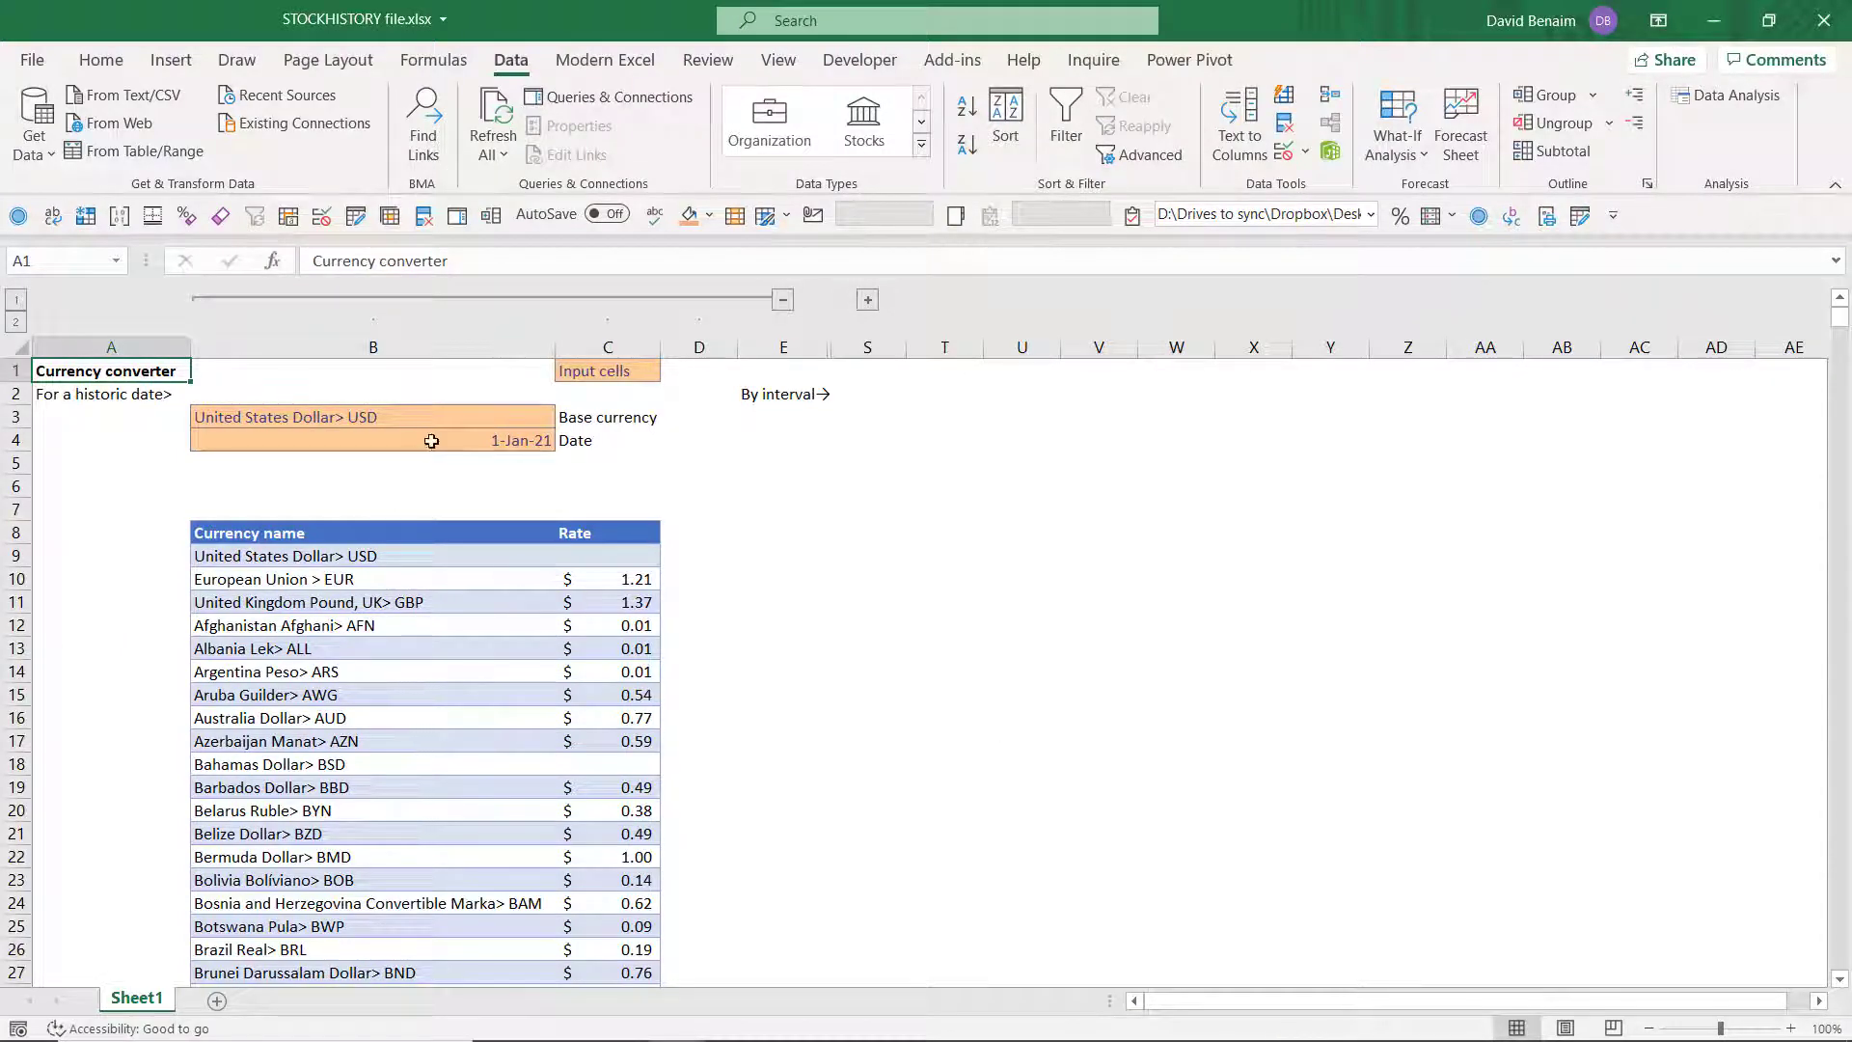
Step: Make European Union > EUR the converter's base currency
click(452, 417)
click(565, 417)
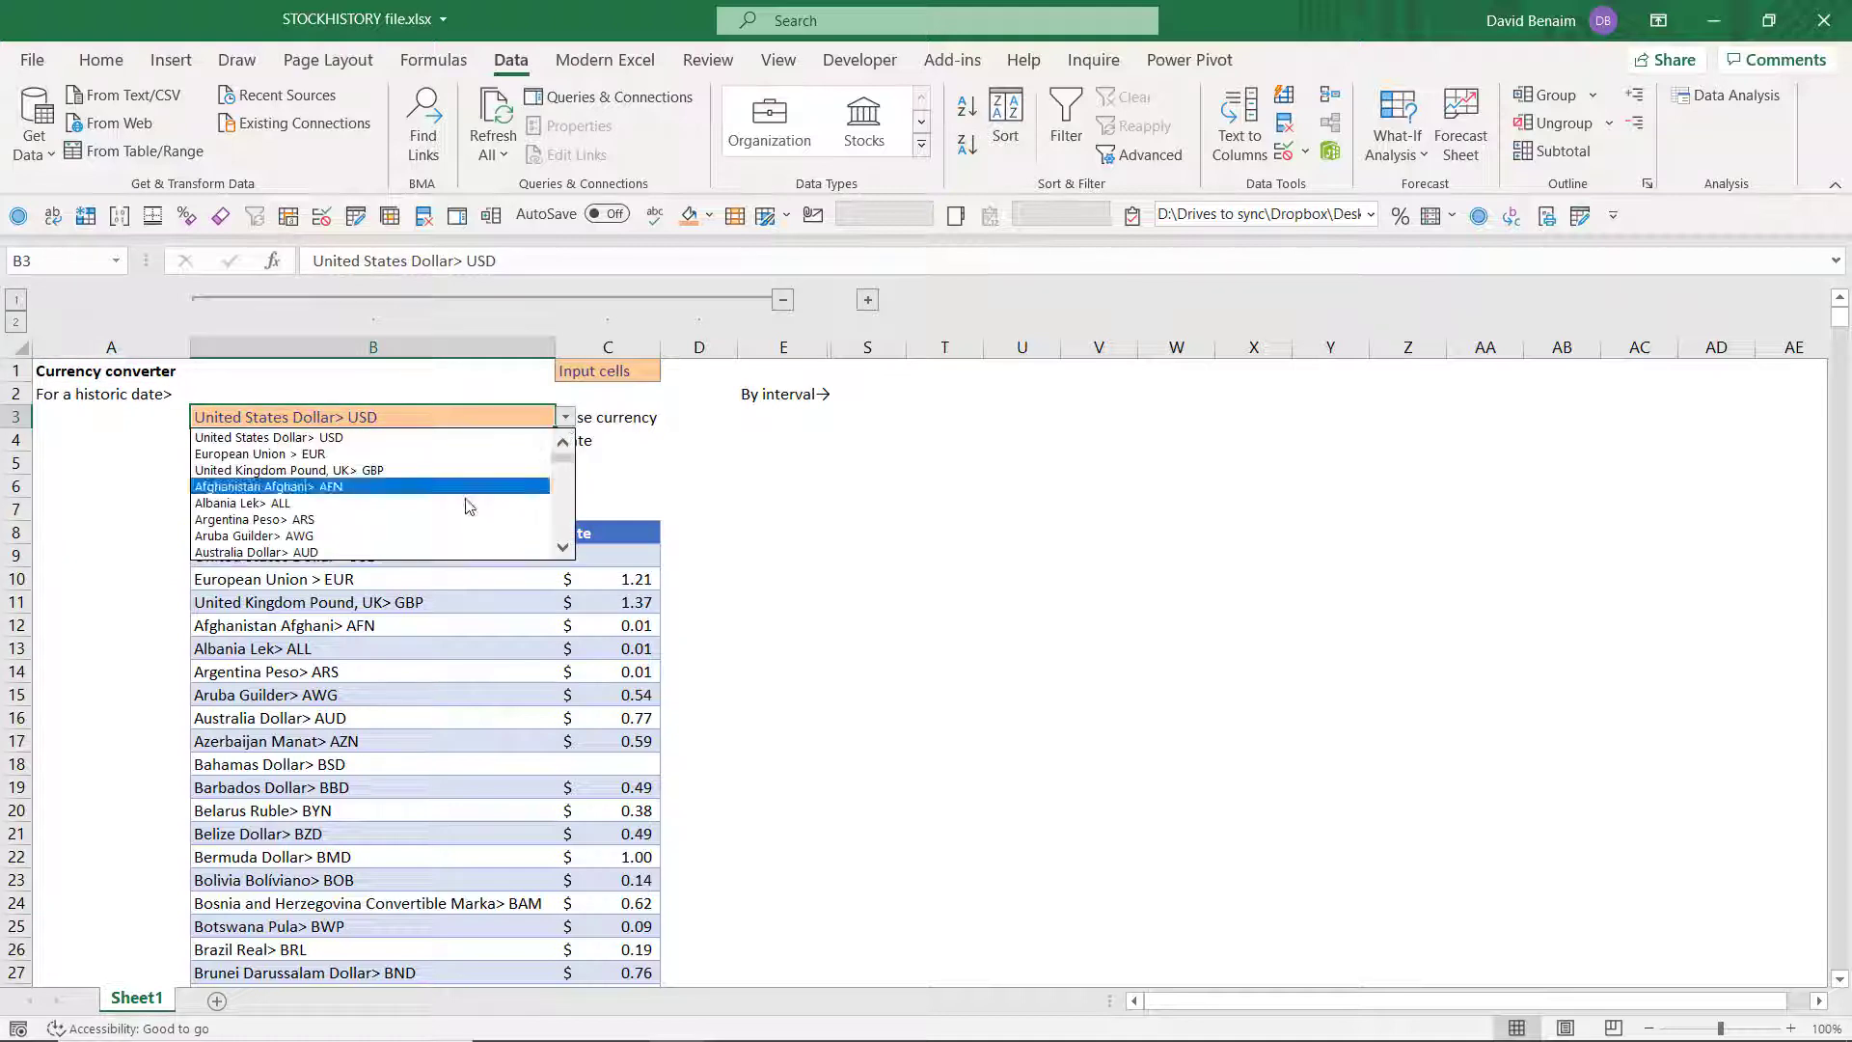
click(447, 453)
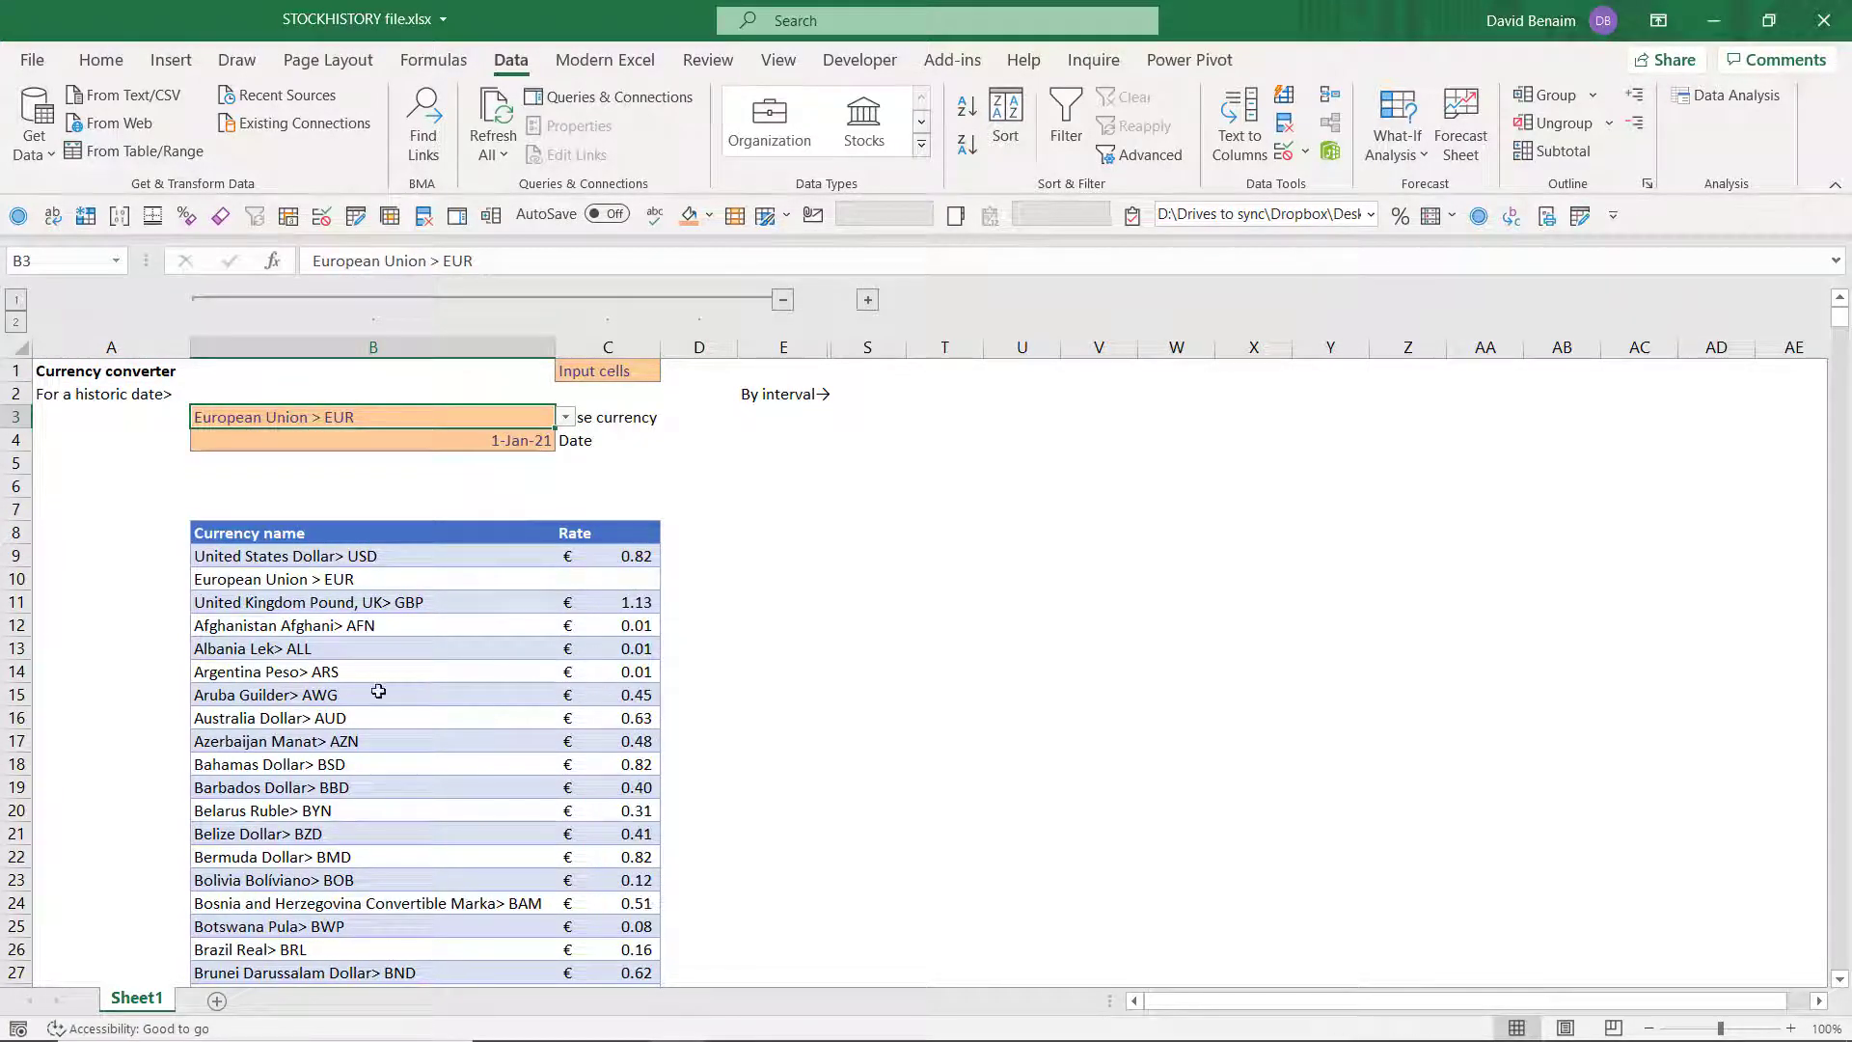
Step: Set the conversion date to 13 Mar 2015 and check the recalculated rates
click(491, 440)
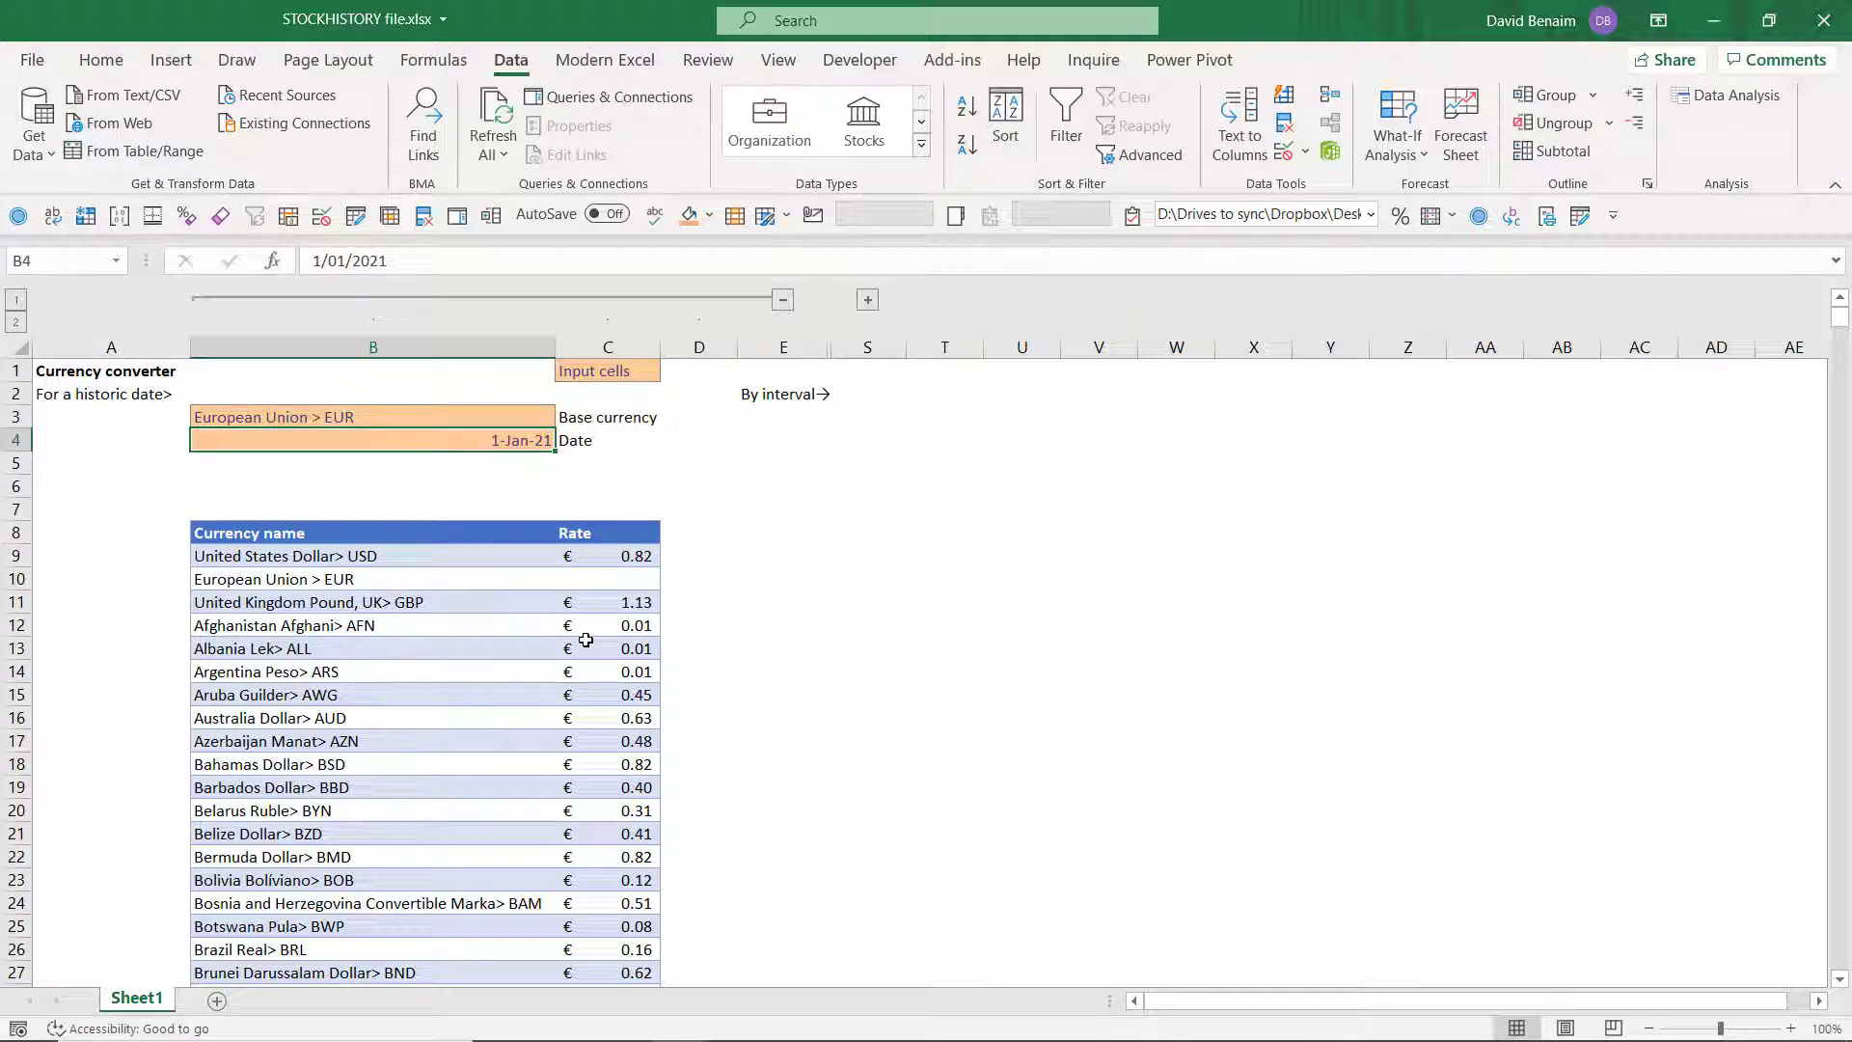
text(13)
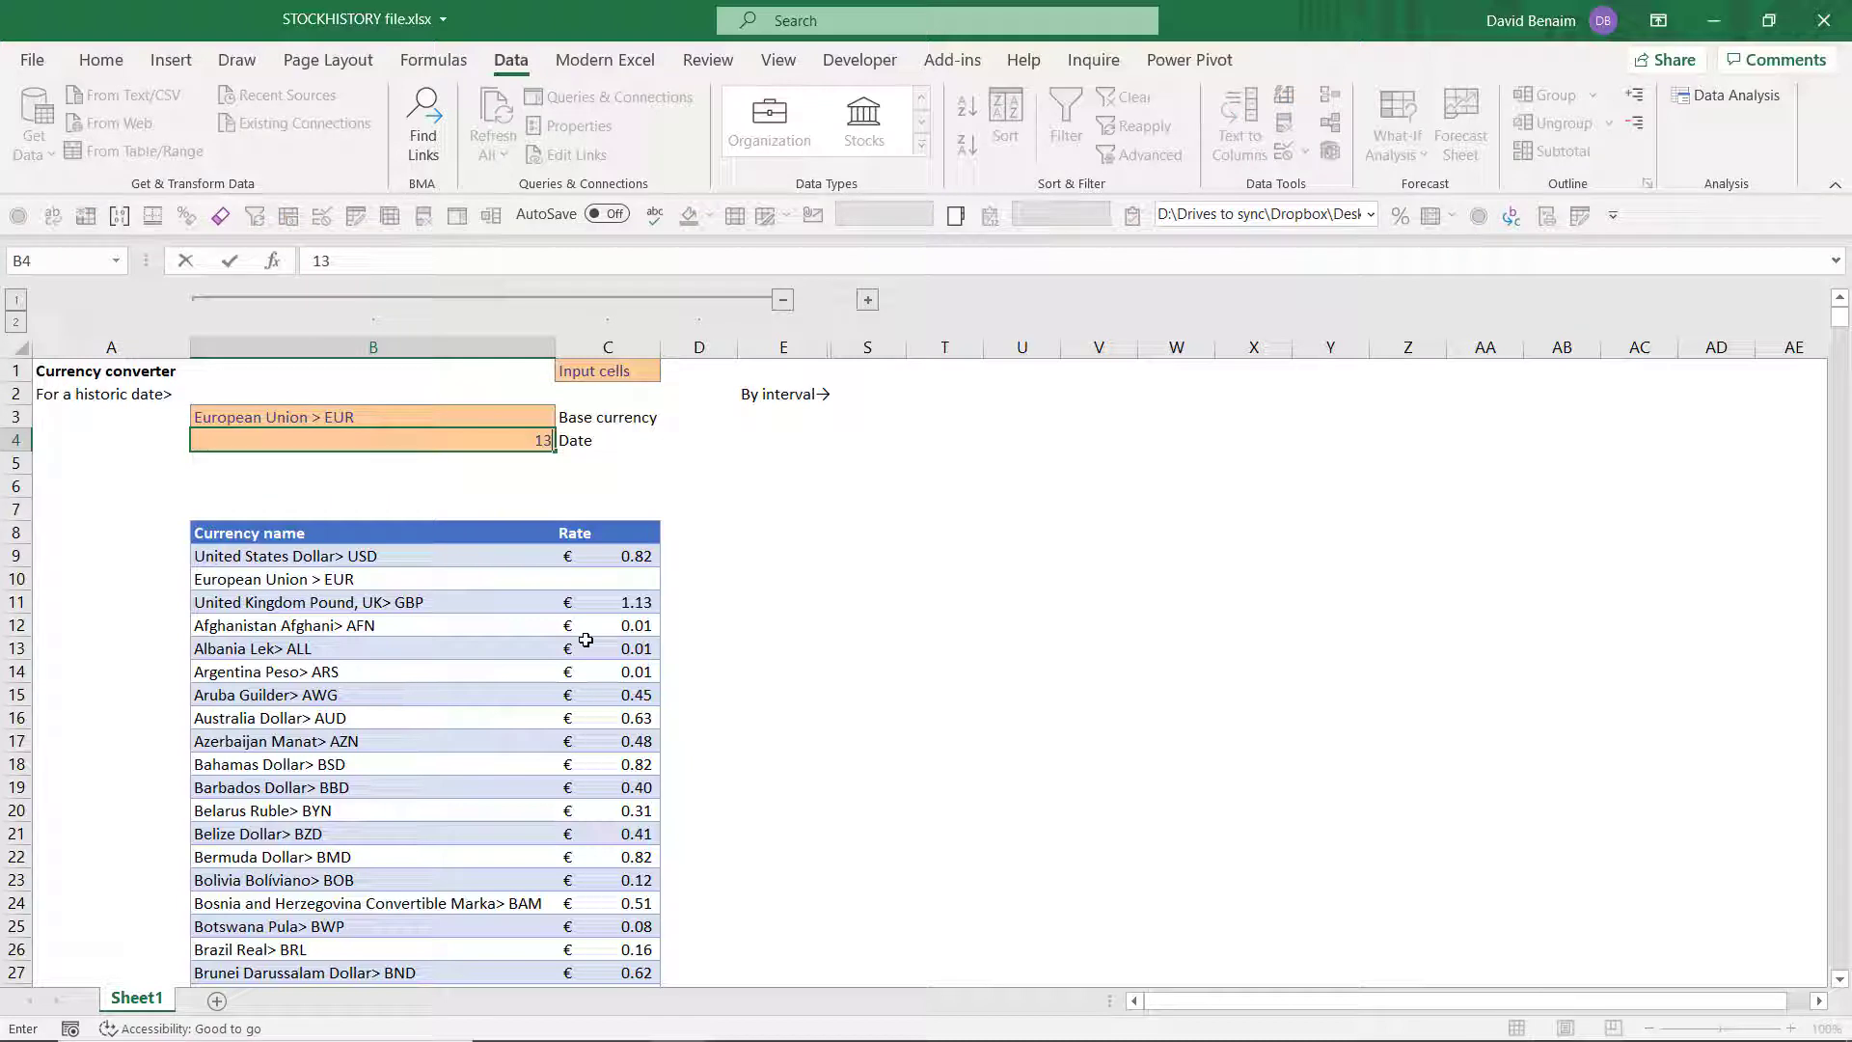
text( Mar 2015)
key(Return)
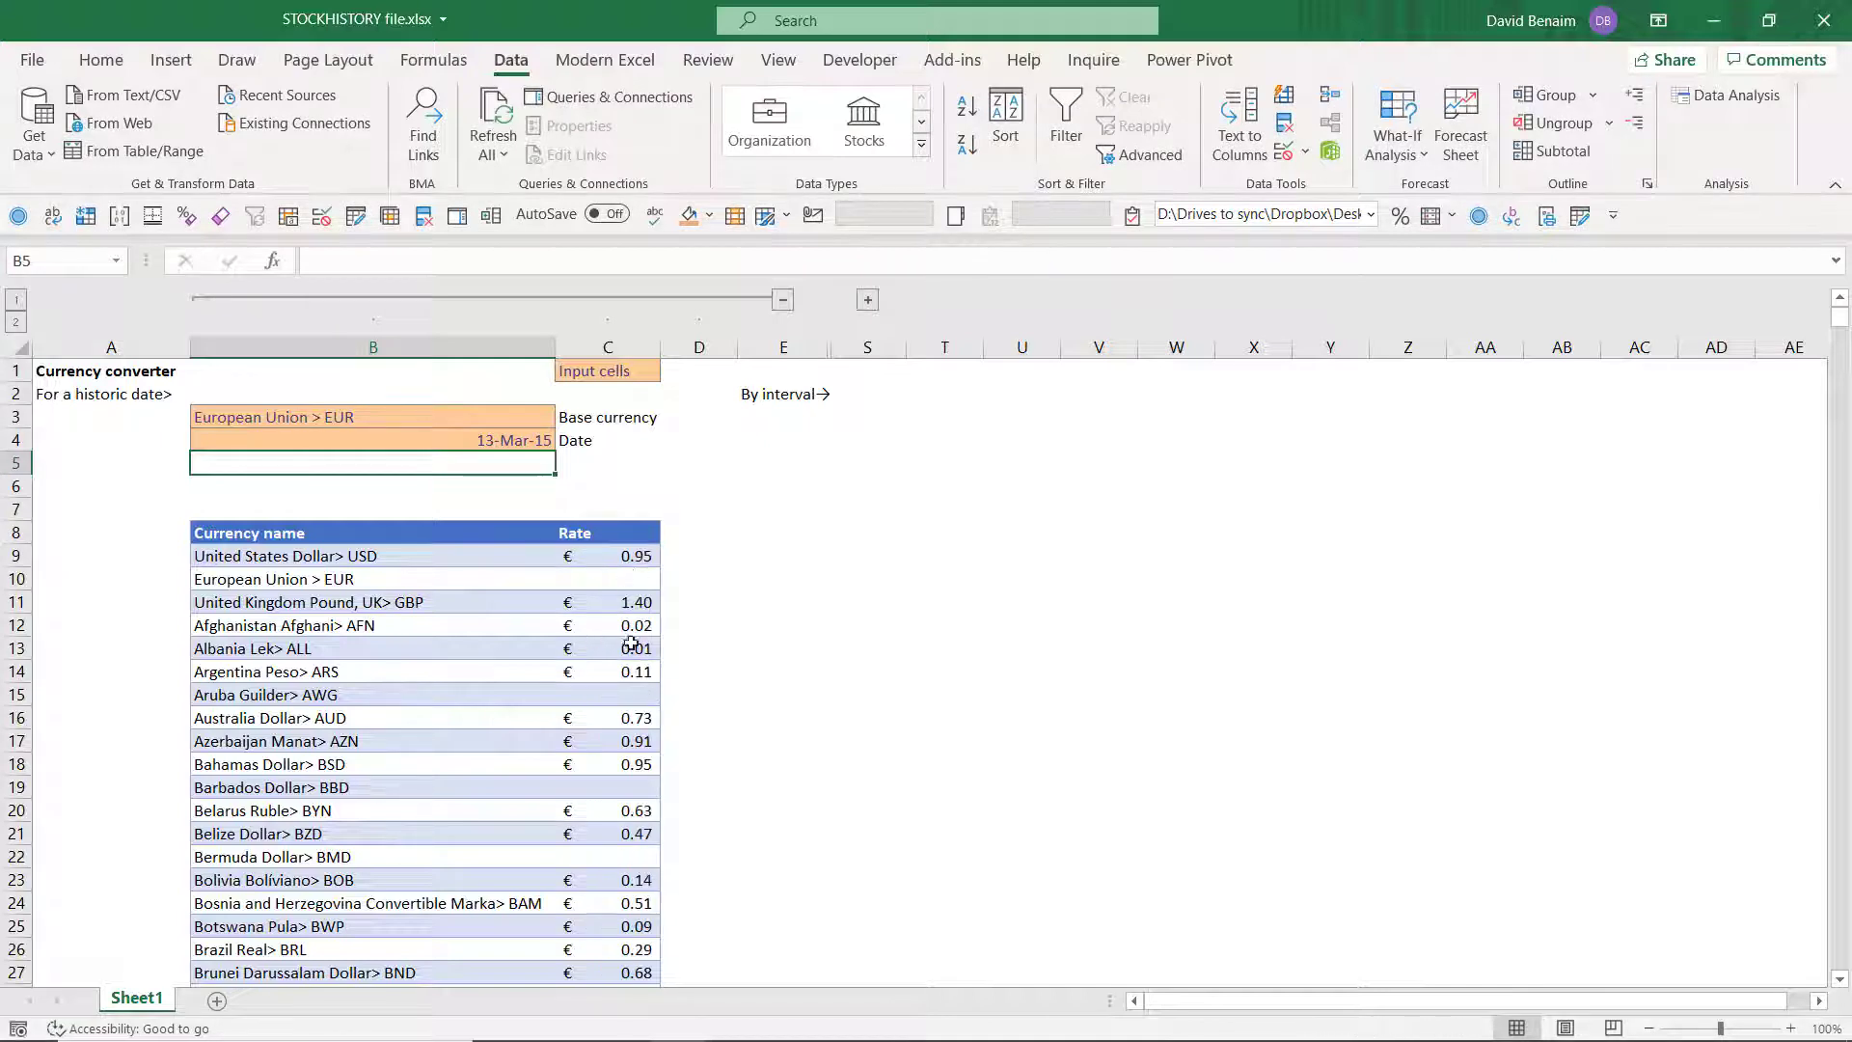
scroll(608, 579, down, 12)
scroll(629, 579, up, 12)
Step: Collapse the currency converter columns and expand the ALPHABET INC. price table
click(782, 300)
click(320, 300)
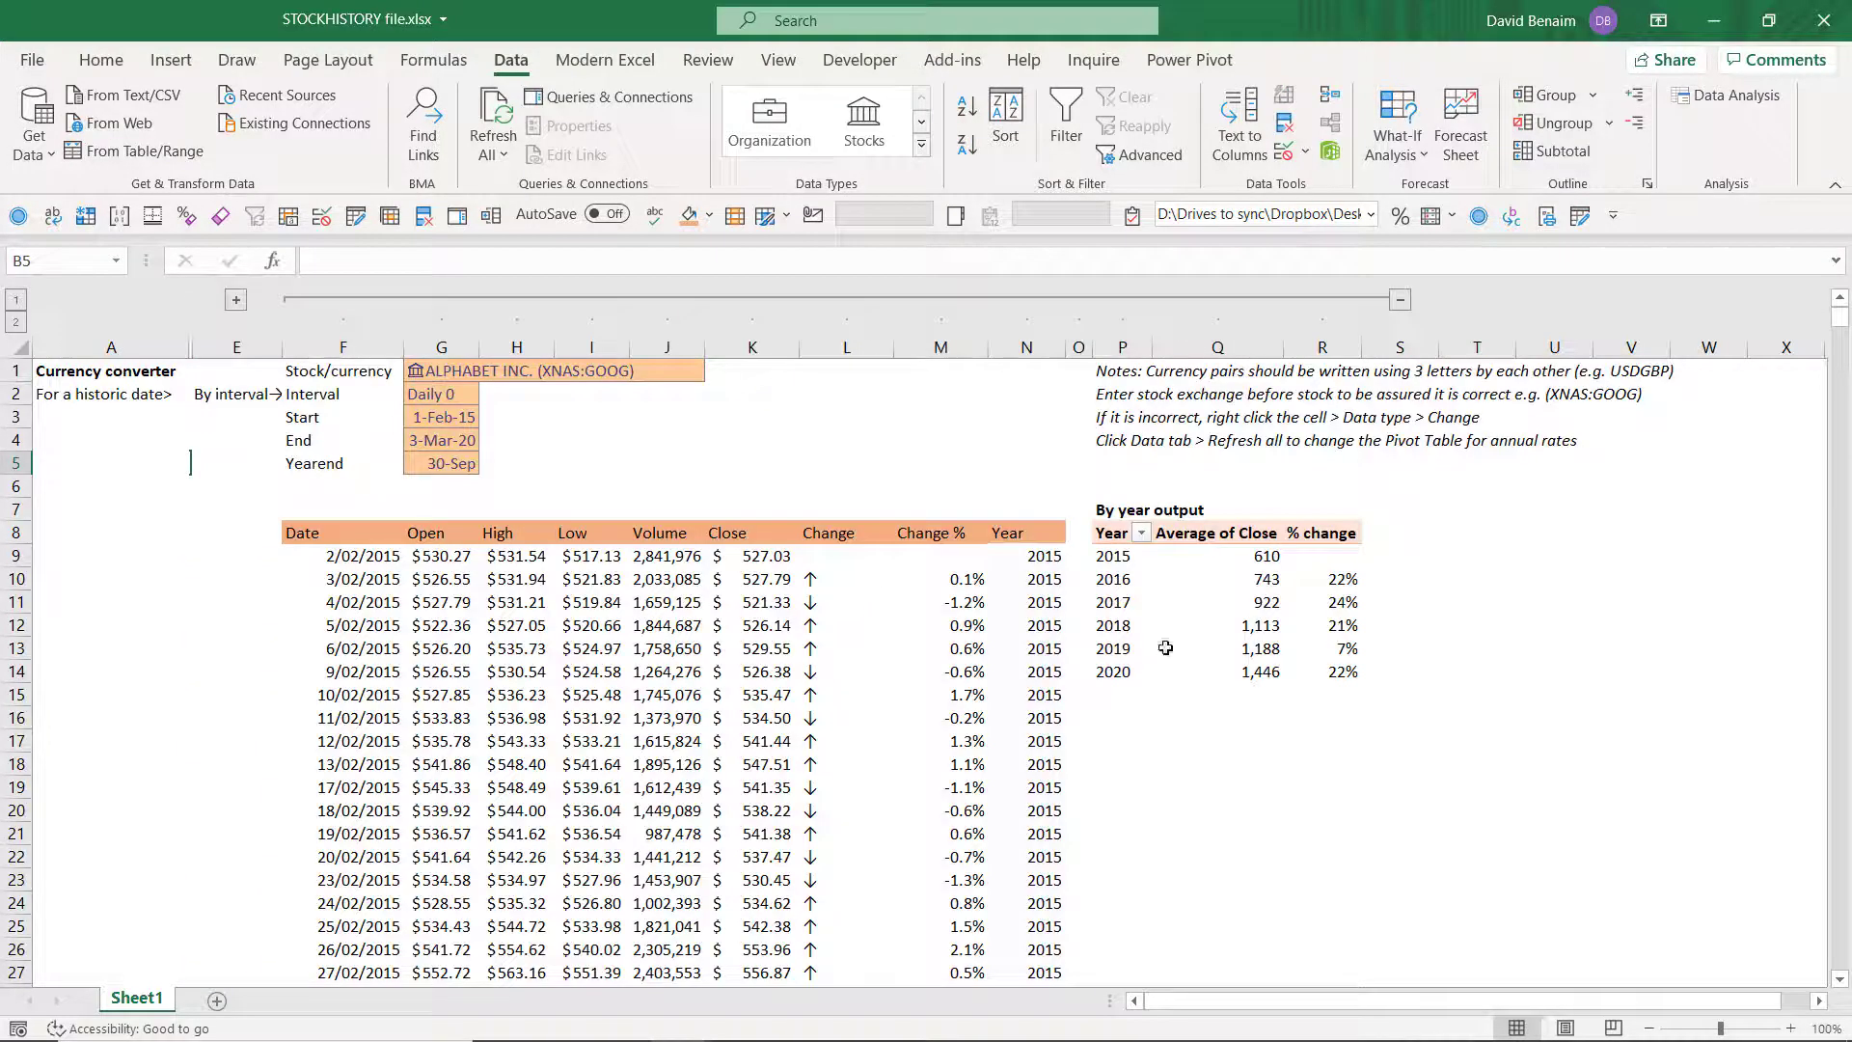
click(1162, 735)
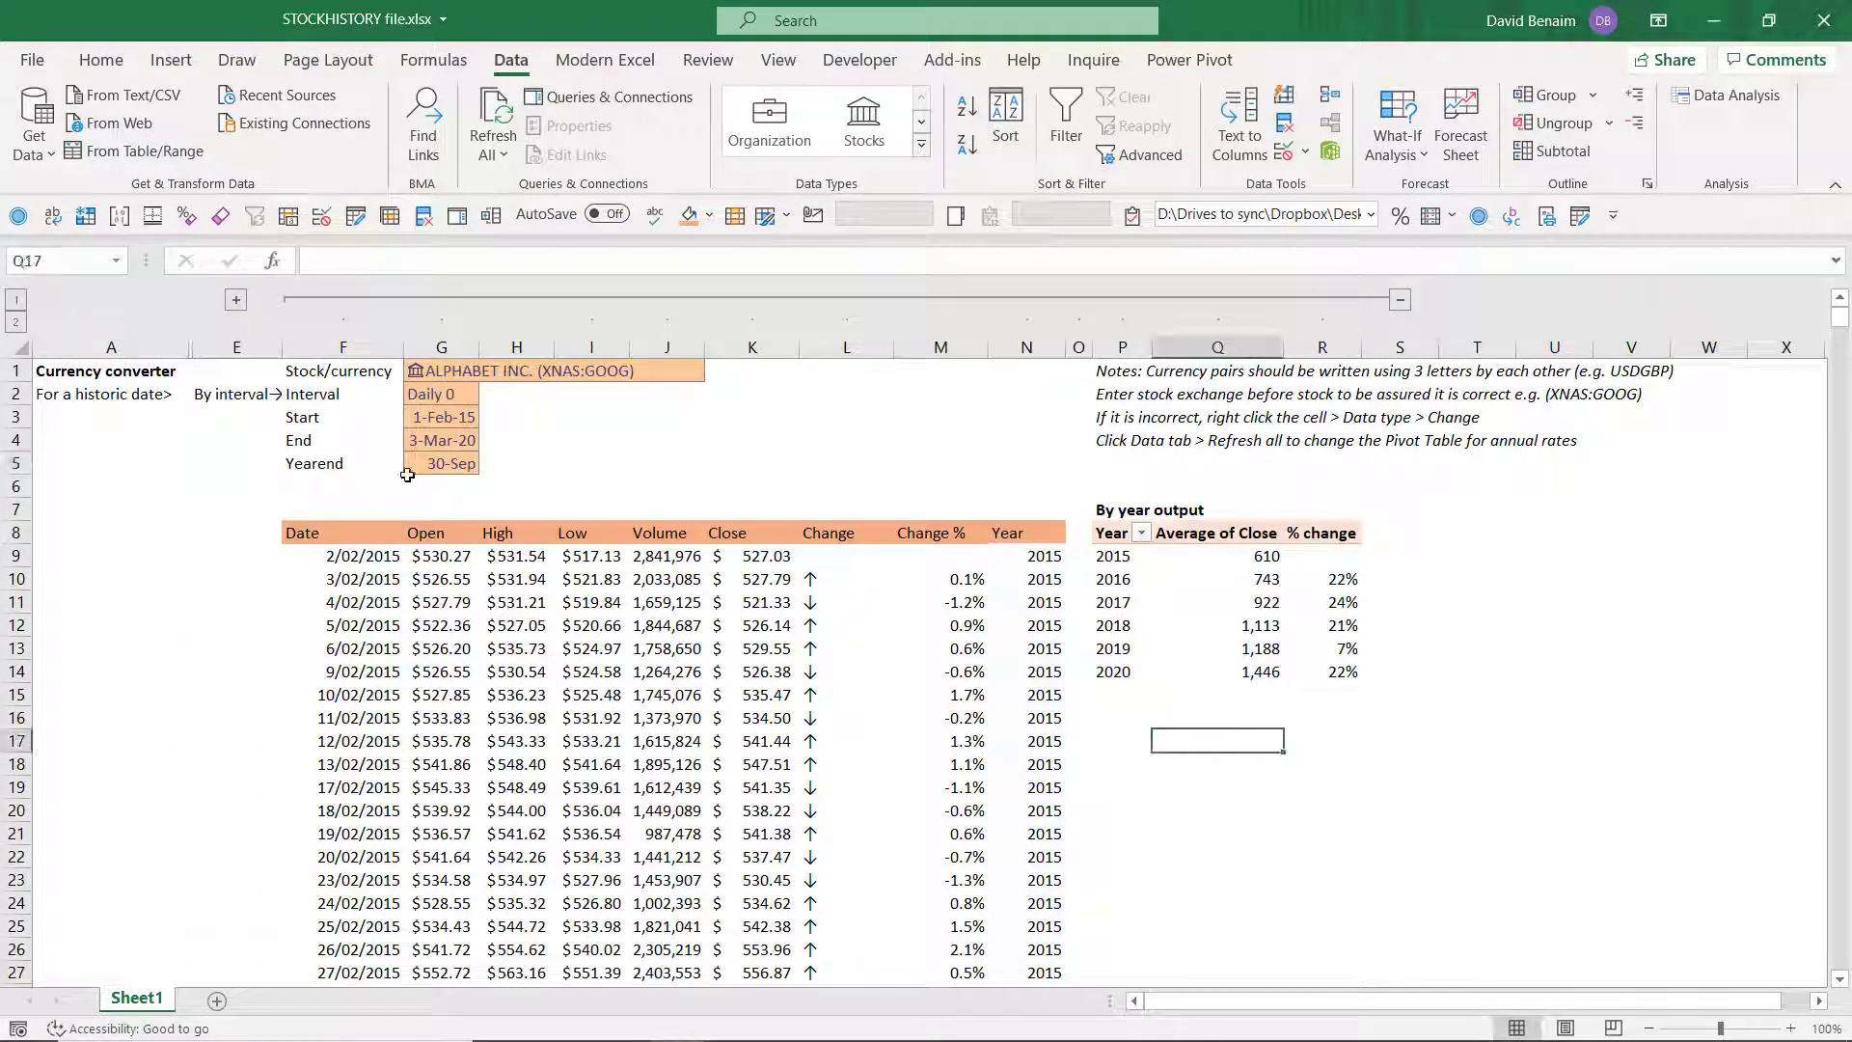
click(444, 371)
drag(318, 552, 723, 828)
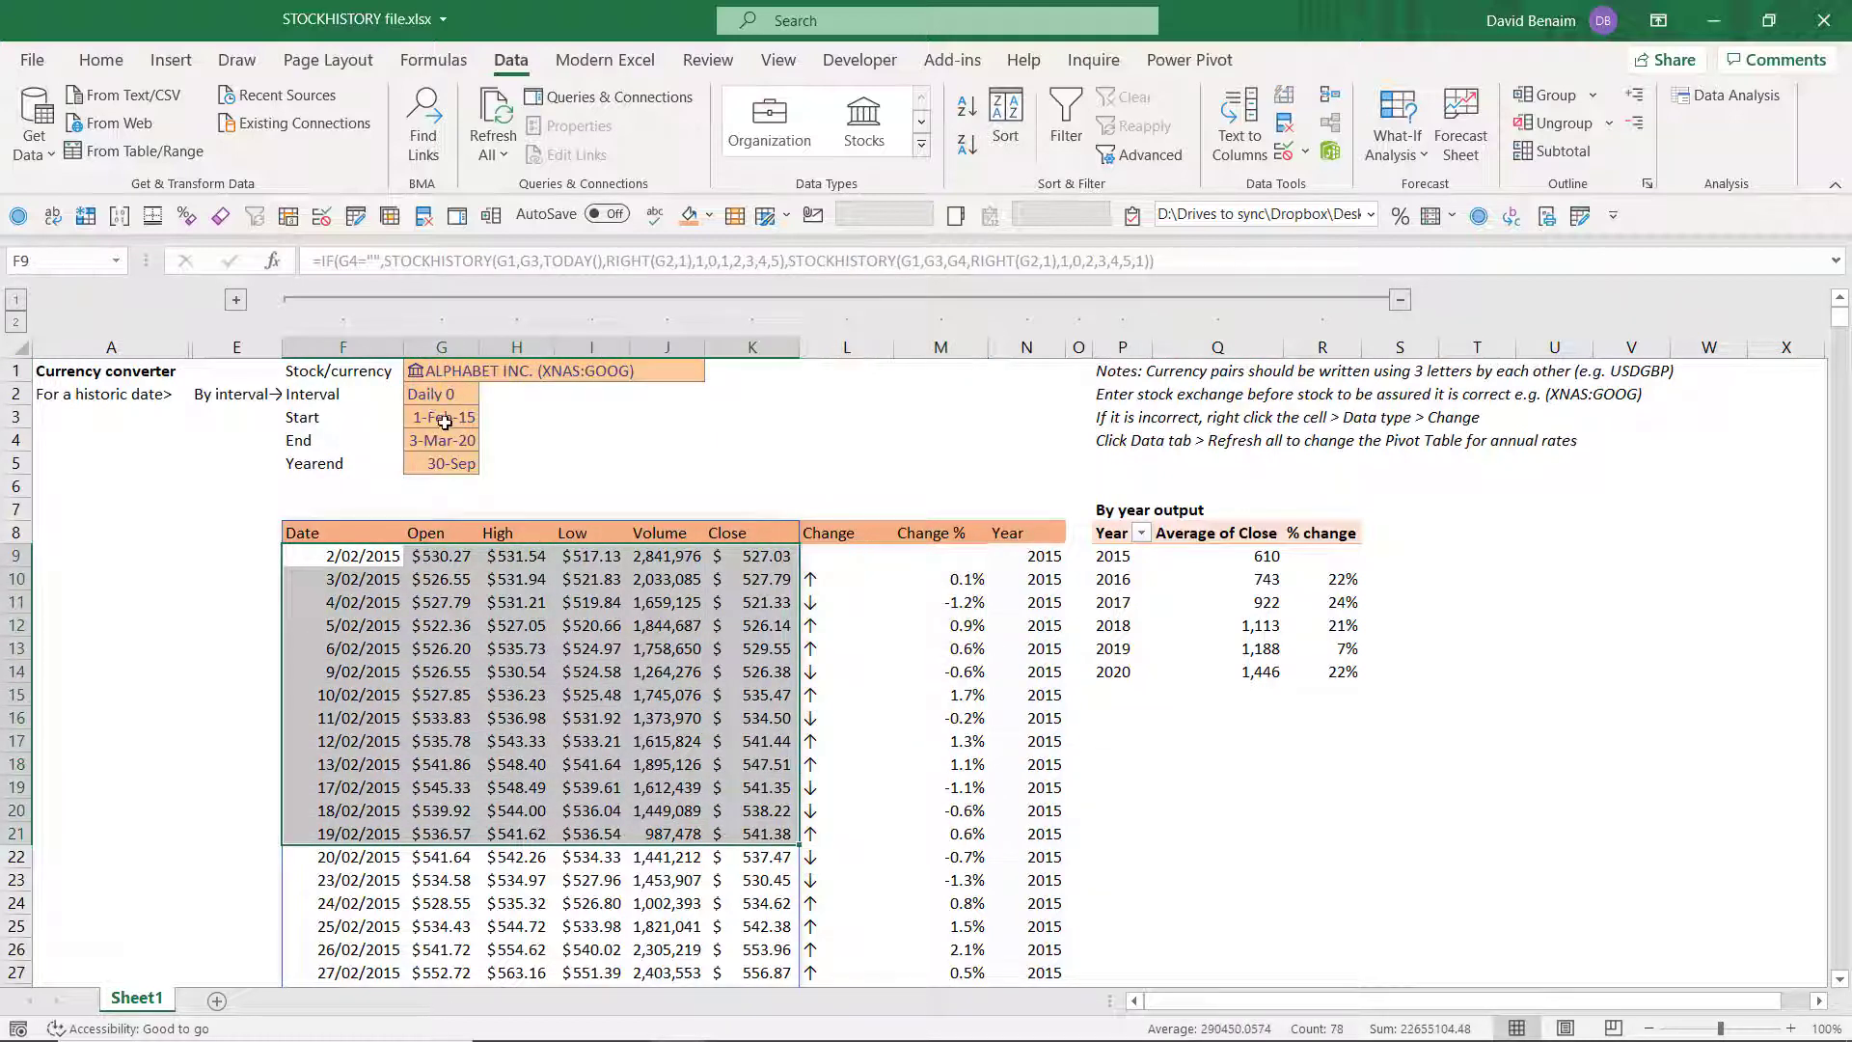
Step: Review the year end, interval options and usage notes, ending on the stock cell
click(445, 464)
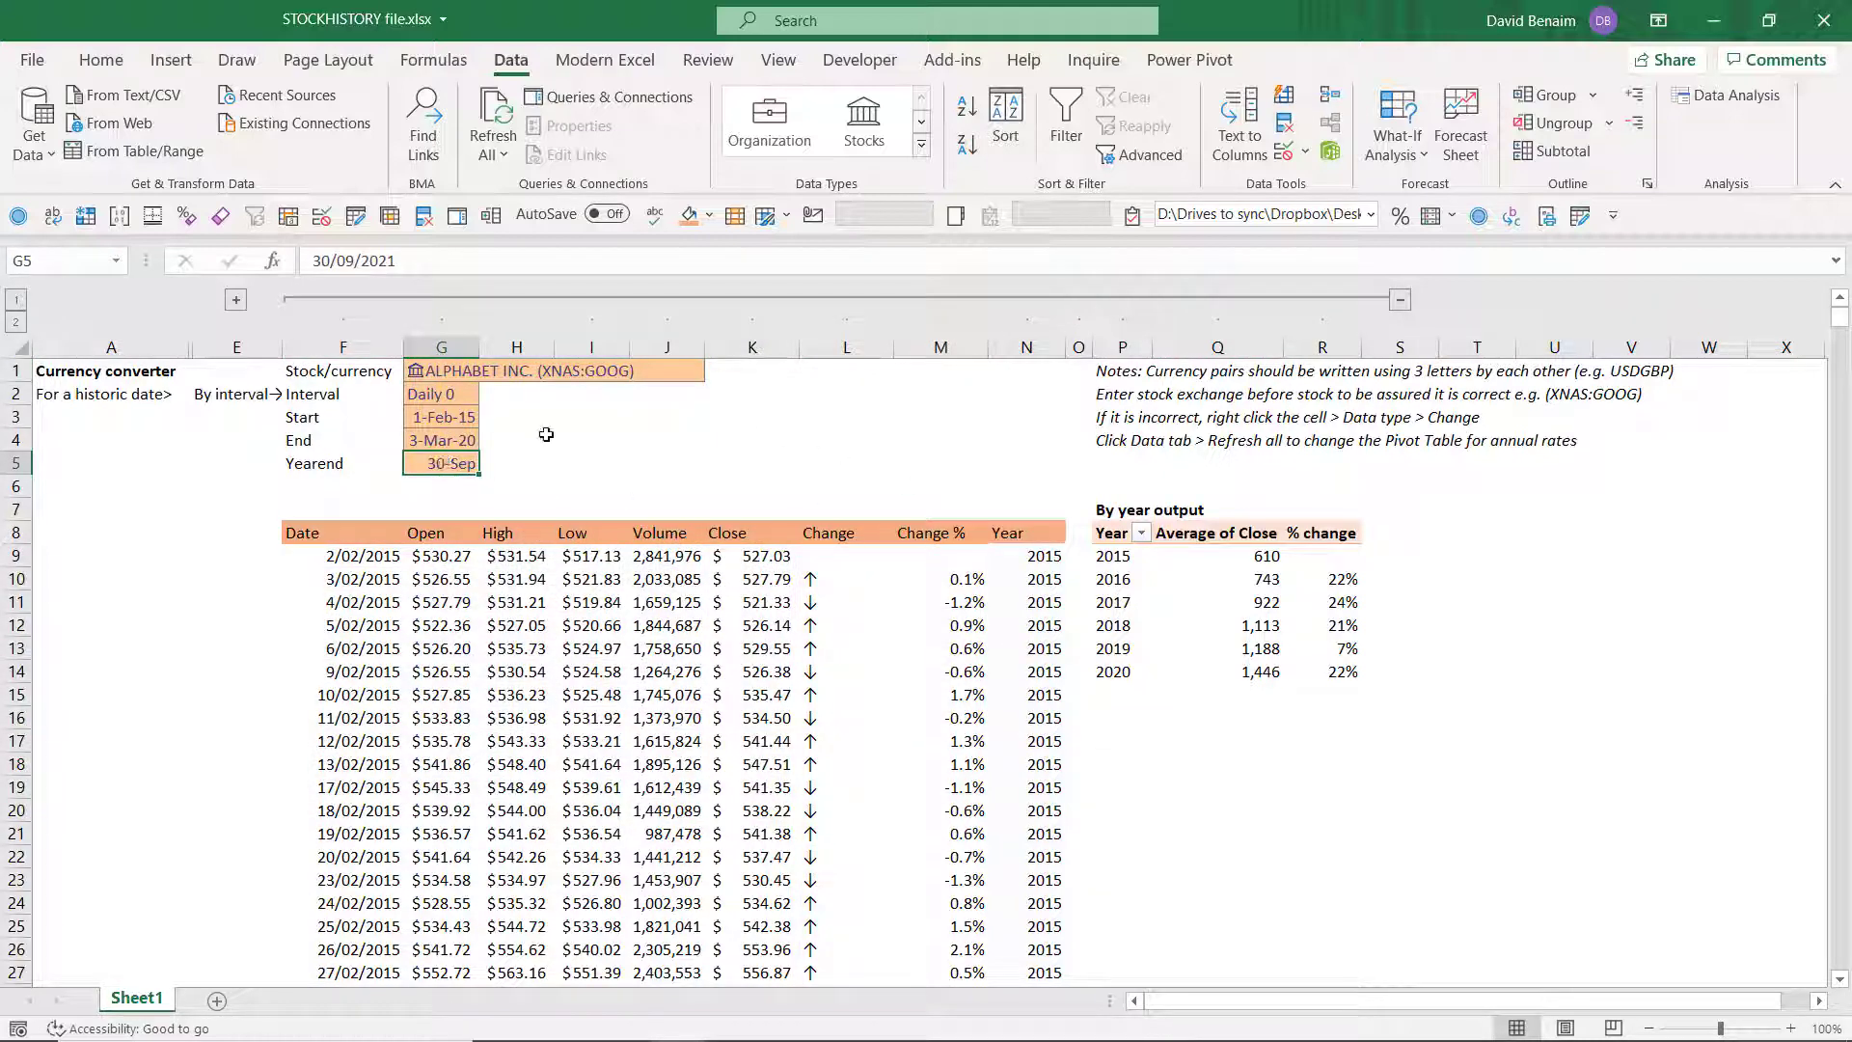
click(450, 400)
click(489, 395)
key(Escape)
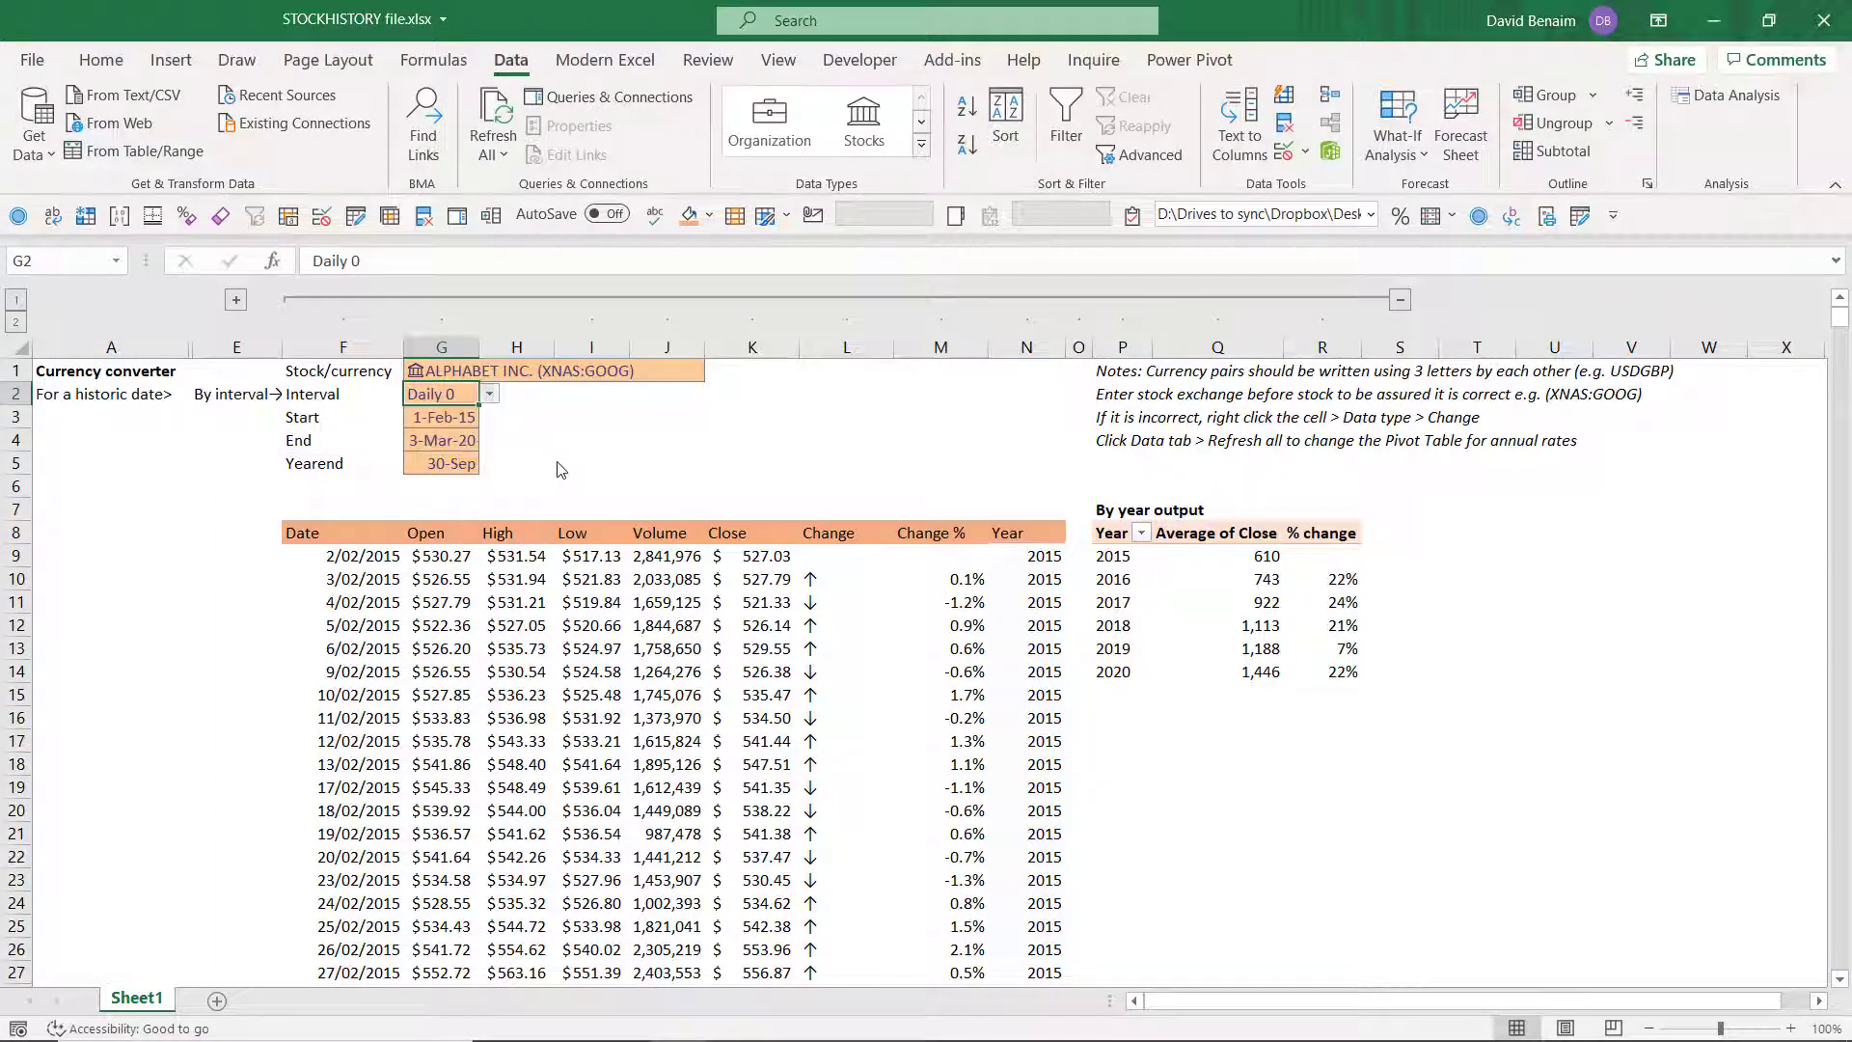
click(452, 373)
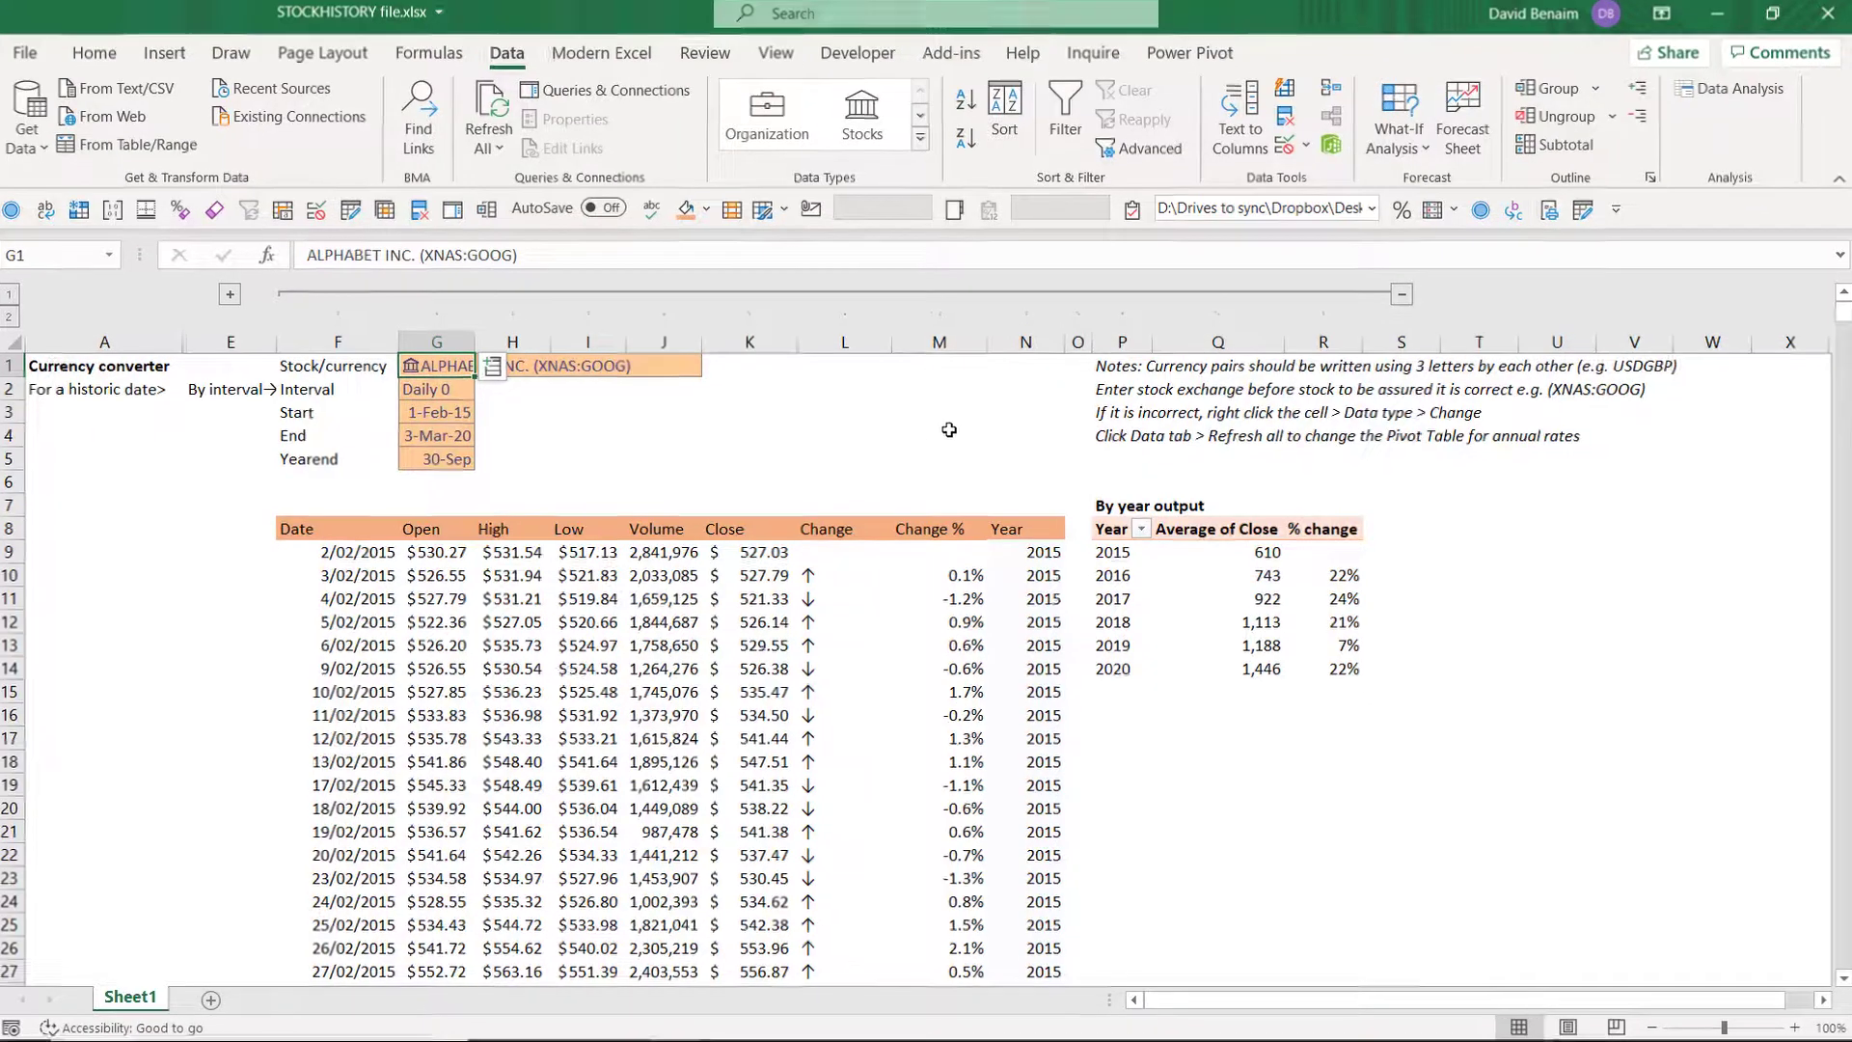
click(1124, 373)
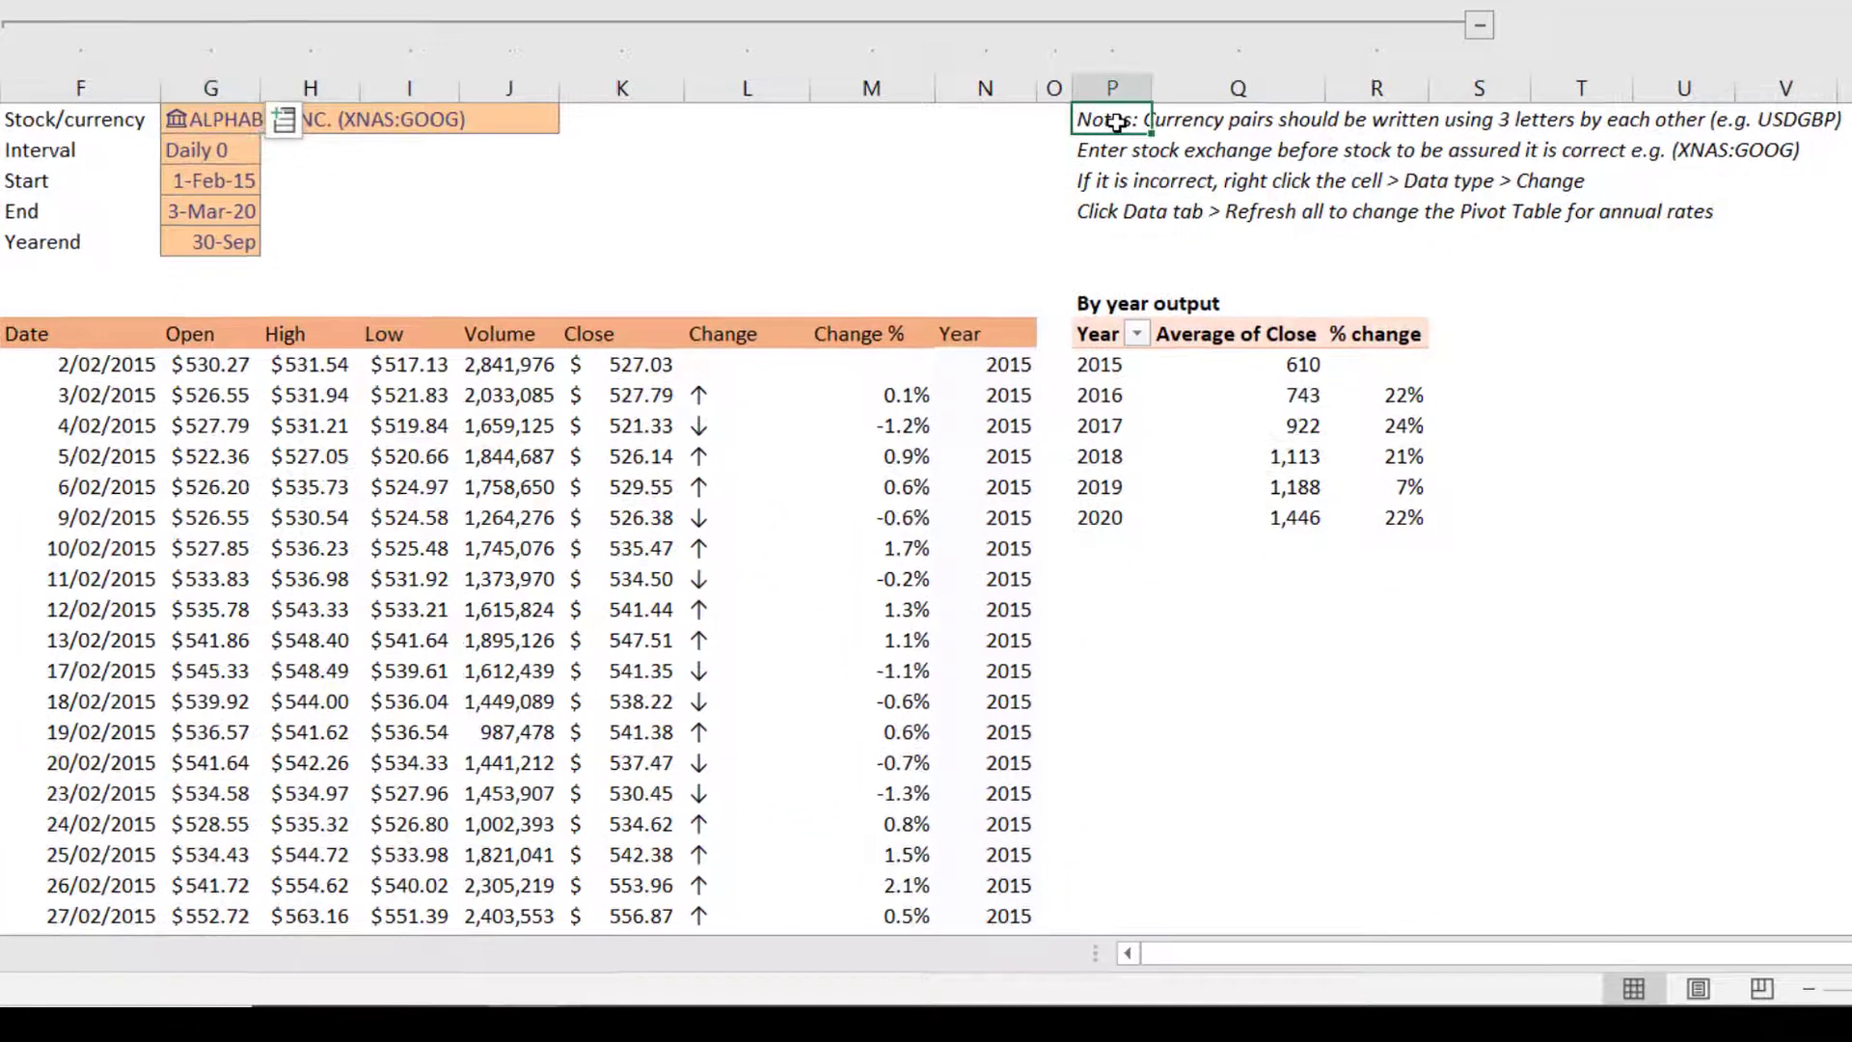
click(1117, 153)
click(190, 130)
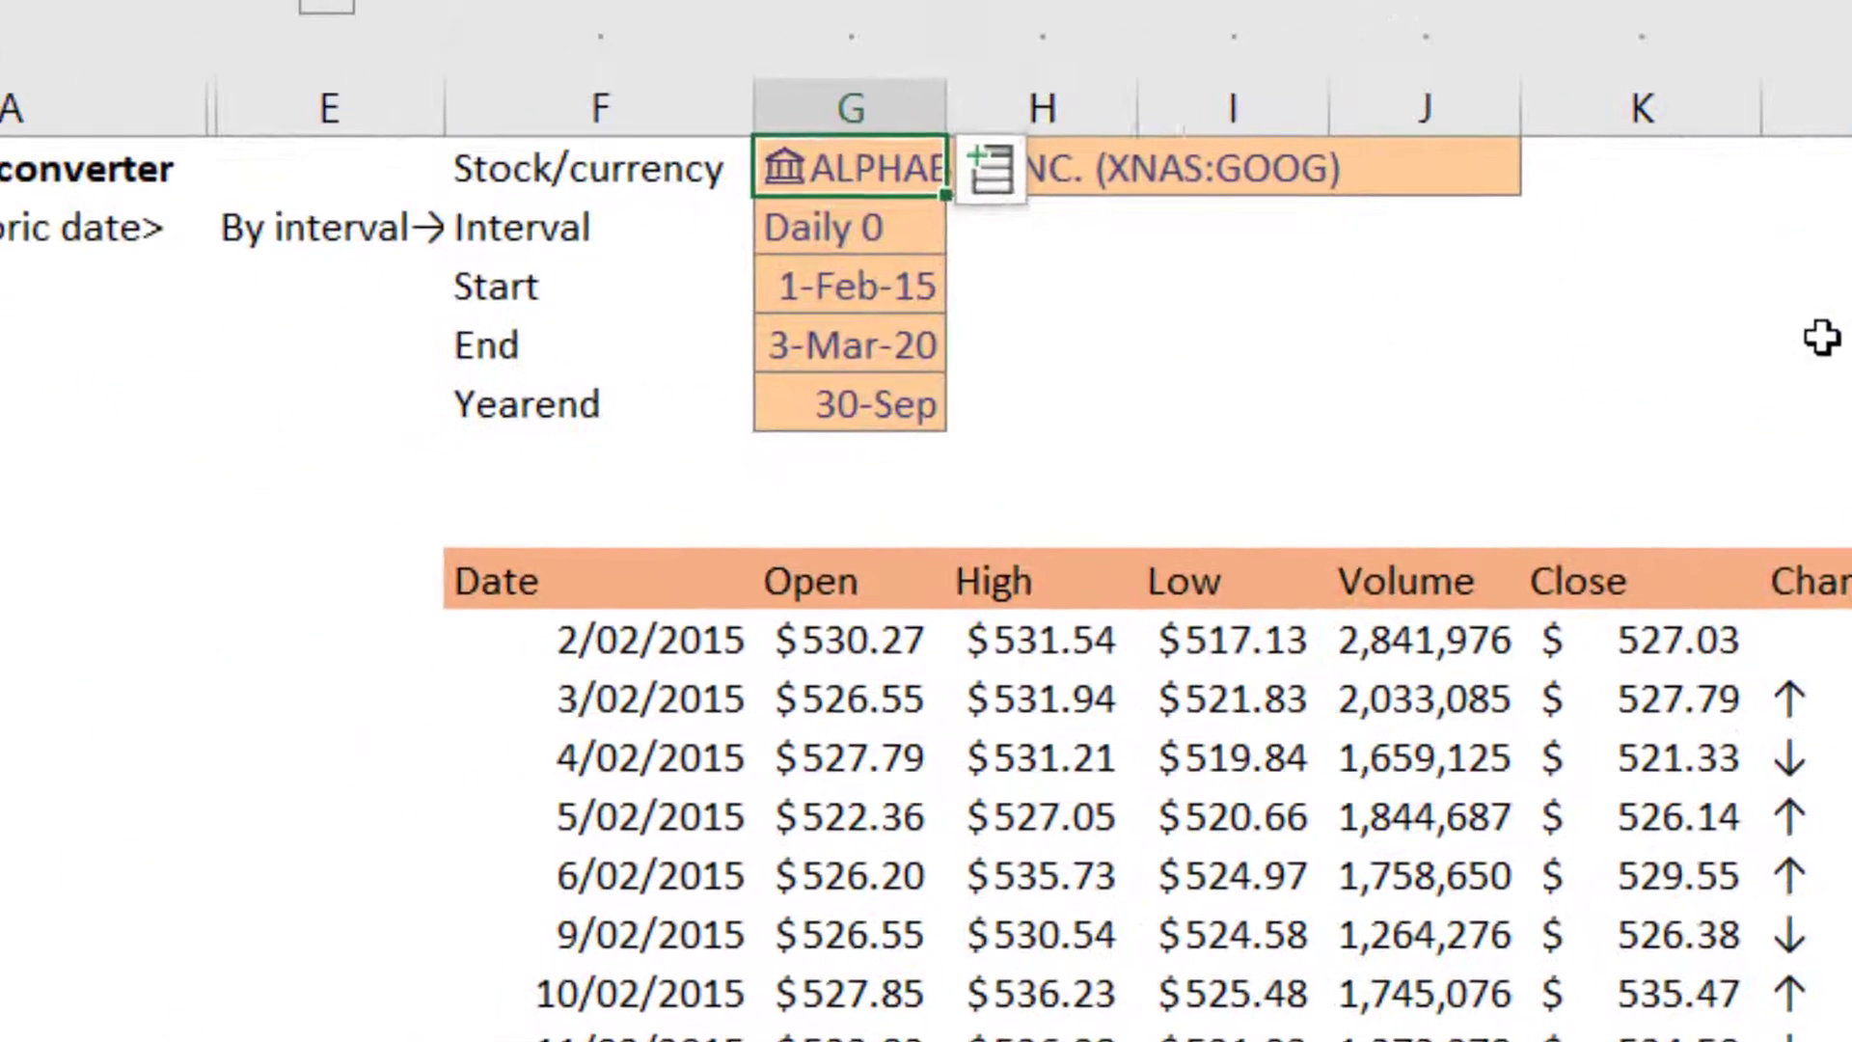
Step: Switch the table to the EURTHB currency pair with a Weekly 1 interval
text(EURTHB)
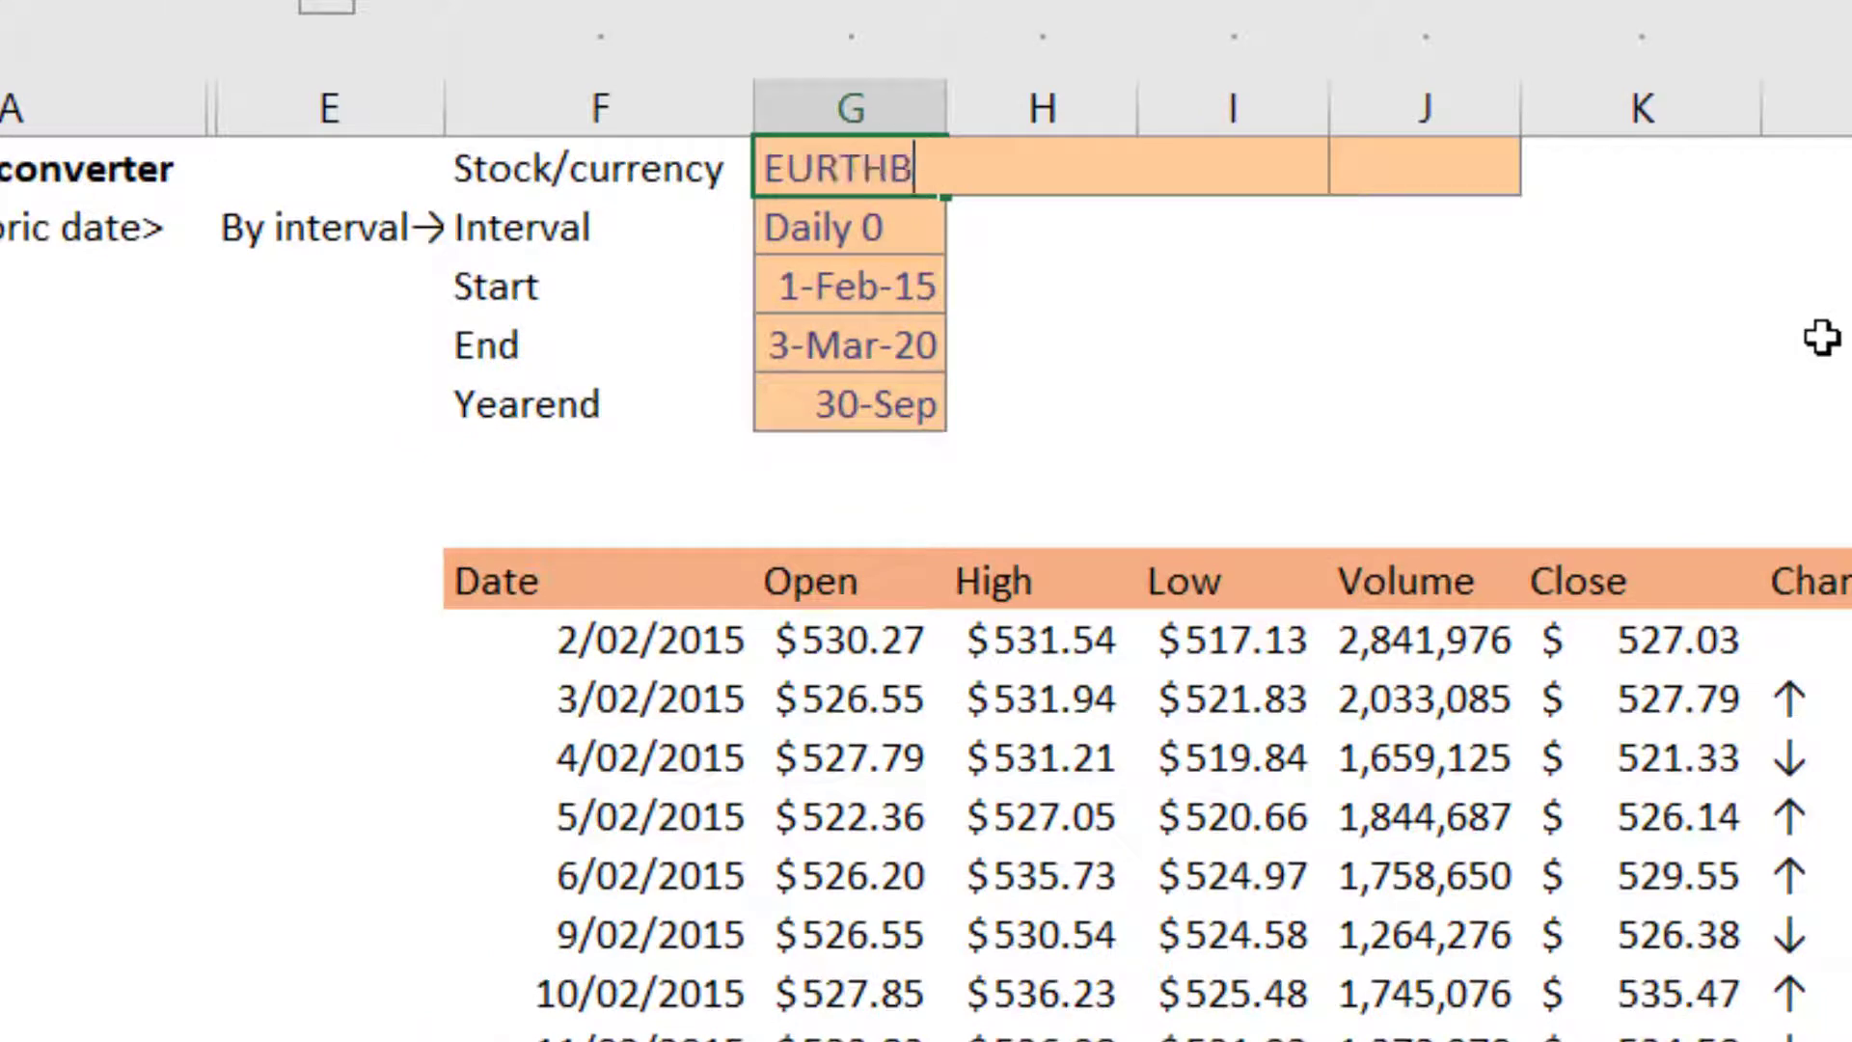
key(Return)
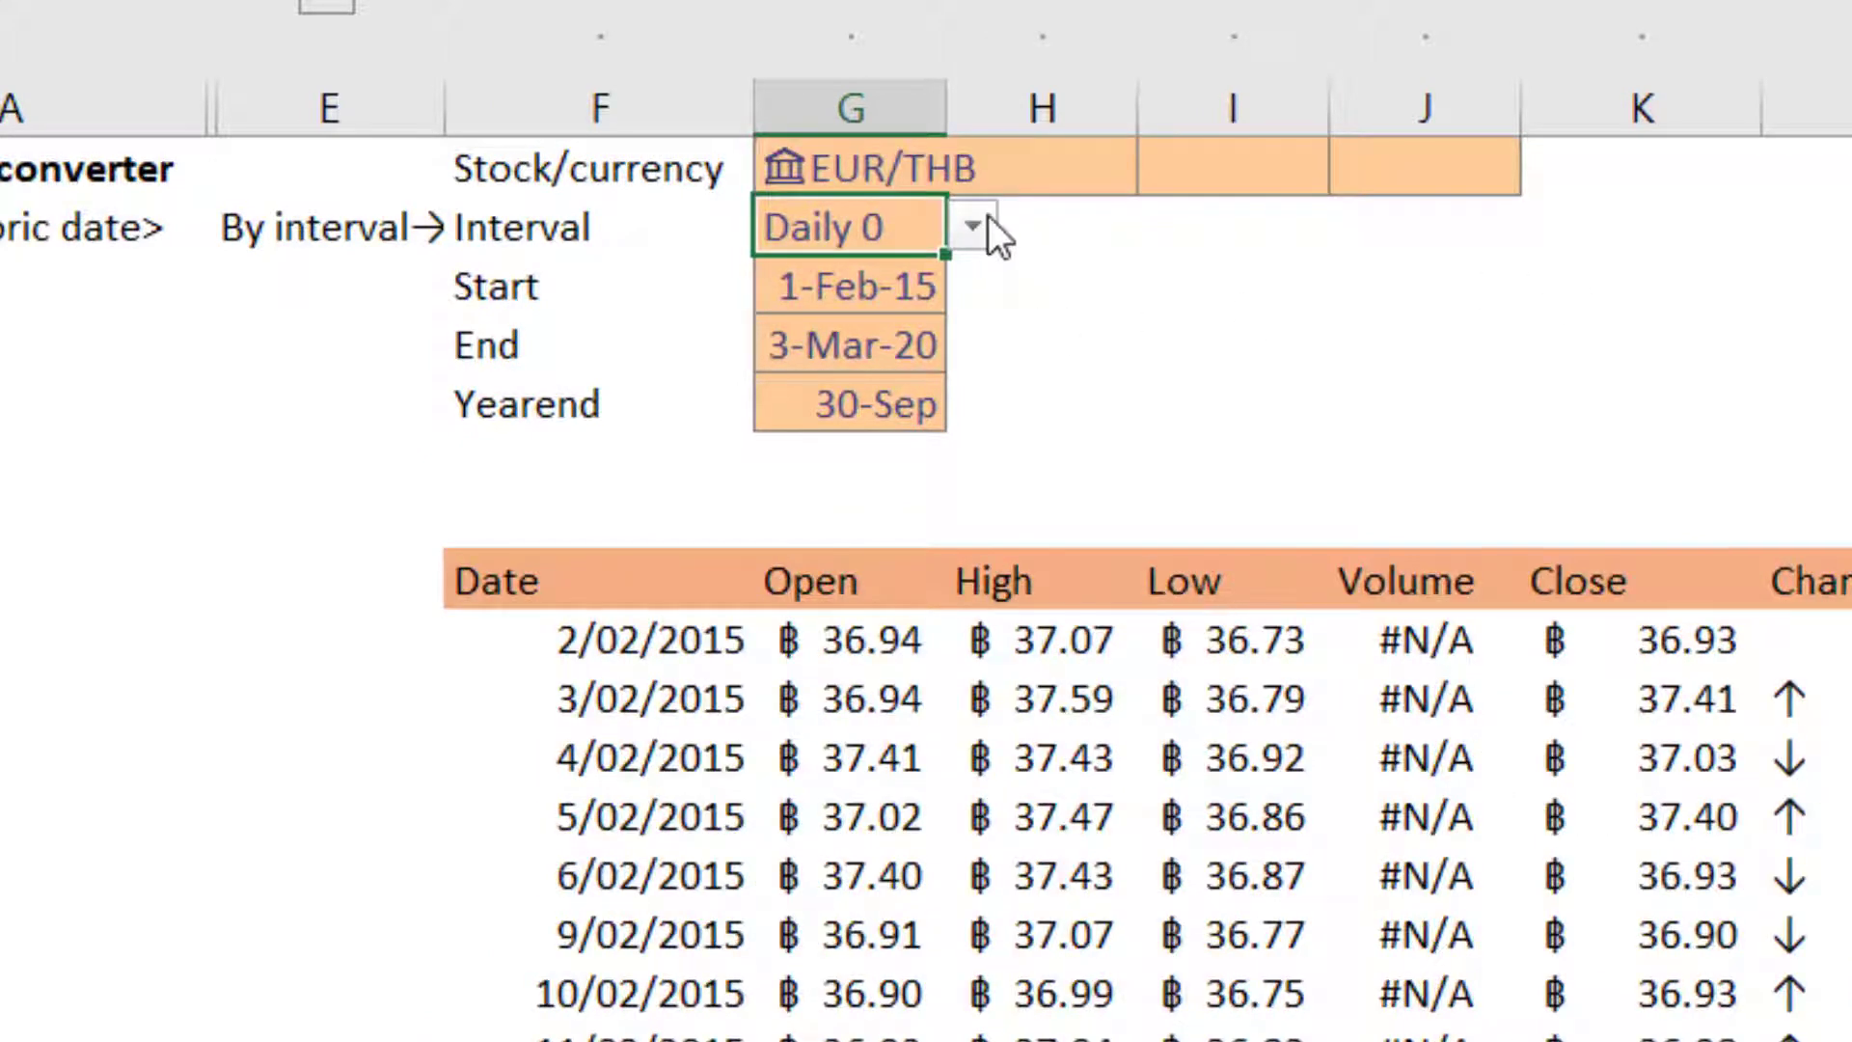
click(976, 228)
click(738, 328)
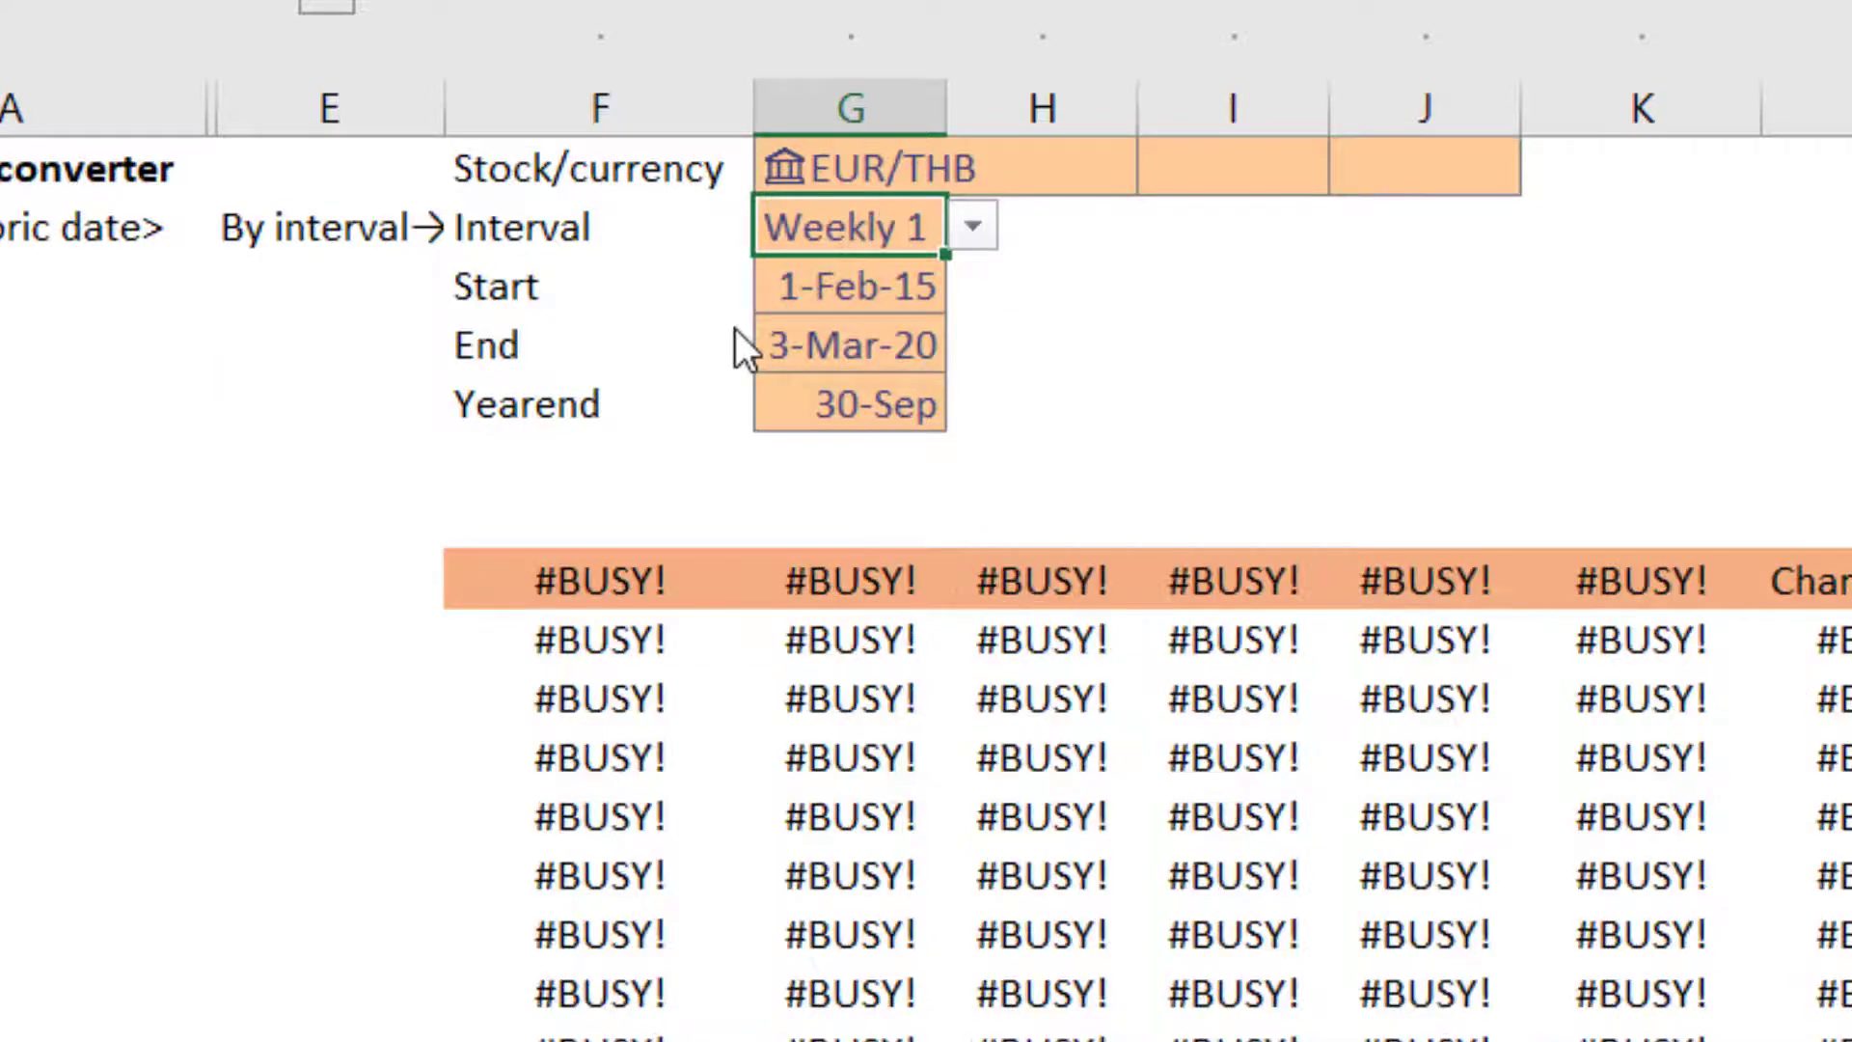
Step: Set the start date to 1-Feb-17 and the end date to =TODAY()
click(849, 302)
key(F2)
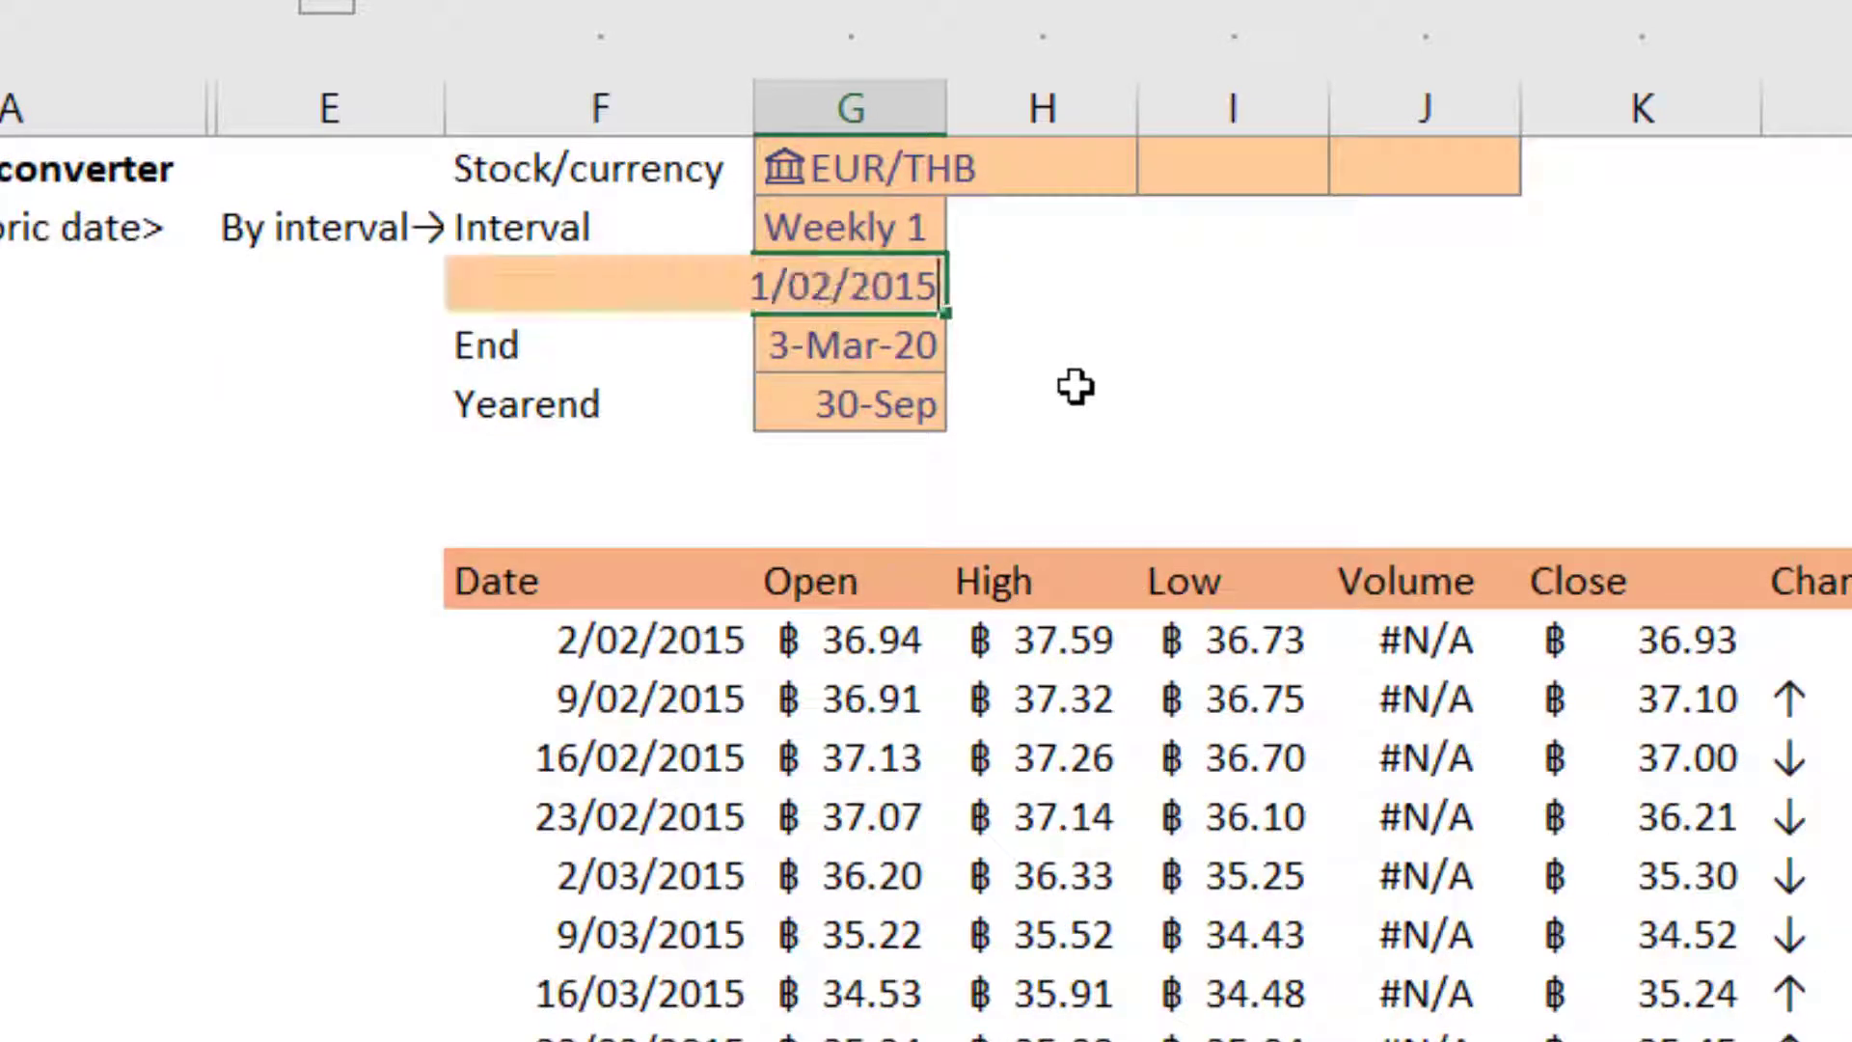
key(shift+Left)
text(7)
key(Return)
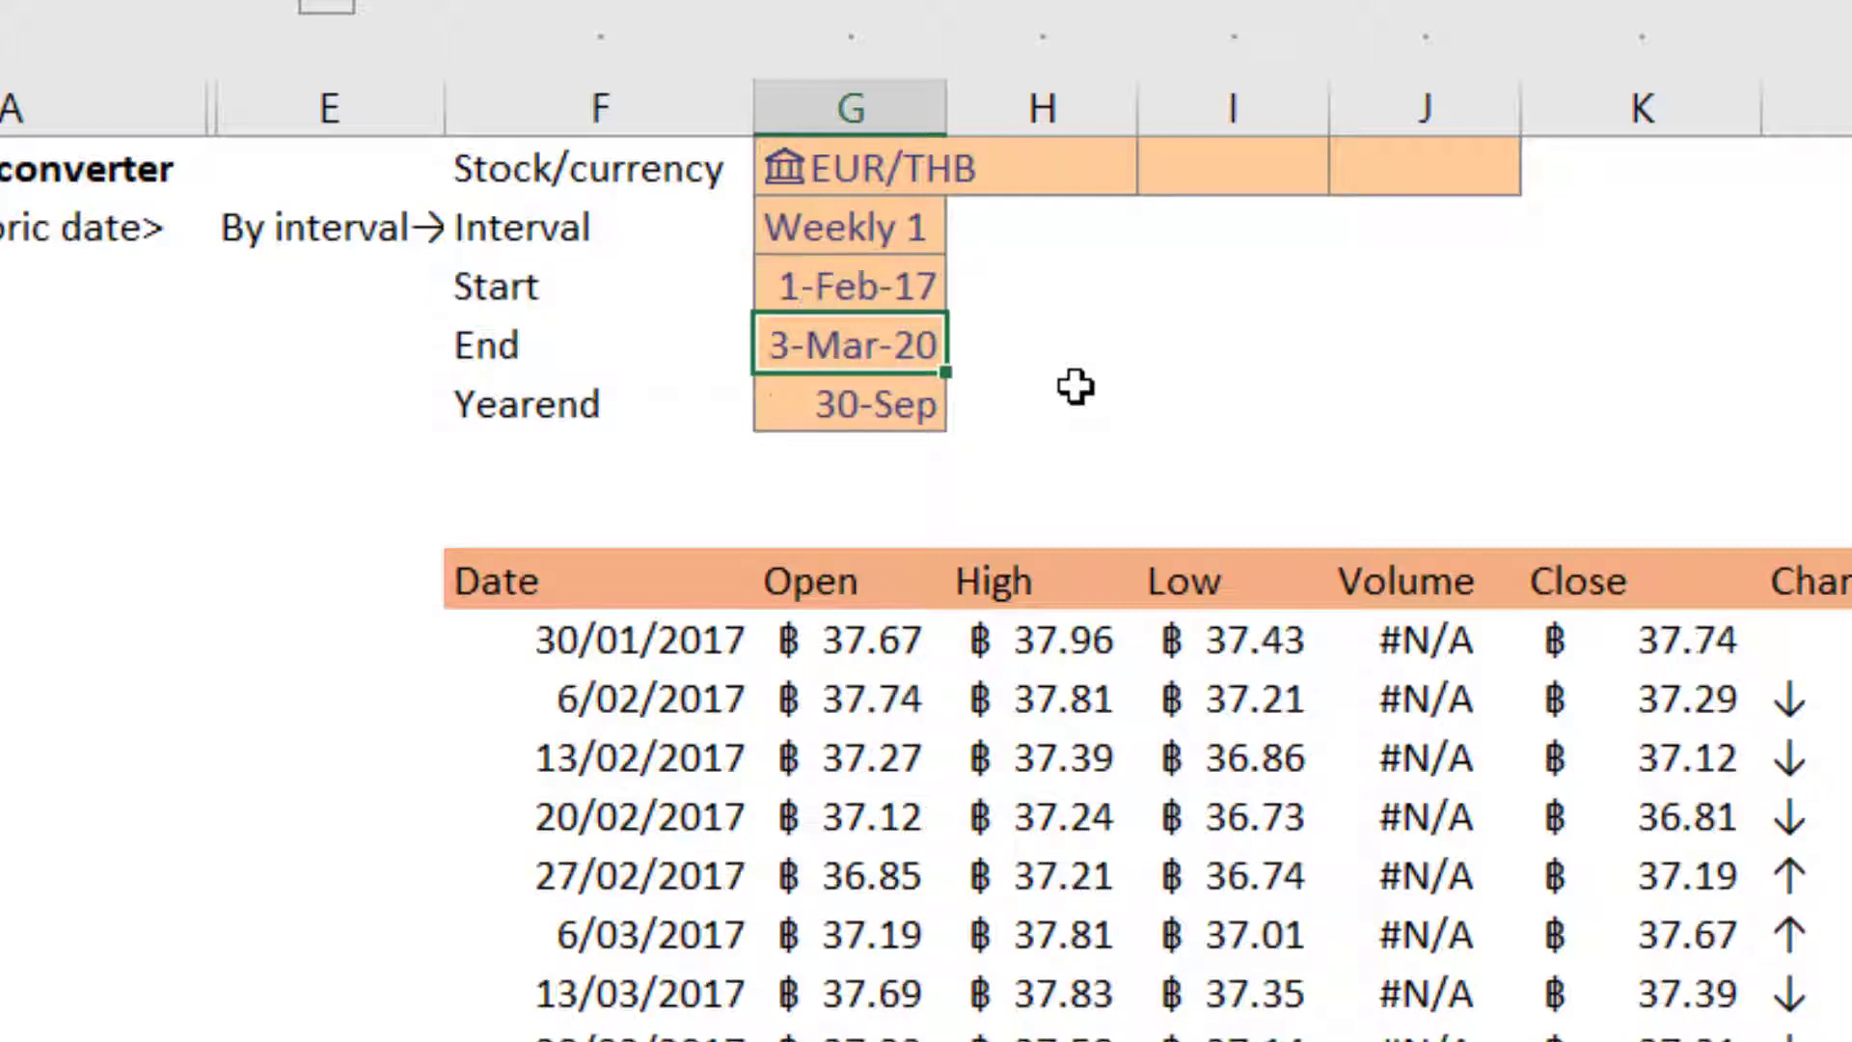
key(F2)
key(Escape)
text(=tod)
key(Tab)
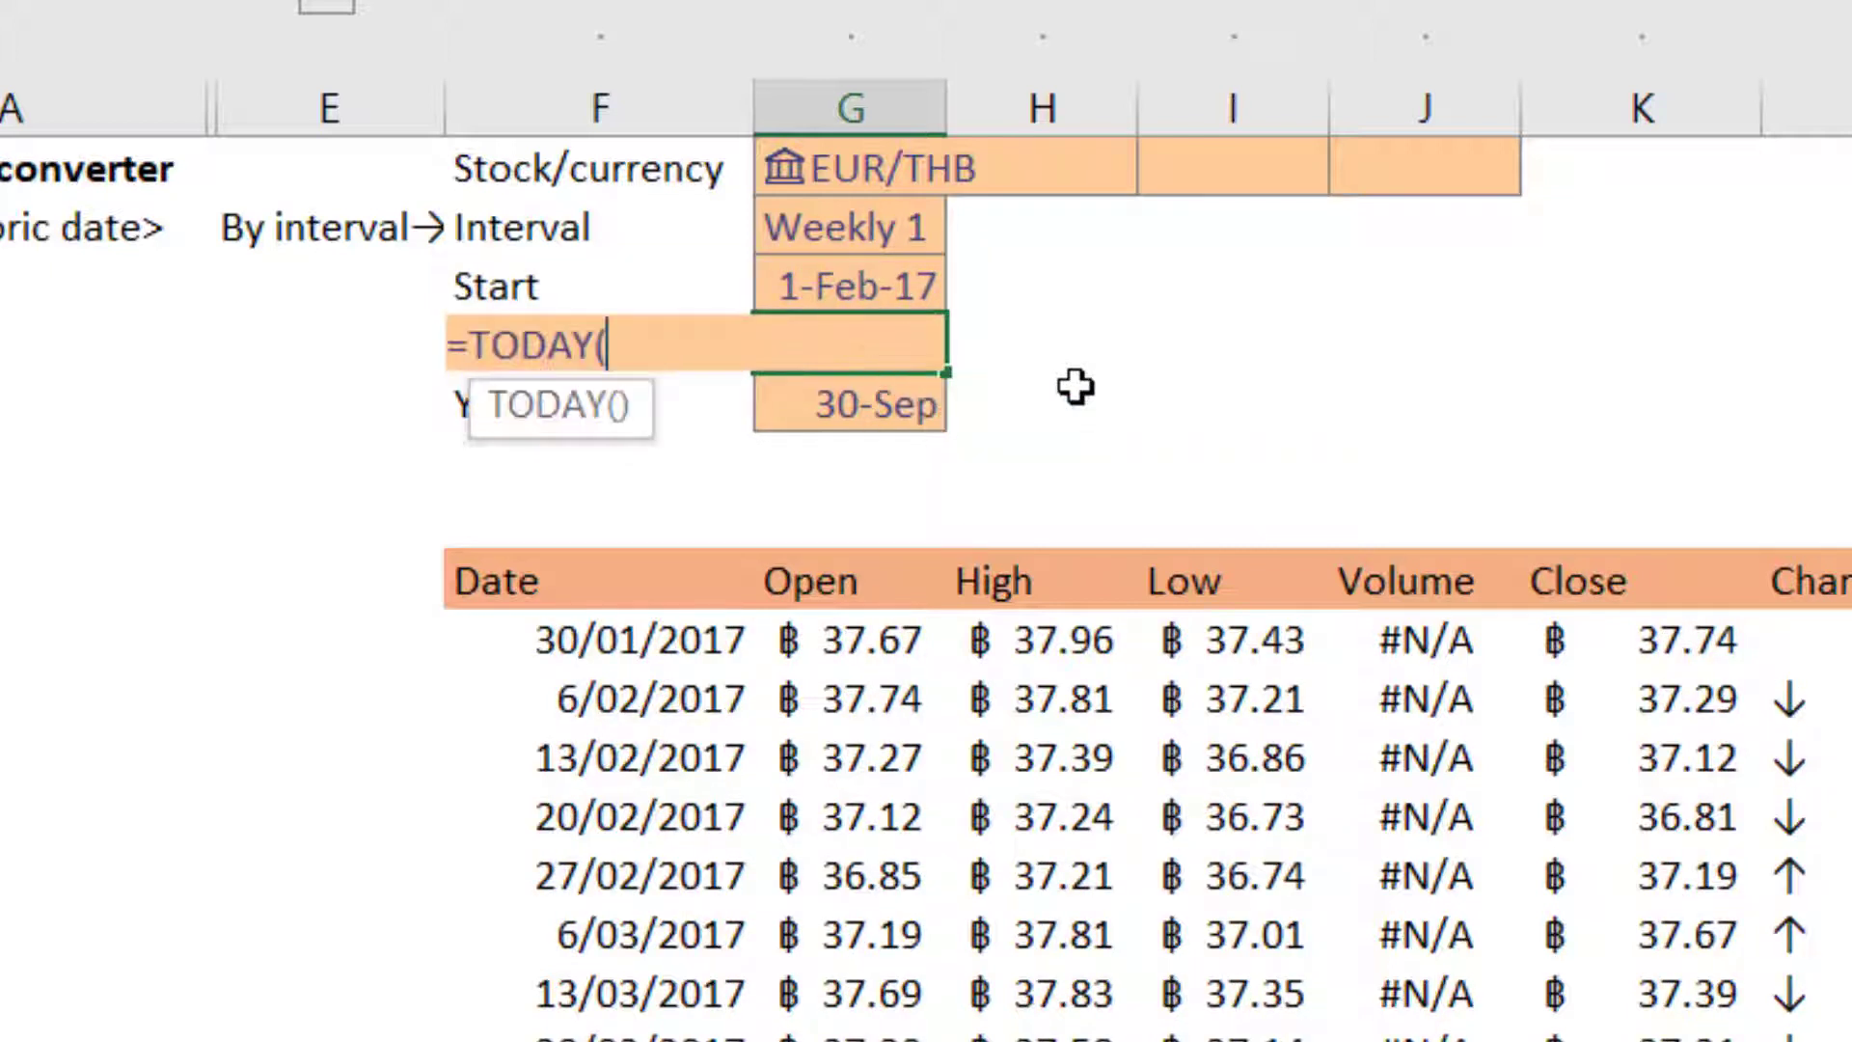
key(ctrl+Return)
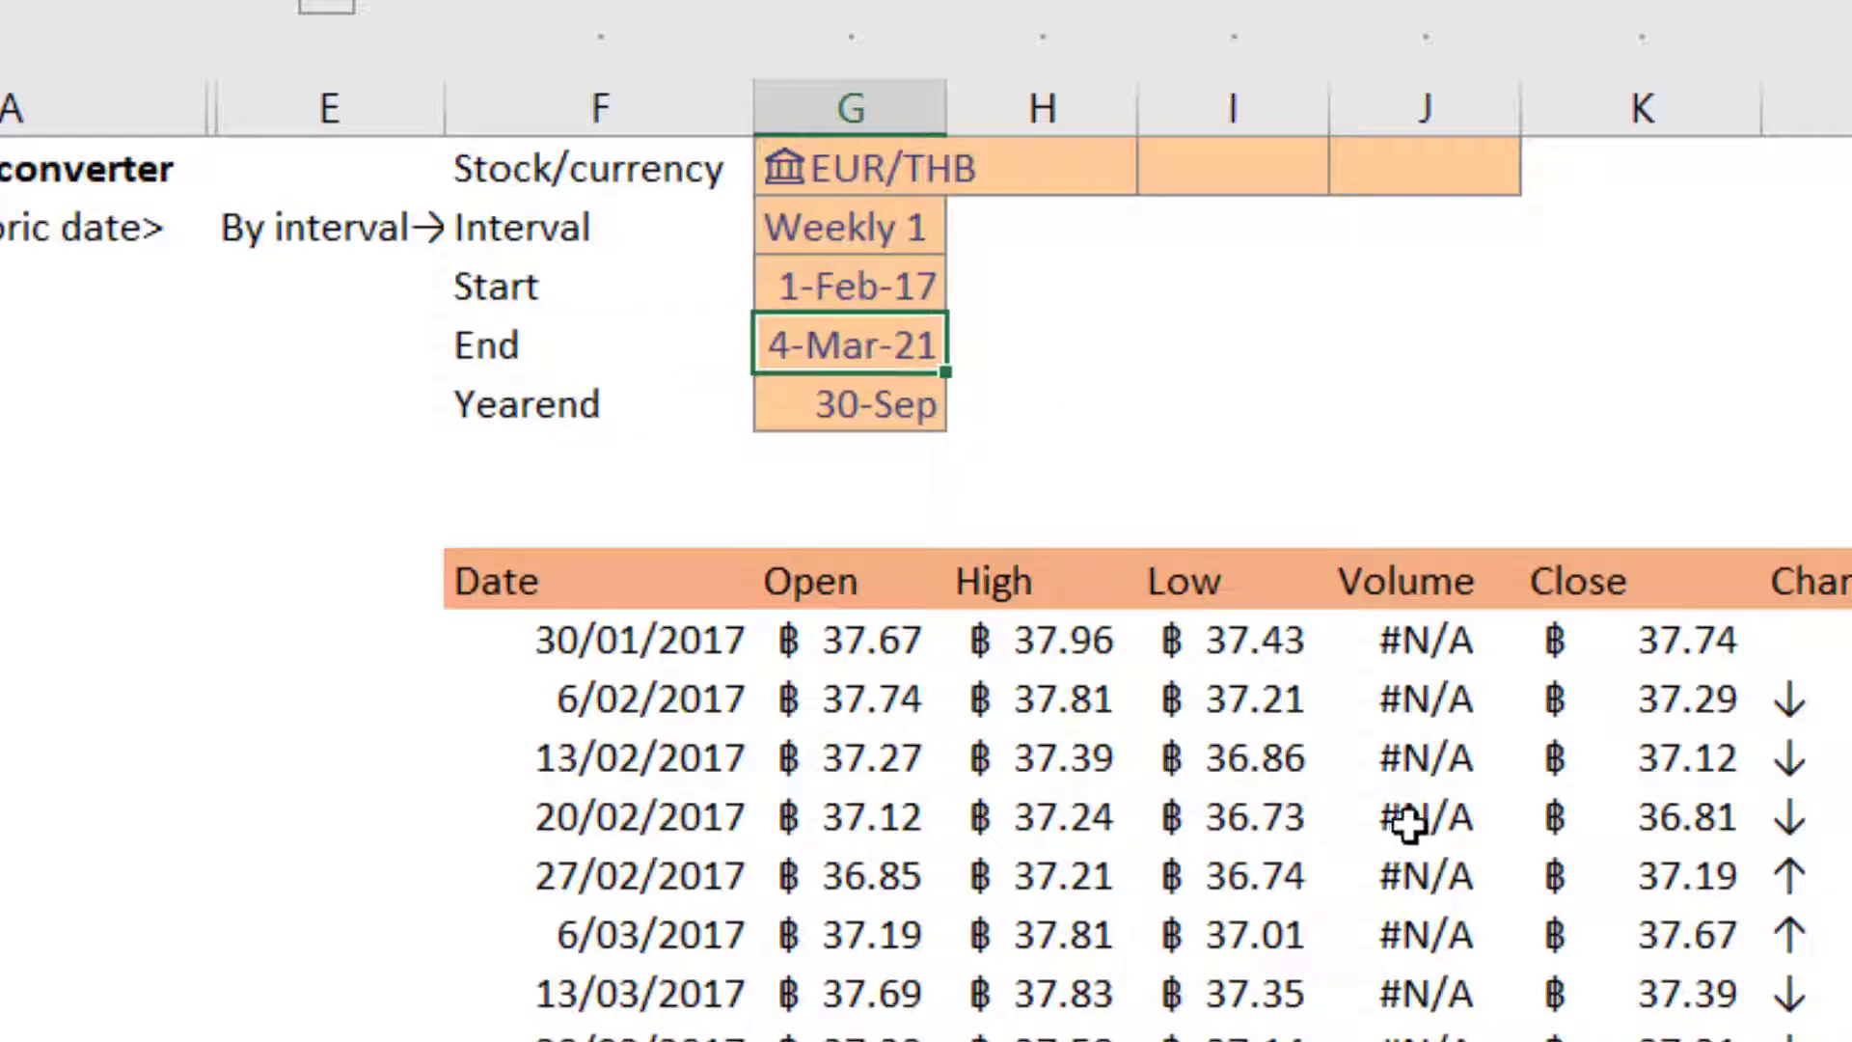
Step: Inspect the Change, Change % and Year helper column formulas
click(1823, 640)
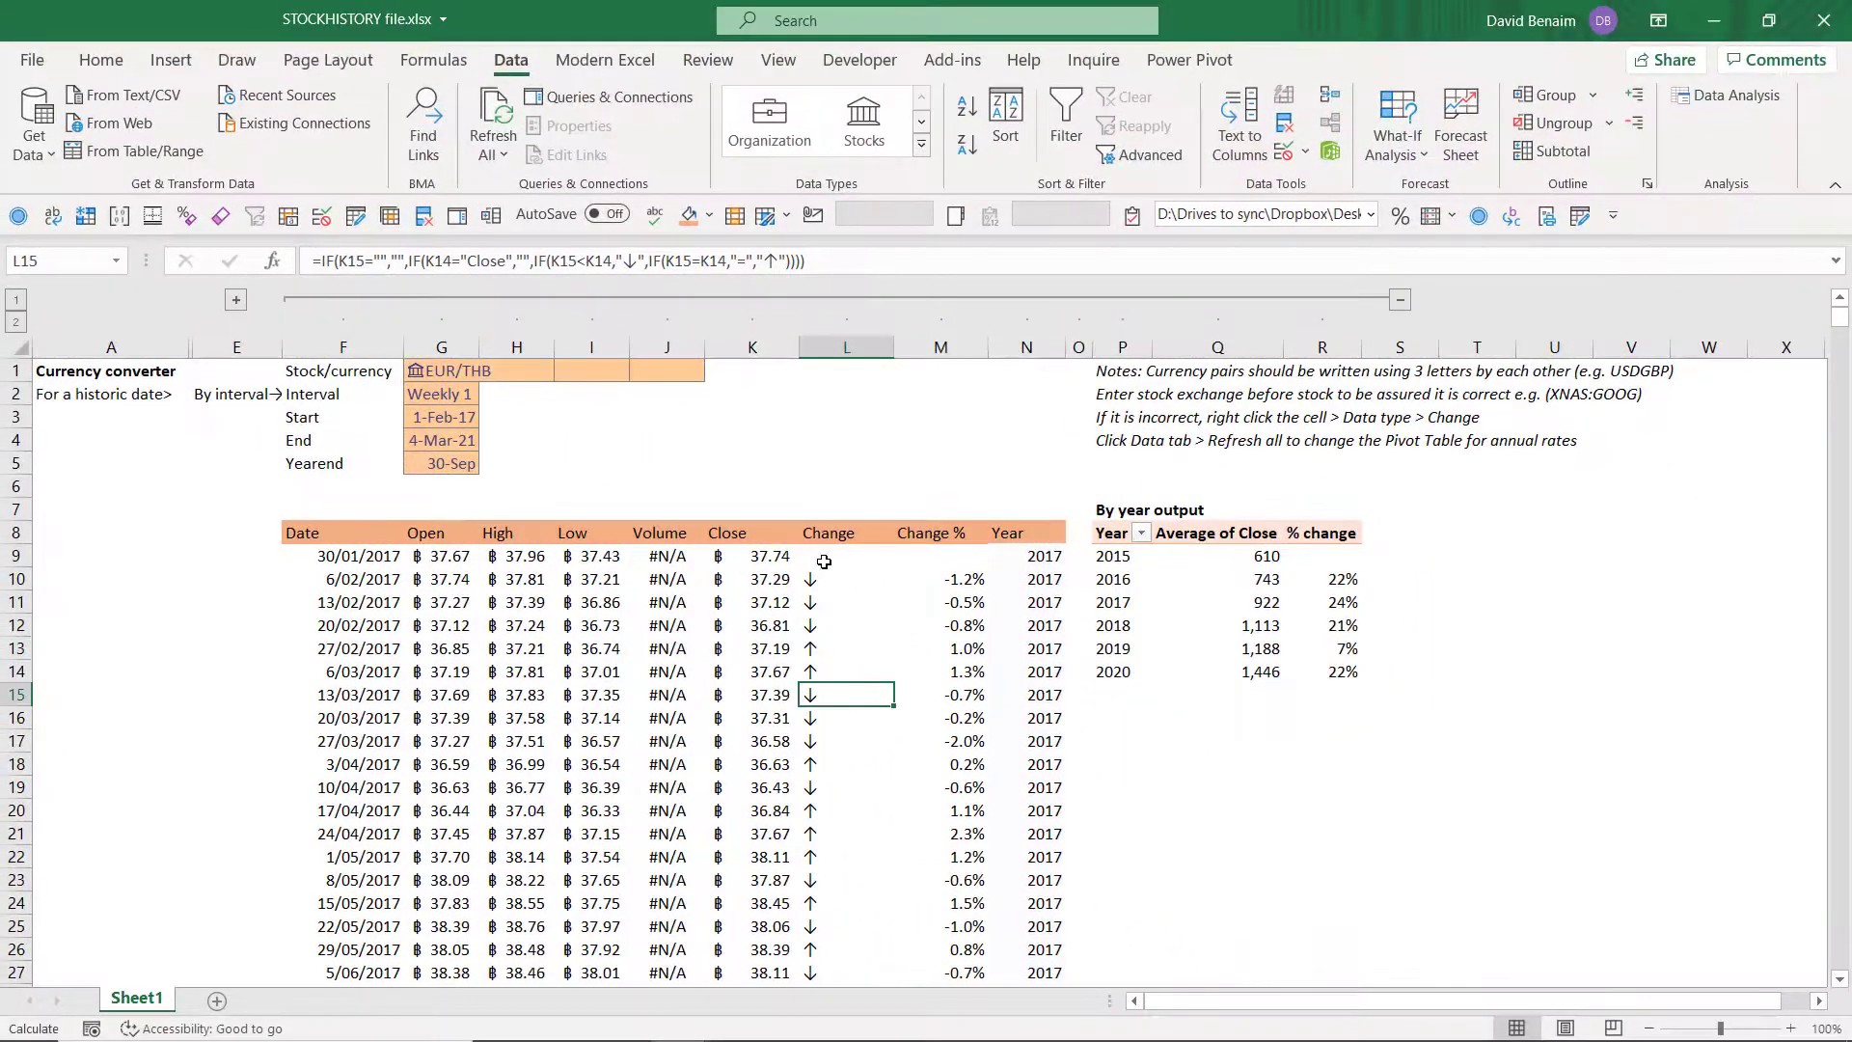
click(1603, 629)
click(831, 600)
click(960, 578)
click(940, 638)
drag(974, 578, 969, 767)
click(1030, 557)
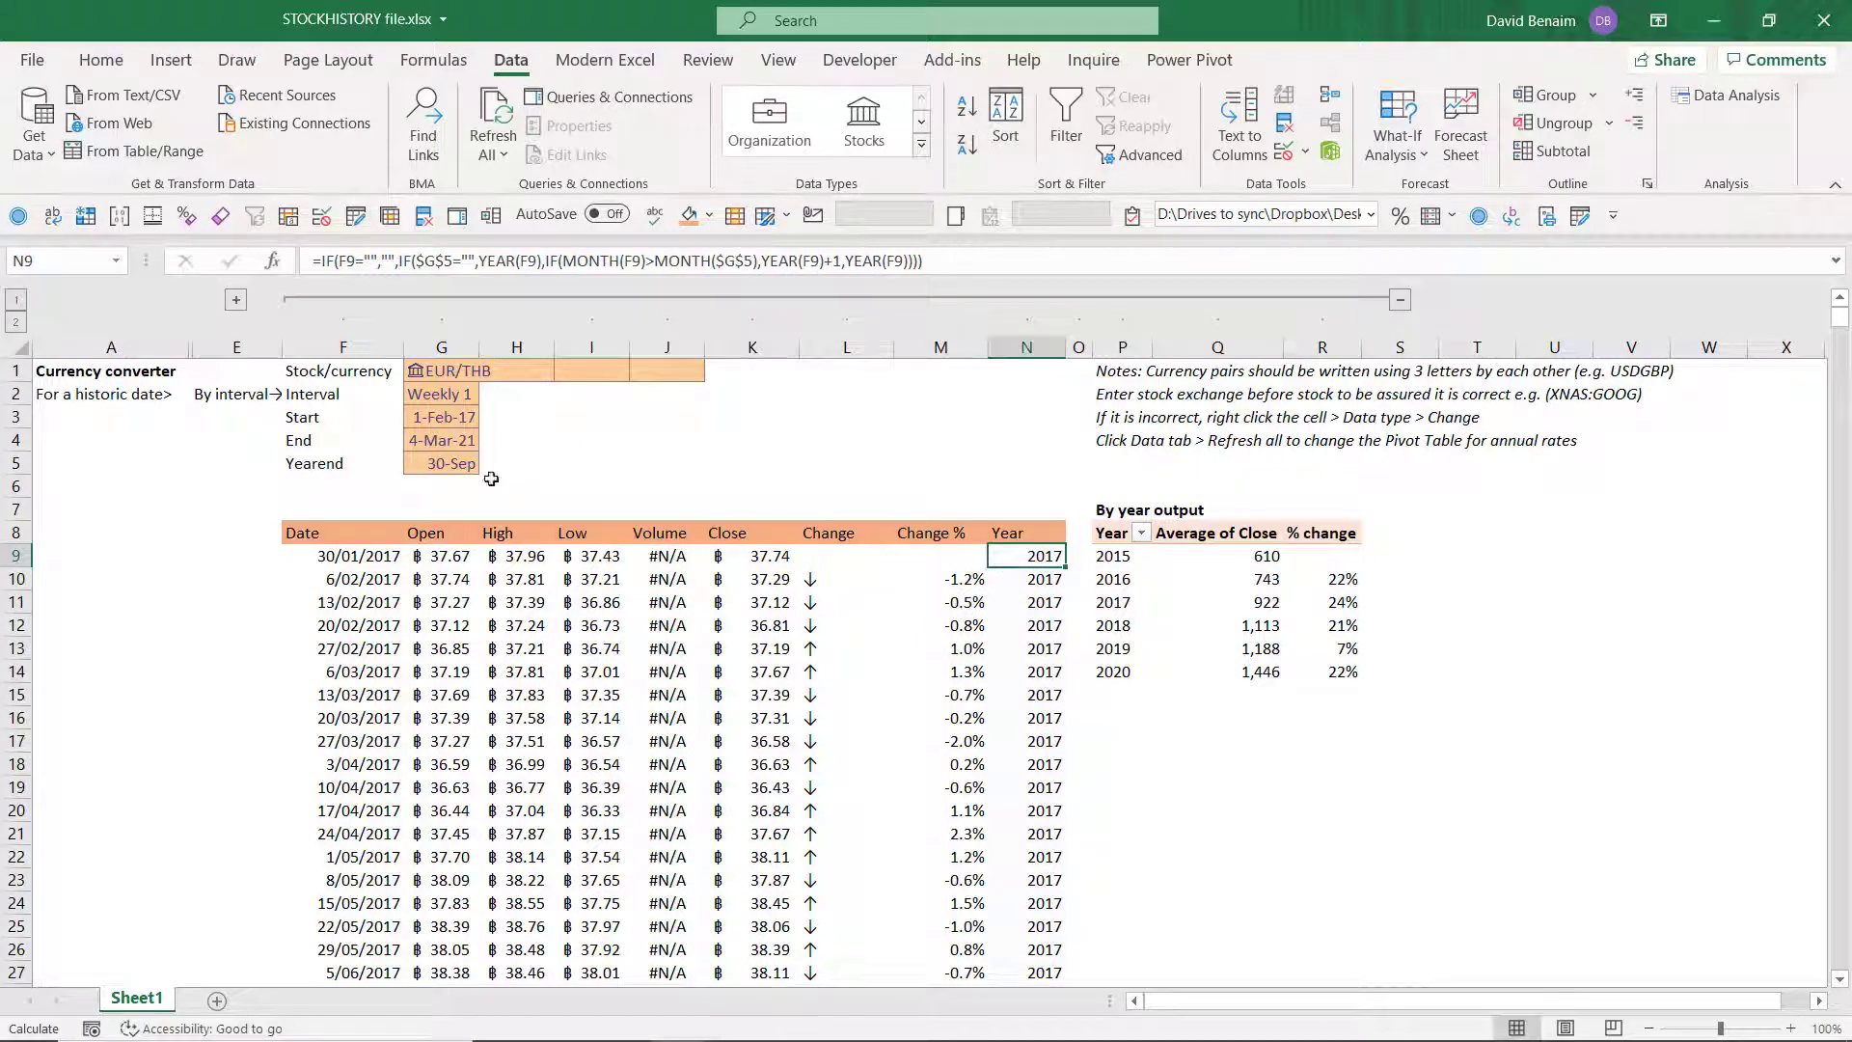
Step: Switch the interval back to Daily 0 and set the year end to 31 Mar
click(447, 461)
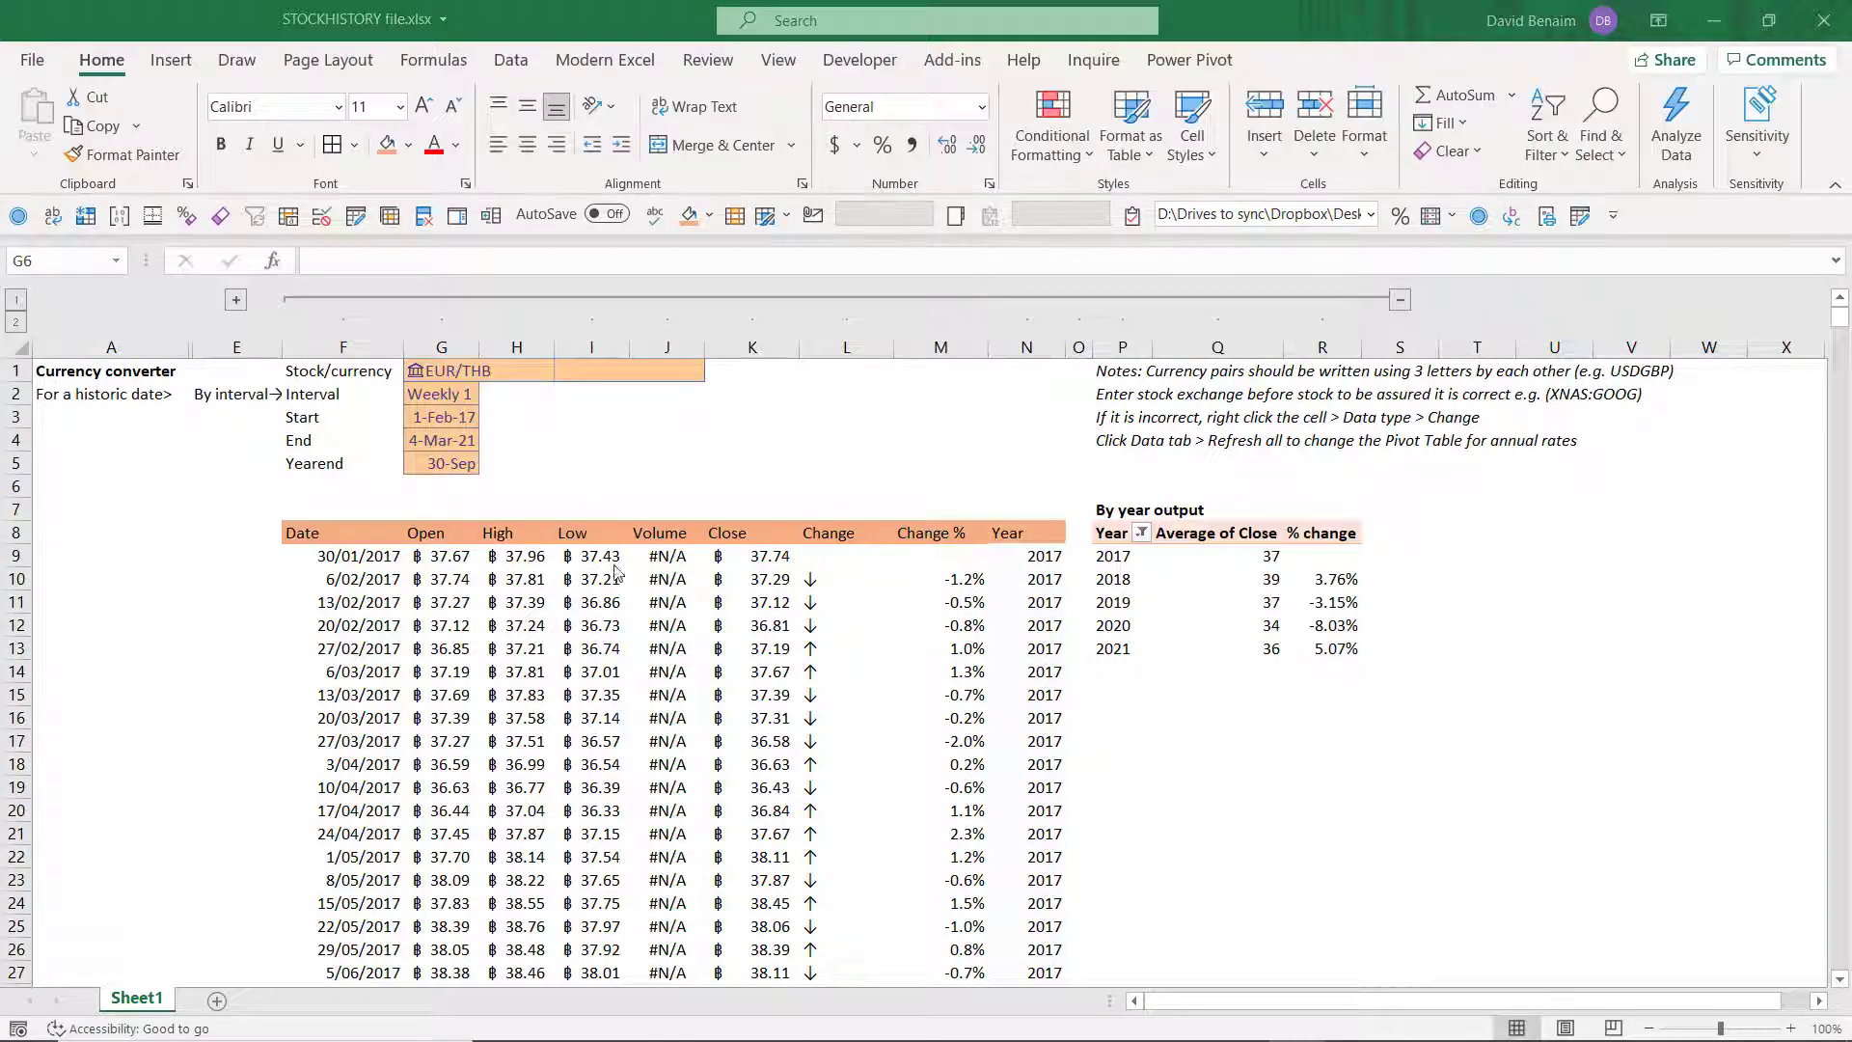
click(467, 399)
click(489, 394)
click(444, 413)
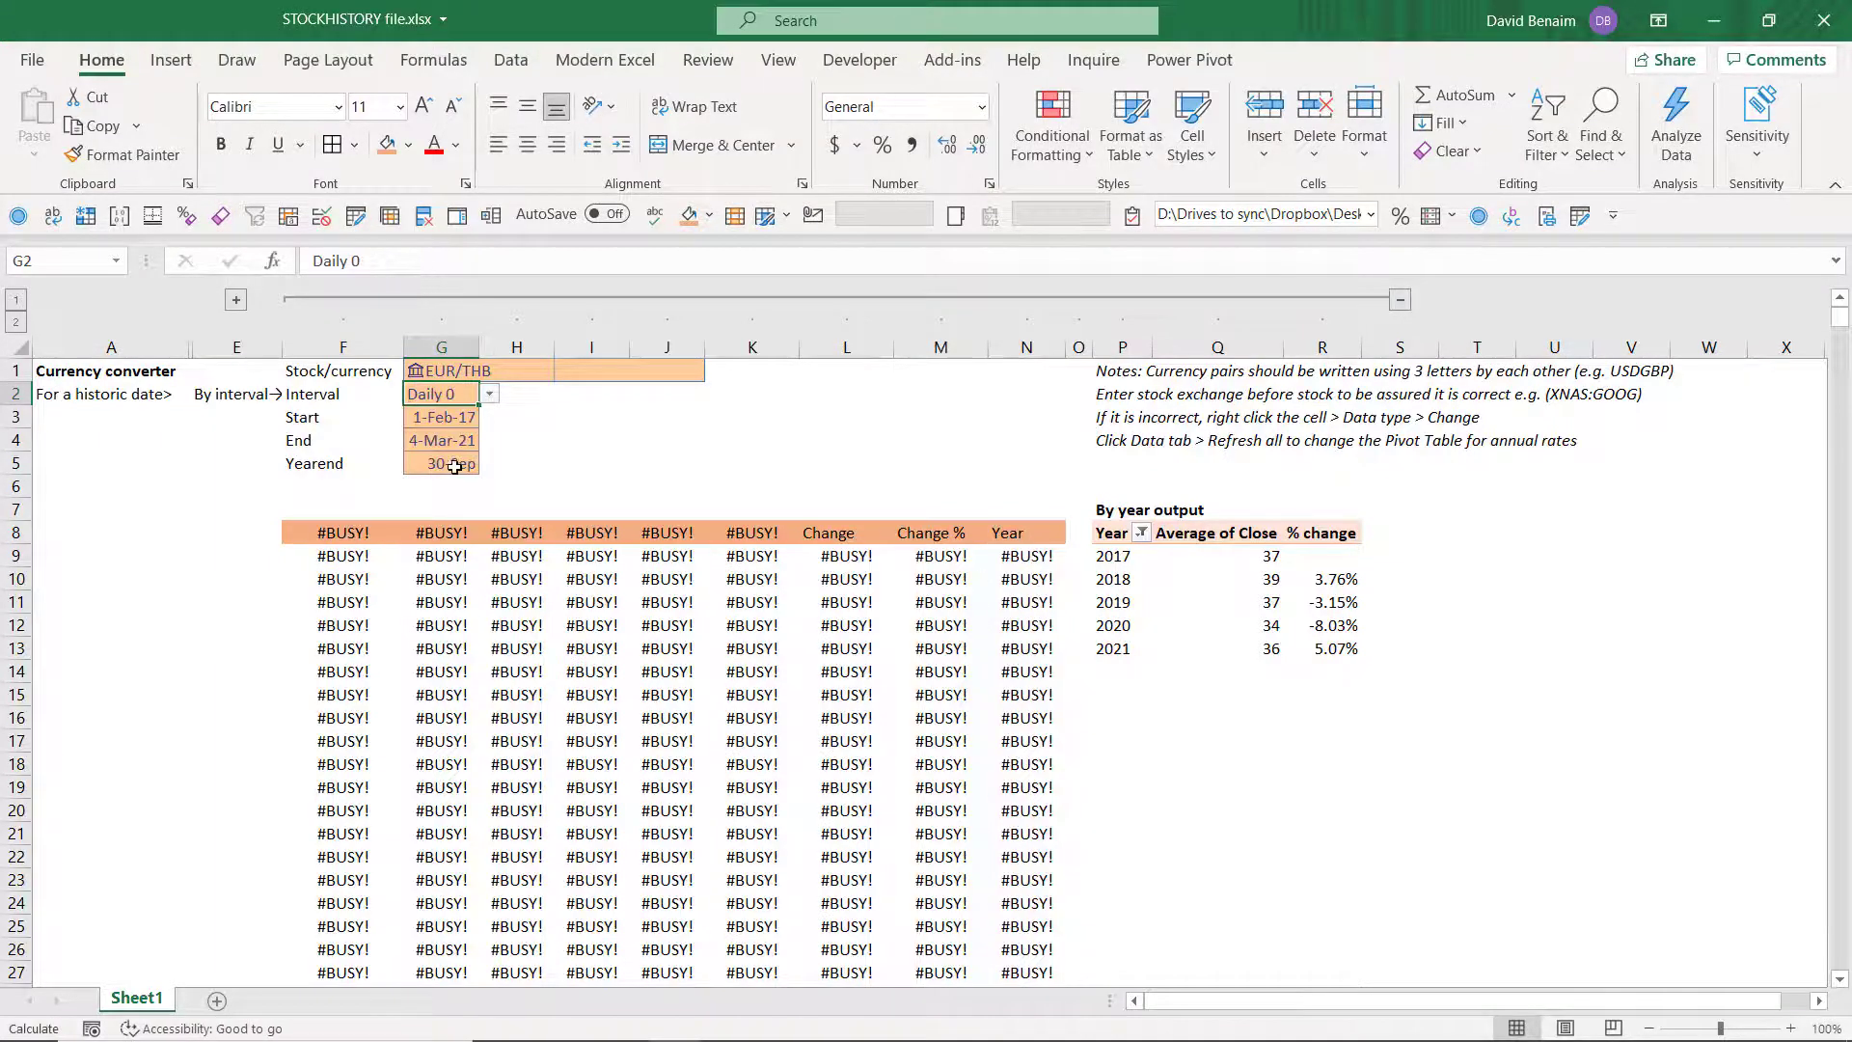
click(454, 467)
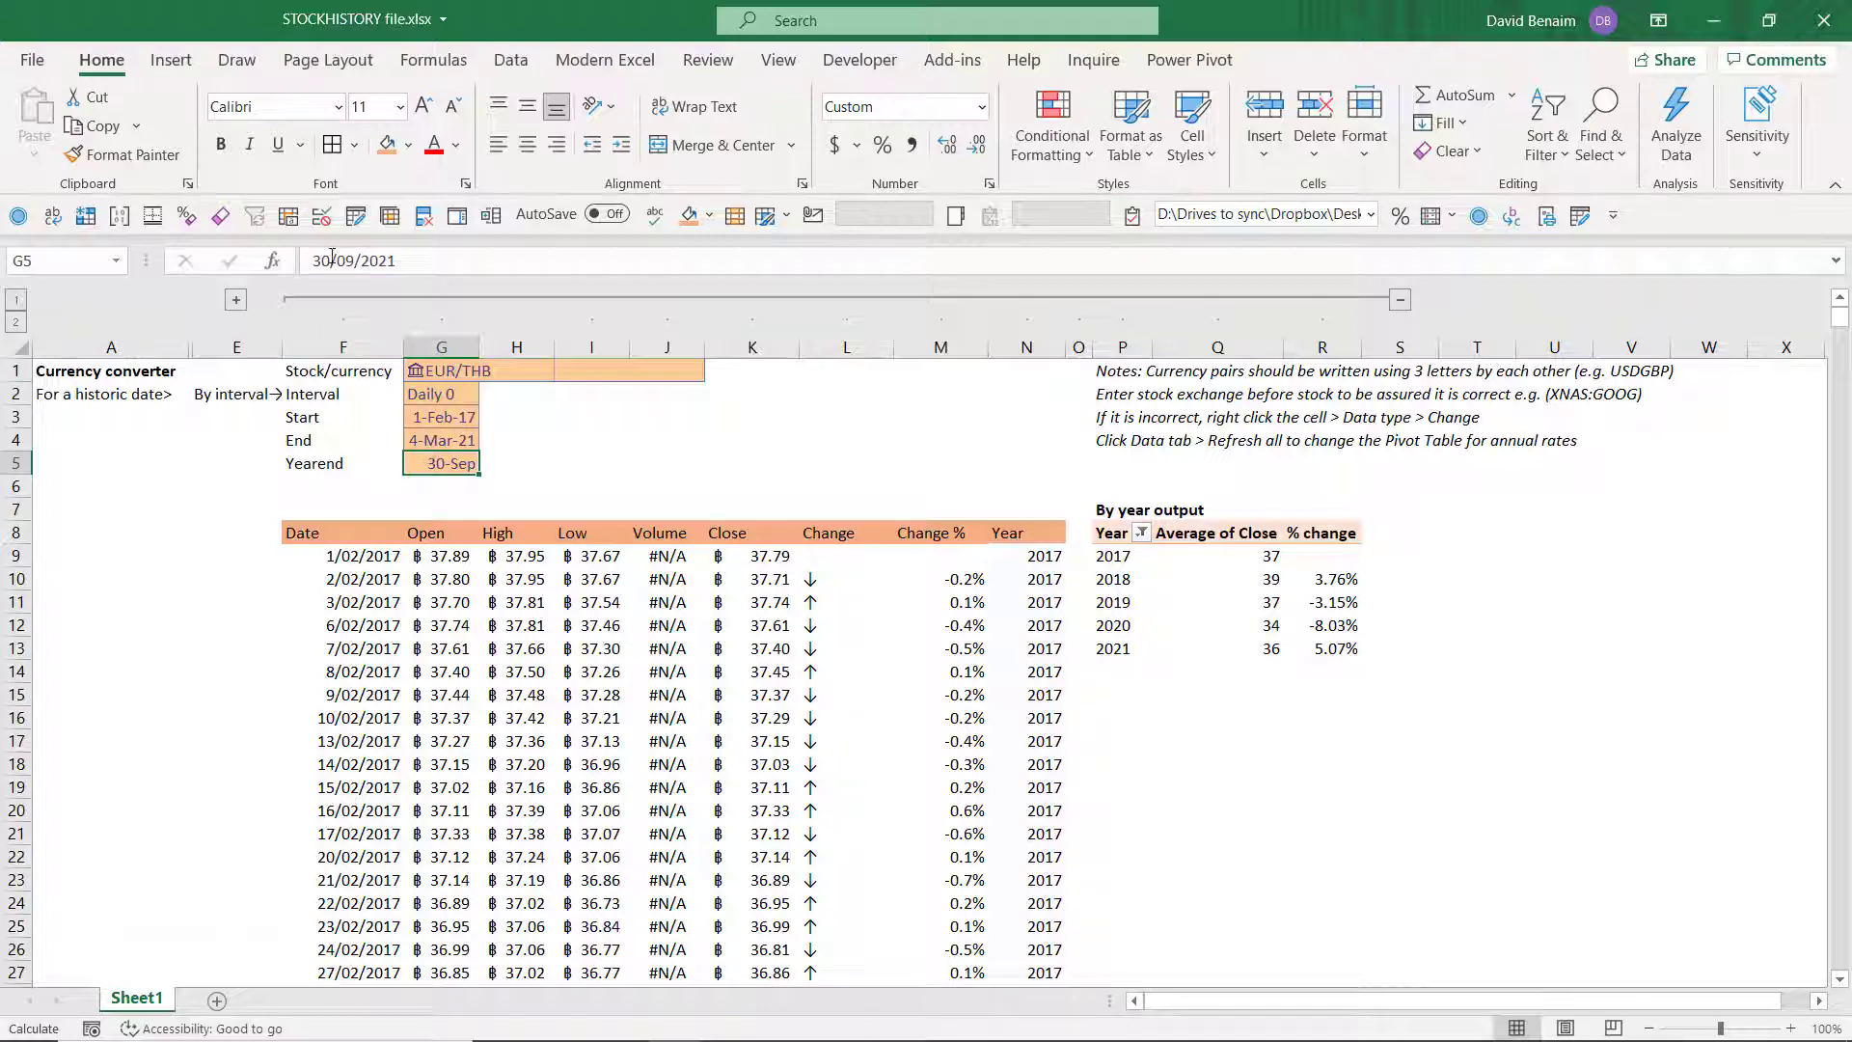
text(31 Mar)
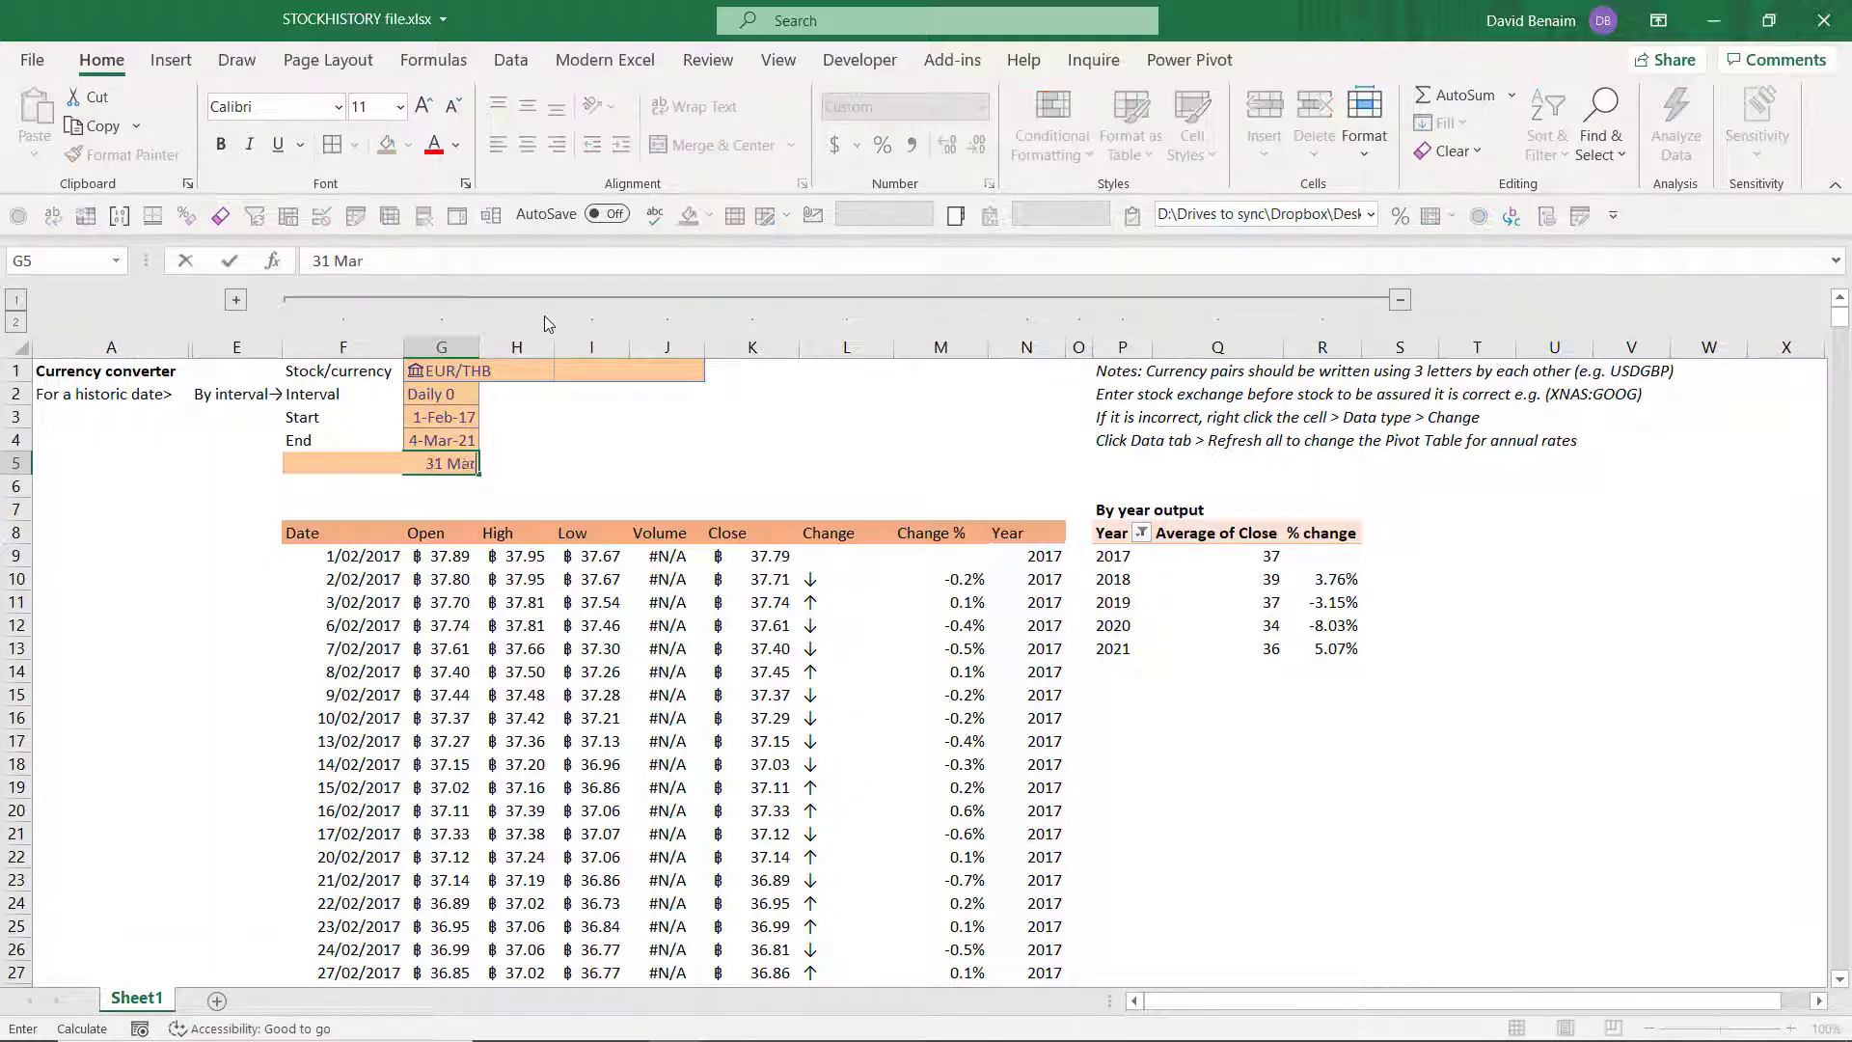
key(Return)
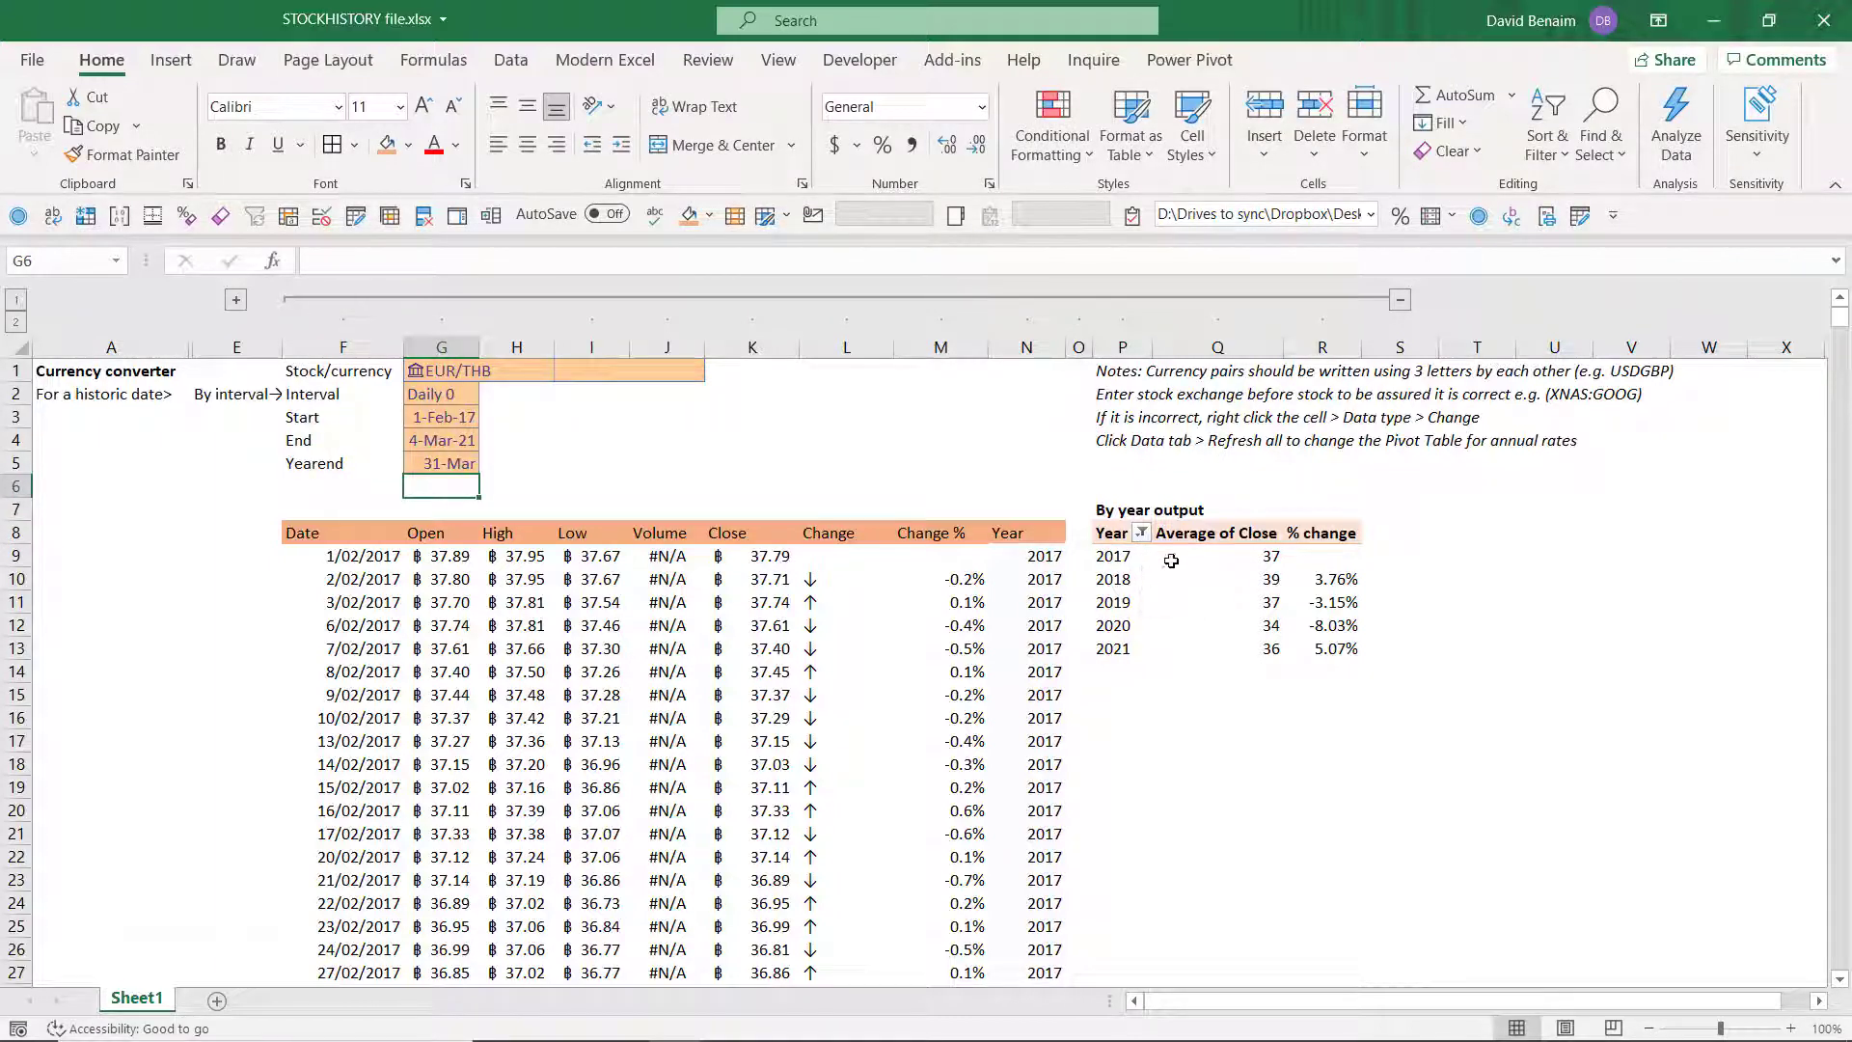
Step: Refresh all data so the yearly average pivot table updates
click(511, 60)
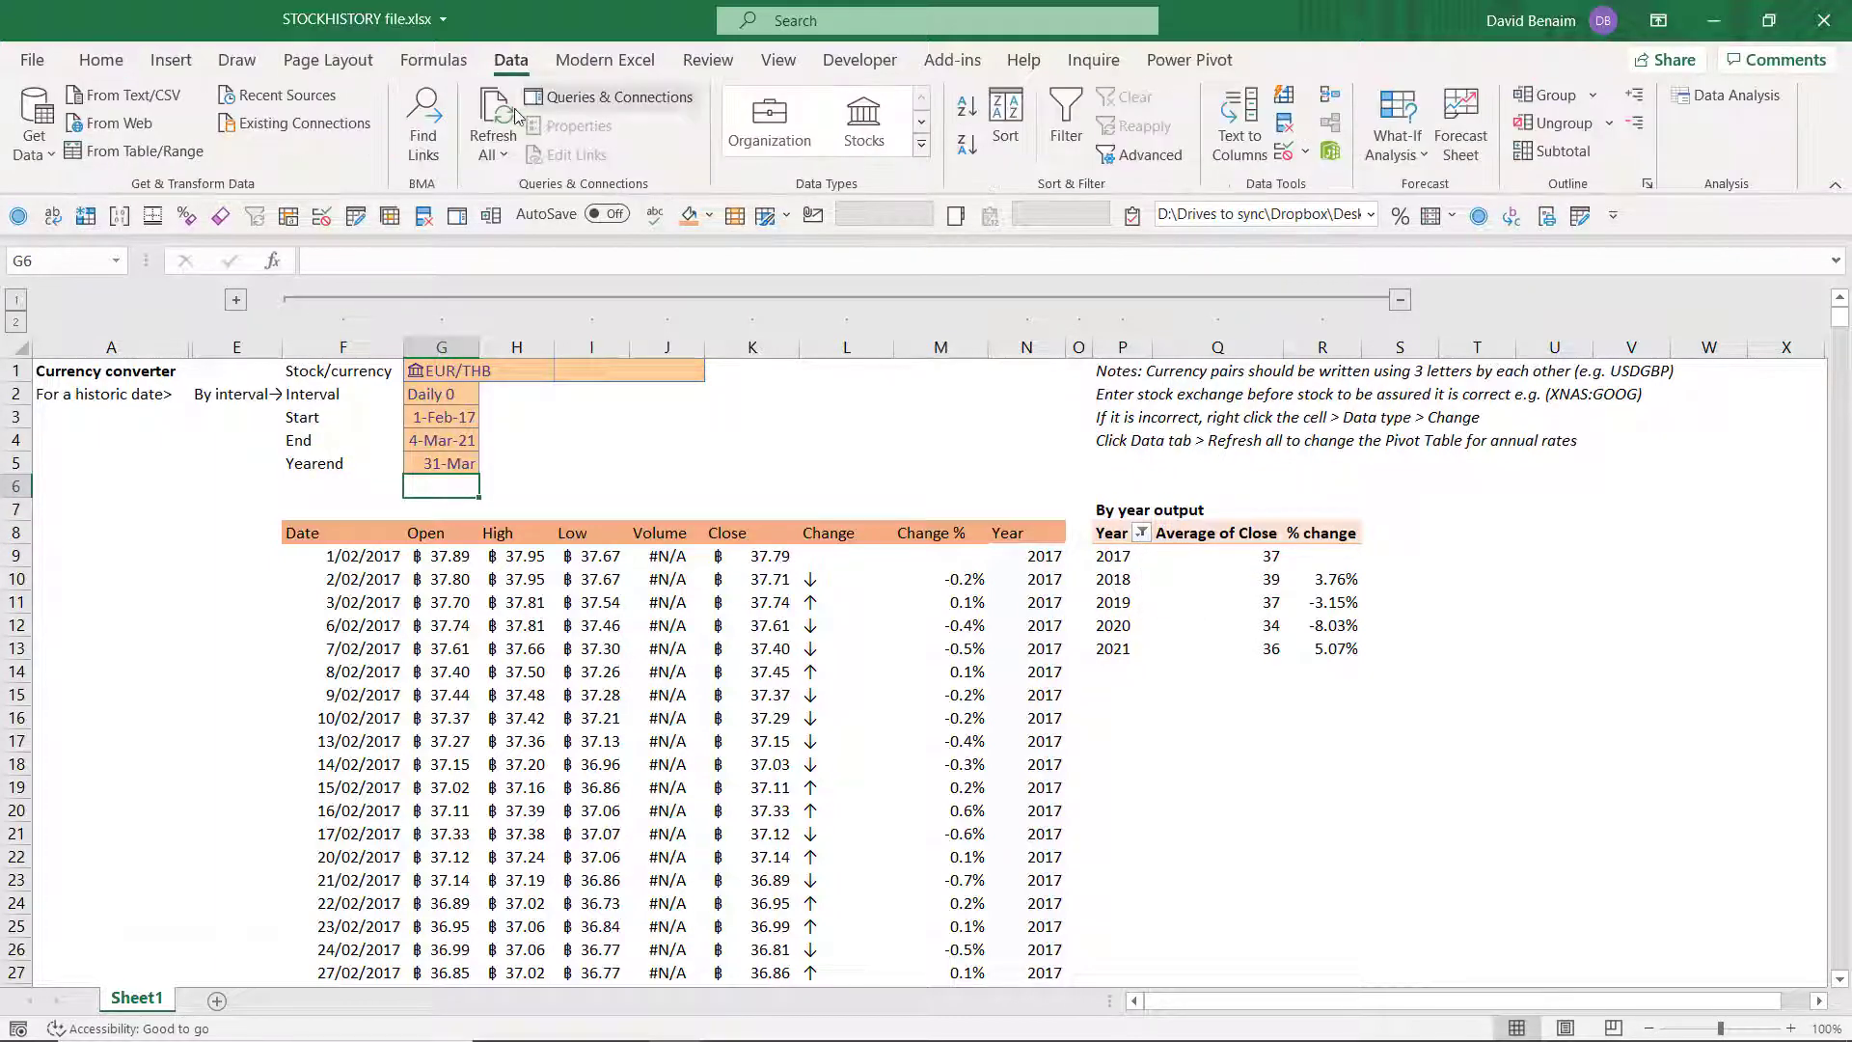
click(516, 113)
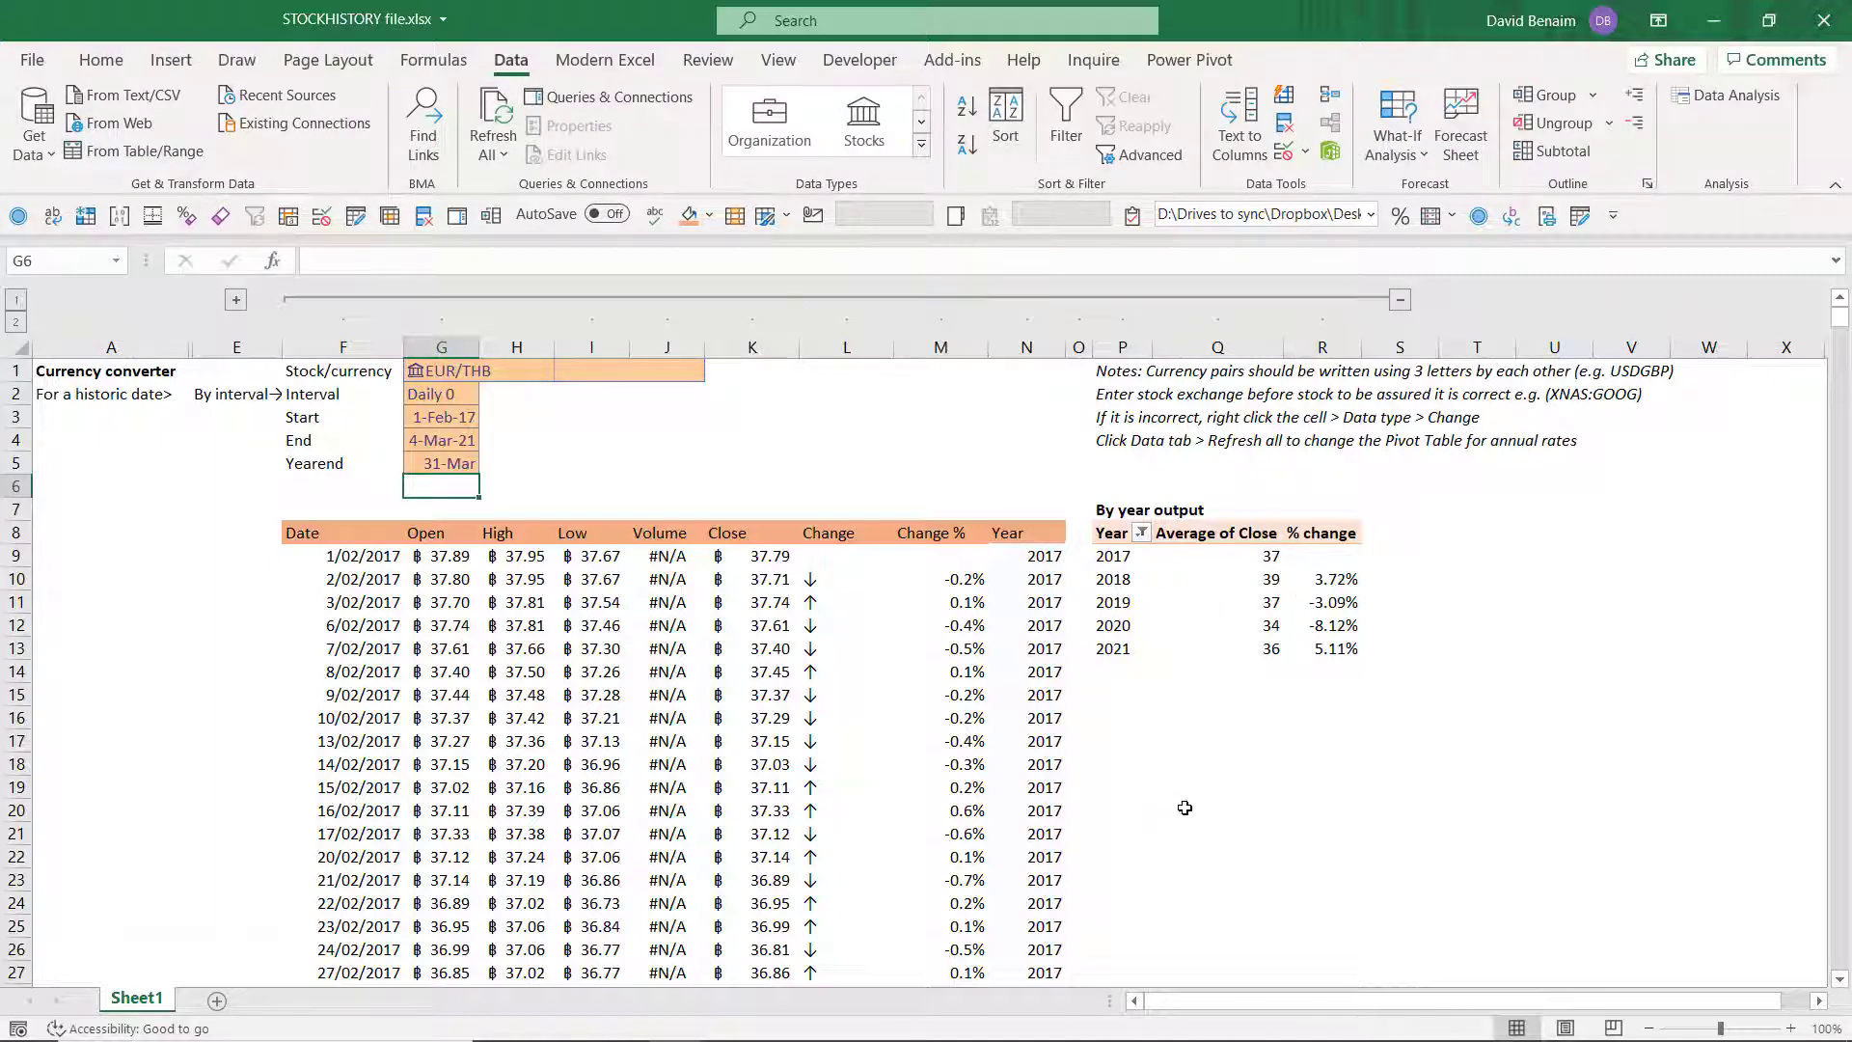
click(538, 485)
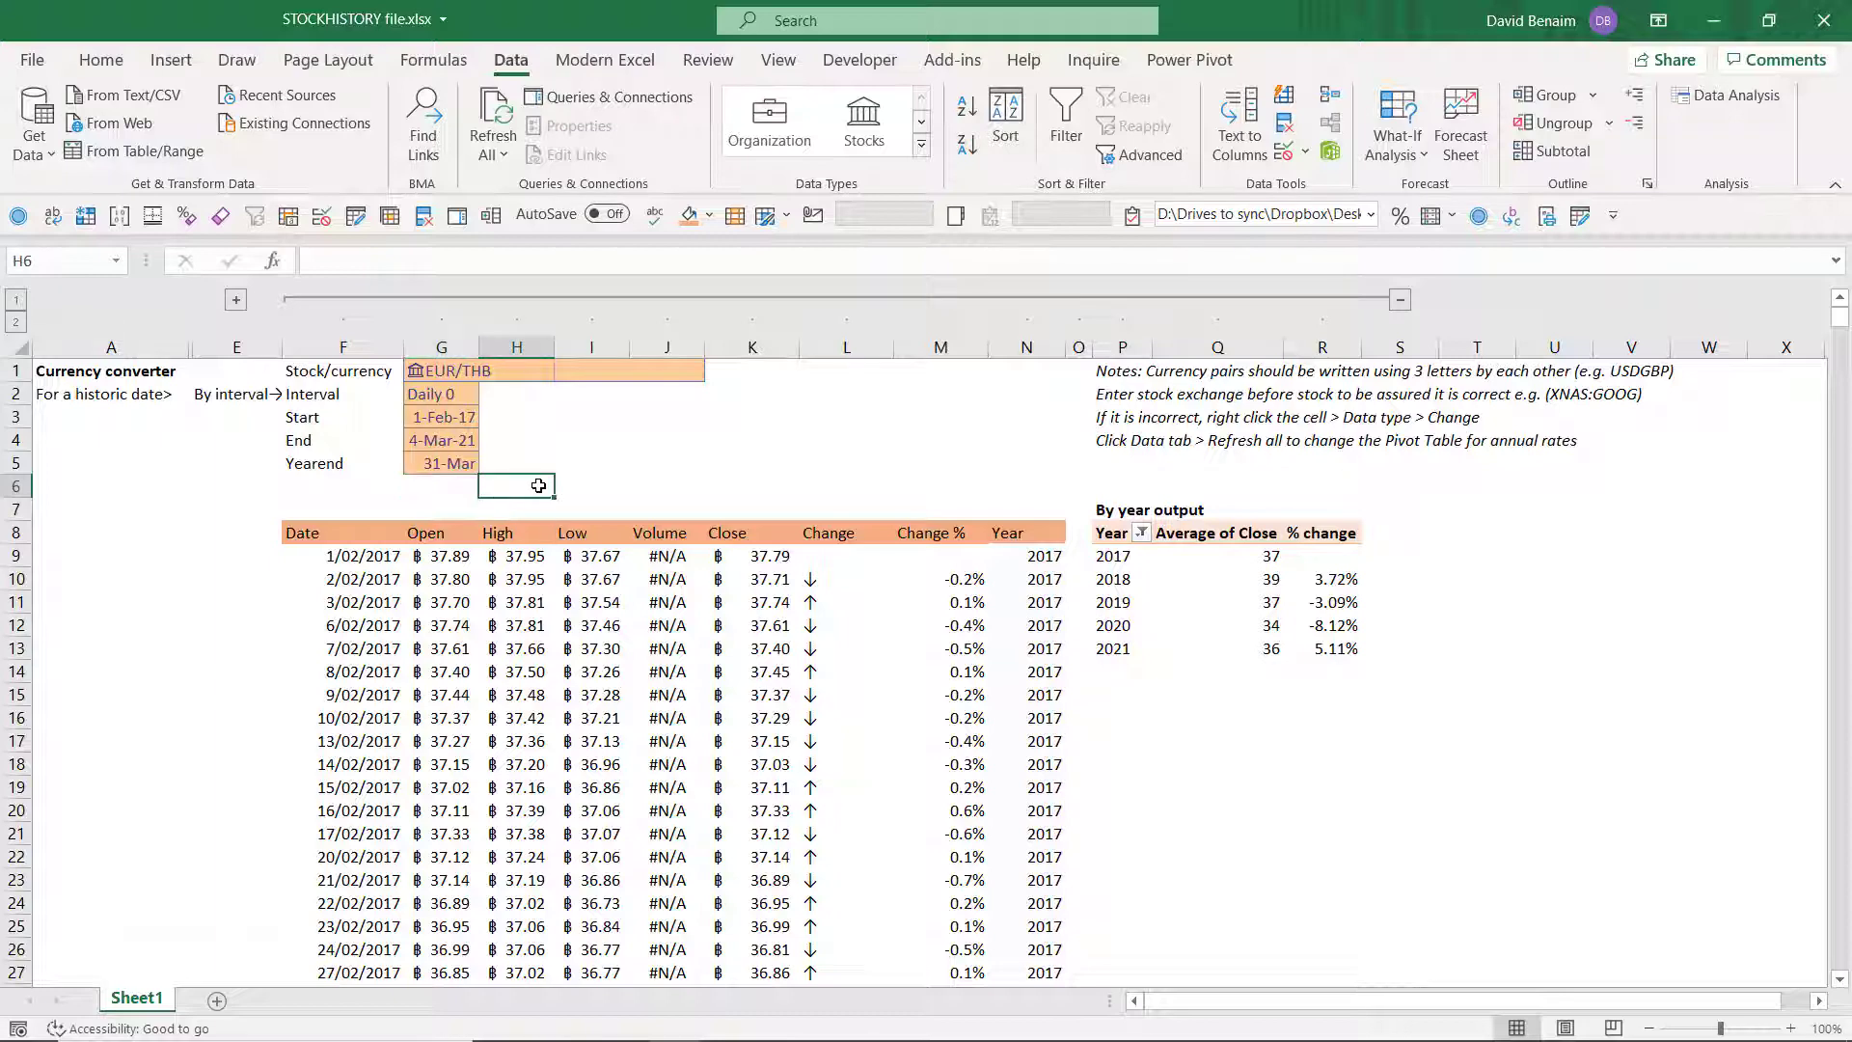
Step: Expand the converter columns and choose United Kingdom Pound, UK> GBP as base currency
click(236, 302)
click(449, 491)
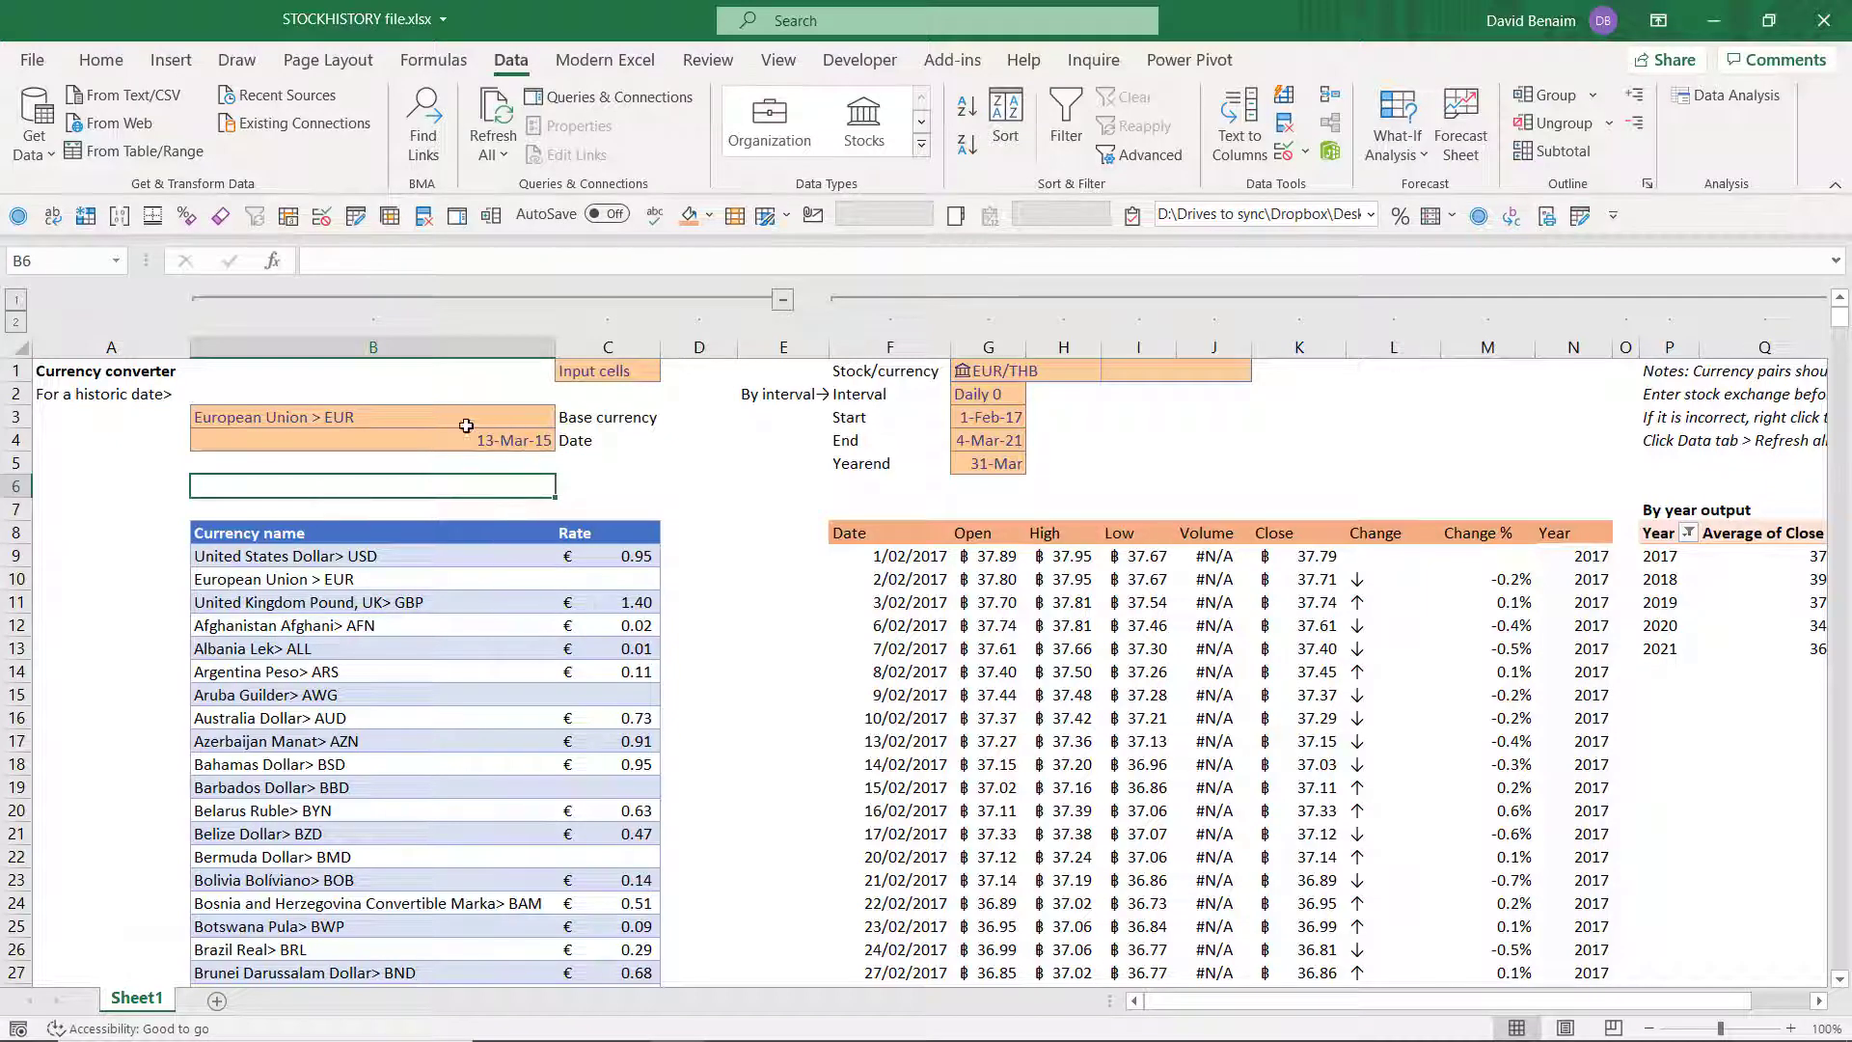
click(464, 425)
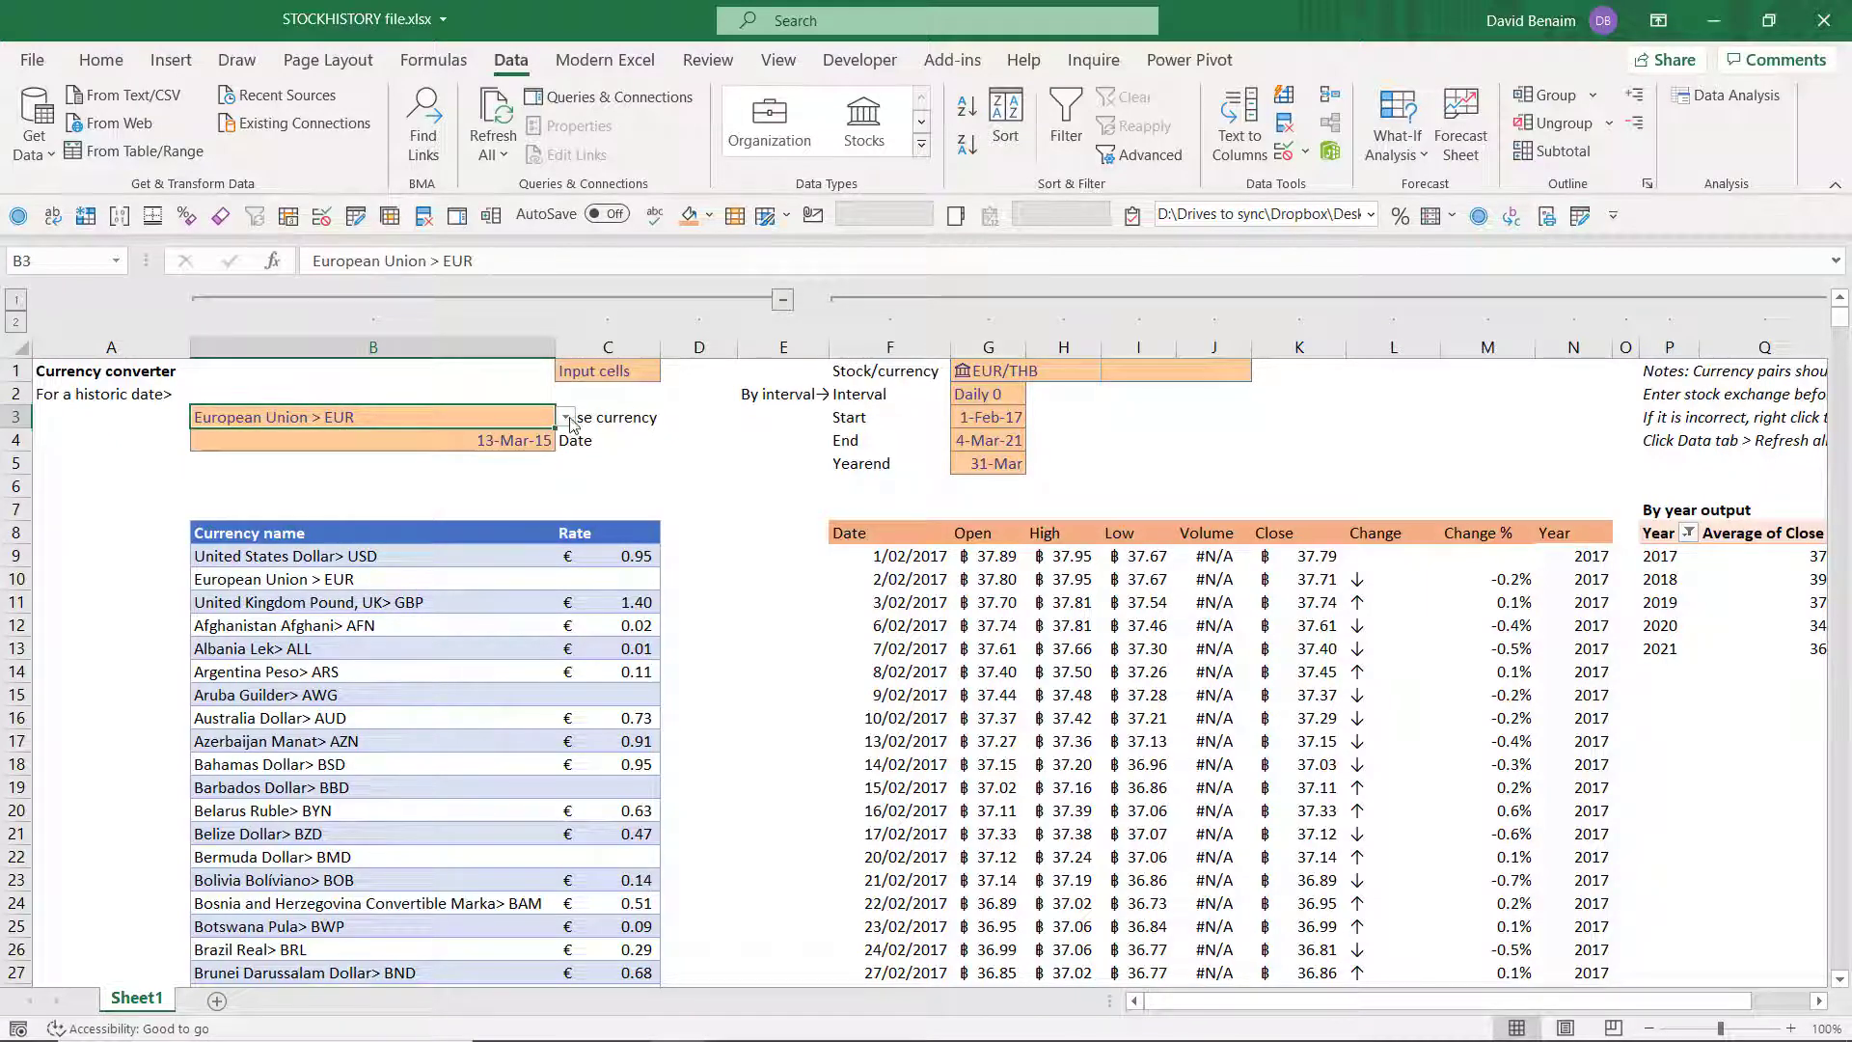
click(563, 421)
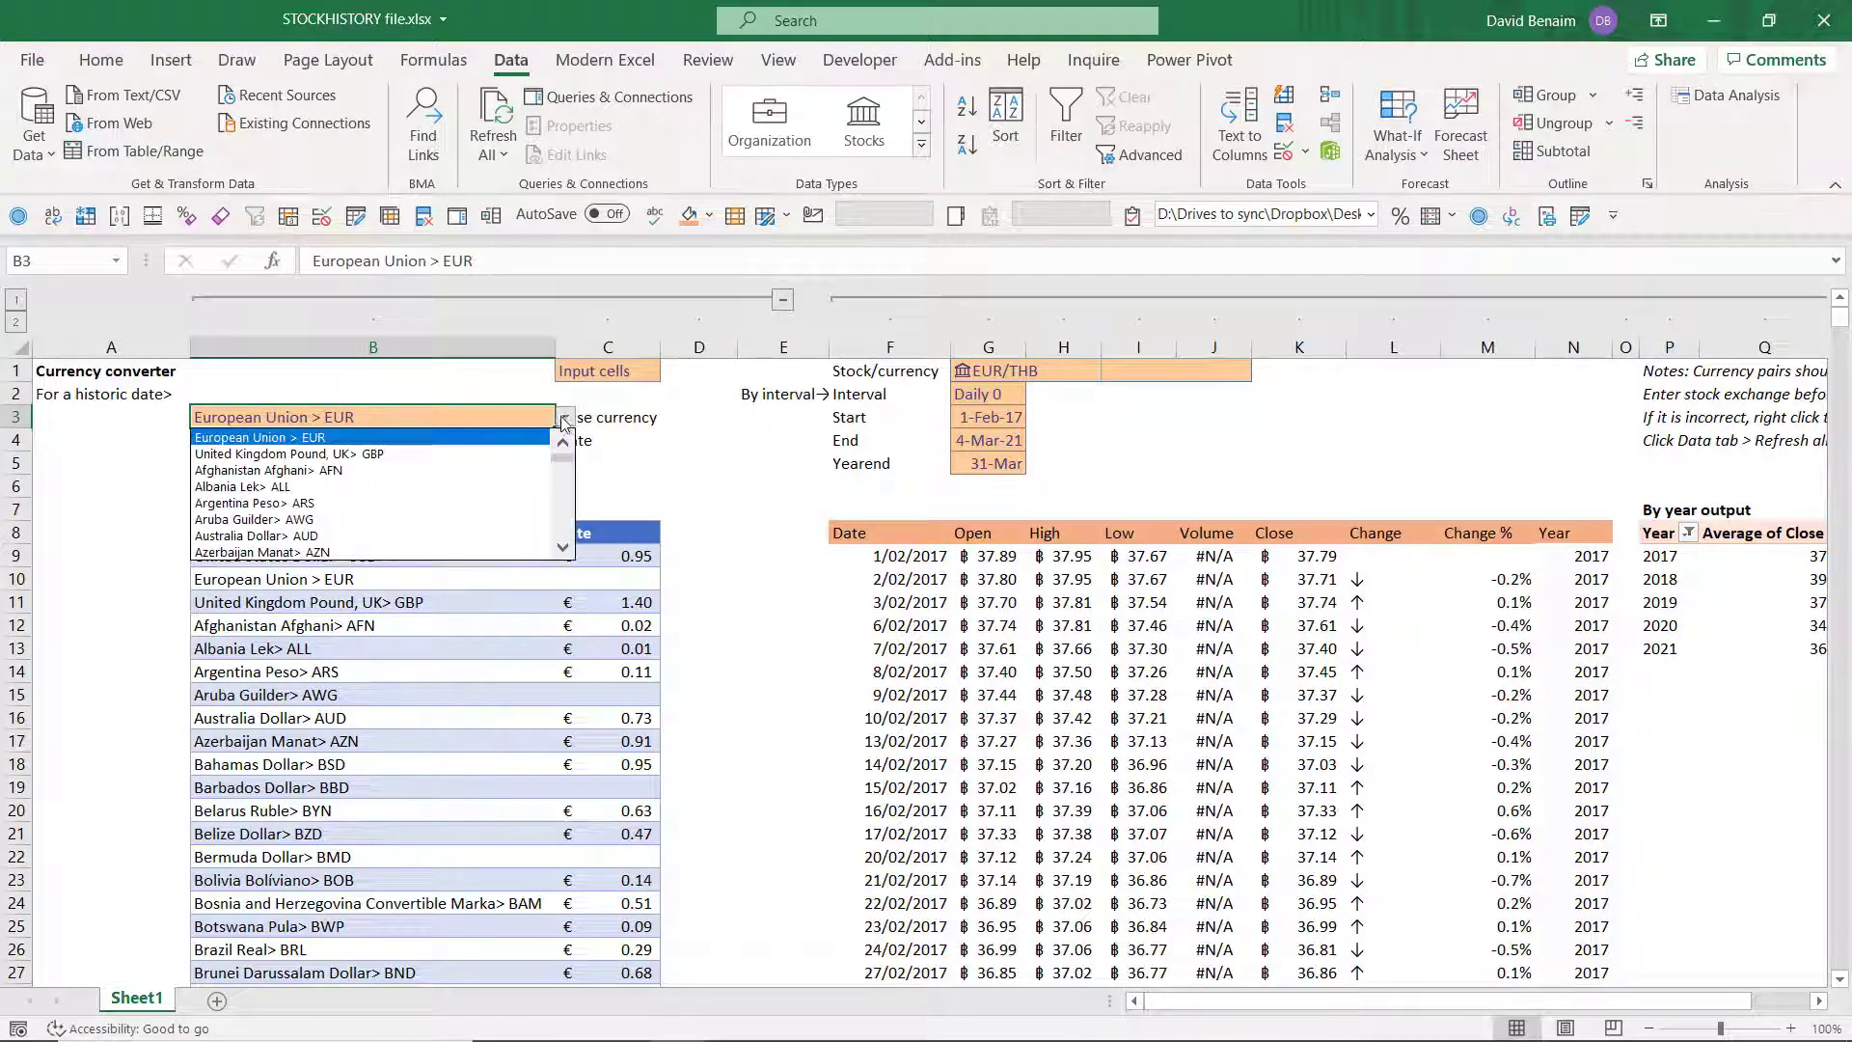
click(491, 437)
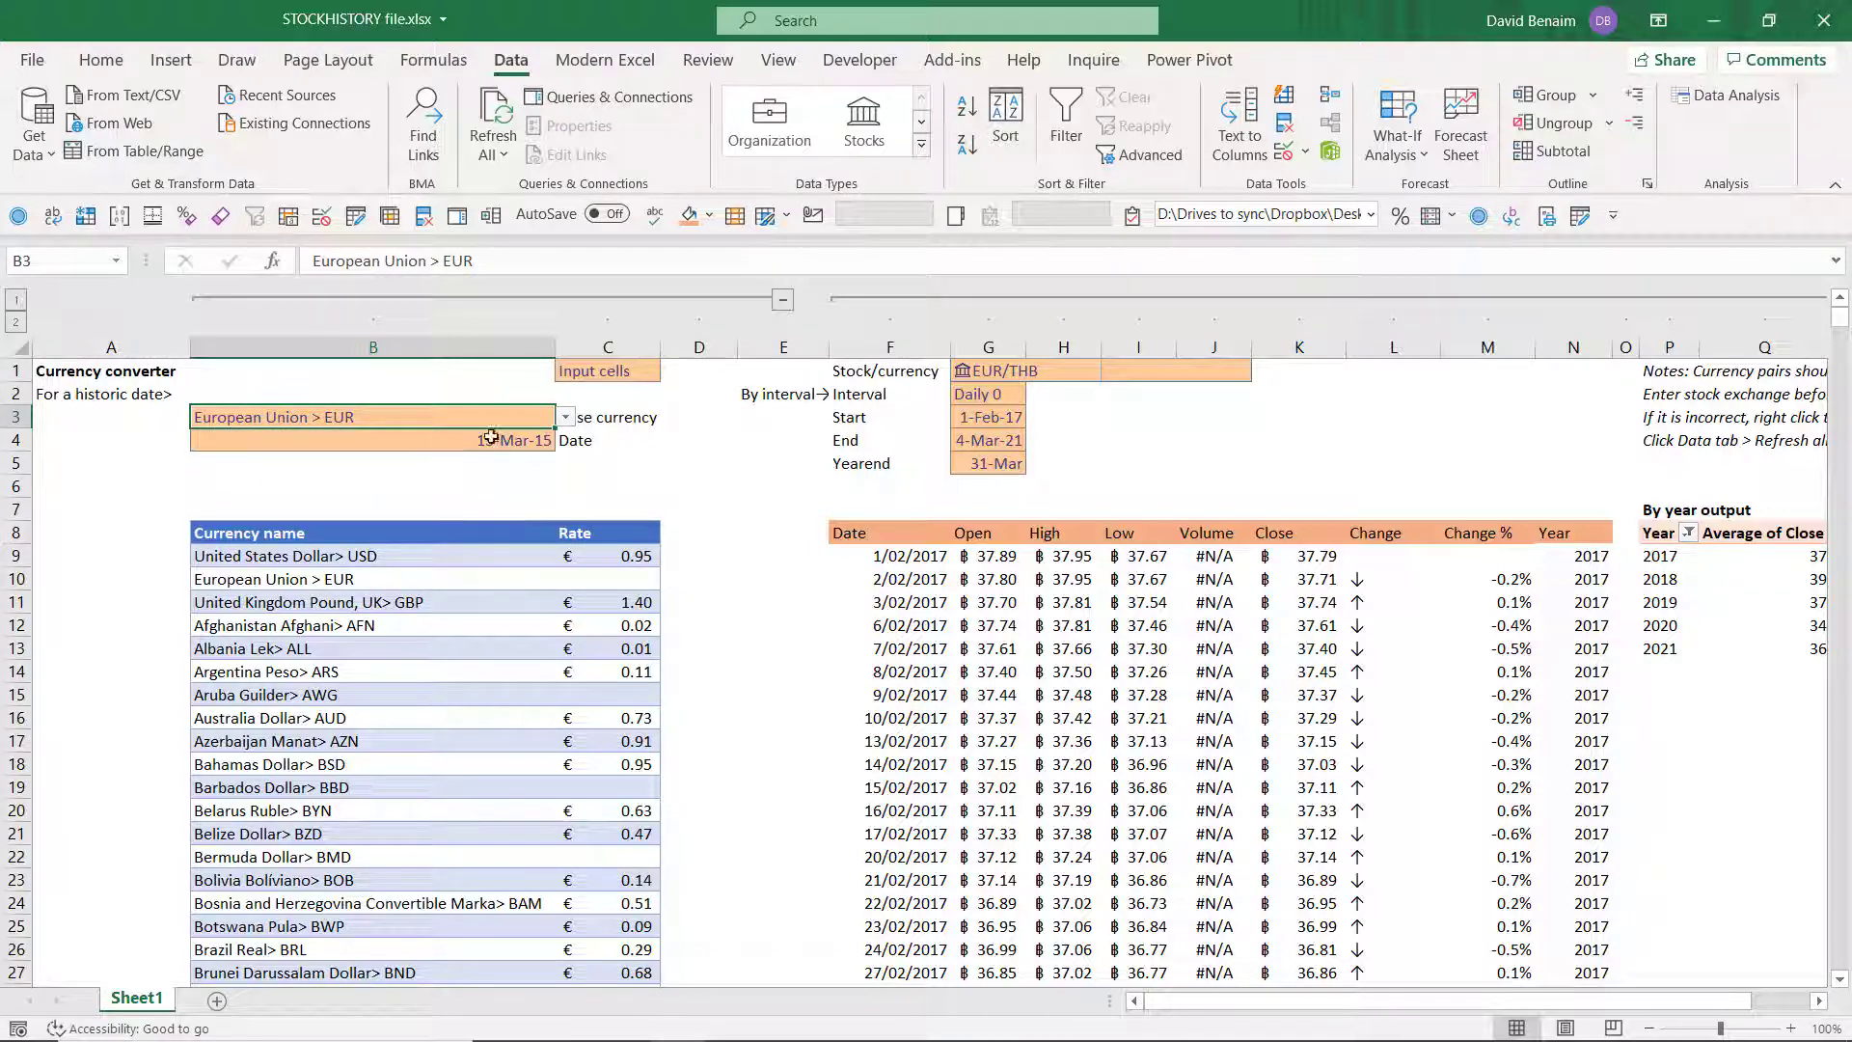
click(566, 417)
click(512, 459)
Step: Set the conversion date to 31 Jan 2018 and check the recalculated rates
click(512, 442)
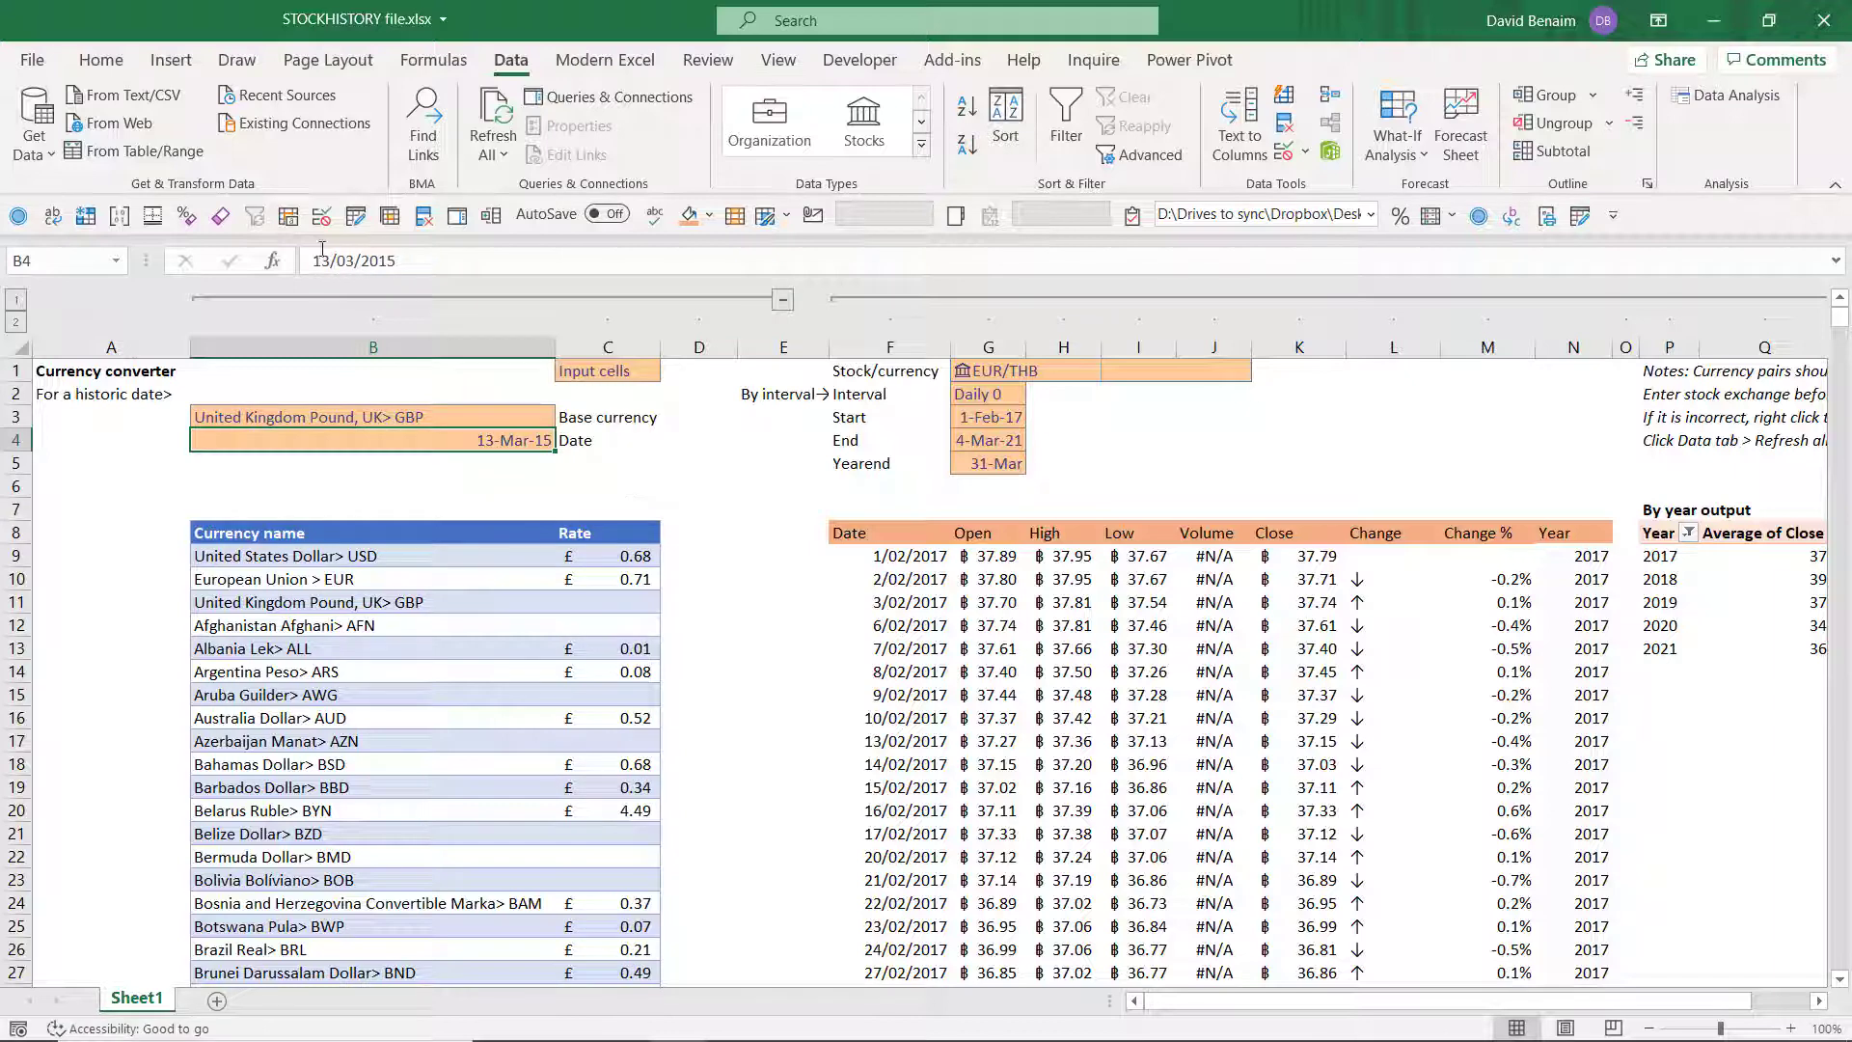
text(31 Jan 2018)
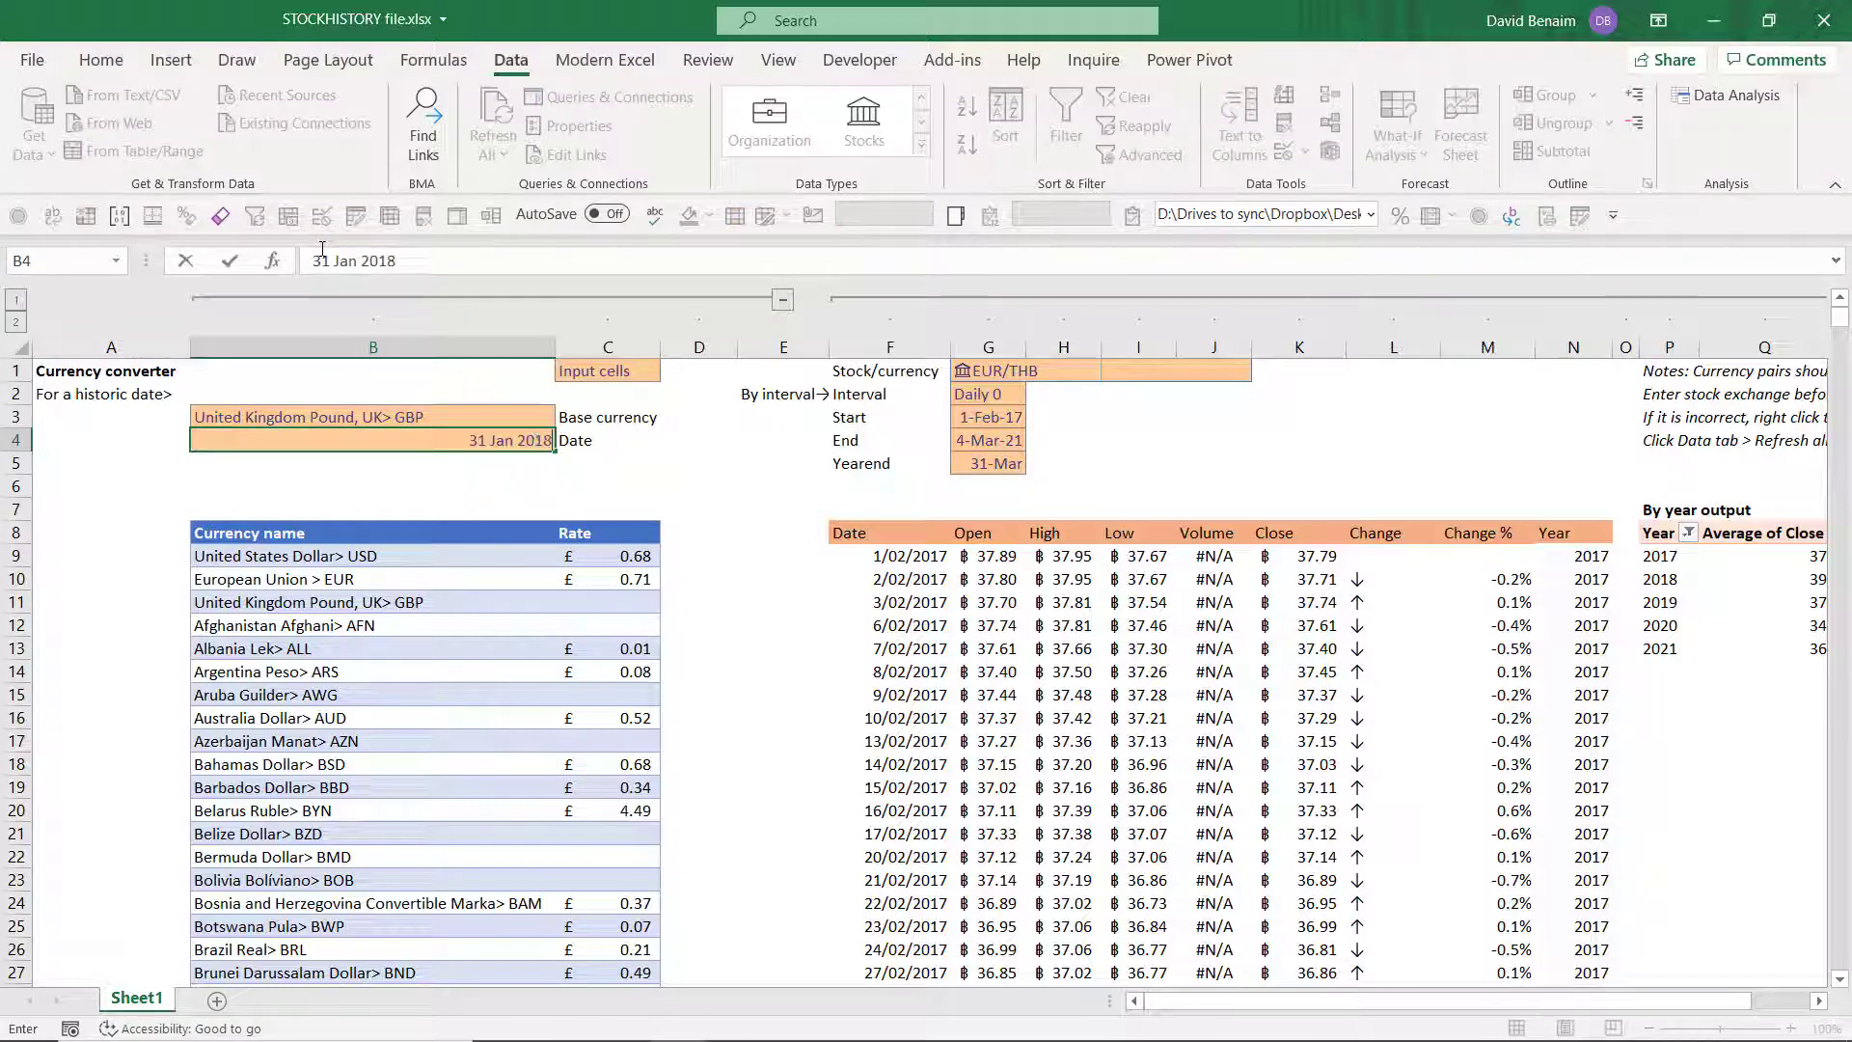
key(Return)
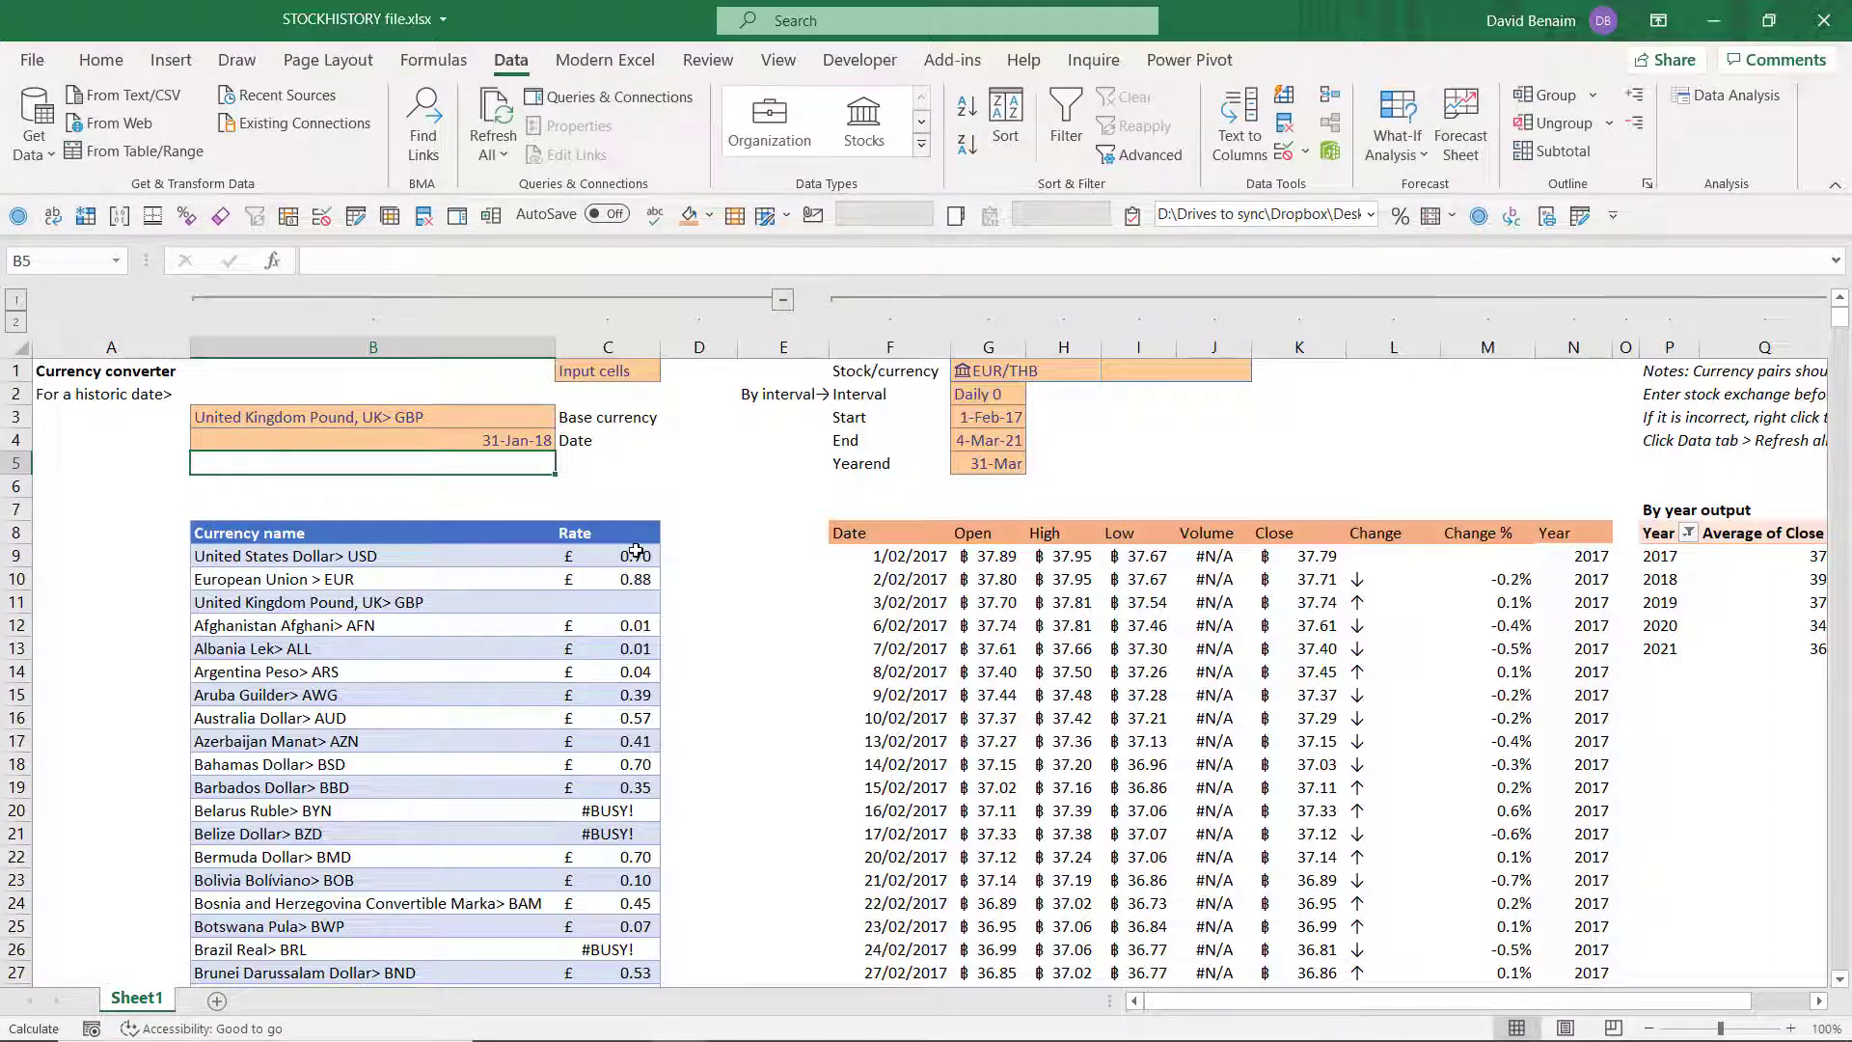
scroll(617, 687, down, 6)
scroll(610, 579, up, 6)
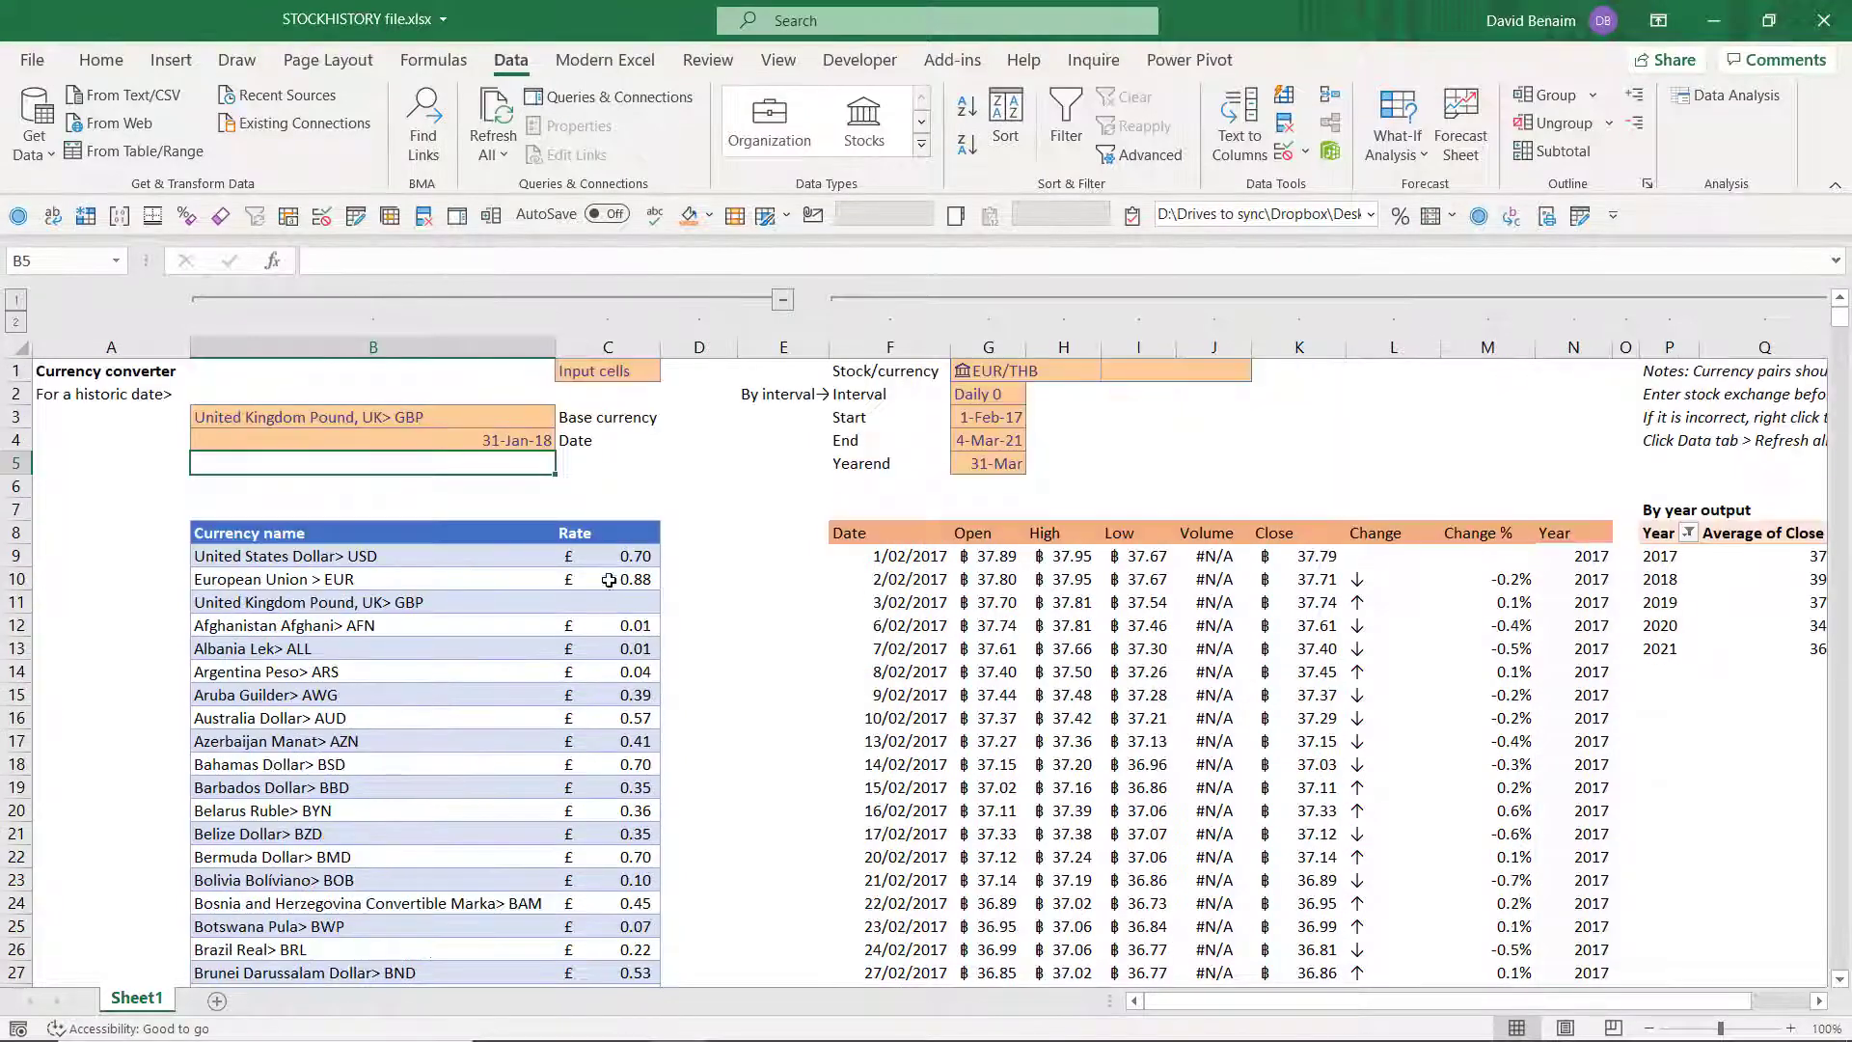
drag(608, 559, 617, 797)
click(625, 672)
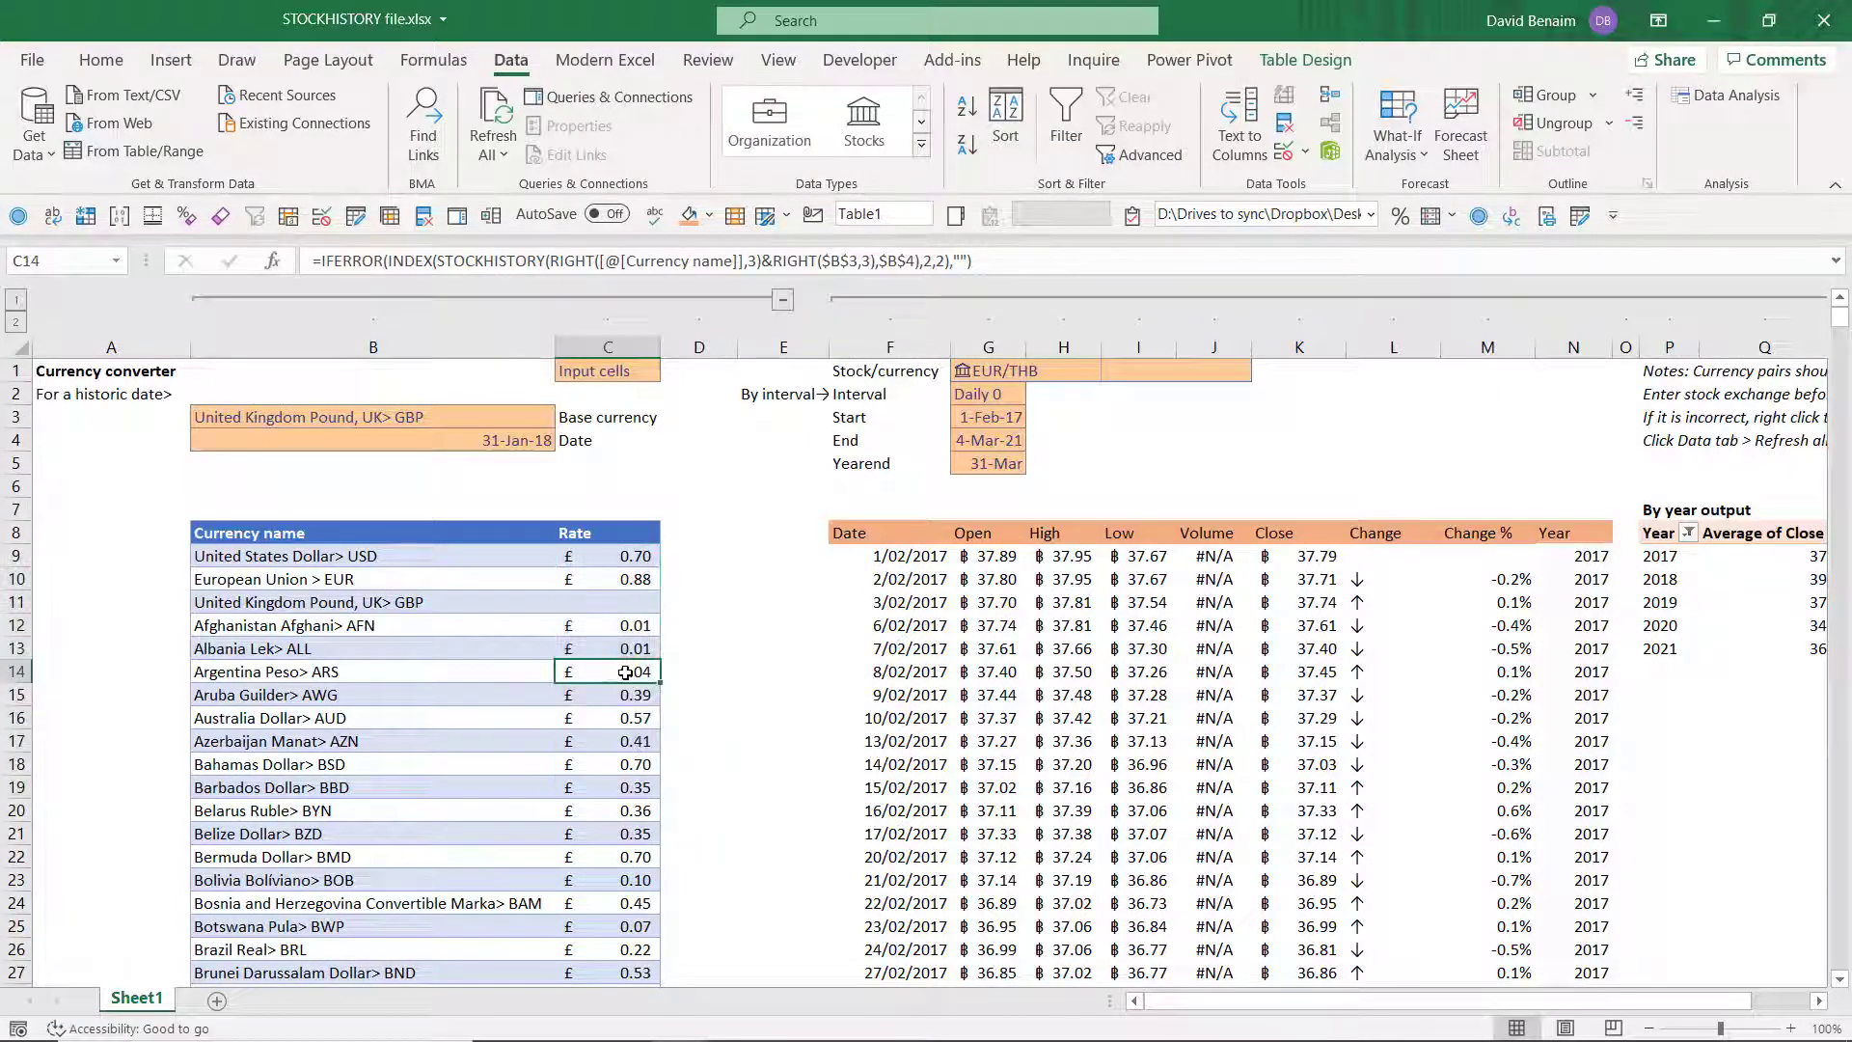
Step: Inspect the STOCKHISTORY formula behind the price table dates and the cells around its header
drag(914, 555, 914, 745)
click(913, 558)
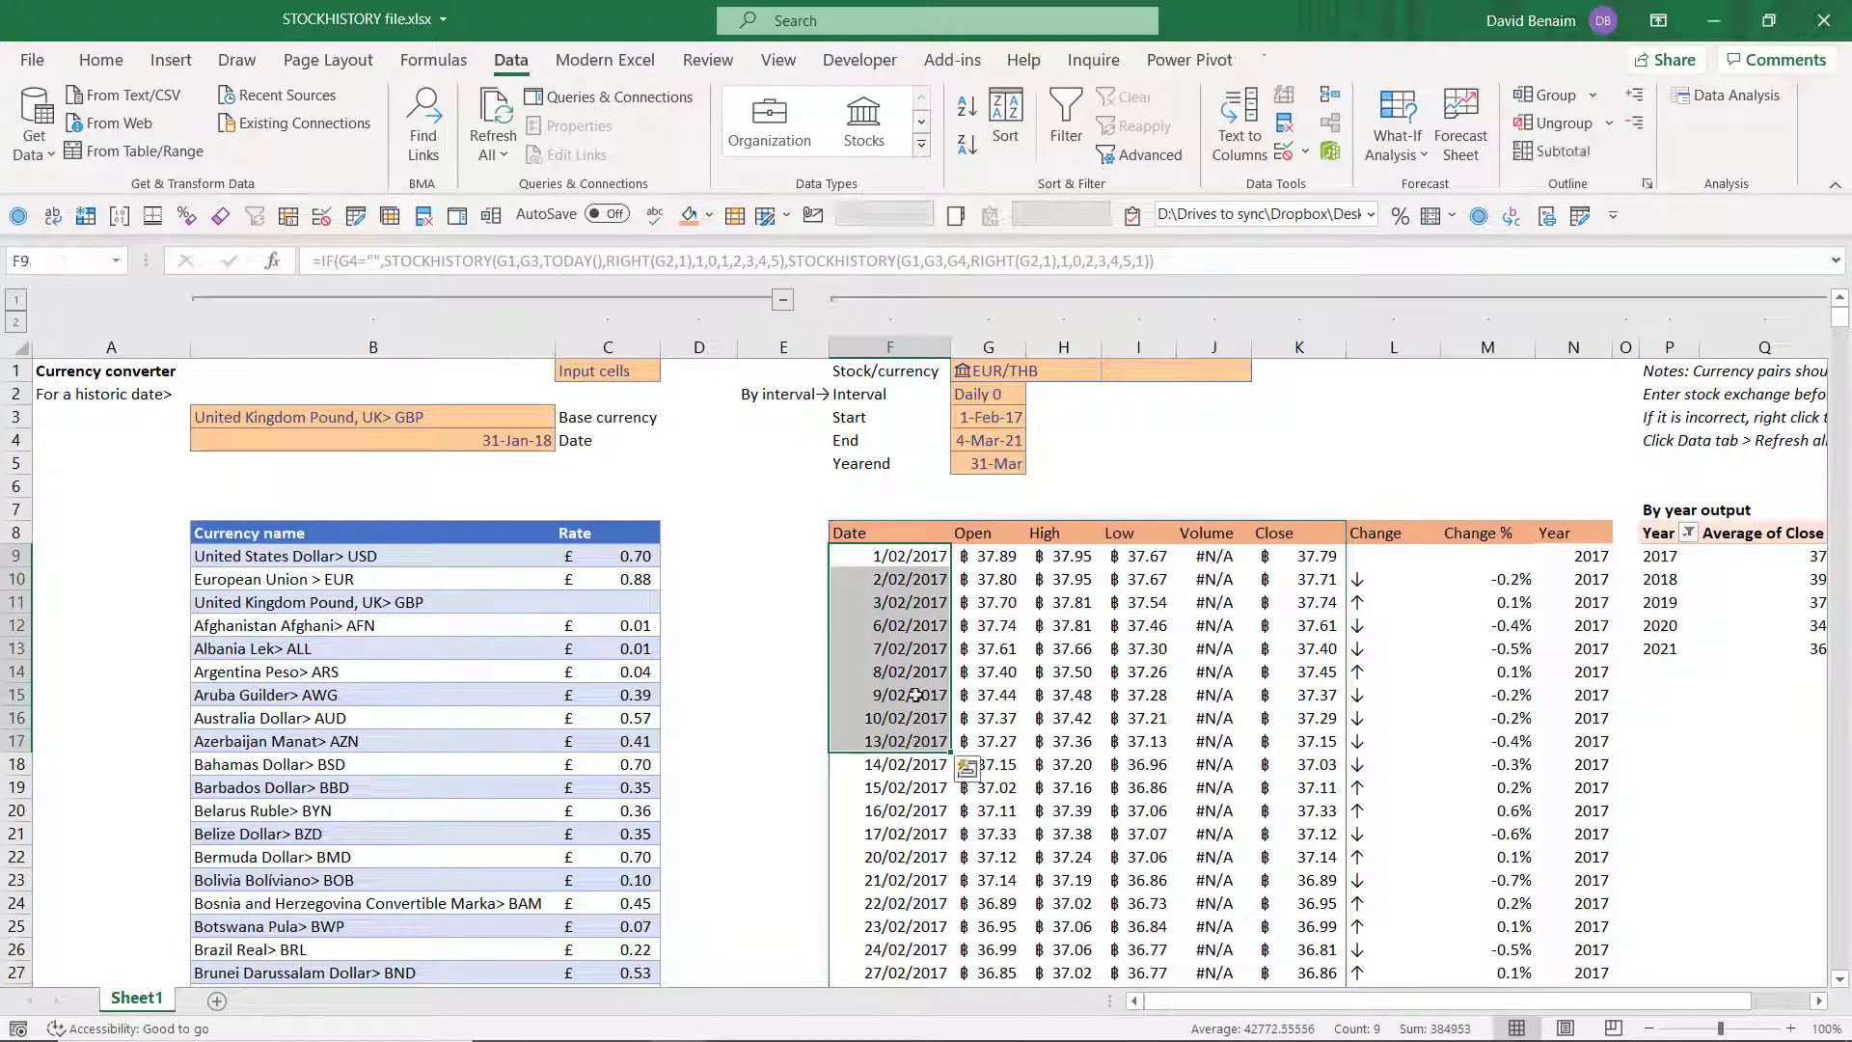
click(917, 558)
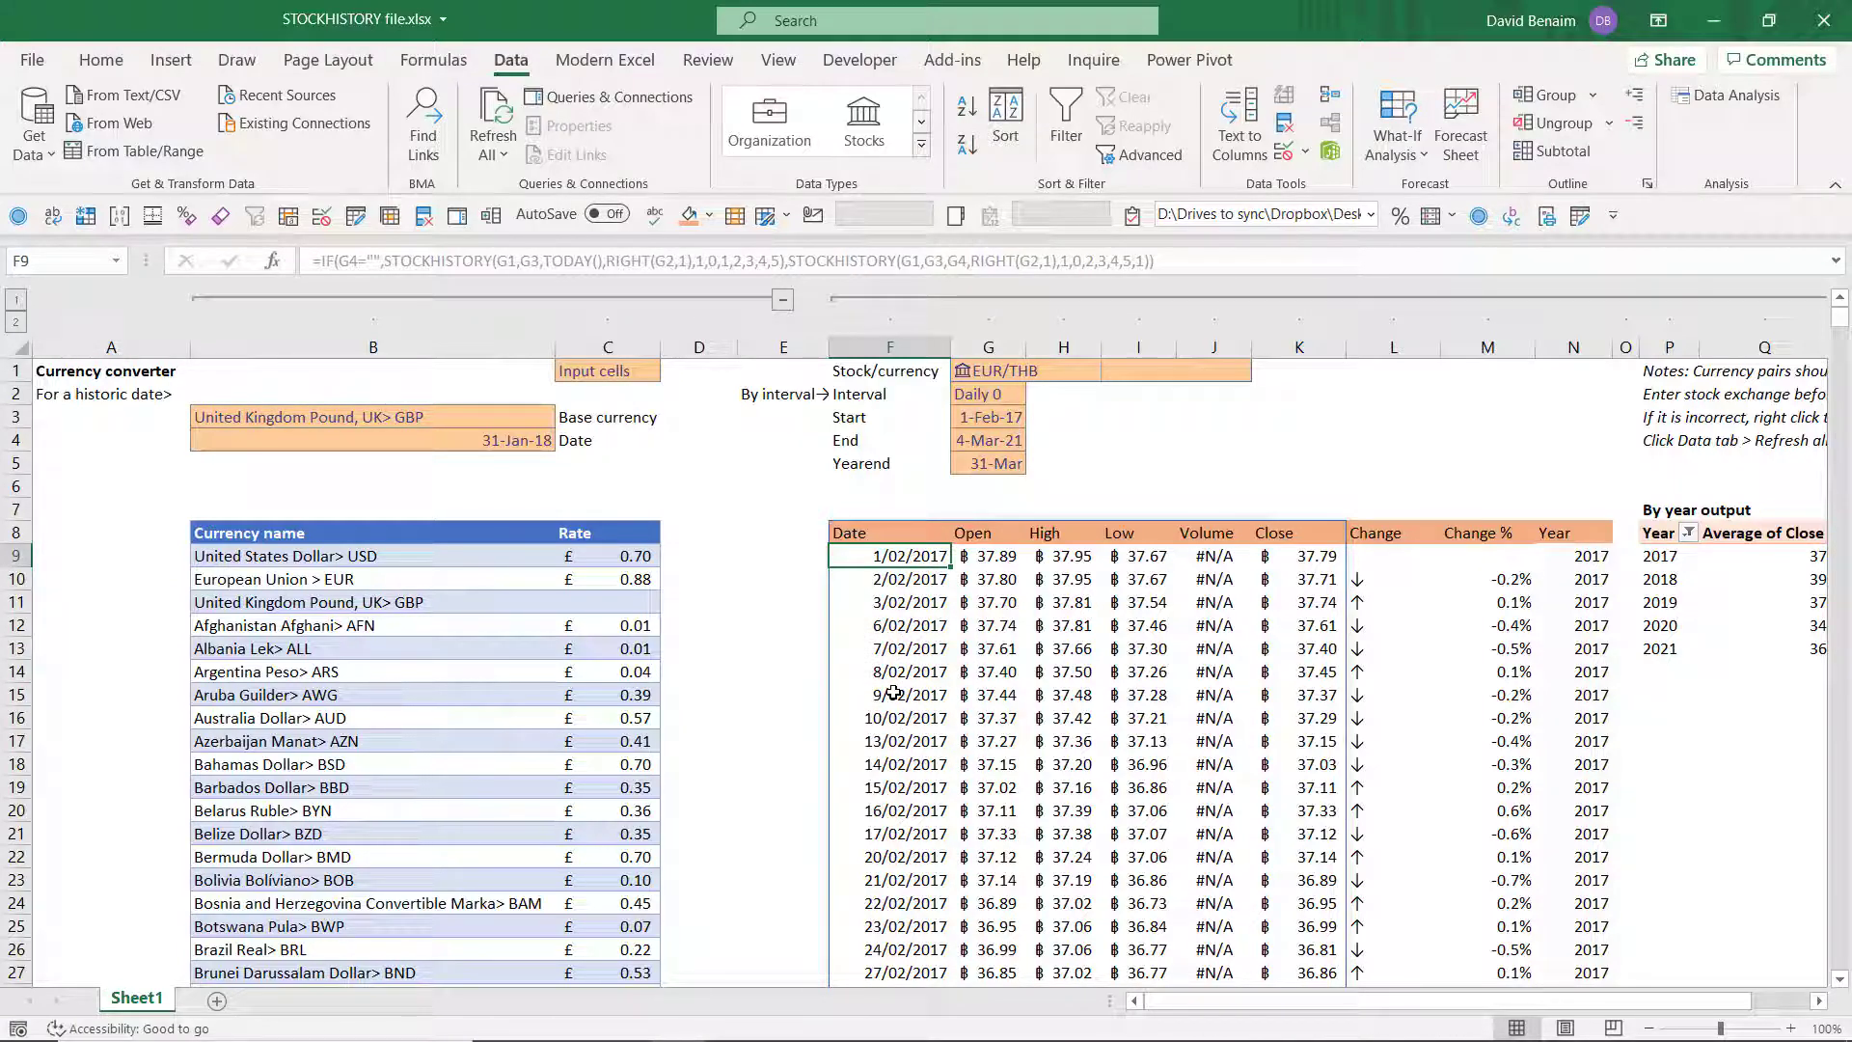
key(Up)
key(Right)
key(Right)
key(Up)
key(Left)
key(Left)
key(Left)
key(Up)
key(Down)
key(Down)
key(Right)
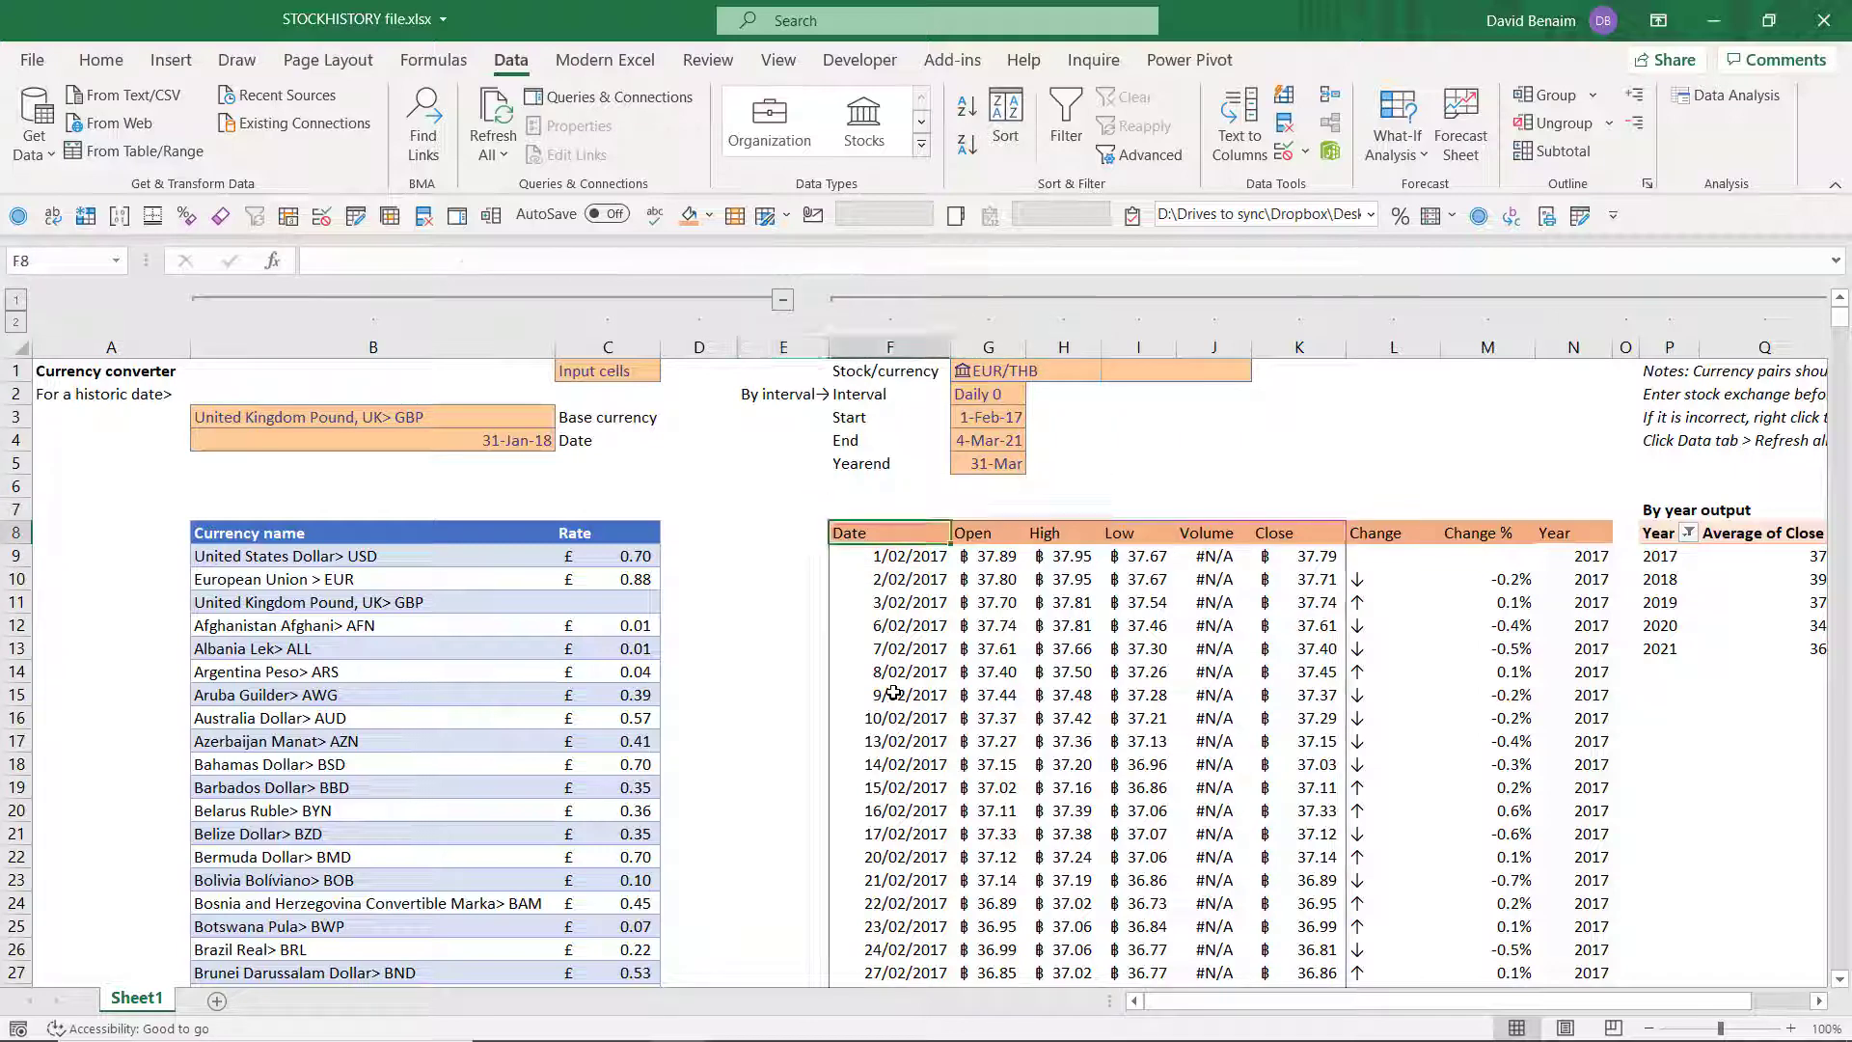
key(Down)
key(Left)
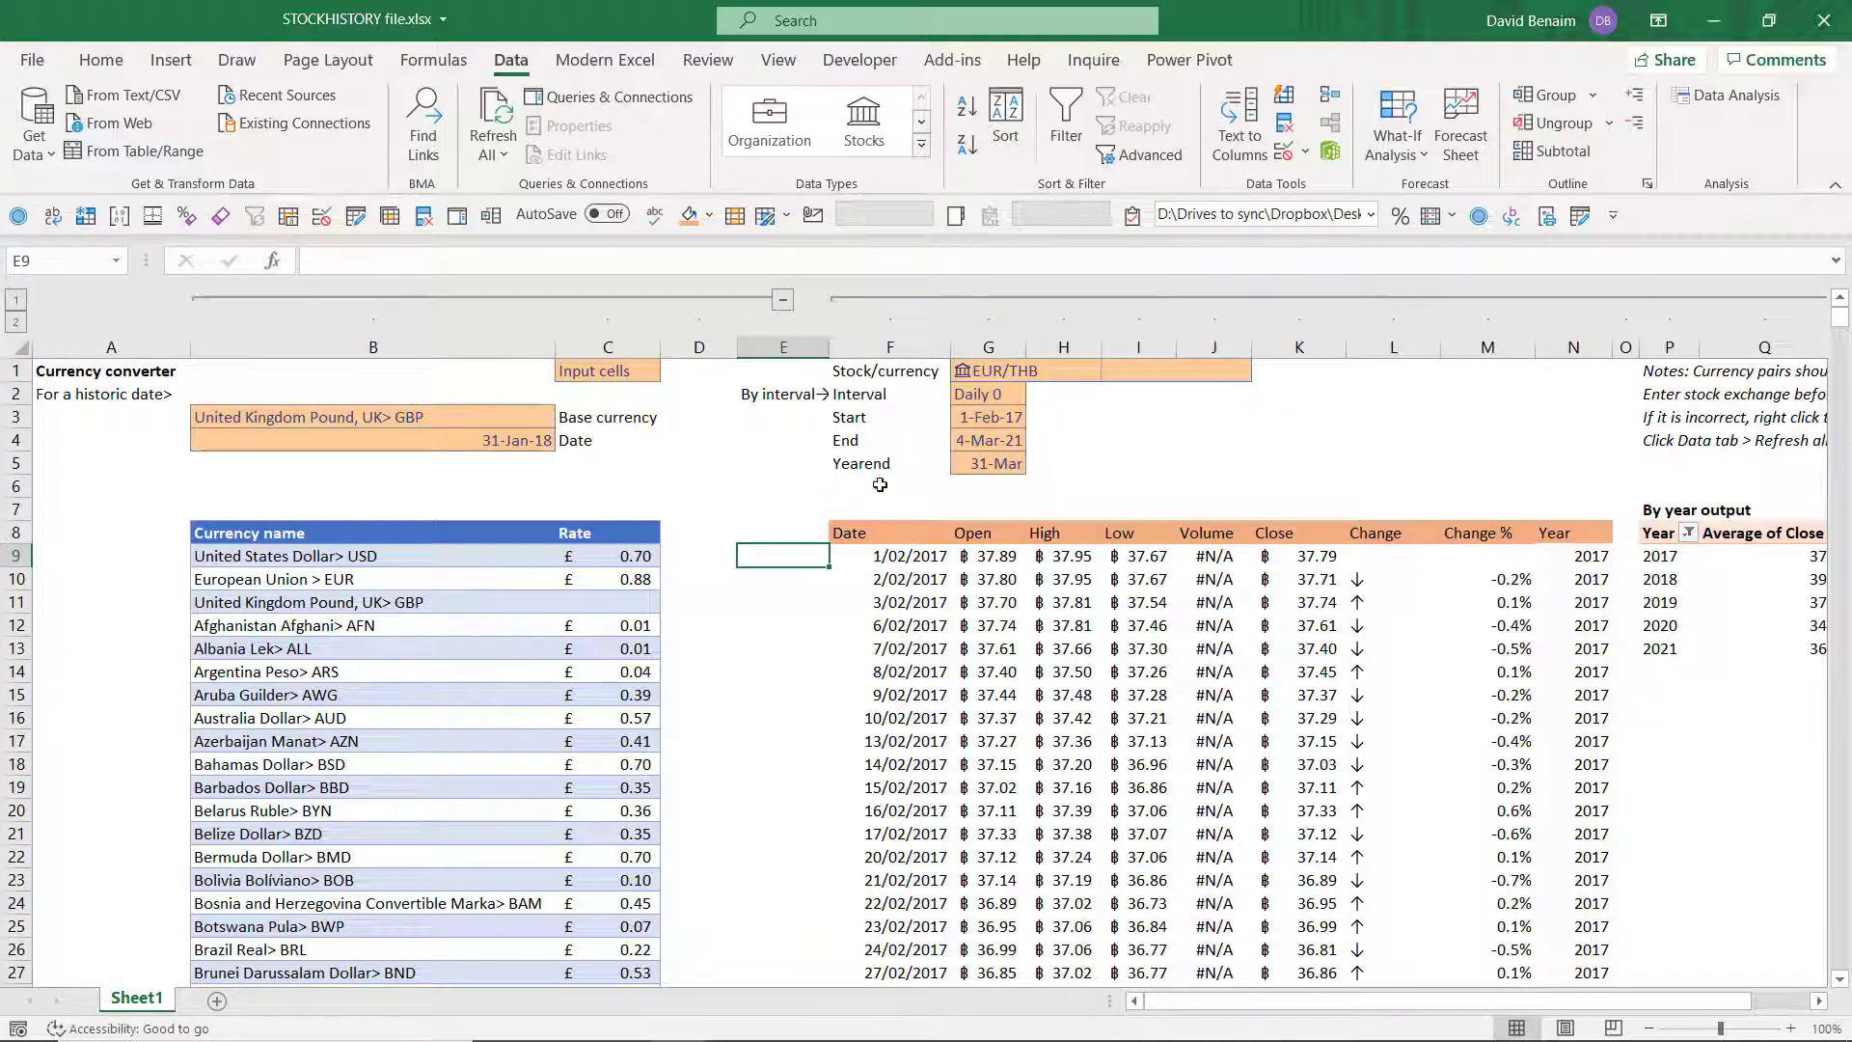
click(771, 518)
click(775, 540)
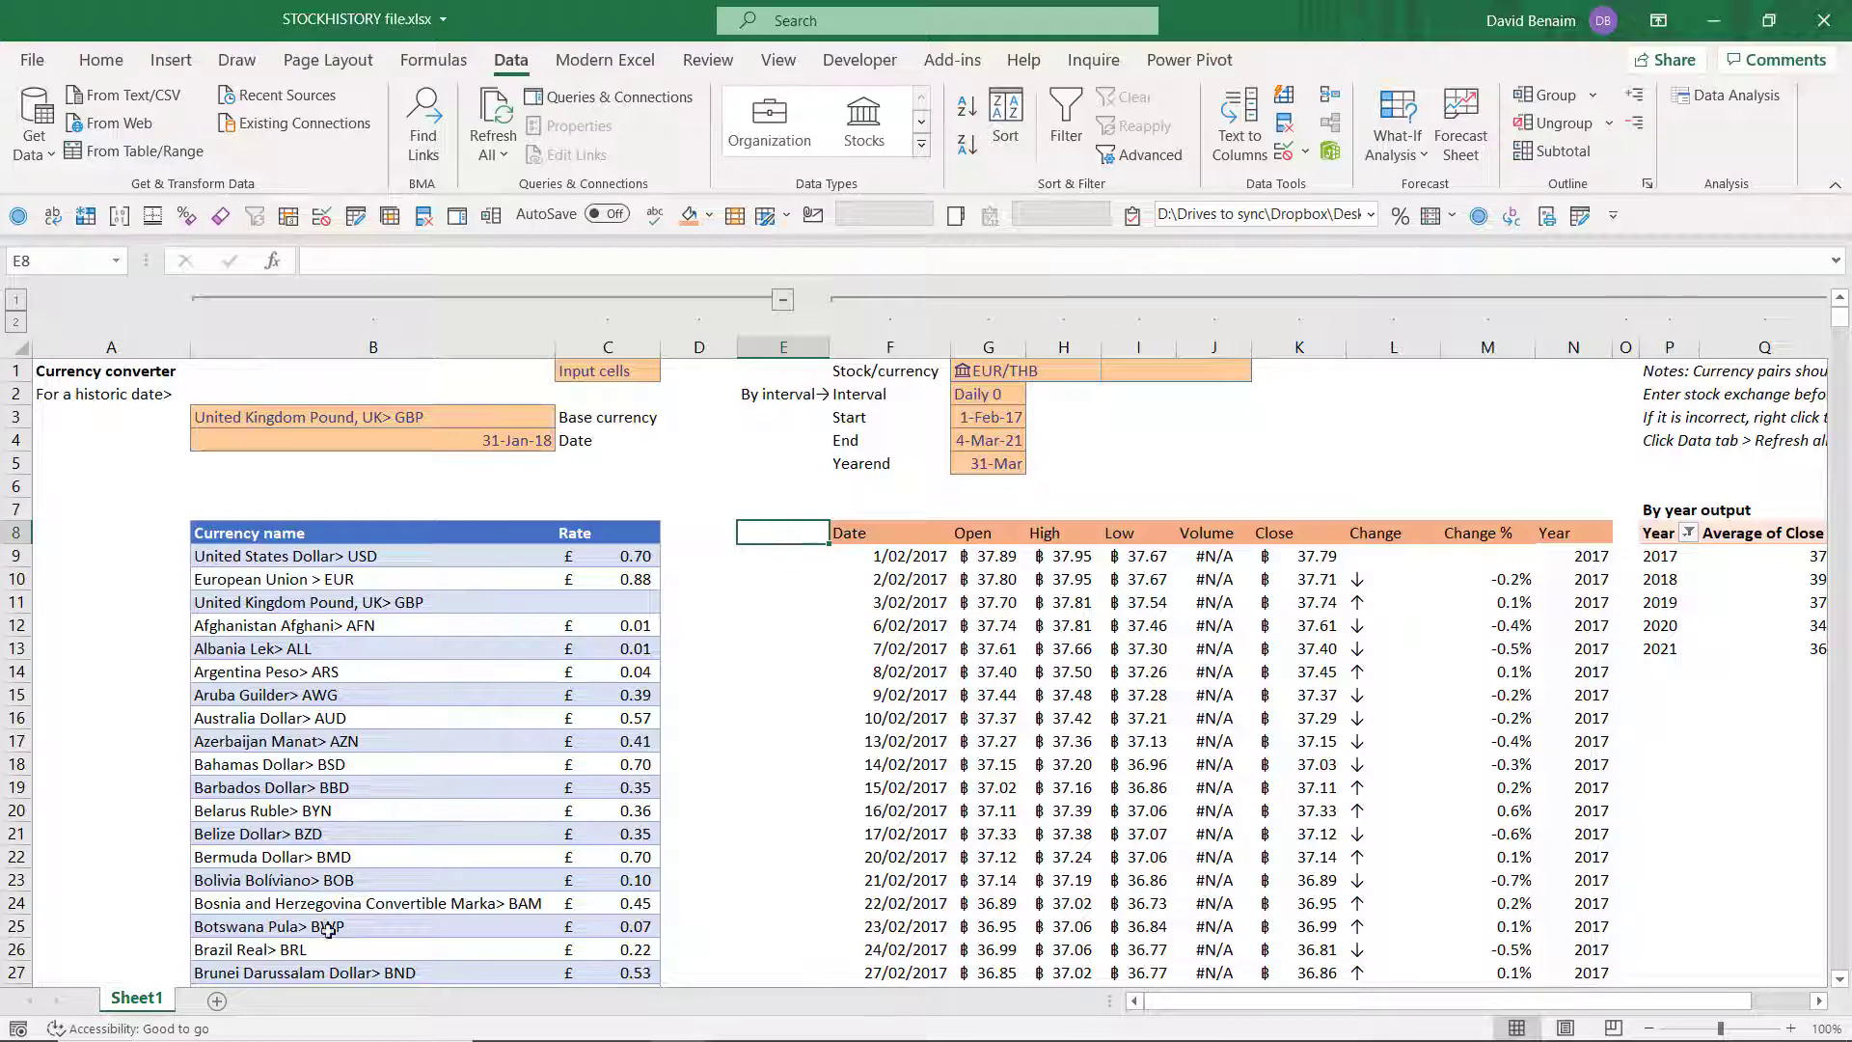
Step: Snap Excel to the left half of the screen beside Google Sheets
click(526, 482)
key(super+Left)
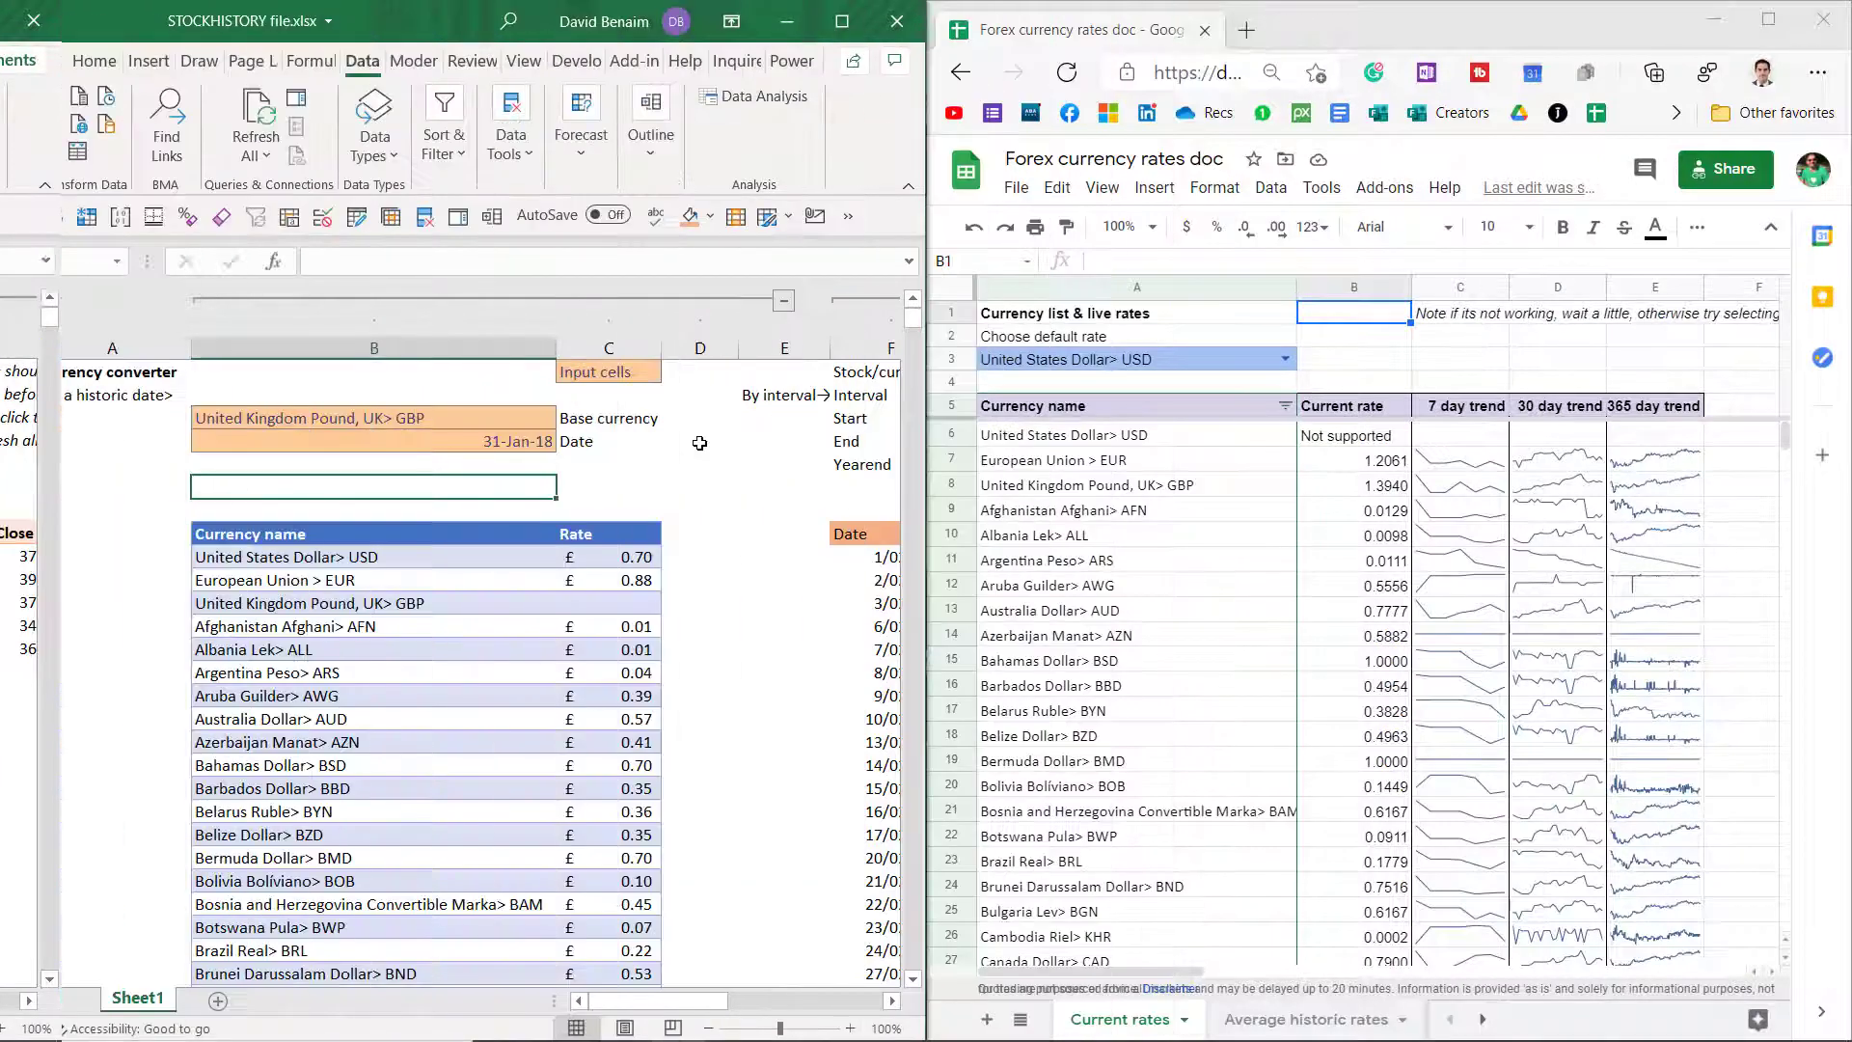
click(520, 464)
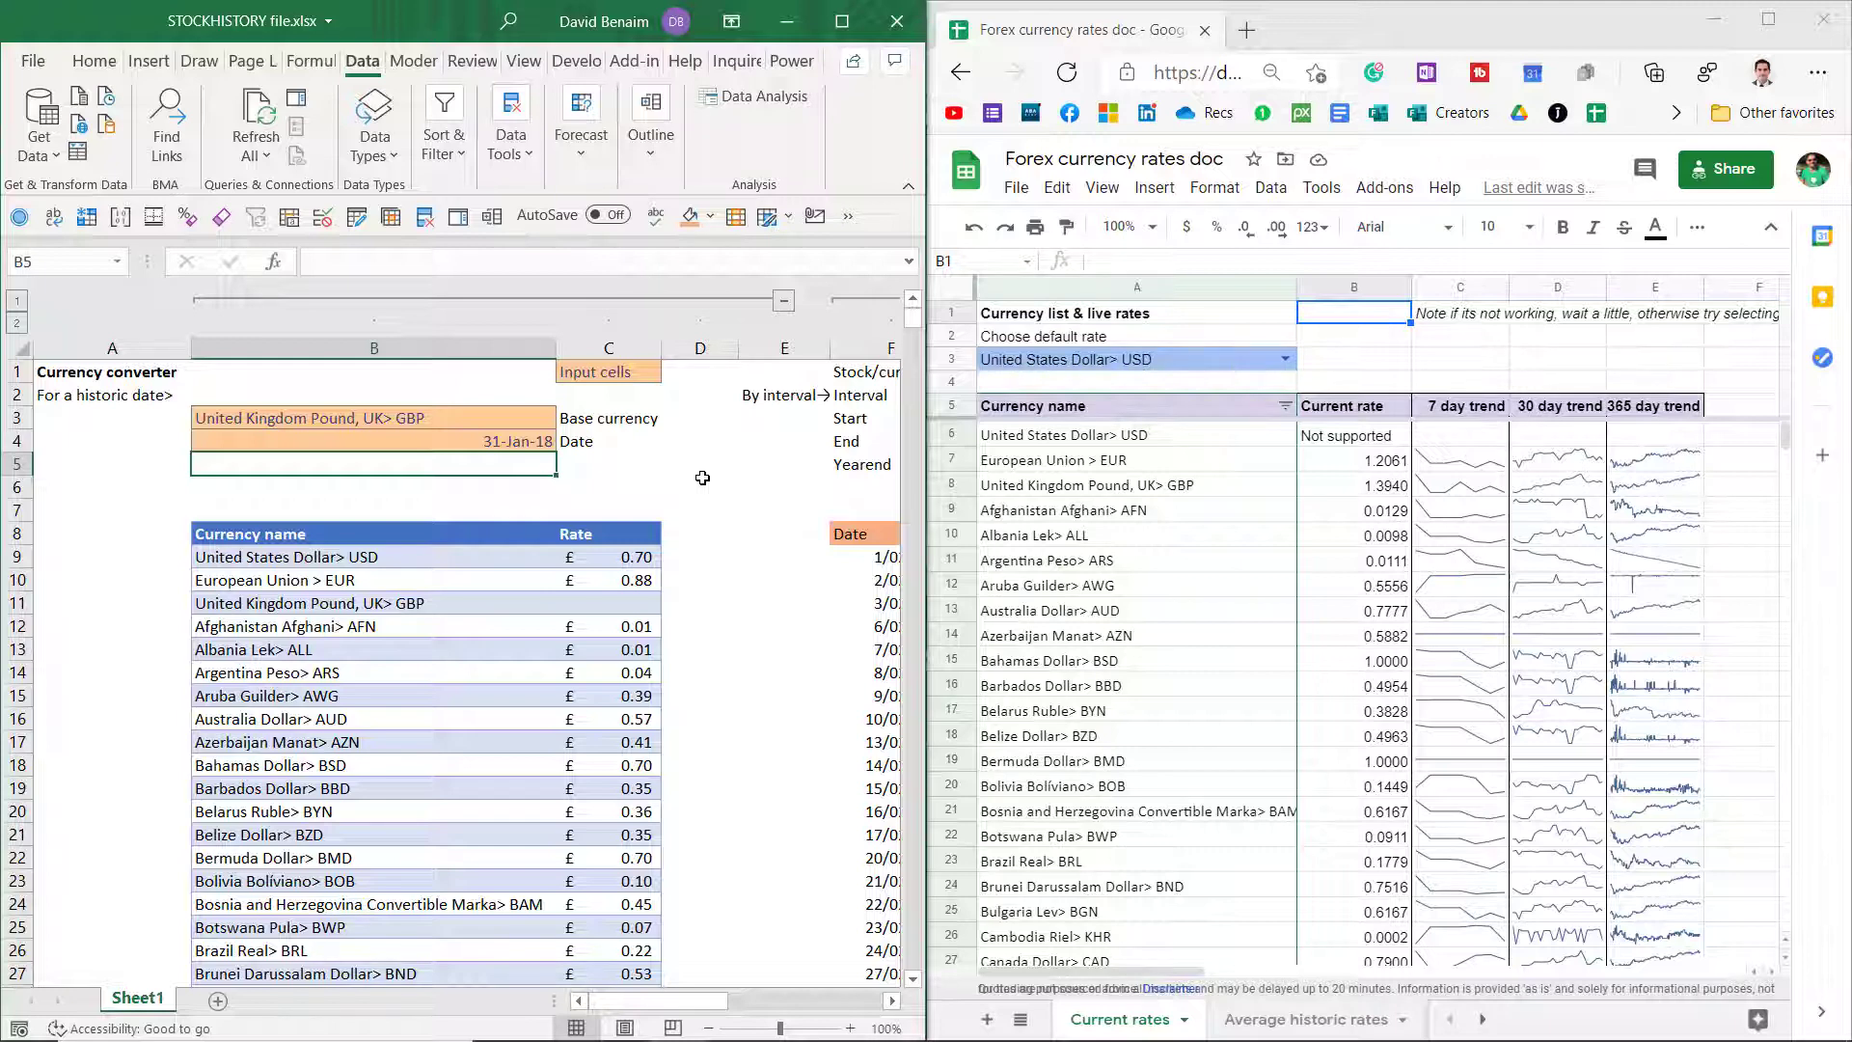
key(Down)
key(Up)
click(670, 468)
Step: Review the Sheets sparkline formulas, then set the default rate to European Union > EUR
click(1465, 365)
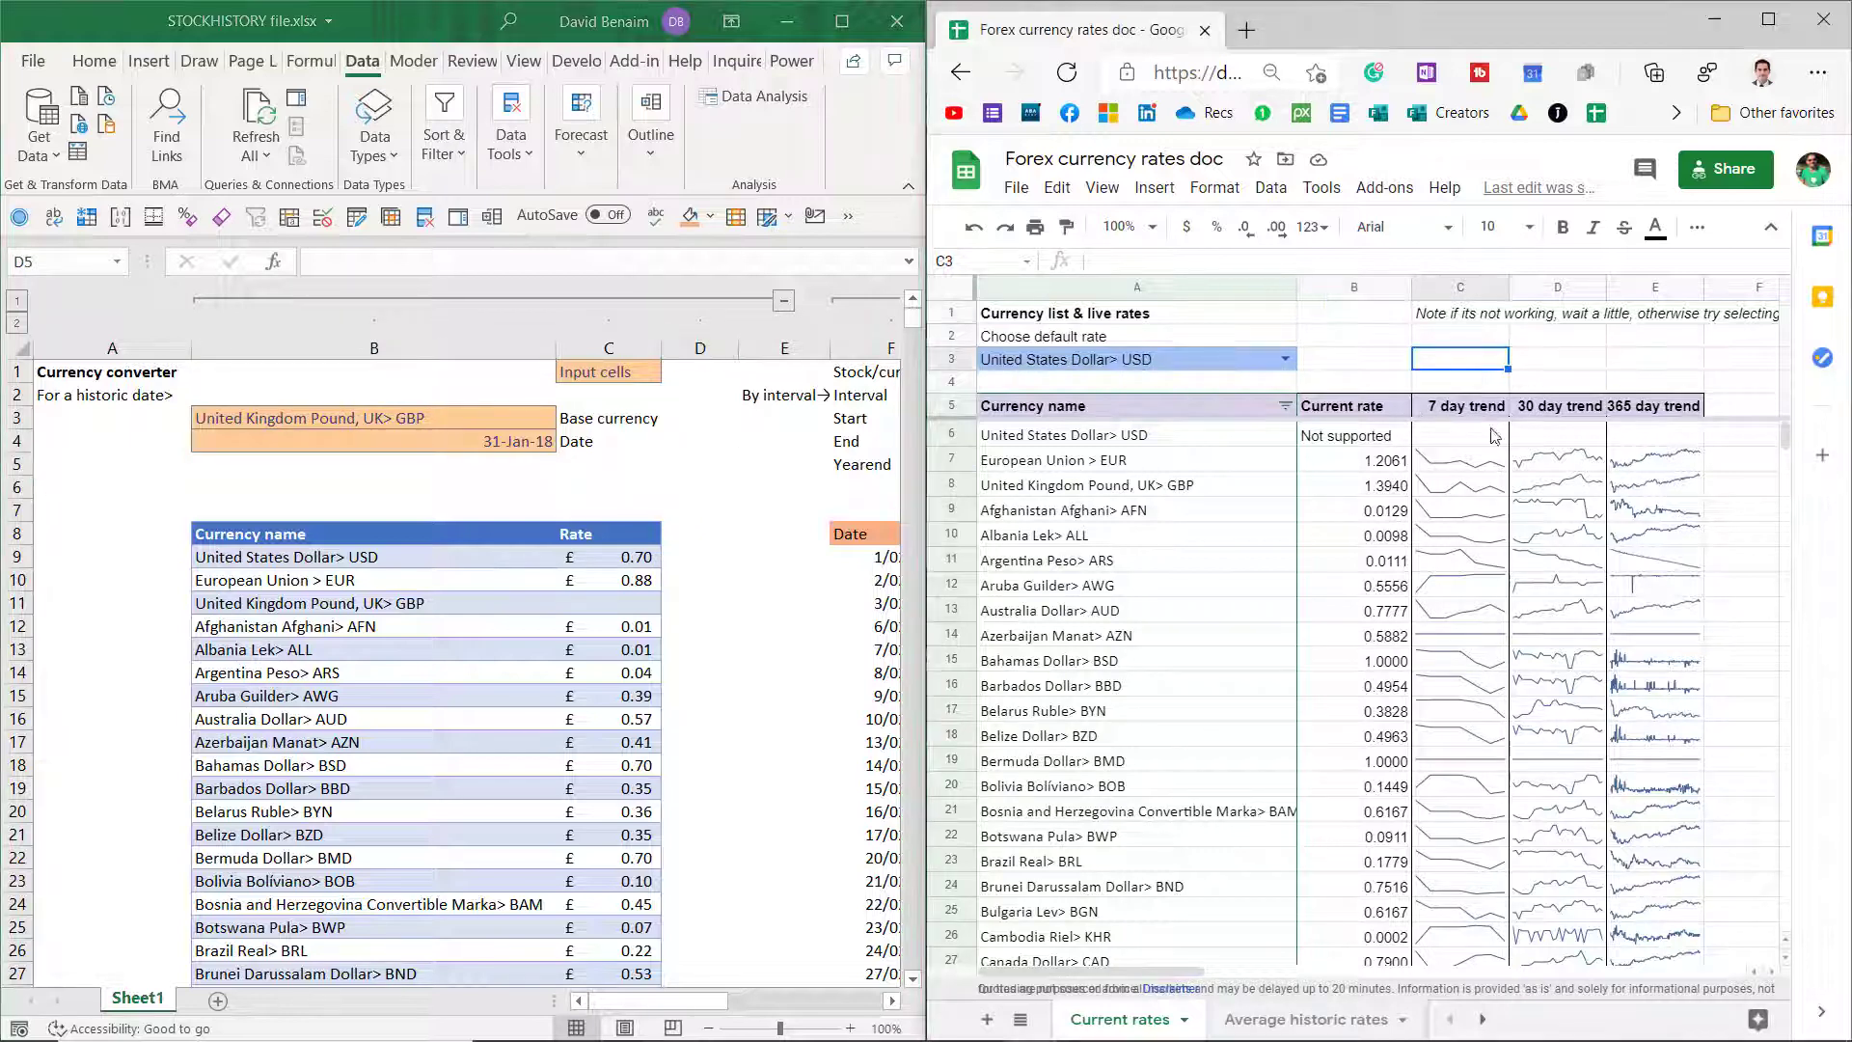
click(1553, 460)
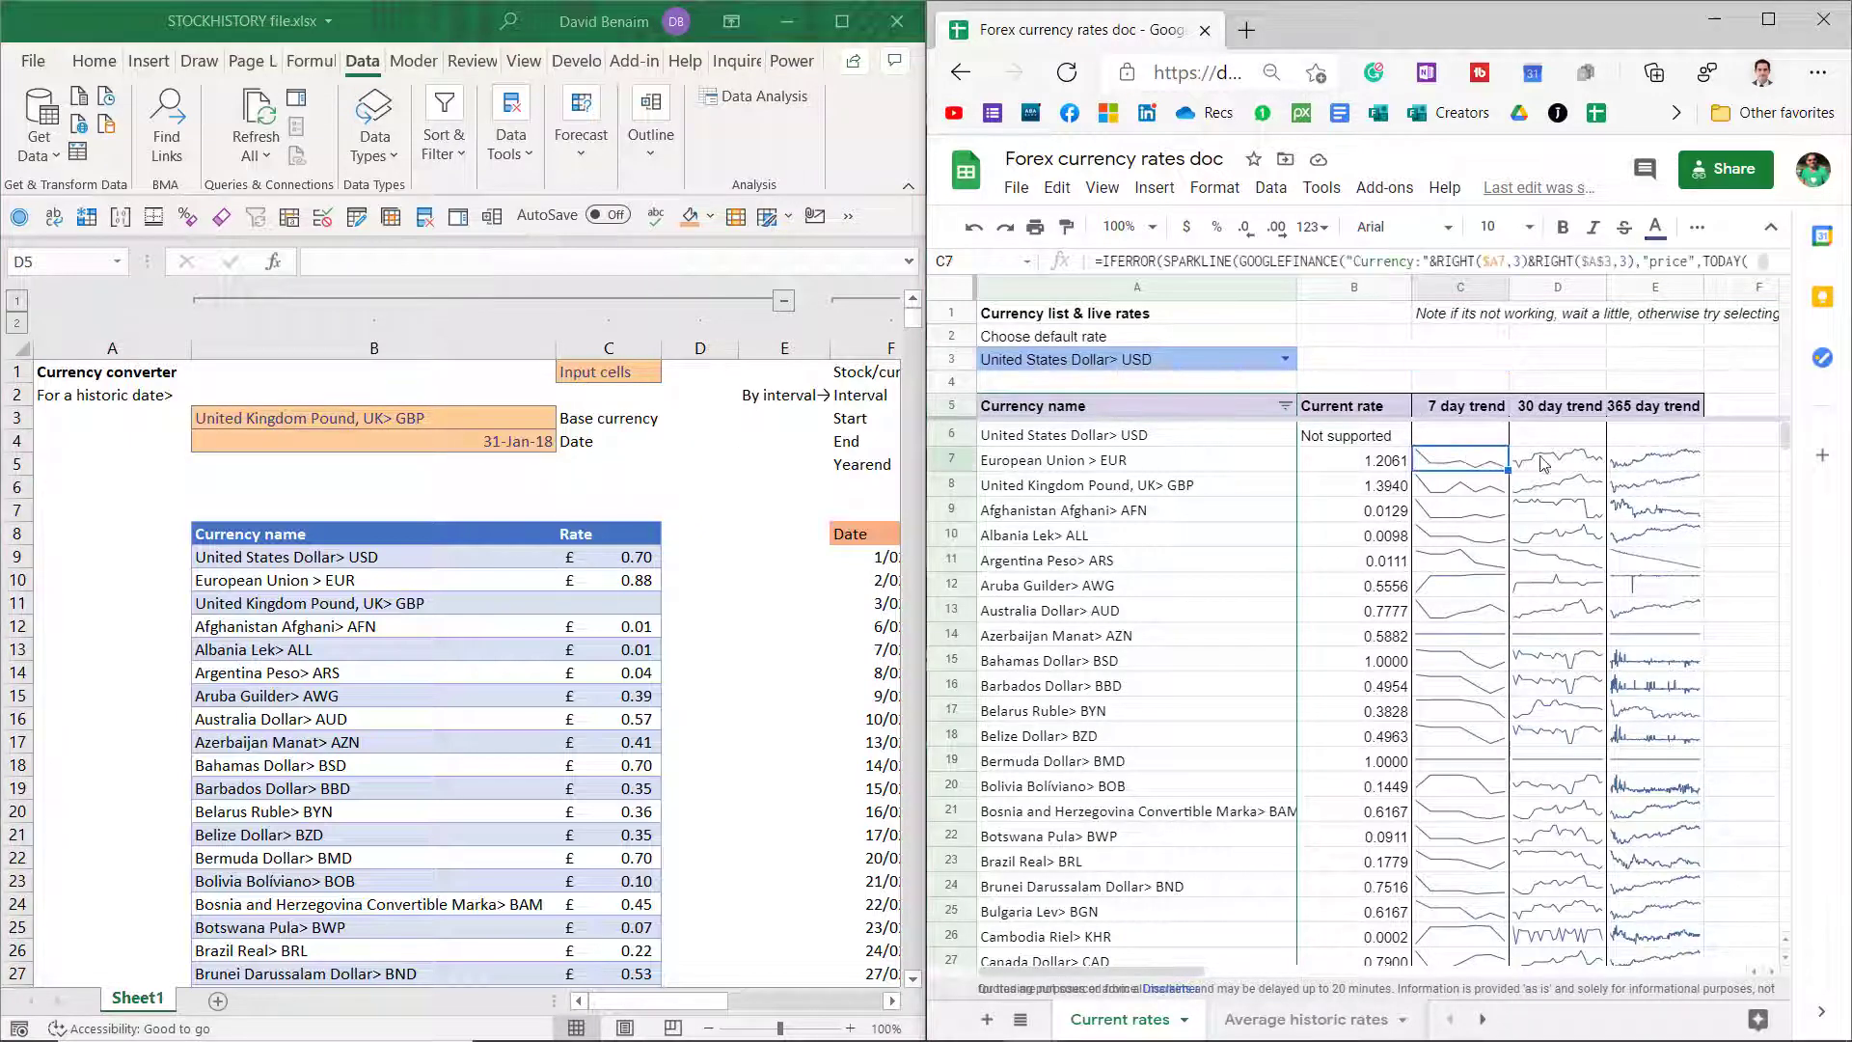
click(1630, 461)
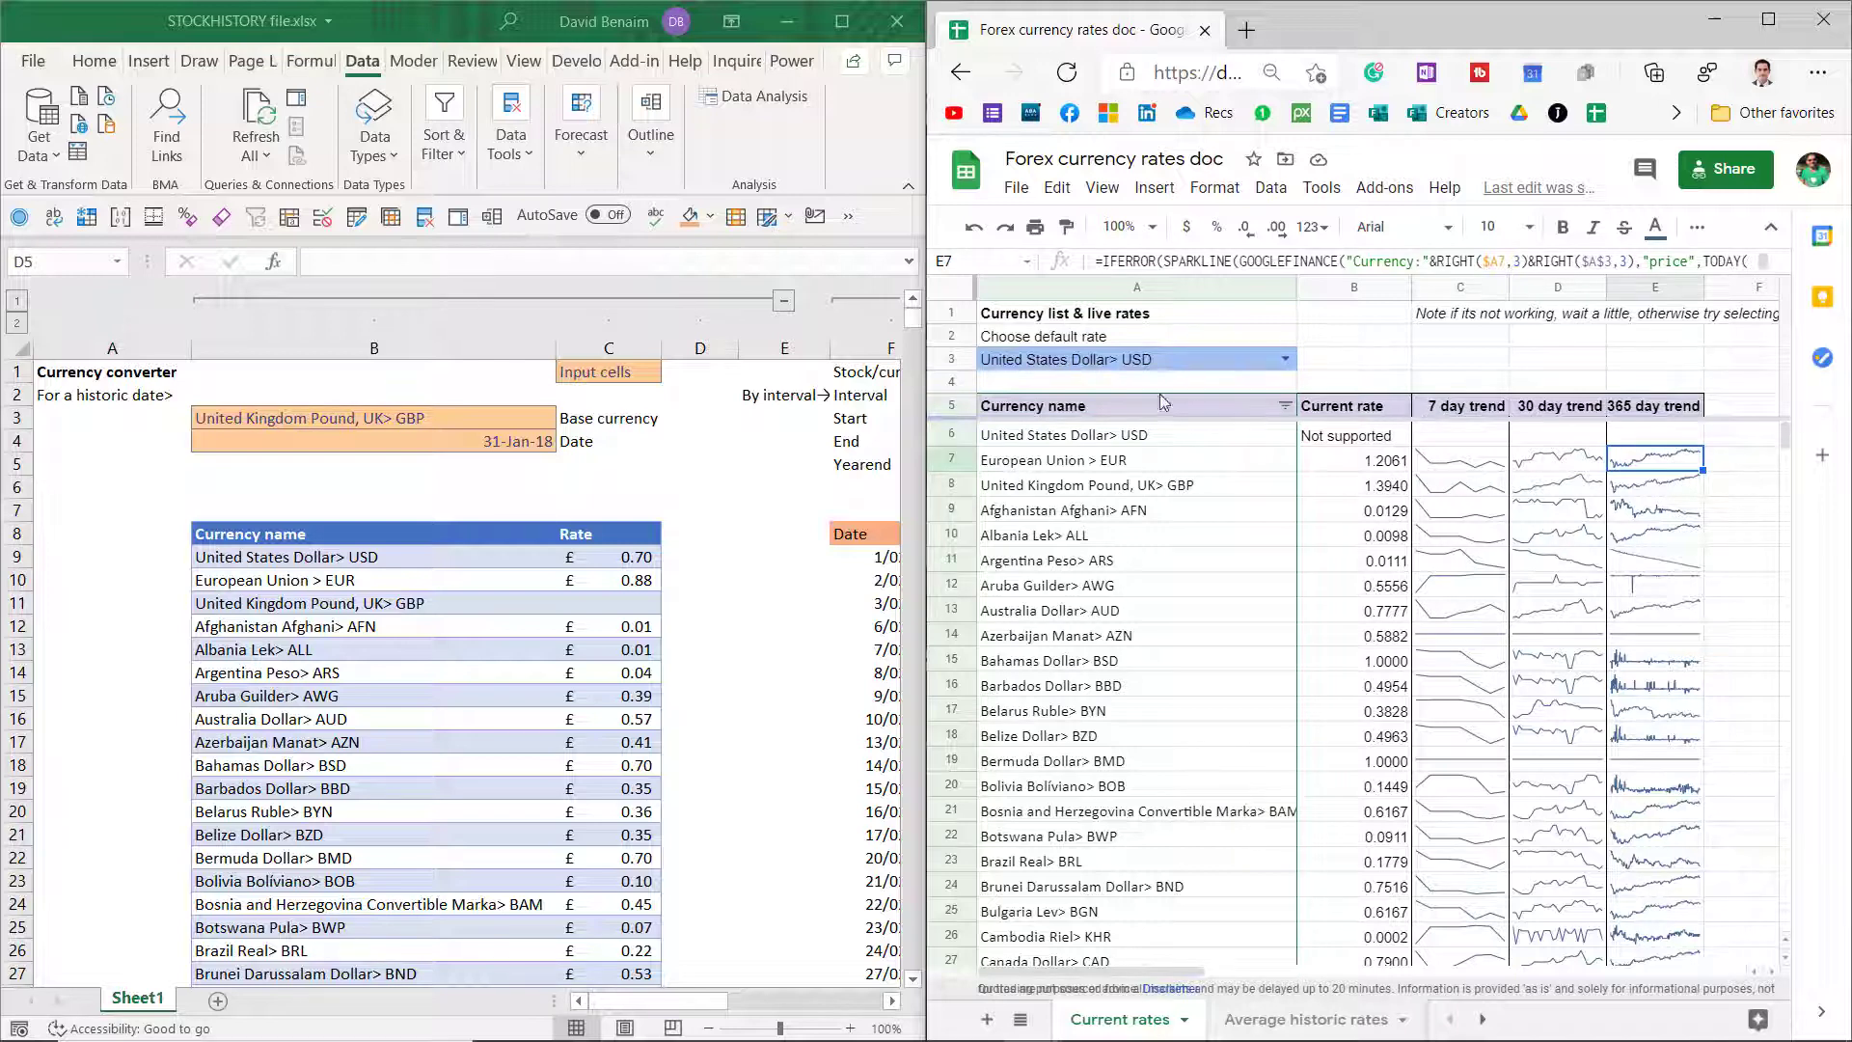
click(1134, 359)
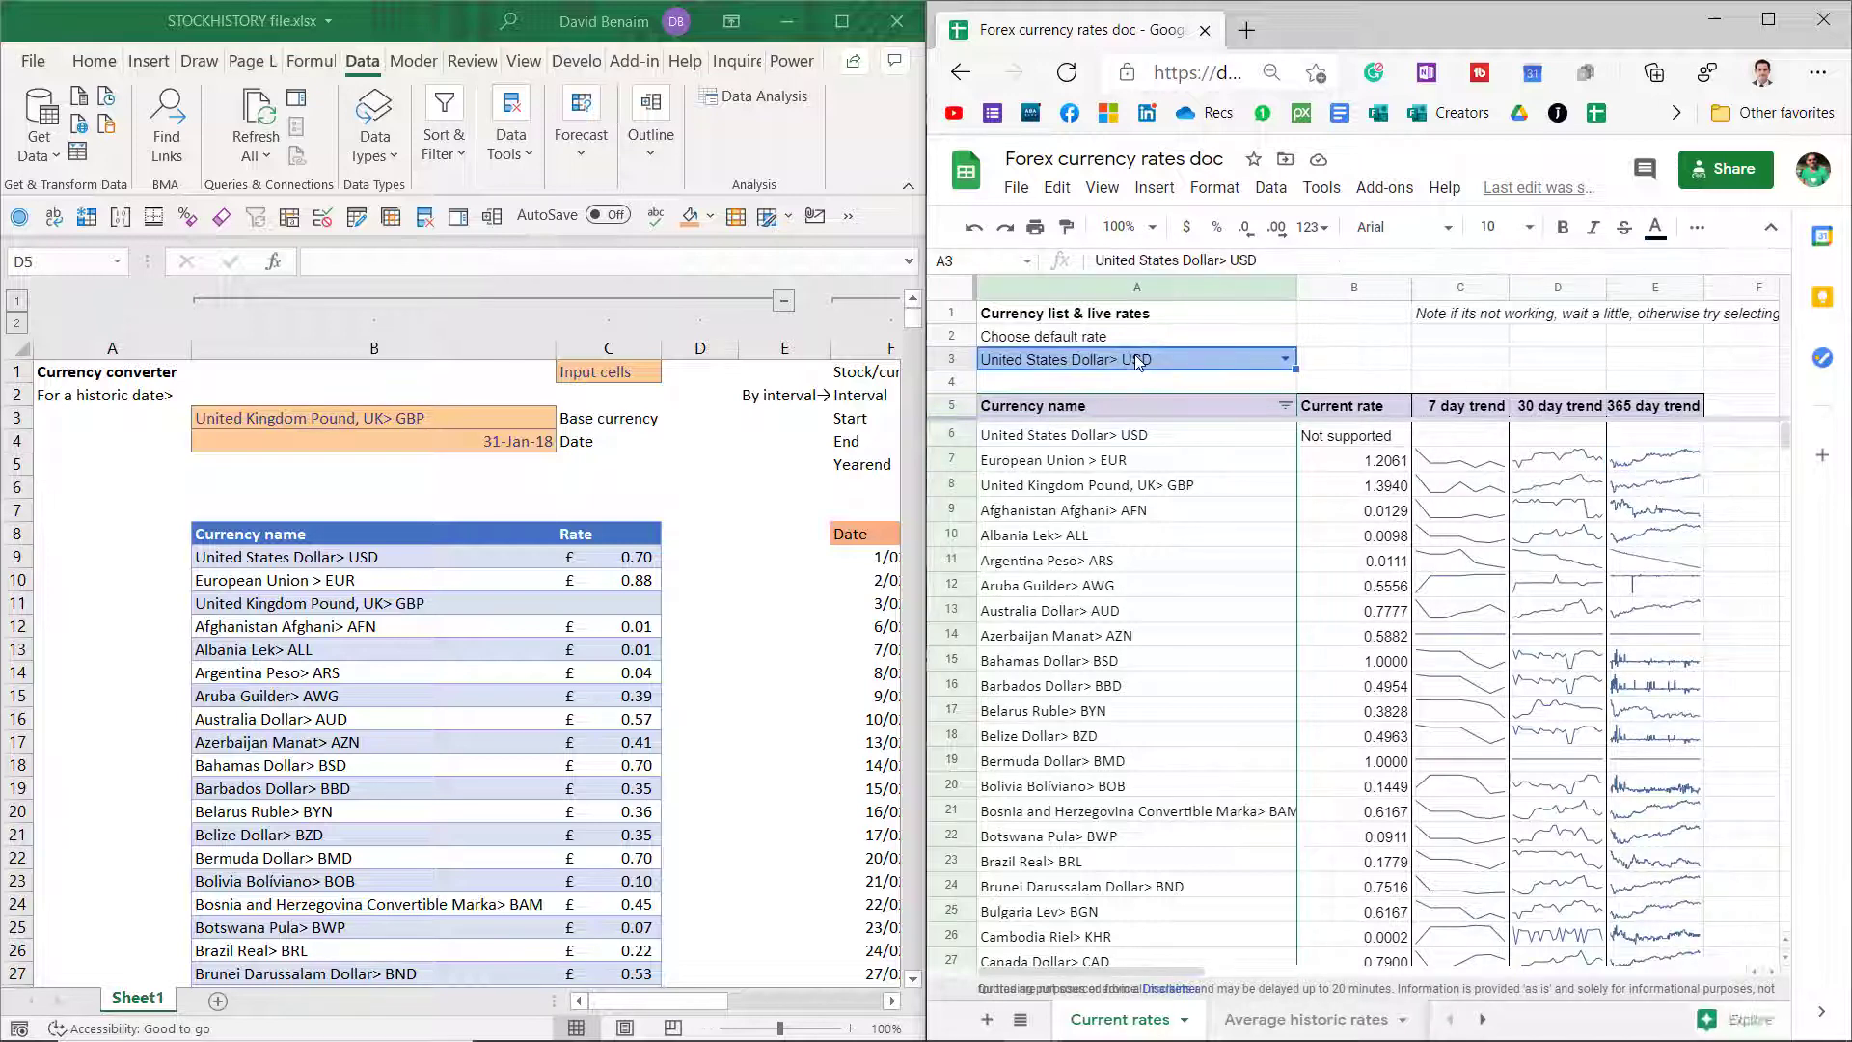
text(eur)
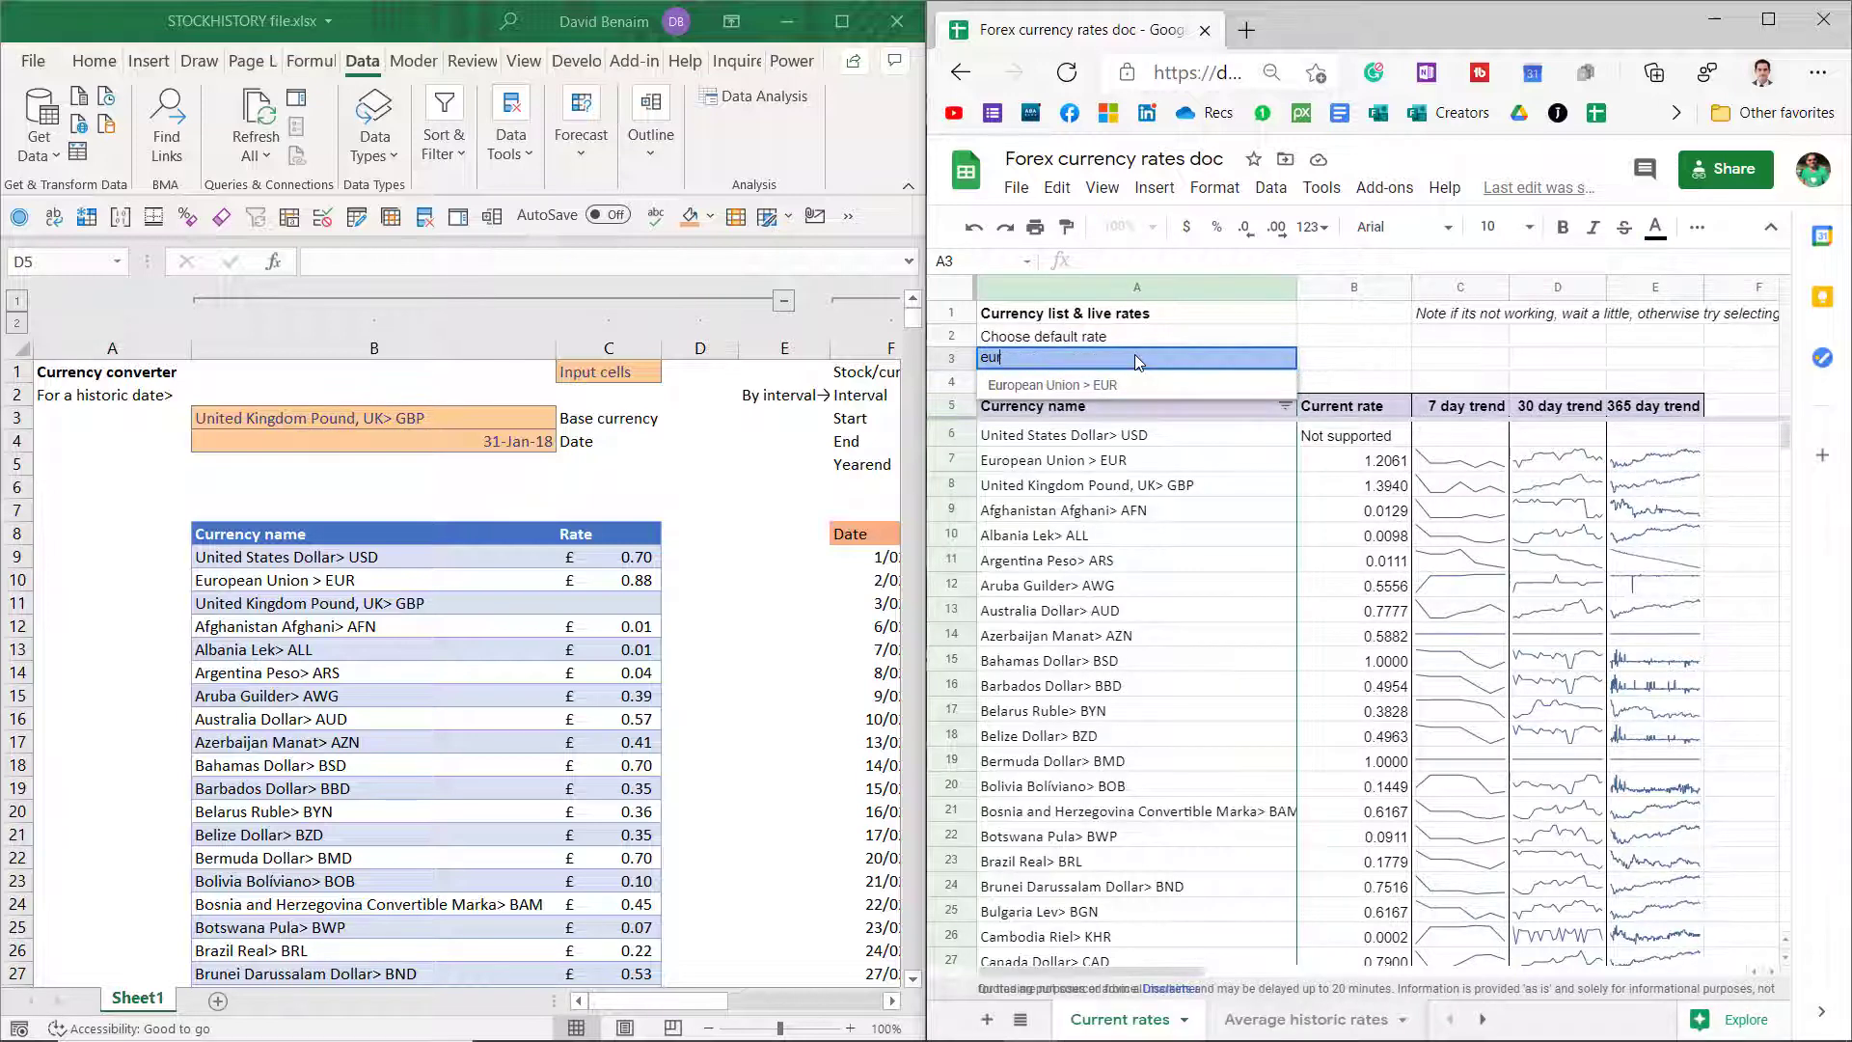
key(Return)
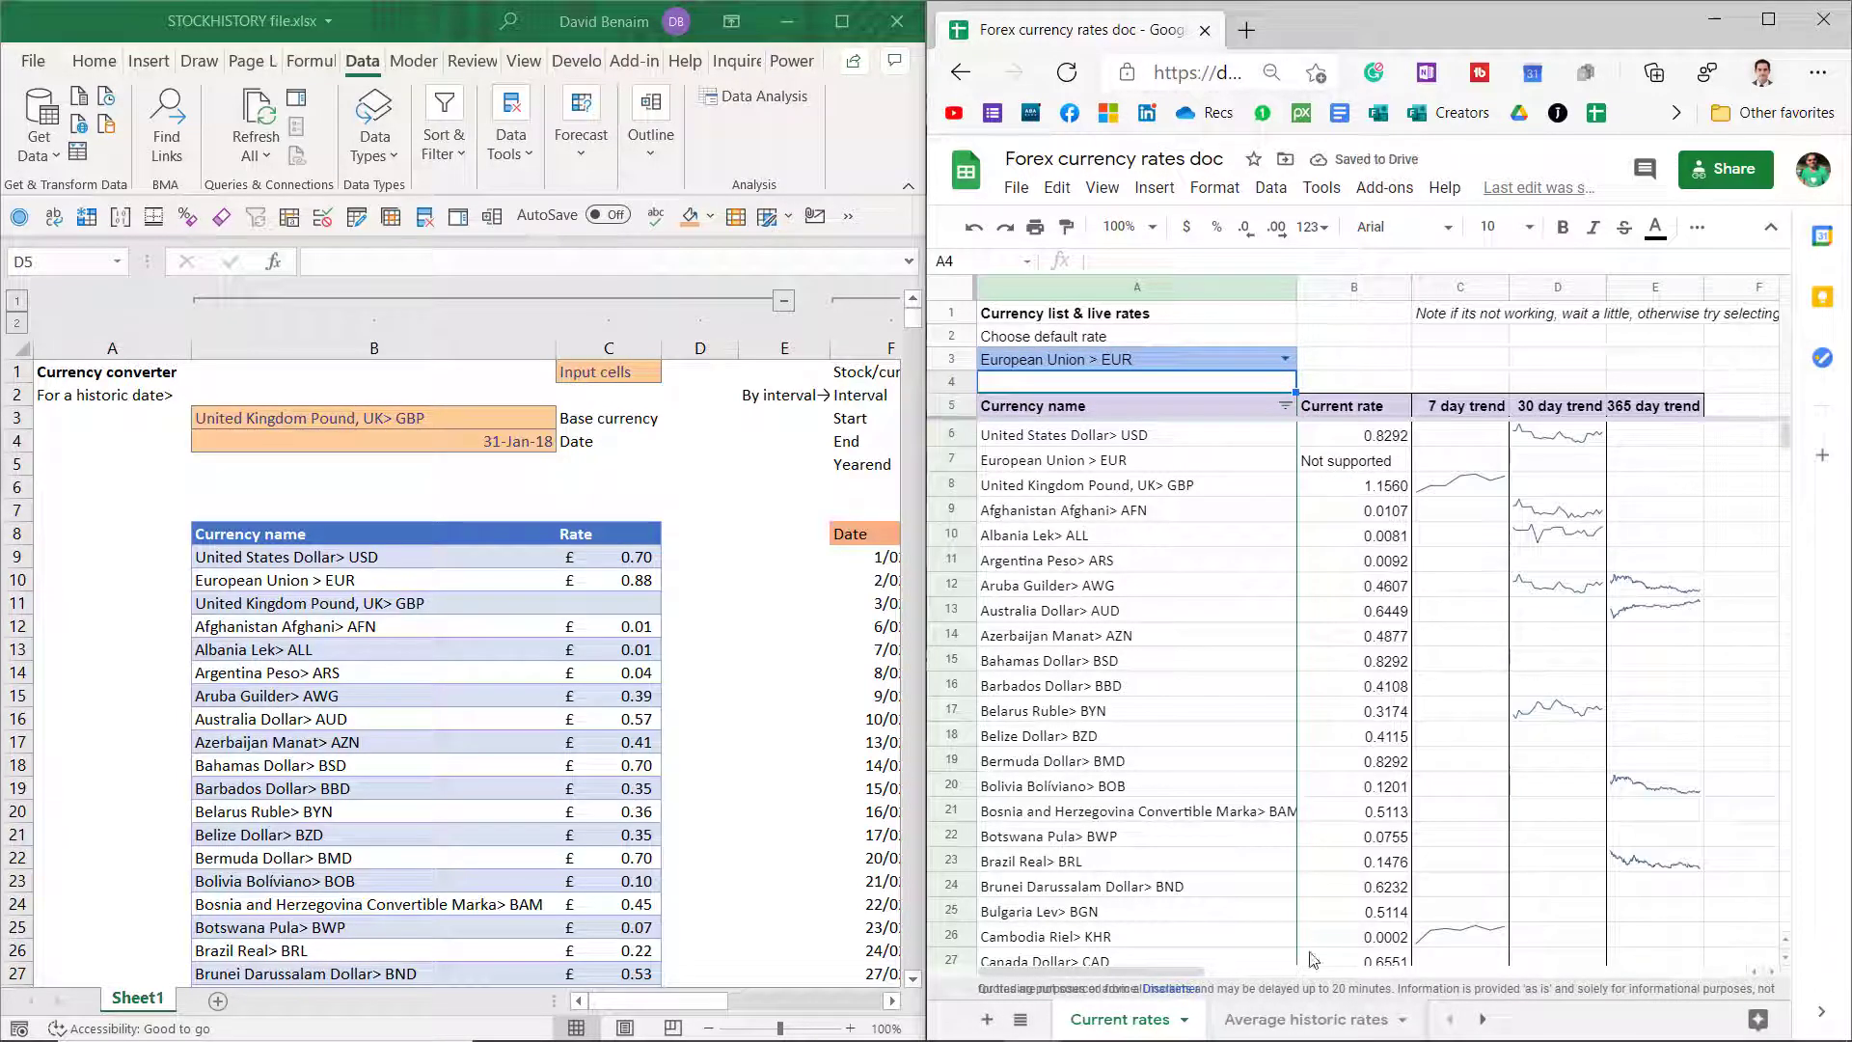
Step: Collapse the By financial year rows on Average historic rates, then maximize Excel
click(1356, 1027)
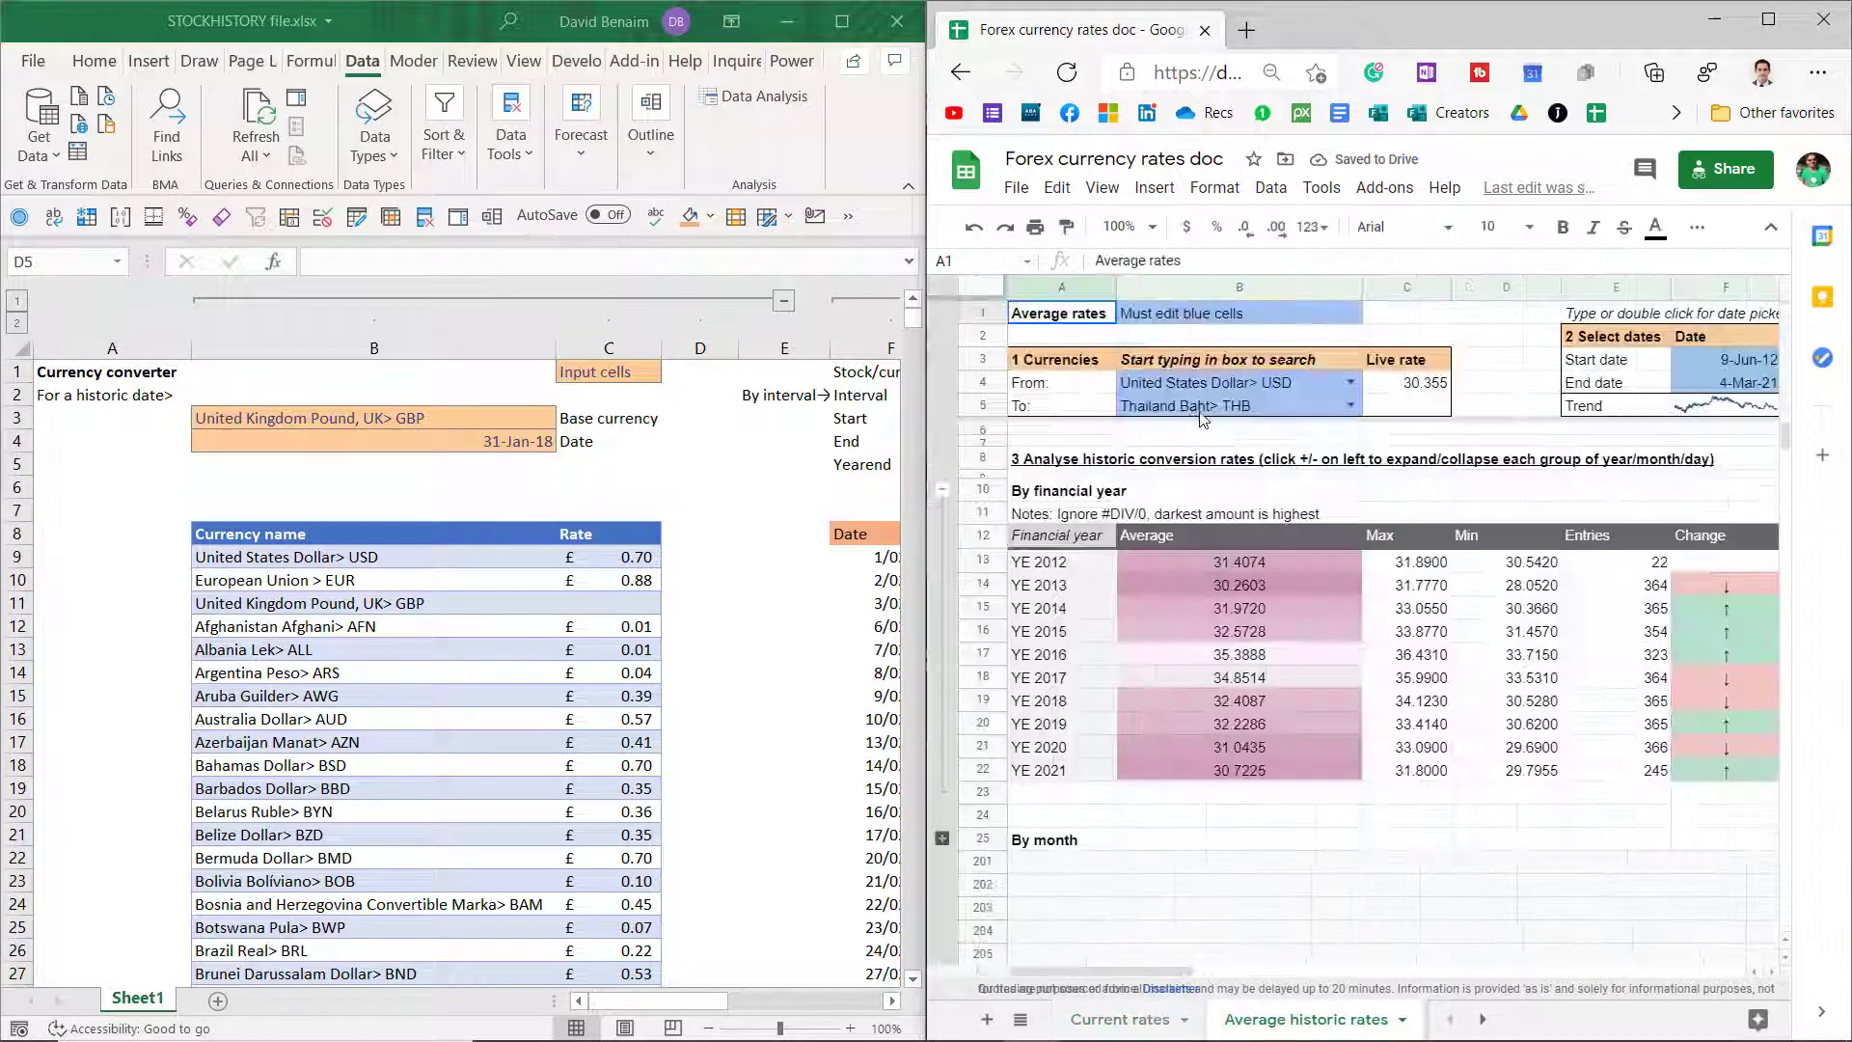
drag(1249, 442, 886, 791)
click(944, 490)
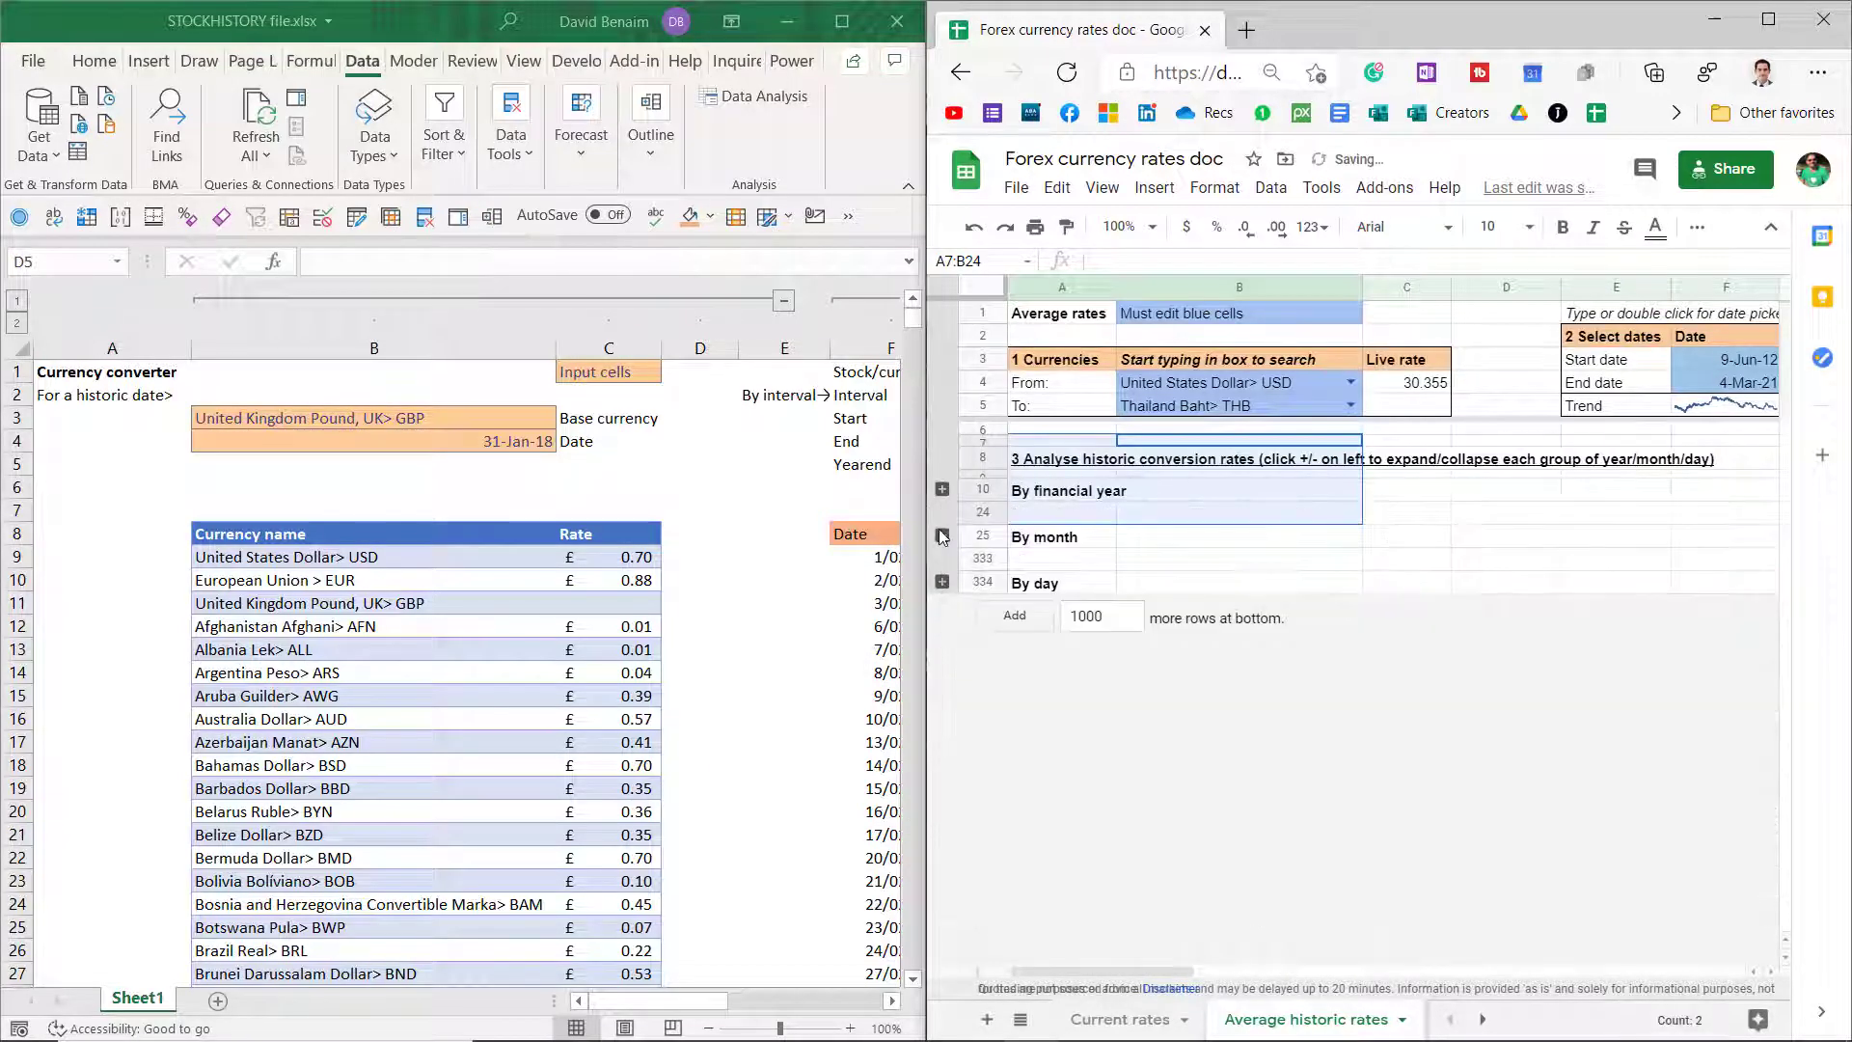
click(1394, 566)
click(1512, 521)
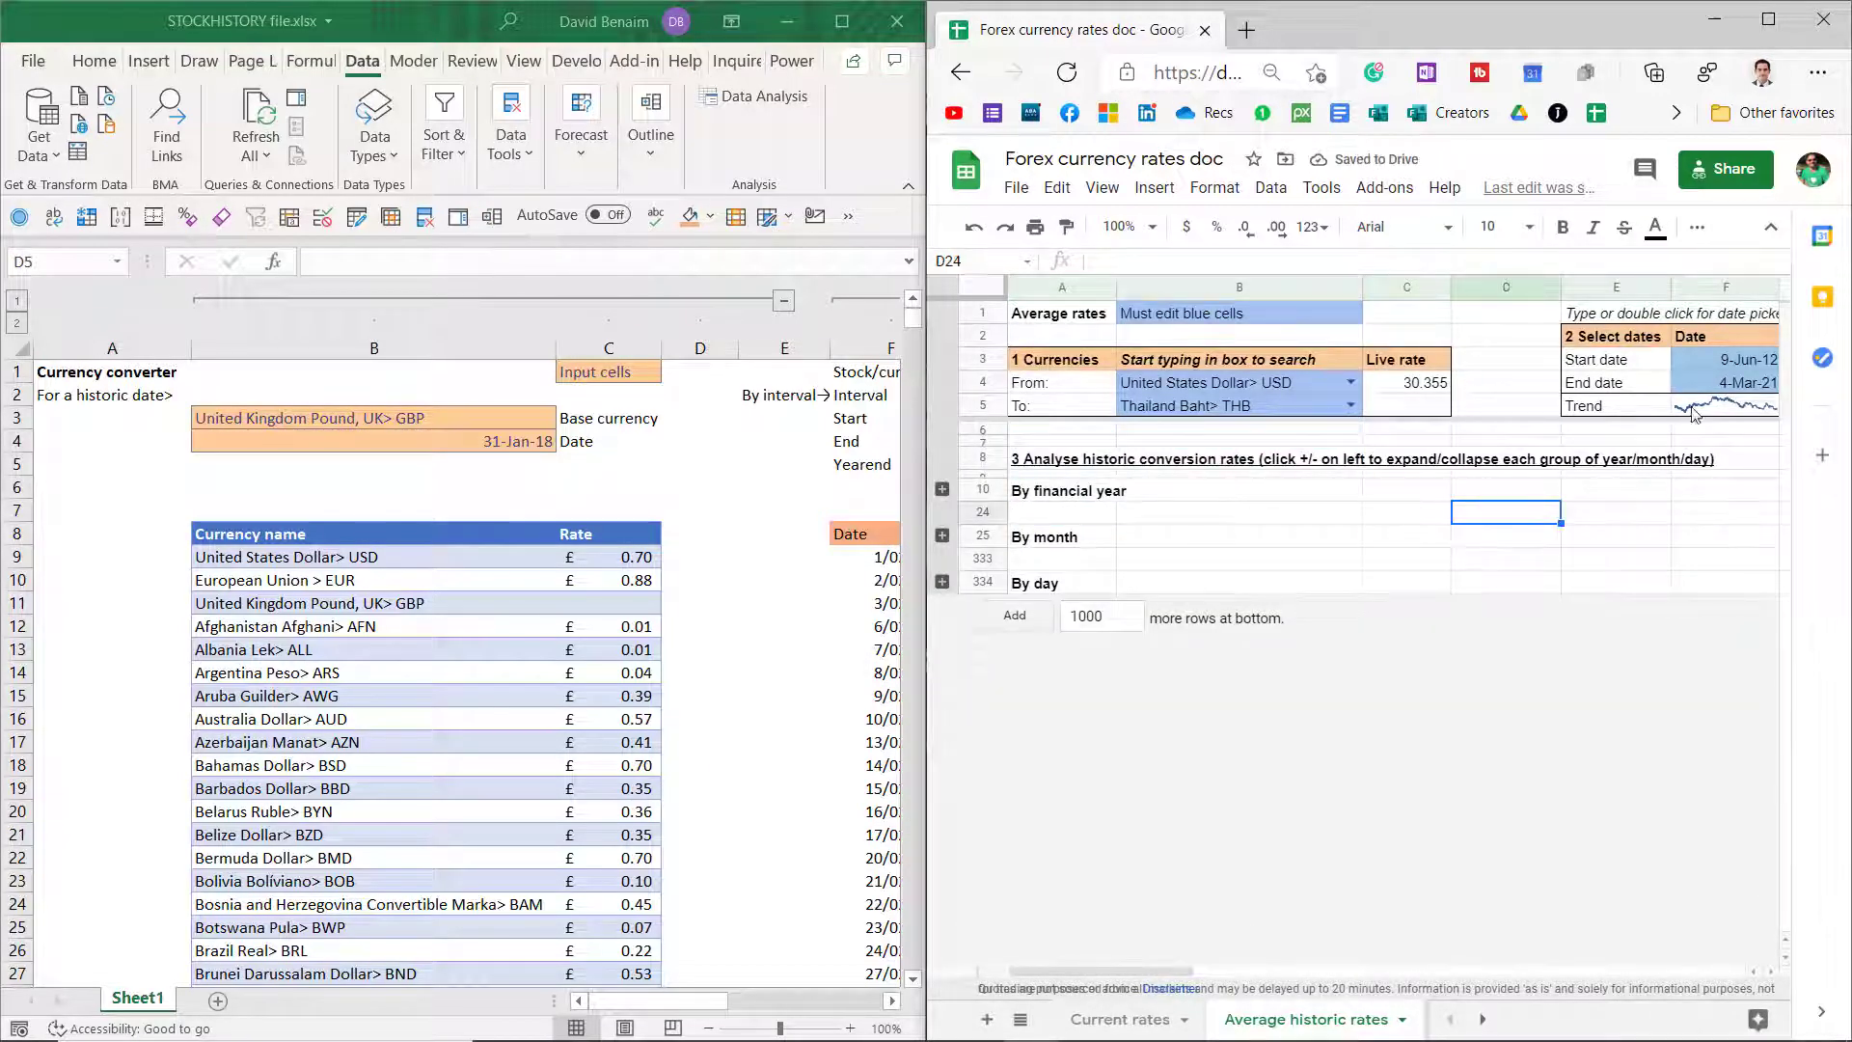
click(1711, 408)
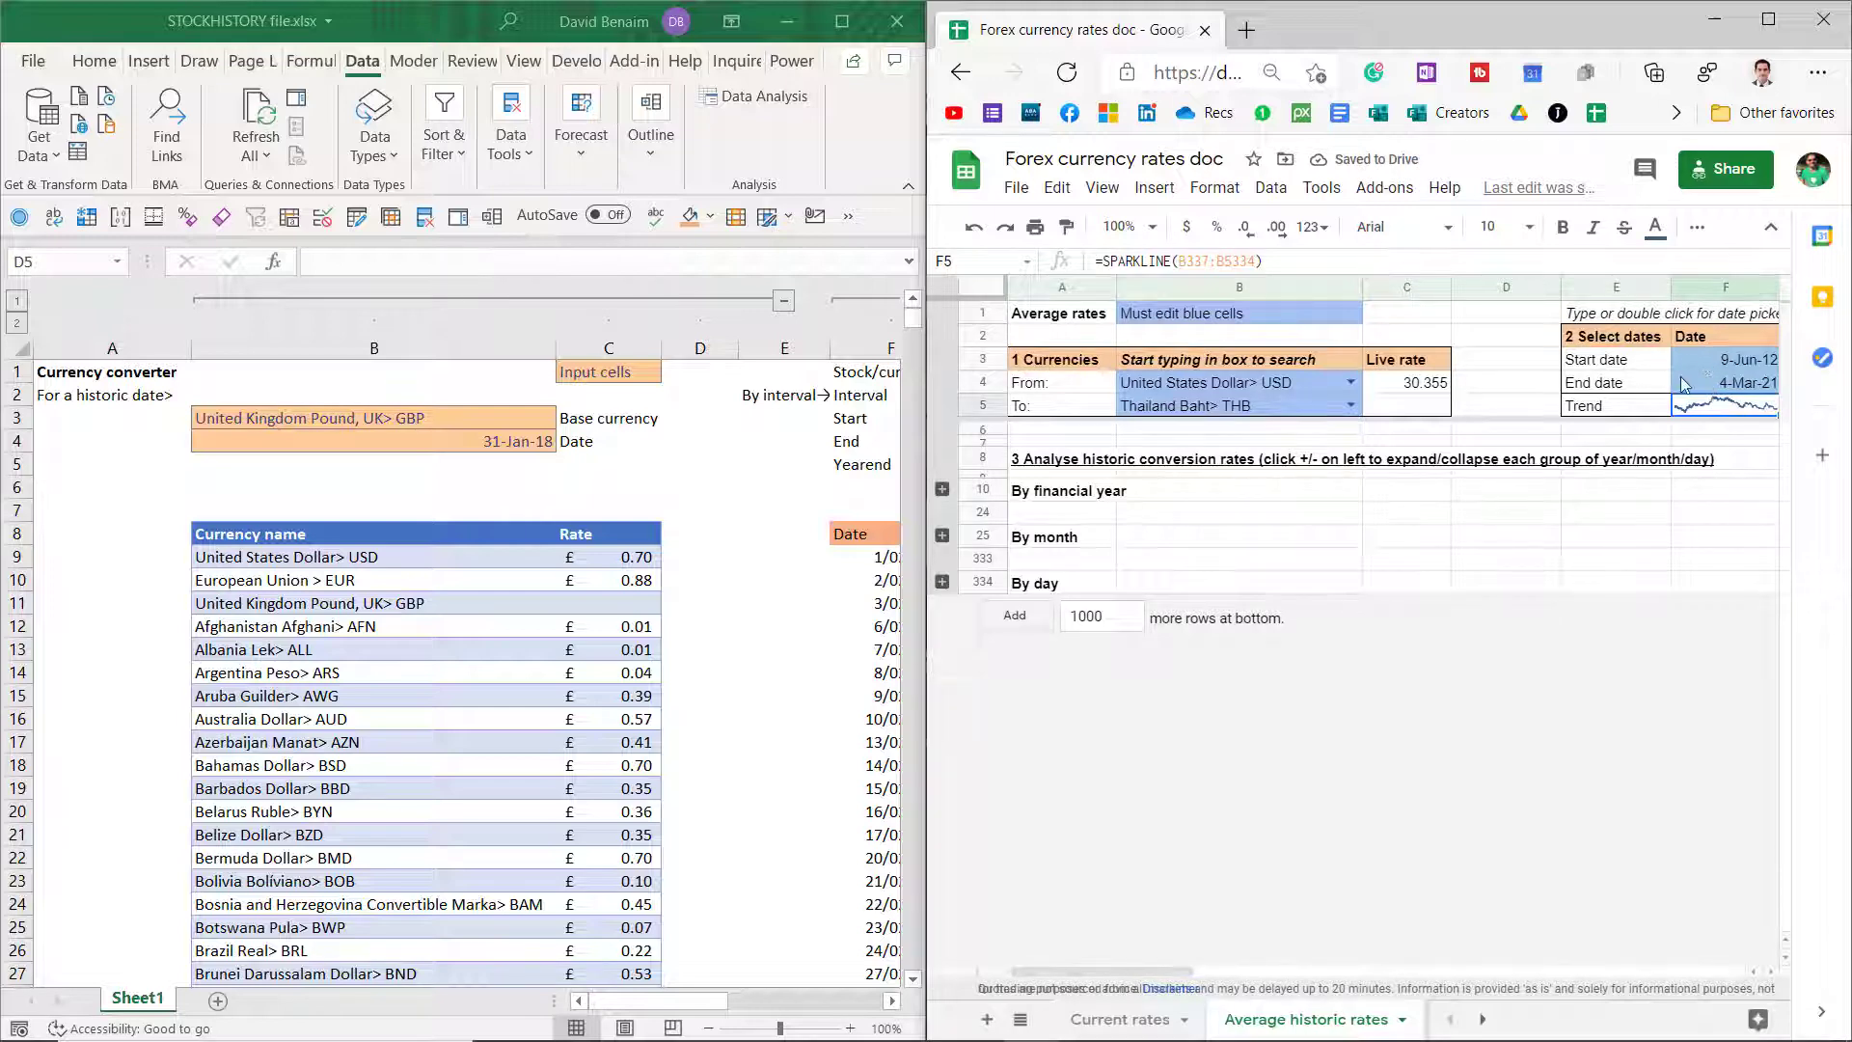
click(842, 30)
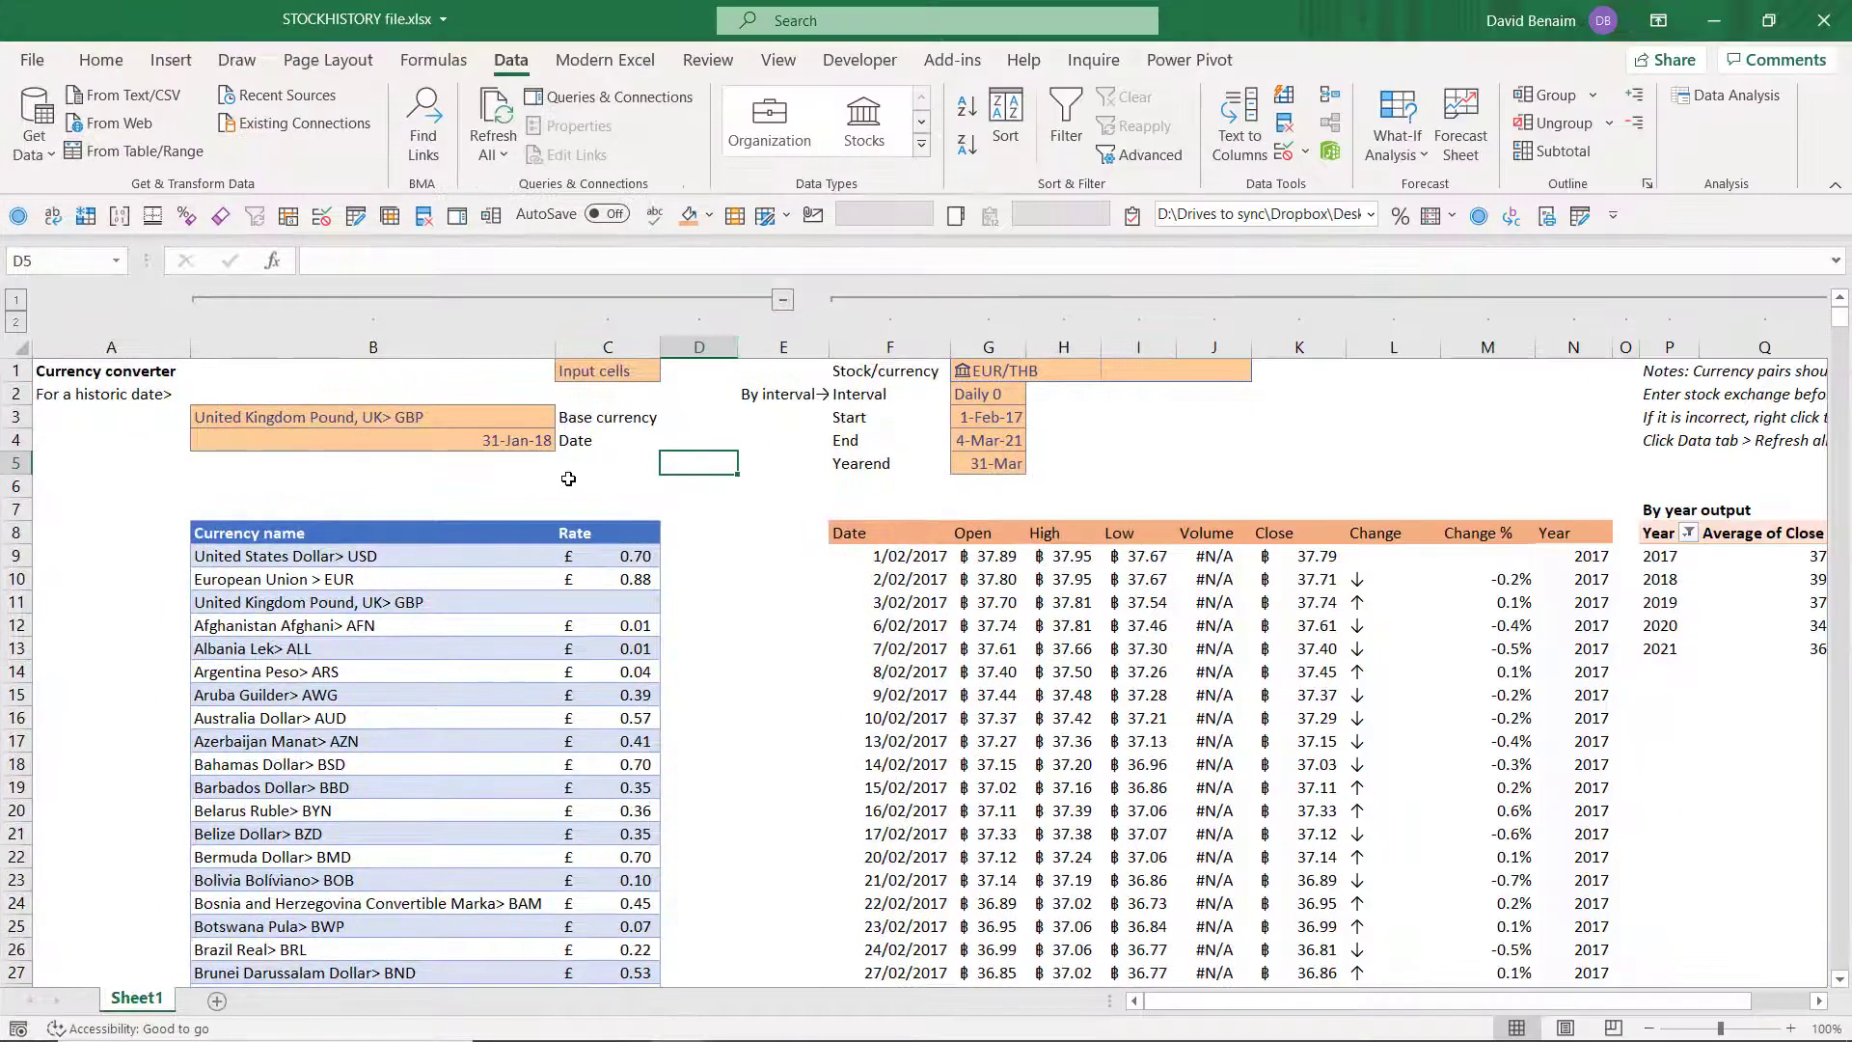
Step: Add a new blank Sheet3 and start at cell A3
click(587, 460)
key(Left)
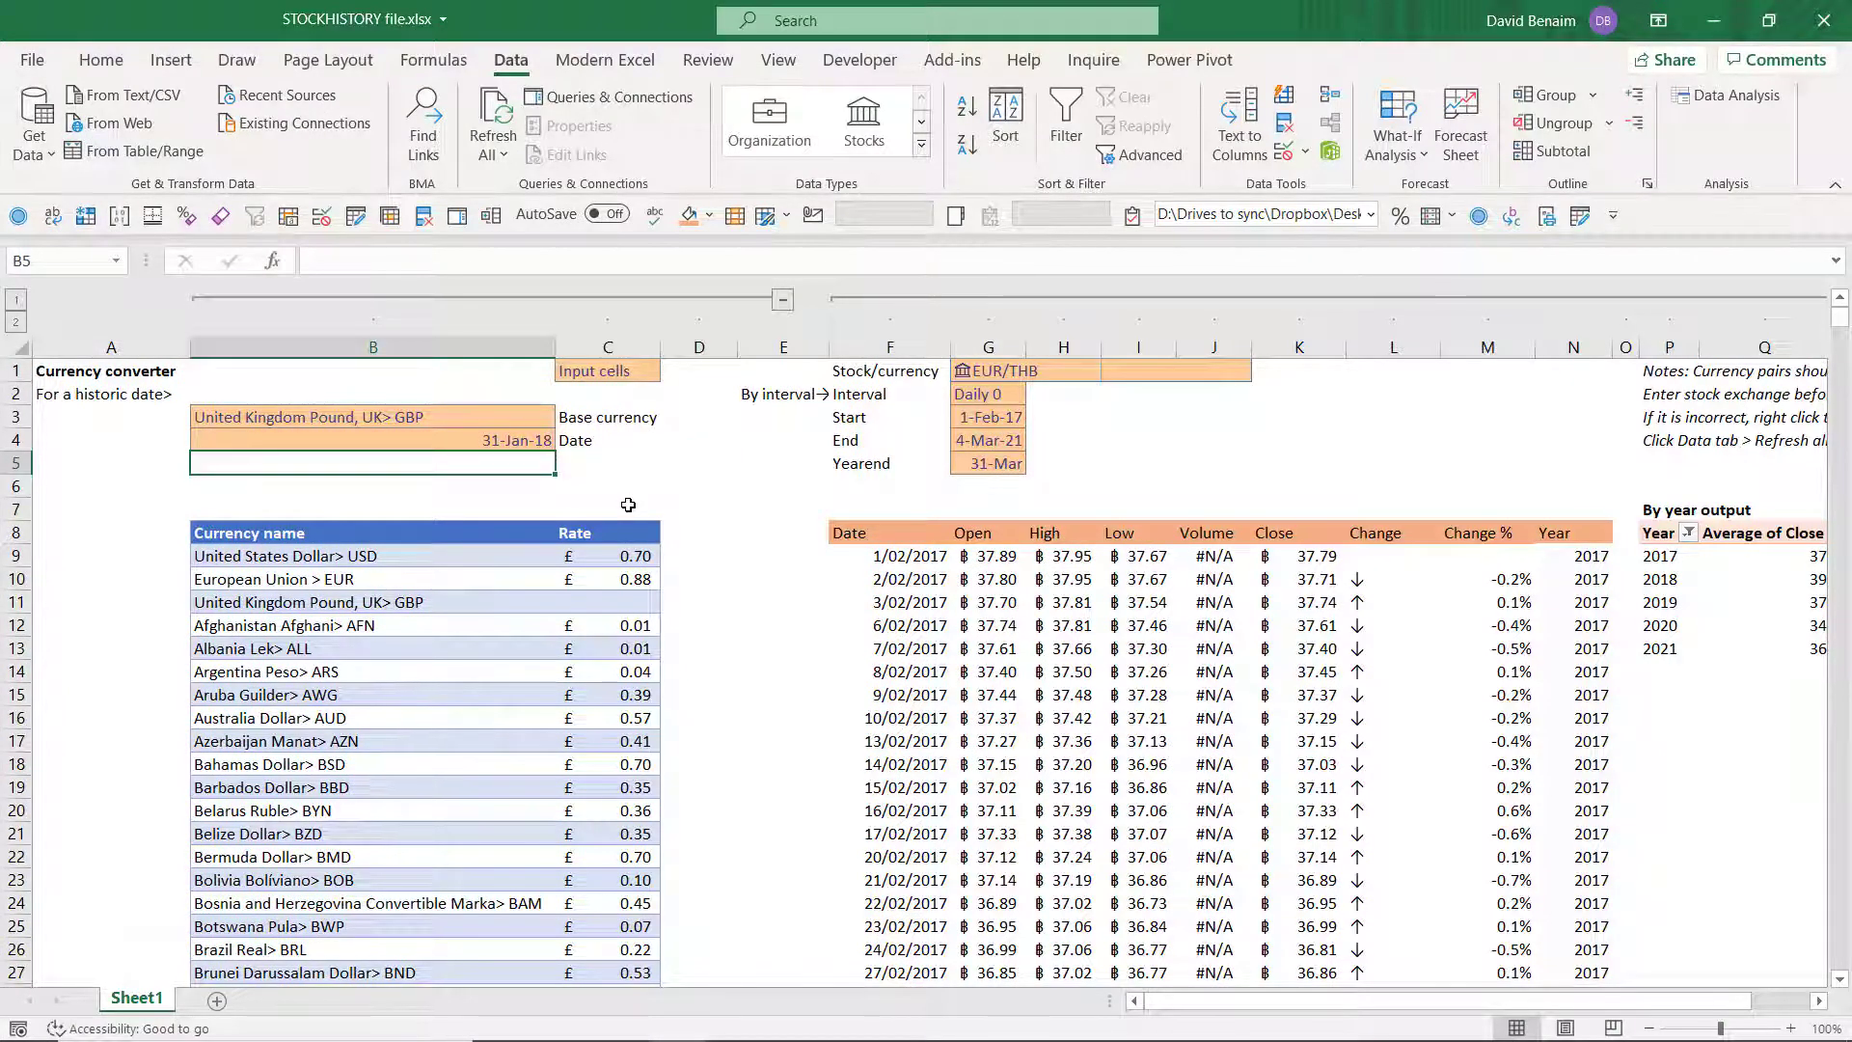
key(Right)
key(Right)
key(Right)
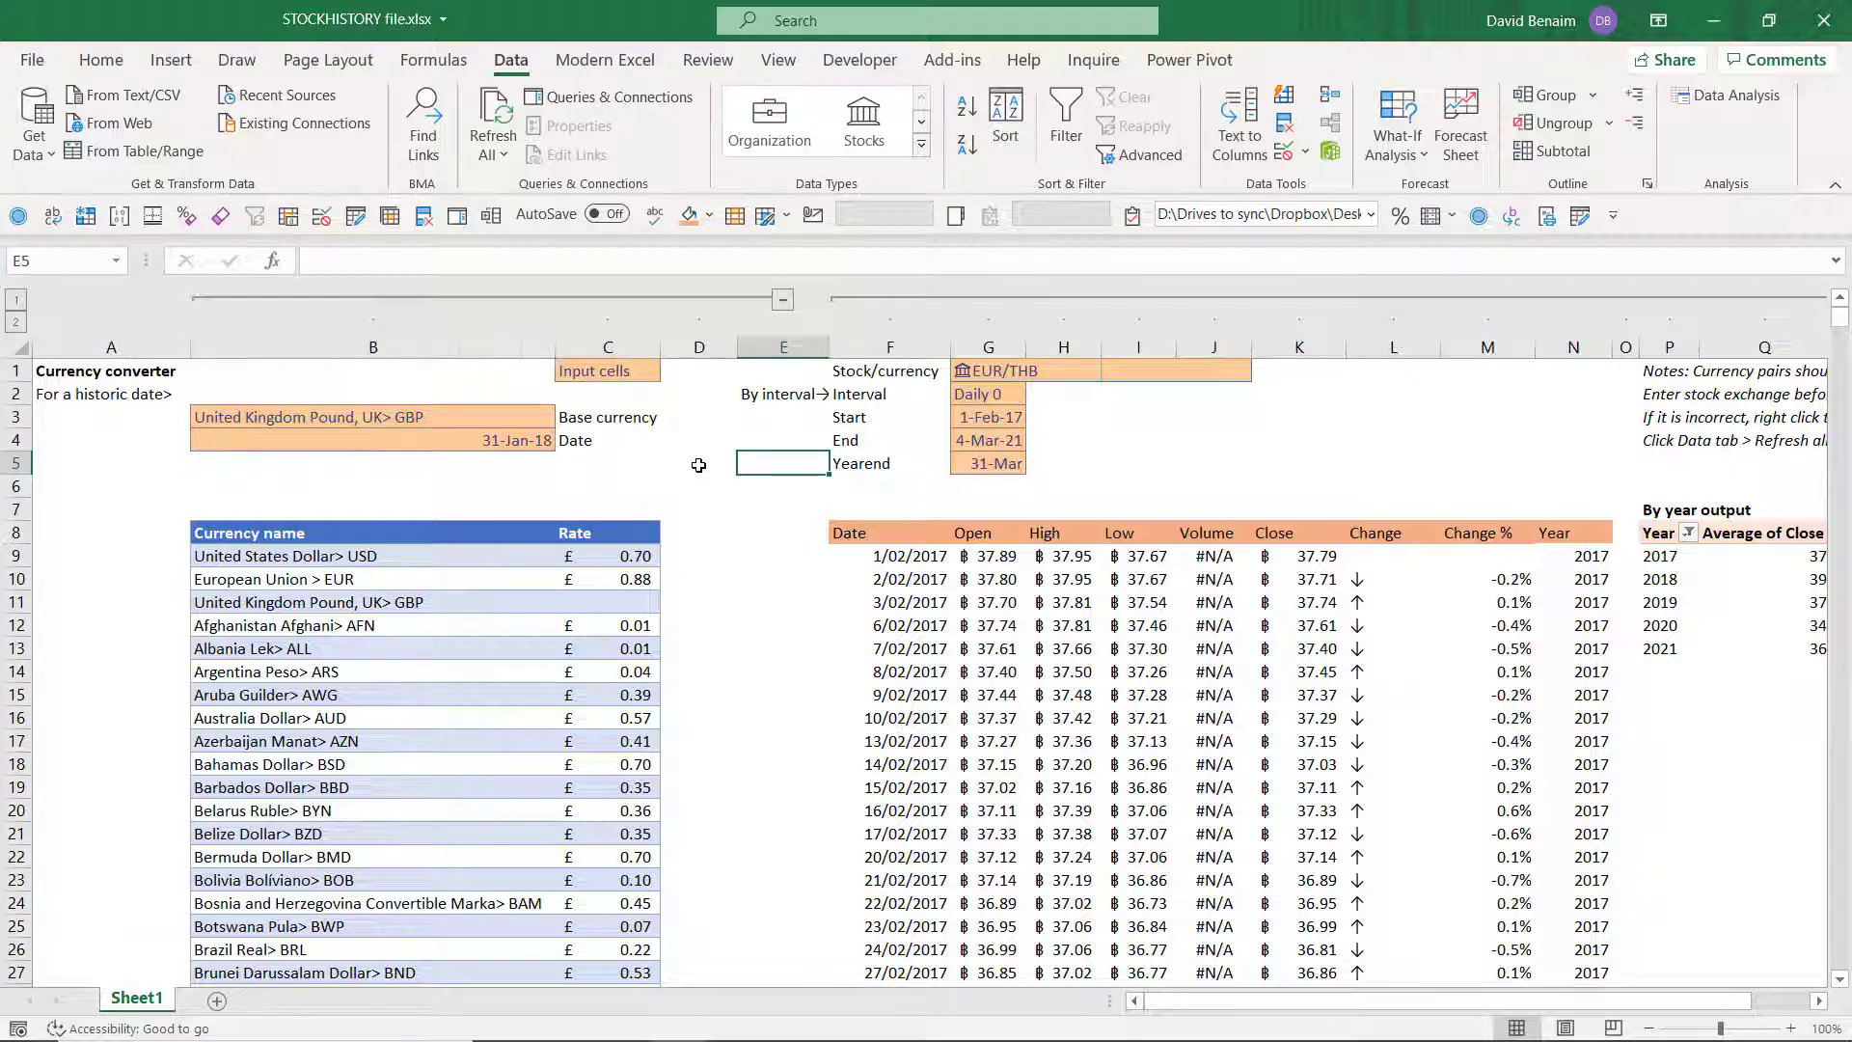
click(219, 1007)
click(59, 368)
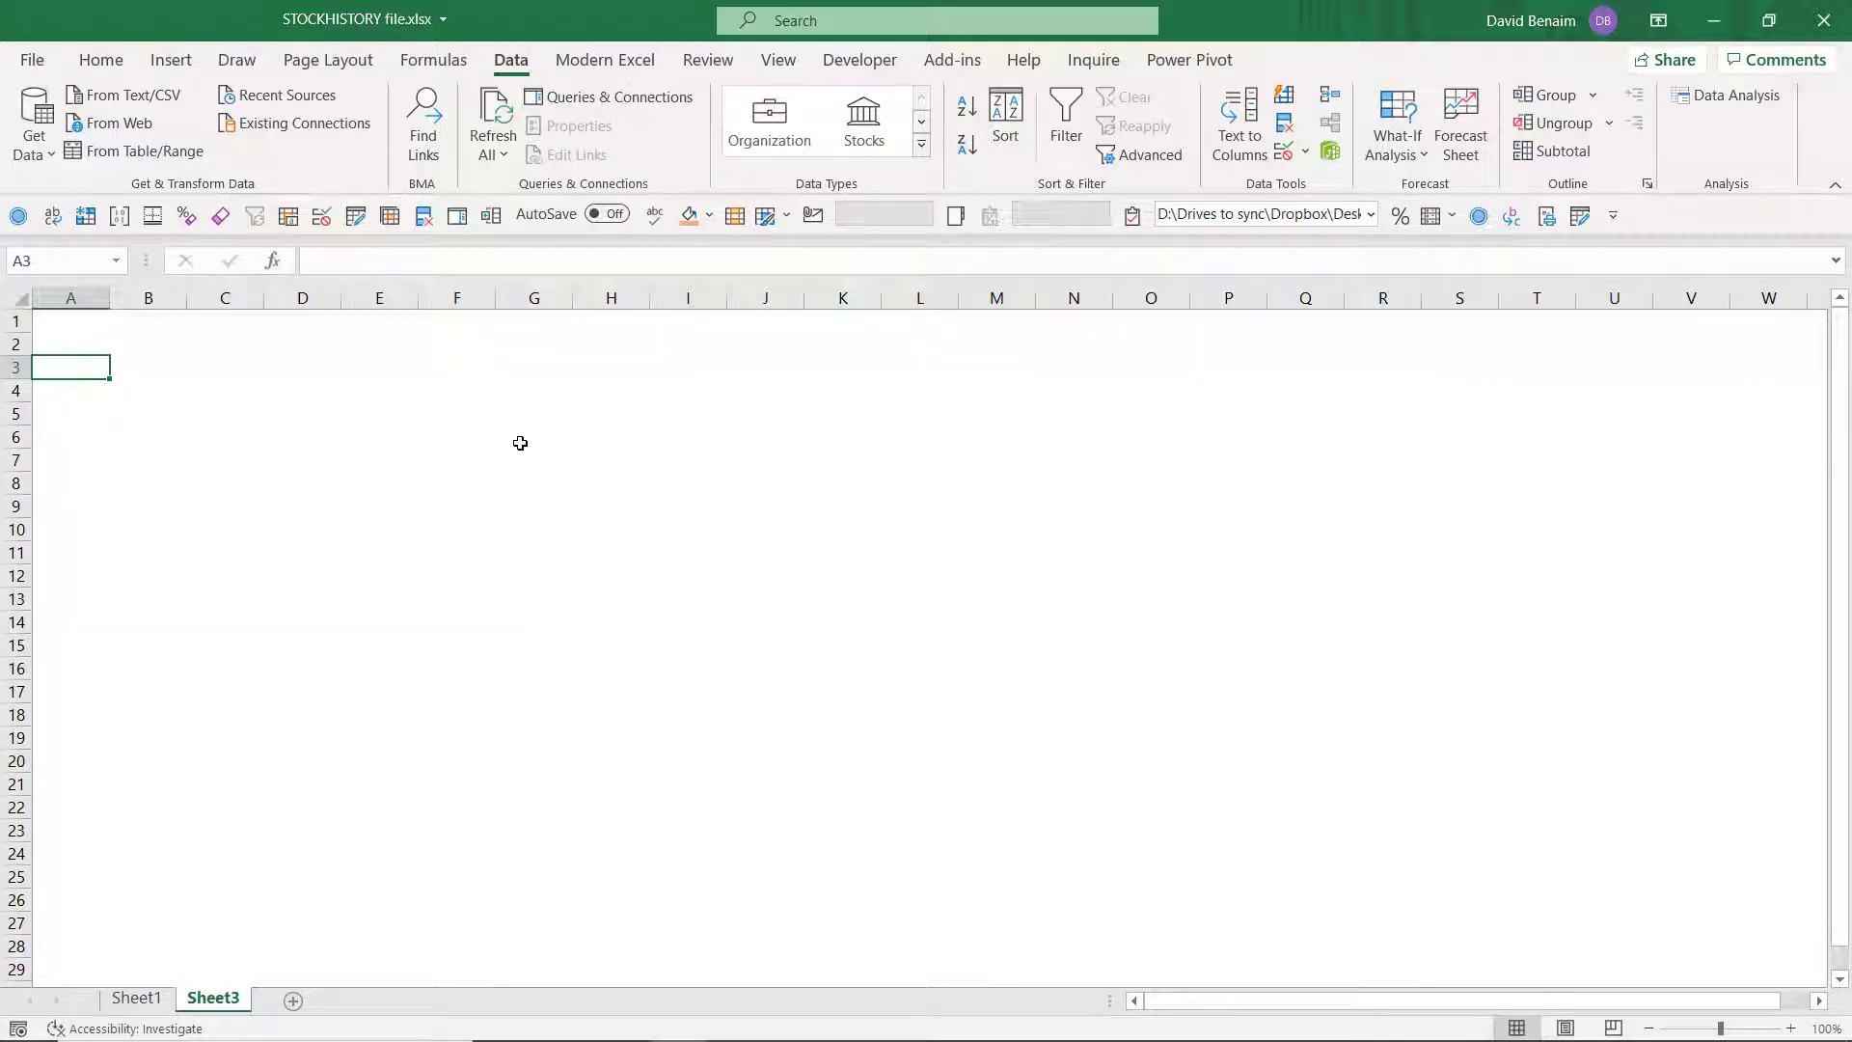
Step: Enter Apple, Google and Microsoft in A3:A5 and select the three names
text(Apple)
key(Return)
text(G)
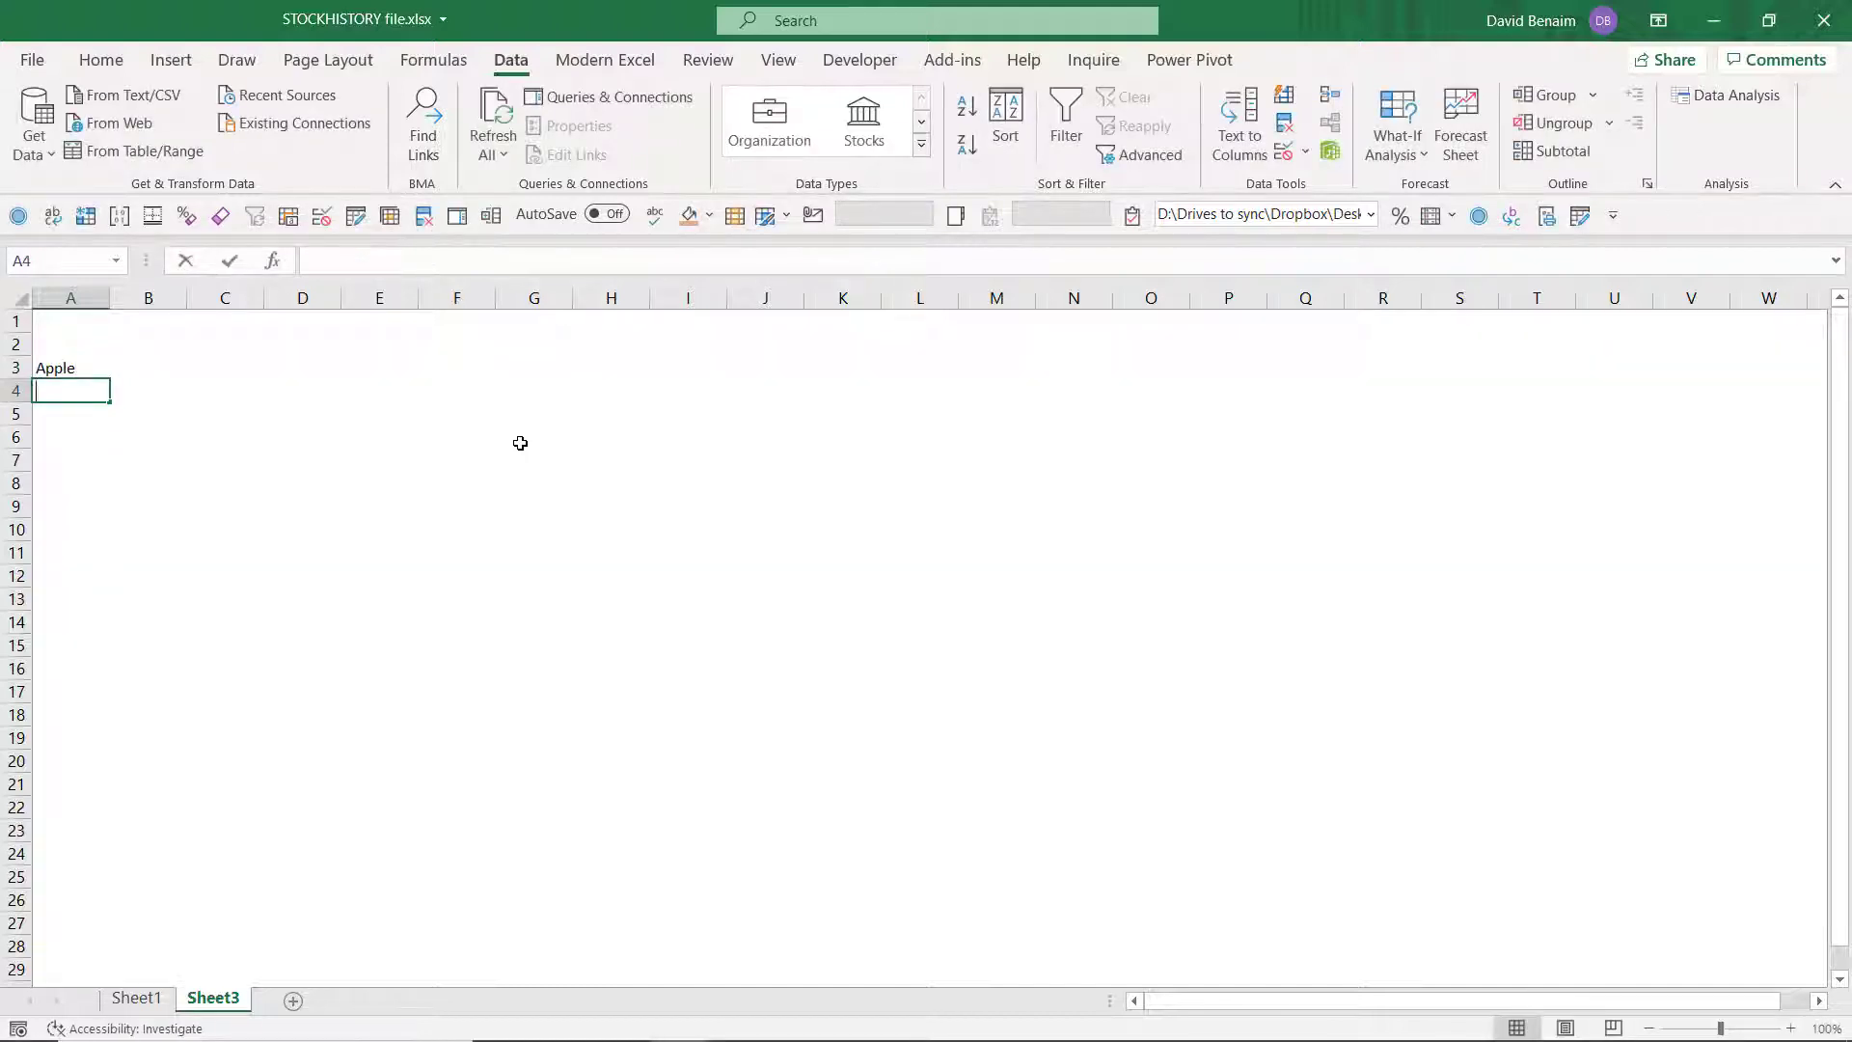
text(oogle)
key(Return)
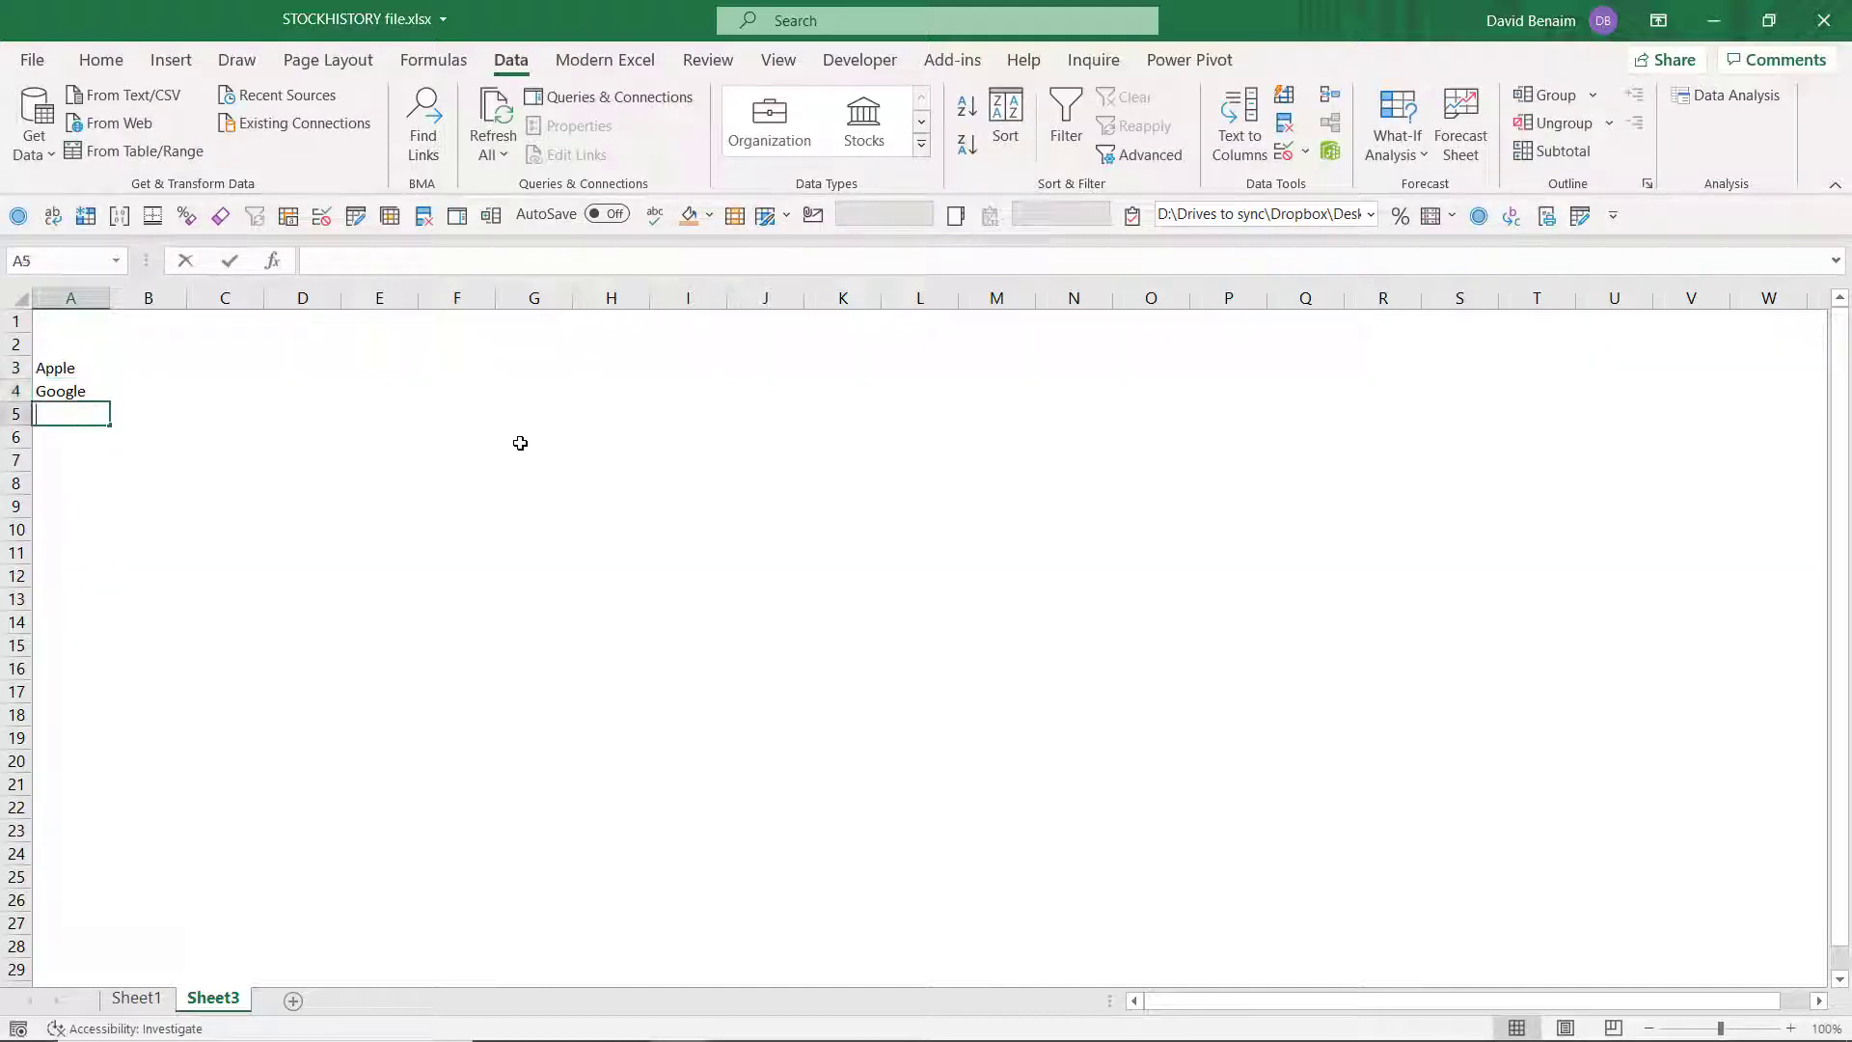
text(Microsoft)
key(Up)
key(Up)
key(shift+Down)
key(shift+Down)
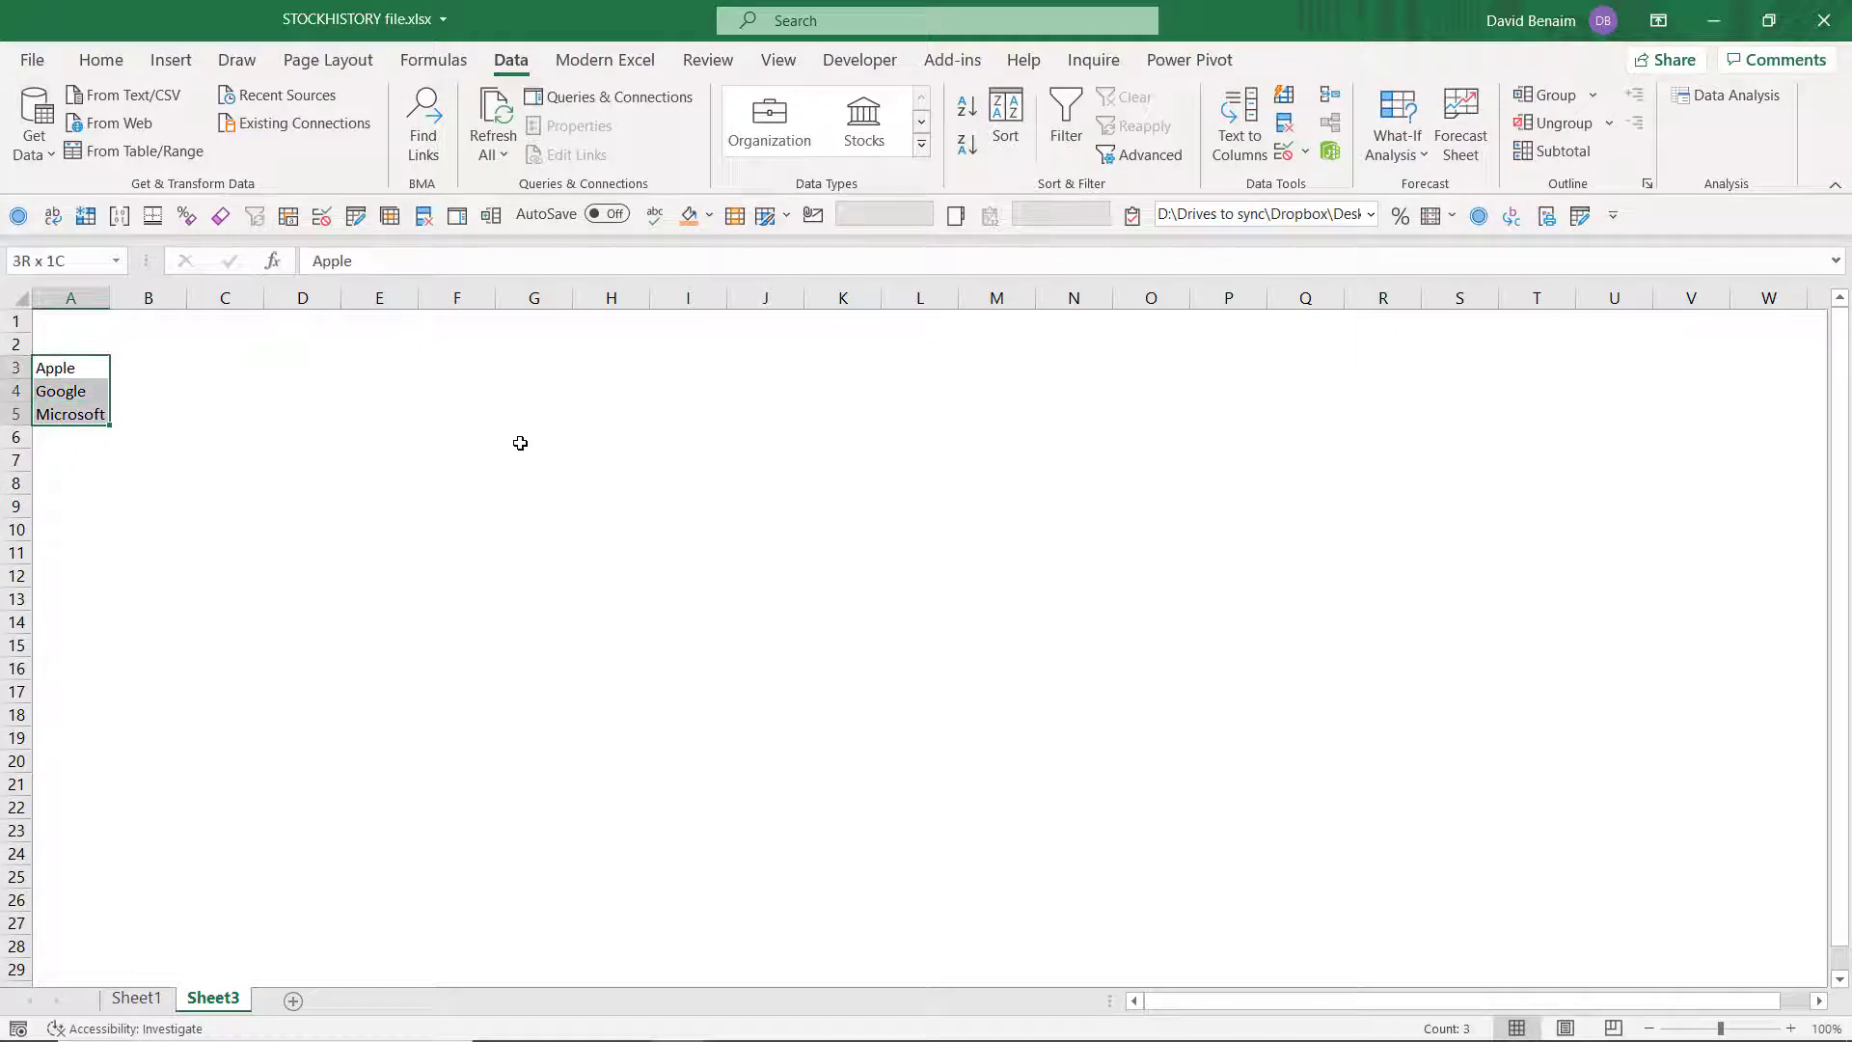
Step: Convert A3:A5 to Stocks data types and browse Apple's information card
click(863, 121)
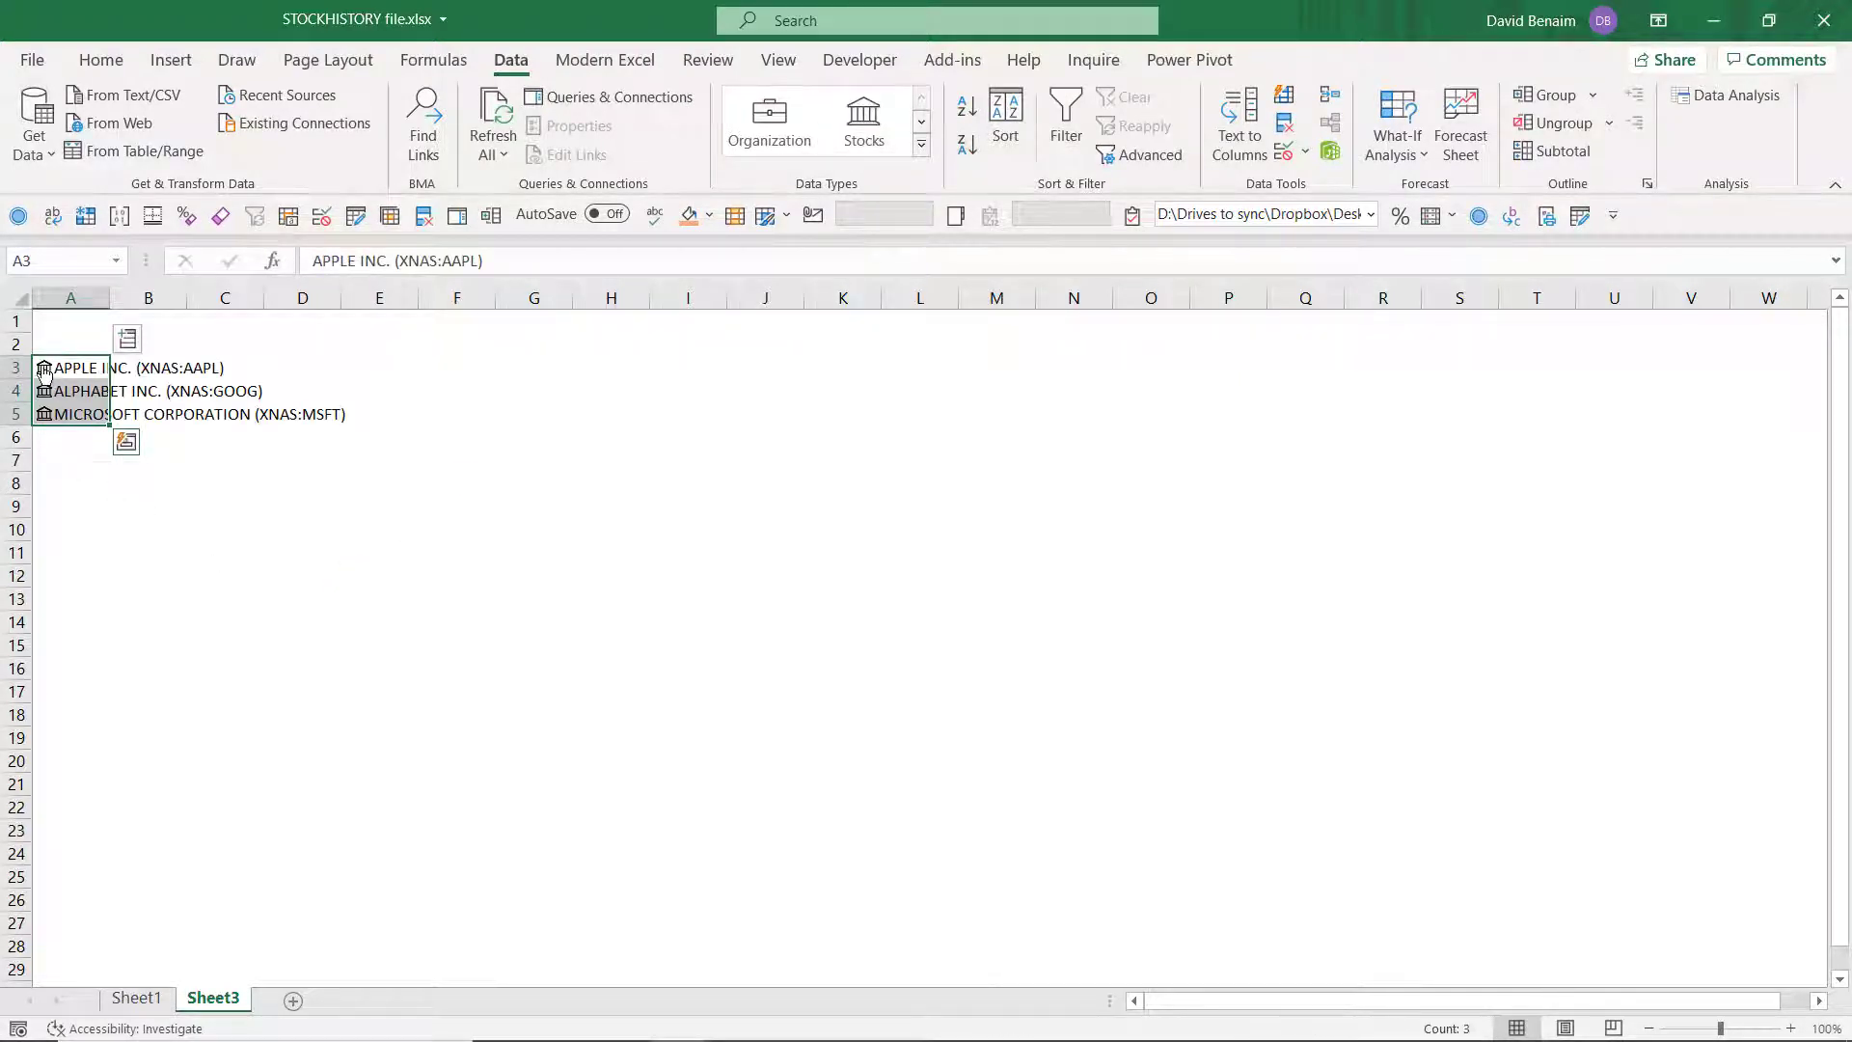
click(43, 373)
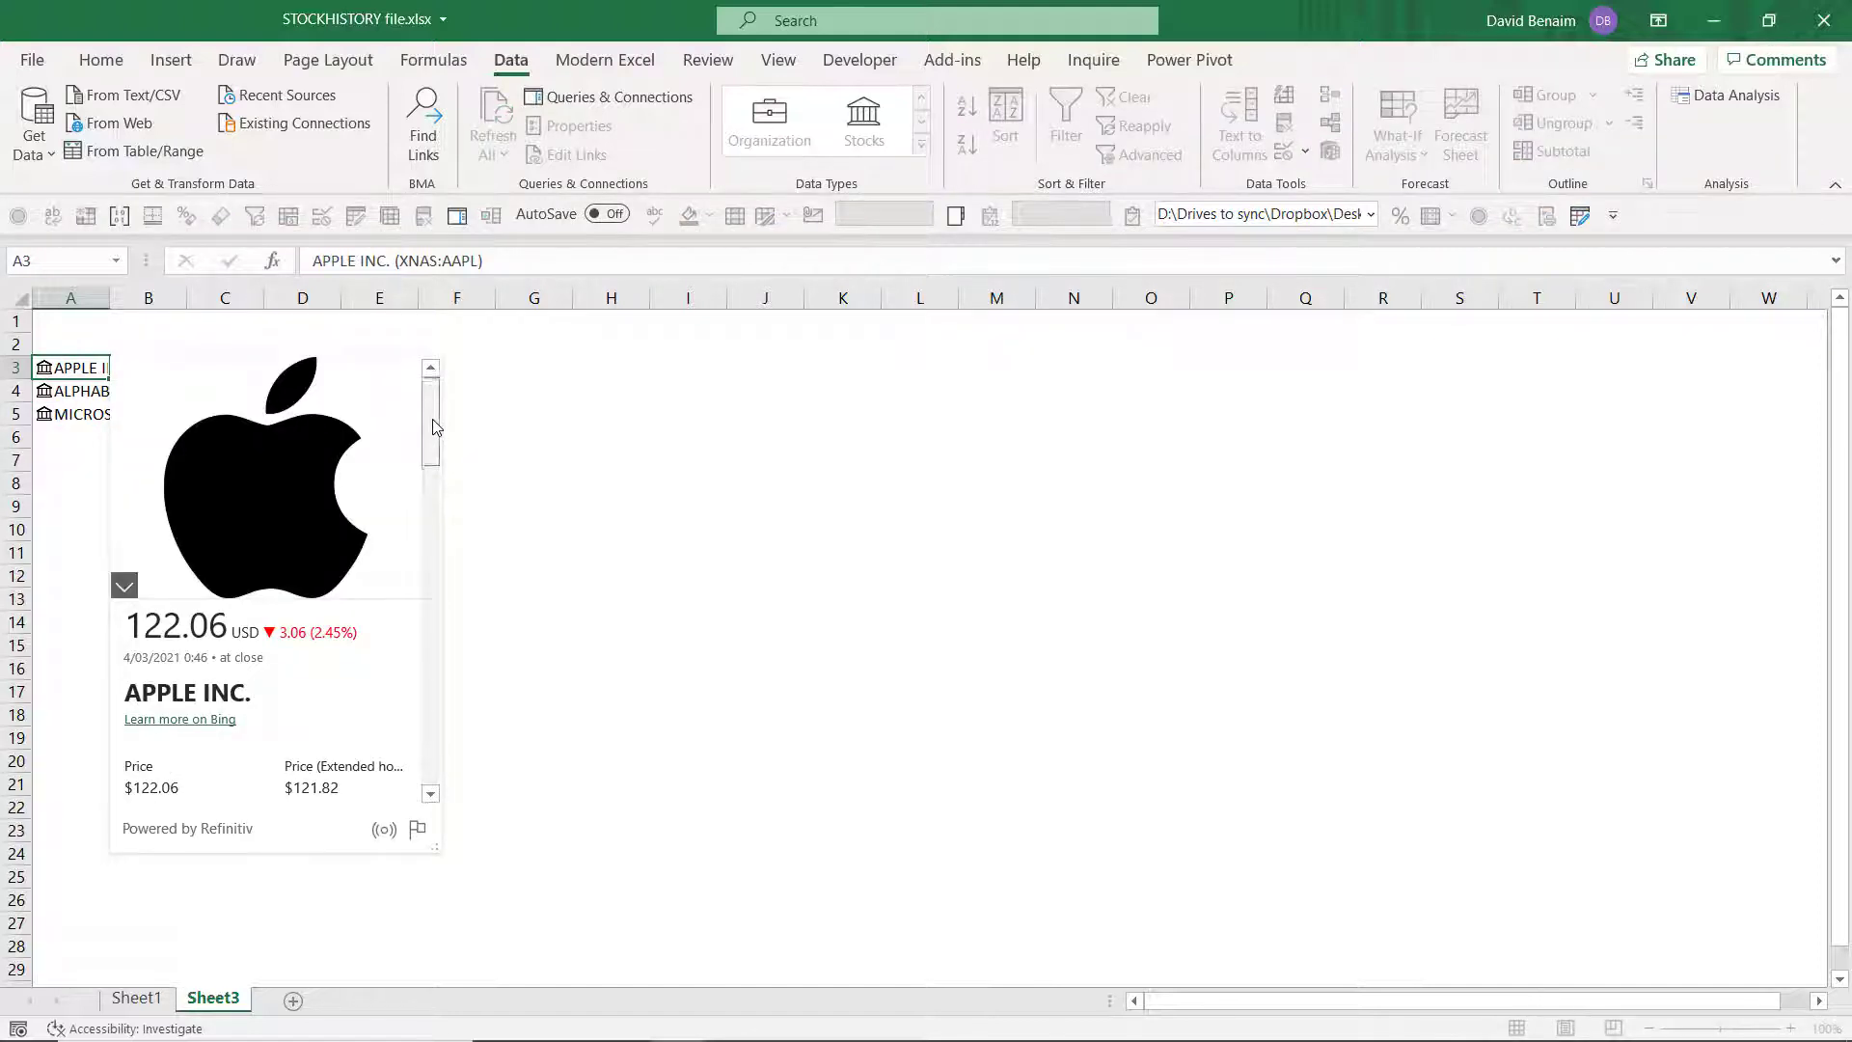
drag(434, 425, 420, 746)
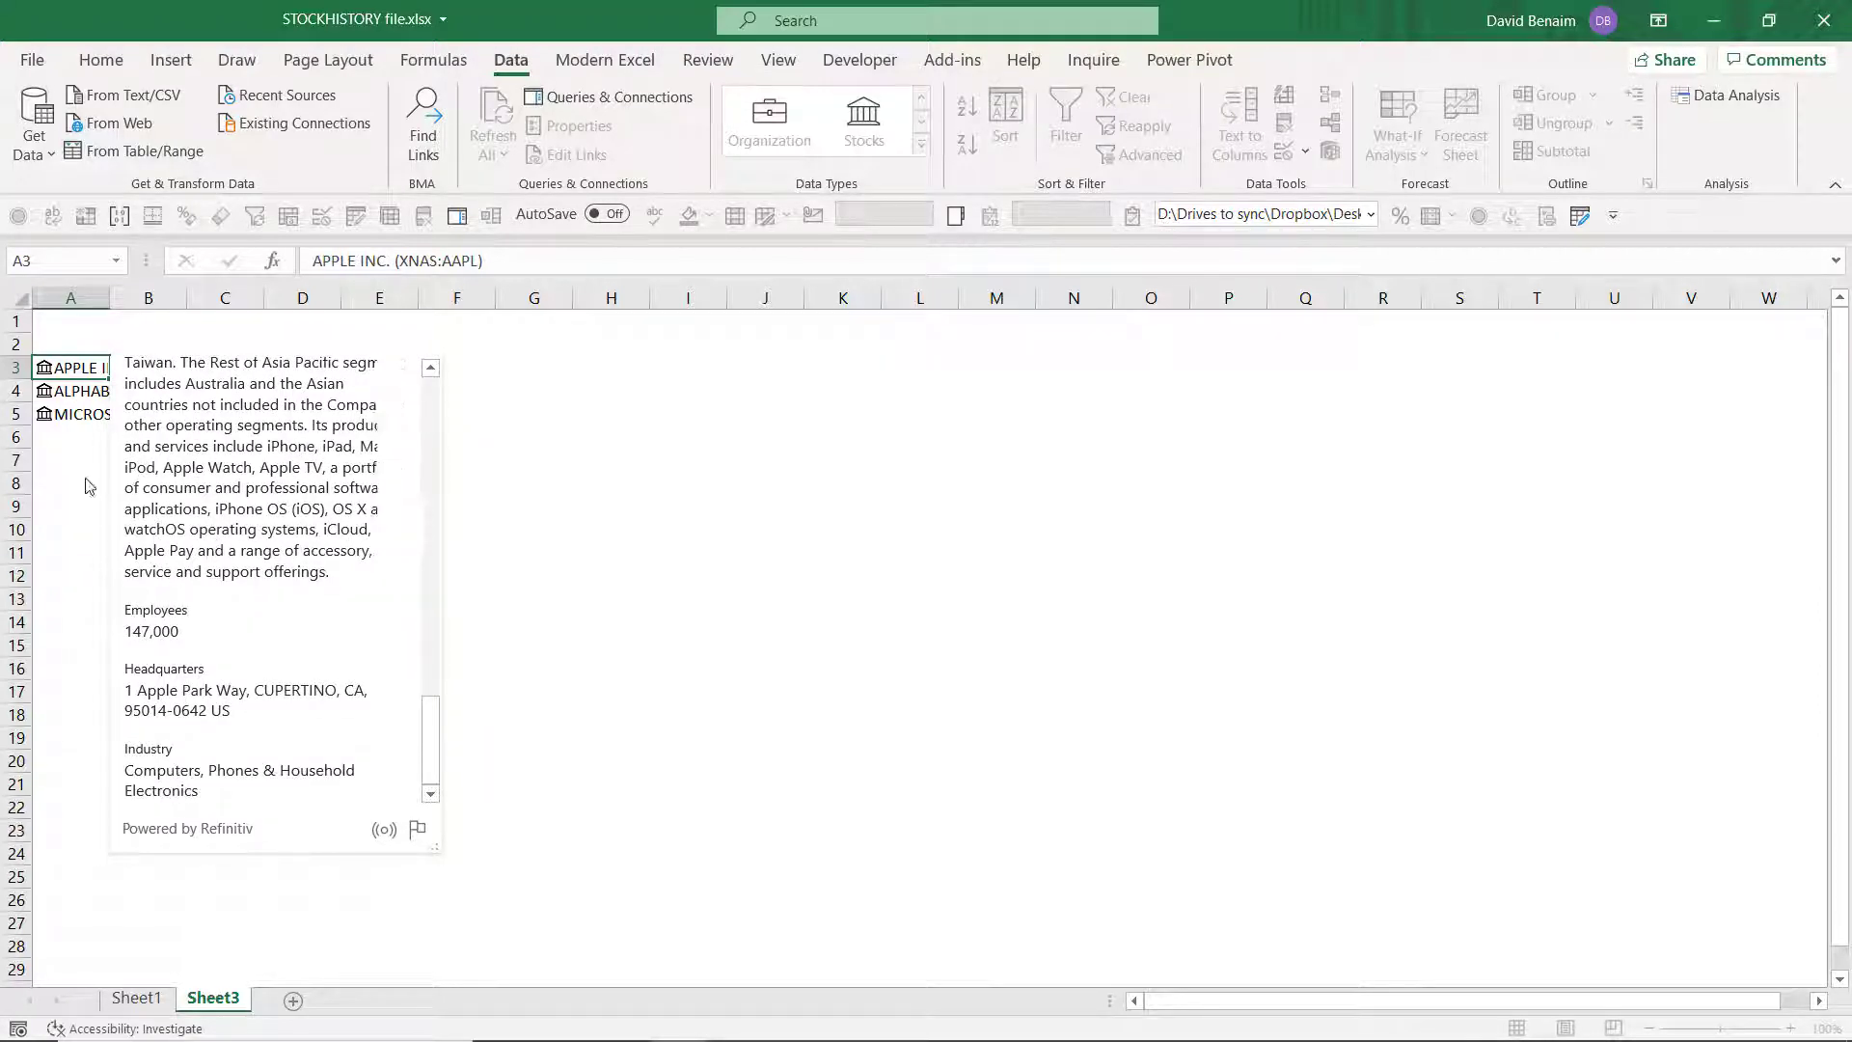
click(83, 373)
Step: Add each stock's Price in column B and 52 week high in column C
drag(97, 367, 95, 415)
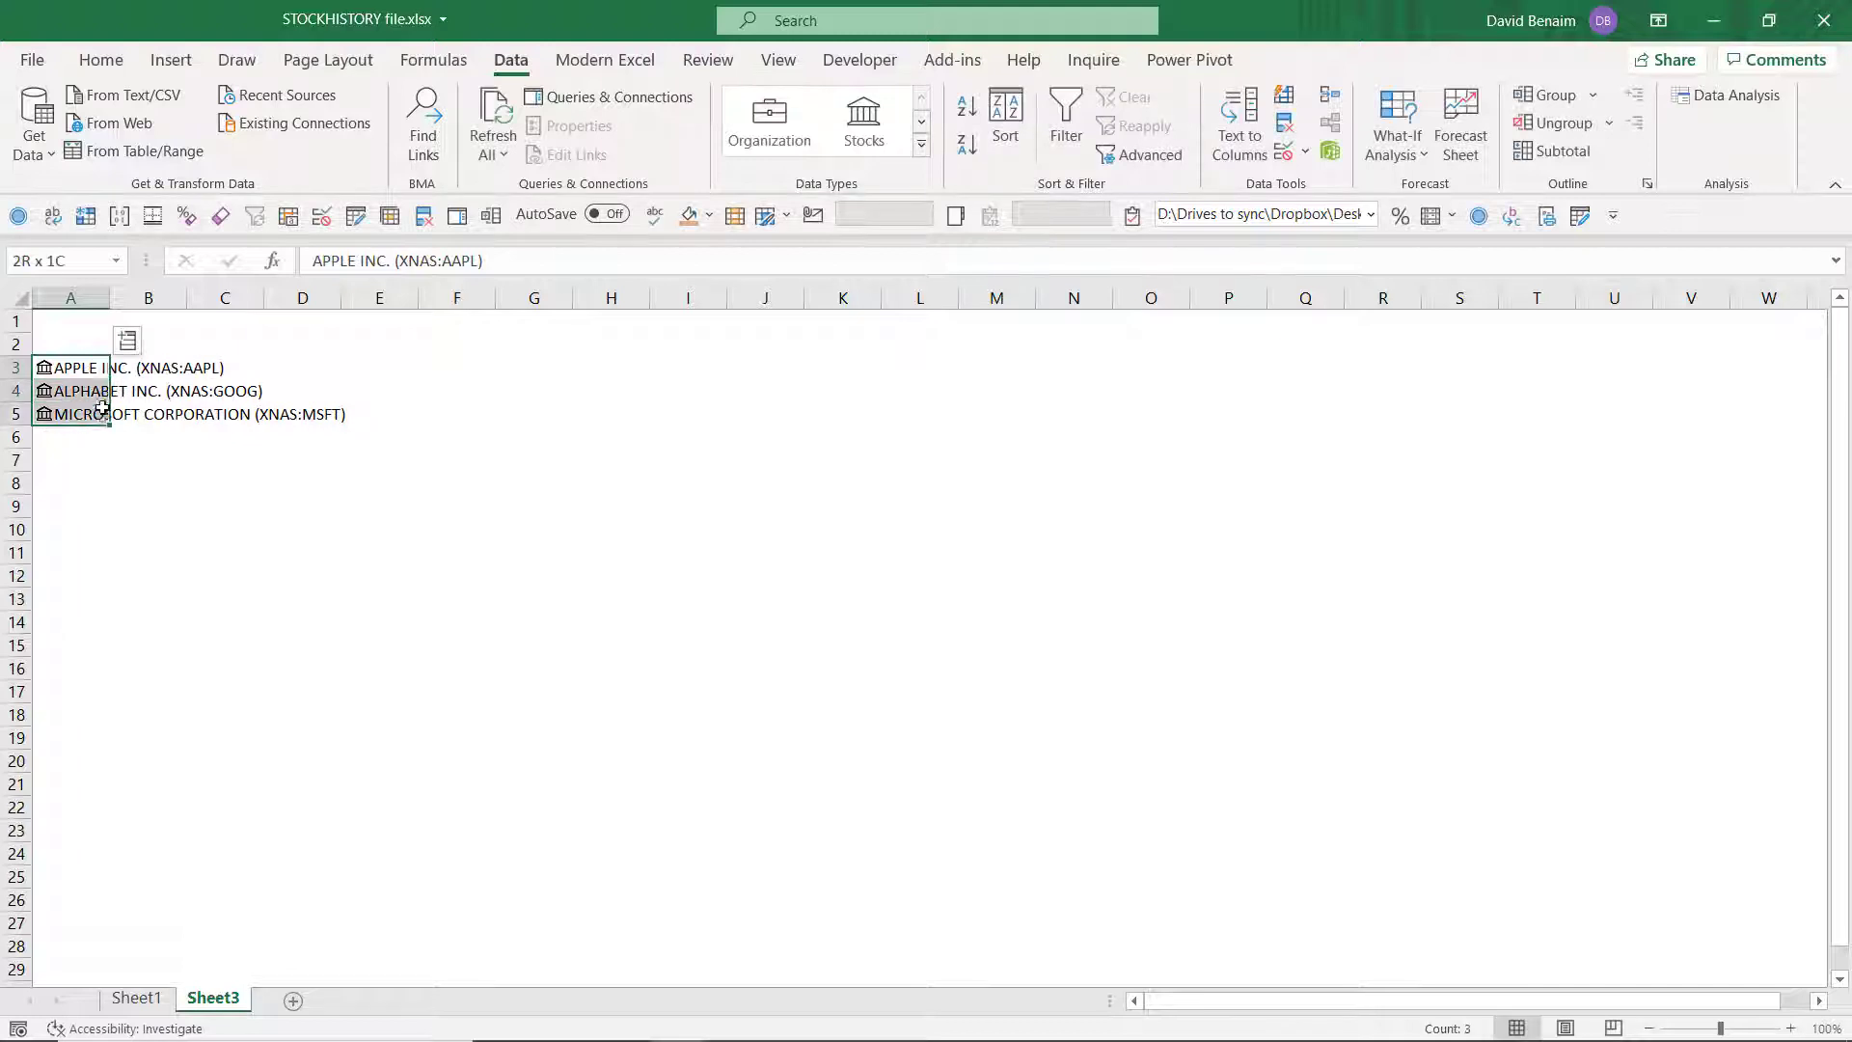
click(127, 340)
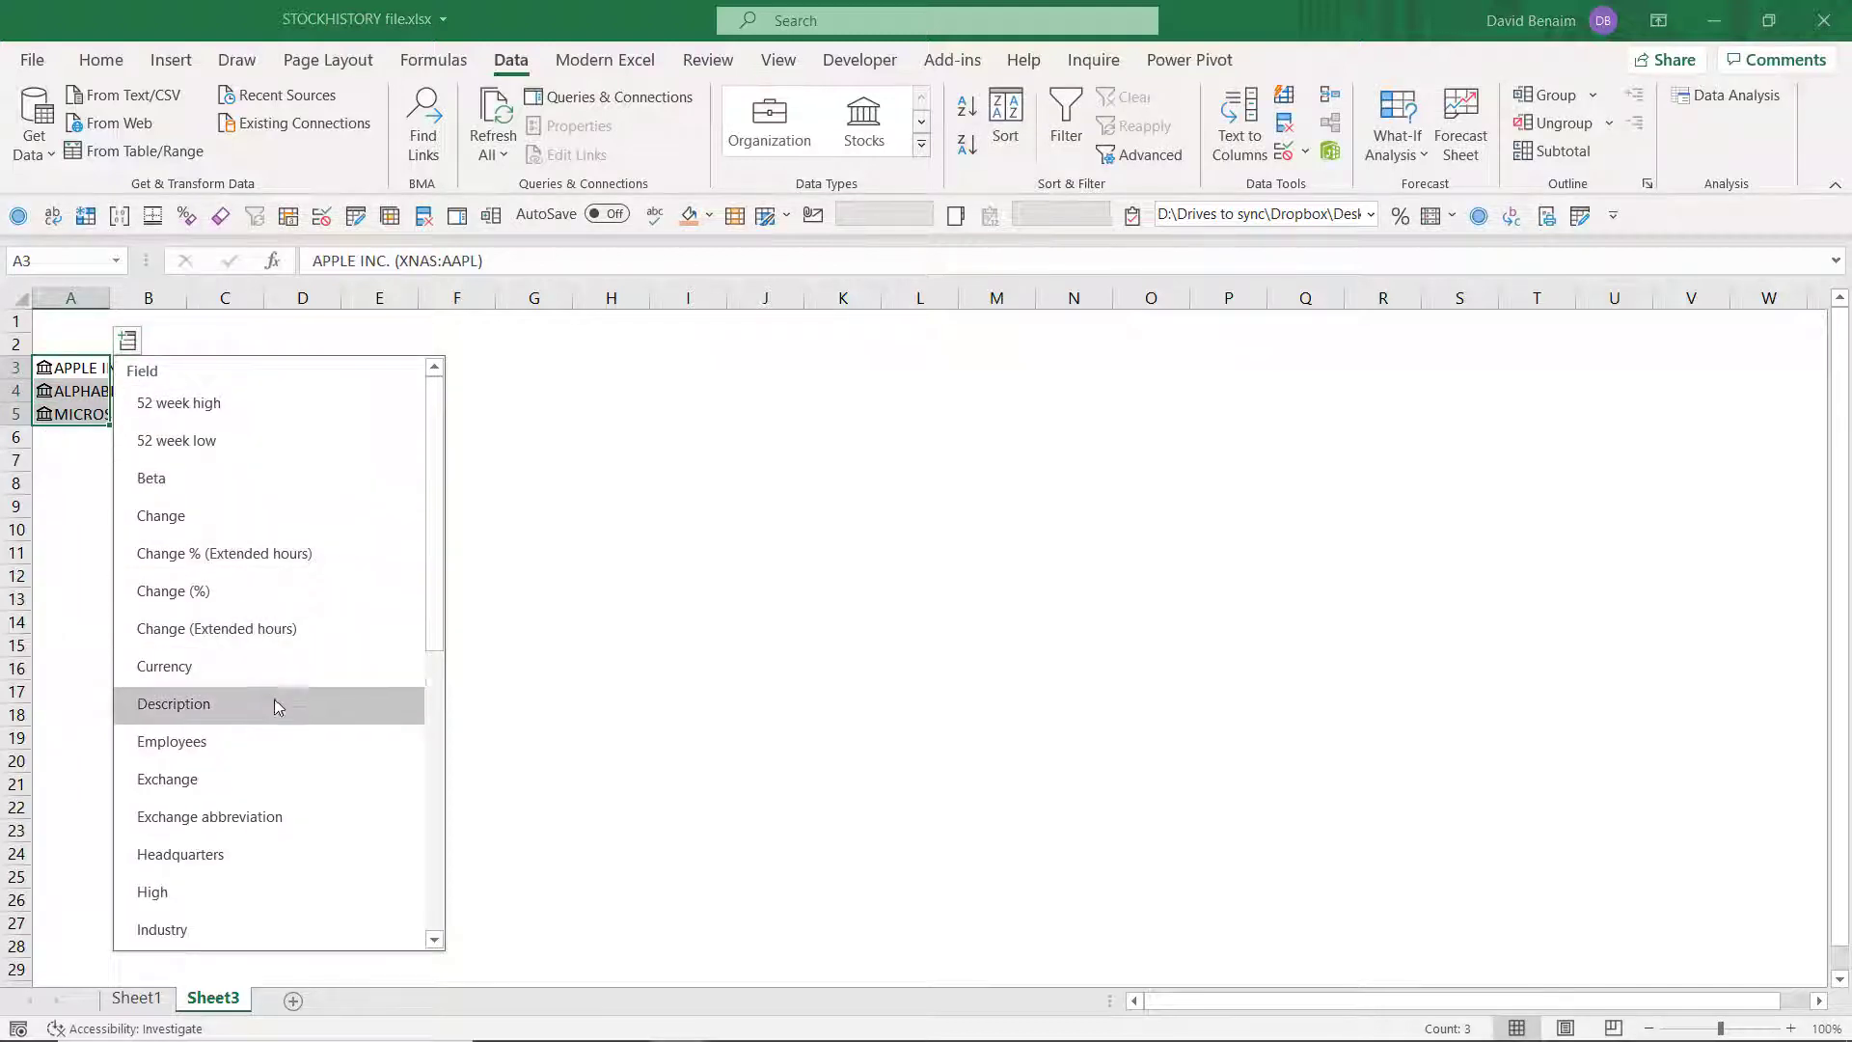
scroll(273, 703, down, 5)
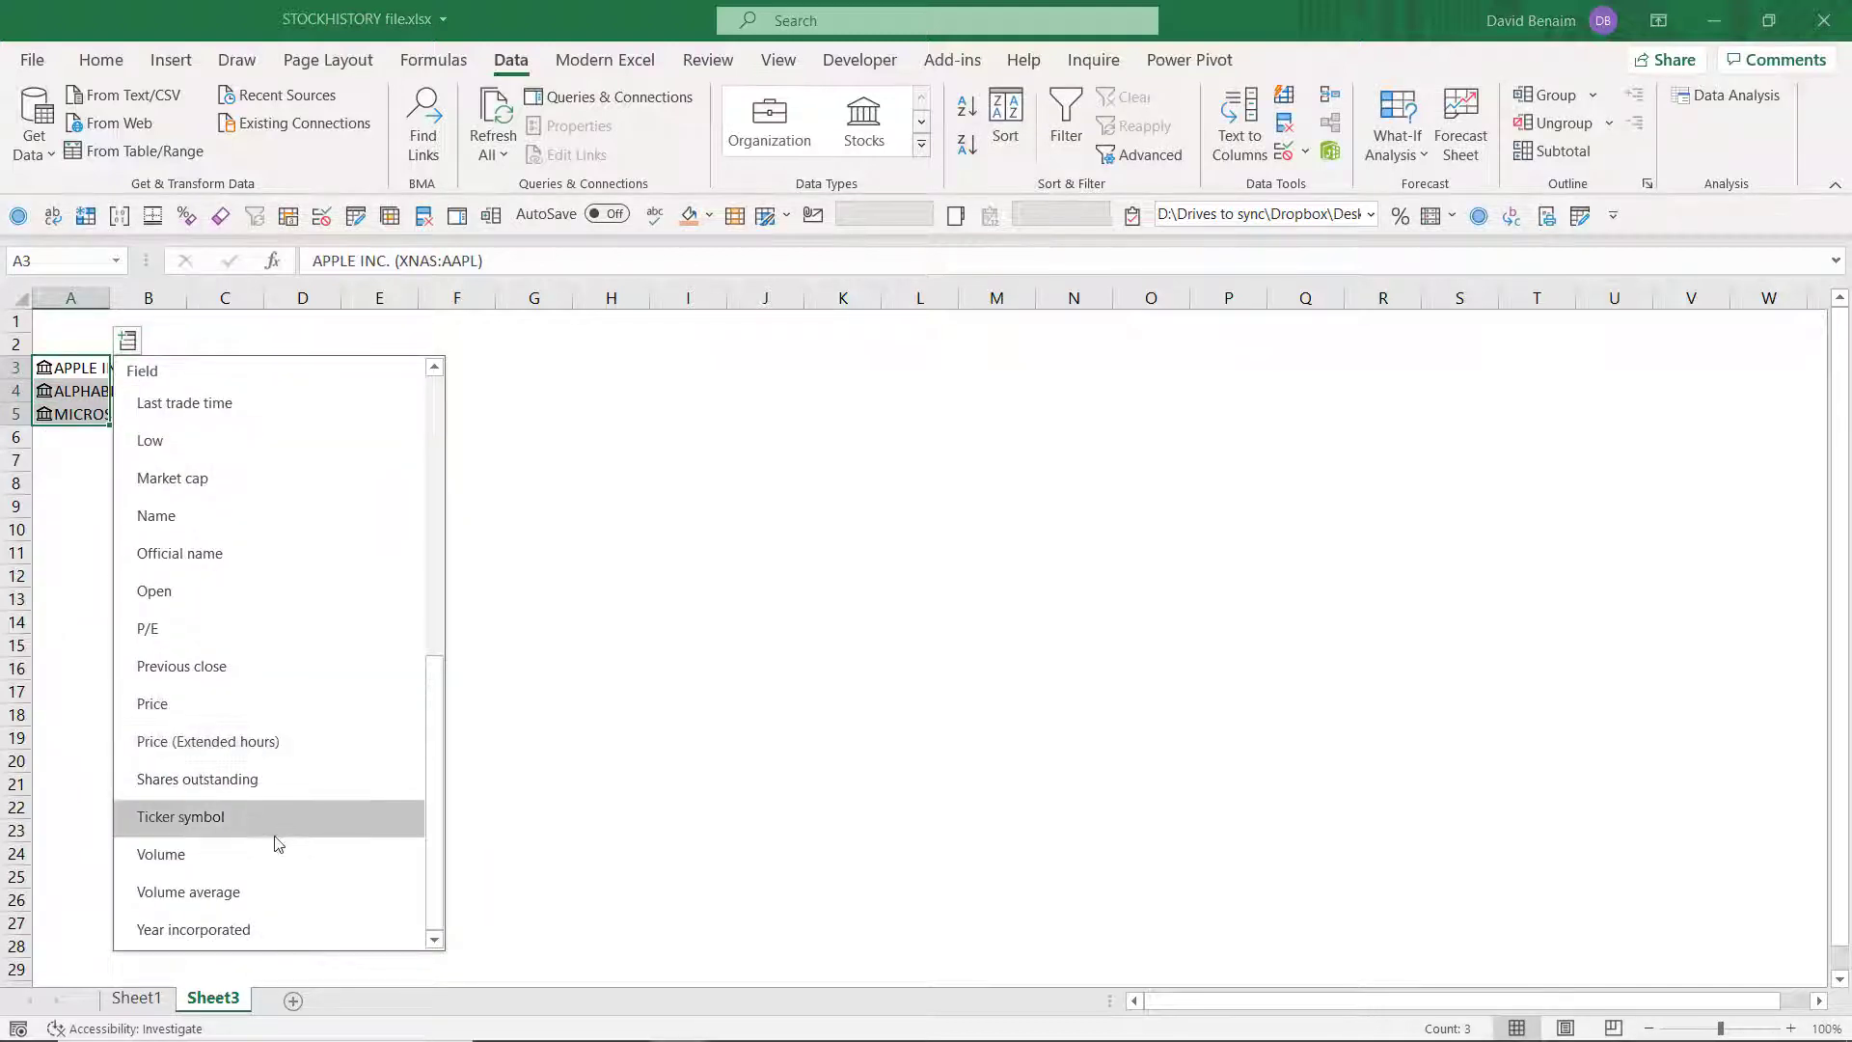
click(265, 706)
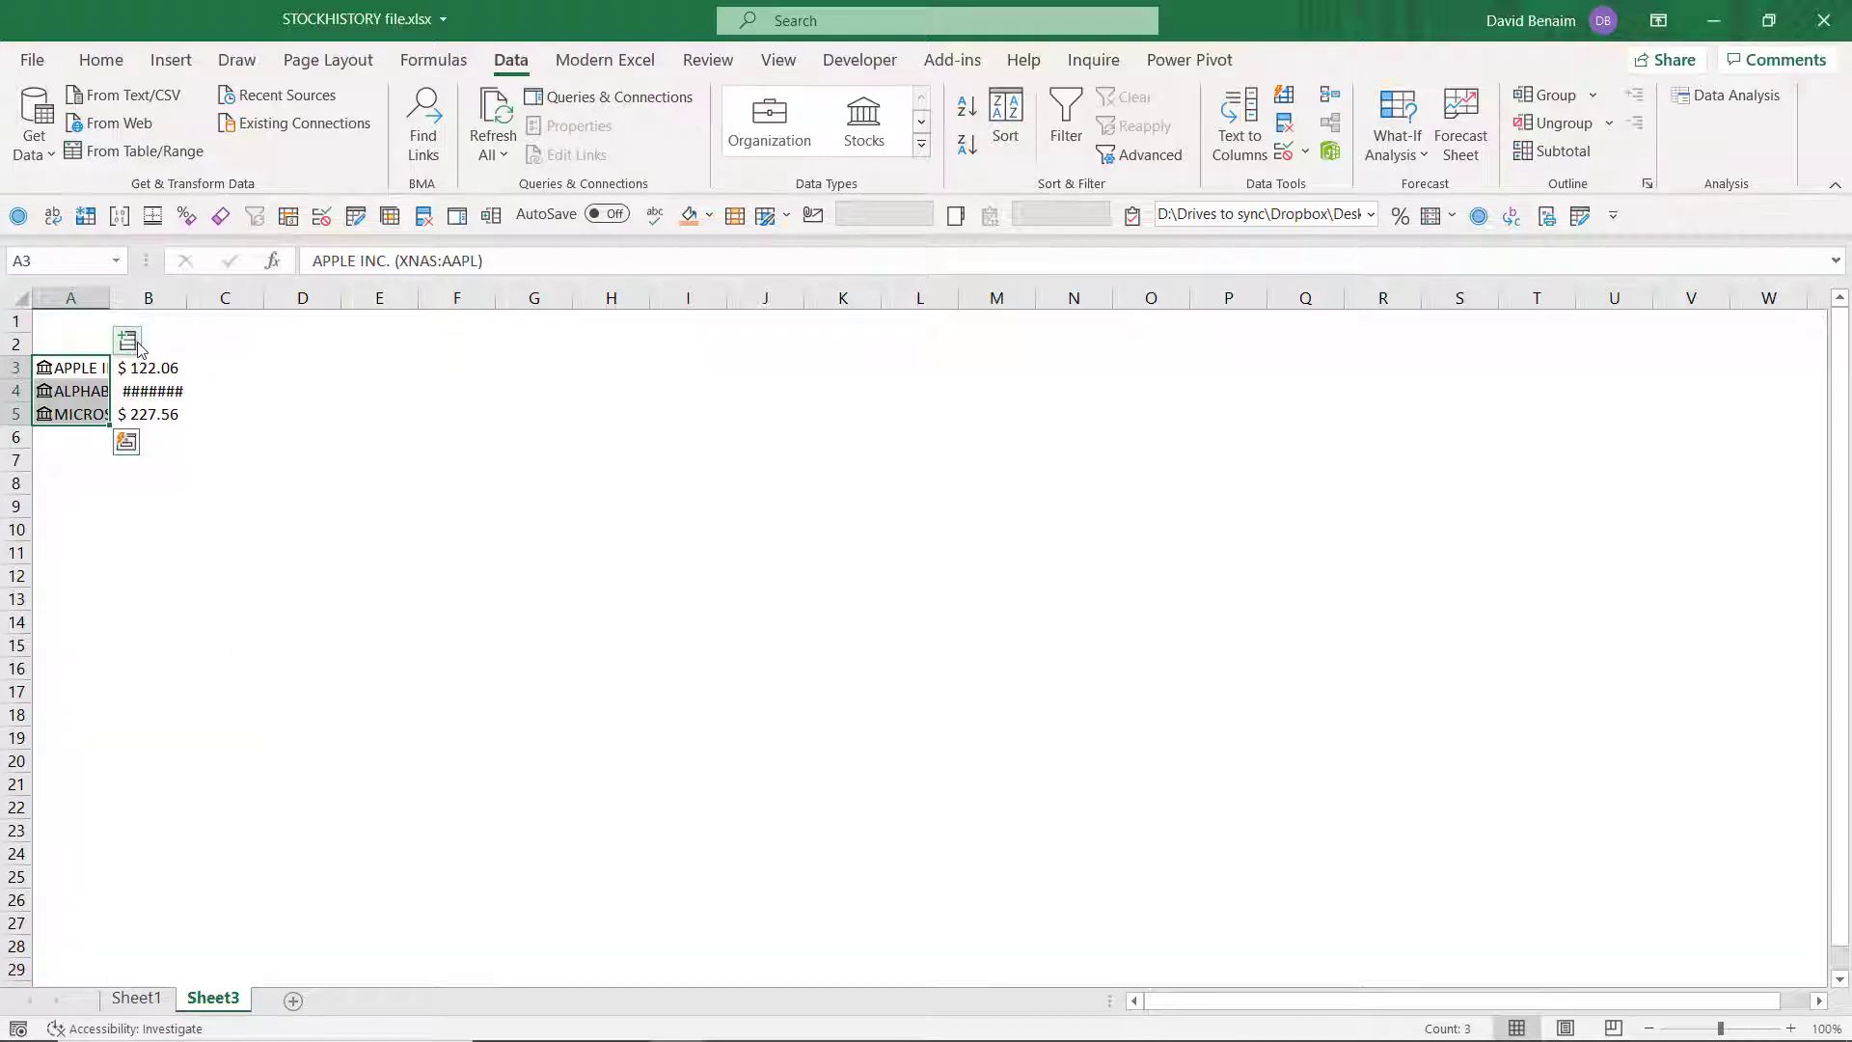
click(128, 339)
scroll(266, 707, up, 4)
click(262, 403)
Step: Autofit columns B and C so every value displays fully
drag(147, 289, 242, 297)
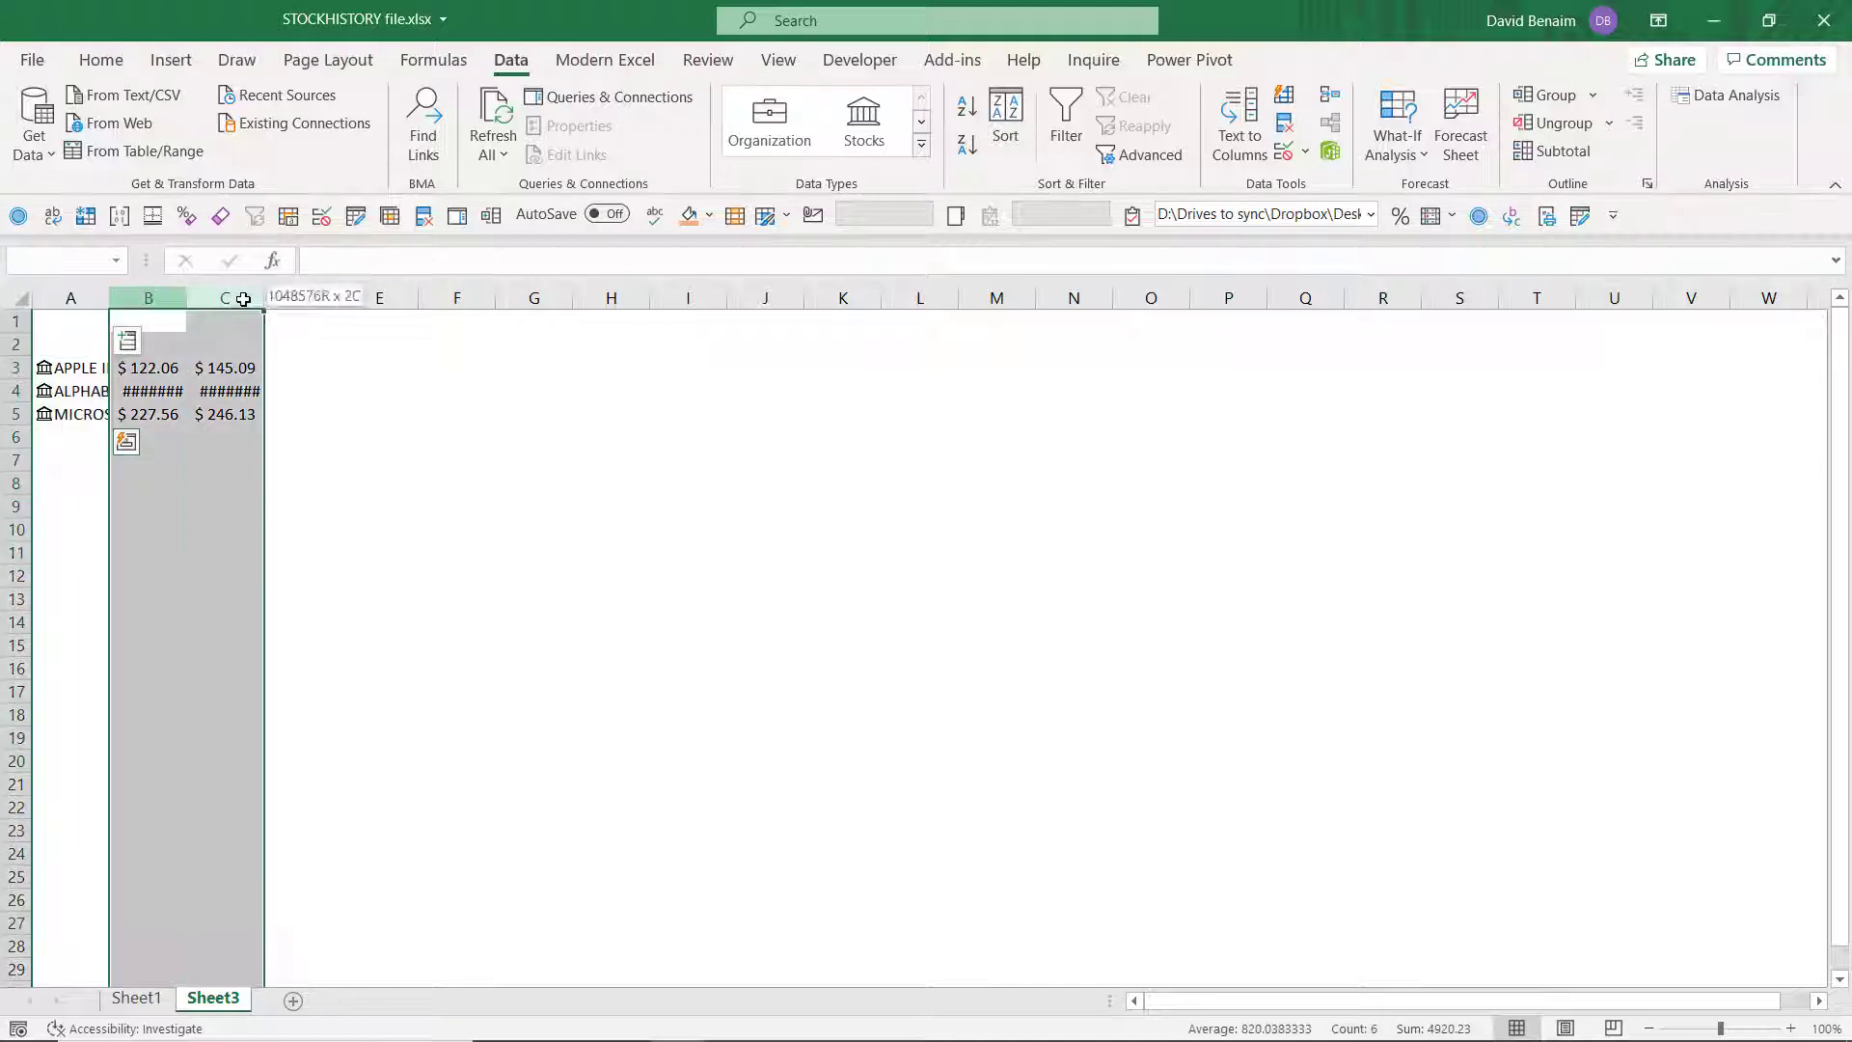
double_click(263, 297)
click(244, 391)
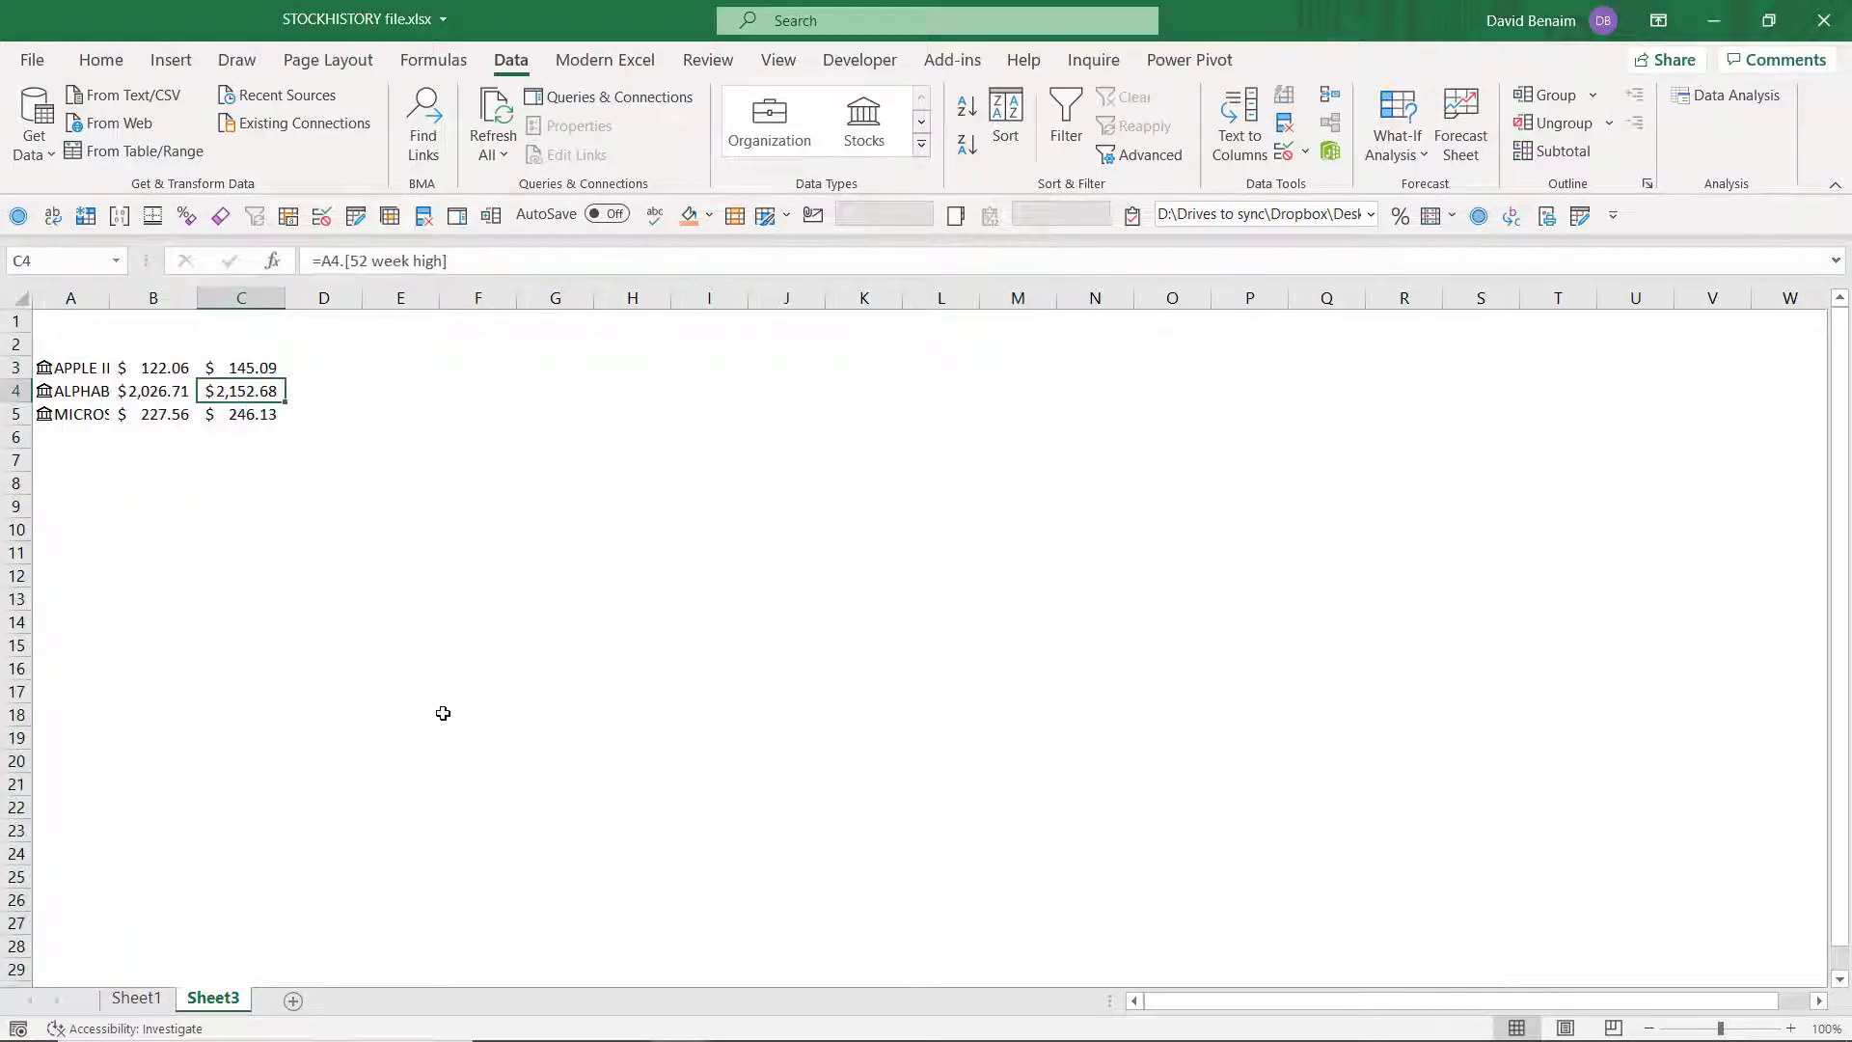
click(494, 367)
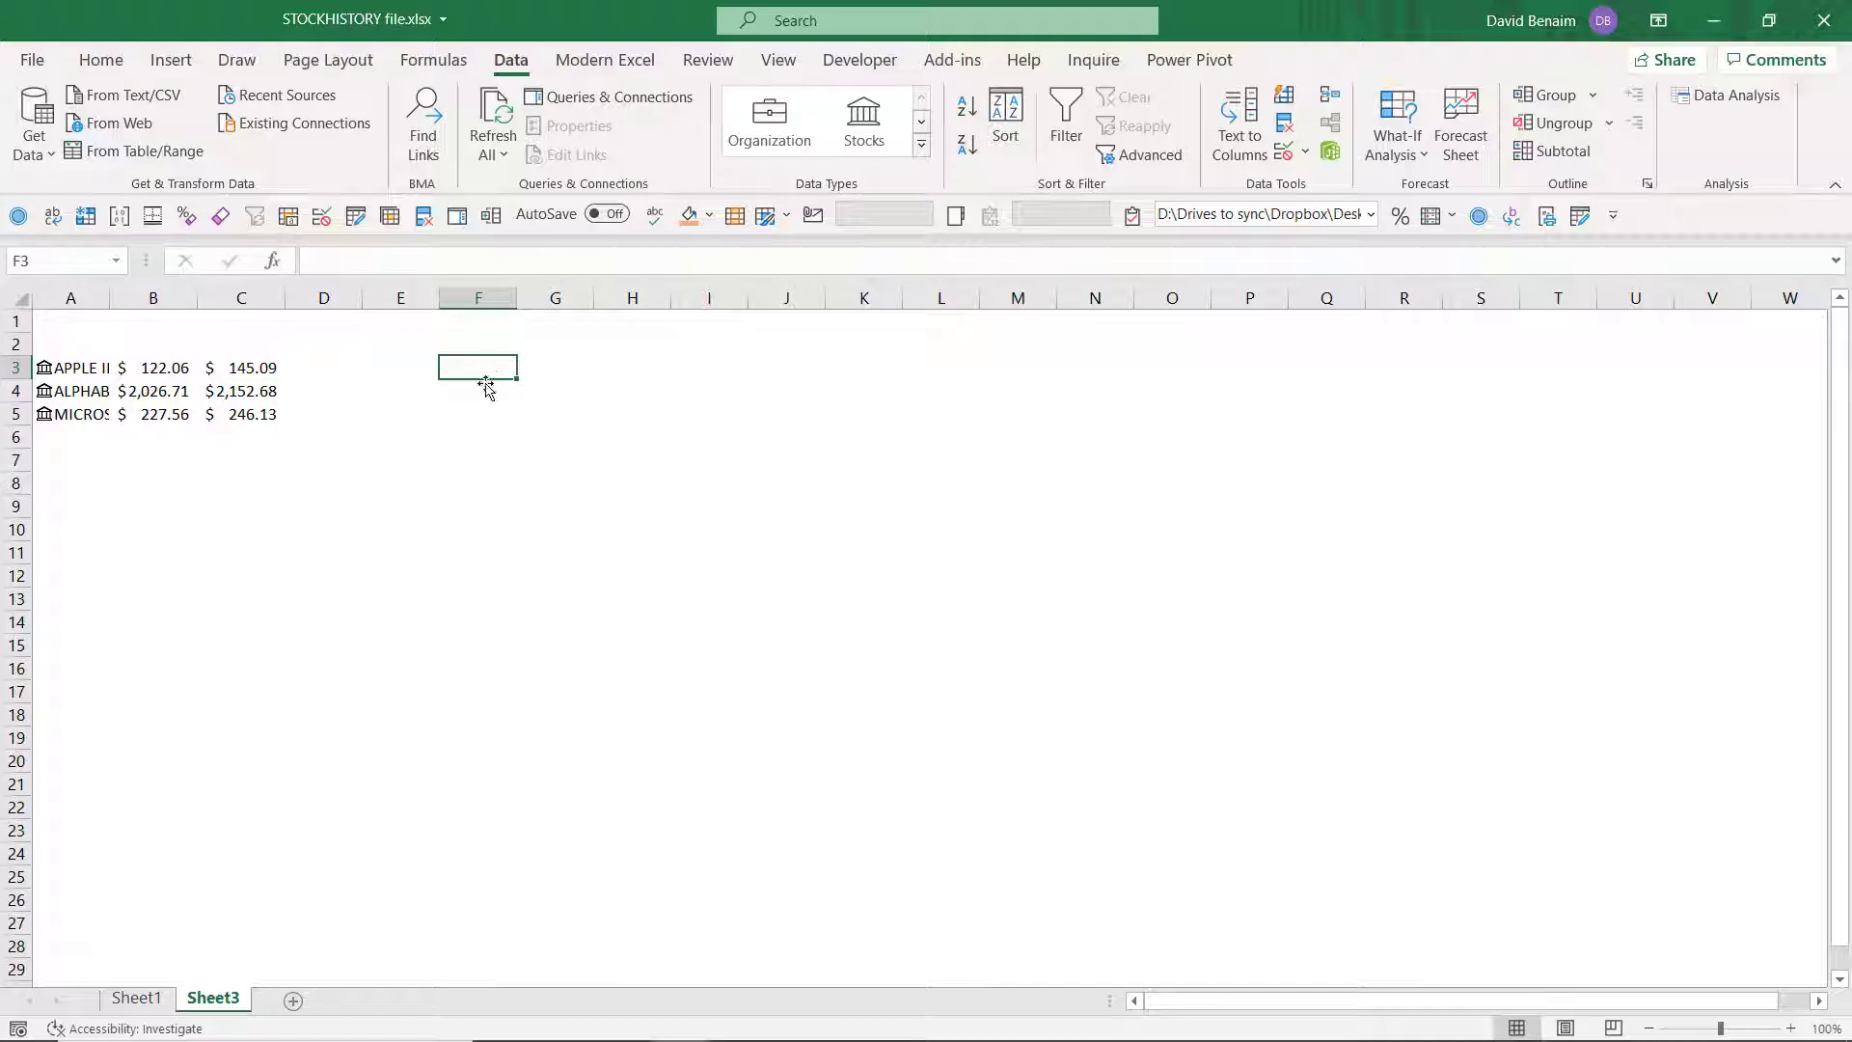
click(922, 145)
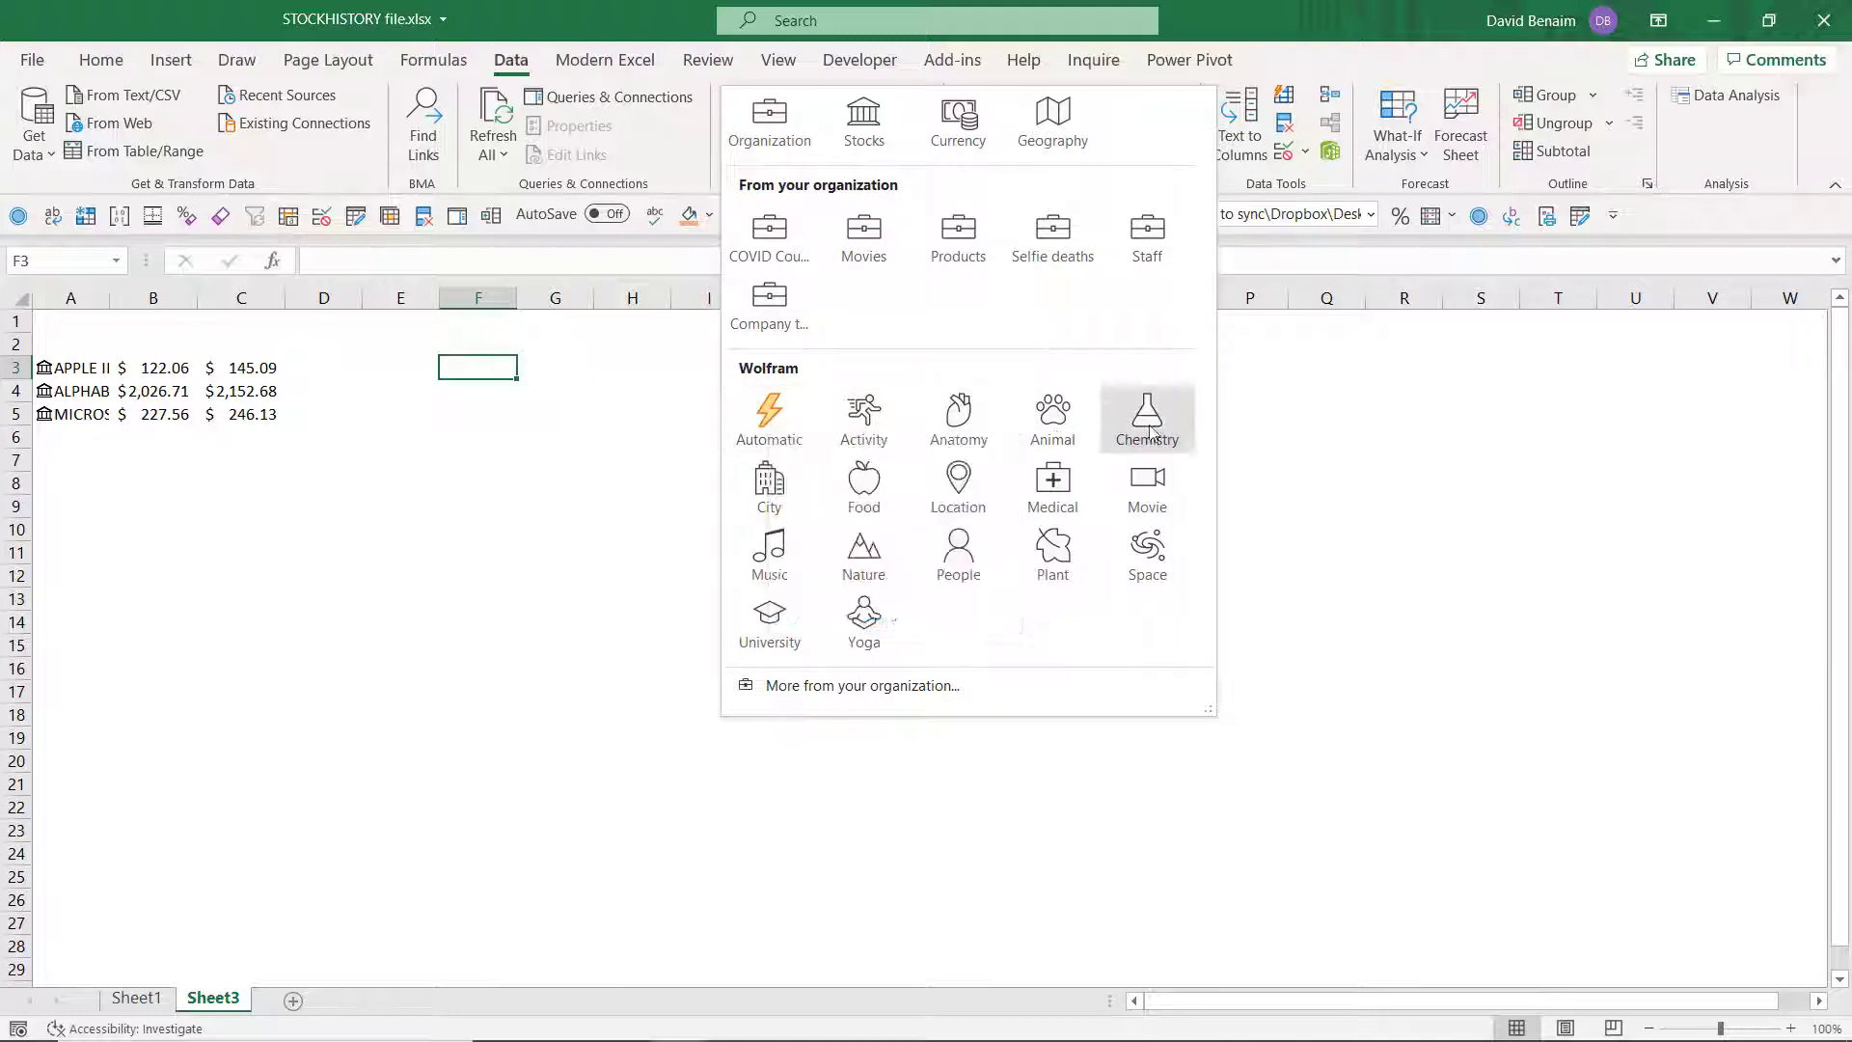
click(165, 510)
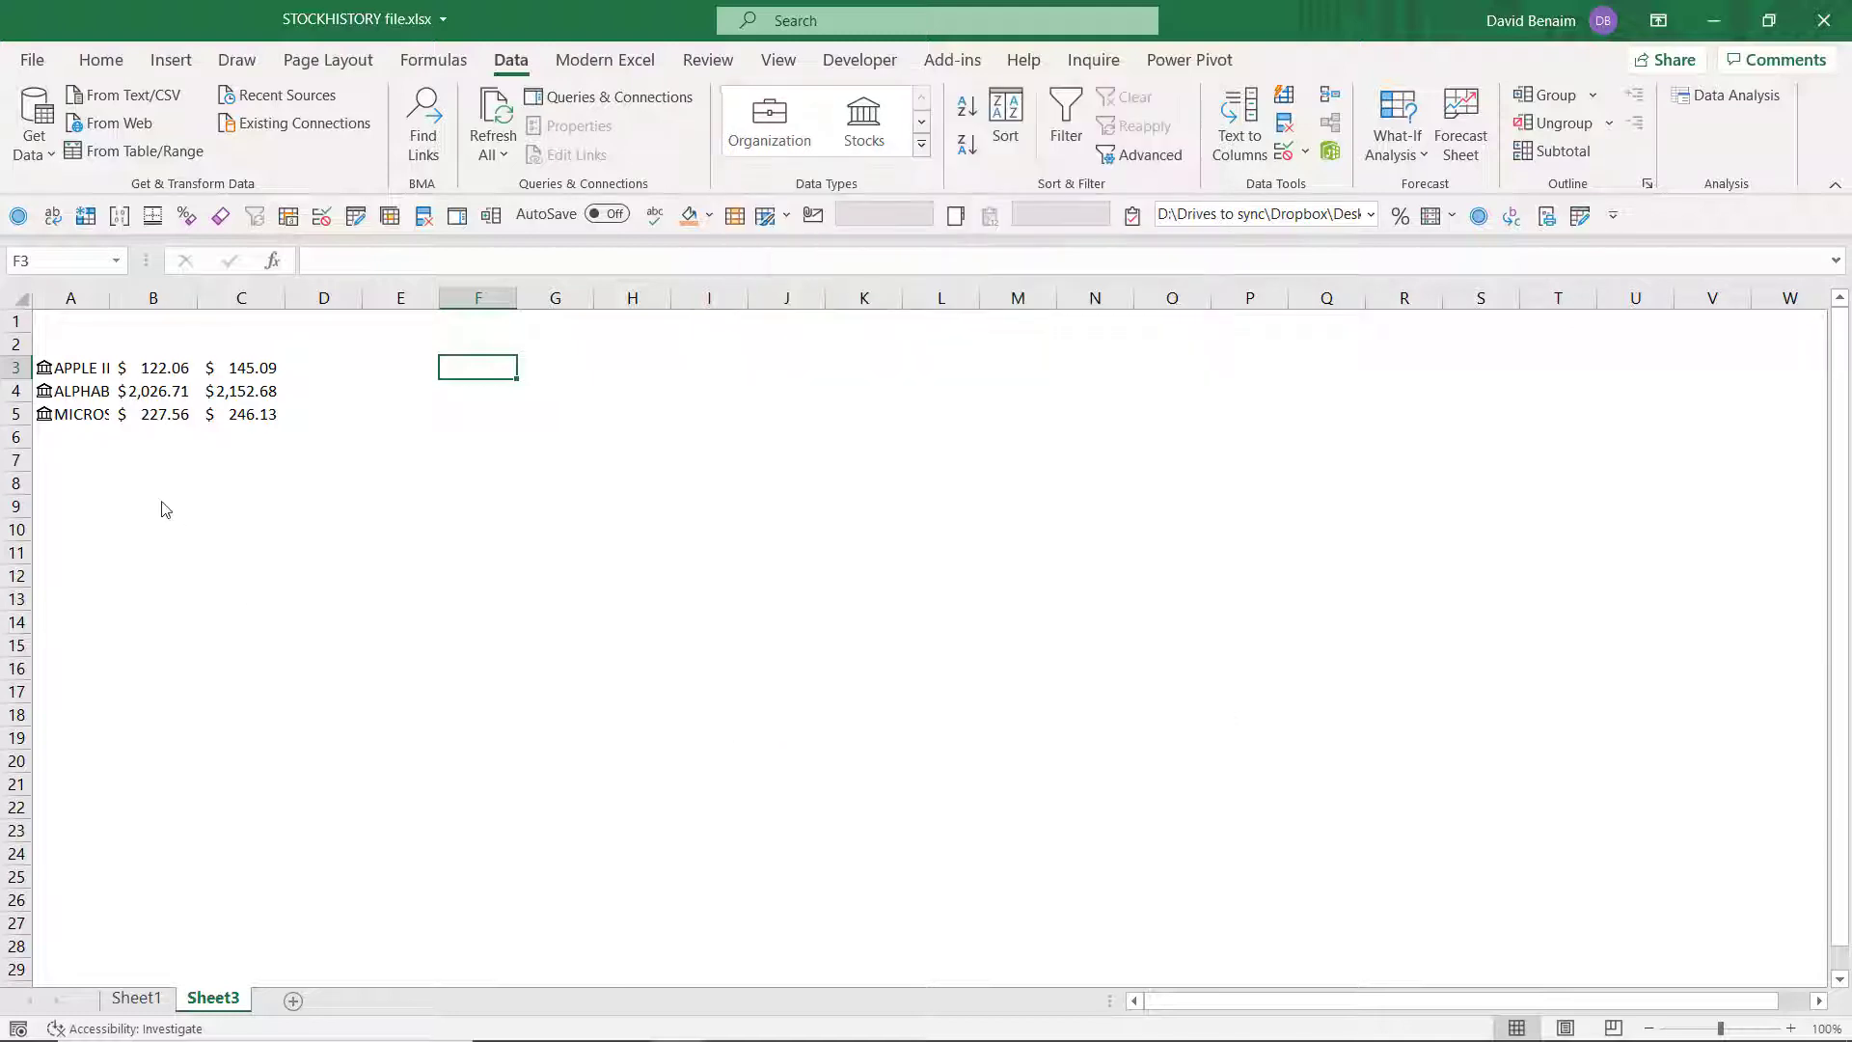
click(182, 500)
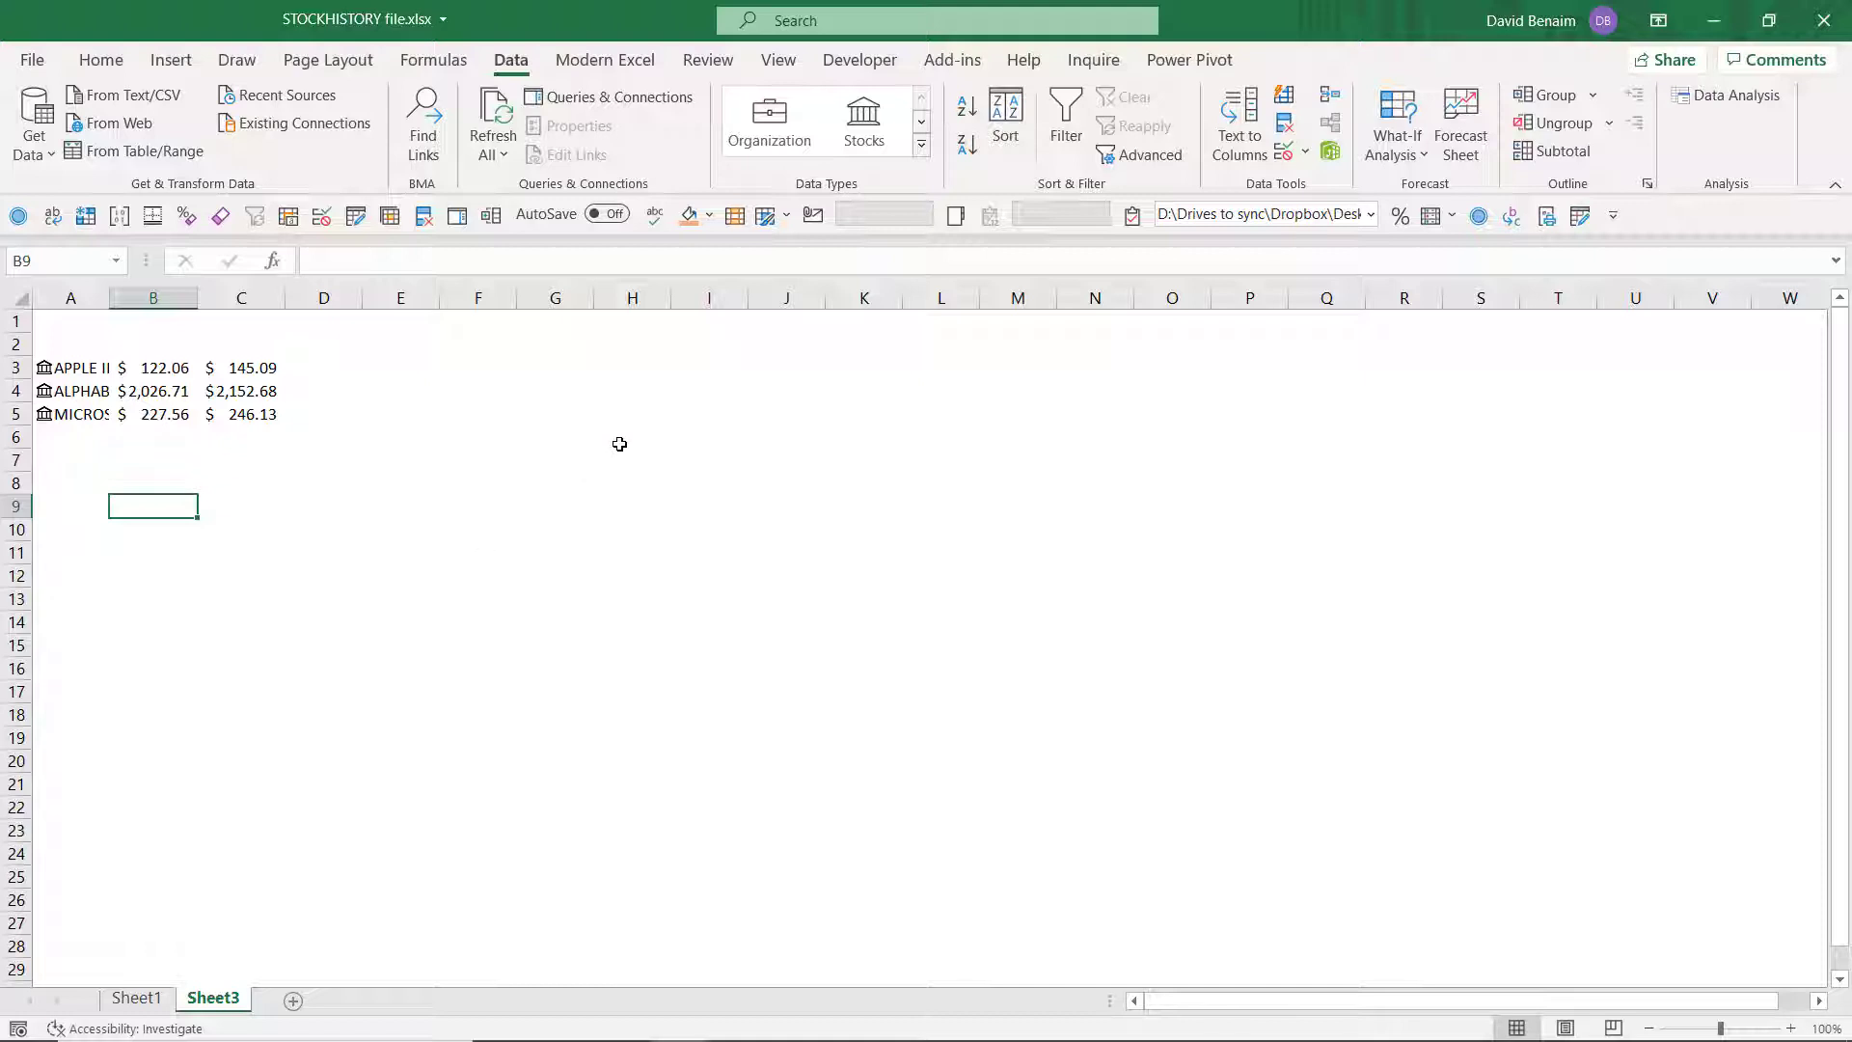
key(ctrl+Up)
key(ctrl+Up)
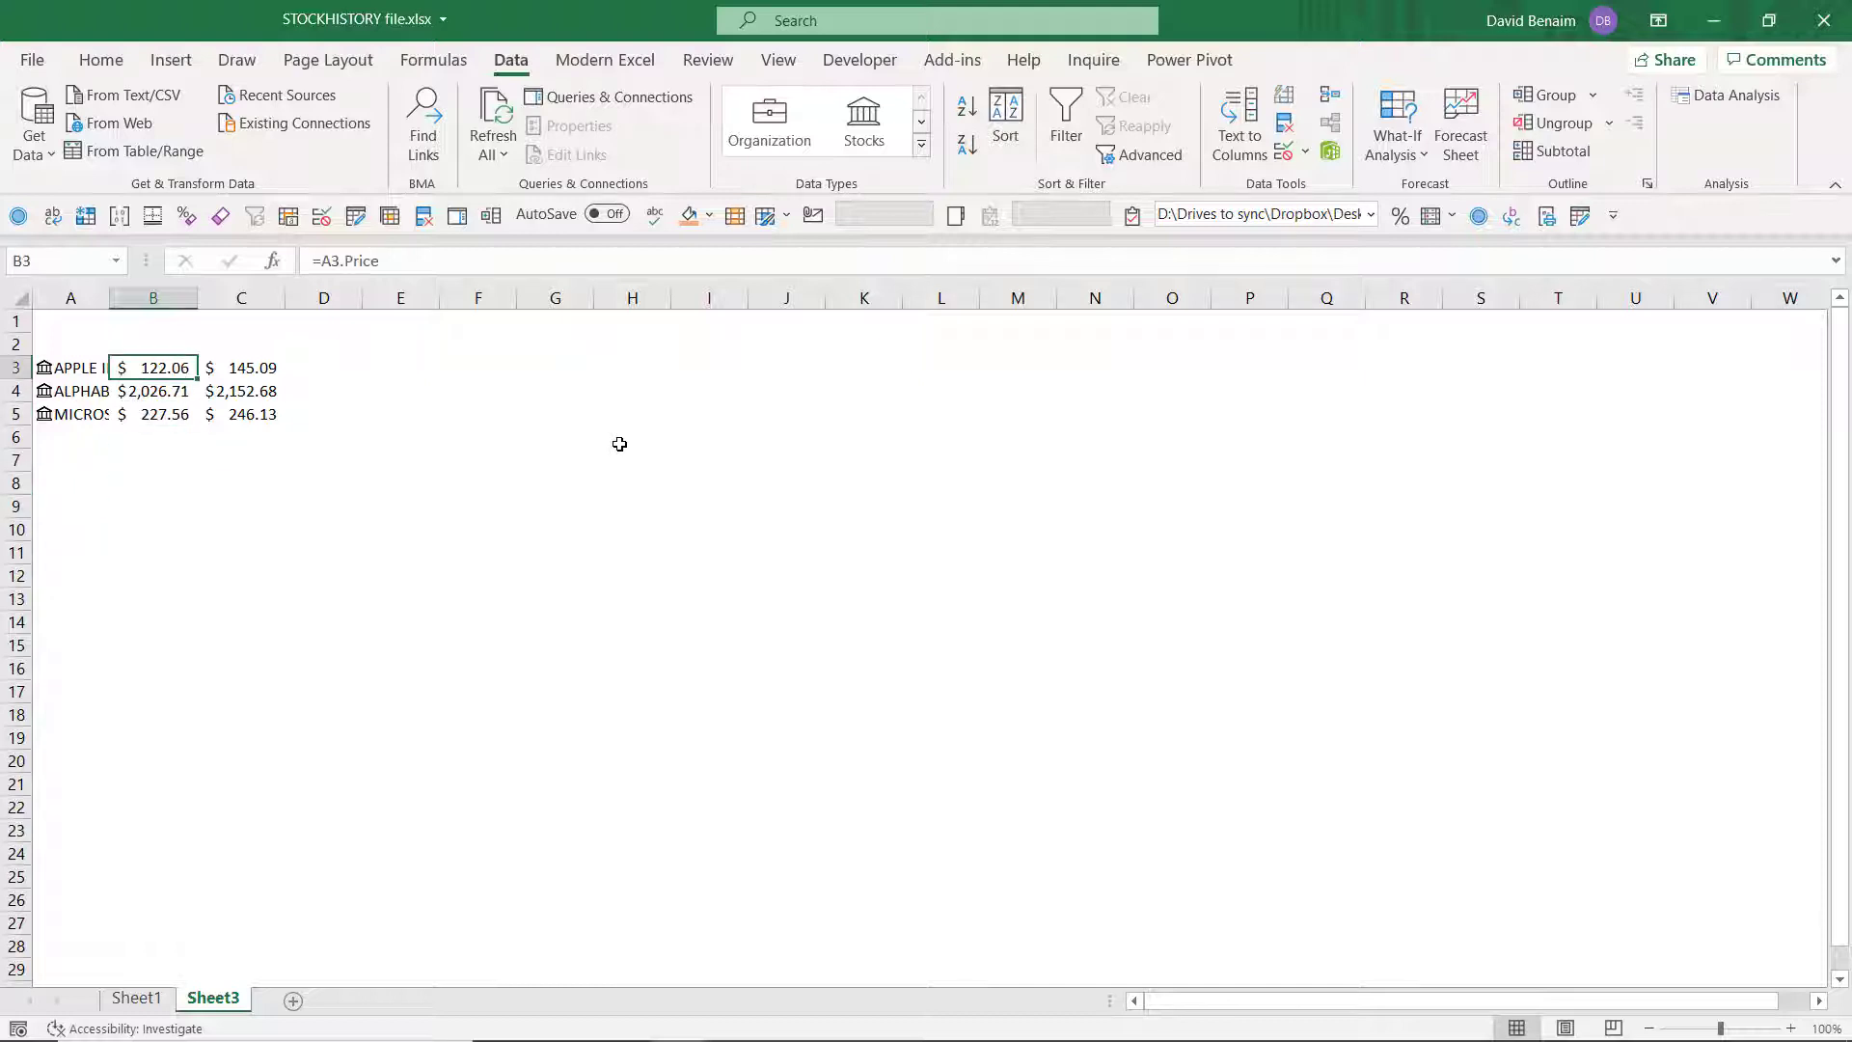
key(Left)
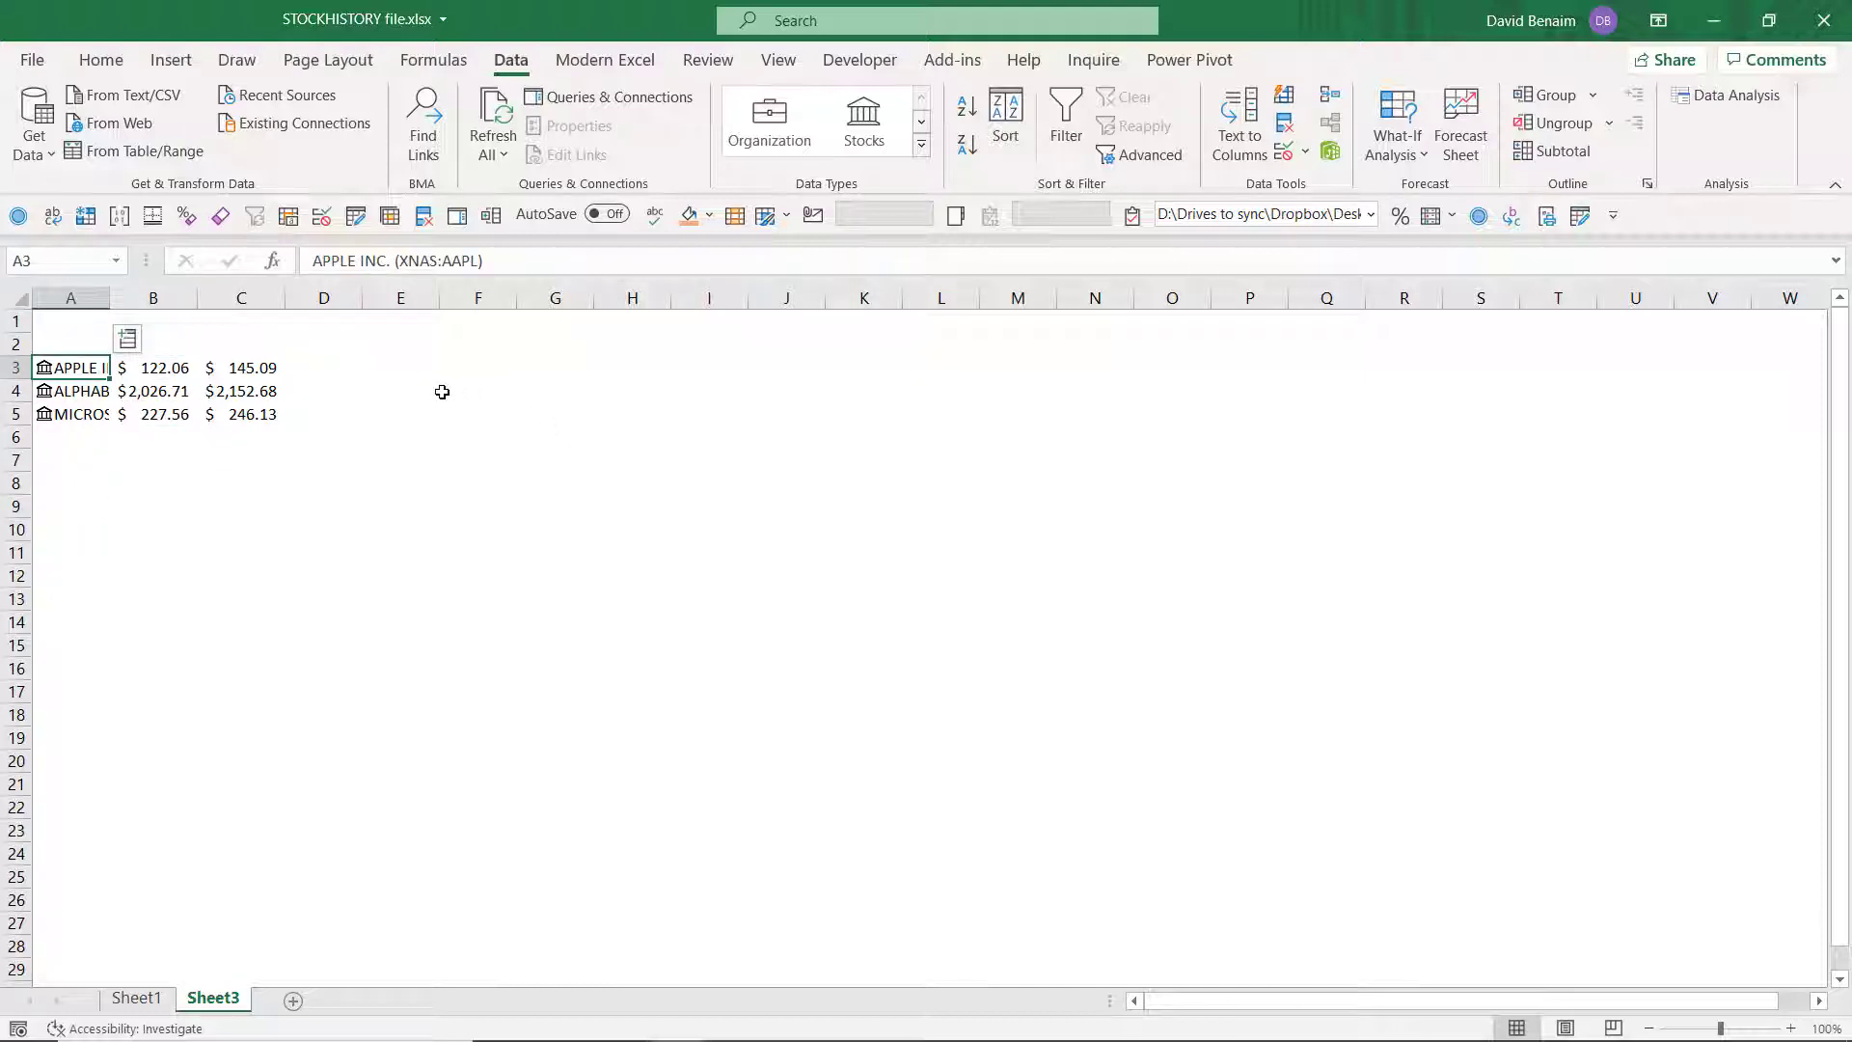
click(43, 371)
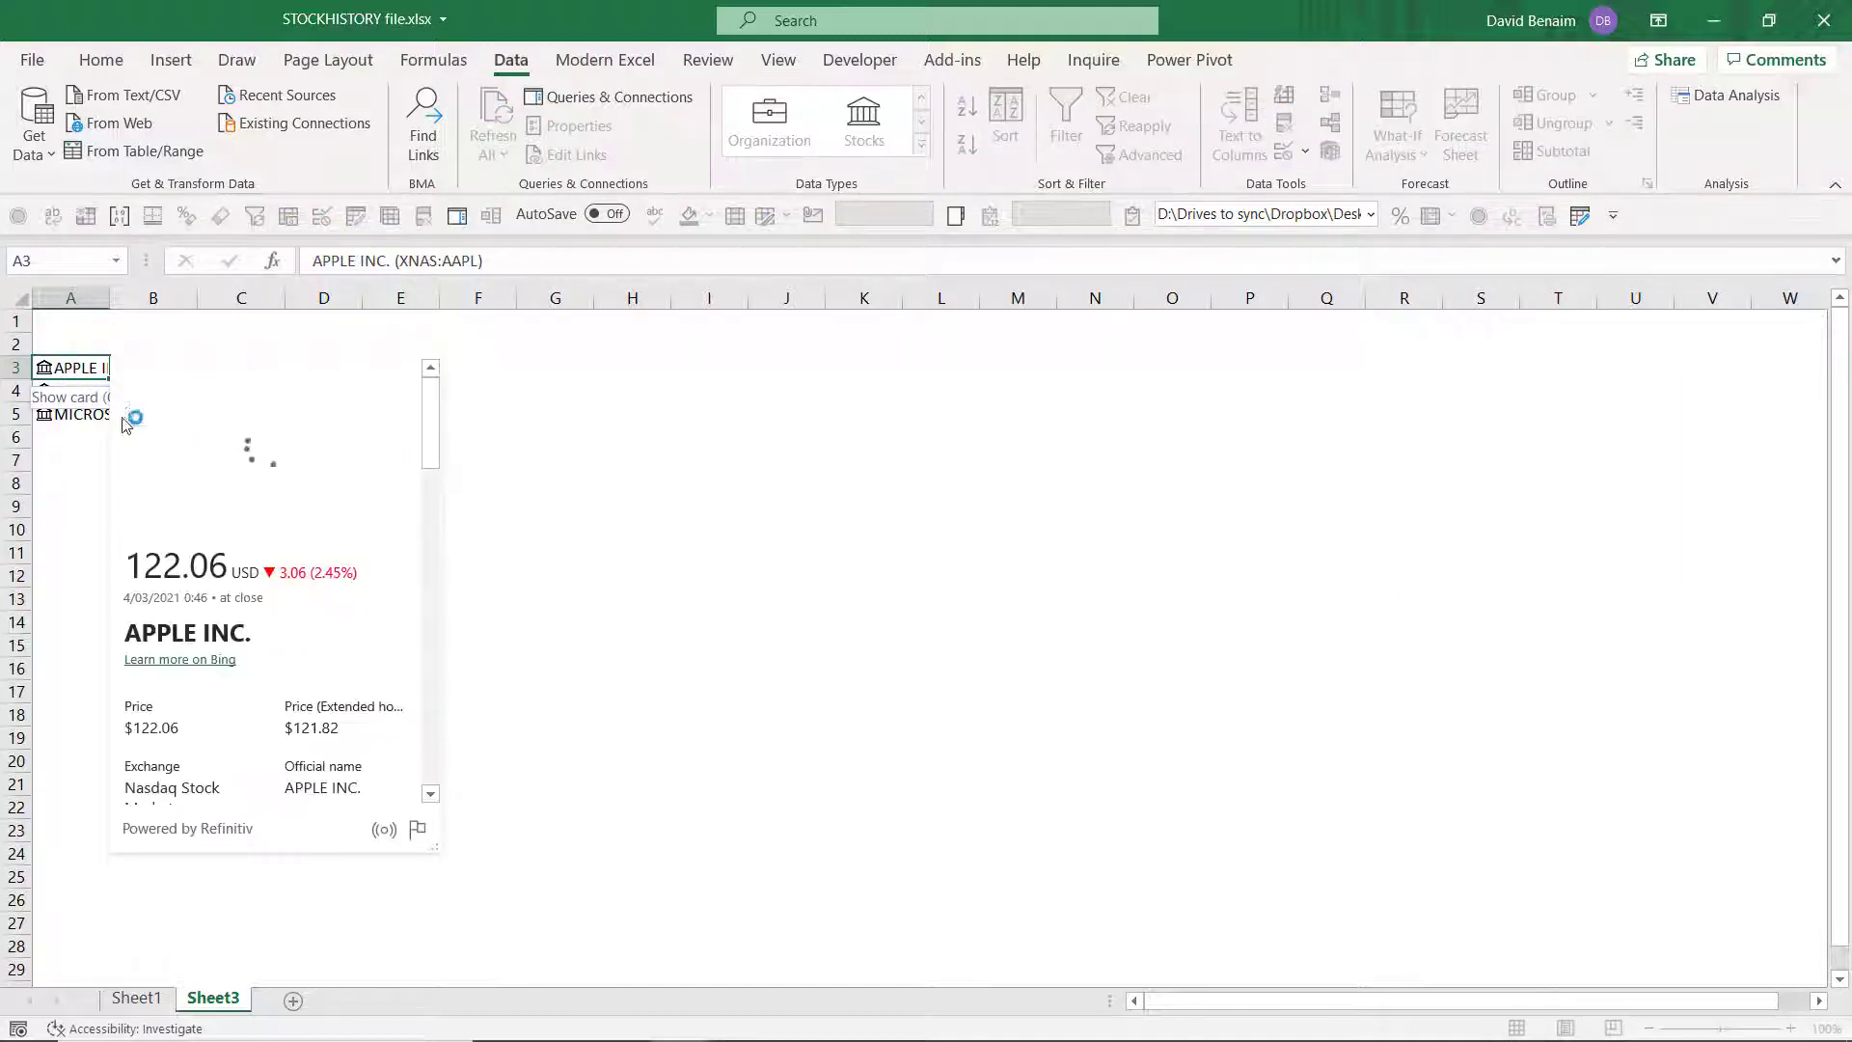
key(Escape)
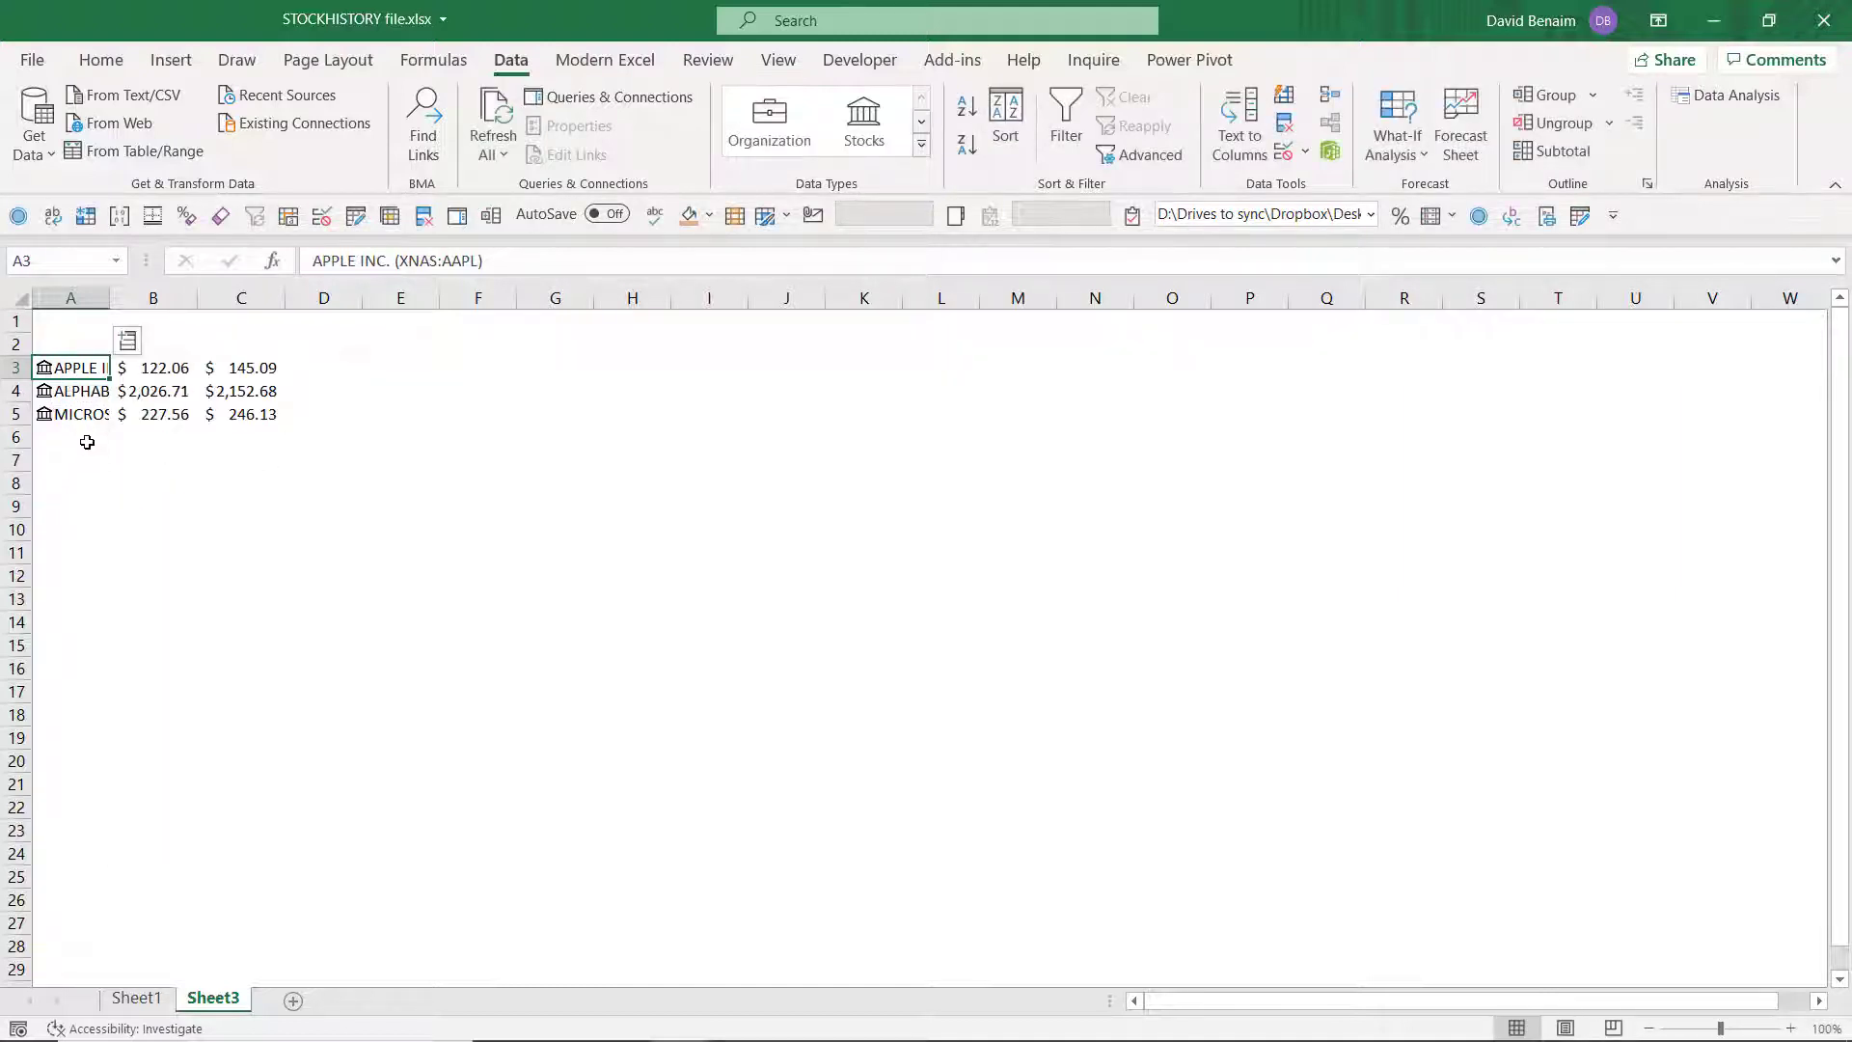
right_click(70, 362)
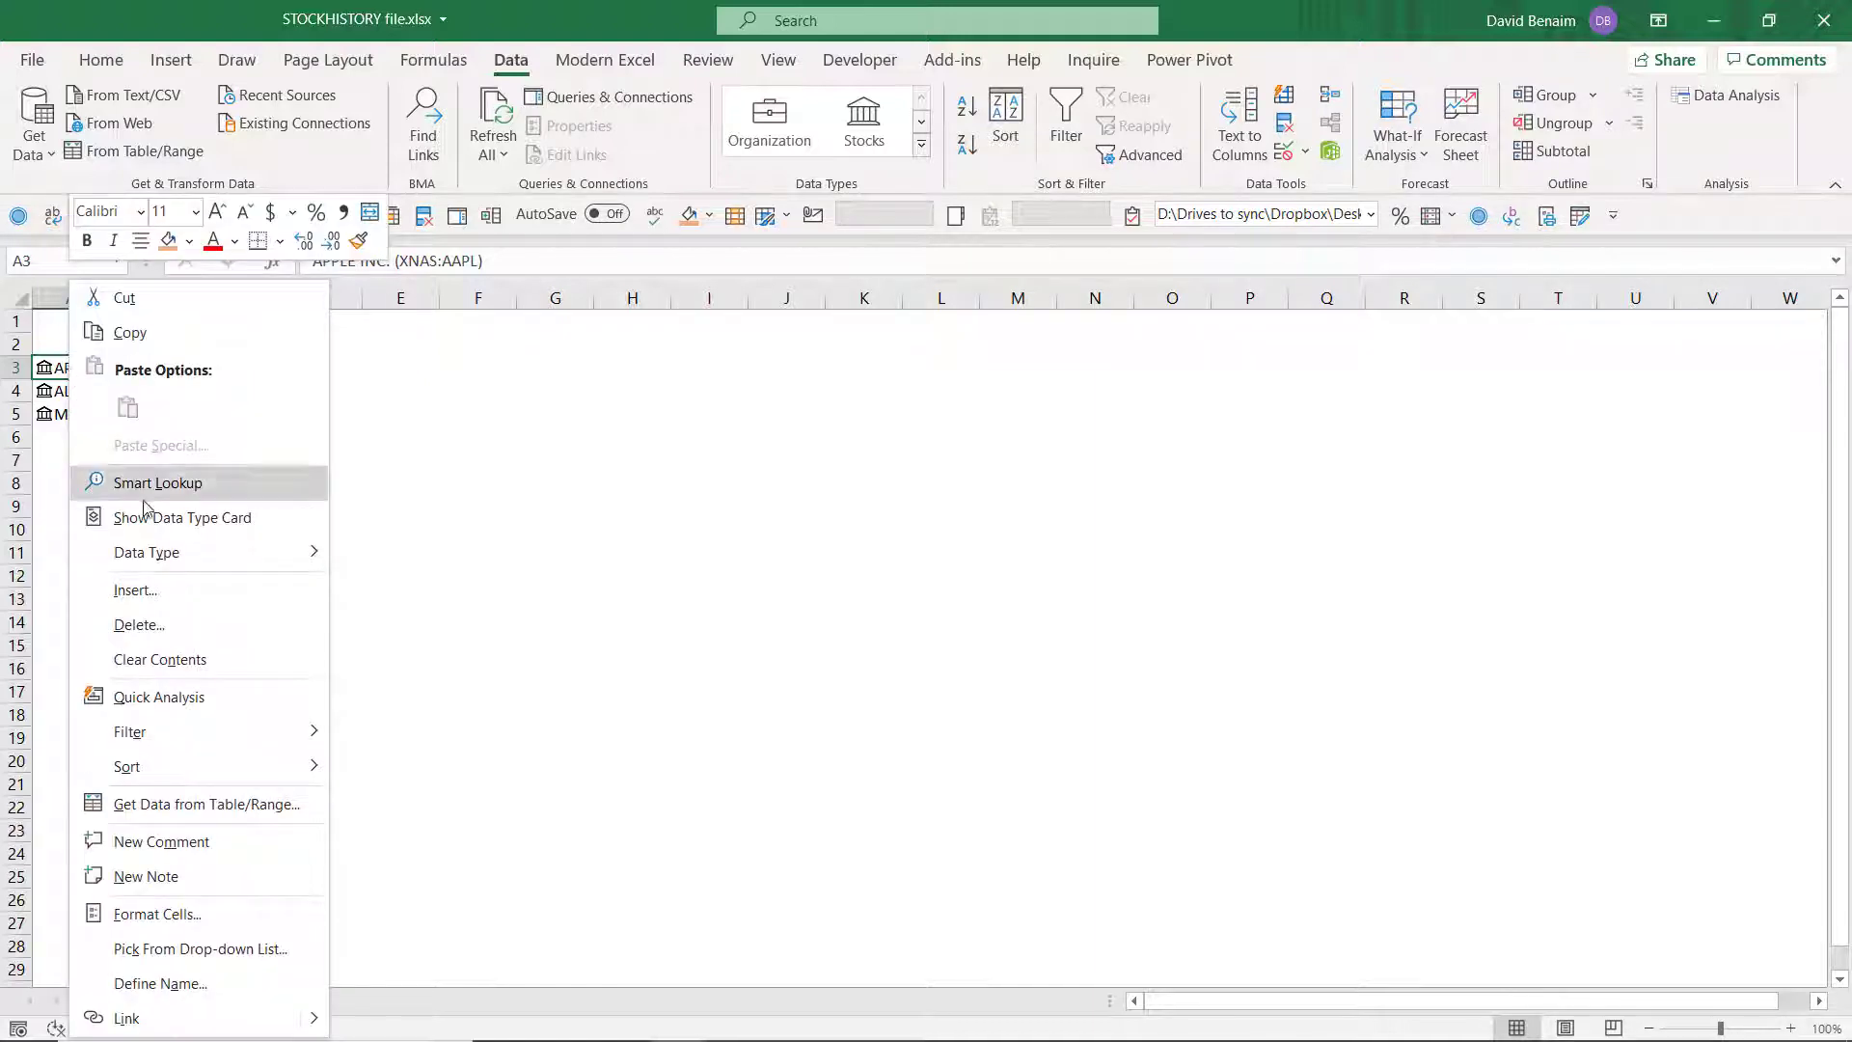
mouse_move(188, 550)
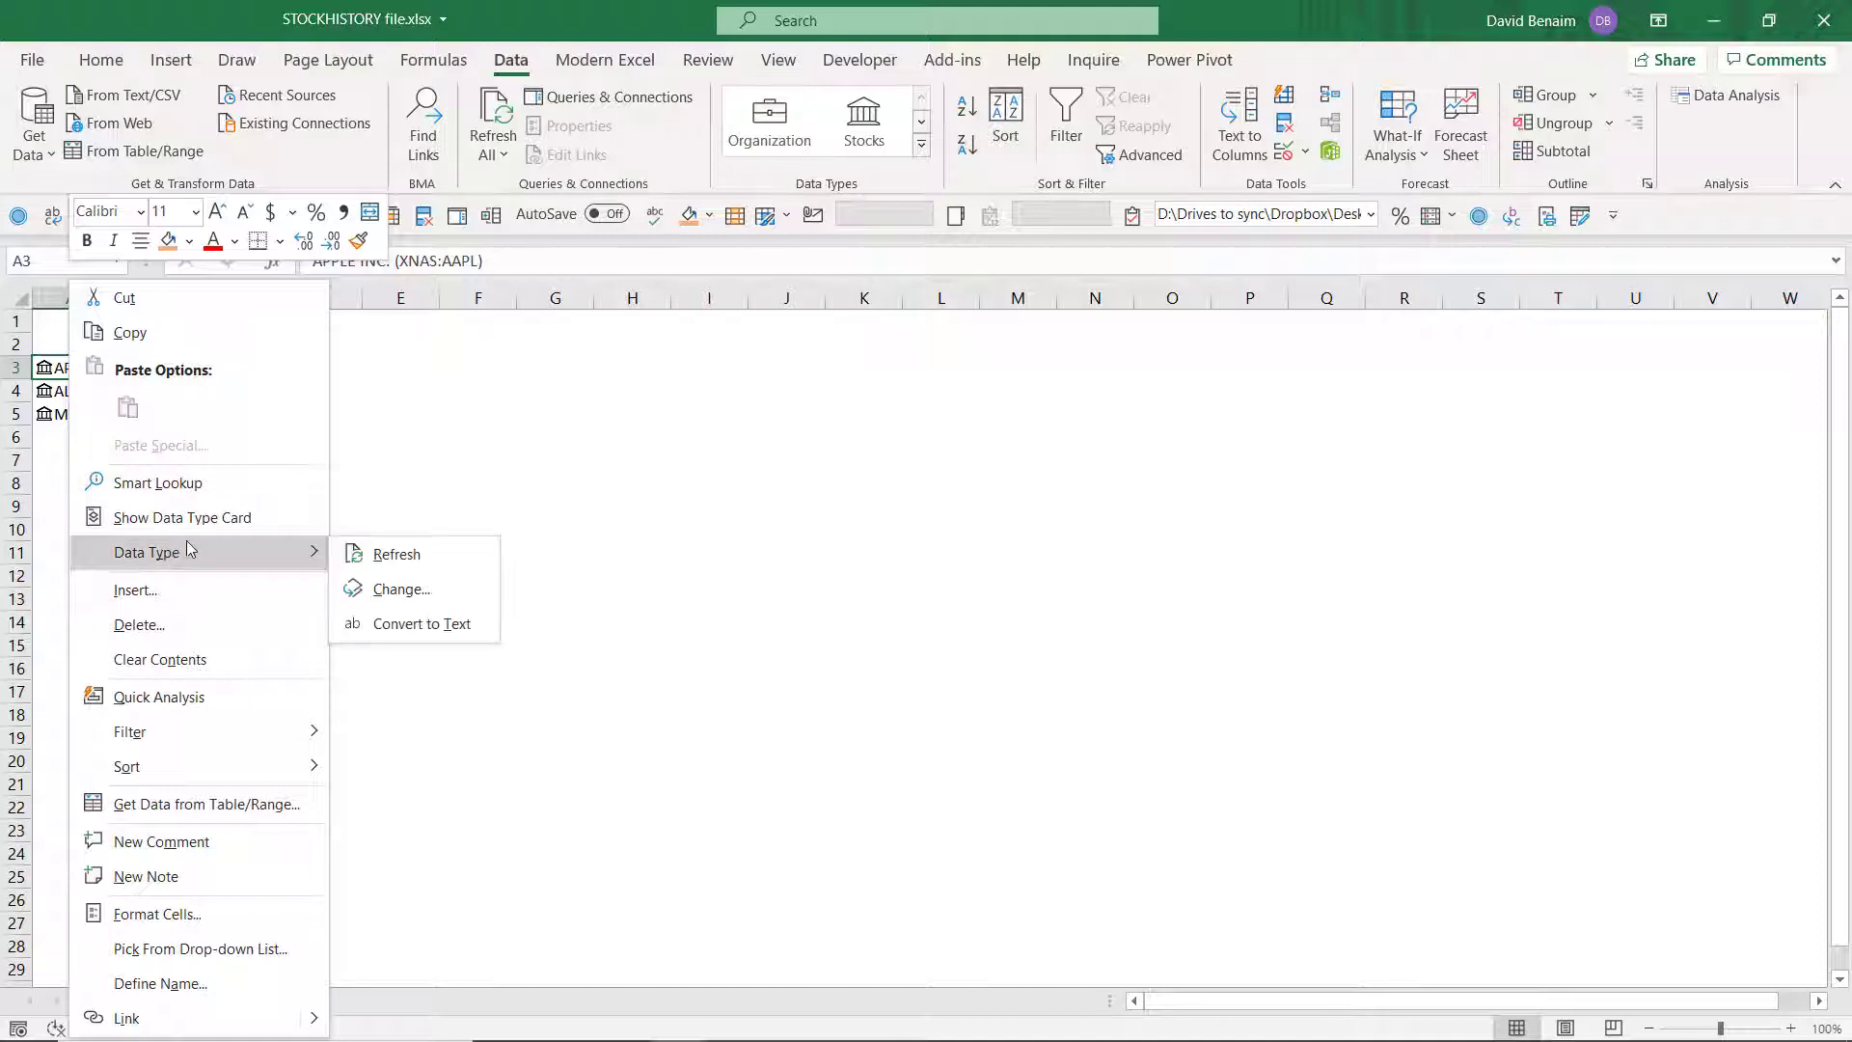
click(436, 594)
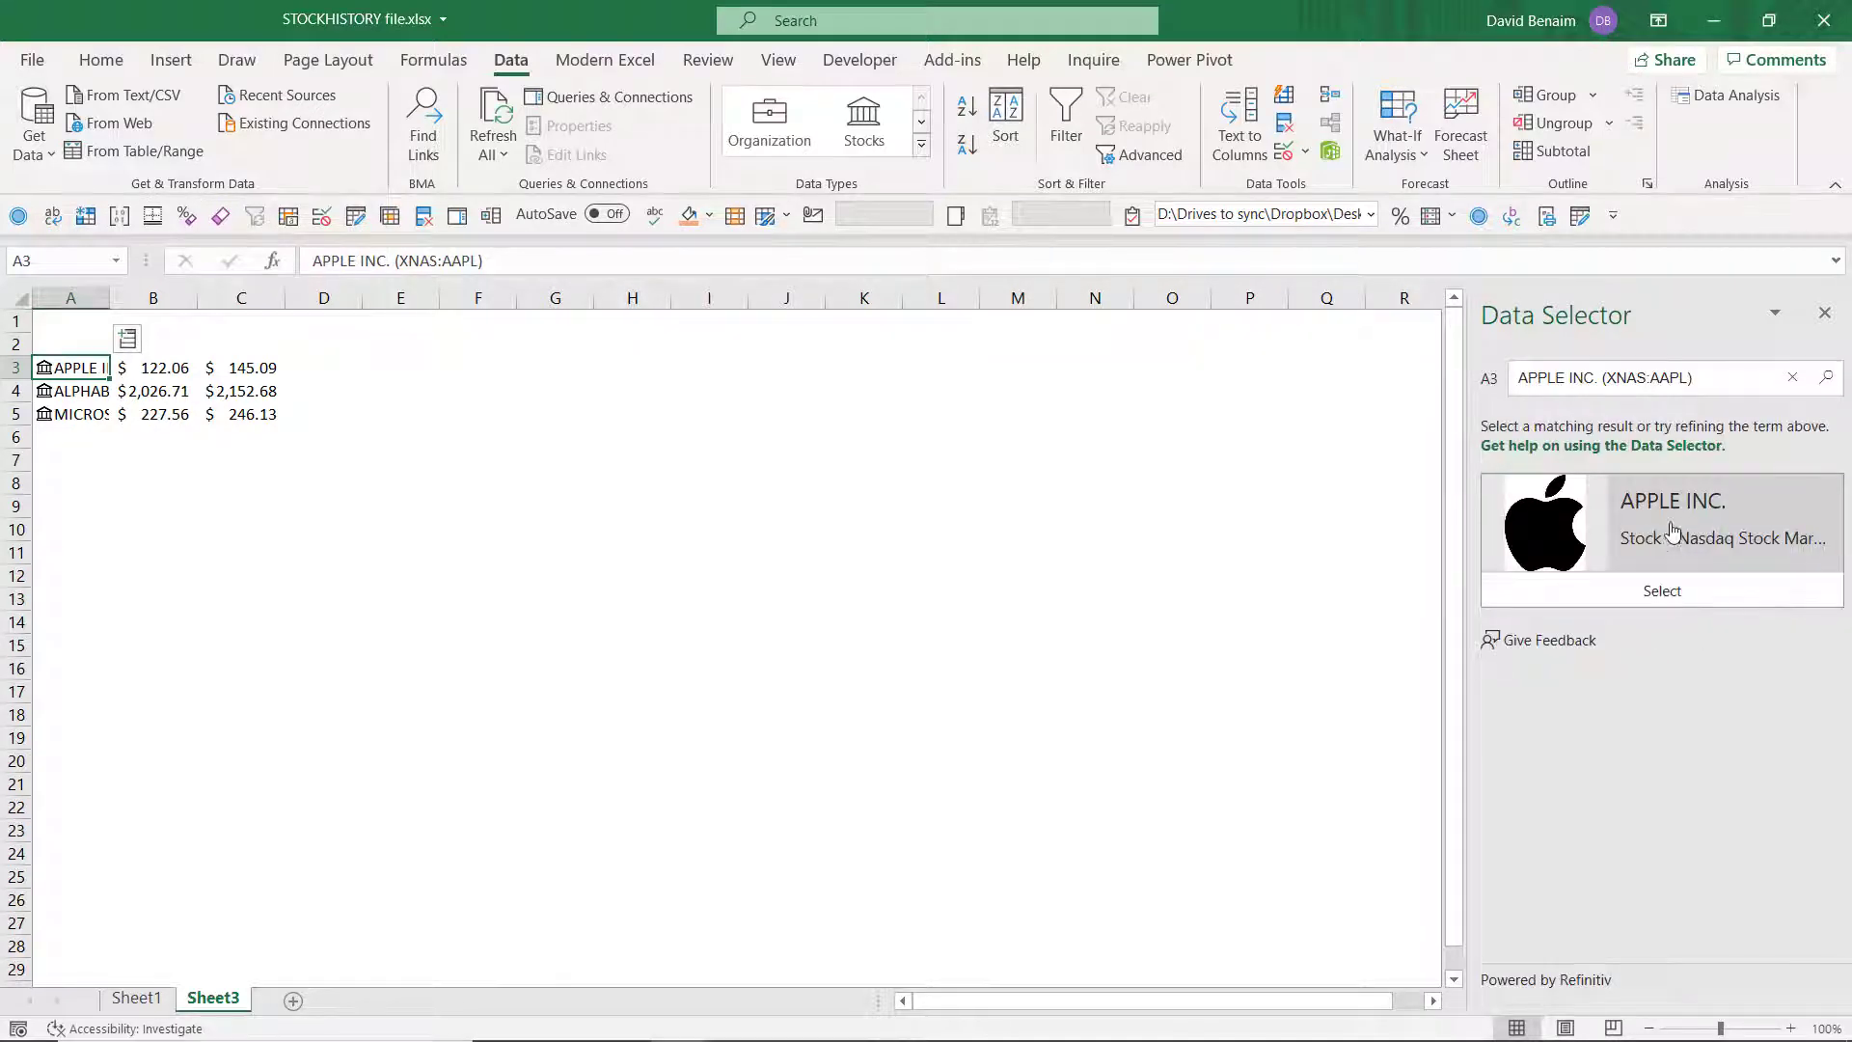
click(92, 437)
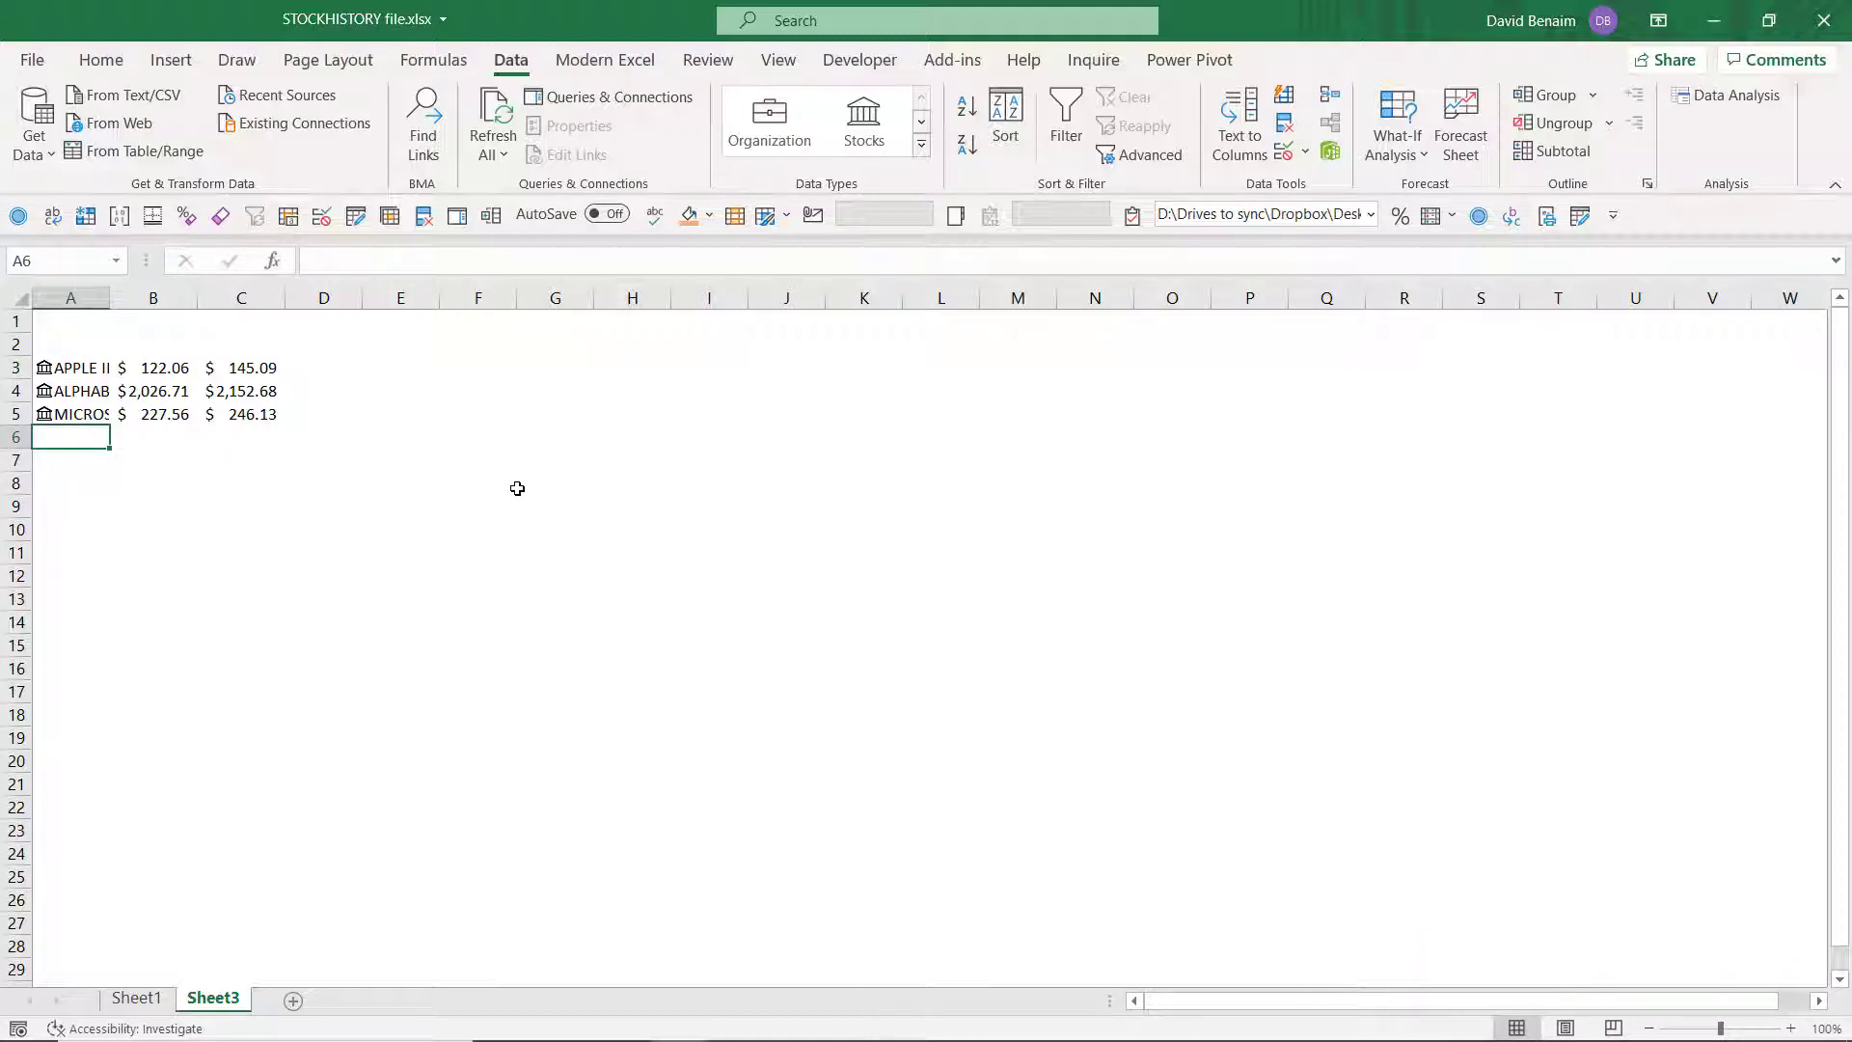
Step: Enter Handy in A6 as a stock lookup, then dismiss the data selector
text(Ha)
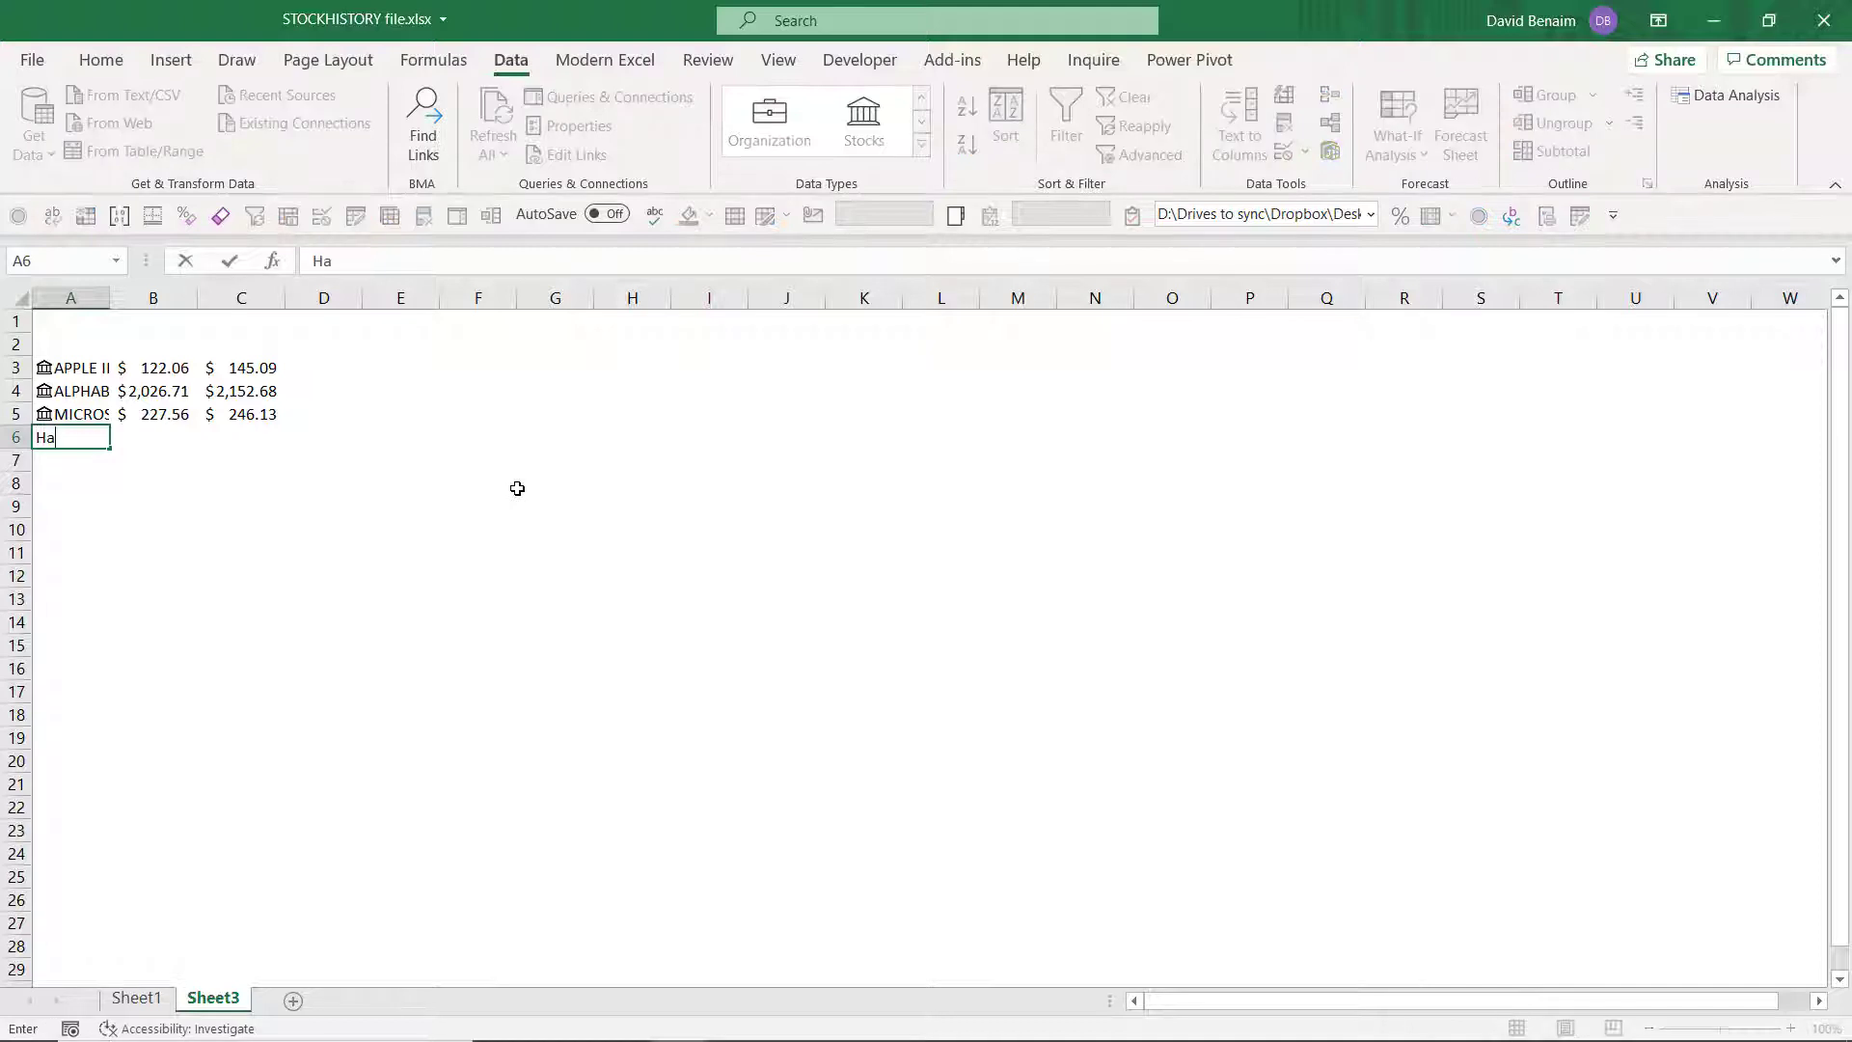
text(ndy)
key(ctrl+Return)
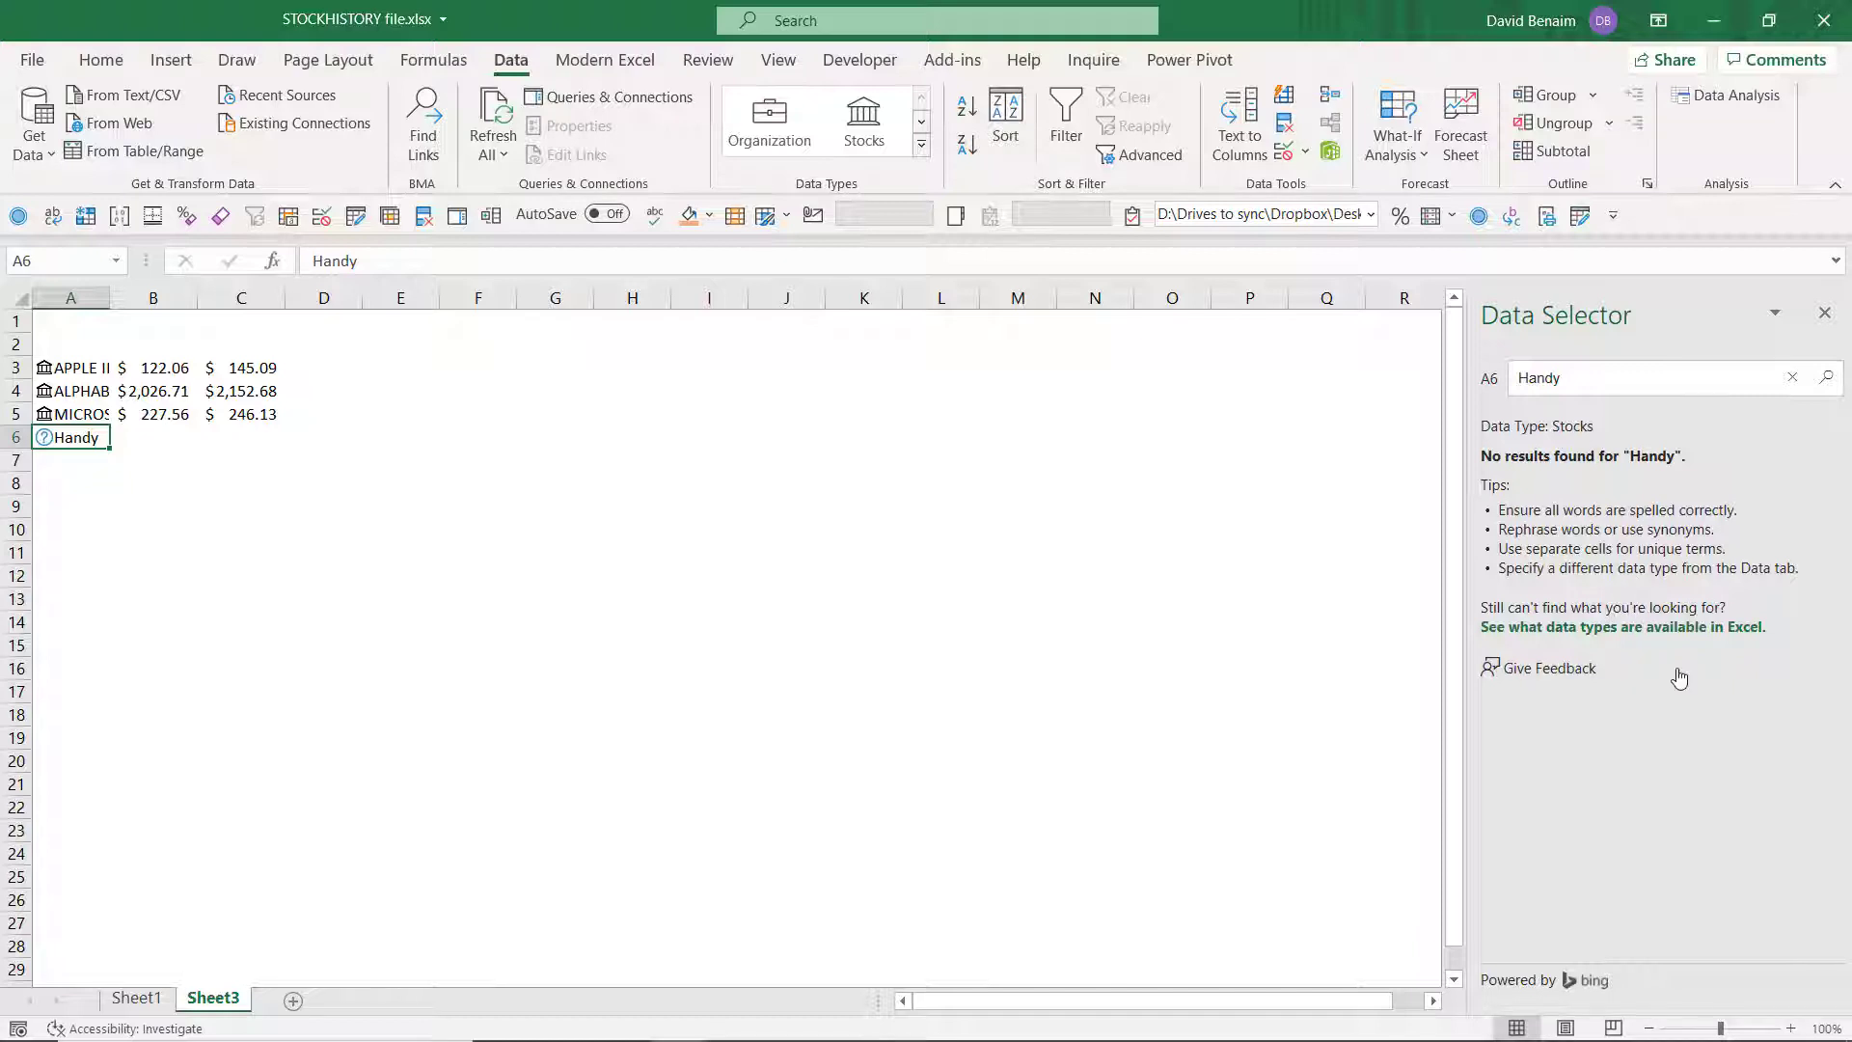
click(1824, 326)
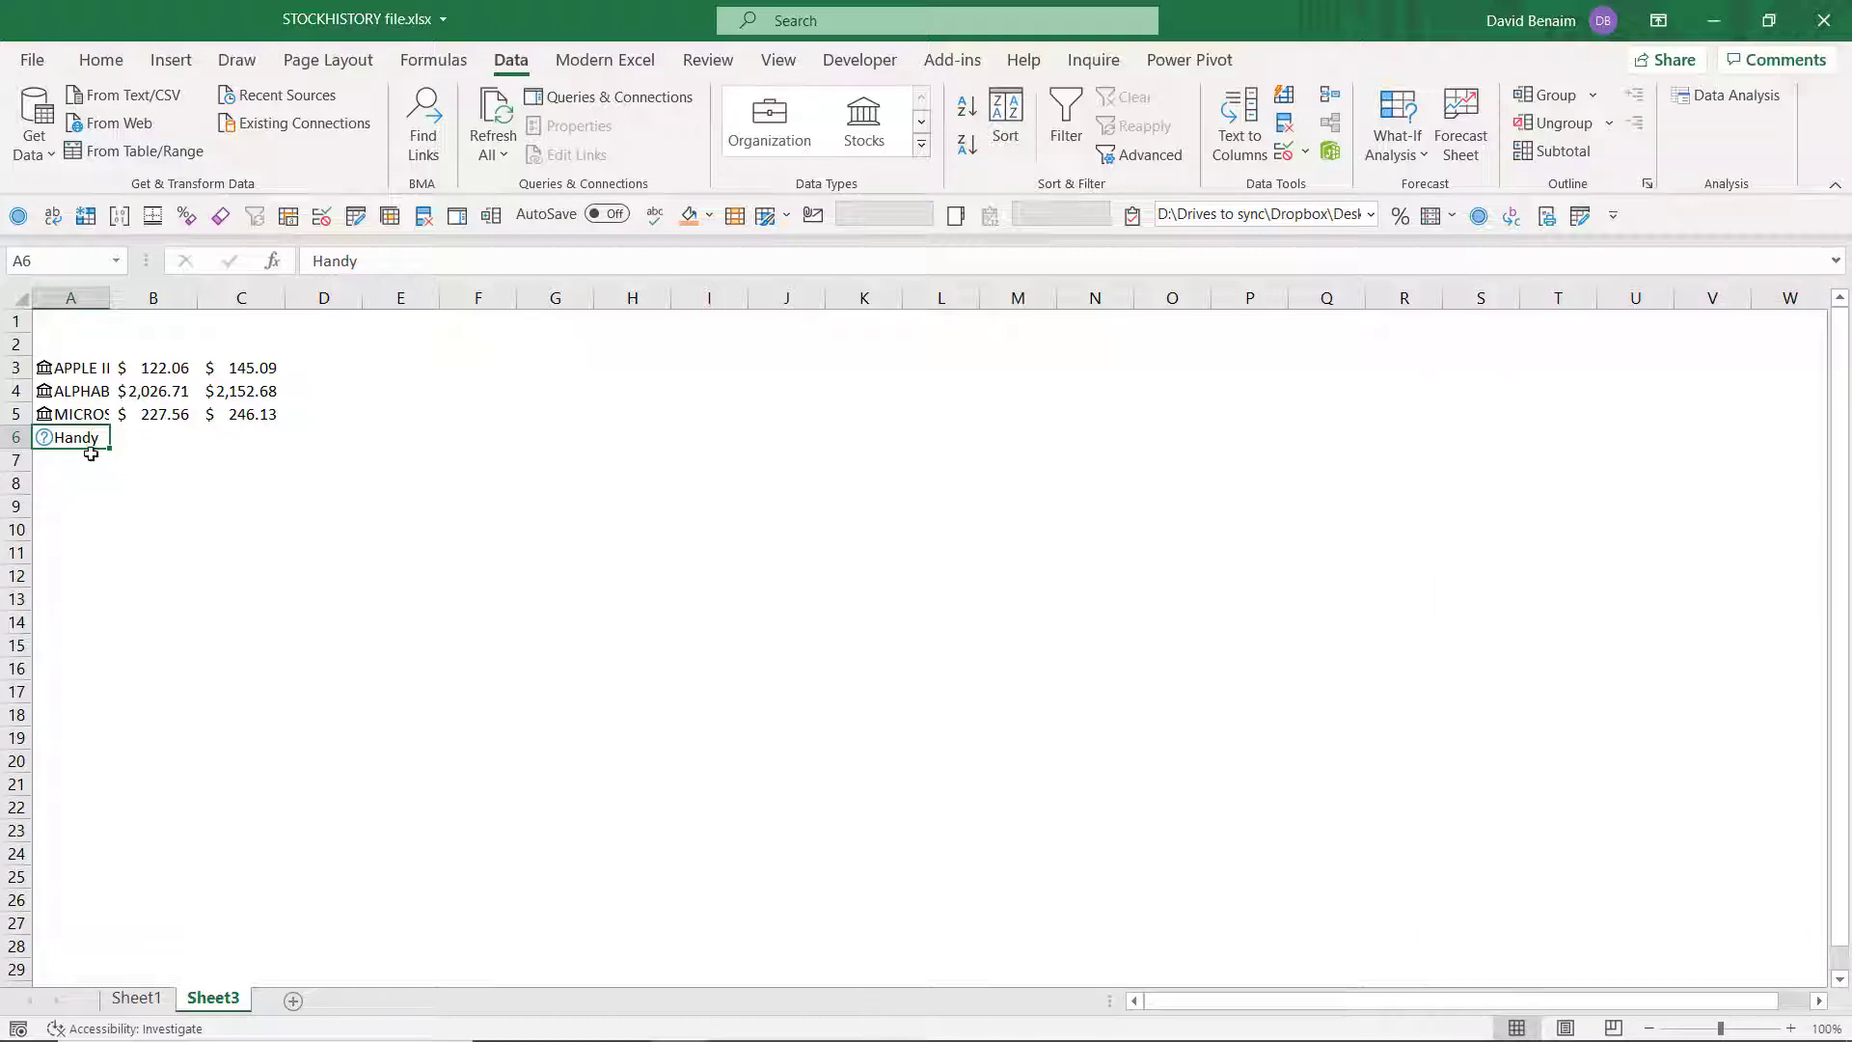
Step: Enter Springfield in A10 and convert it to the Geography data type
click(91, 454)
key(Down)
key(Down)
key(Down)
text(S)
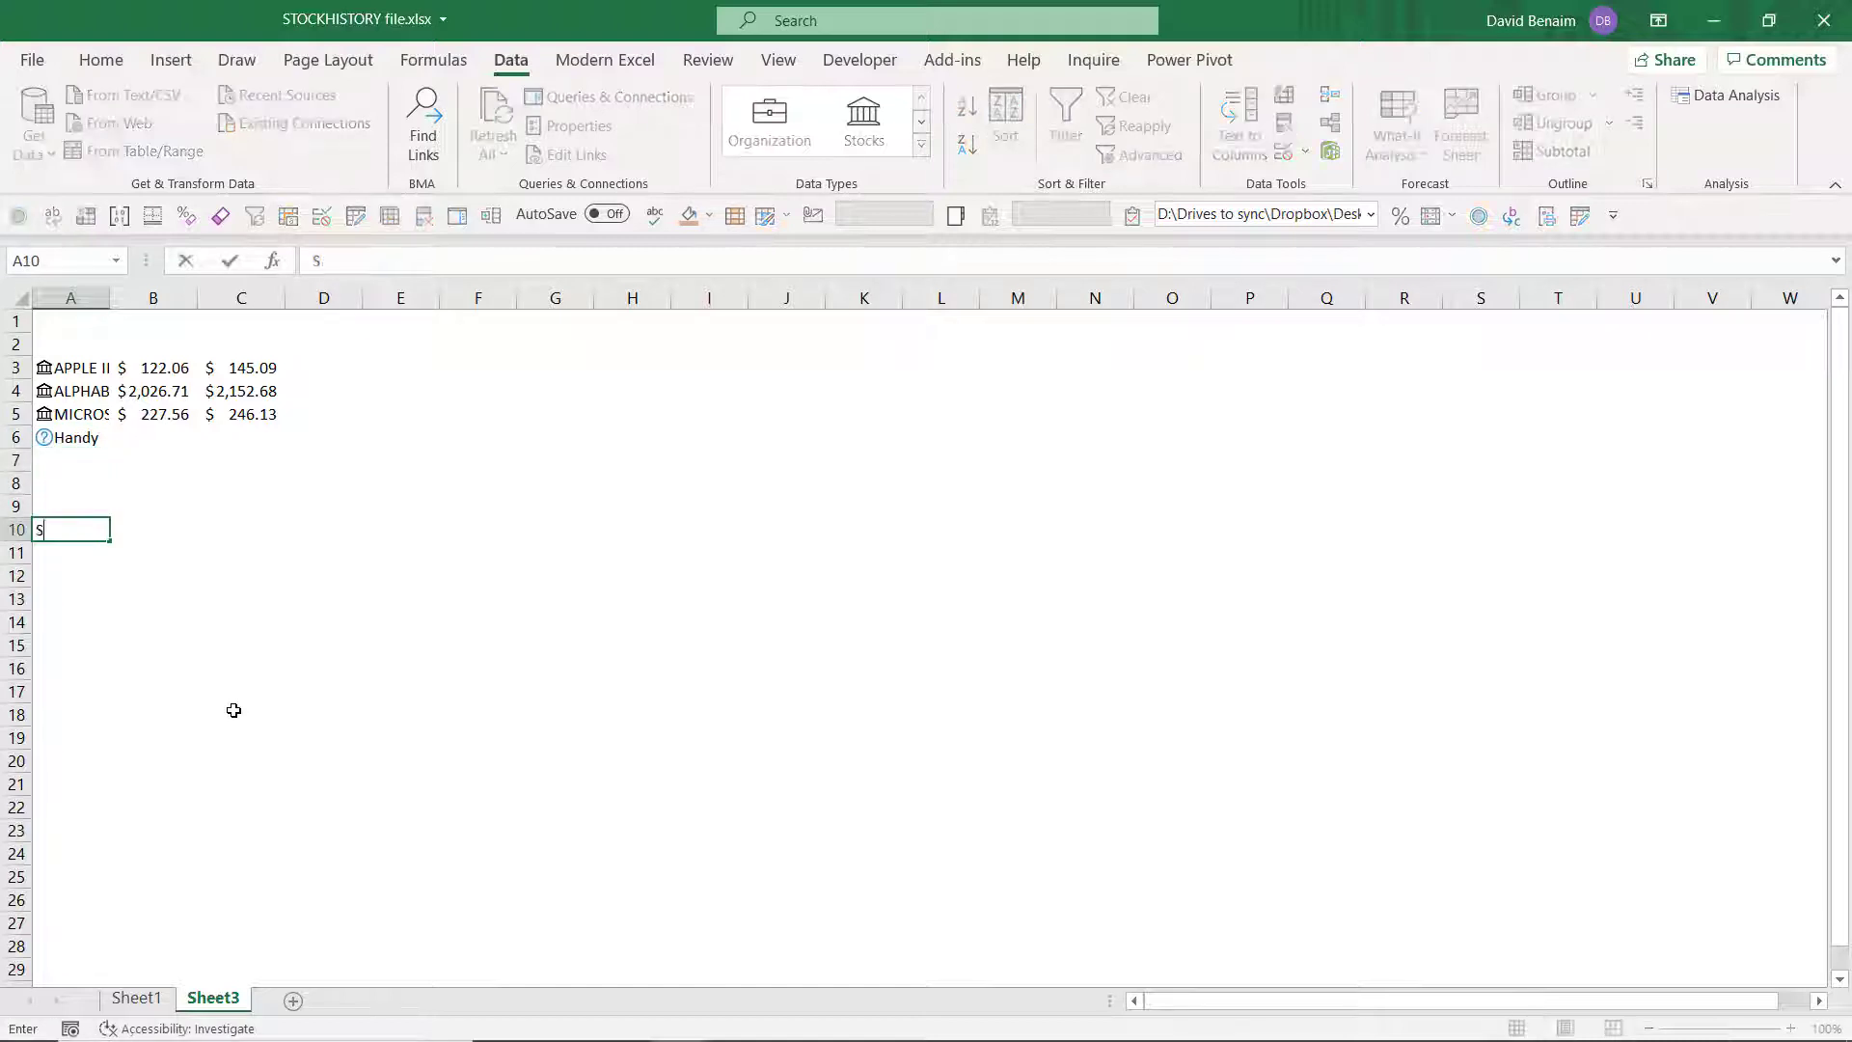
text(inpringfield)
key(ctrl+Return)
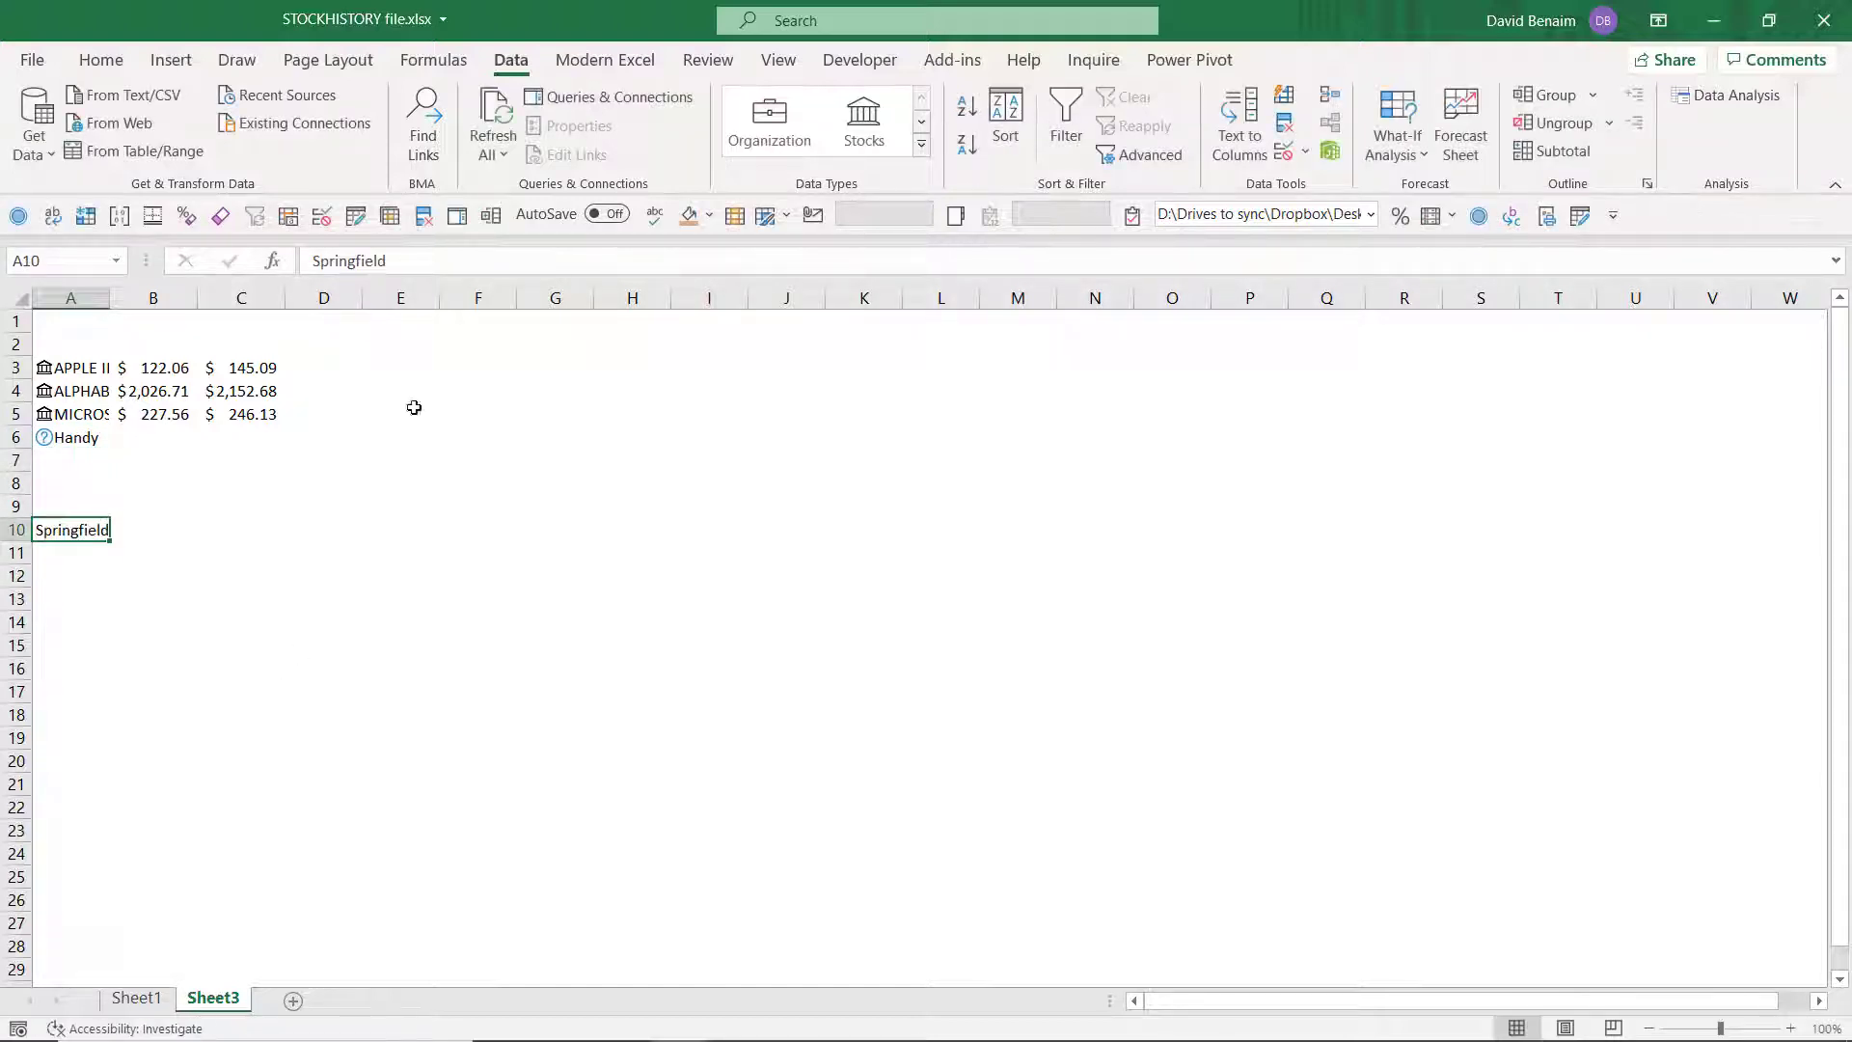
click(921, 120)
click(864, 120)
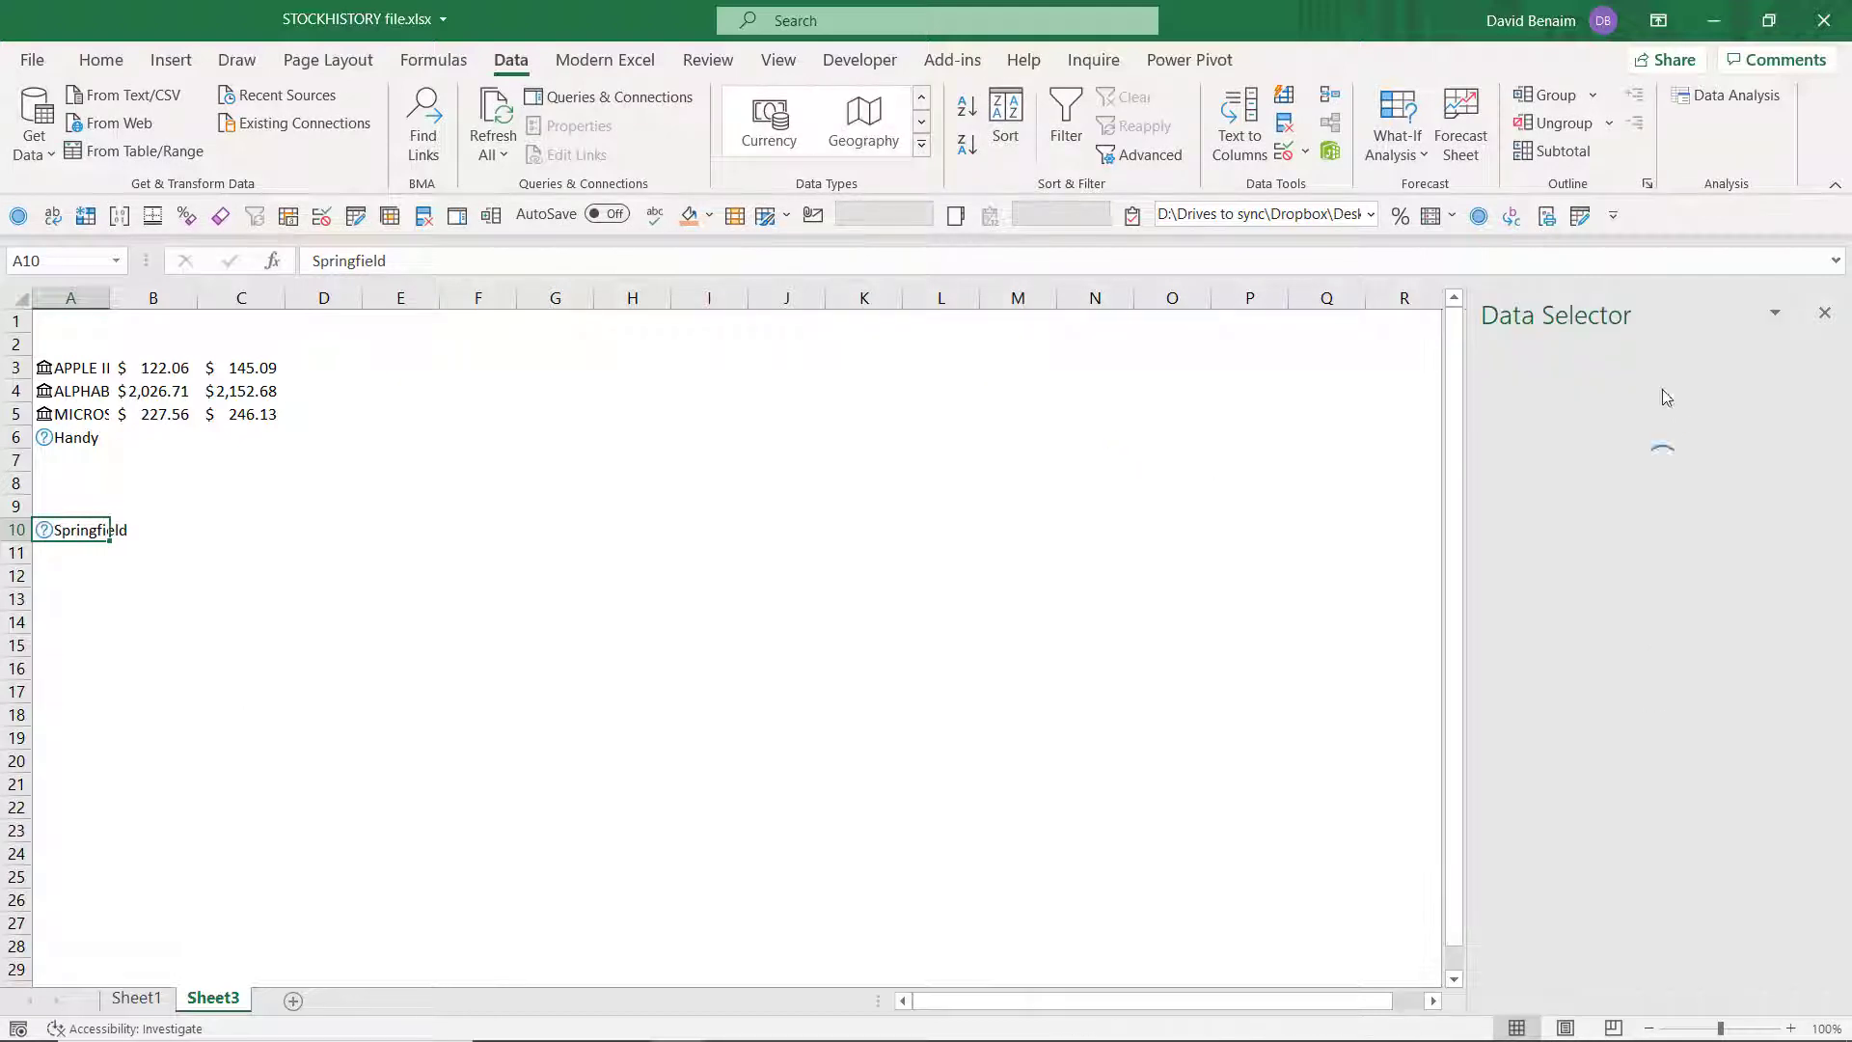
scroll(1694, 839, down, 2)
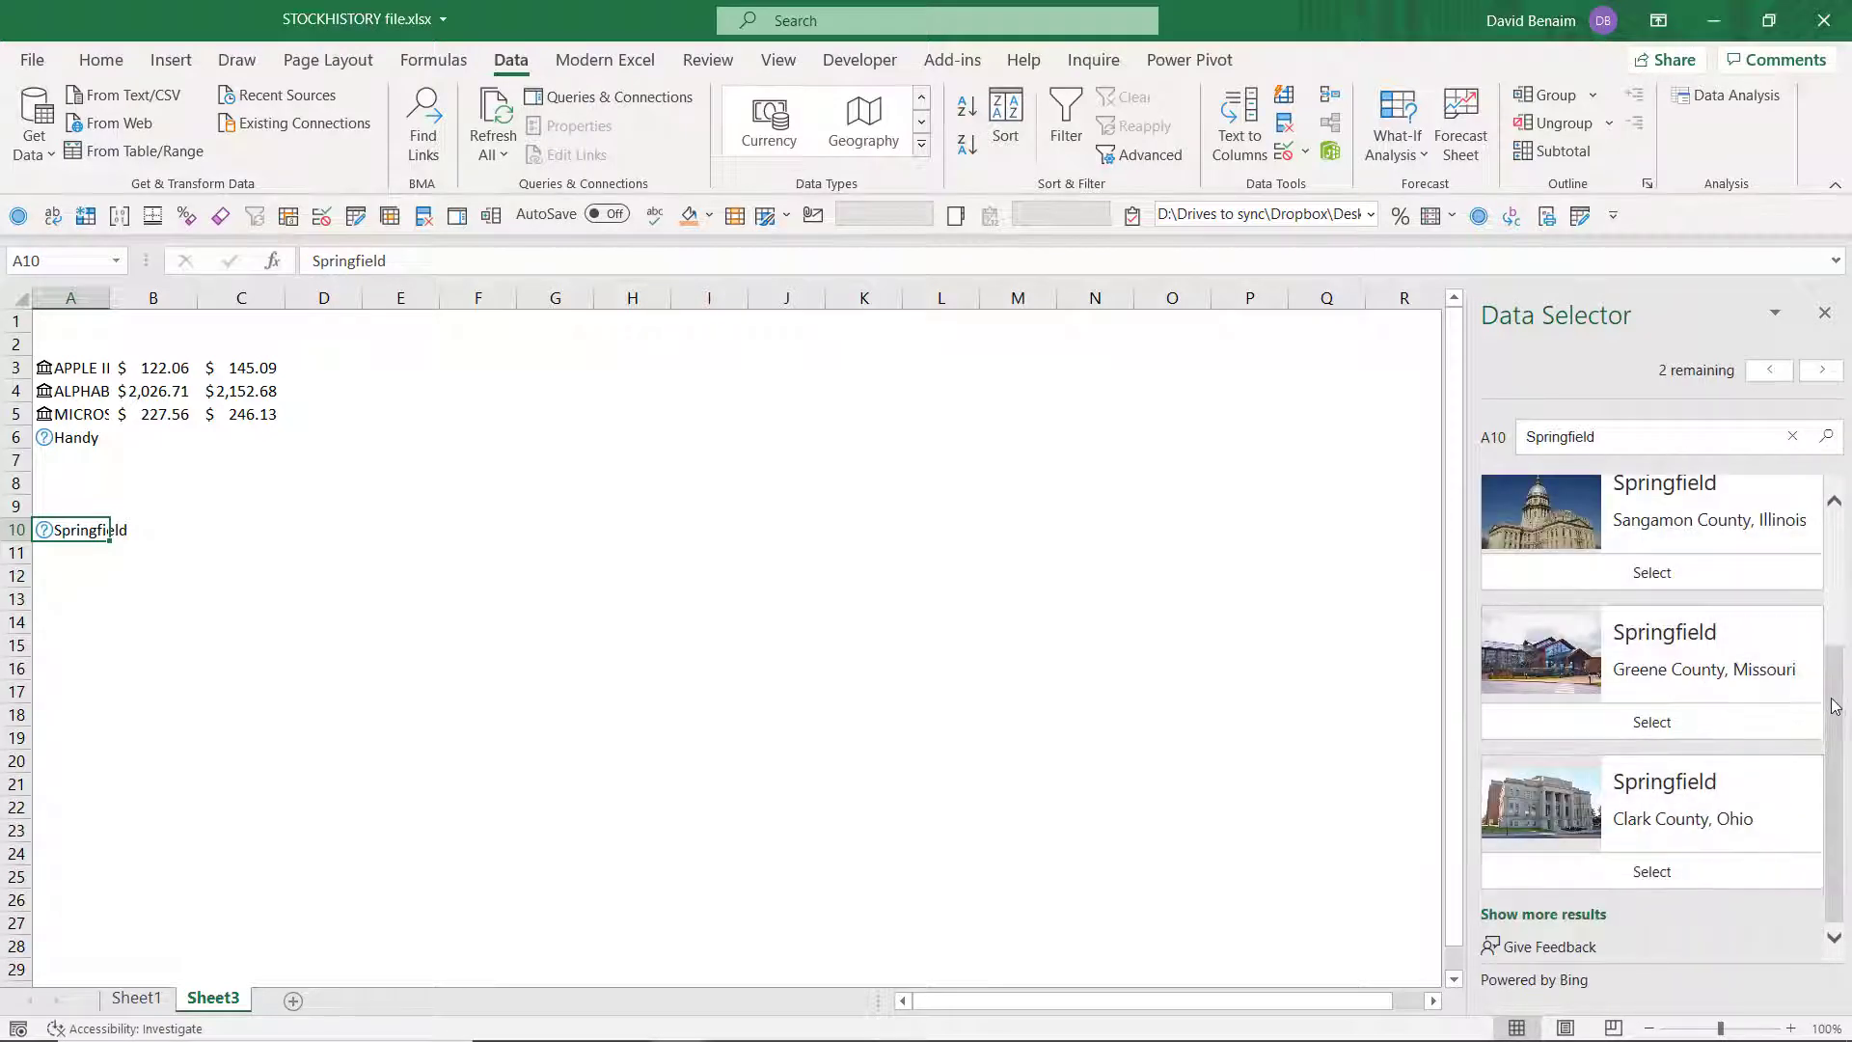
scroll(1840, 712, up, 3)
Step: Match Springfield to Hampden County and clear the unmatched Handy entry from A6
click(1716, 649)
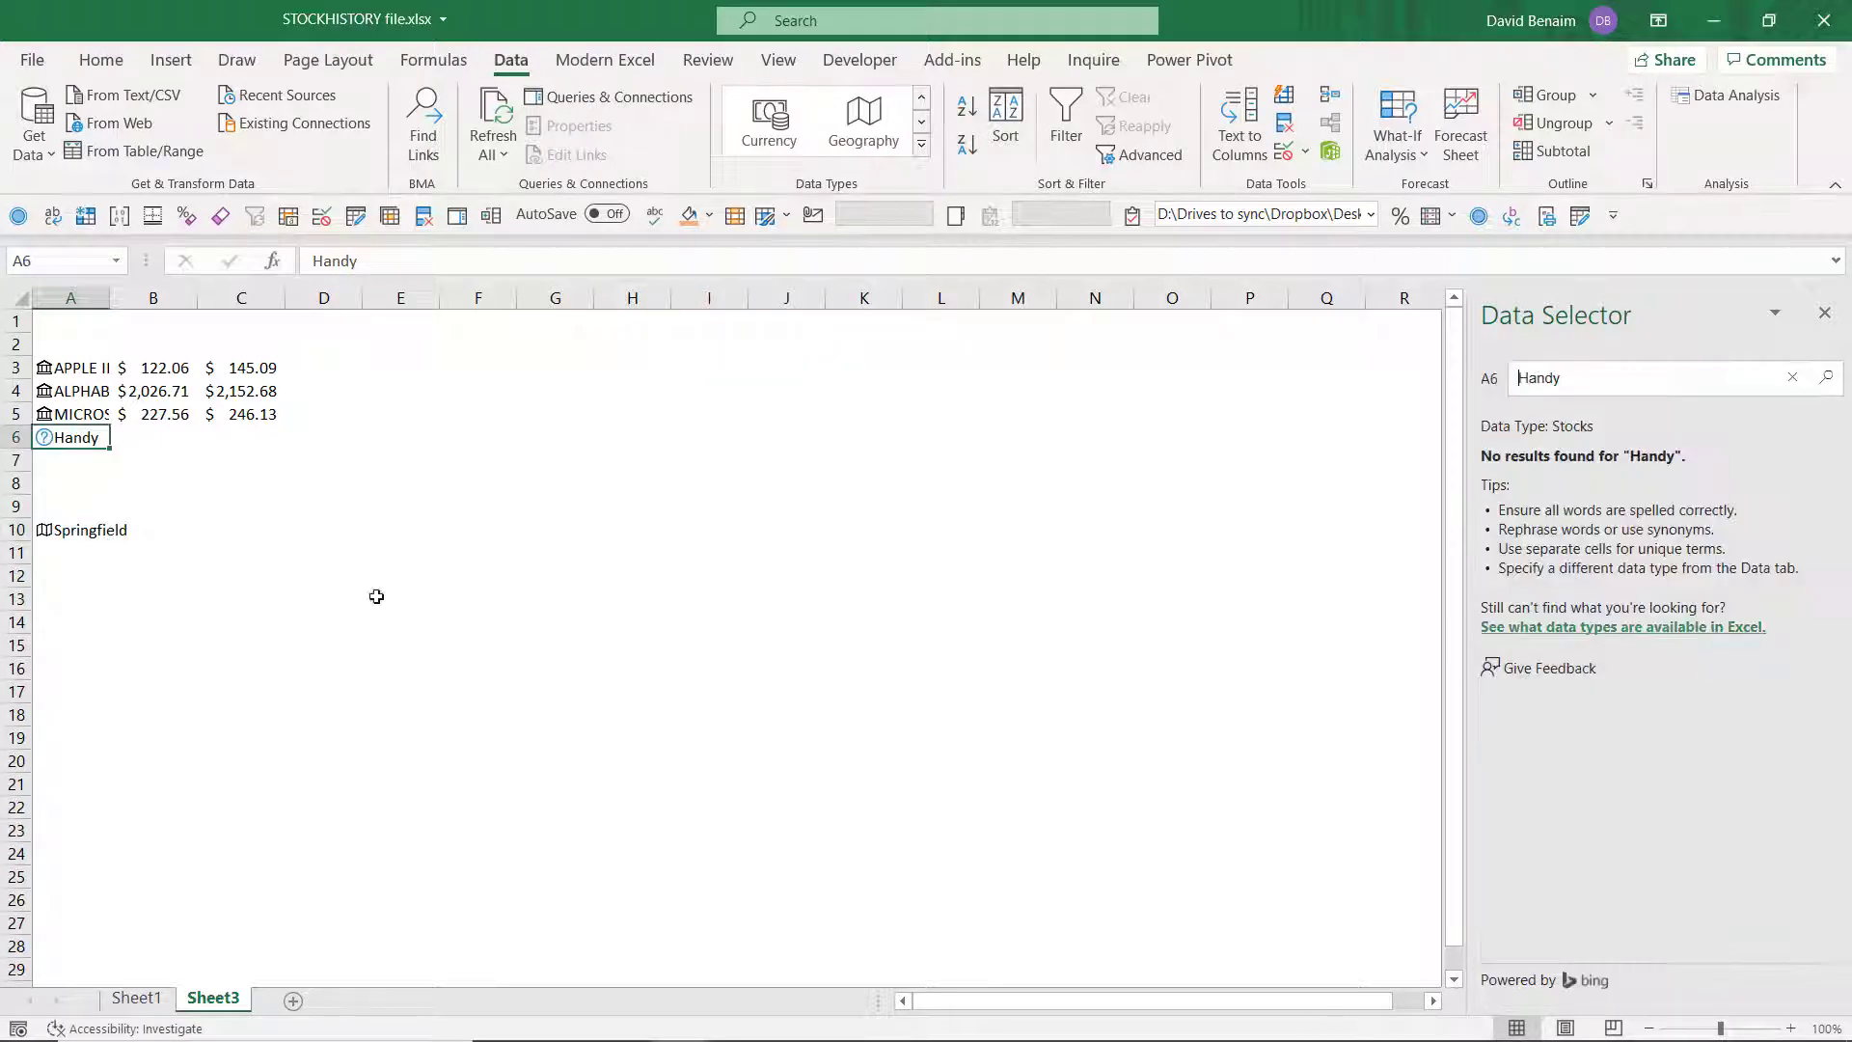
right_click(72, 437)
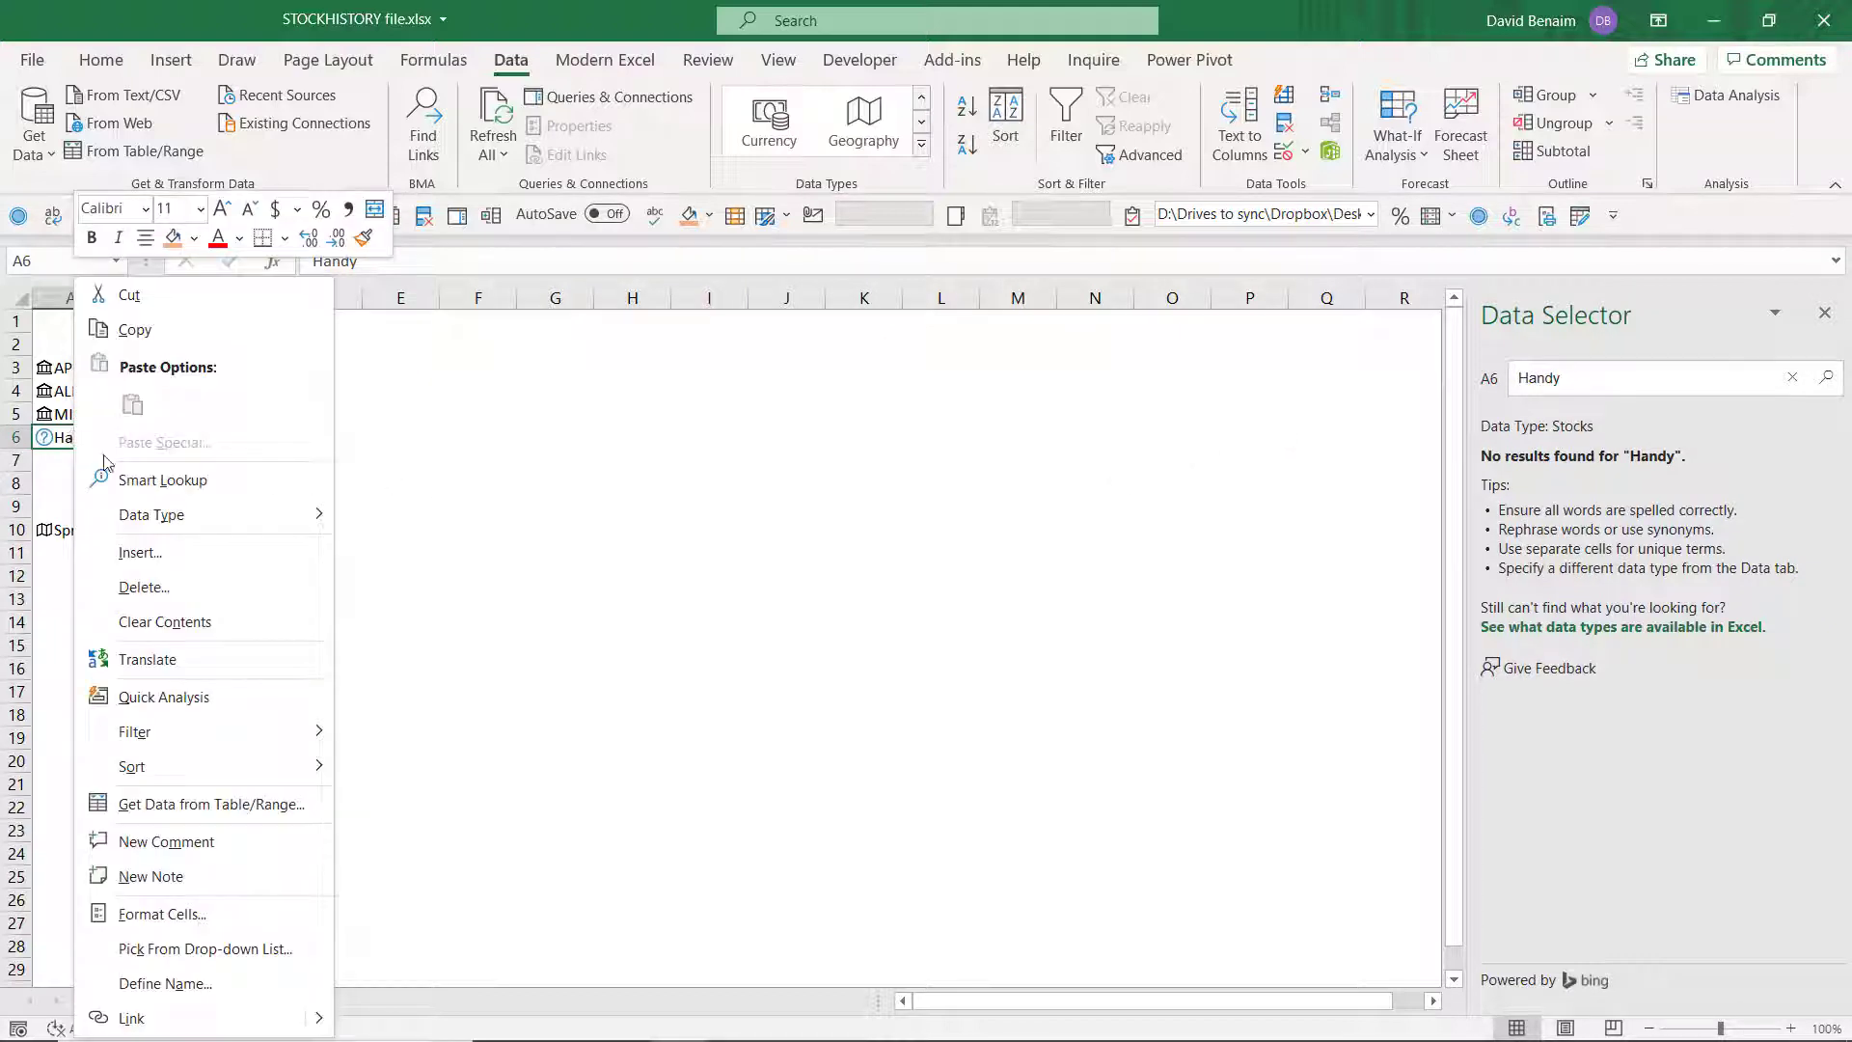
mouse_move(166, 514)
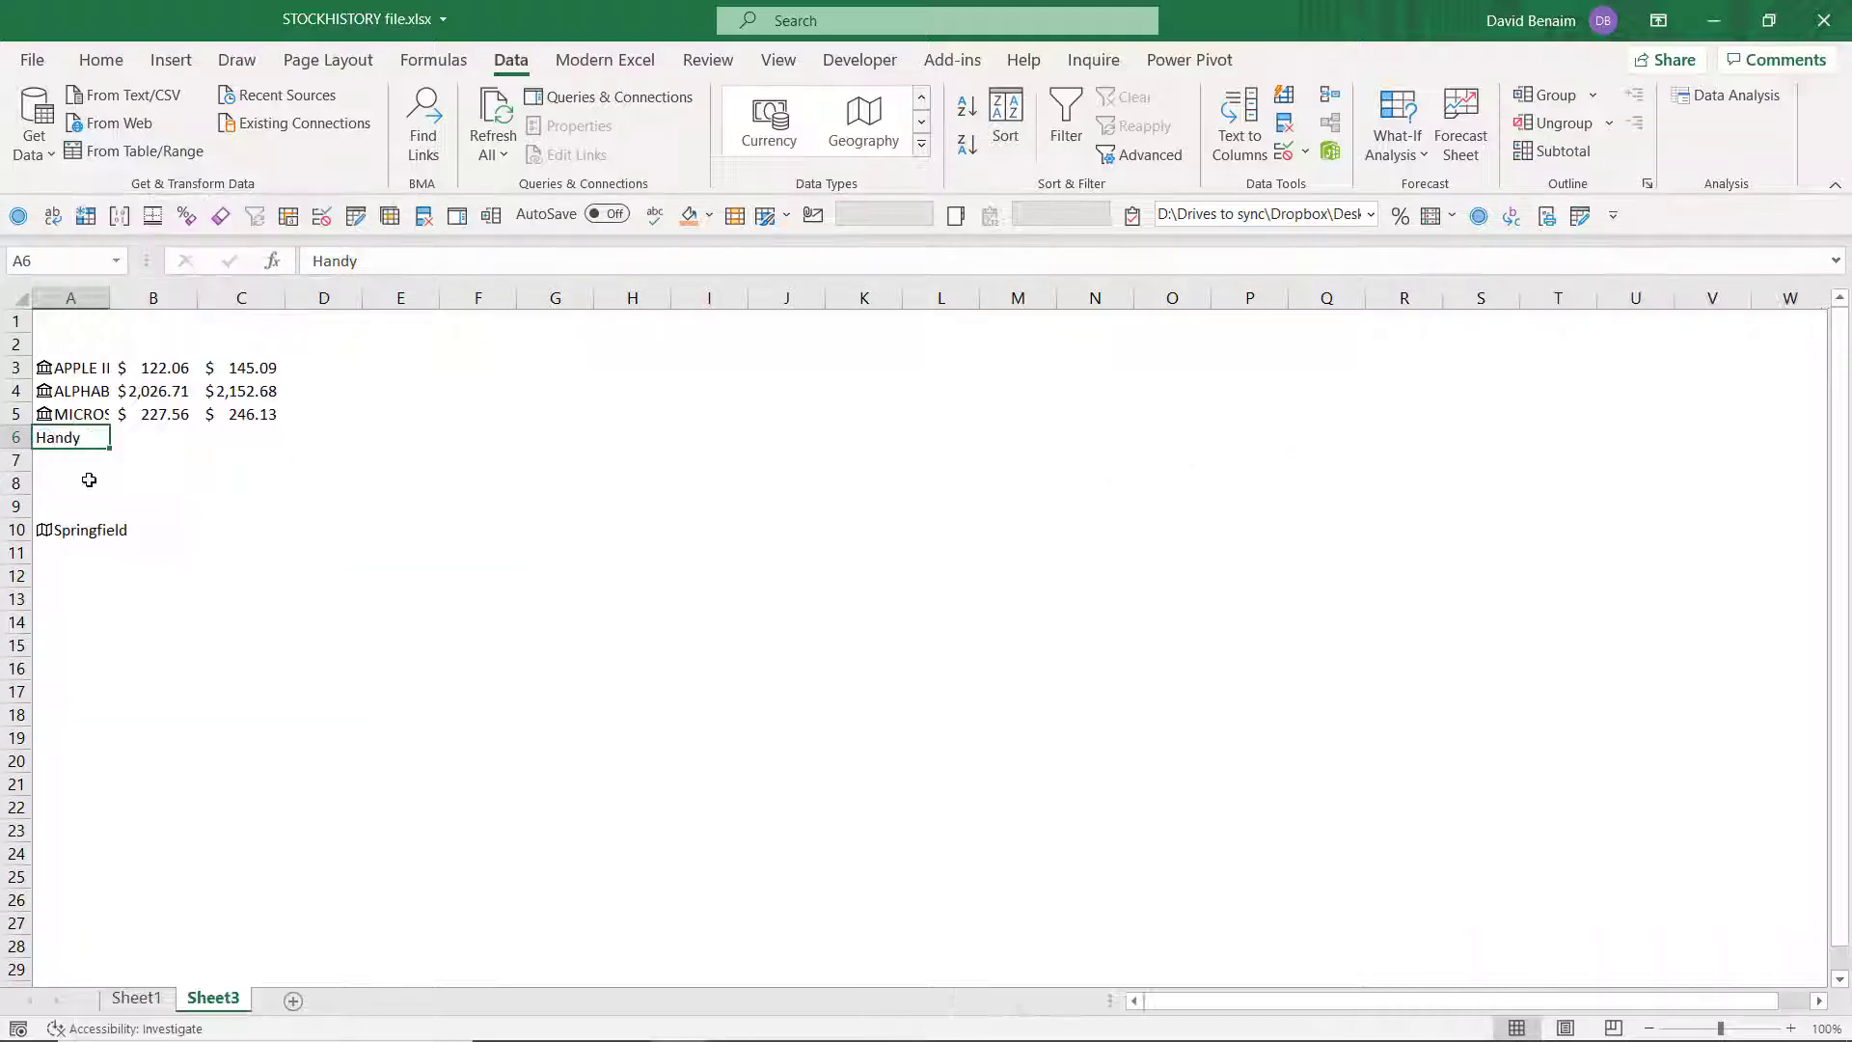
key(Delete)
key(Up)
Step: Select the stock entries in A3:A5 and browse the Apple details card
drag(79, 369, 77, 415)
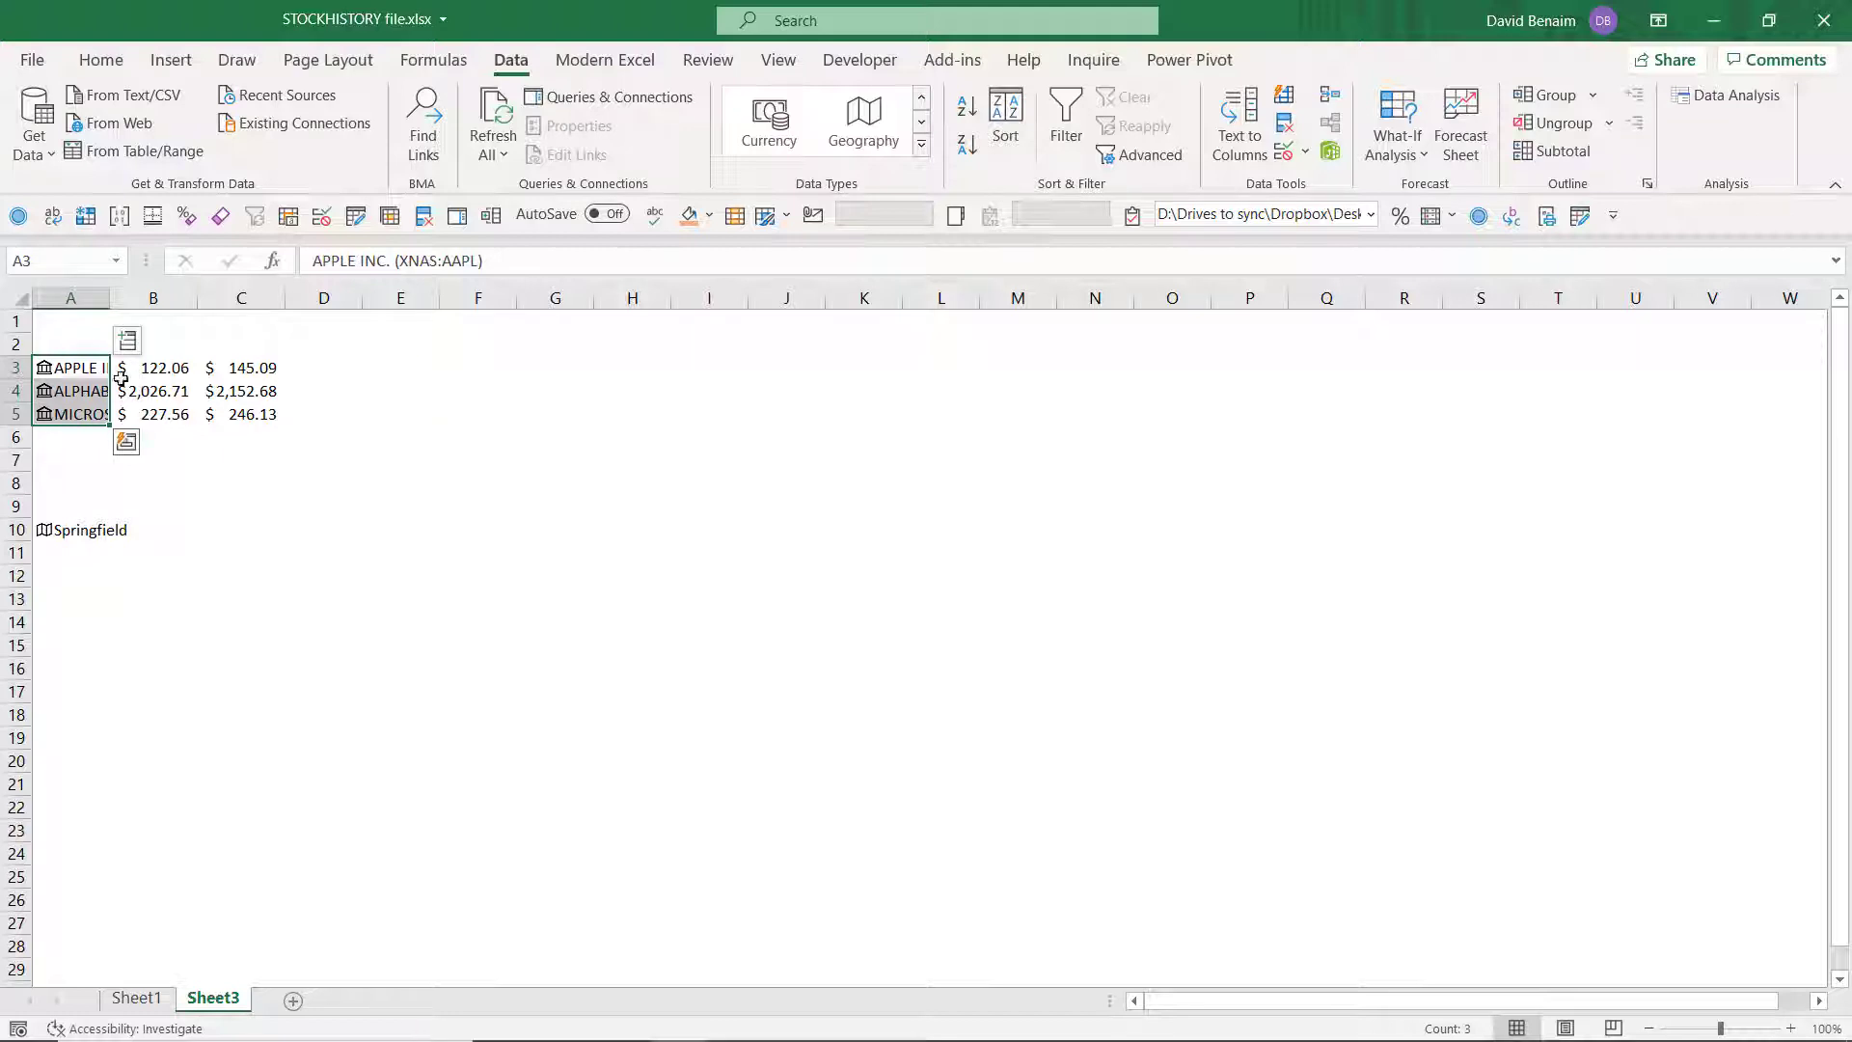
click(44, 367)
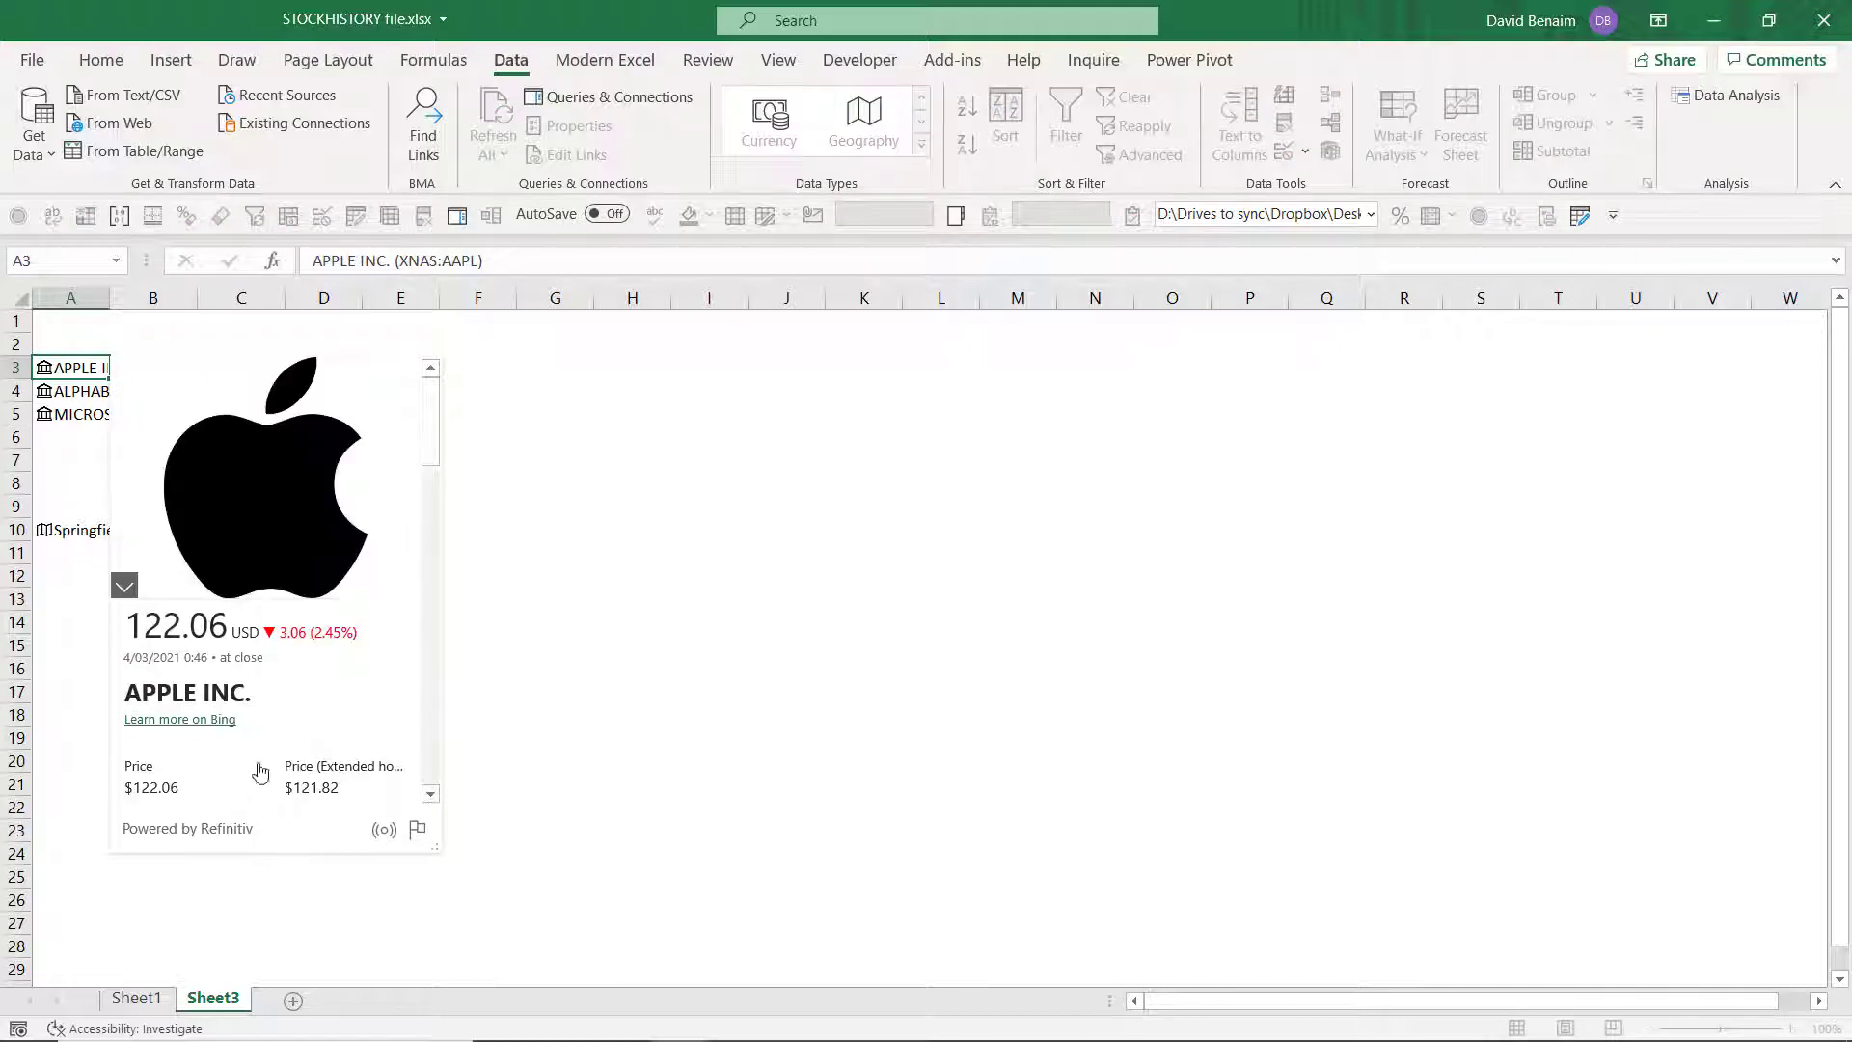
scroll(264, 759, down, 10)
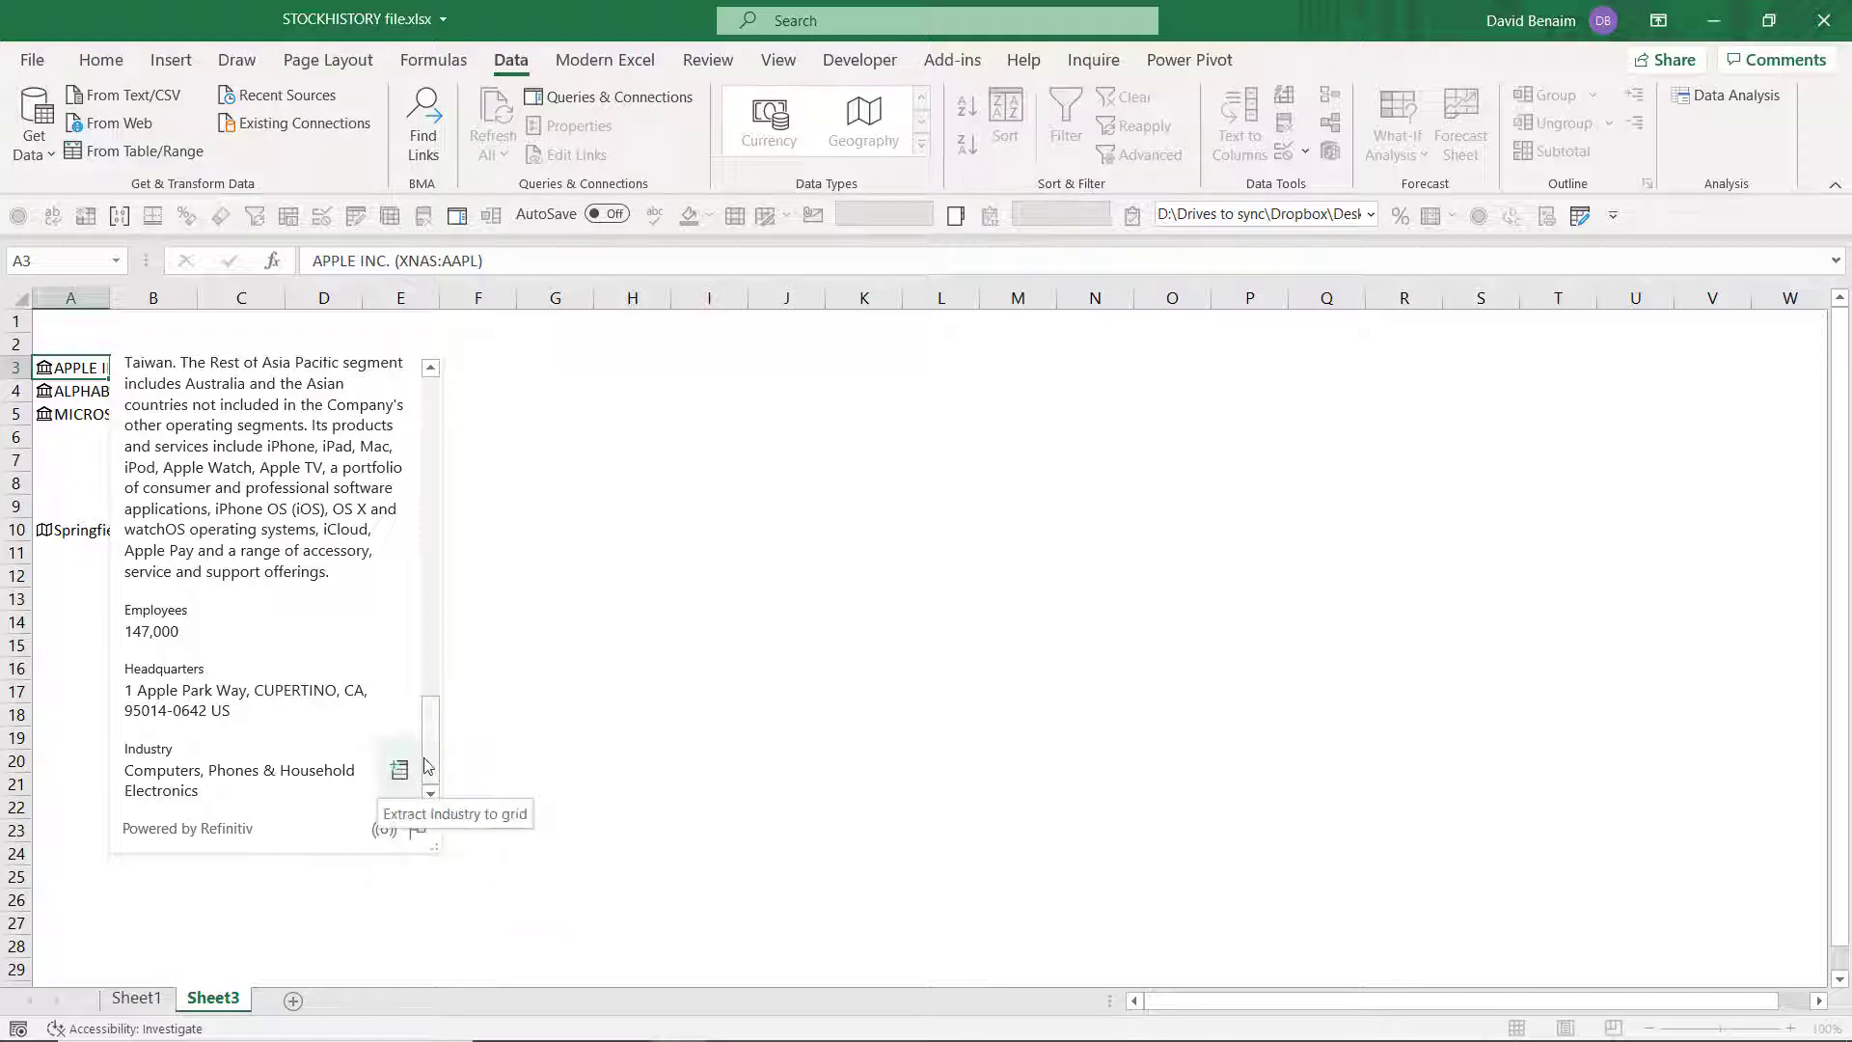
drag(430, 765, 529, 186)
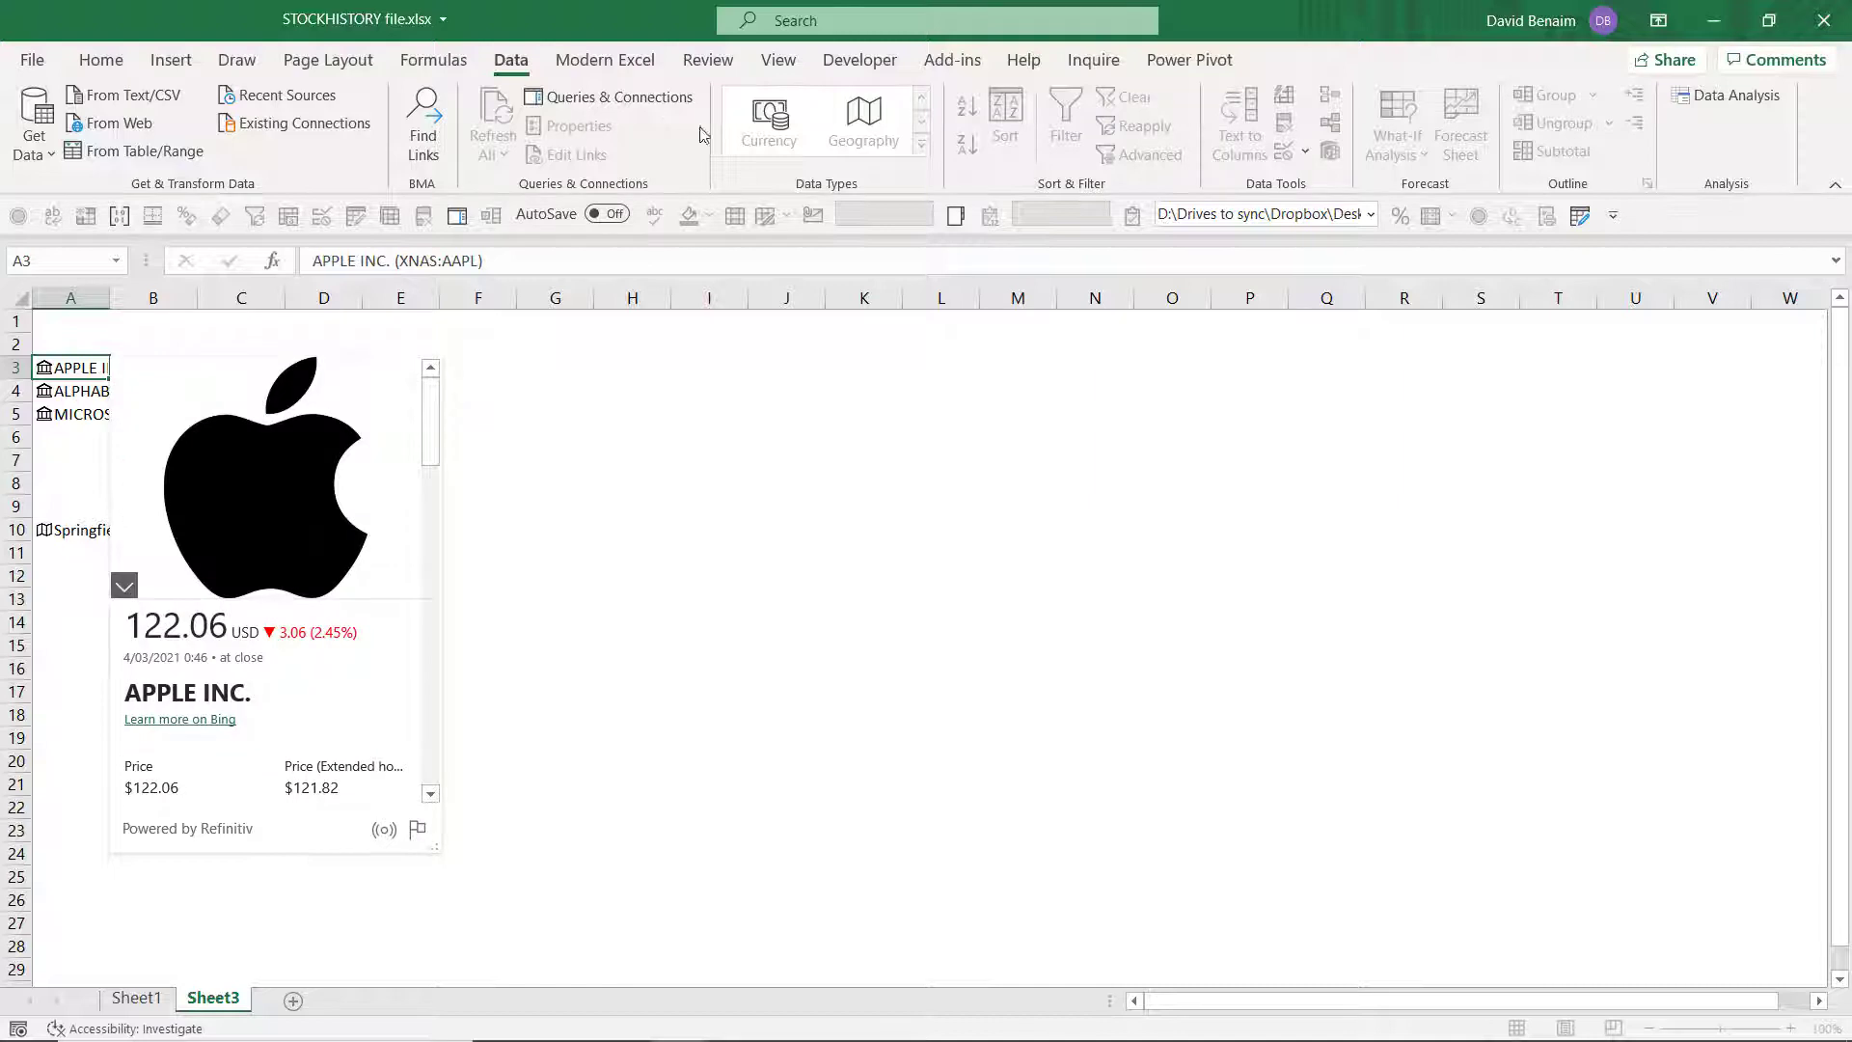
key(Escape)
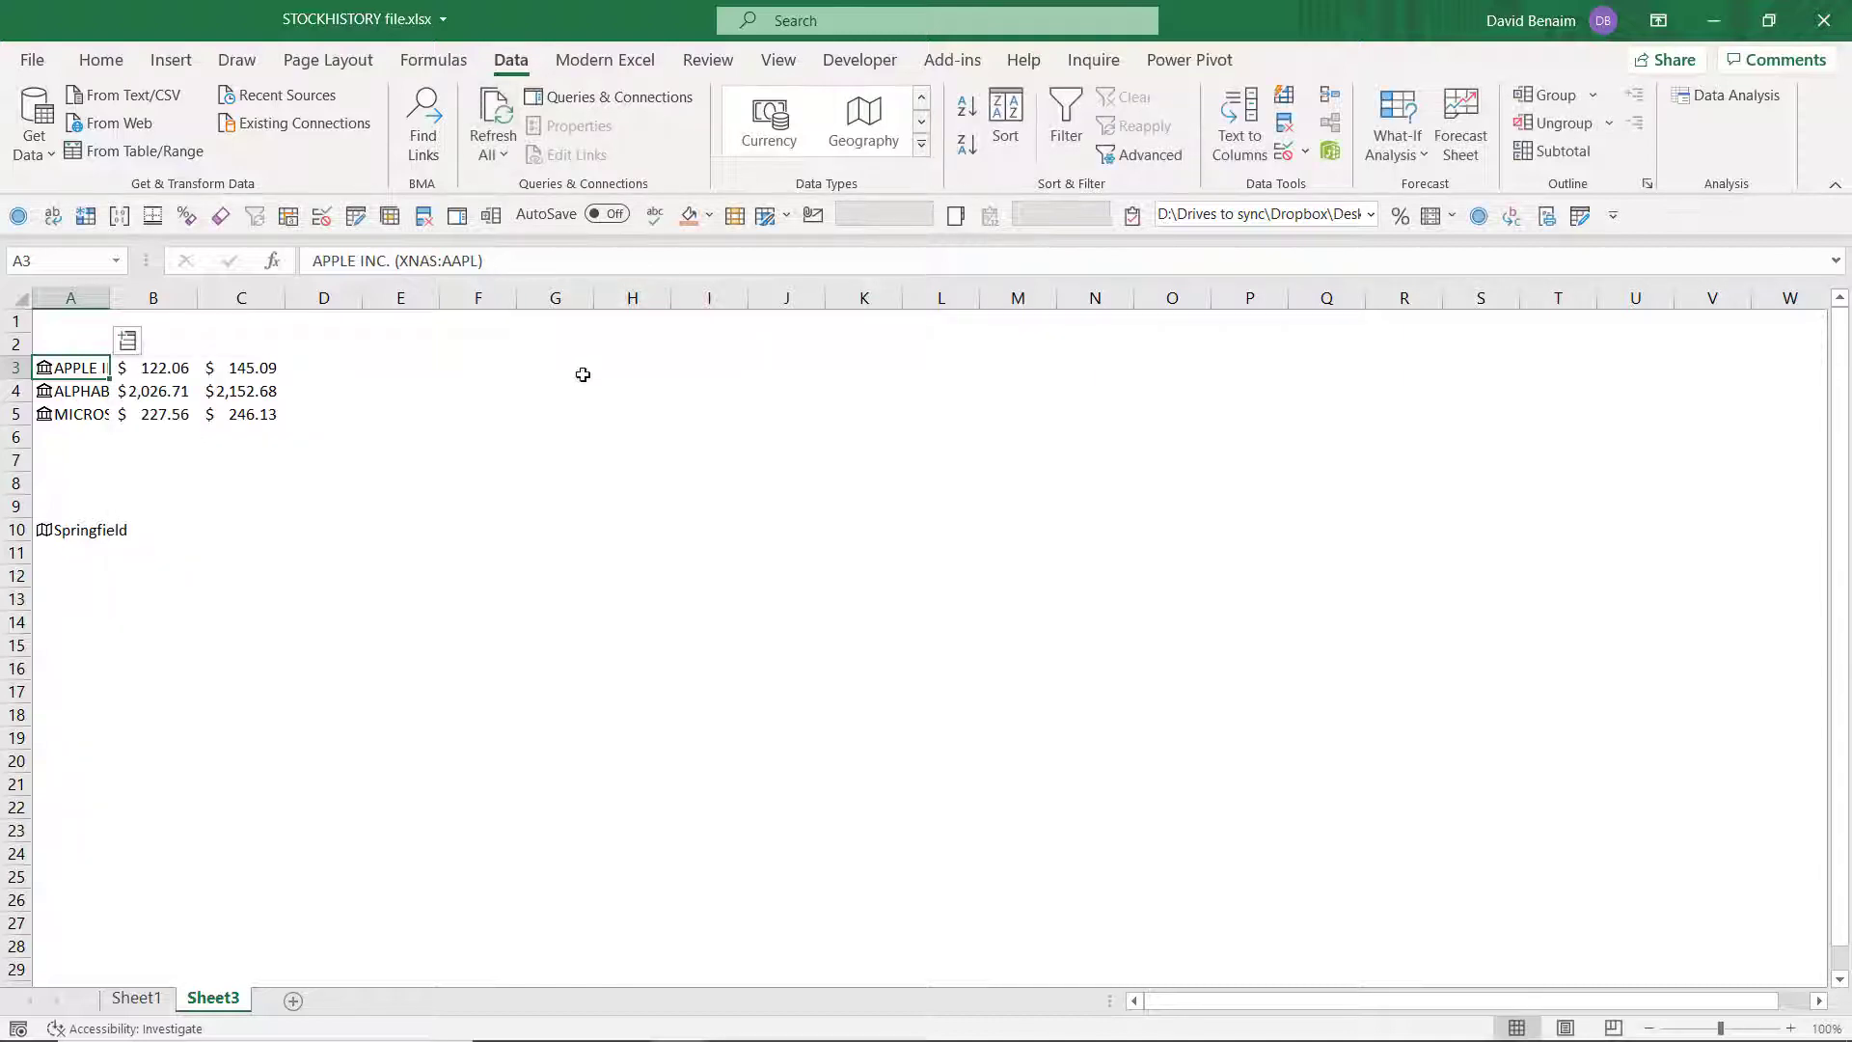
Step: Enter =STOCKHISTORY(A3,"5 Jan 2021") in G3 and widen column G so the dates show
click(582, 372)
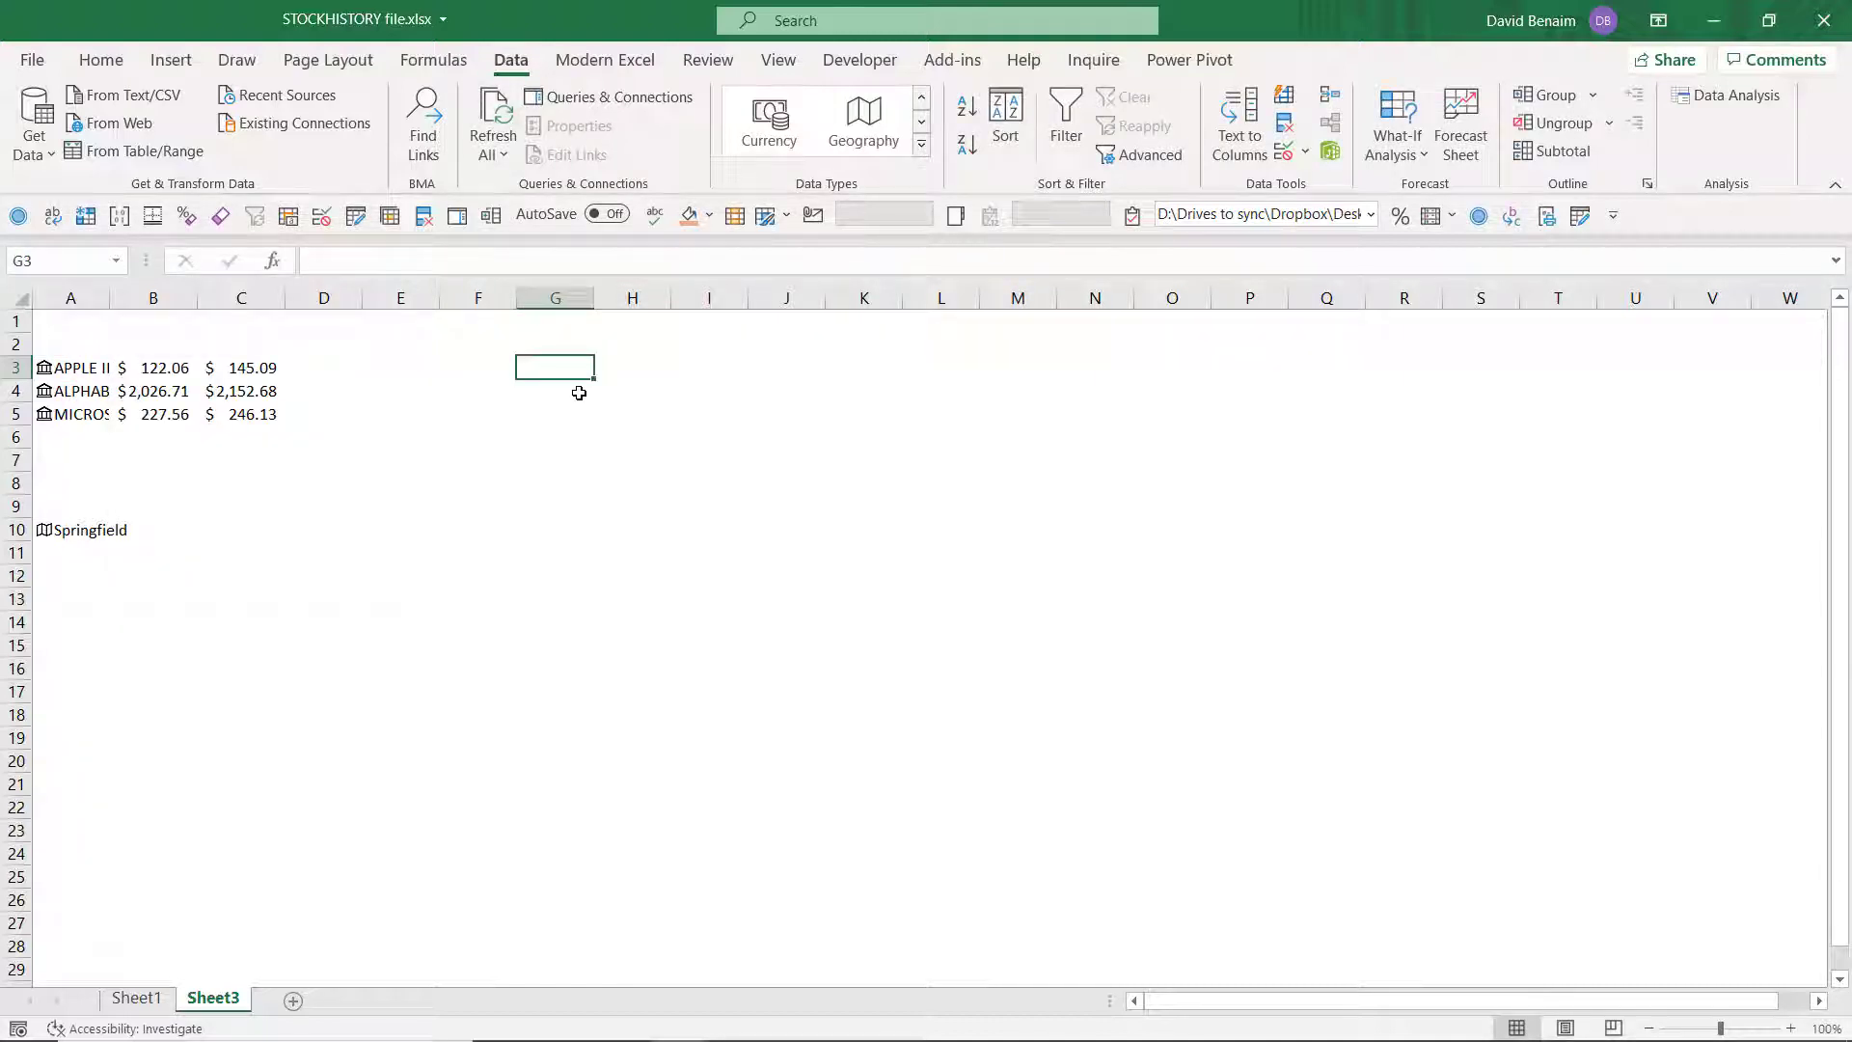
text(=stoc)
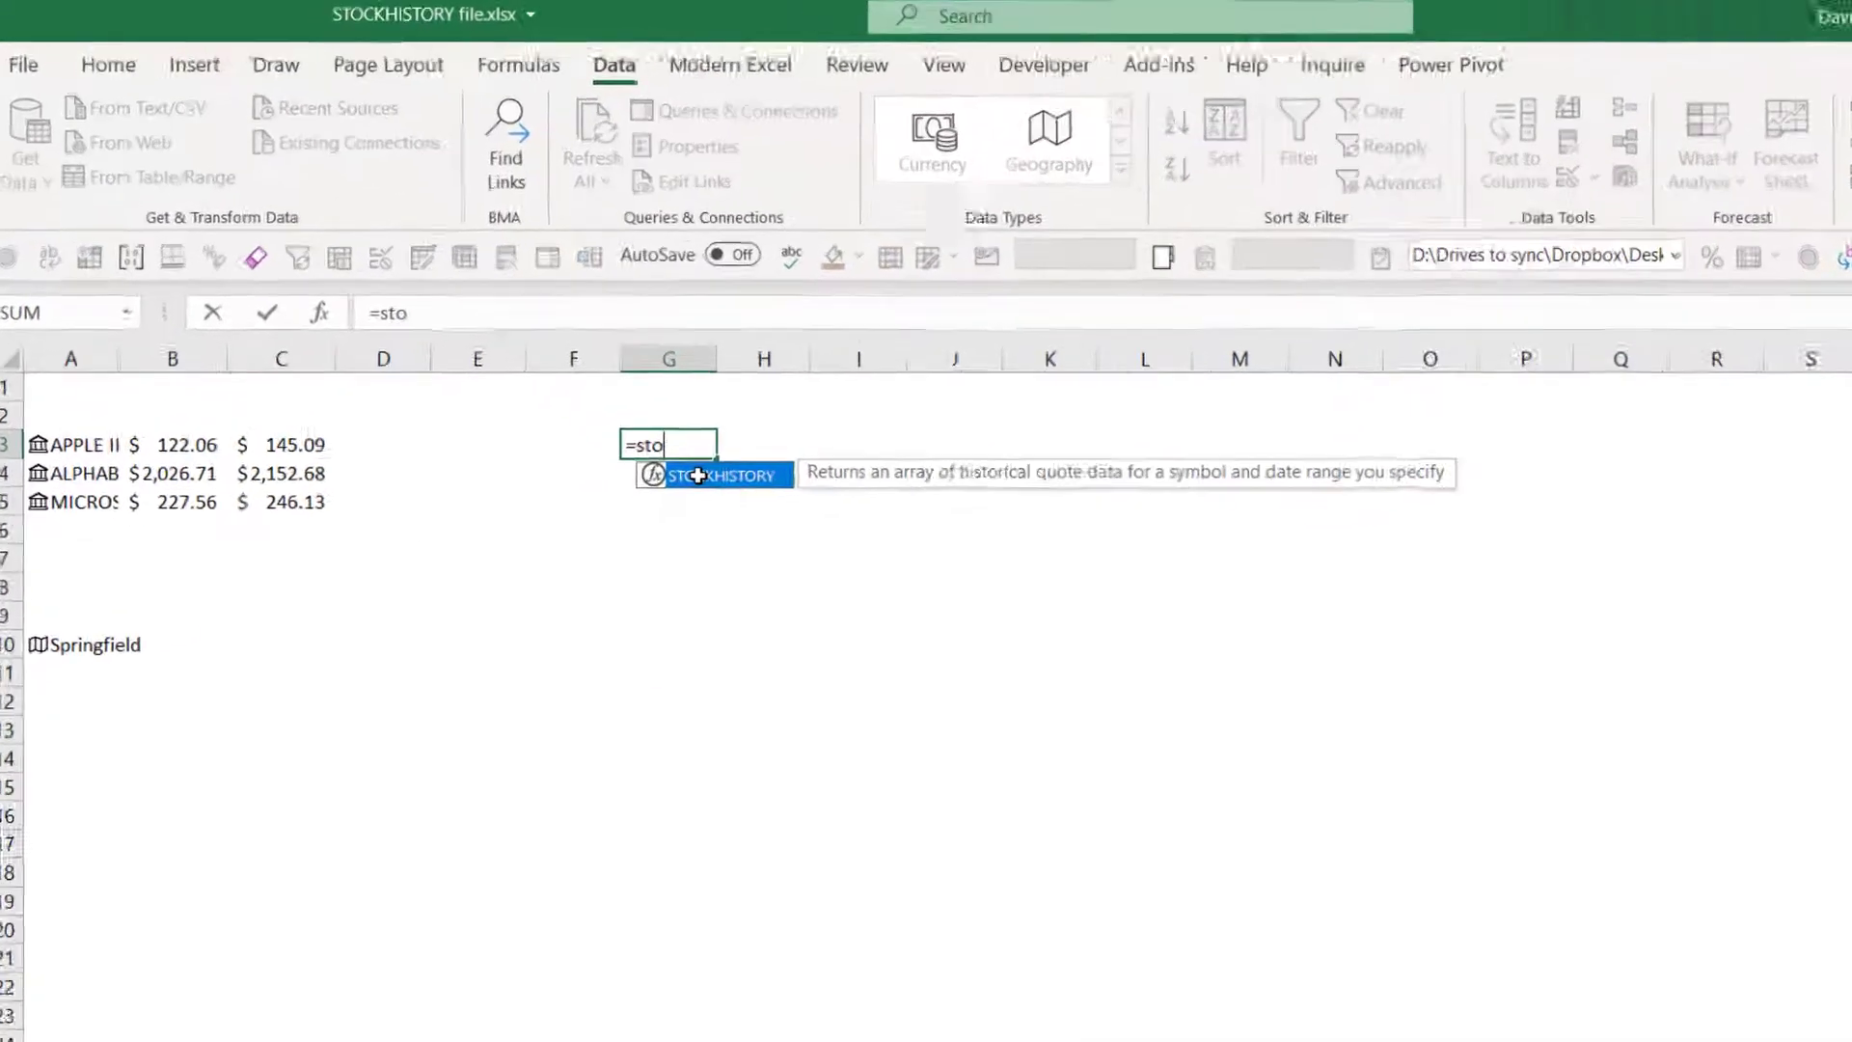
key(Tab)
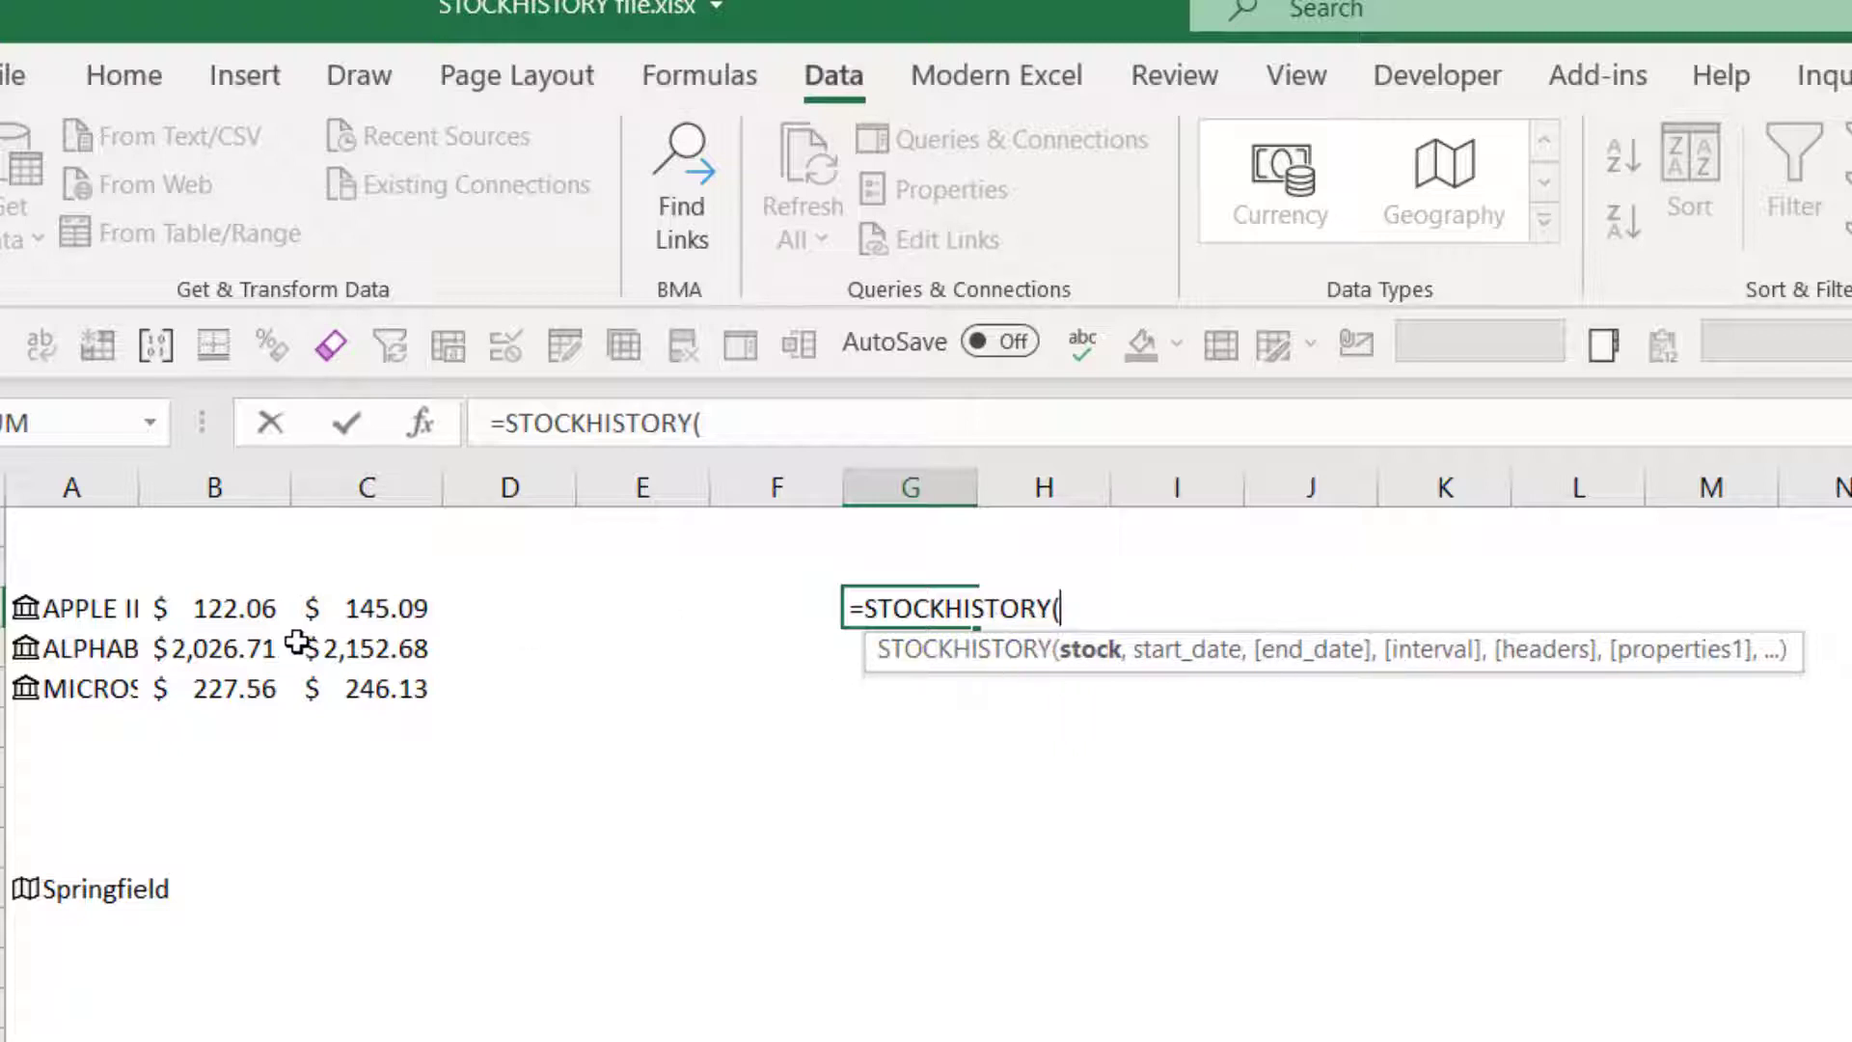
click(86, 618)
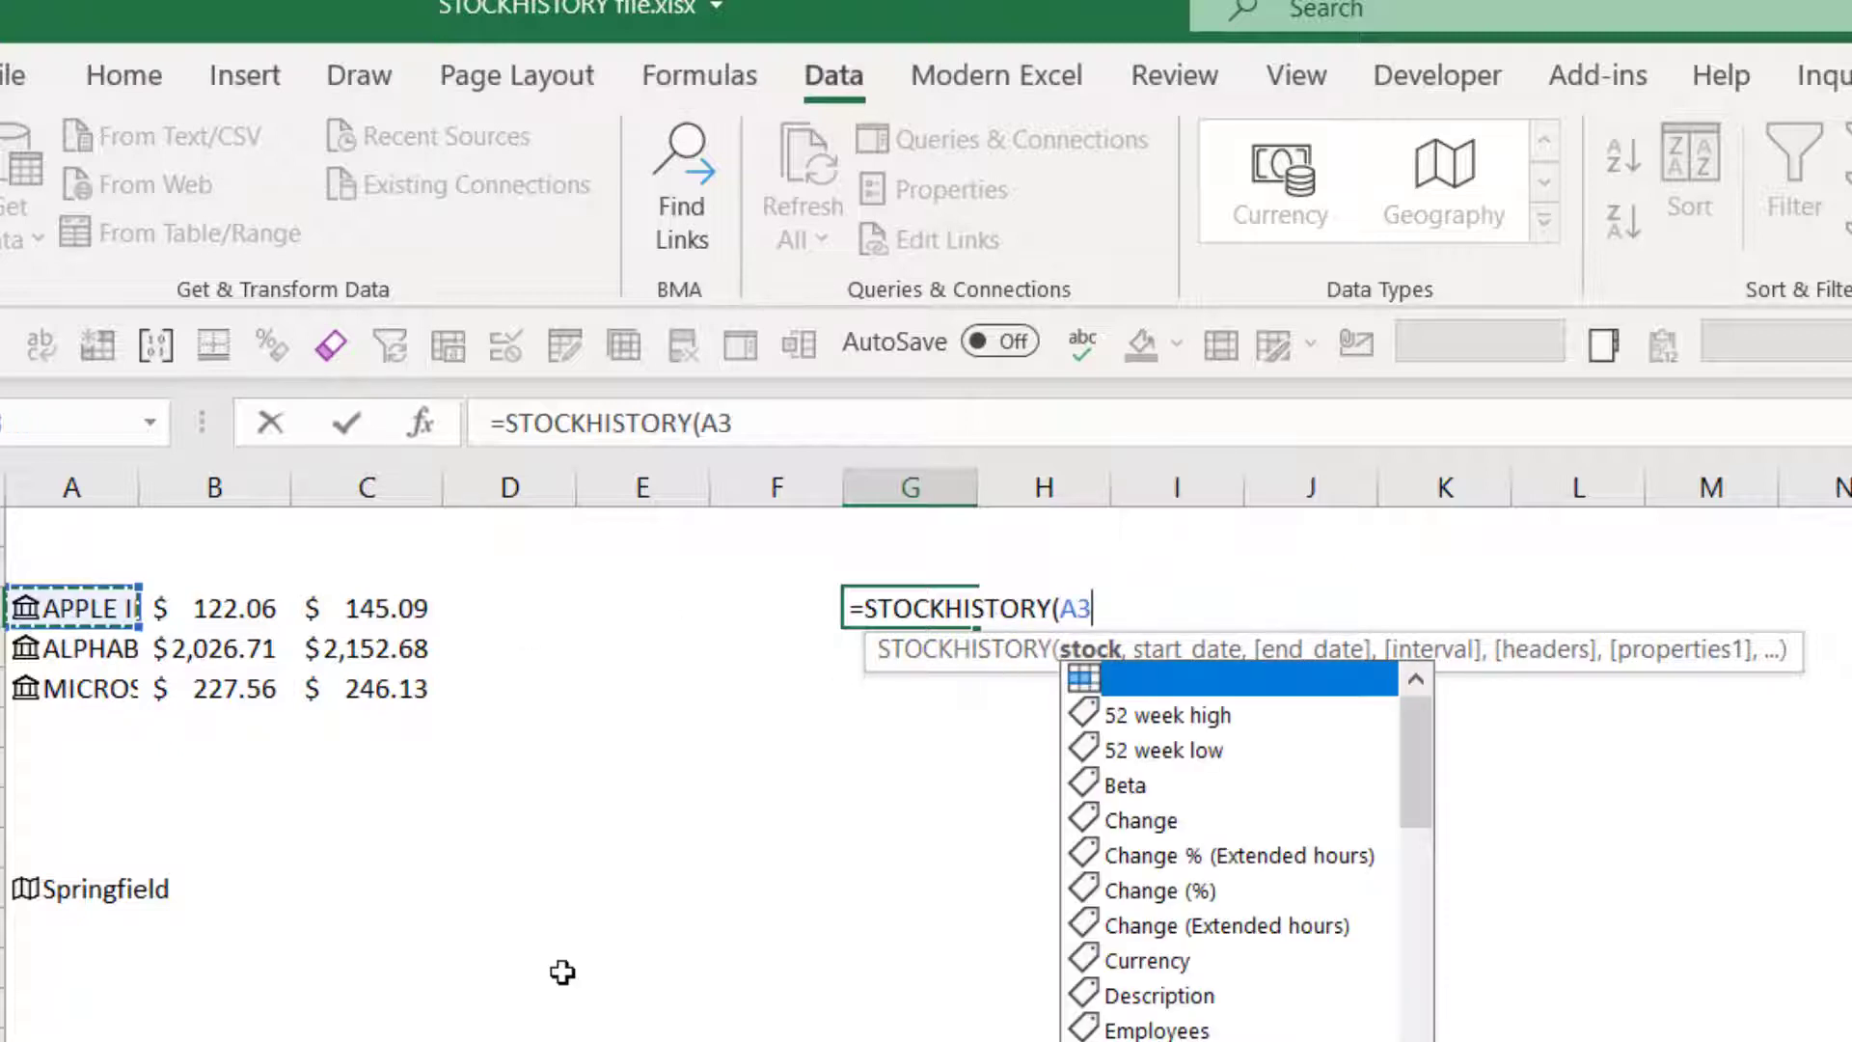
text(,"5 )
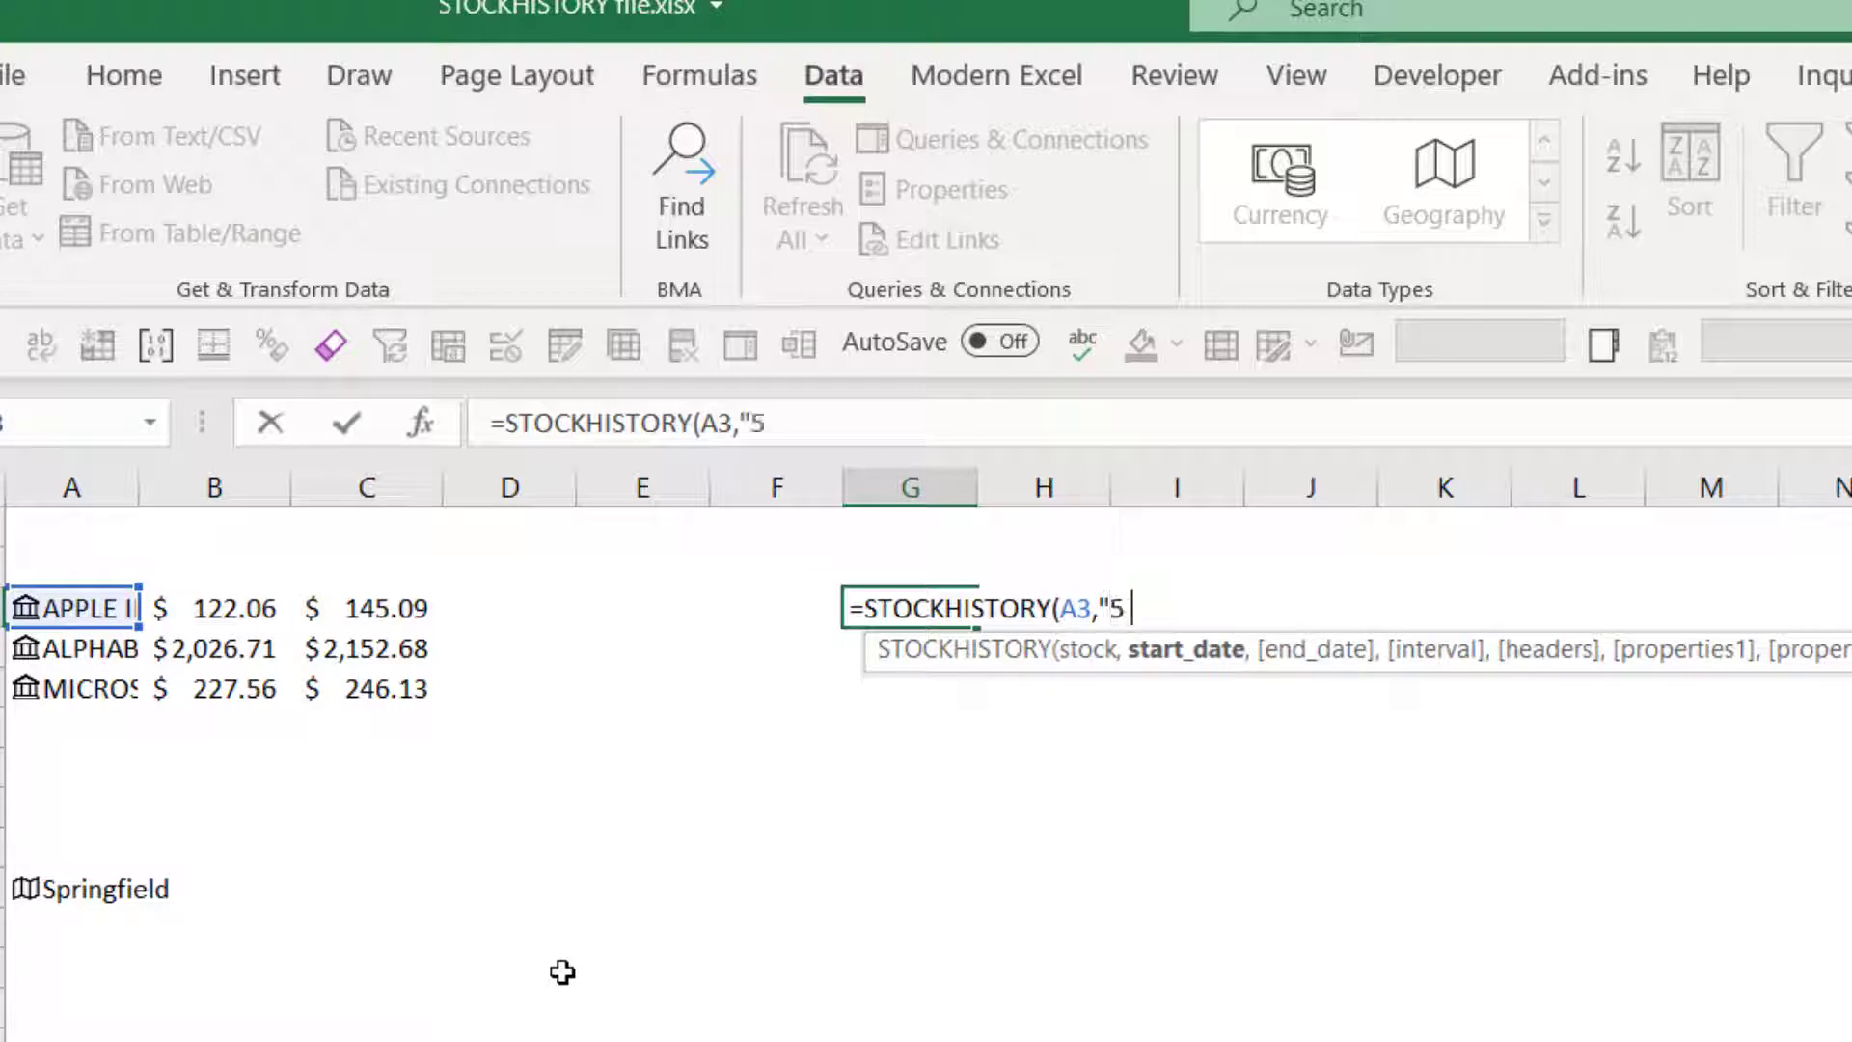
text(Jan 2021)
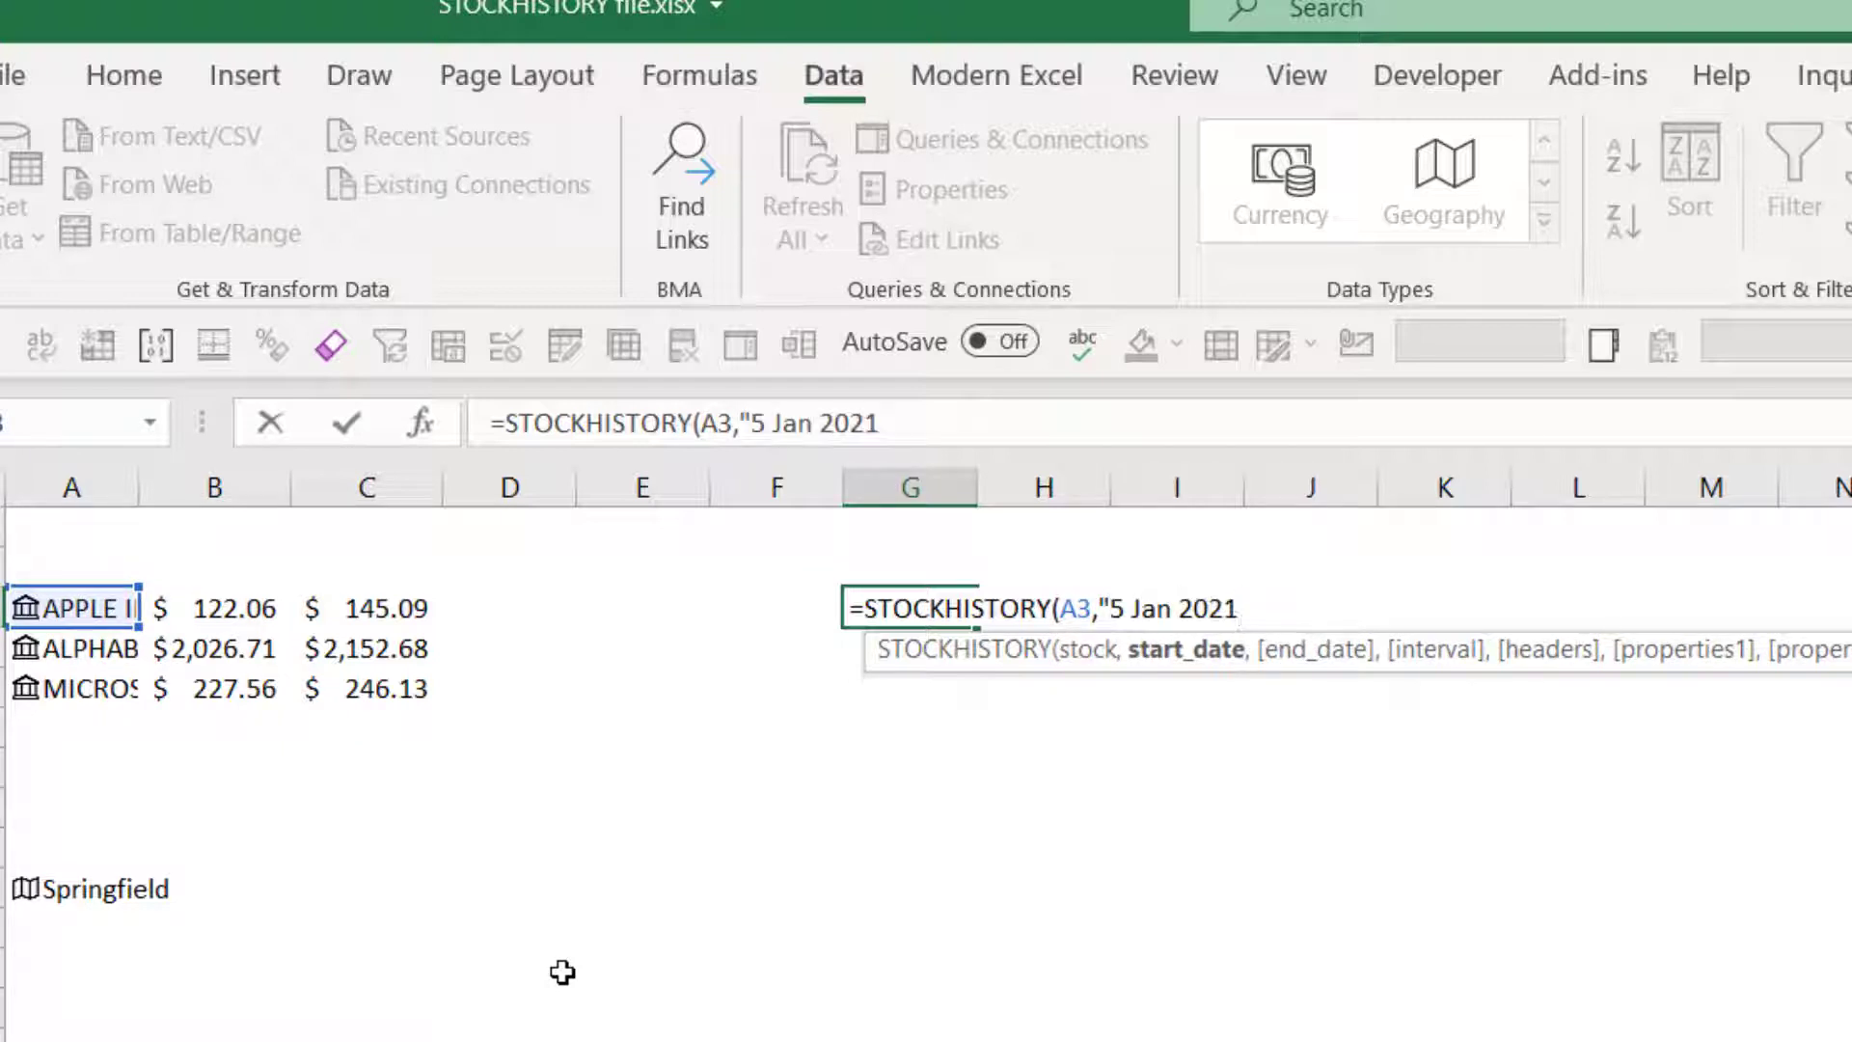
text("))
key(Return)
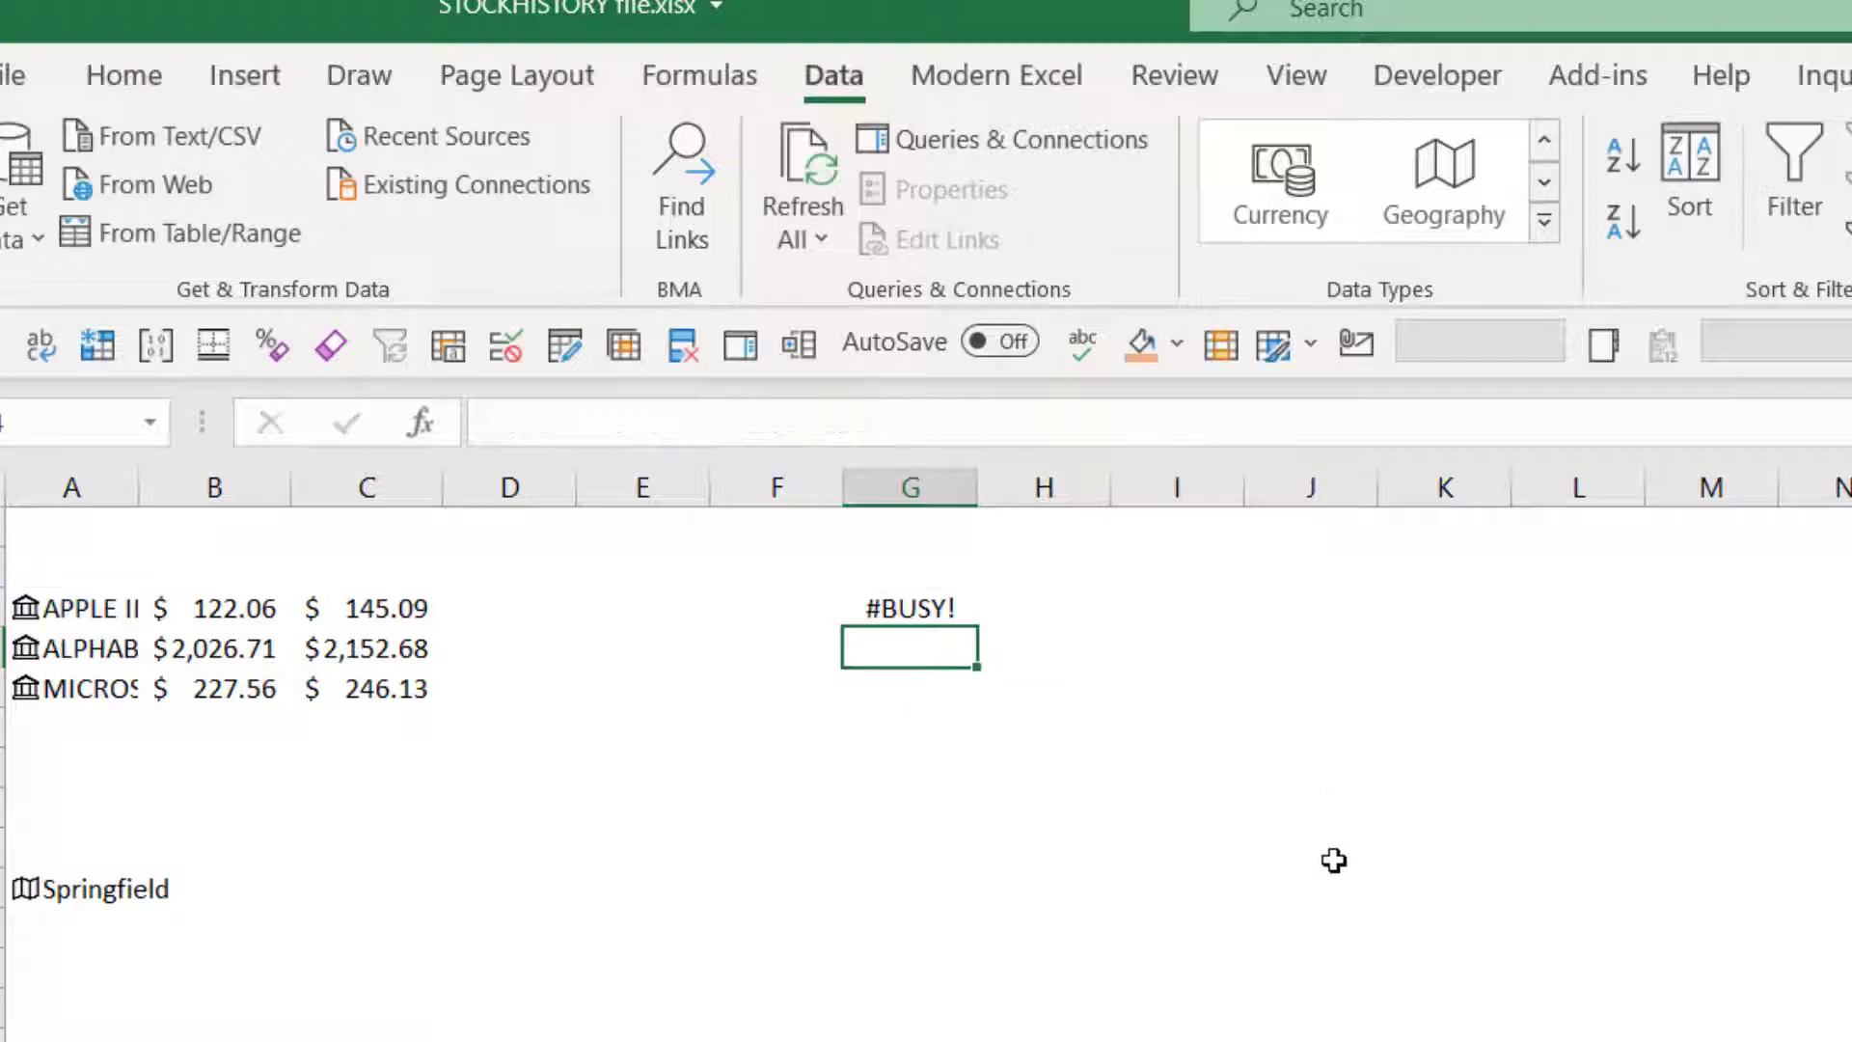
key(Up)
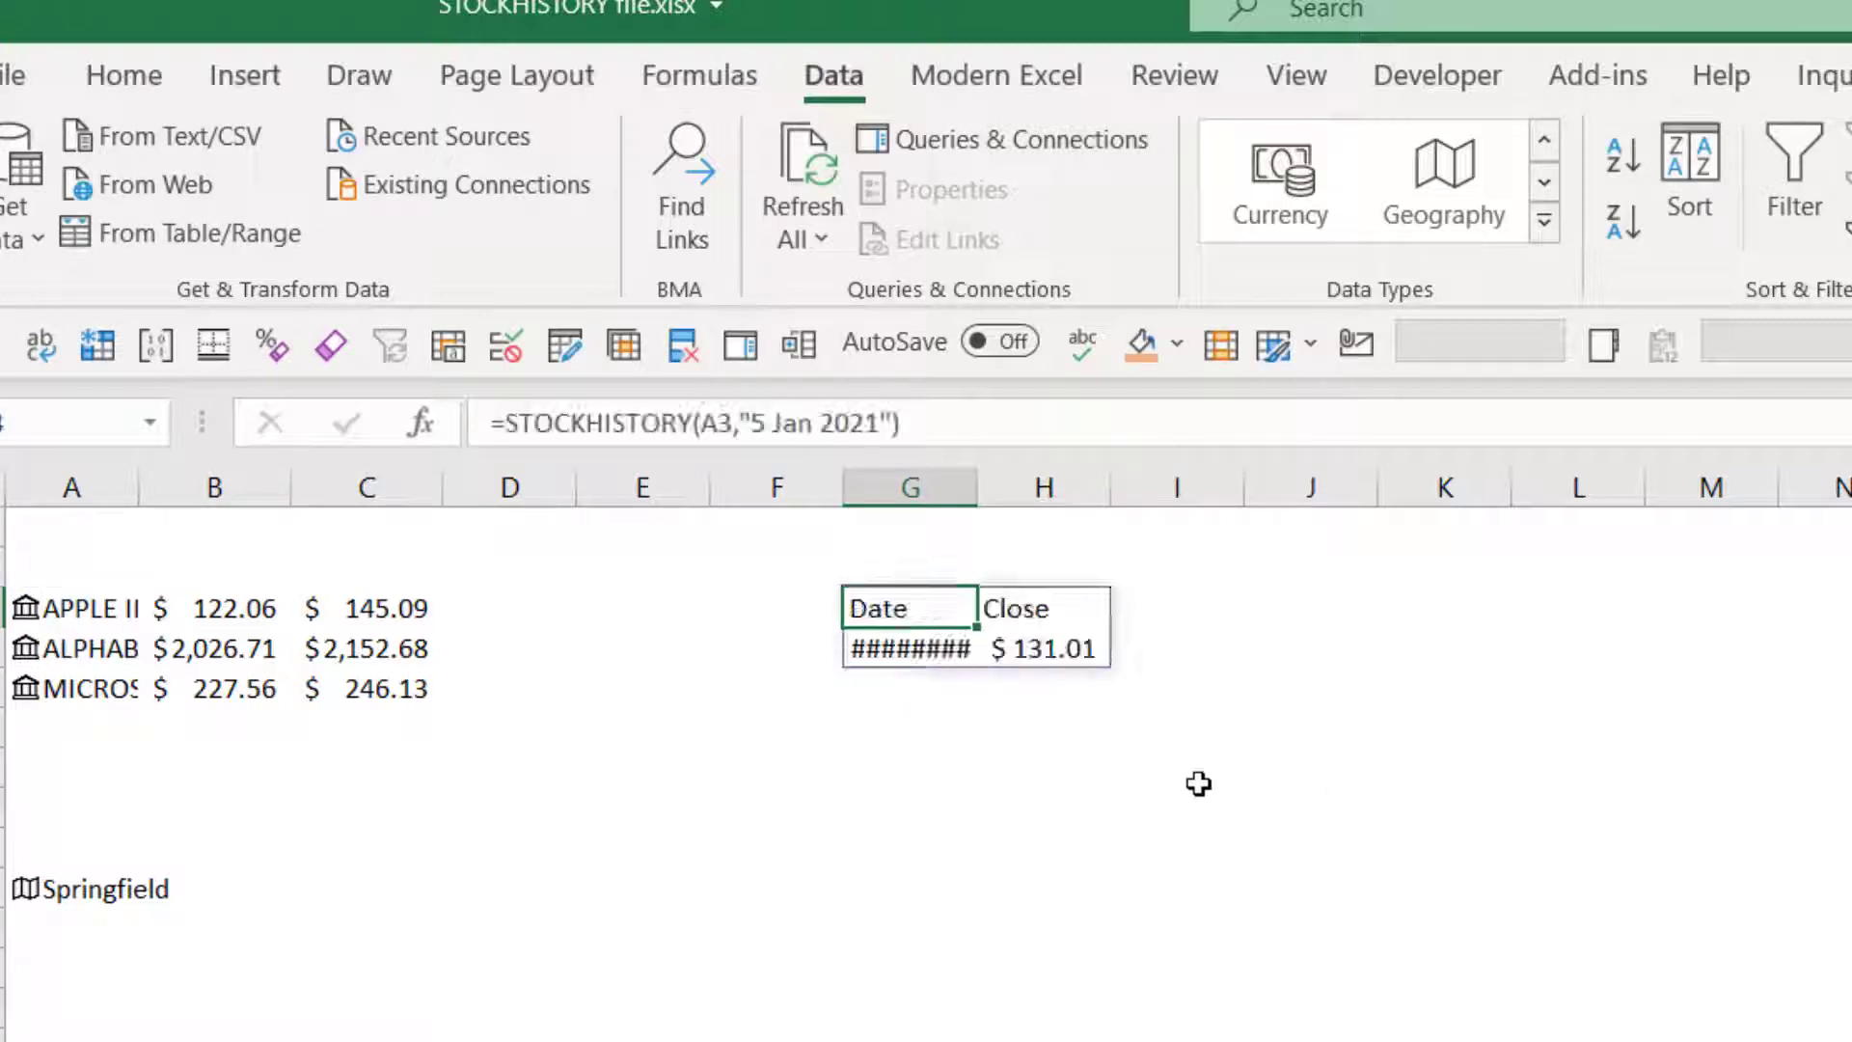
drag(974, 485, 1030, 484)
click(1092, 642)
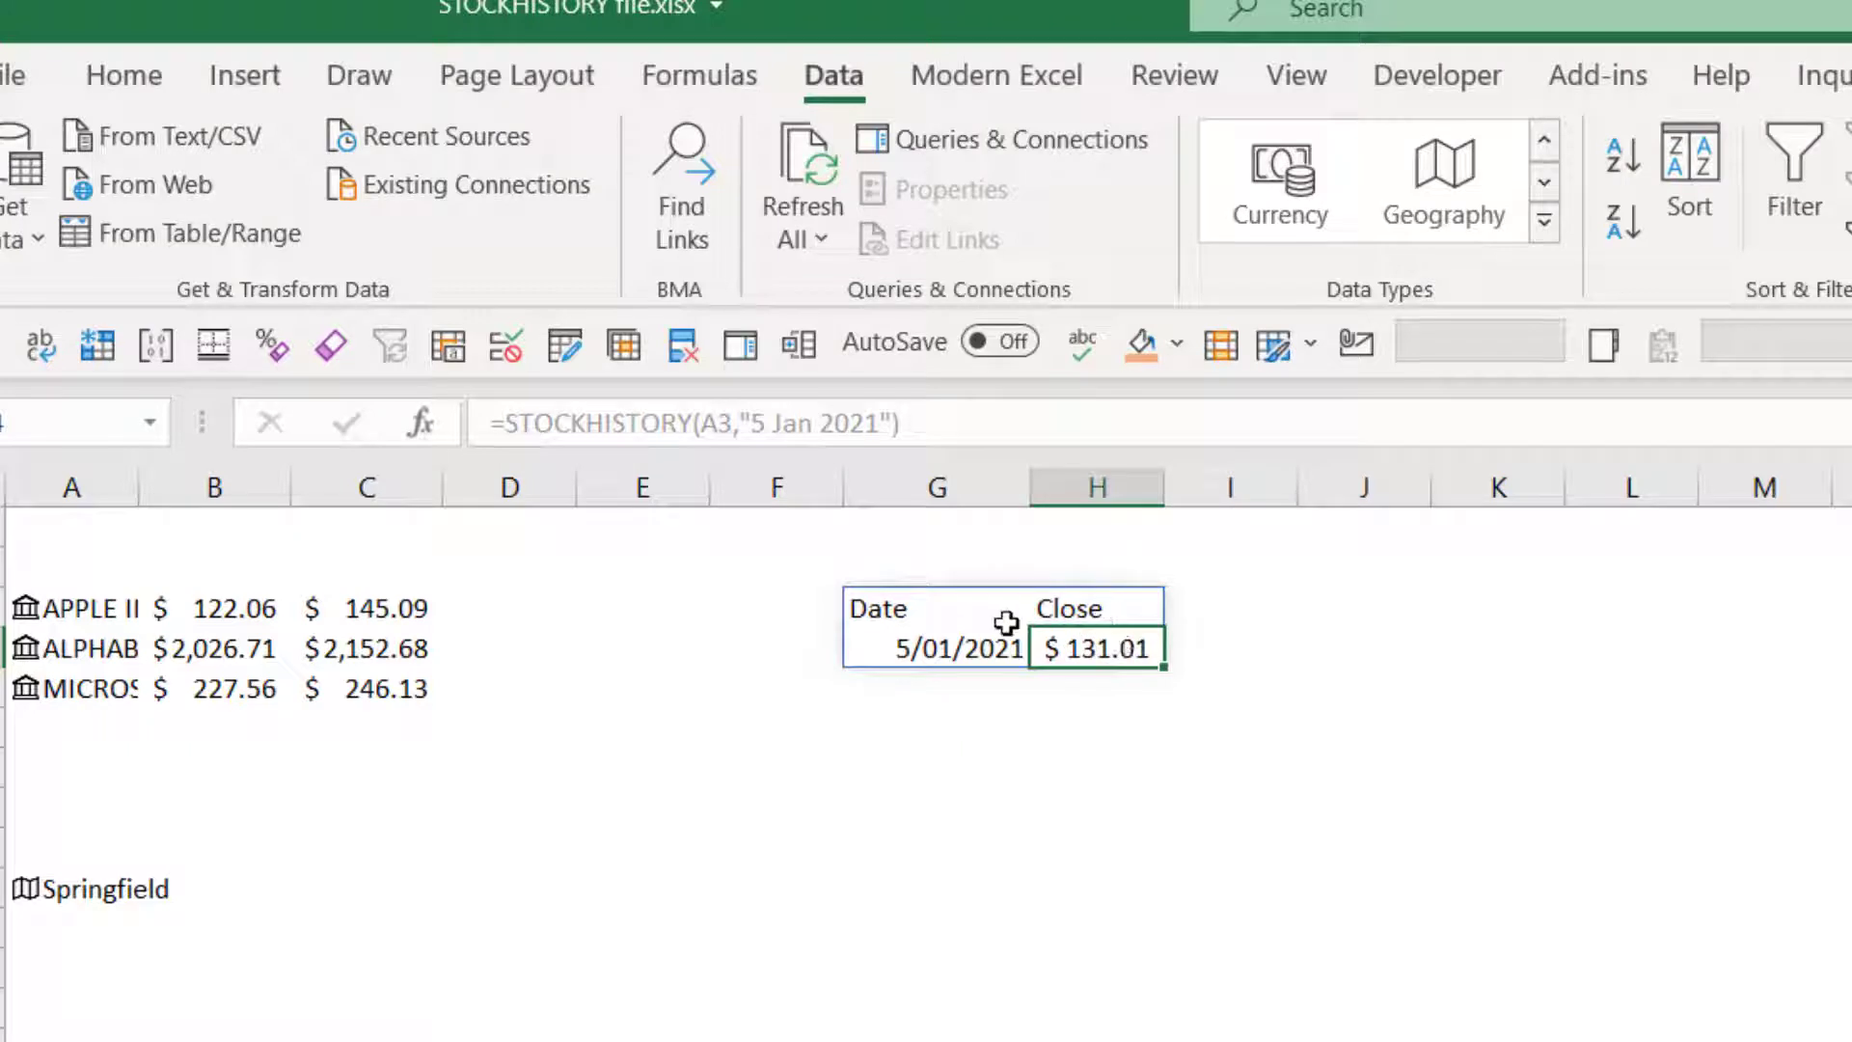
click(960, 612)
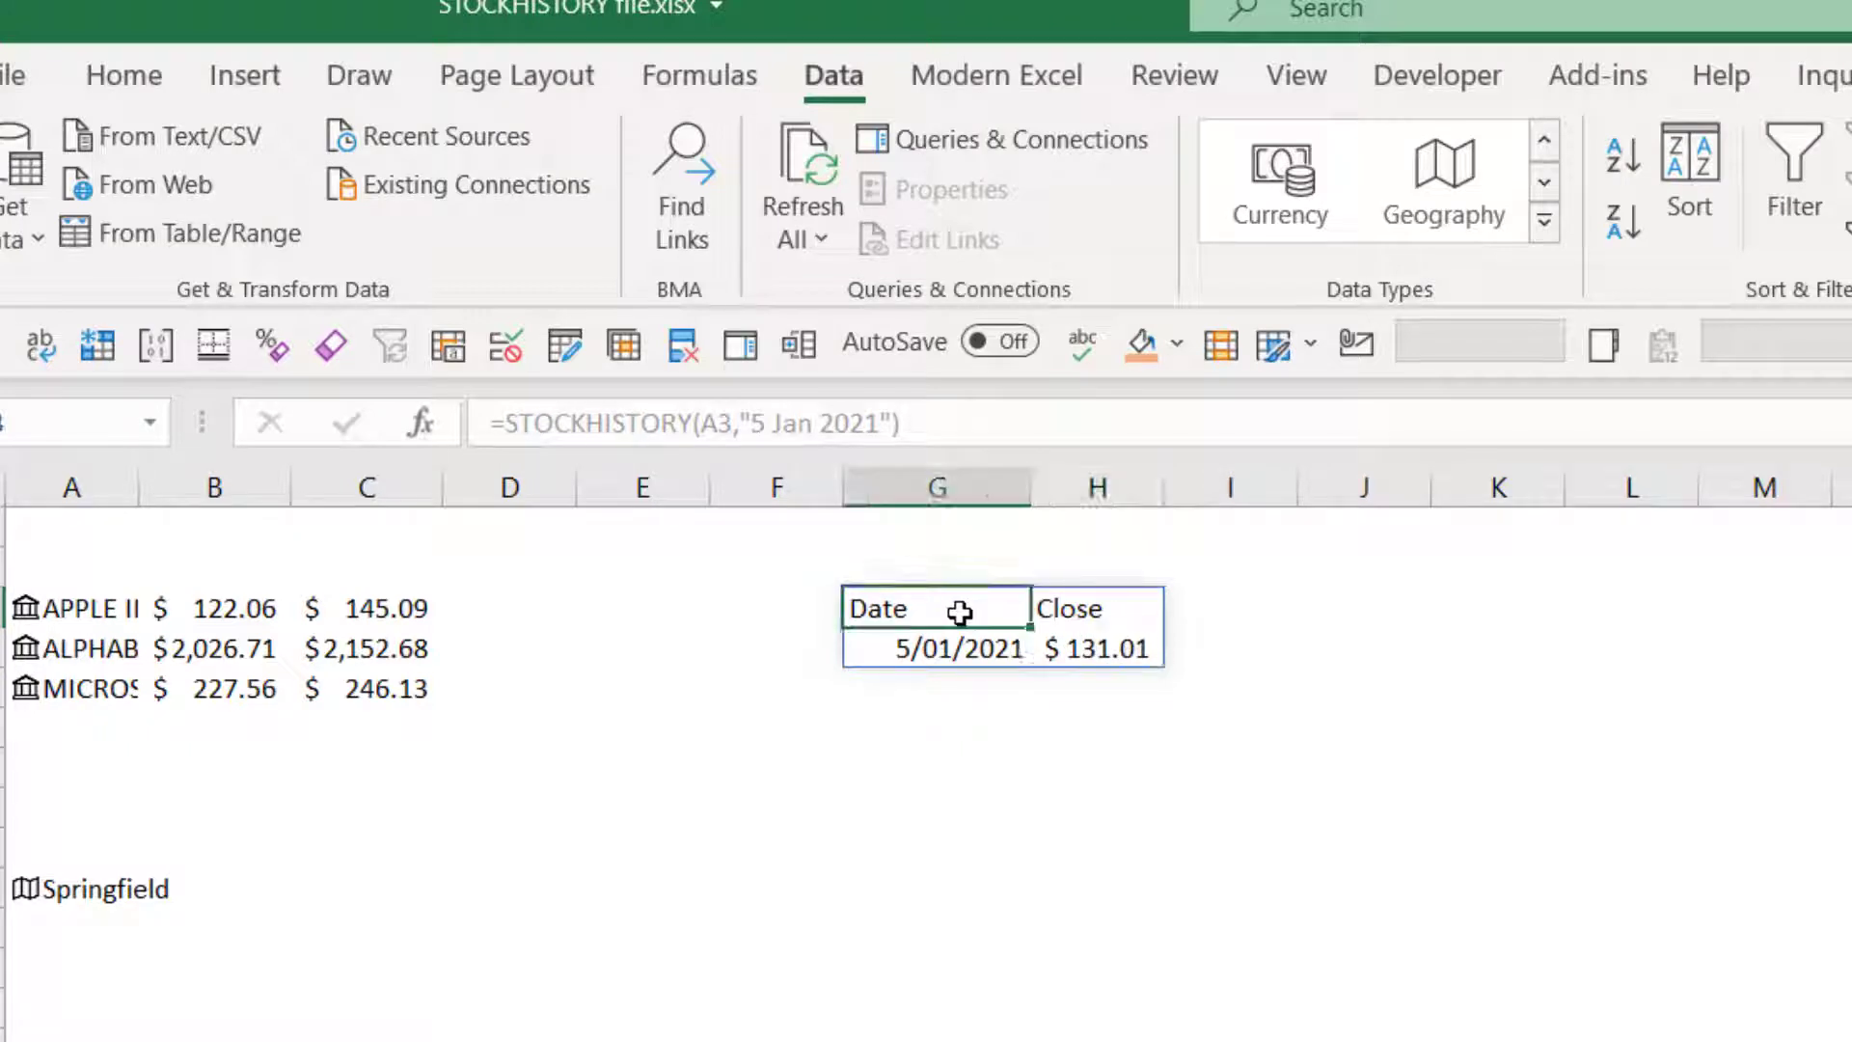
Step: Add TODAY() as the end date of the G3 STOCKHISTORY formula
click(895, 423)
text(,)
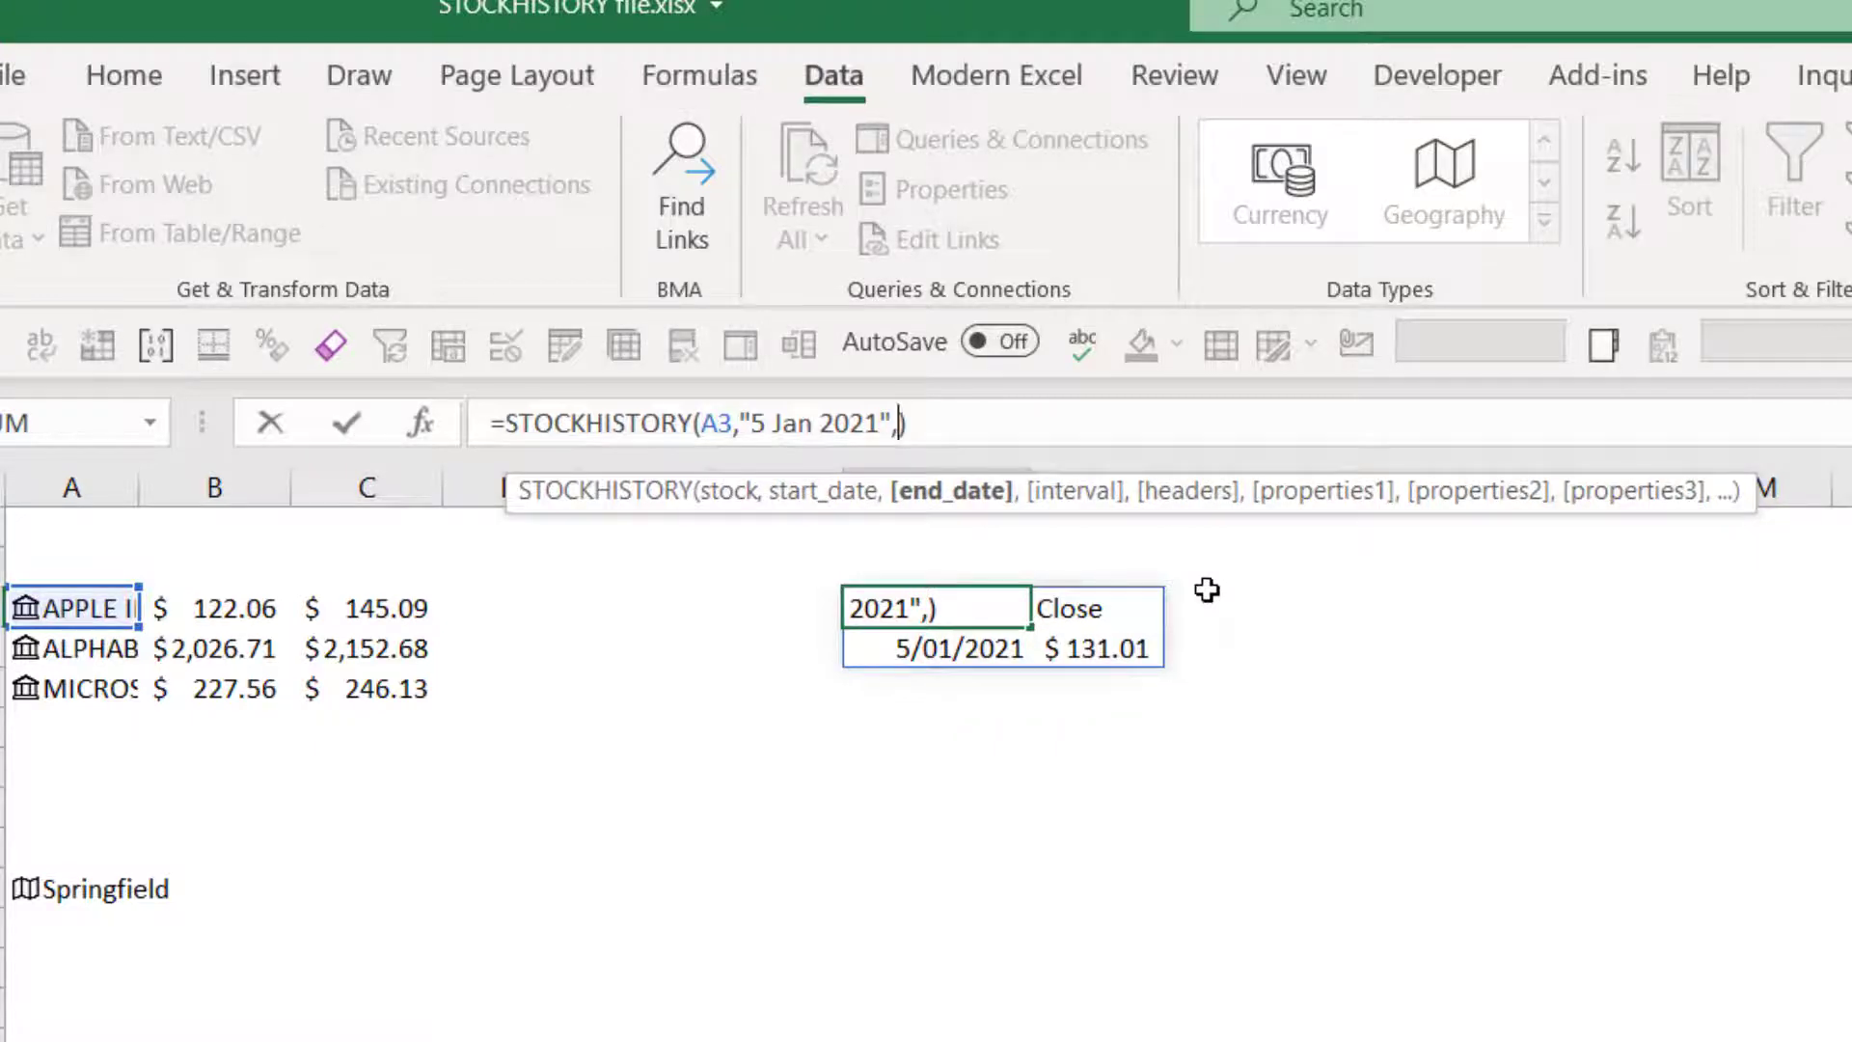
text(toda)
key(Tab)
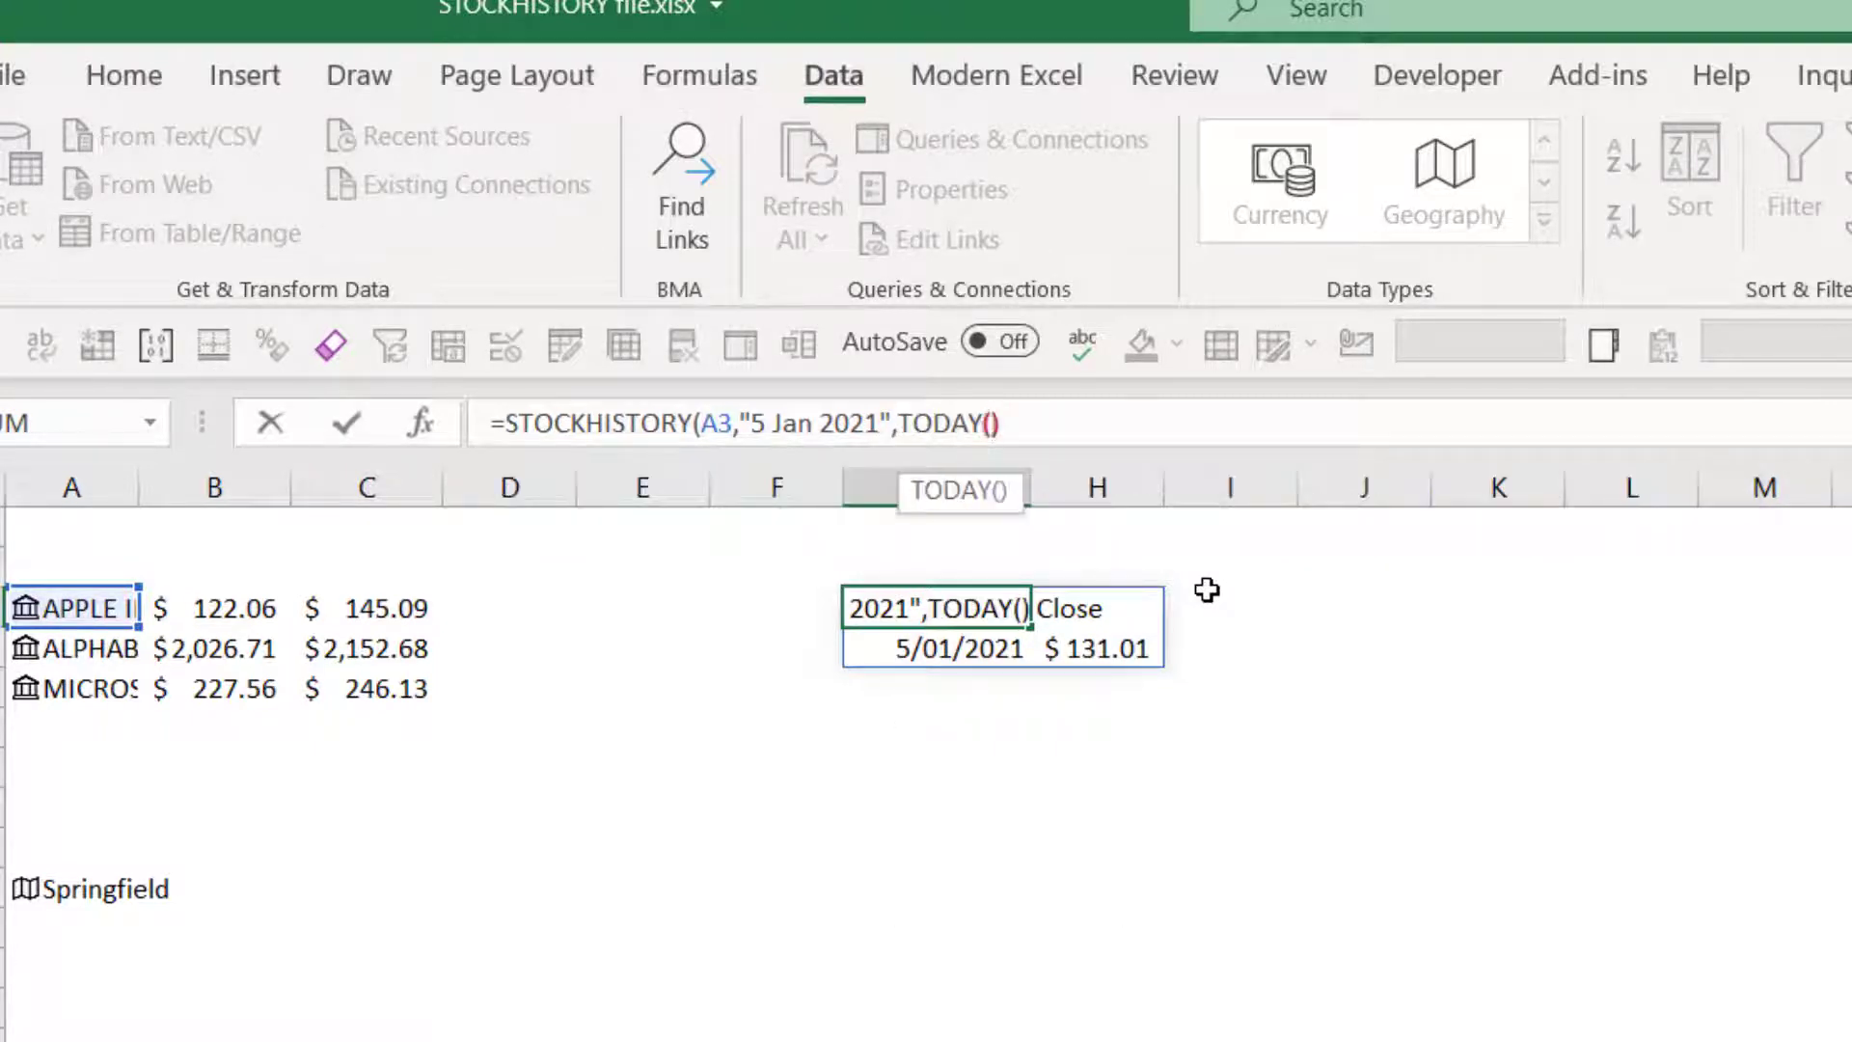
key(Return)
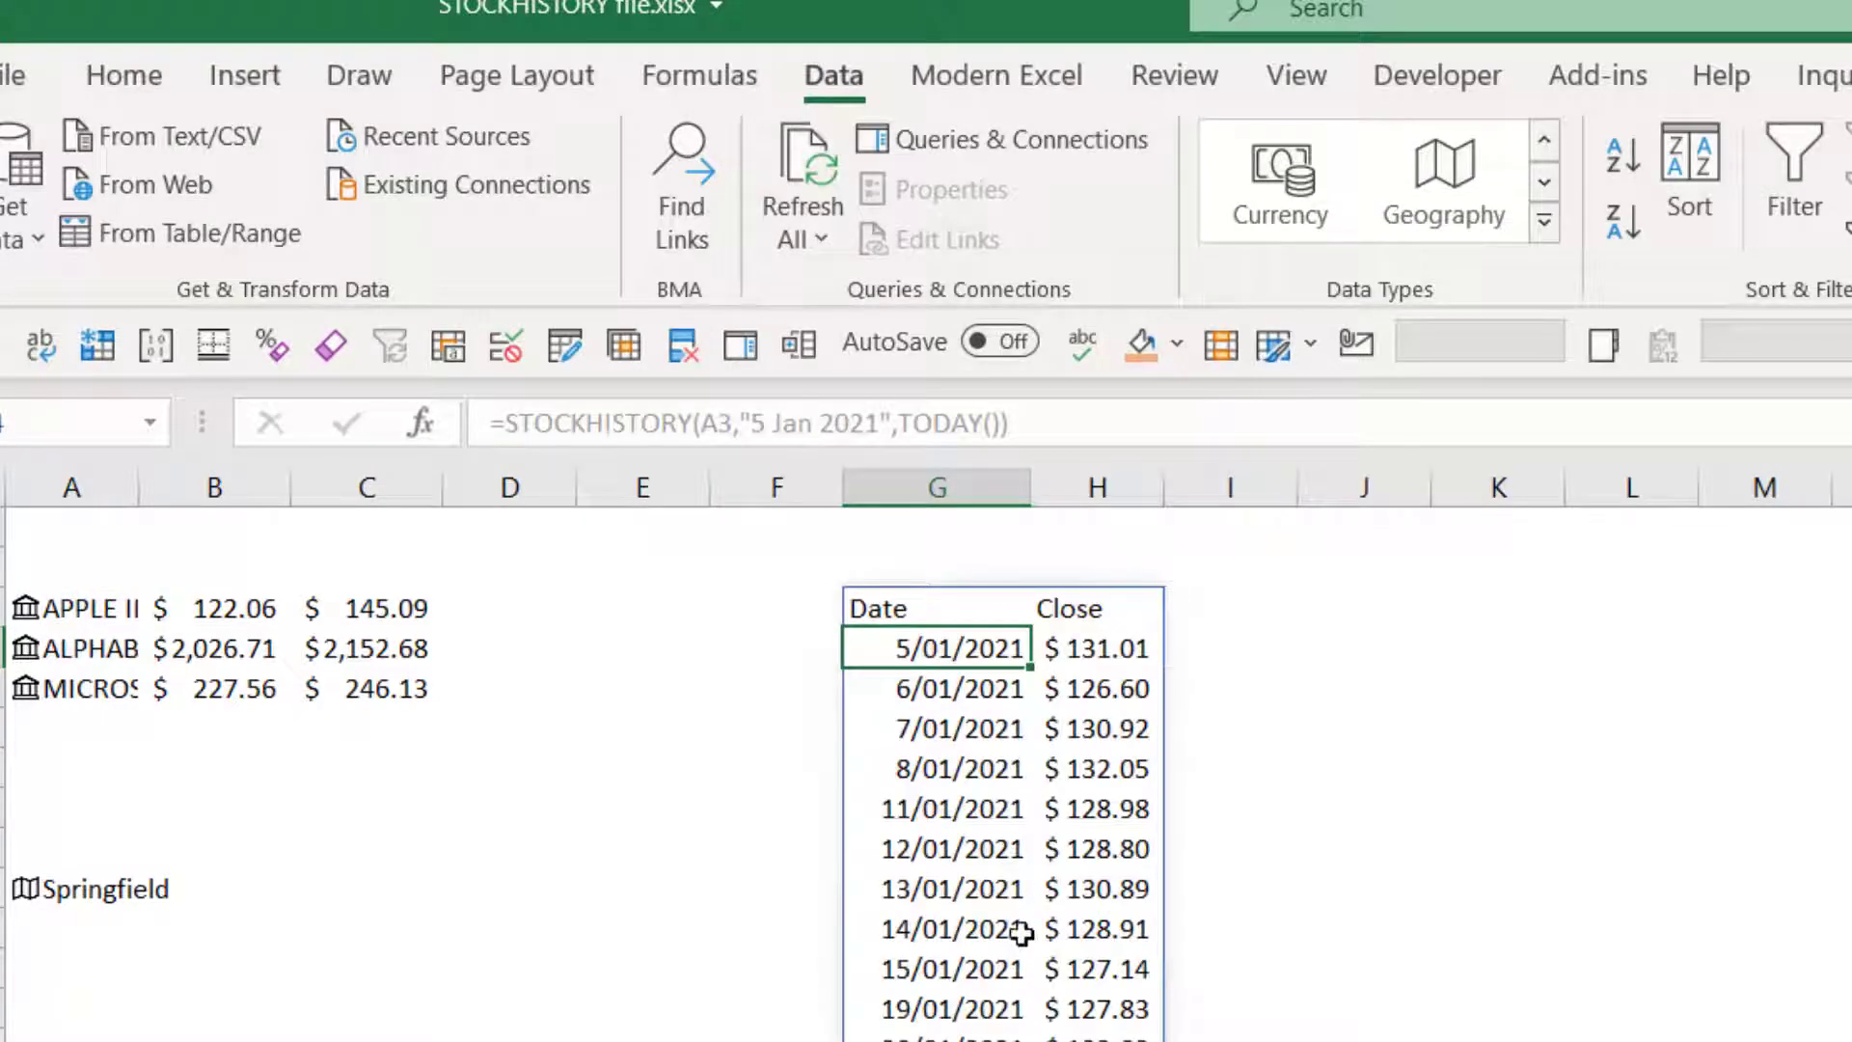
Step: Browse the daily Close column down to the latest price ($125.12) and back to G3
click(936, 1037)
scroll(1003, 771, down, 5)
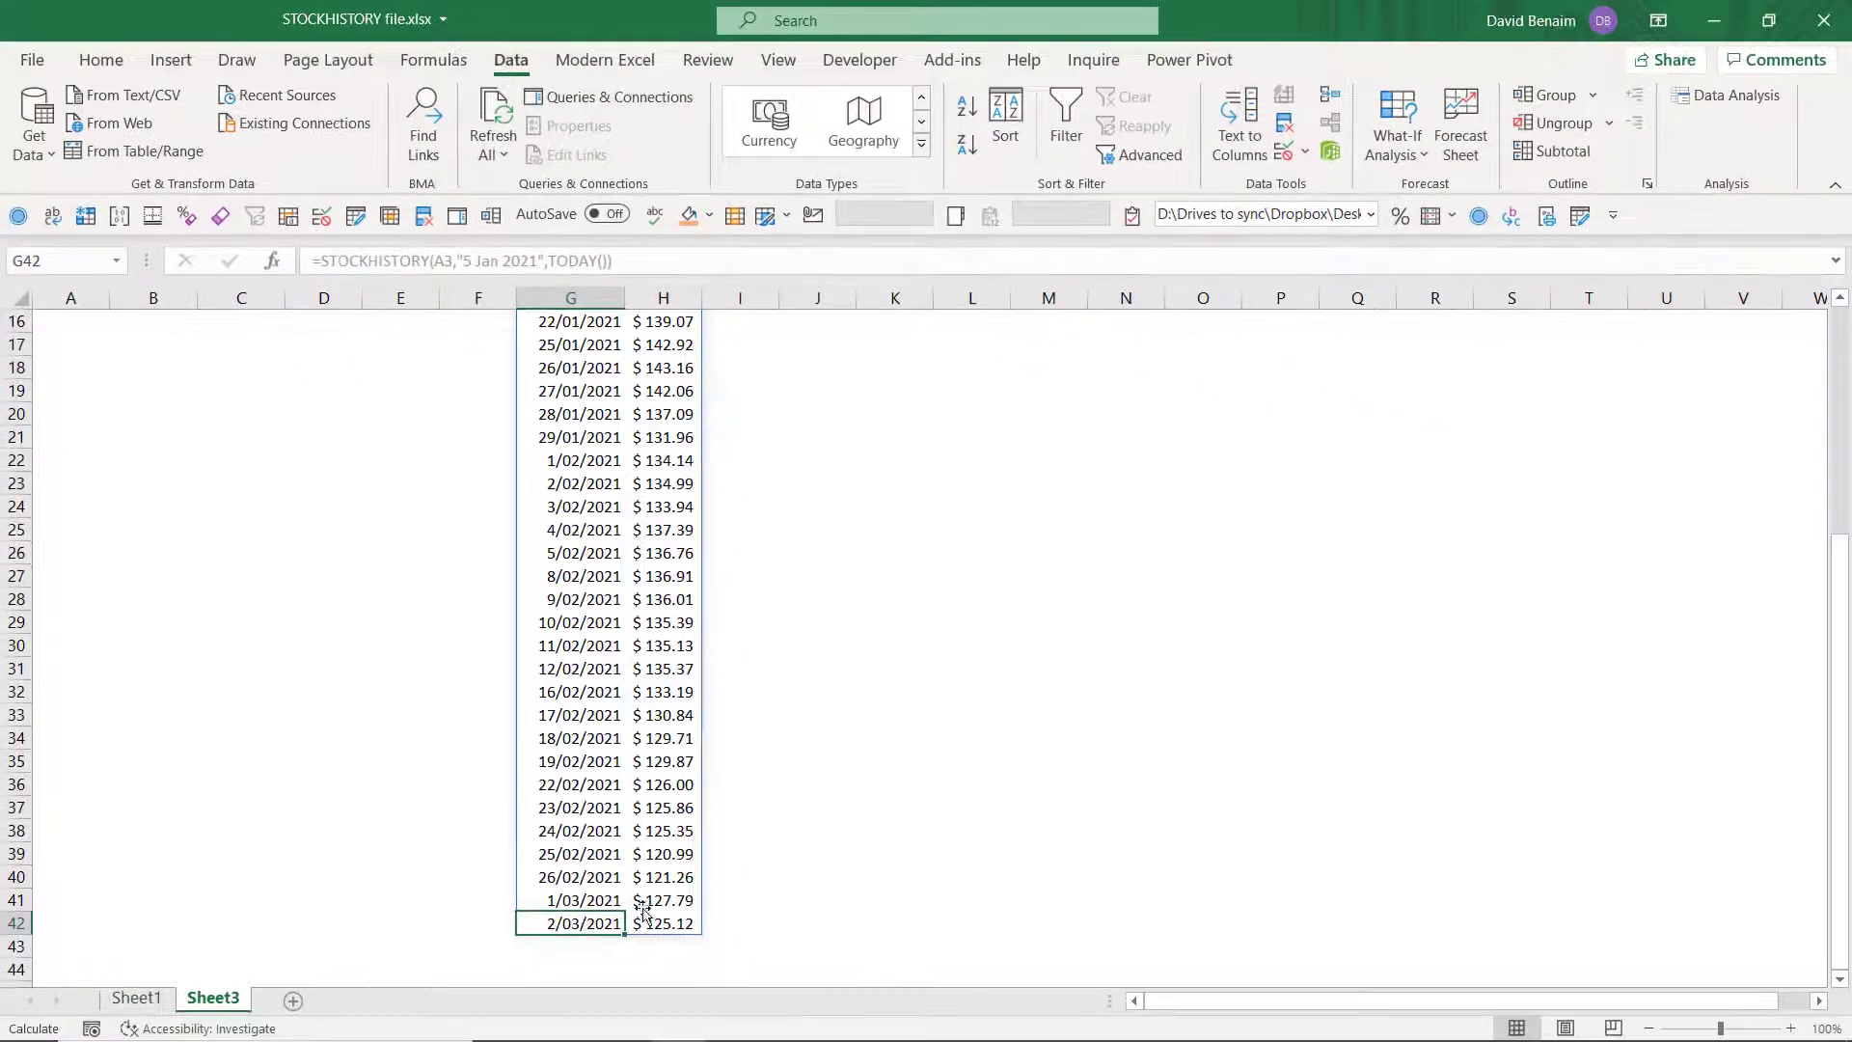
mouse_move(1757, 1018)
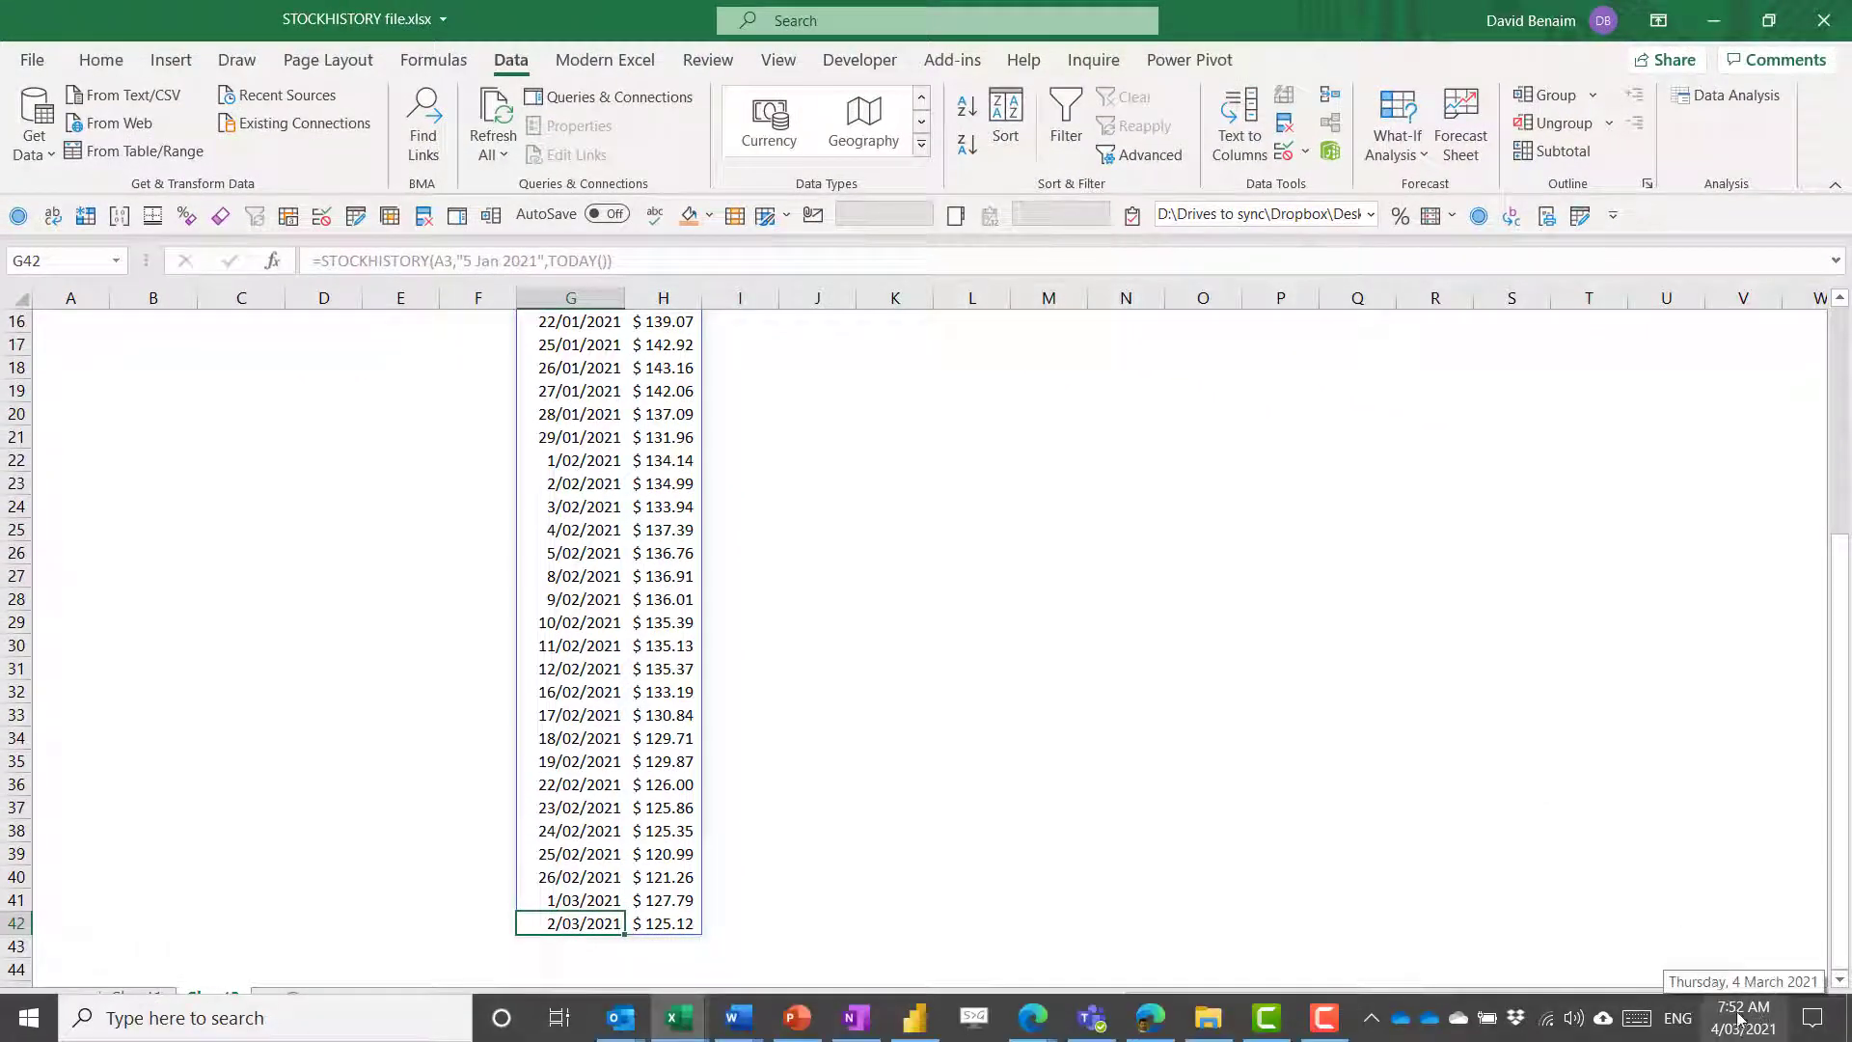
click(672, 836)
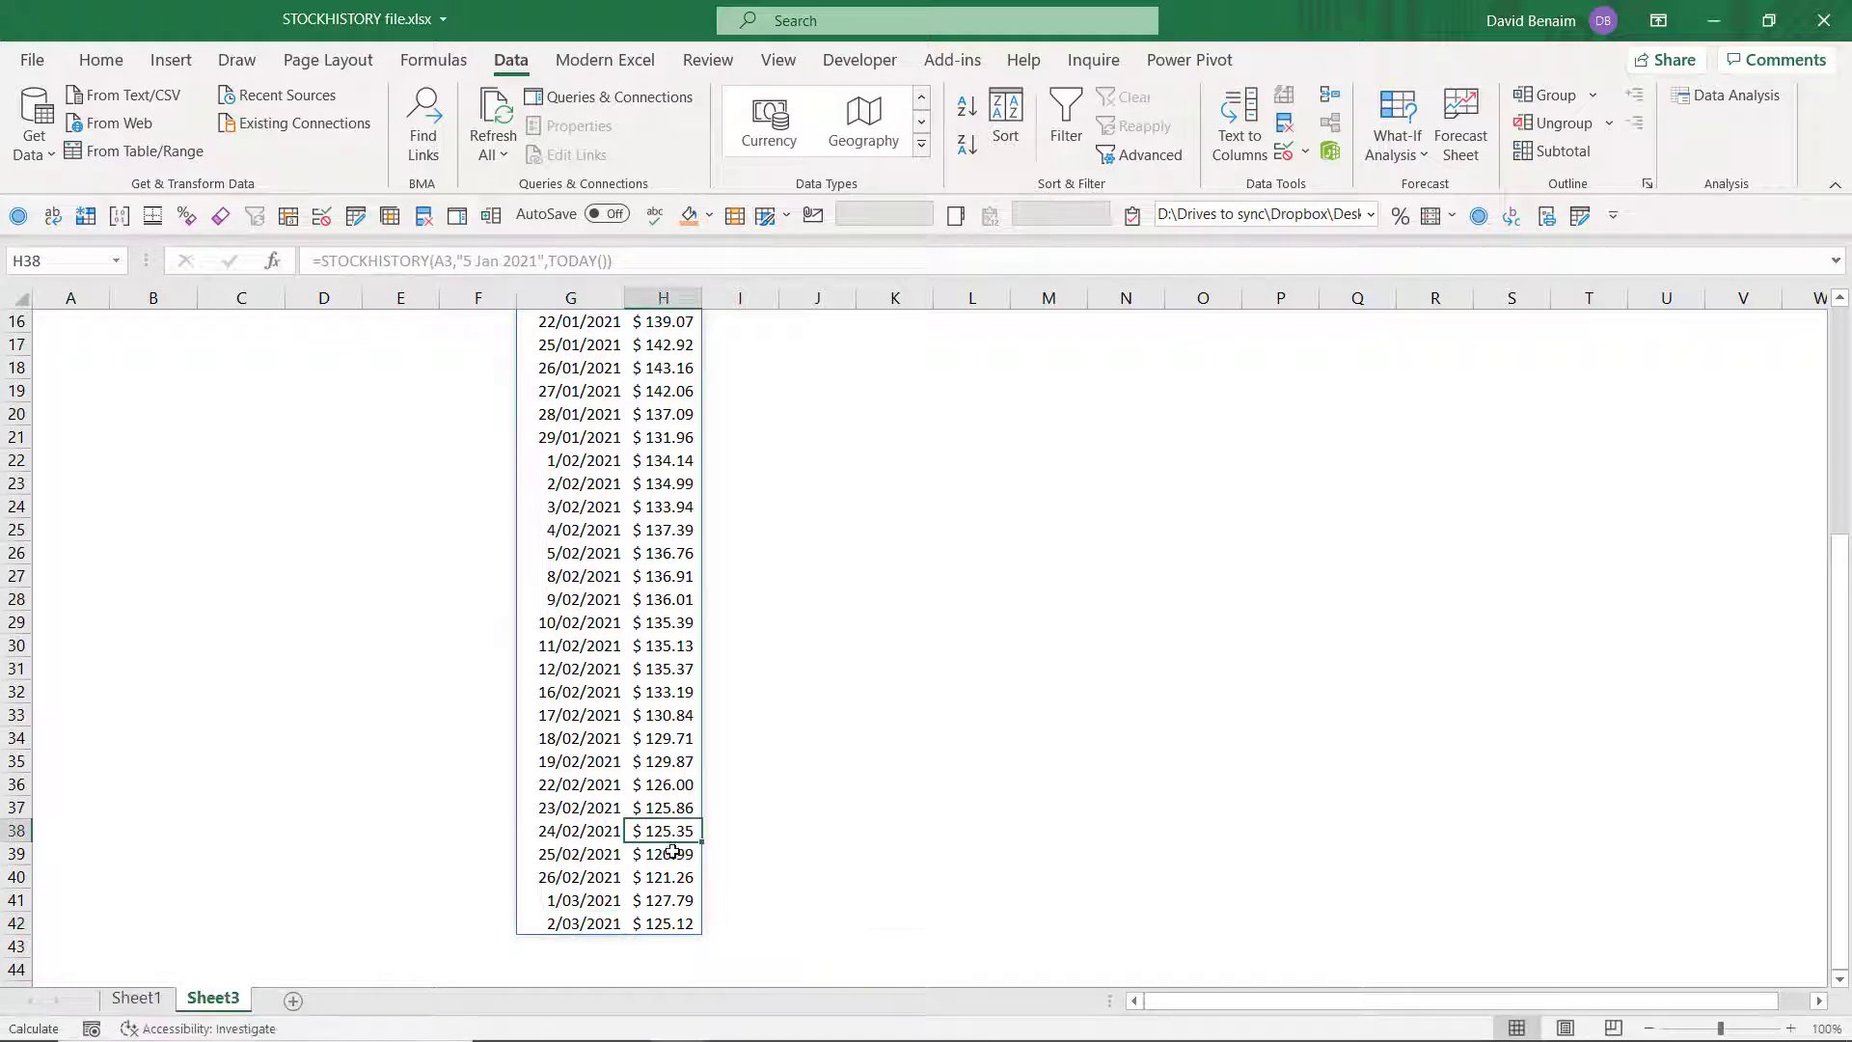
key(ctrl+Up)
key(ctrl+Down)
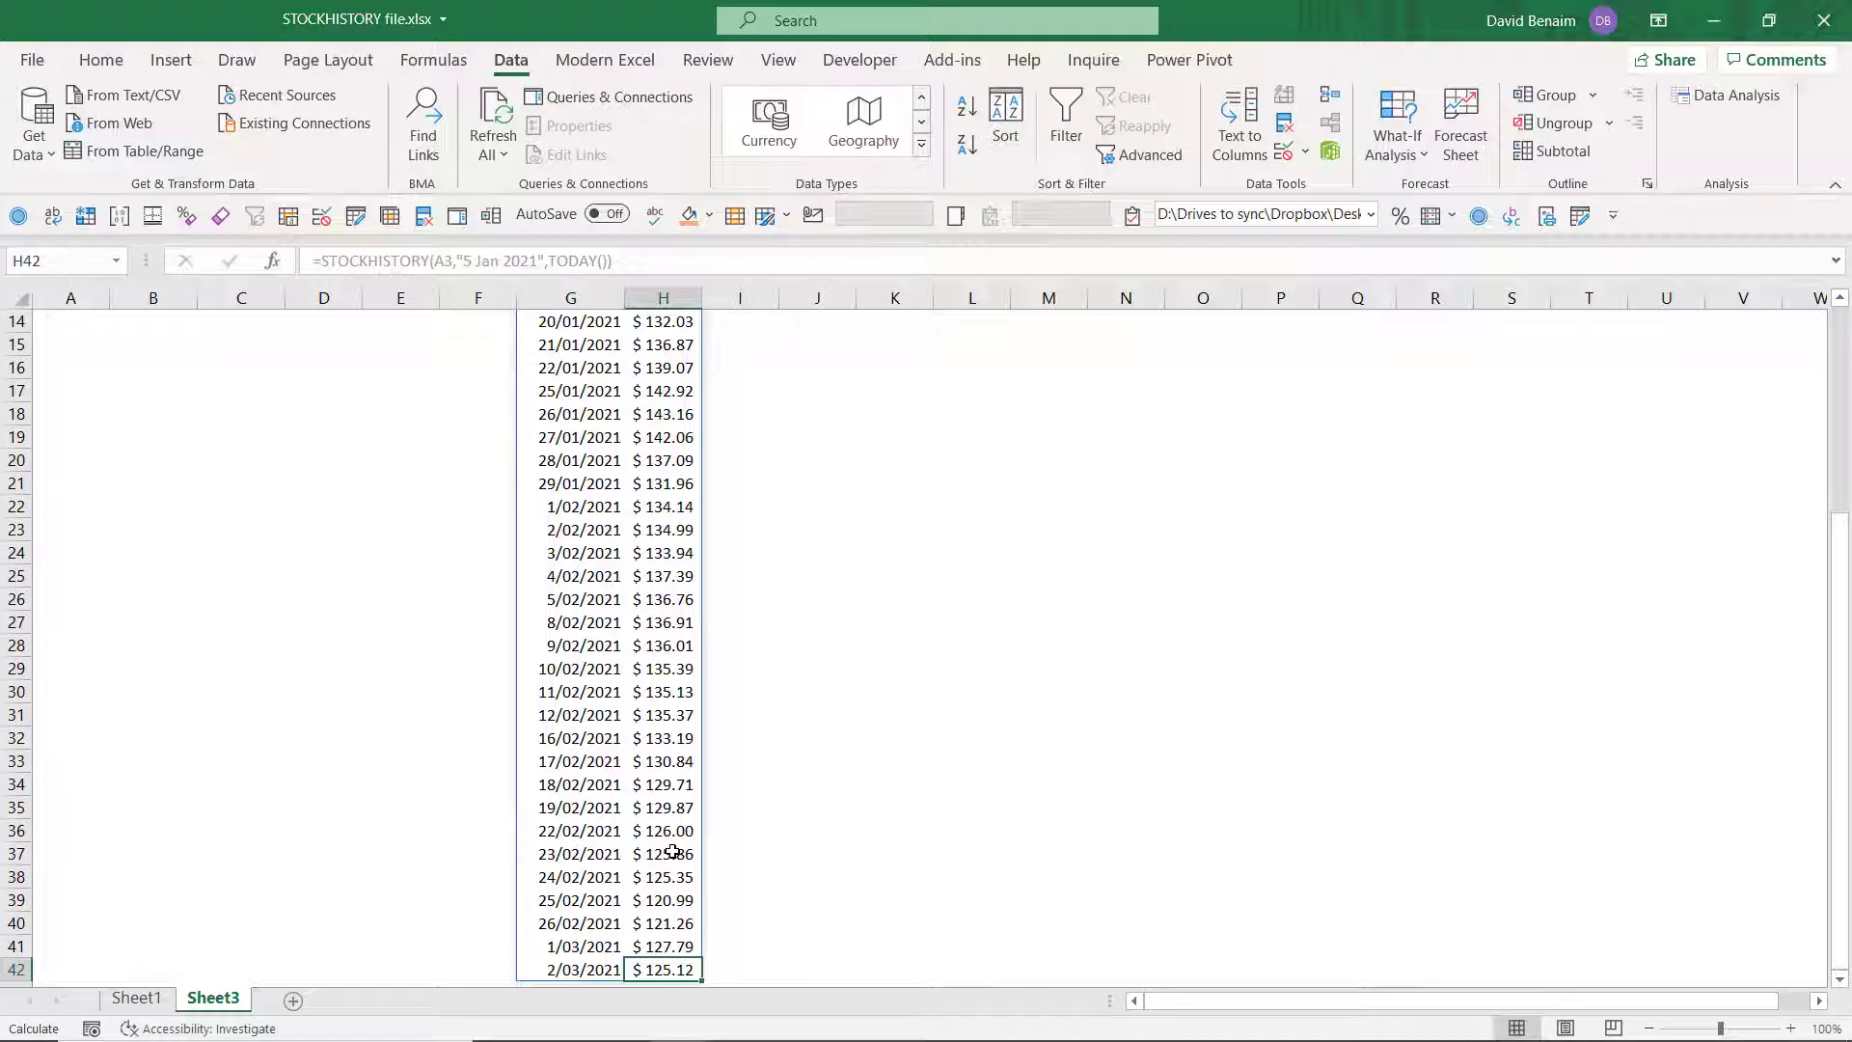
key(ctrl+Up)
key(Left)
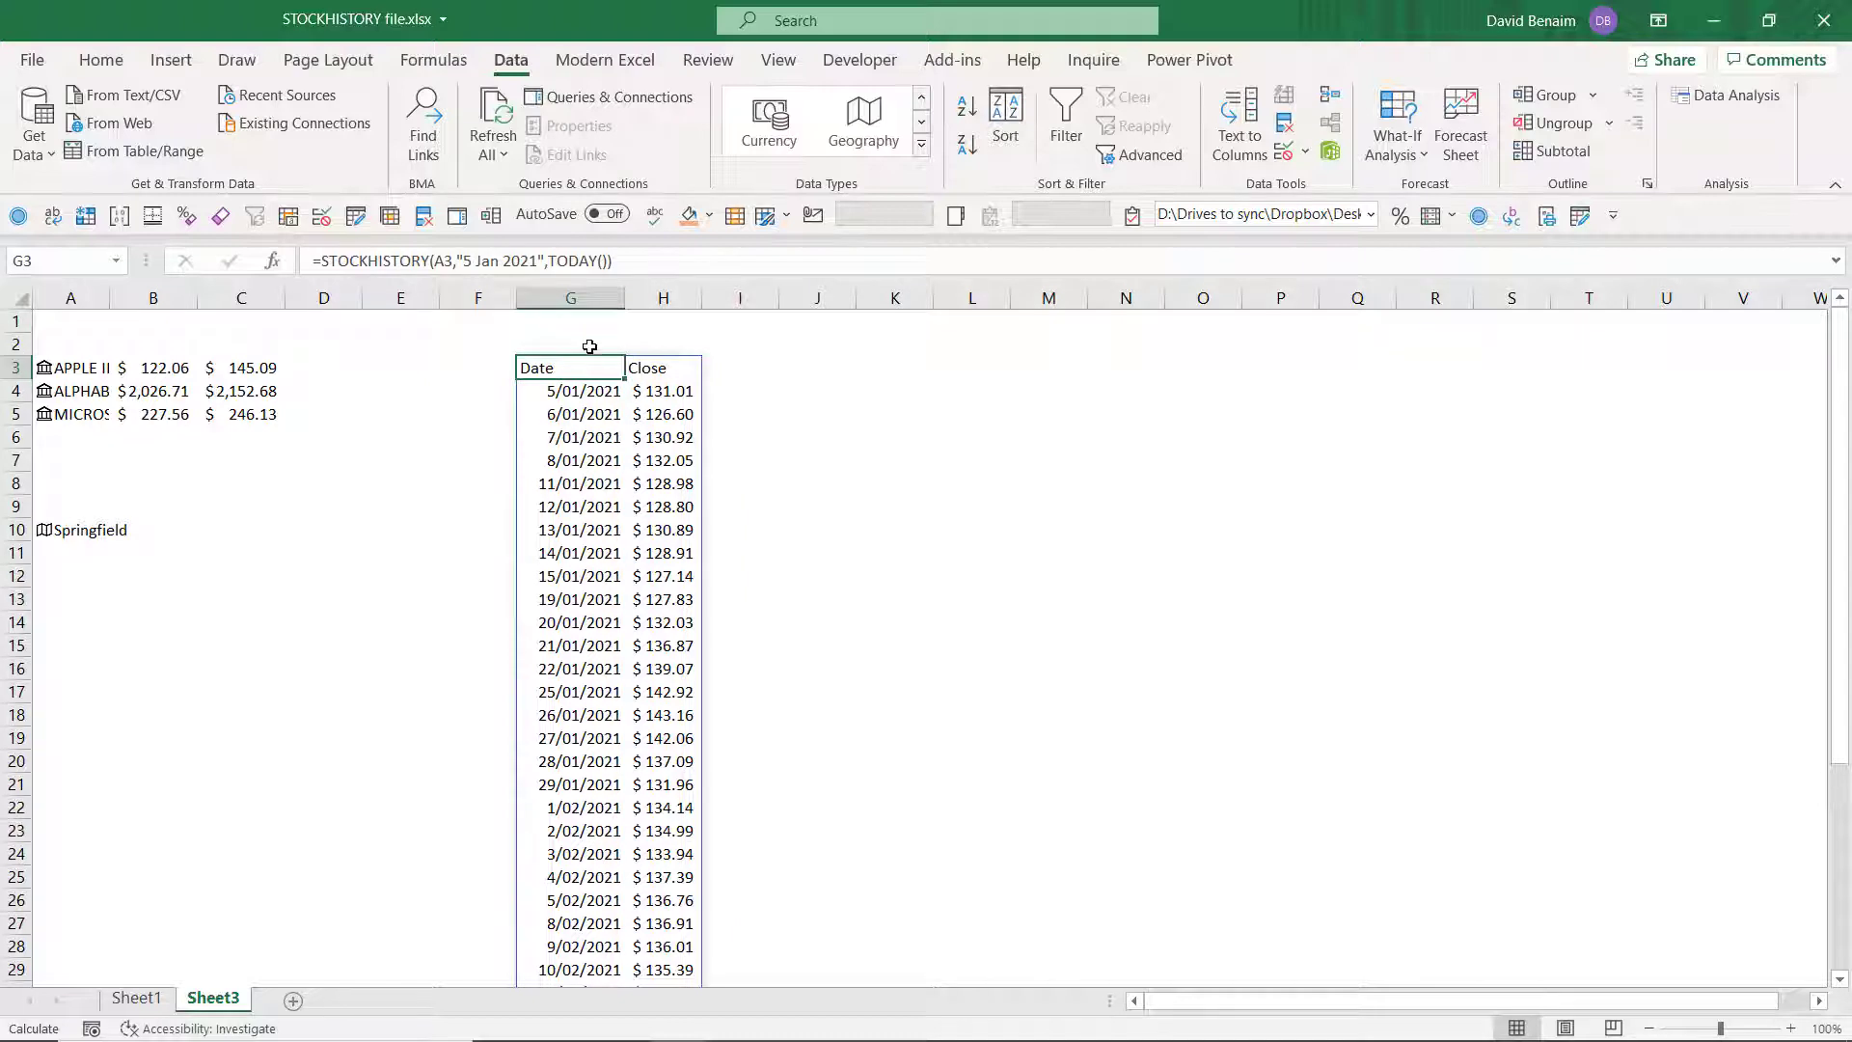
drag(547, 260, 603, 260)
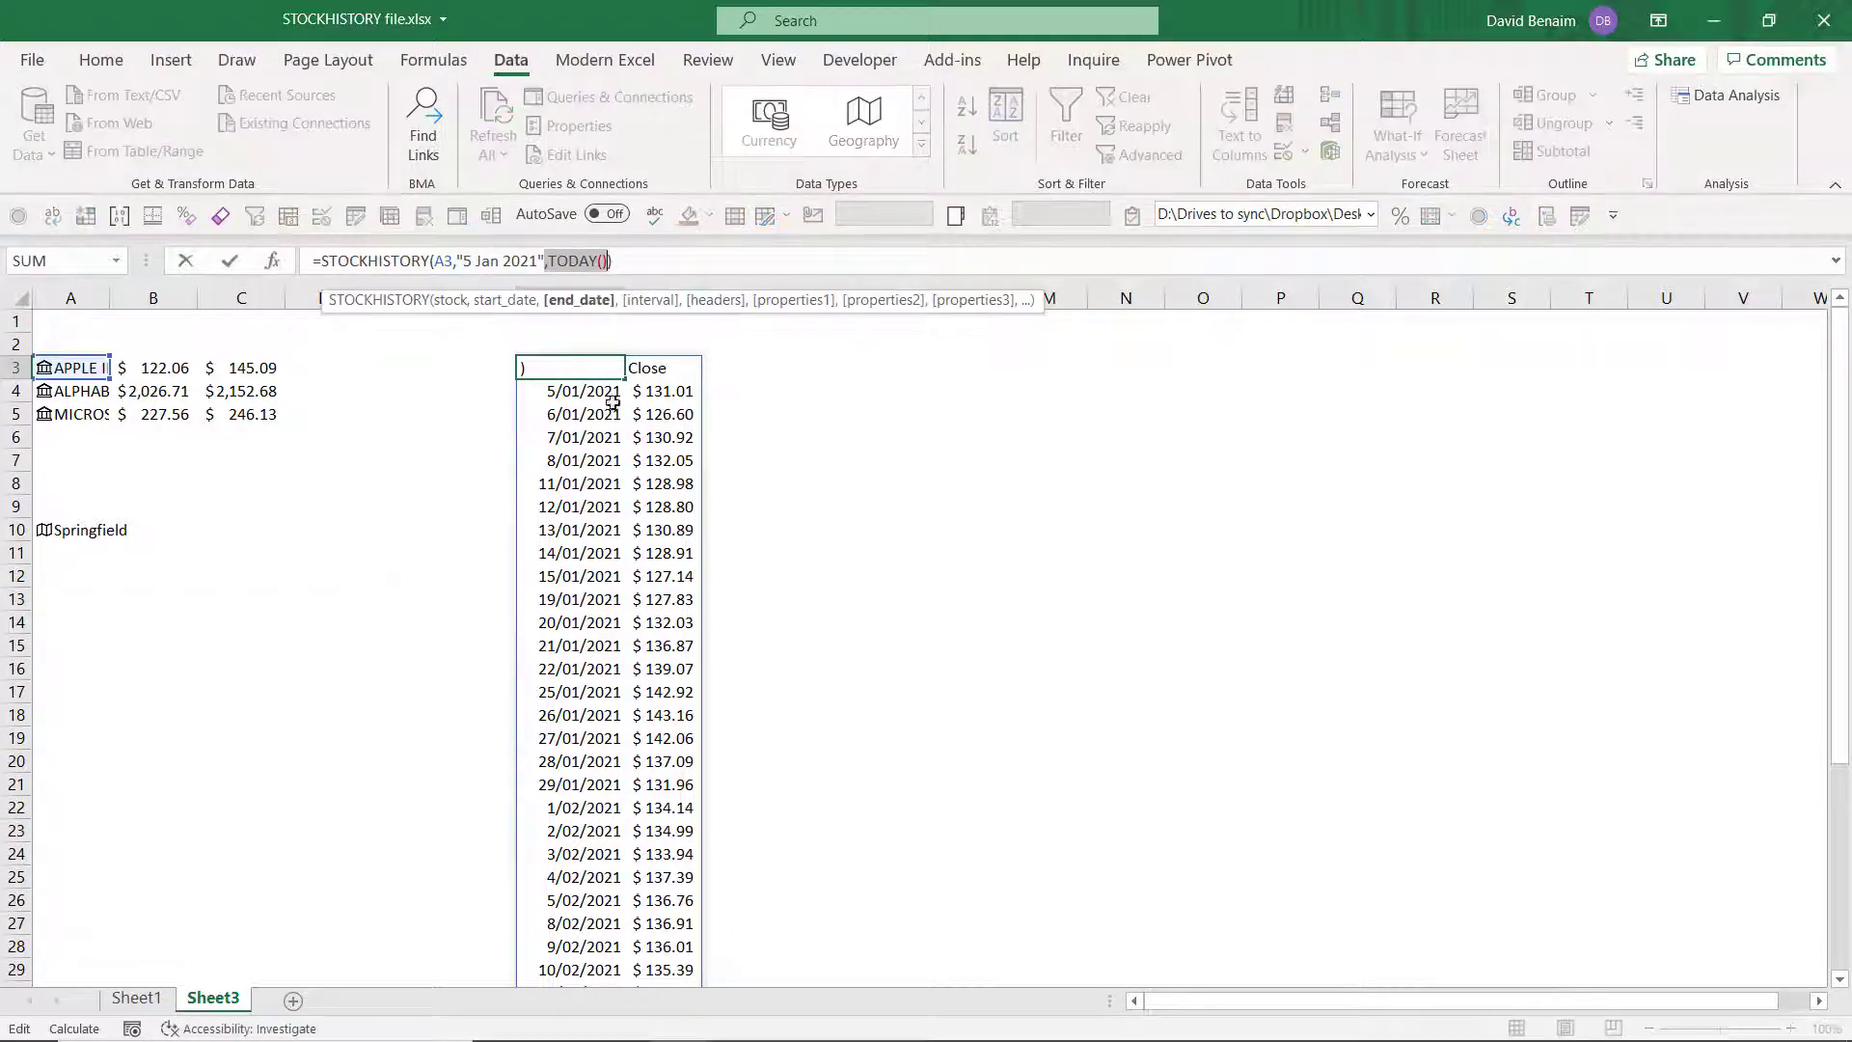
Step: Add interval 1 to the G3 formula for weekly rows, then begin a headers argument
key(Escape)
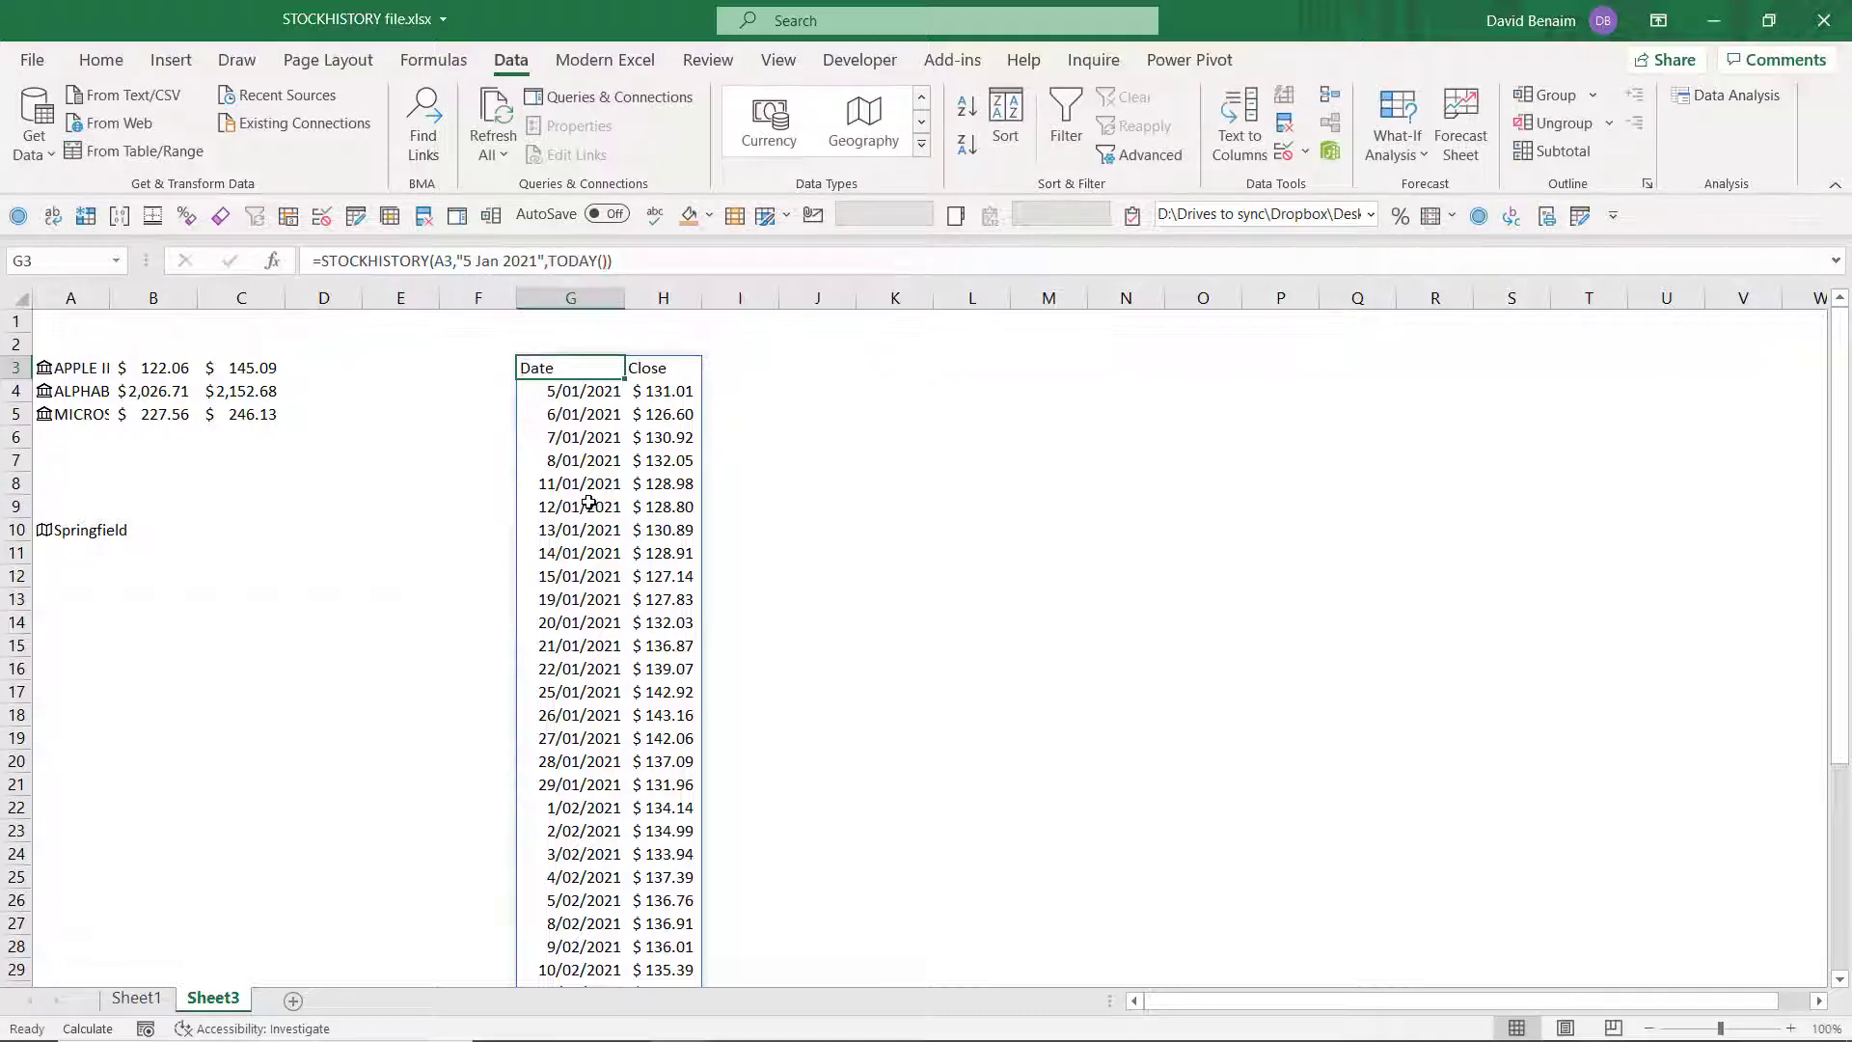
click(659, 261)
key(BackSpace)
text(,)
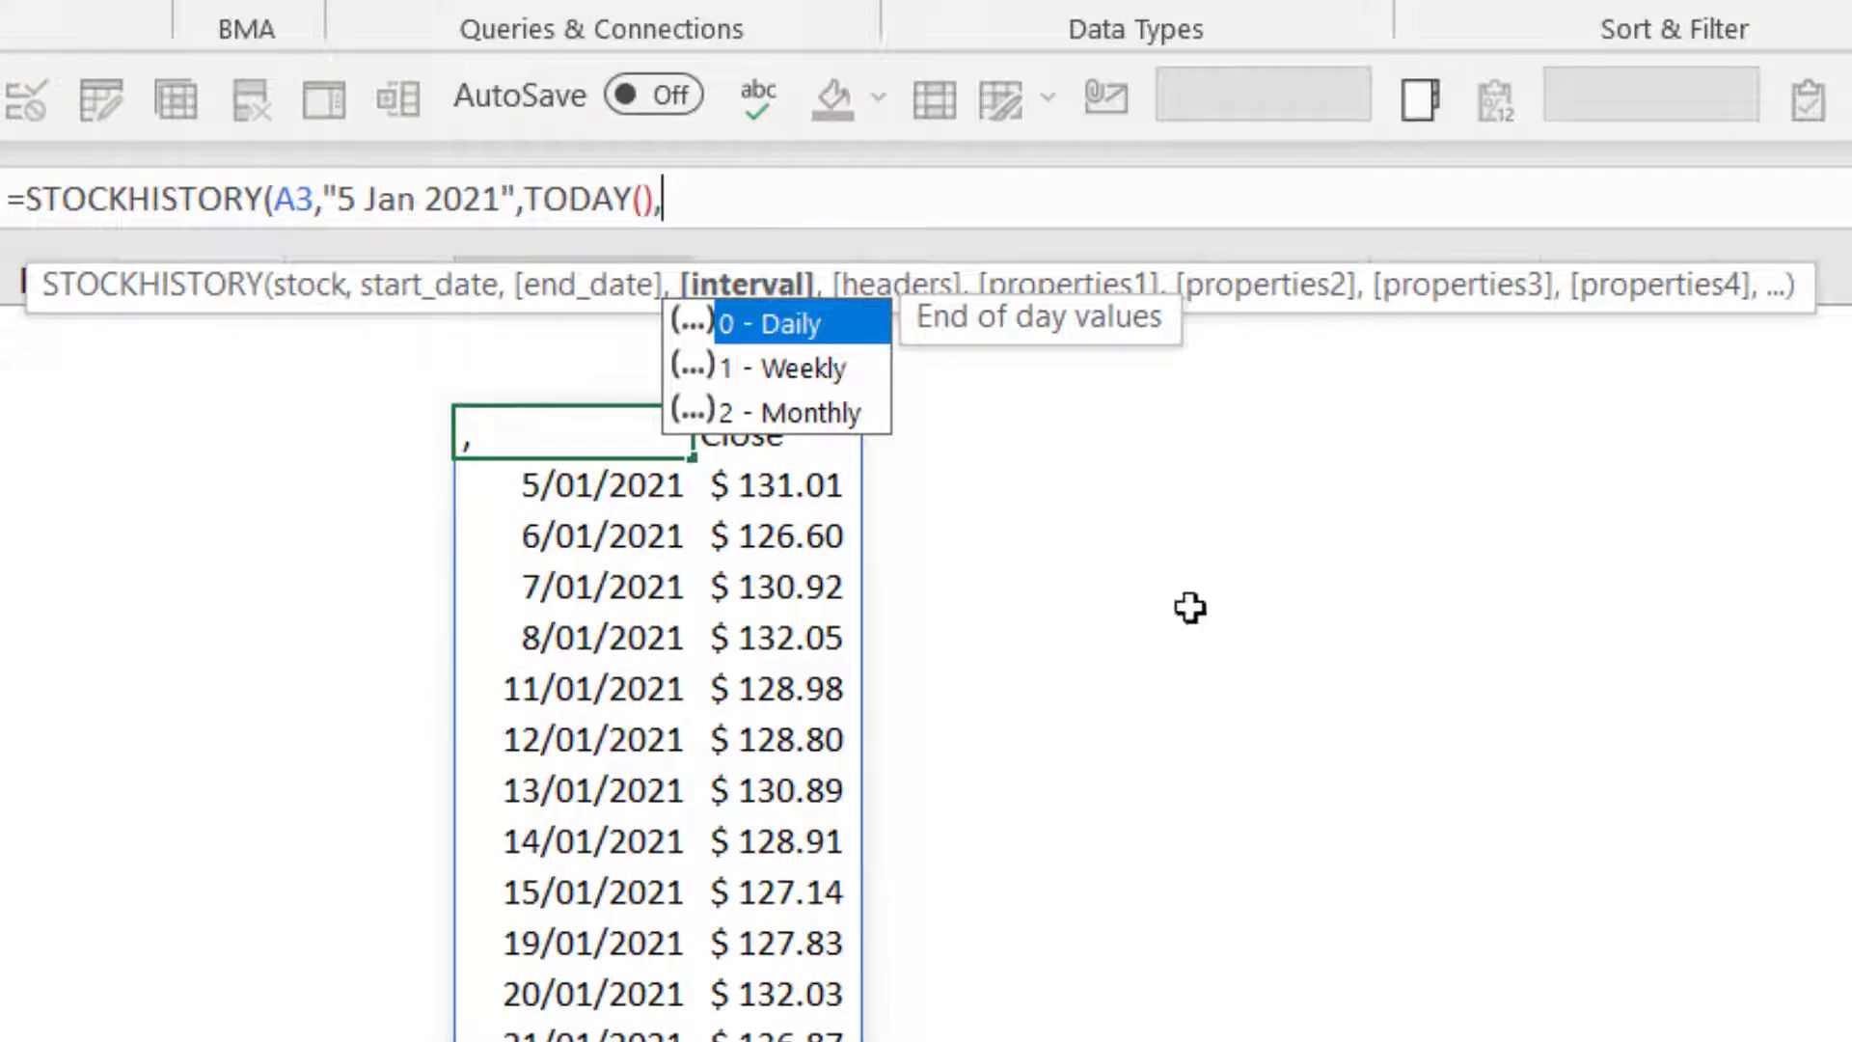
text(1))
key(Return)
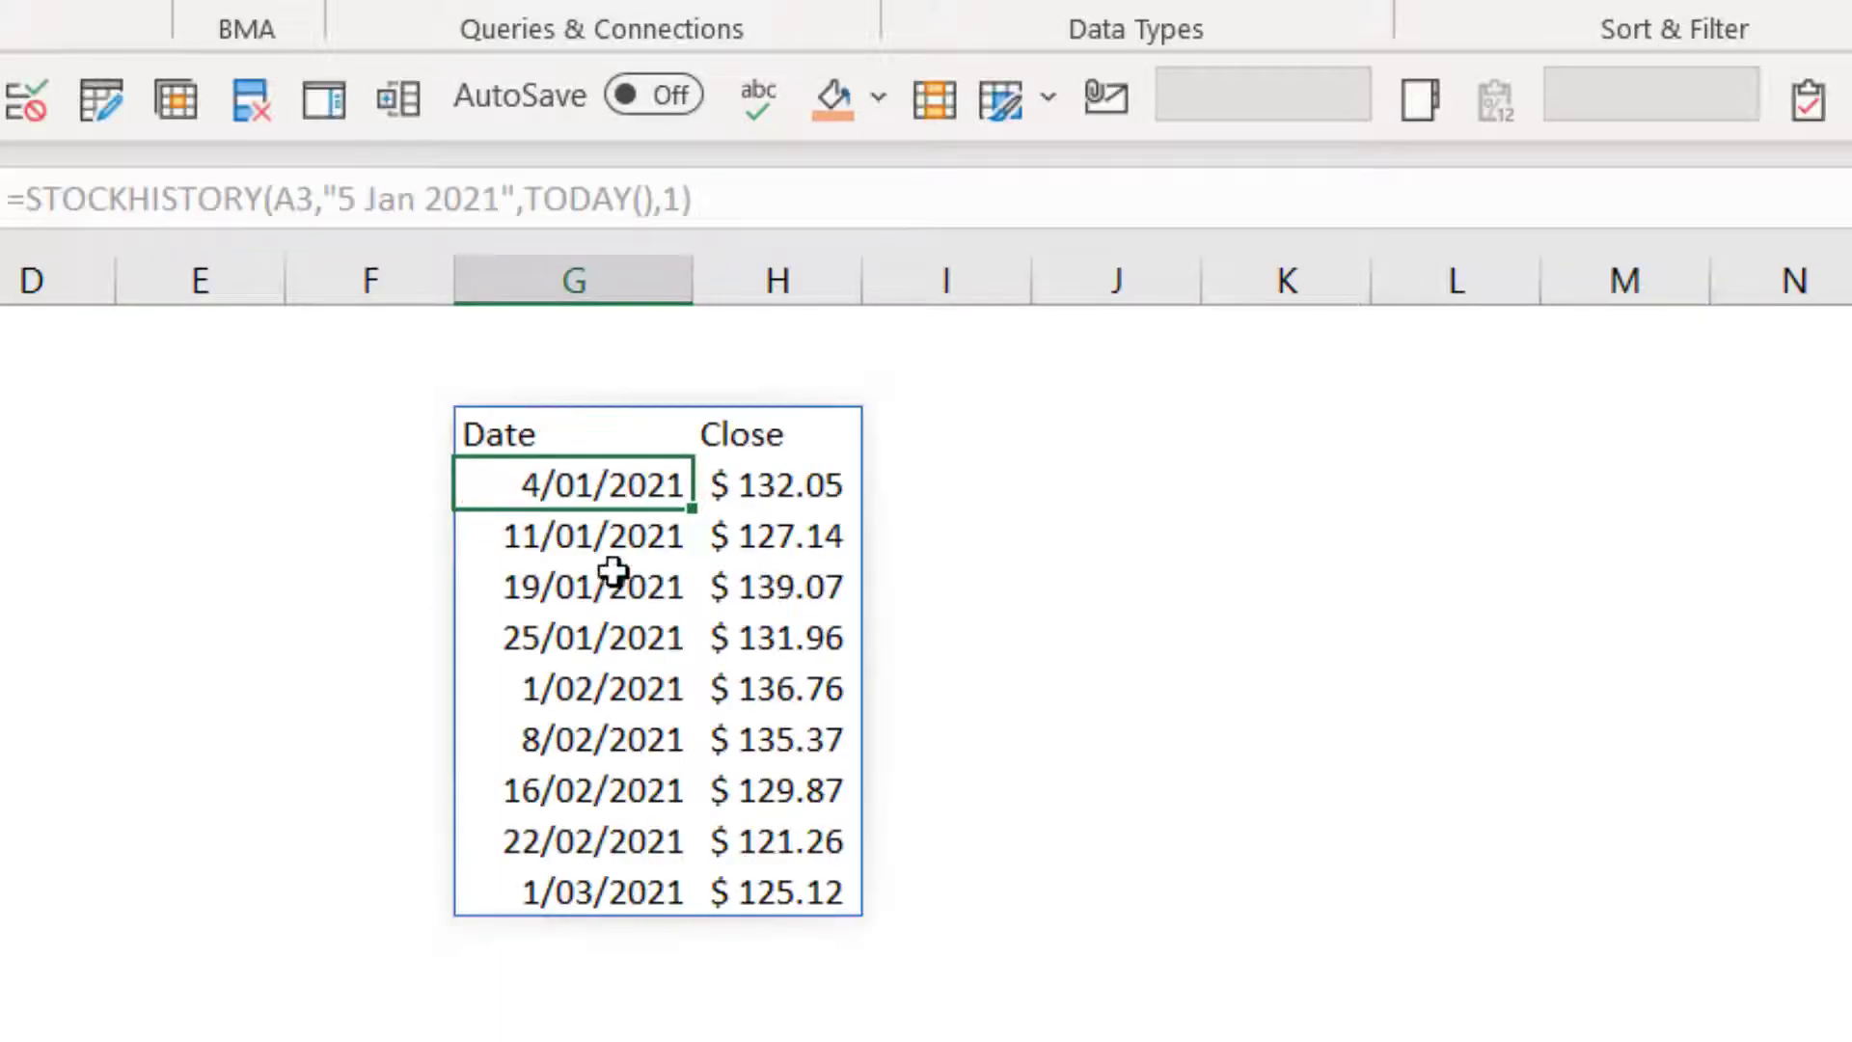
click(583, 427)
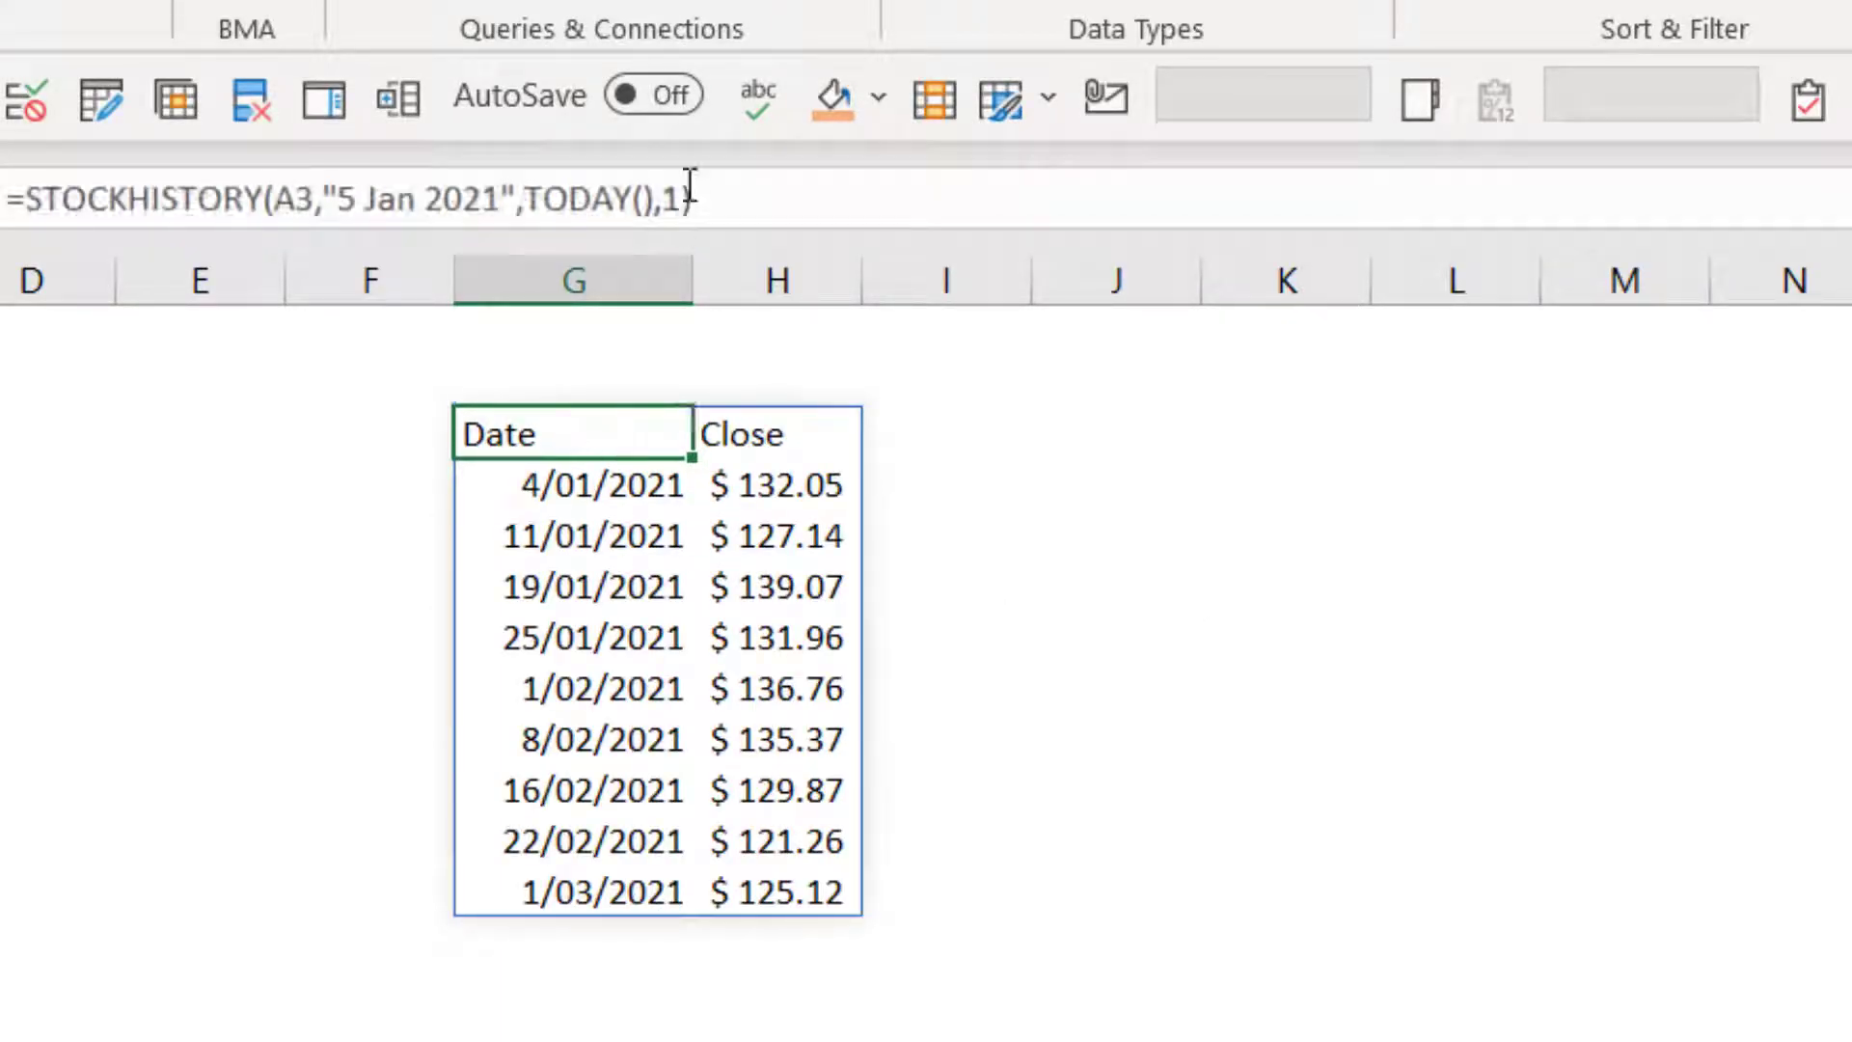
click(686, 199)
text(,)
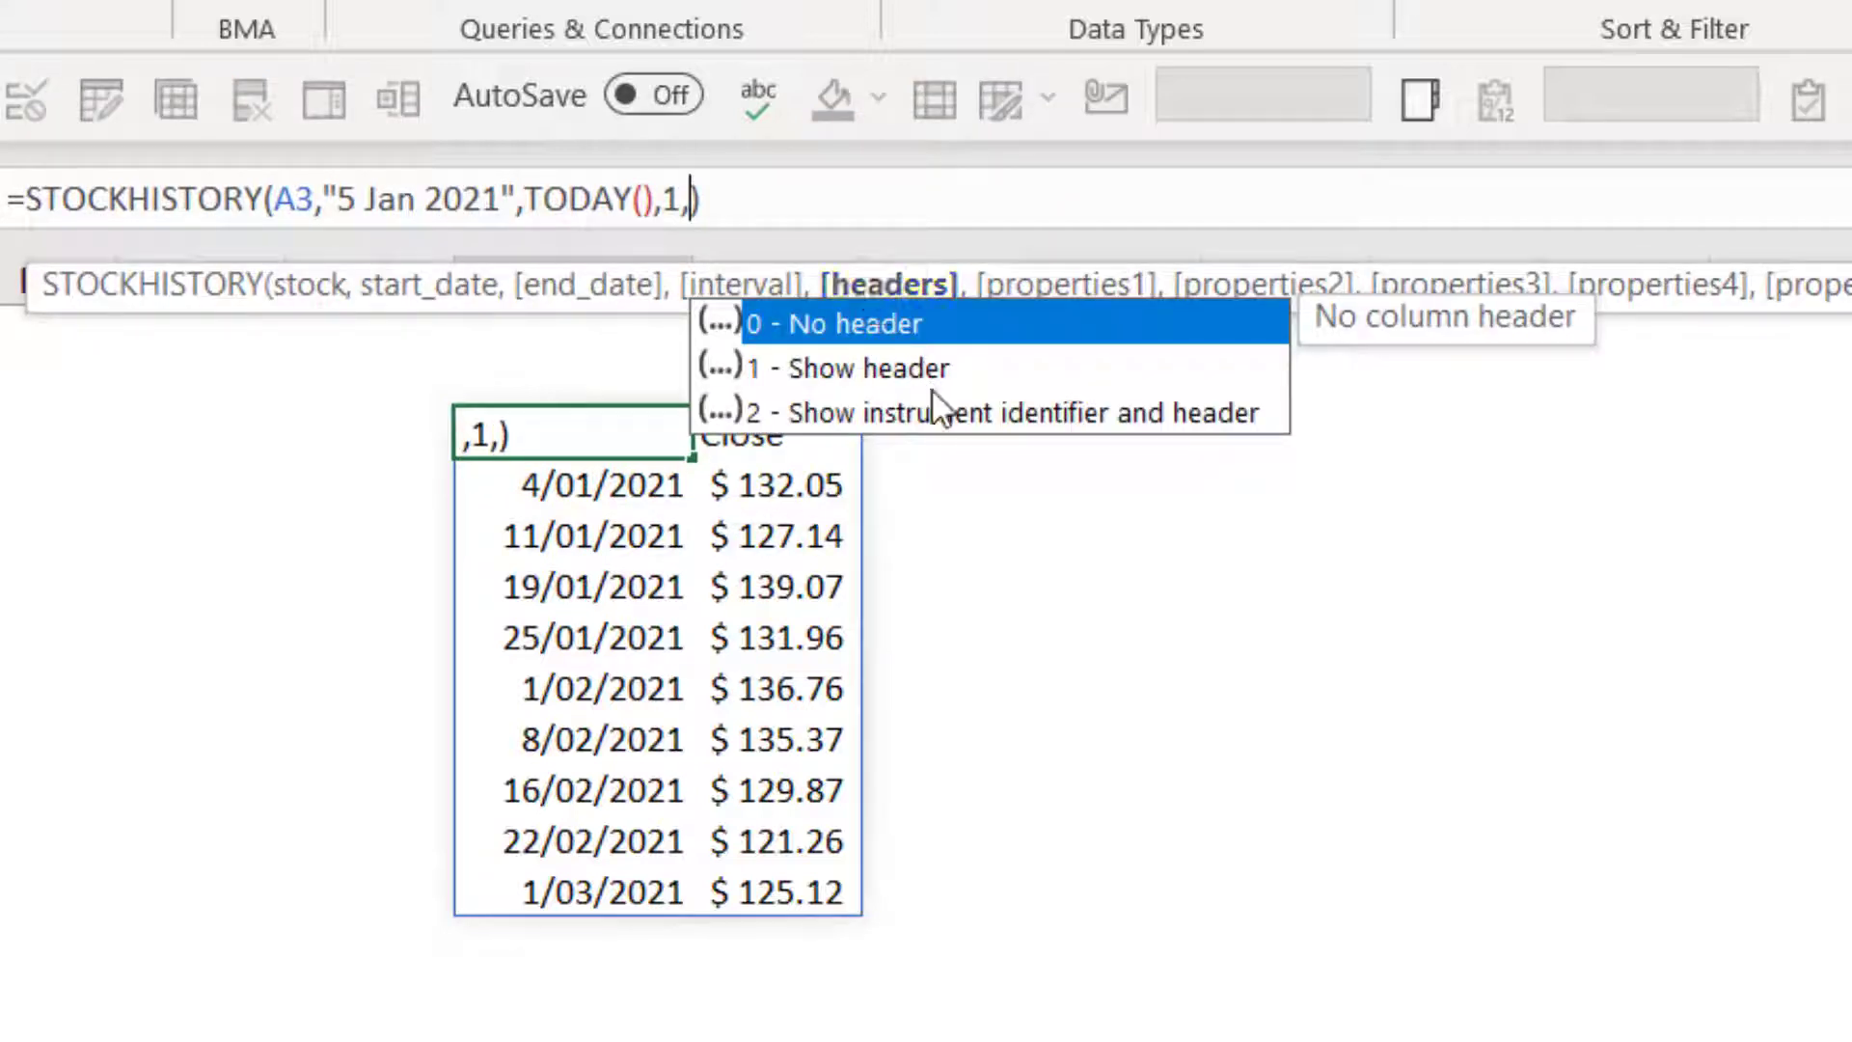
Step: Choose '0 - No header' for the results and type properties 0,5,4,3,1 into the formula
double_click(911, 312)
key(Return)
key(Up)
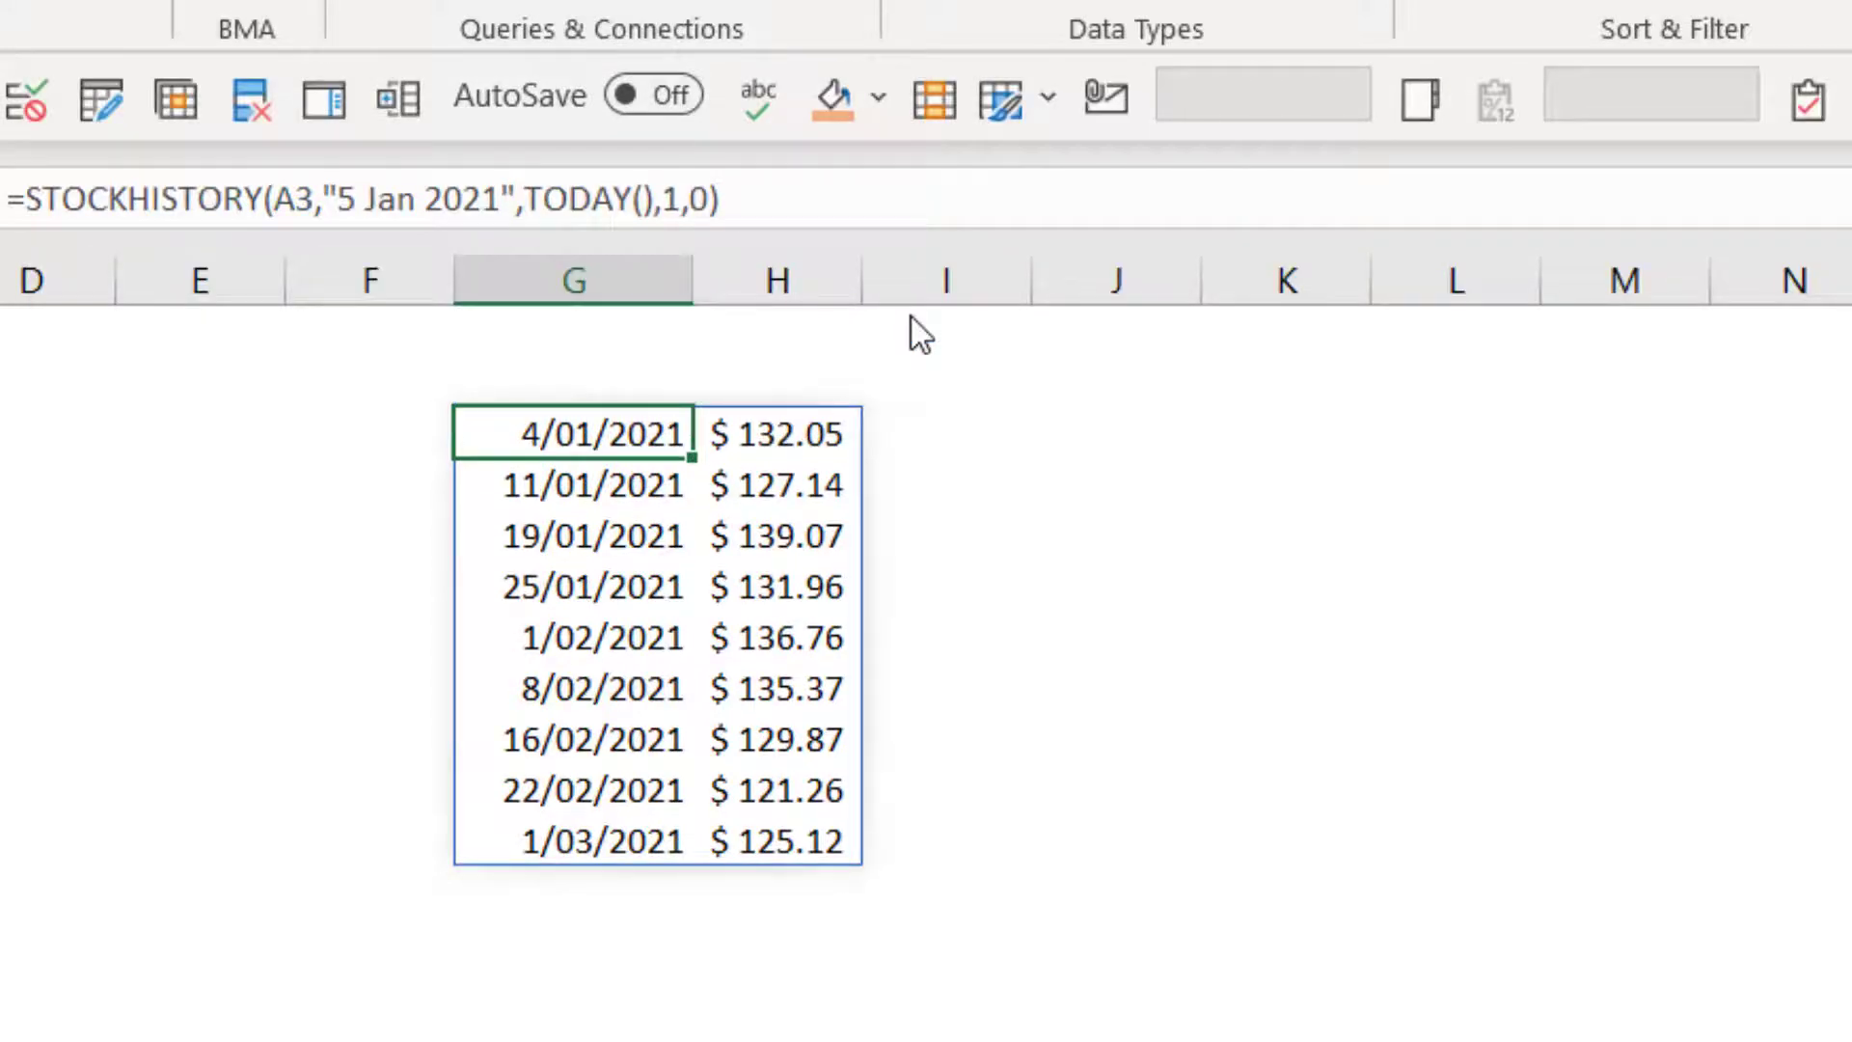
click(709, 199)
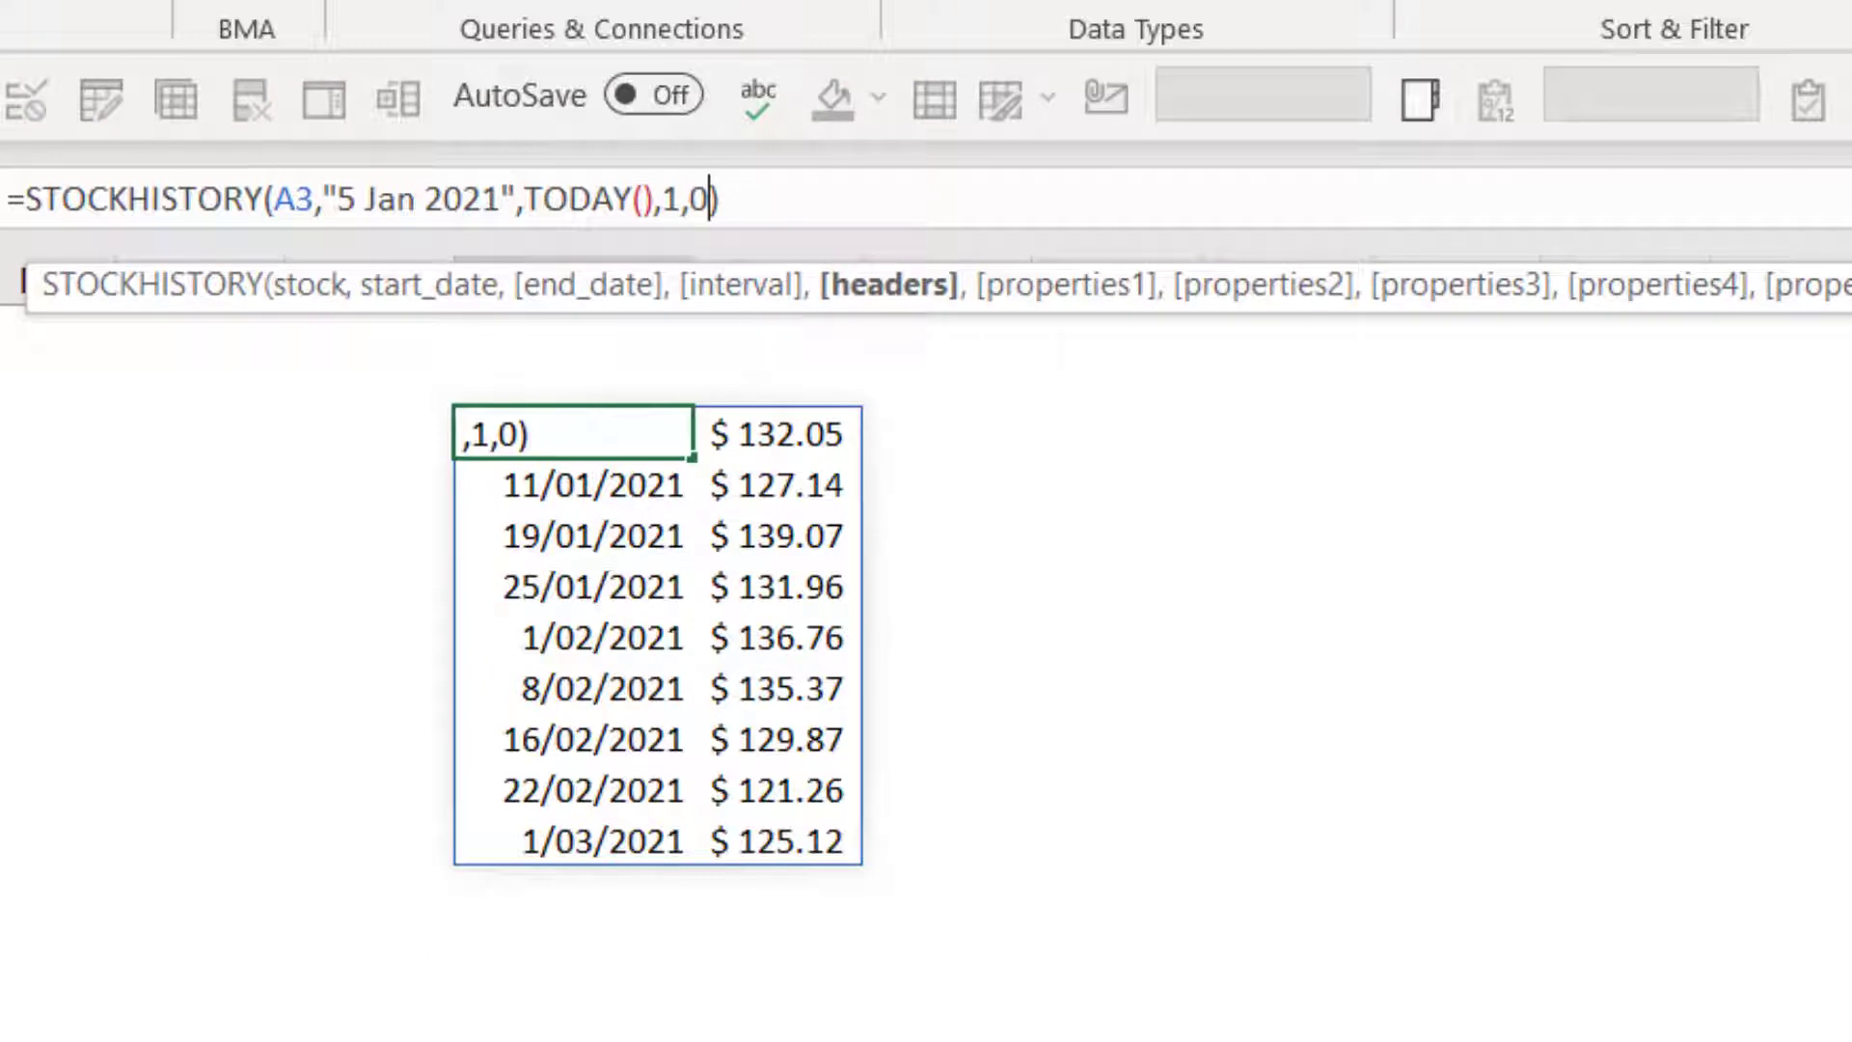
text(,)
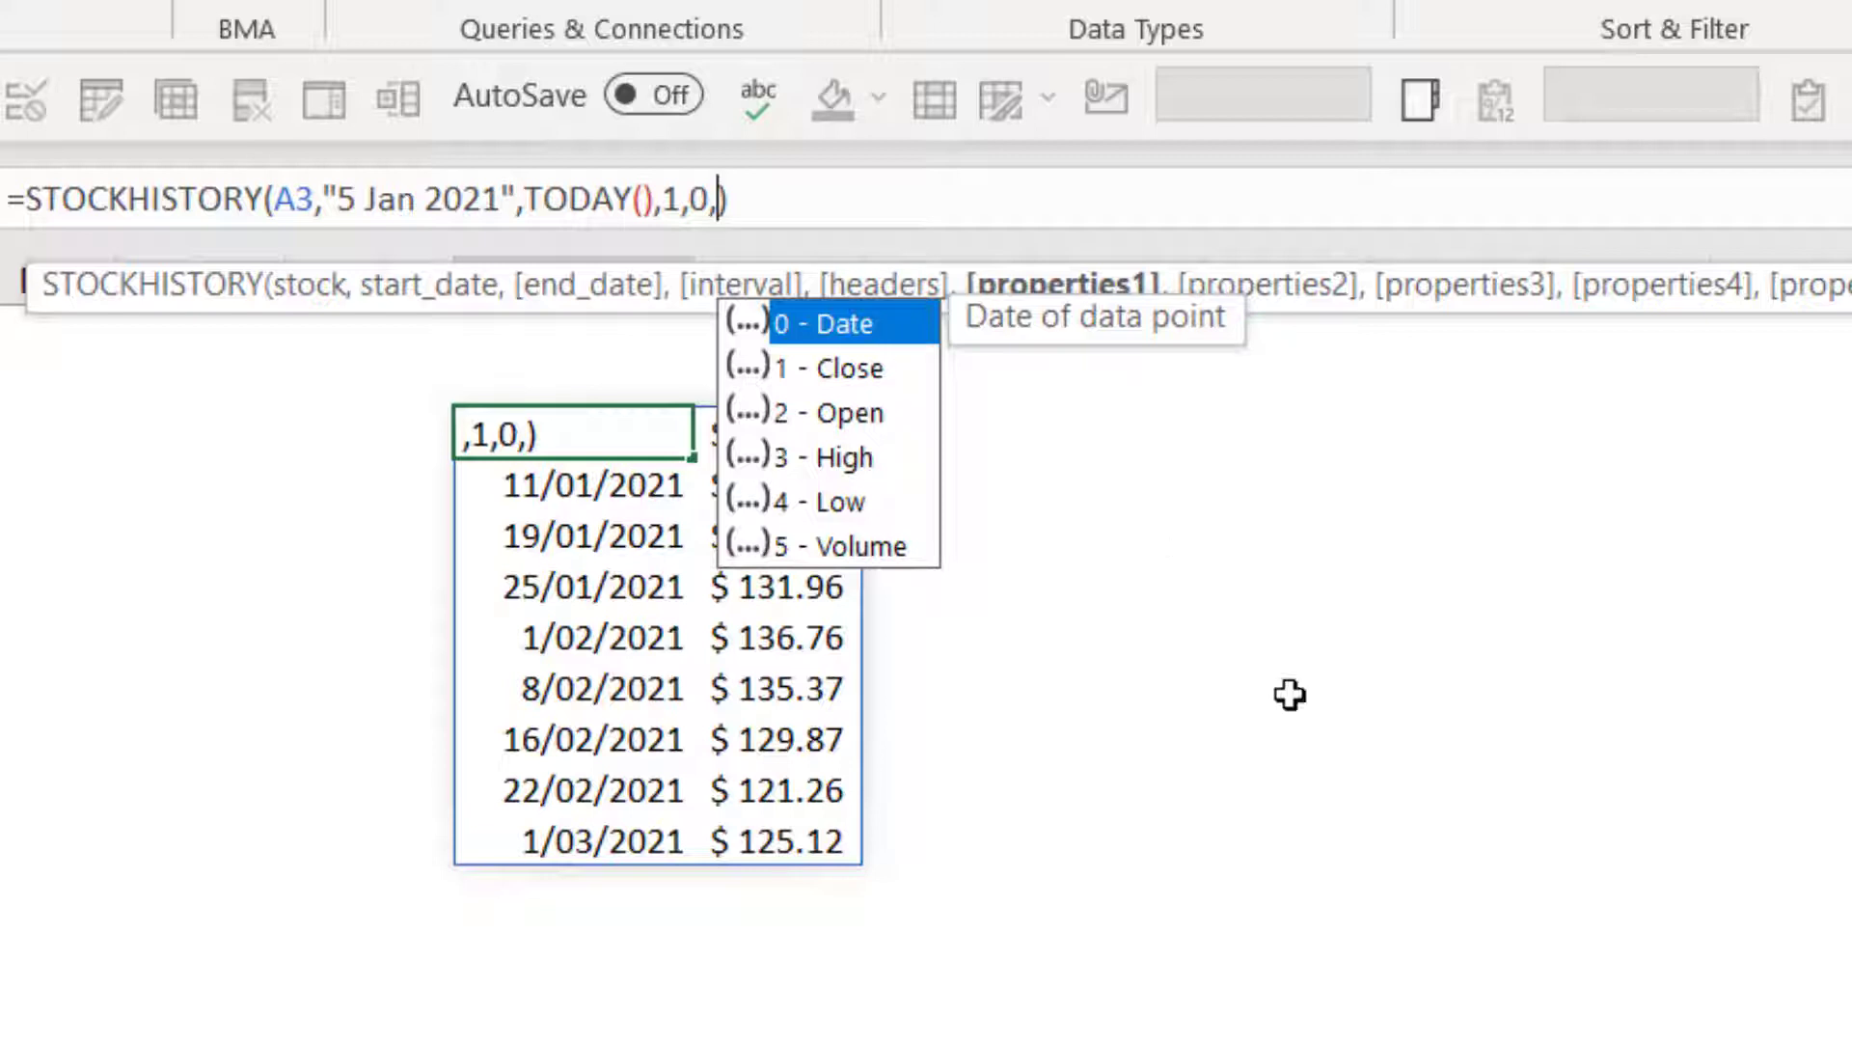
text(0)
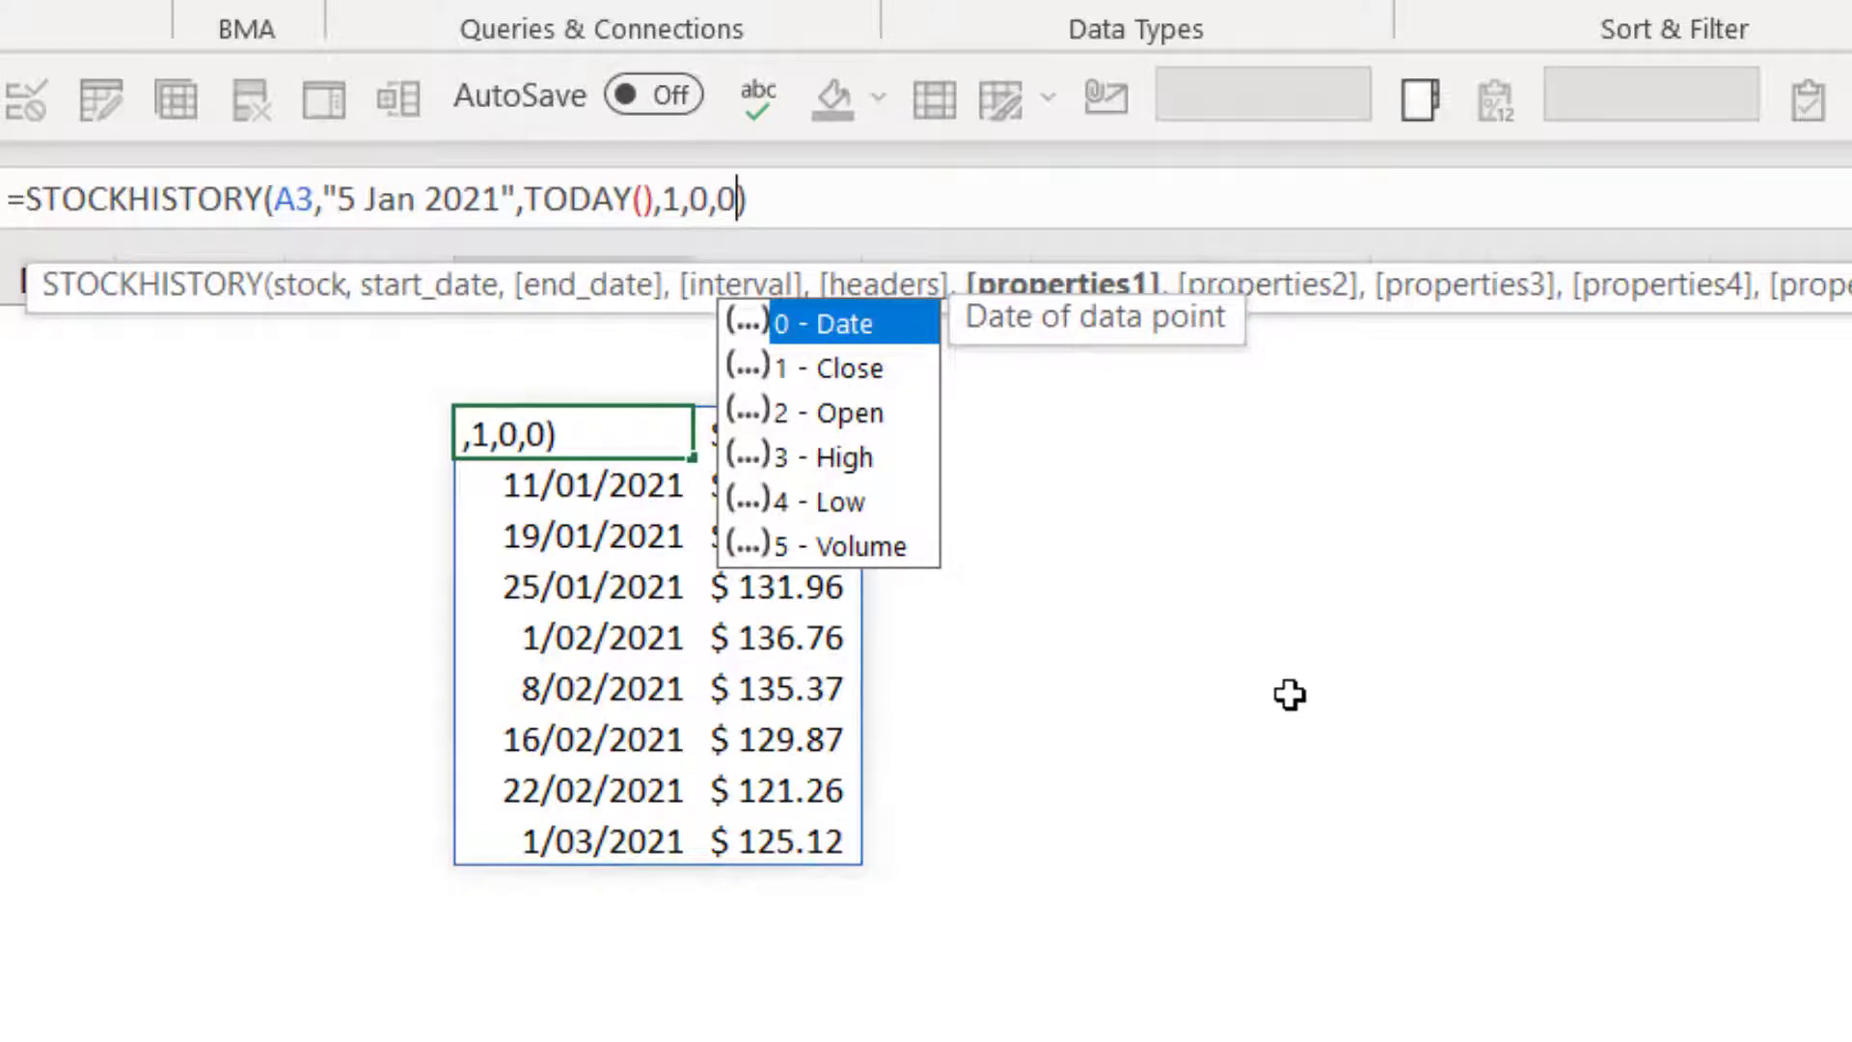
text(,5,)
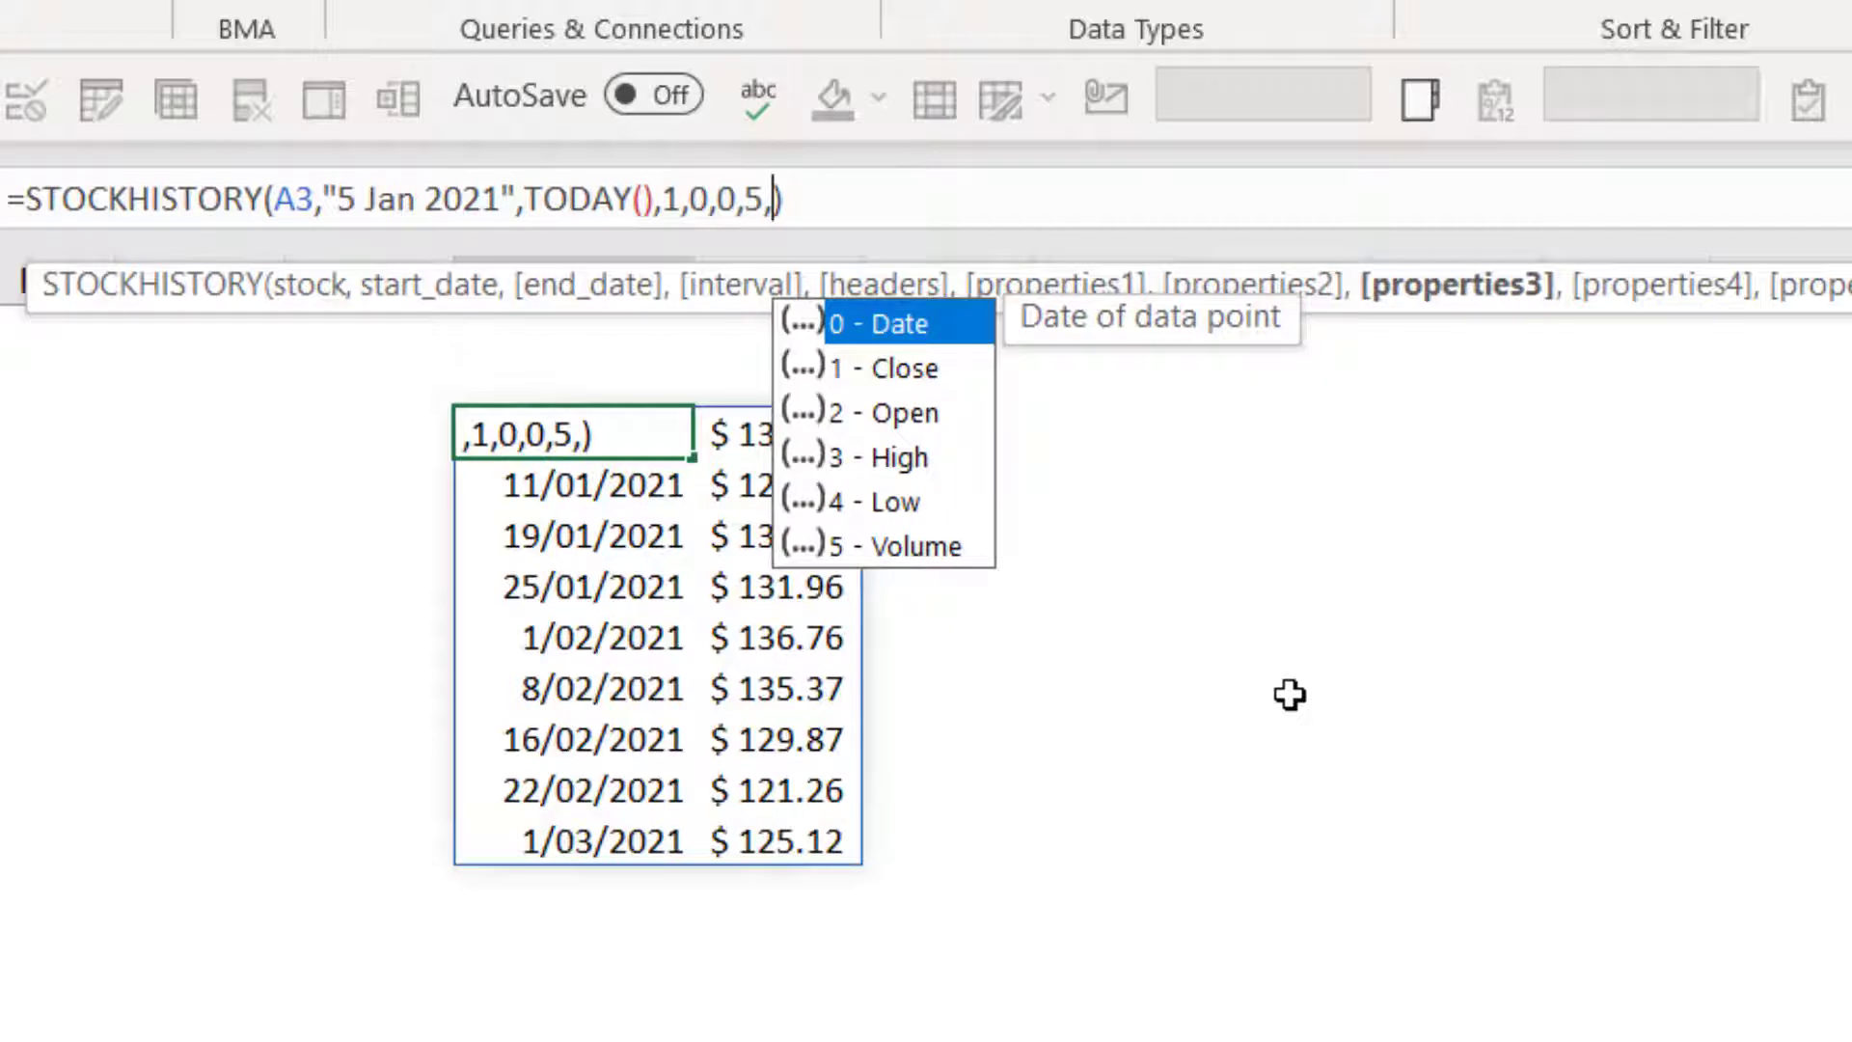
text(4,3)
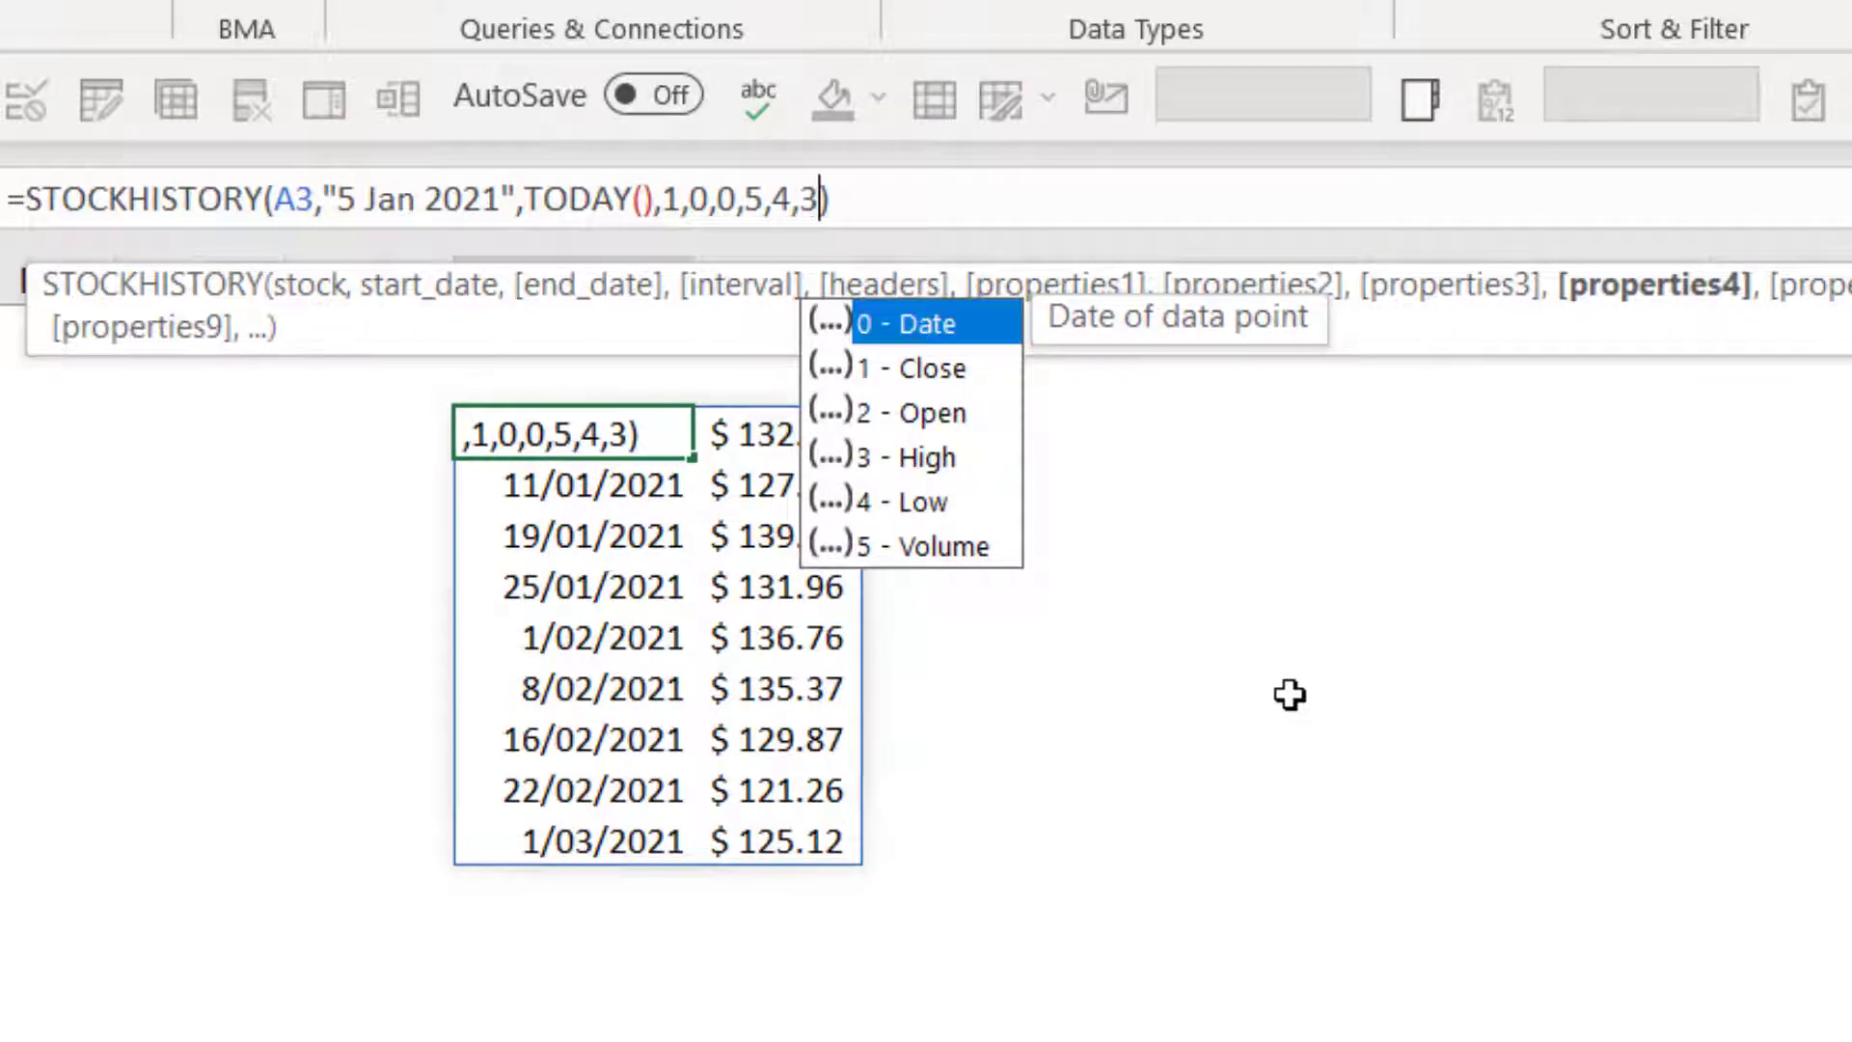
text(,1)
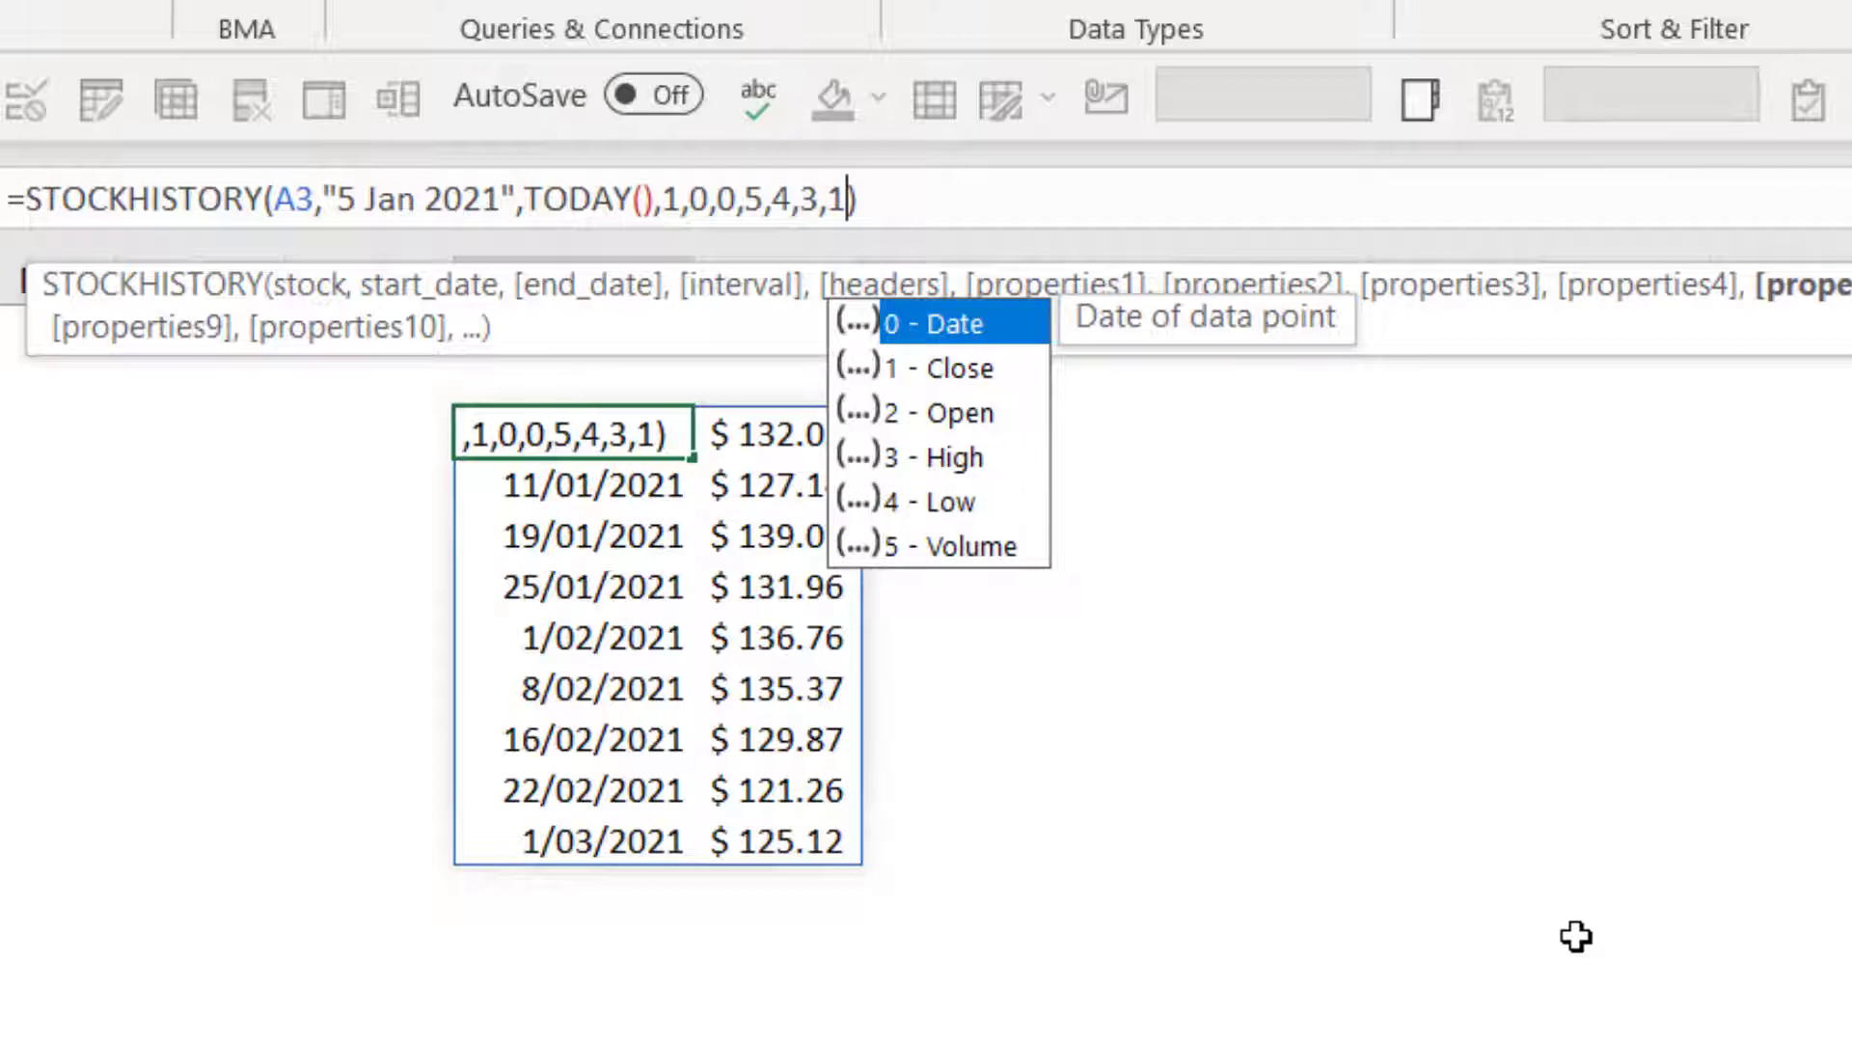
Step: Apply the Date, Volume, Low, High, Close properties and autofit column H
key(Return)
key(Up)
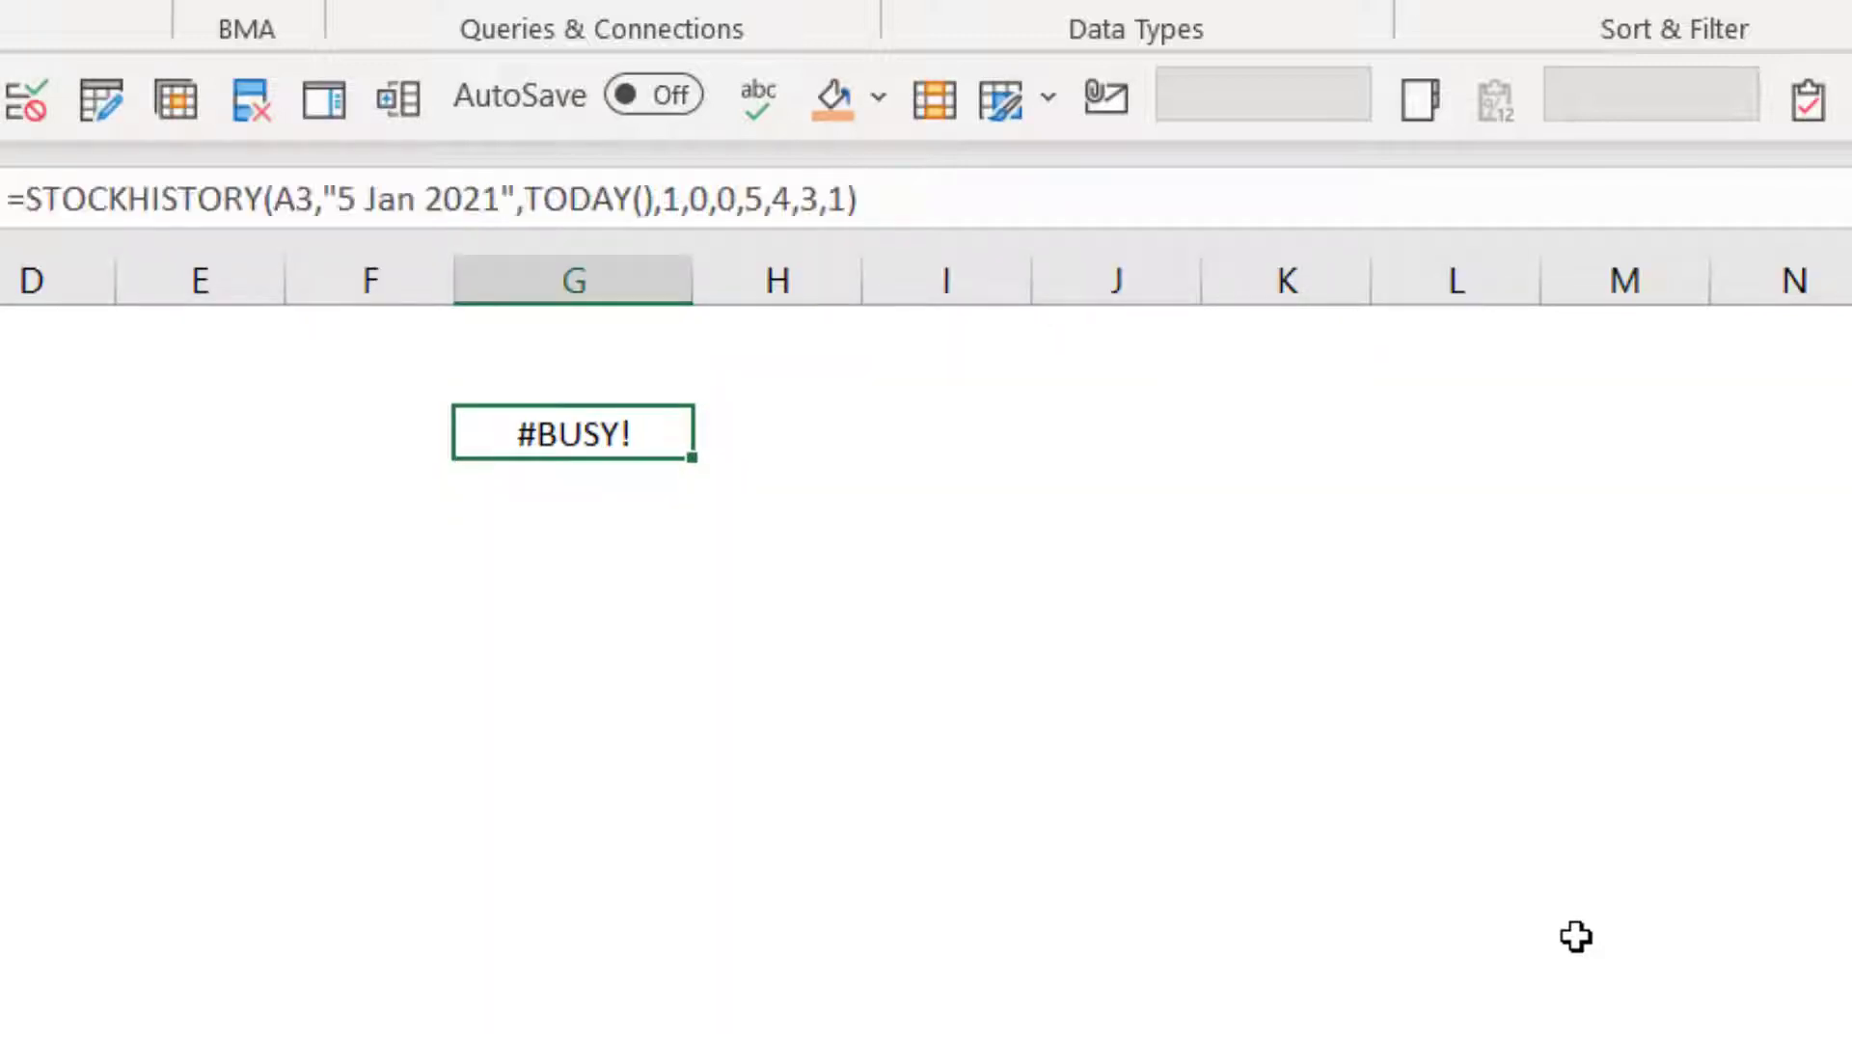
double_click(845, 290)
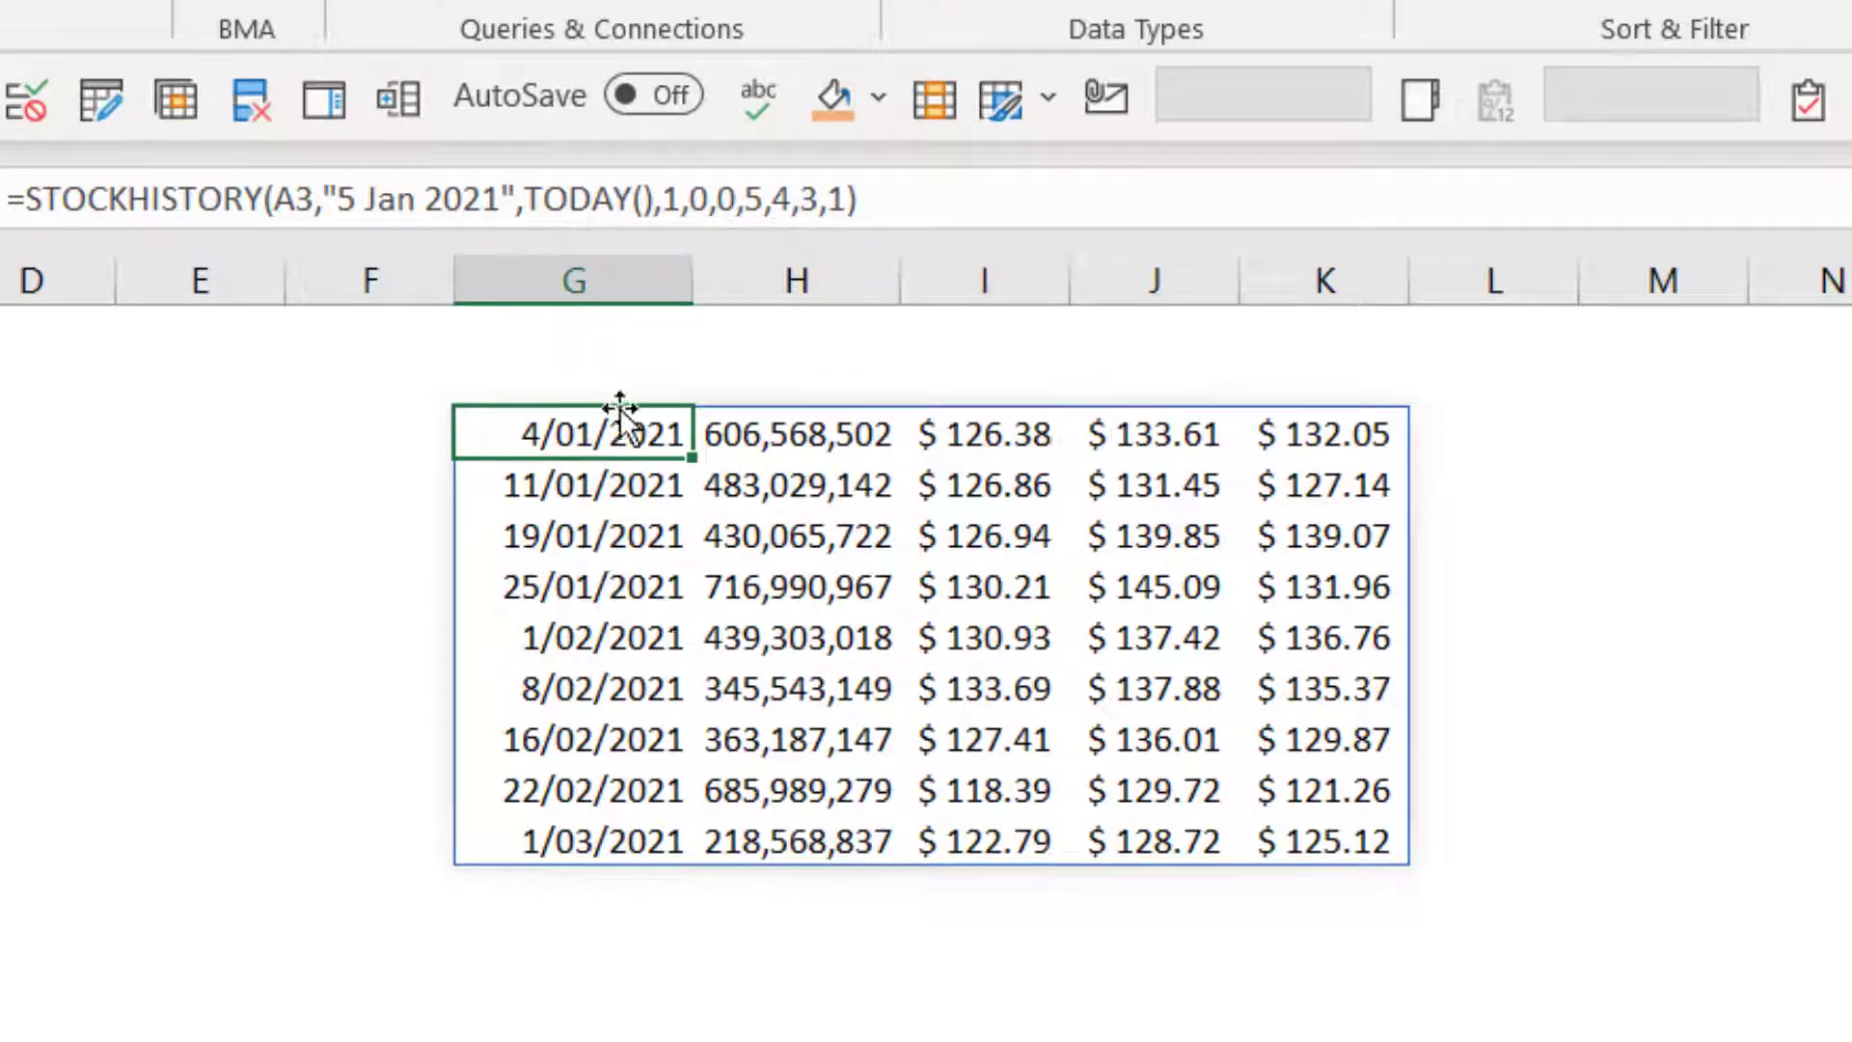
Step: Change the headers argument from 0 to 2 to show the XNAS:AAPL label and headers
click(731, 197)
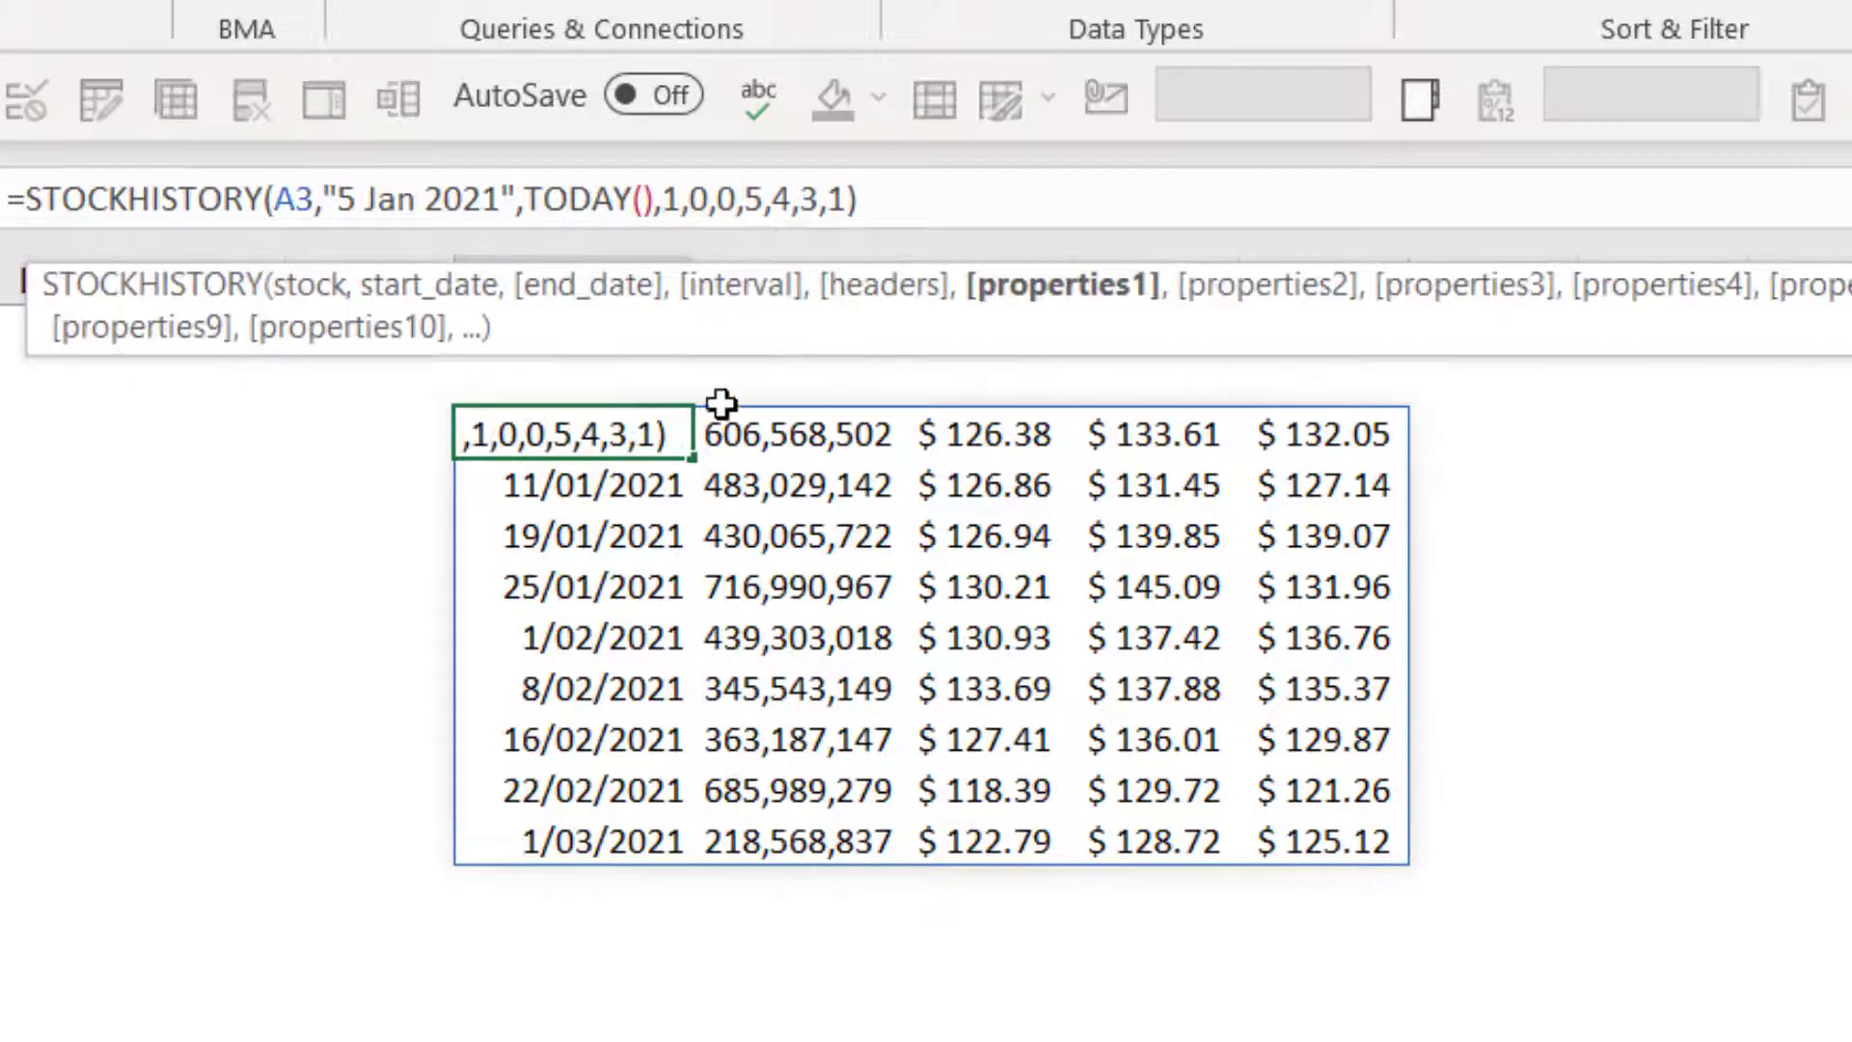
click(695, 198)
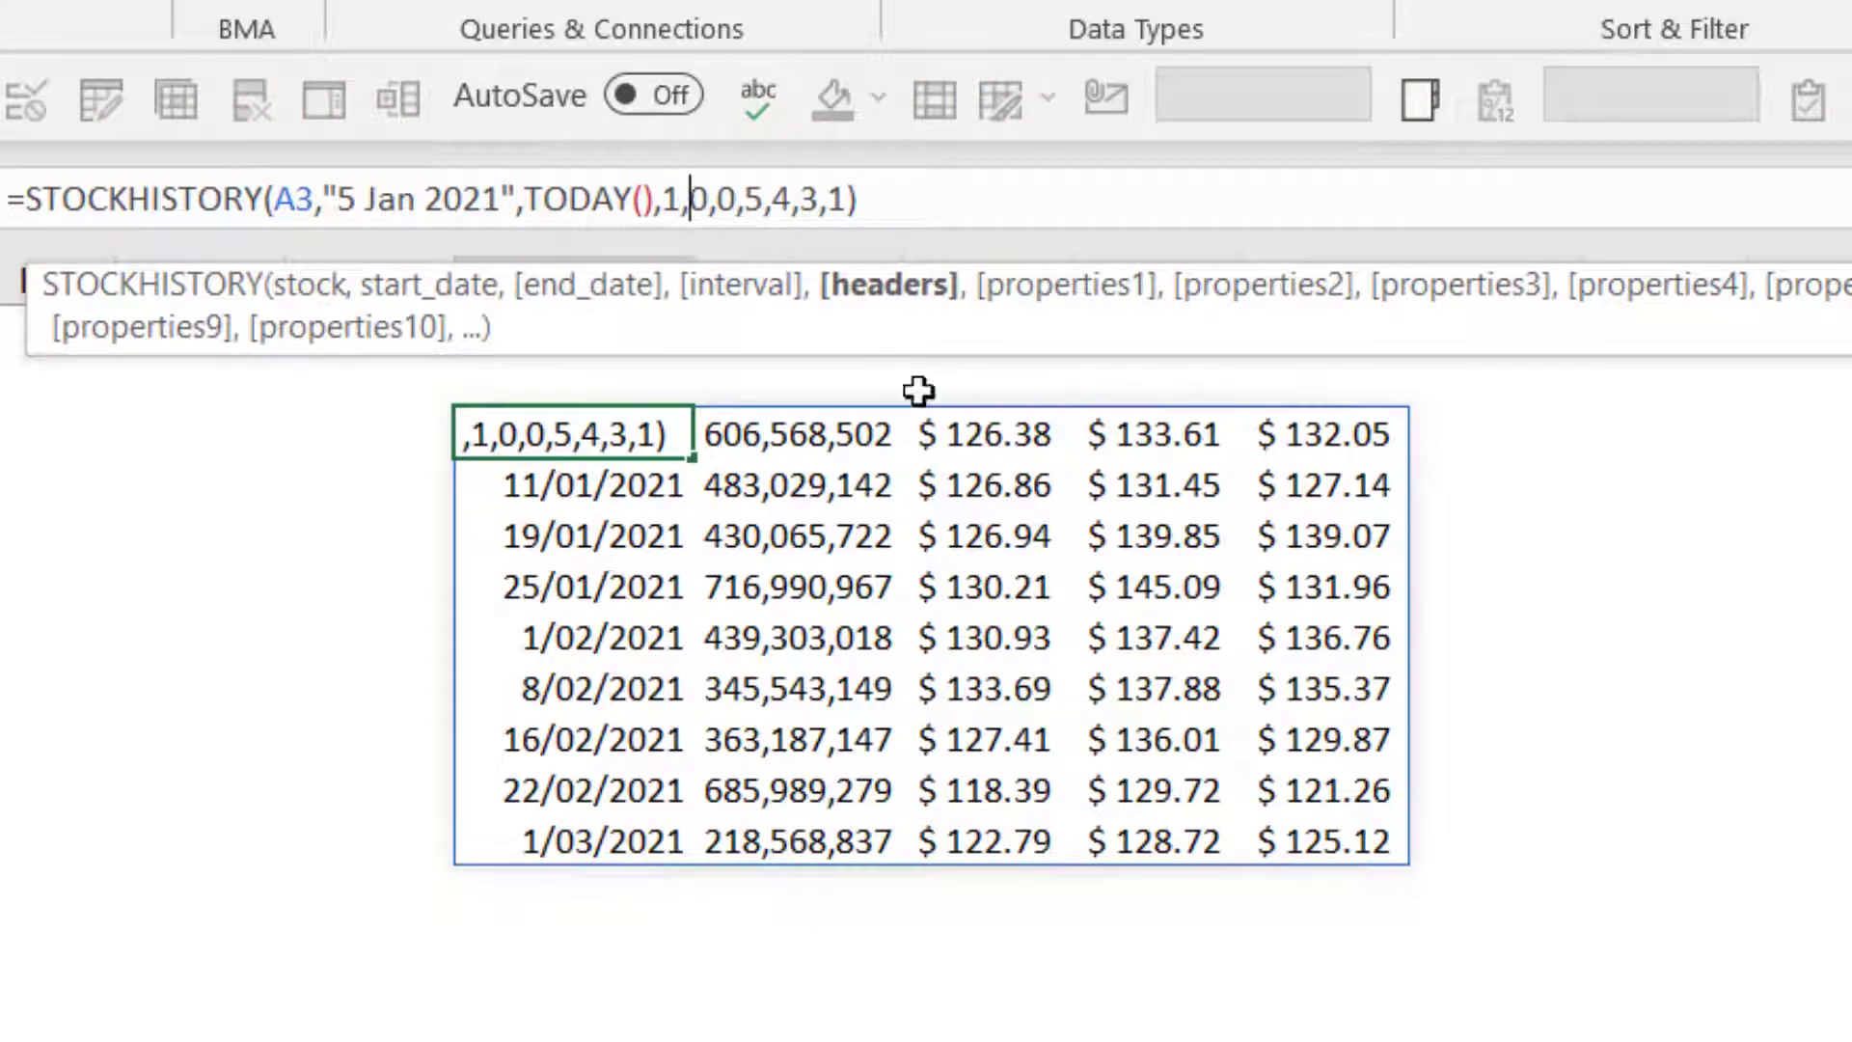
key(Delete)
text(2)
key(Return)
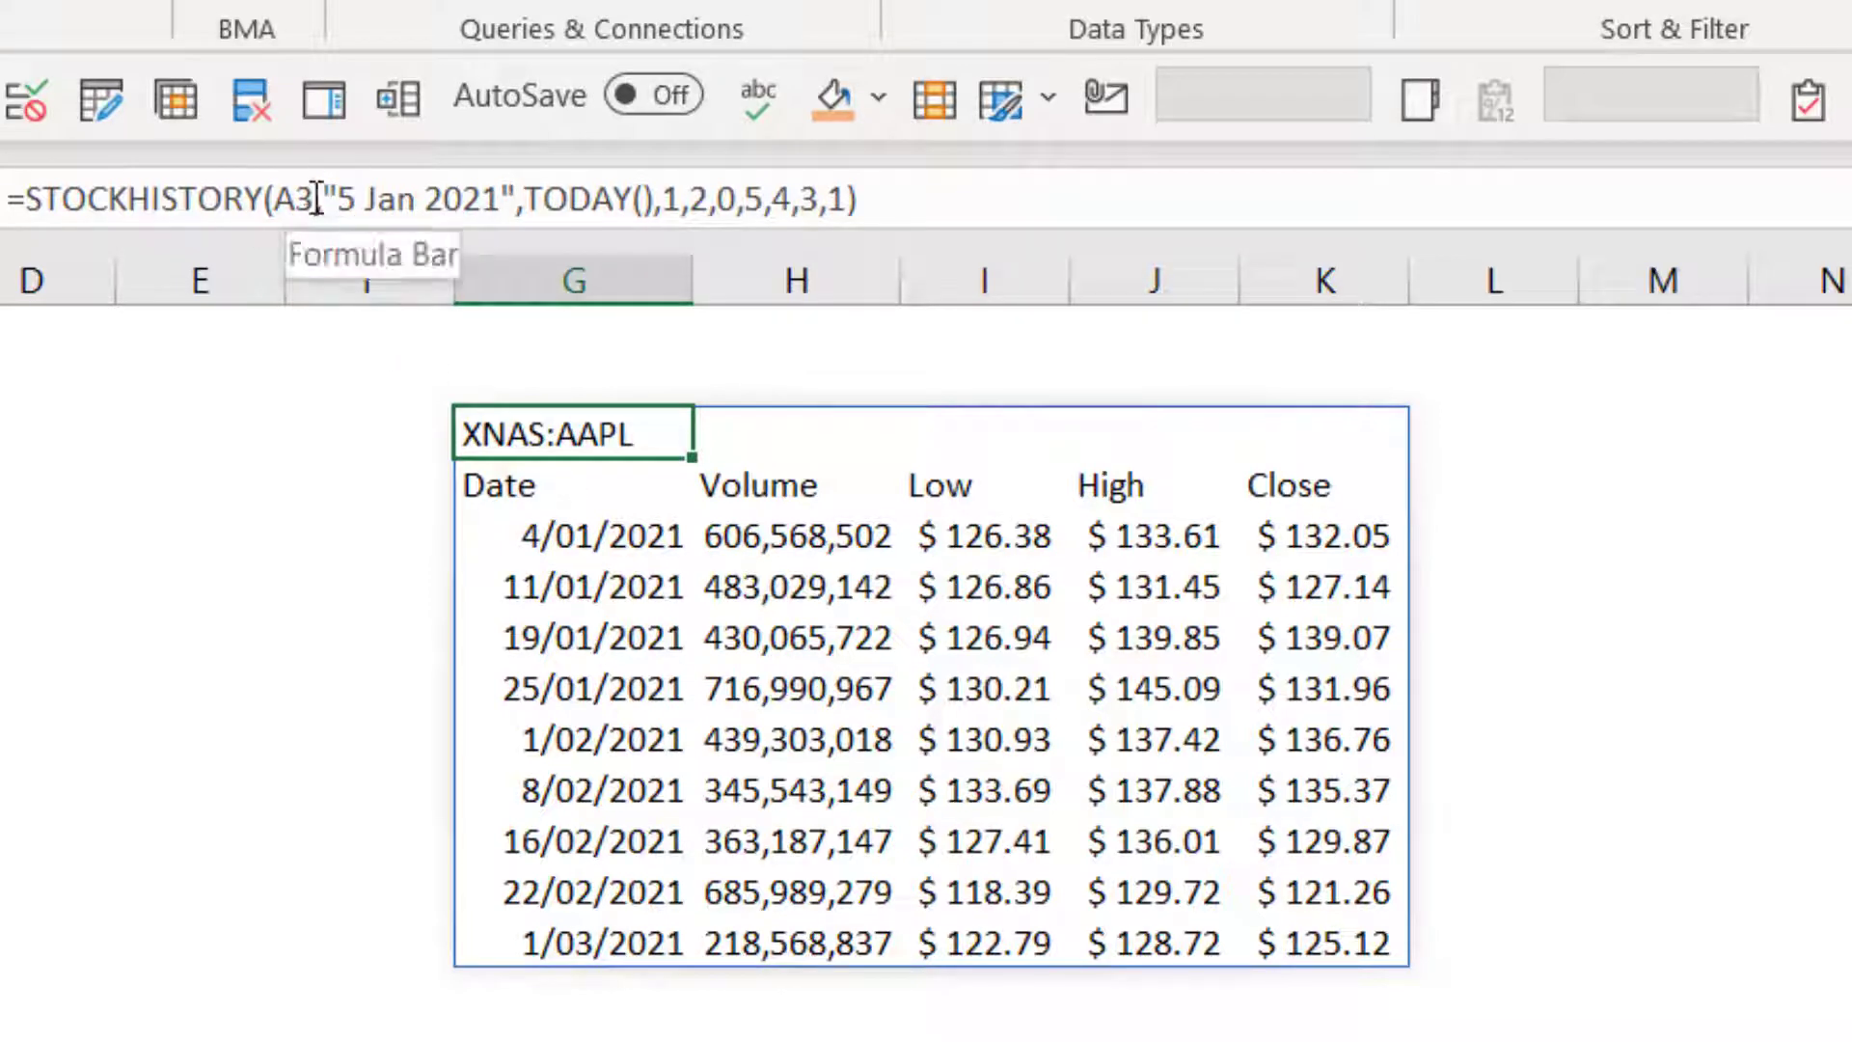
Step: Replace the A3 reference in the formula with the text ticker "AAPL"
drag(313, 197, 277, 205)
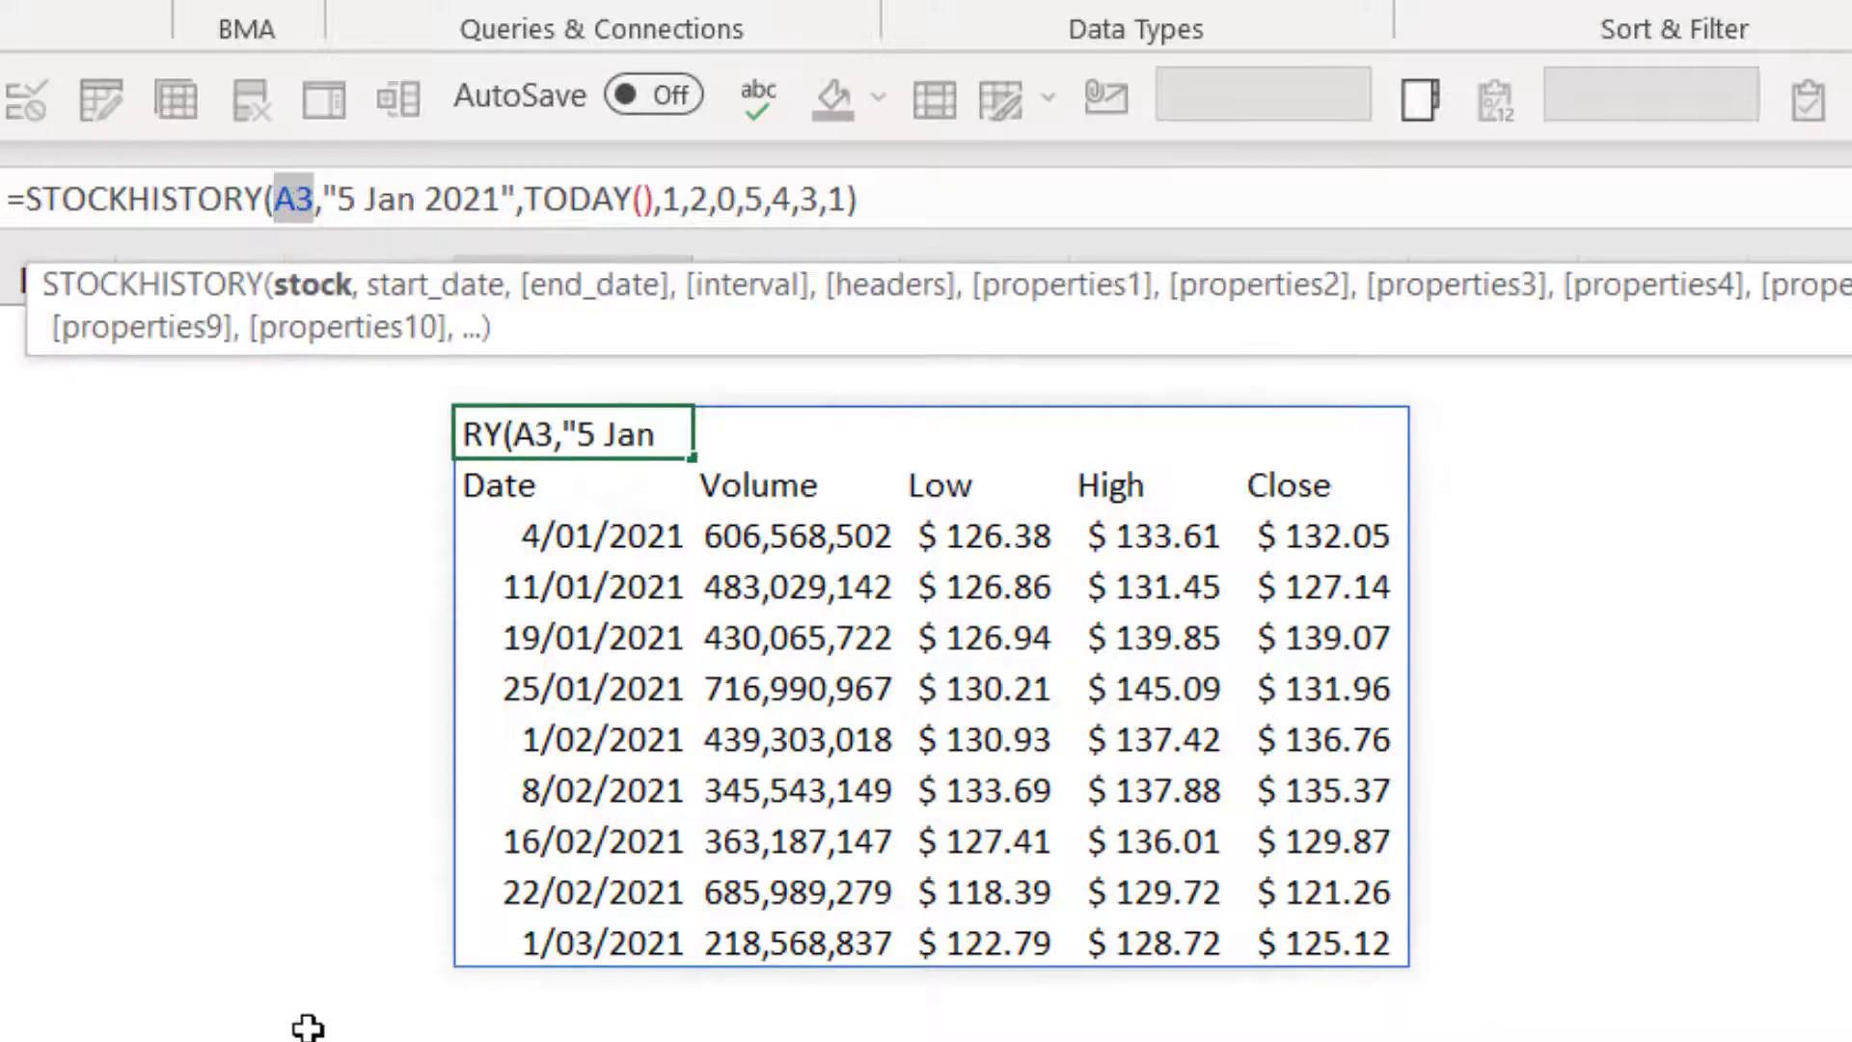
text("AAPL)
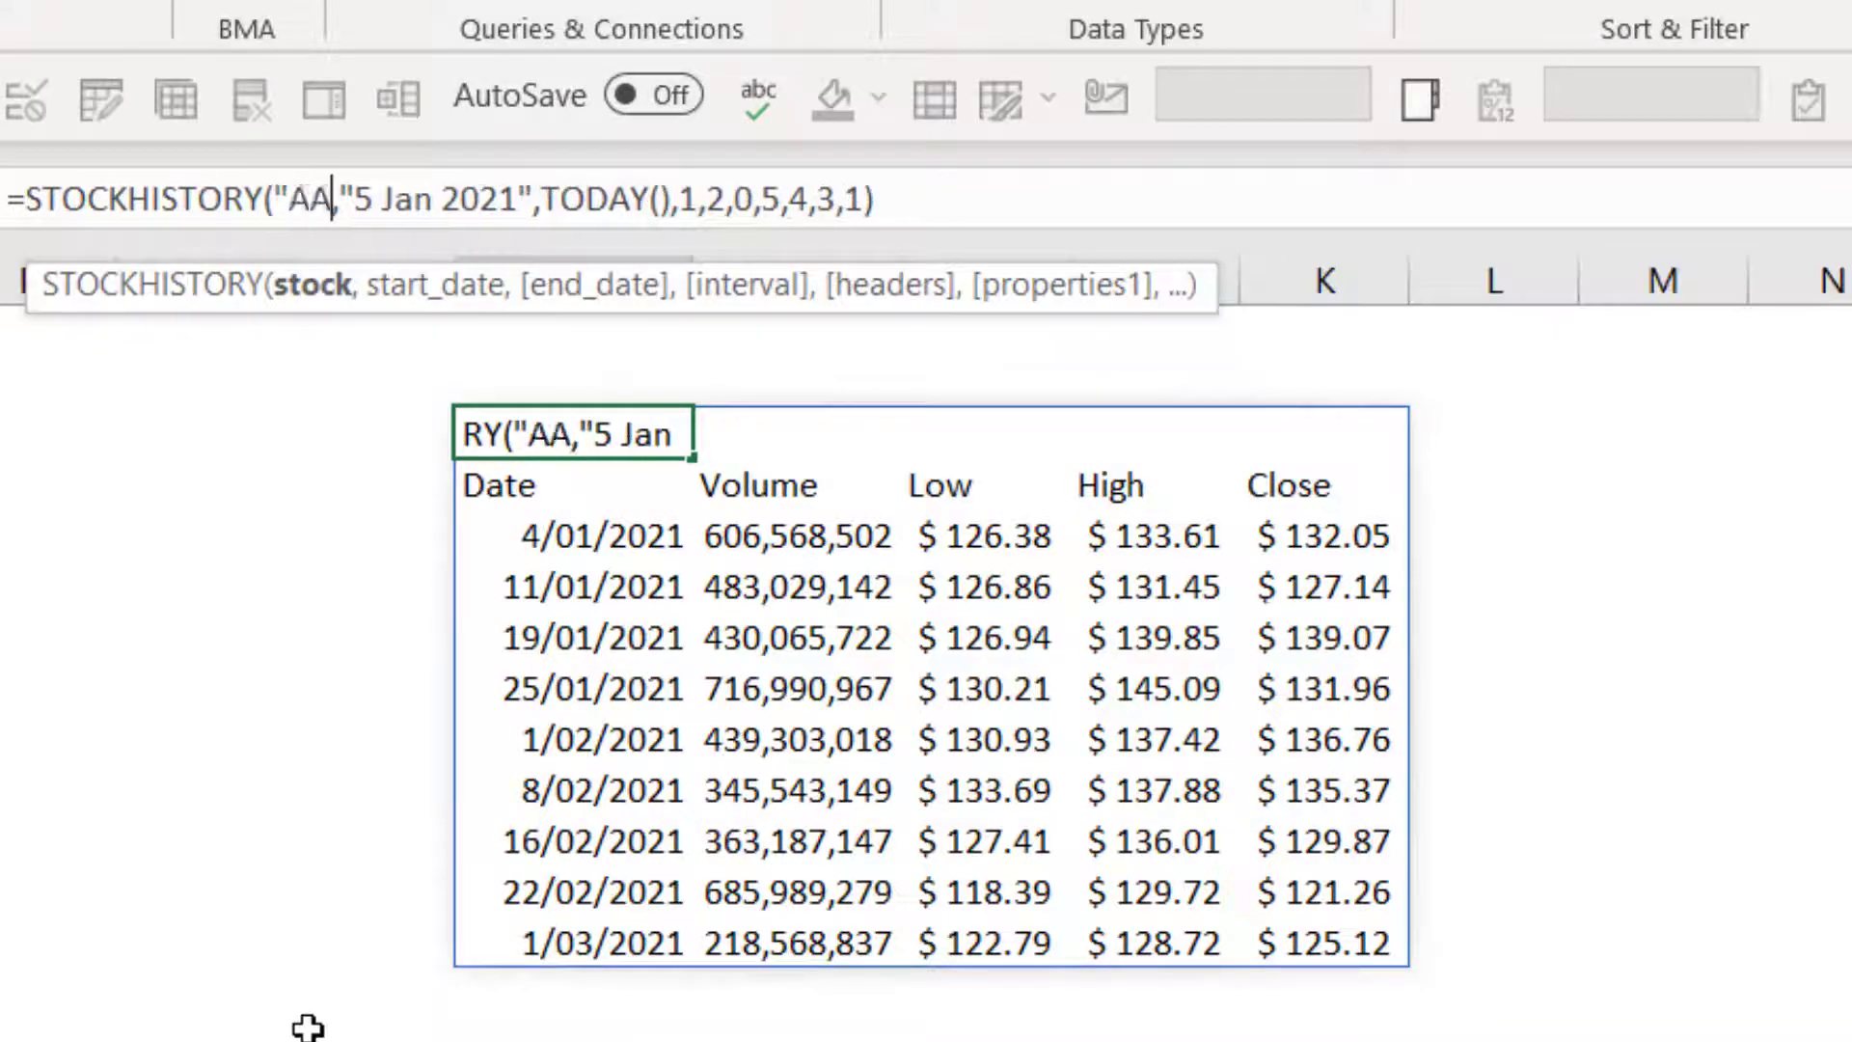
text(")
key(Return)
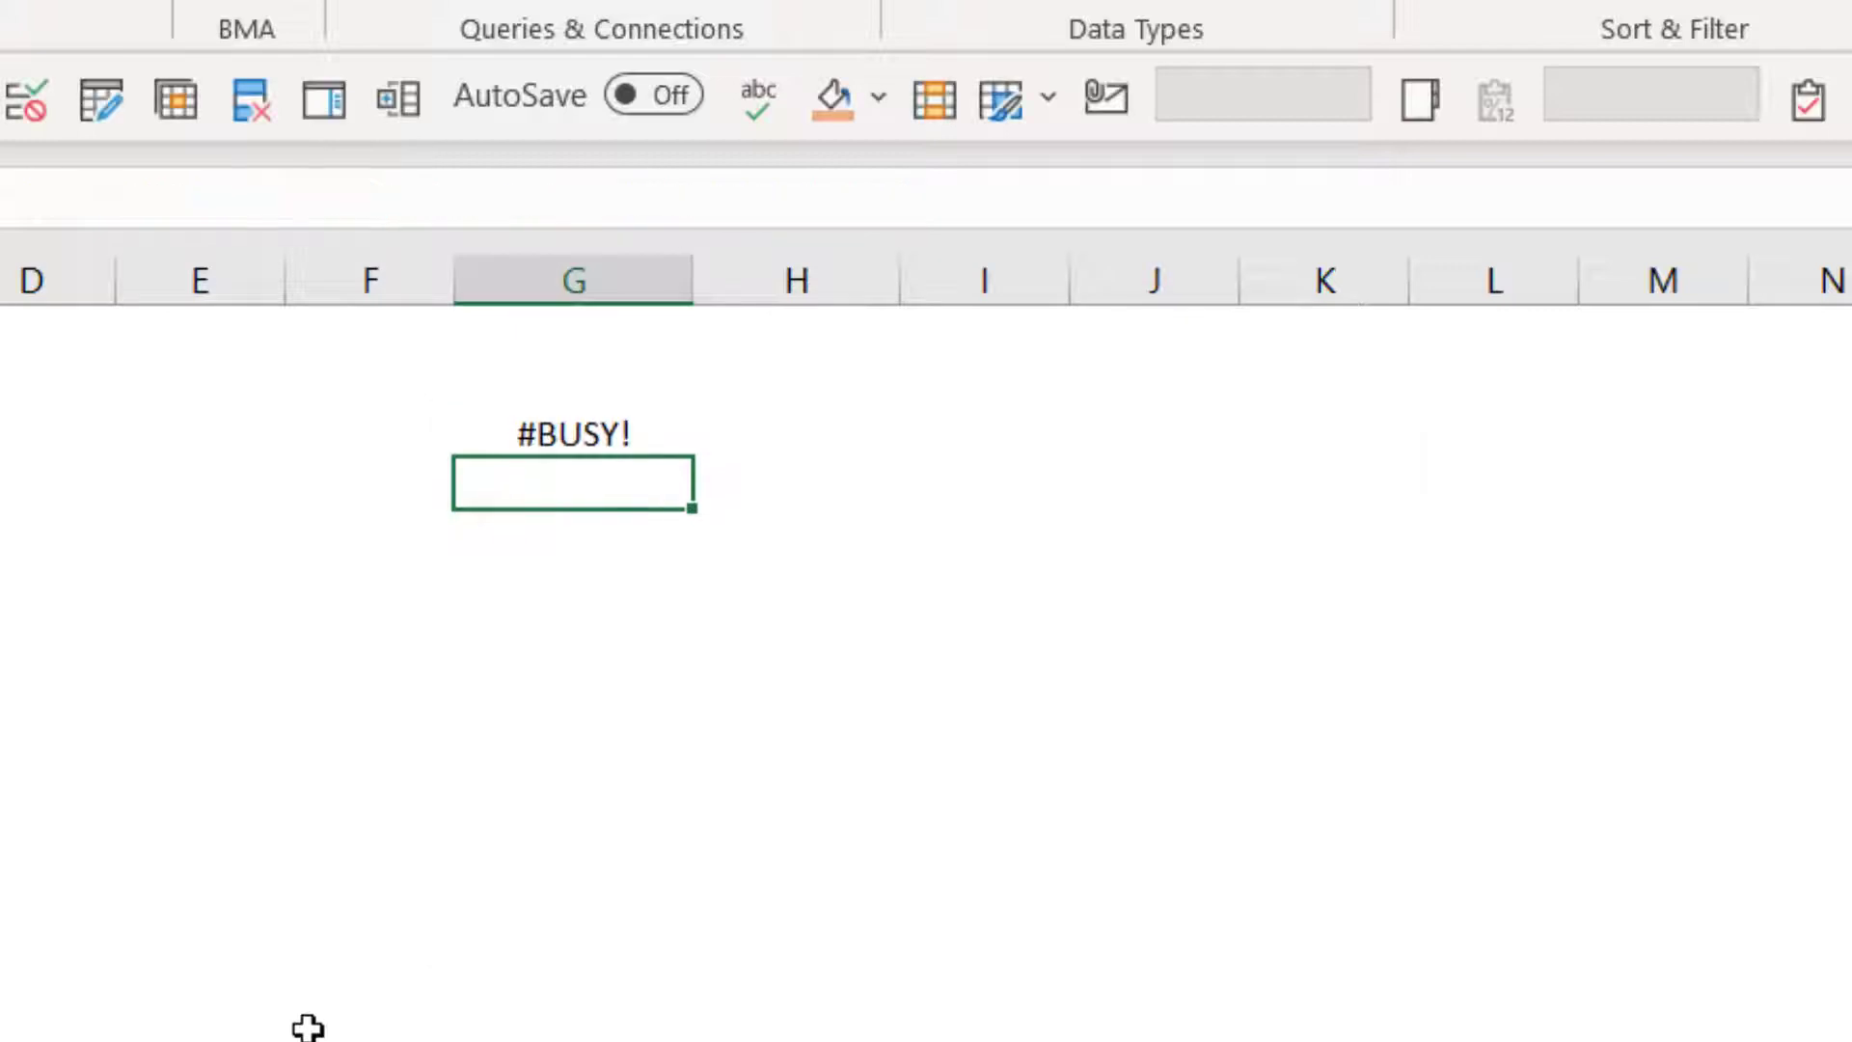
key(Up)
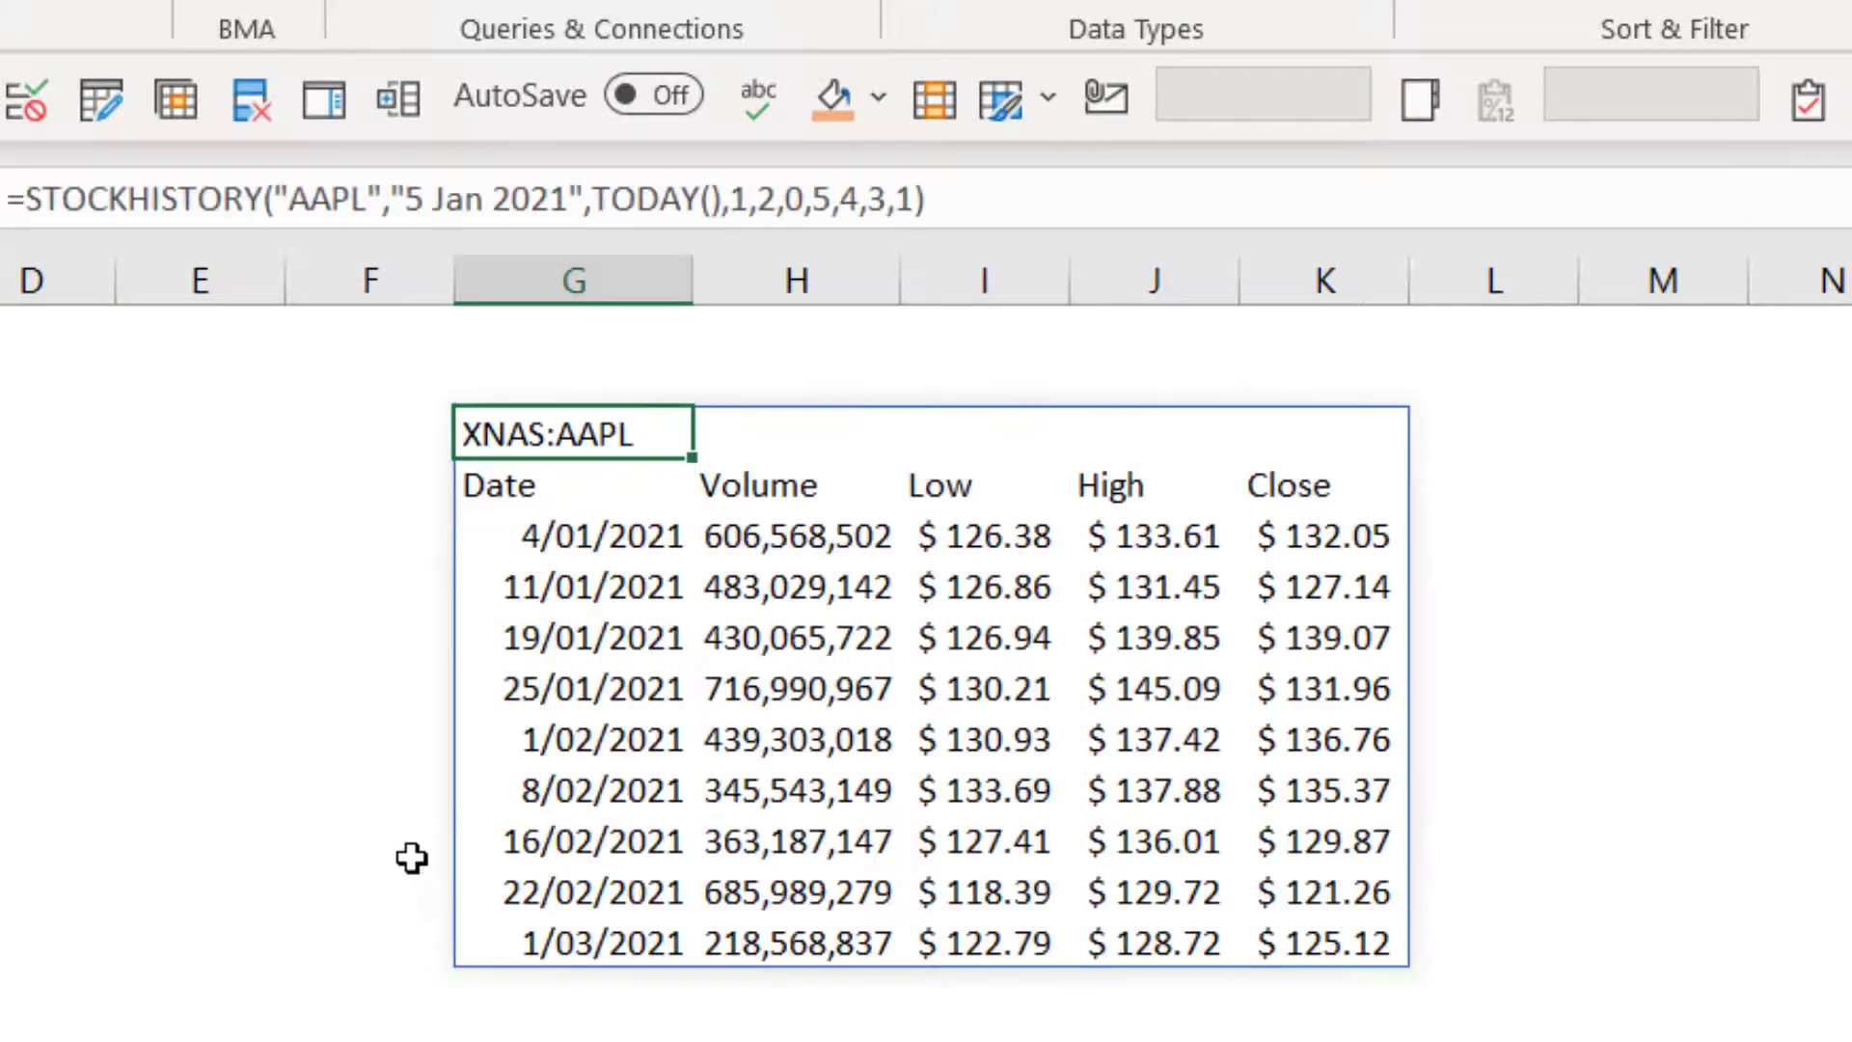
Step: Change the start date to "1 Jan 2021", so the weekly table begins 28/12/2020
click(408, 198)
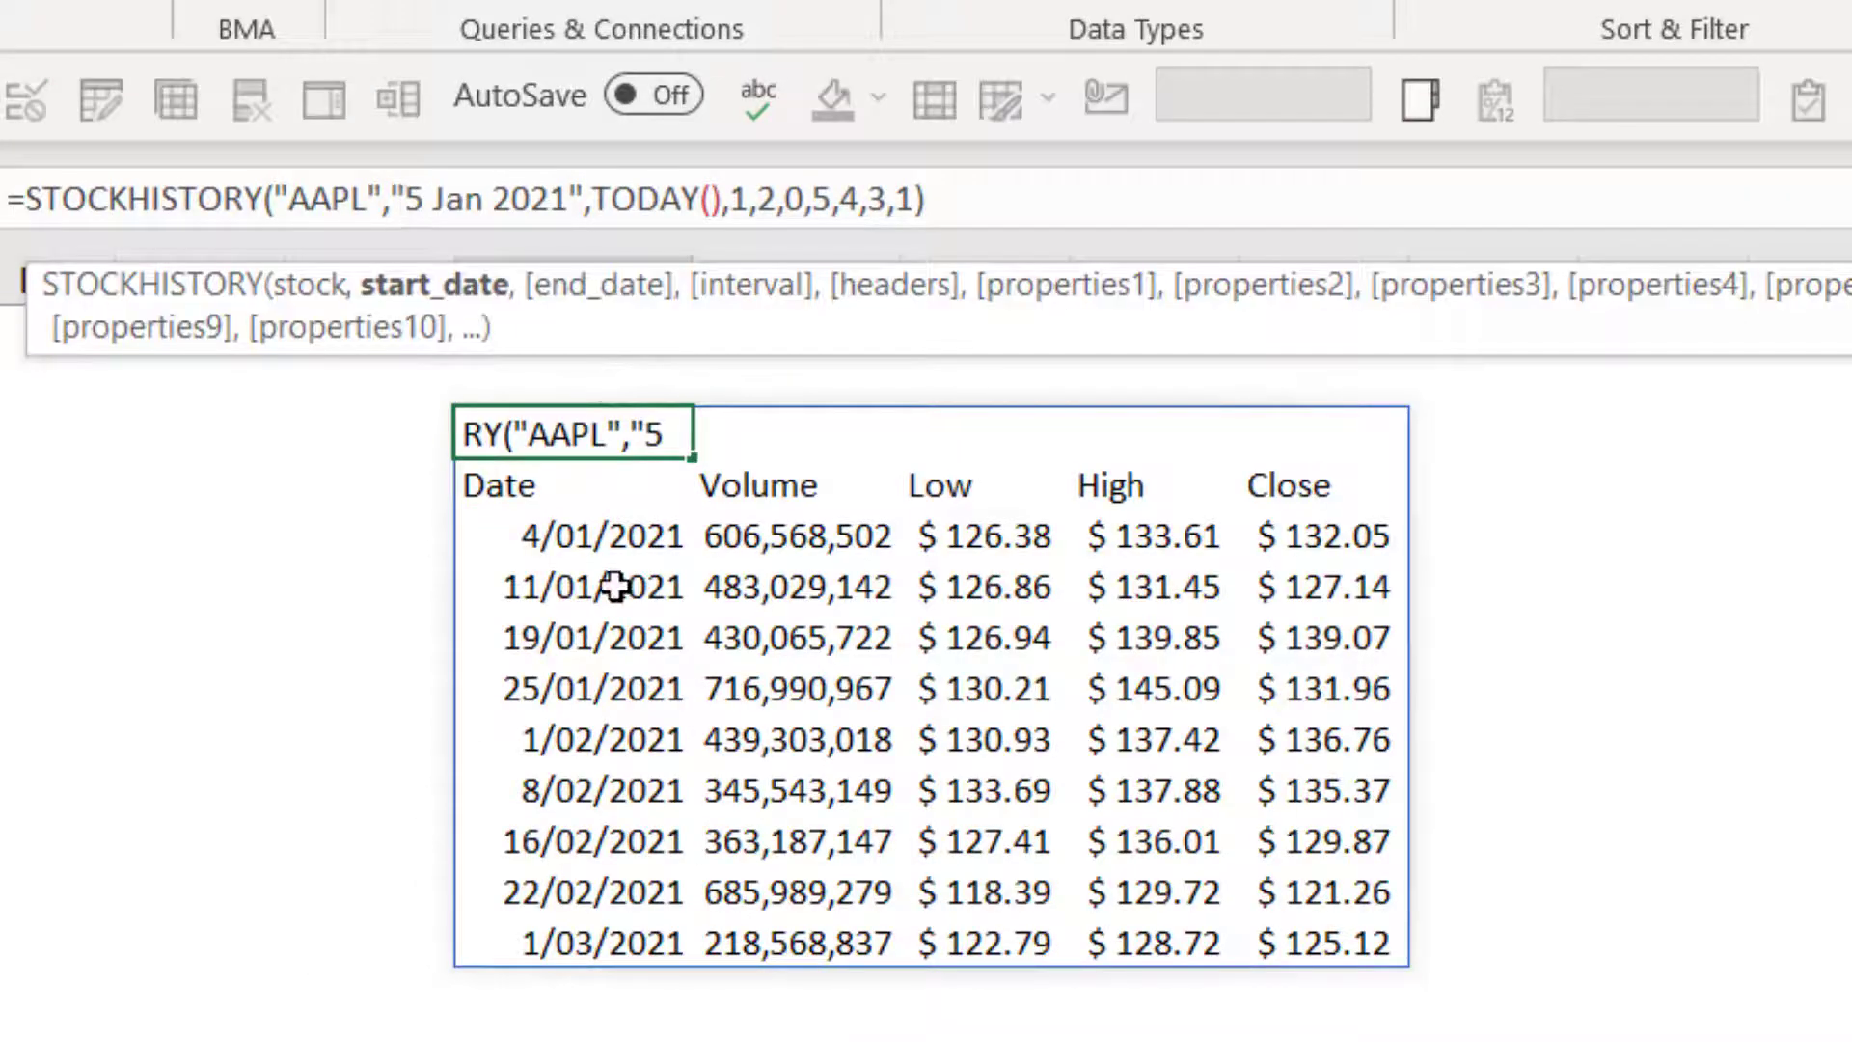
key(shift+Right)
text(1)
key(Return)
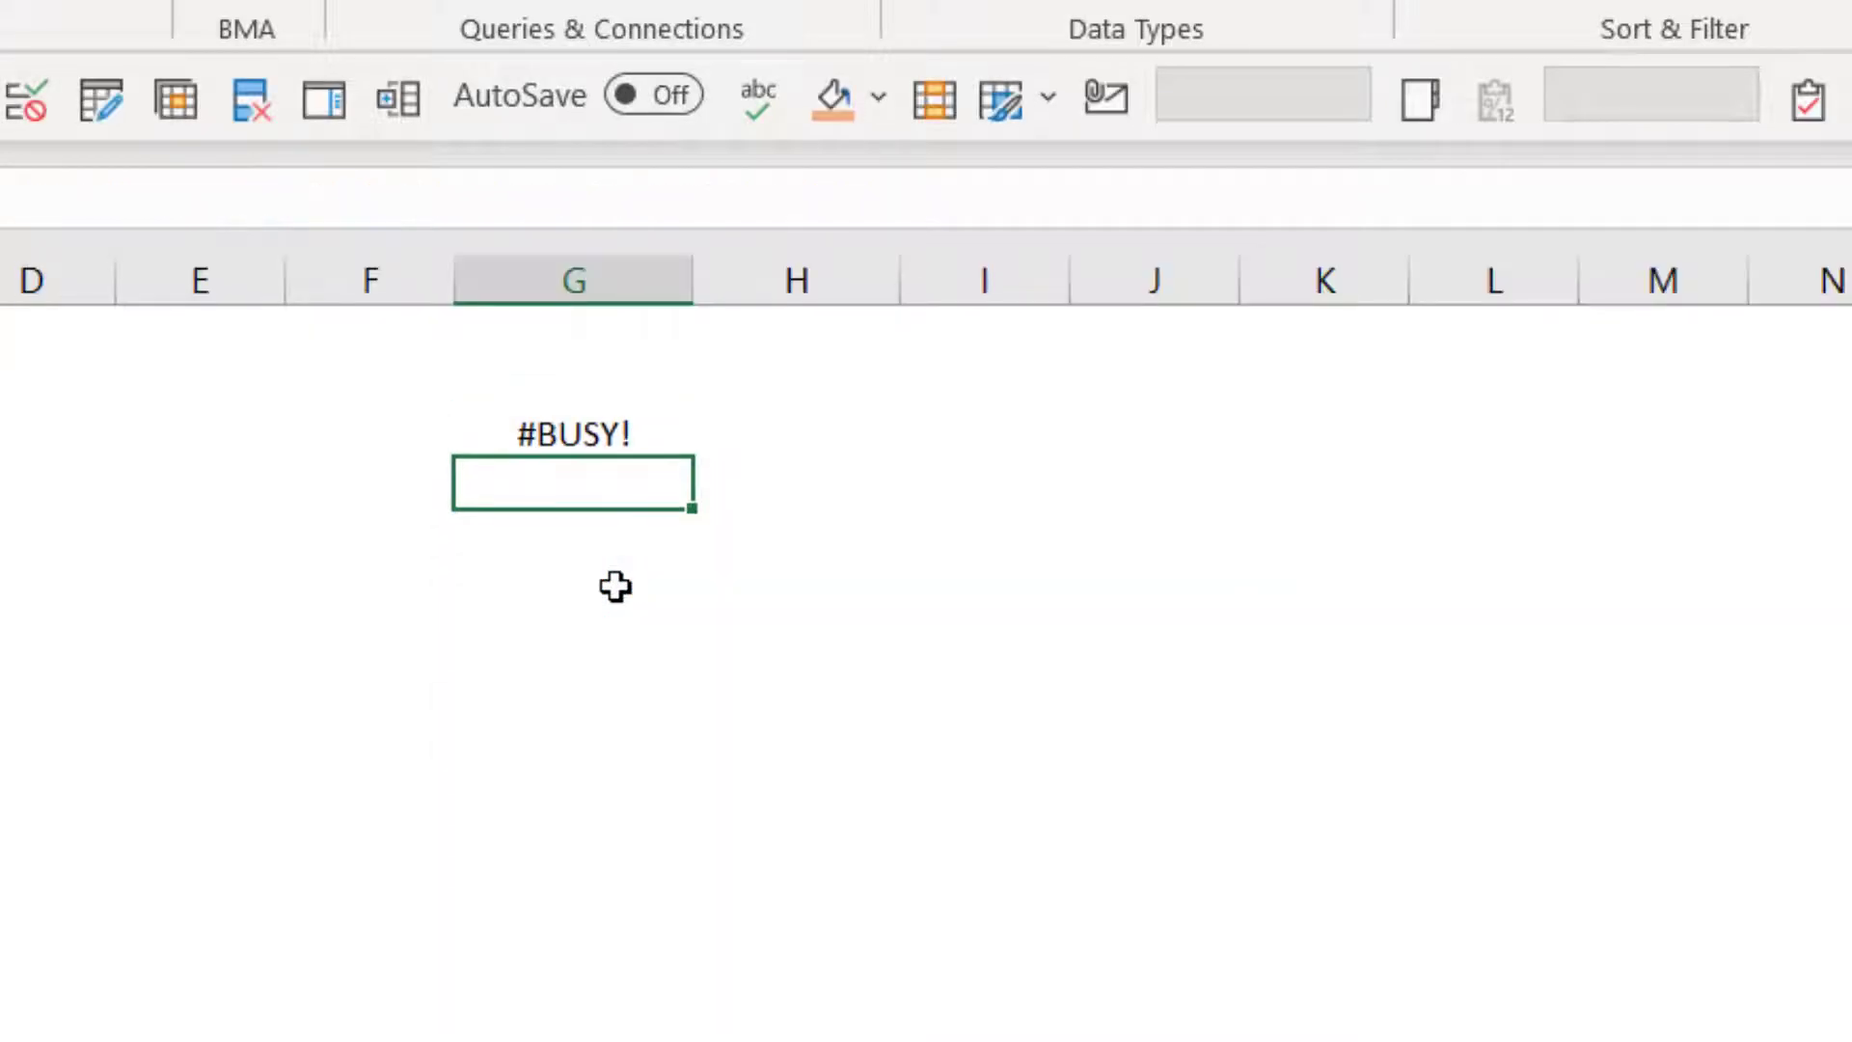
key(Down)
key(Down)
key(Up)
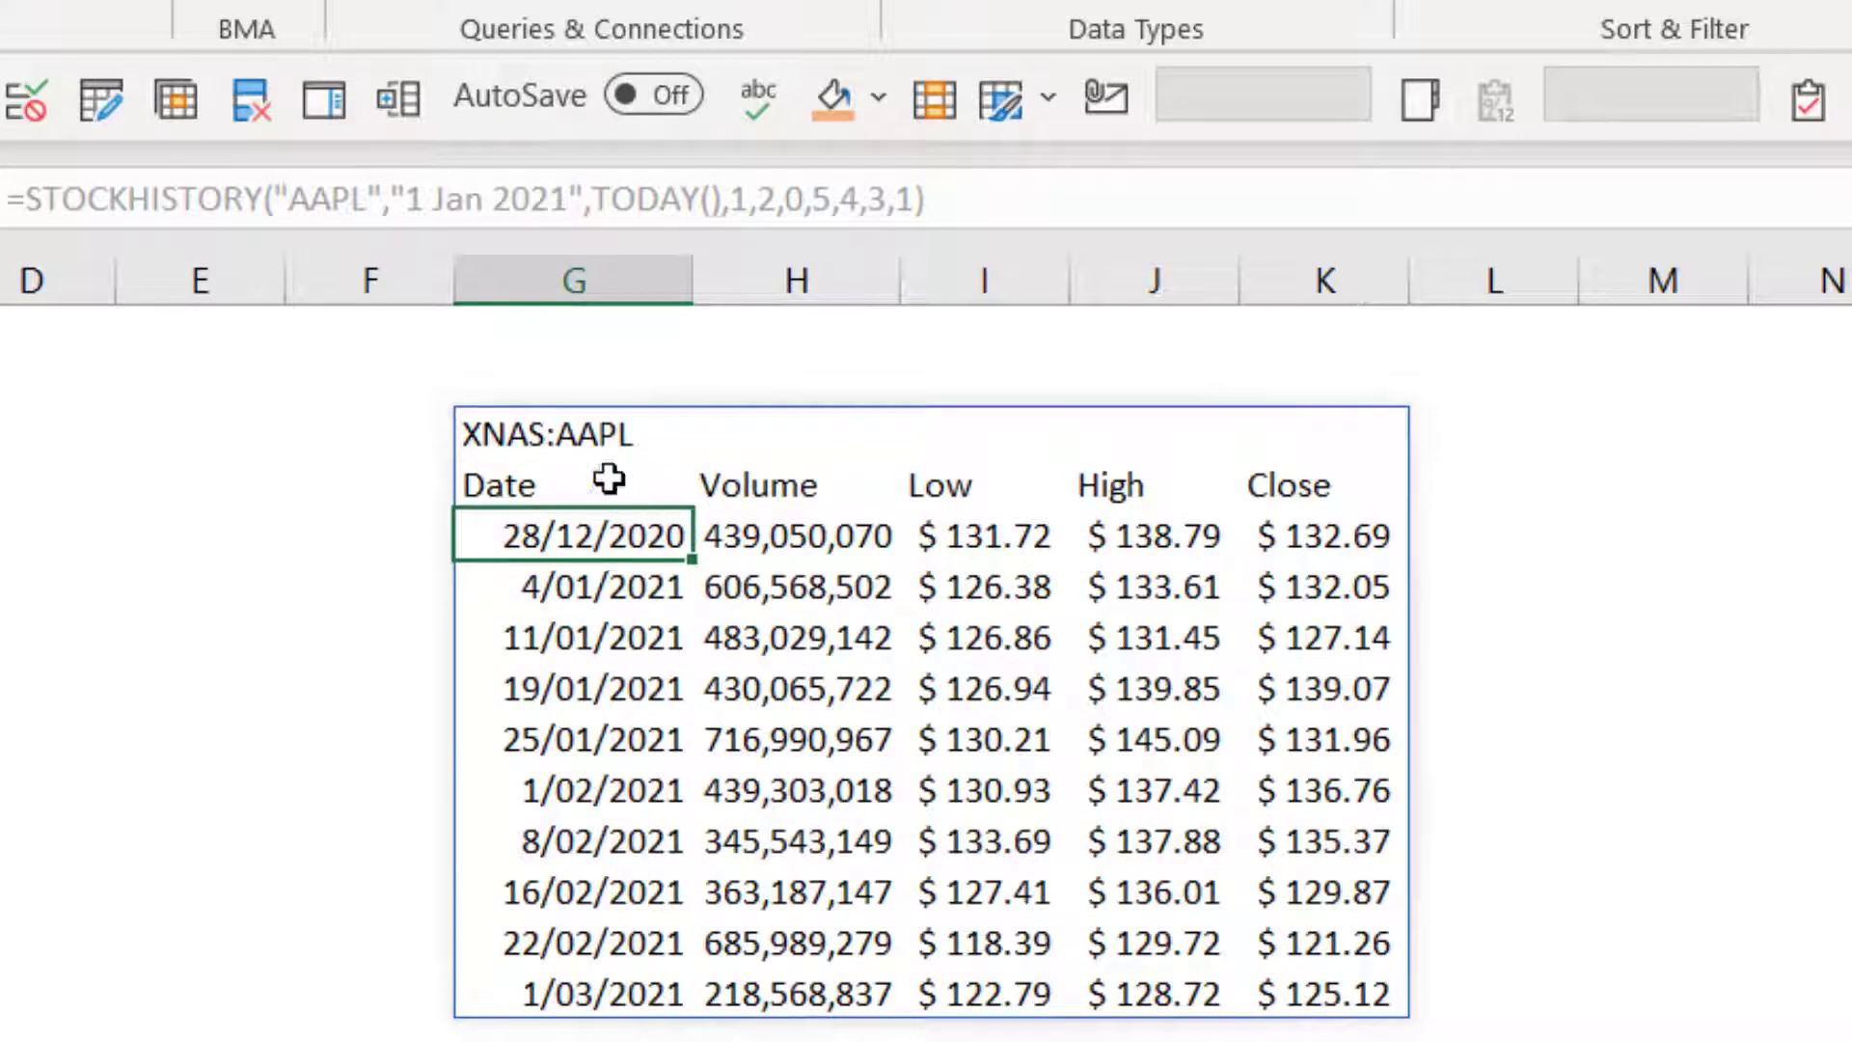
Step: Delete the end date, interval and property arguments, leaving a #VALUE! result
click(588, 186)
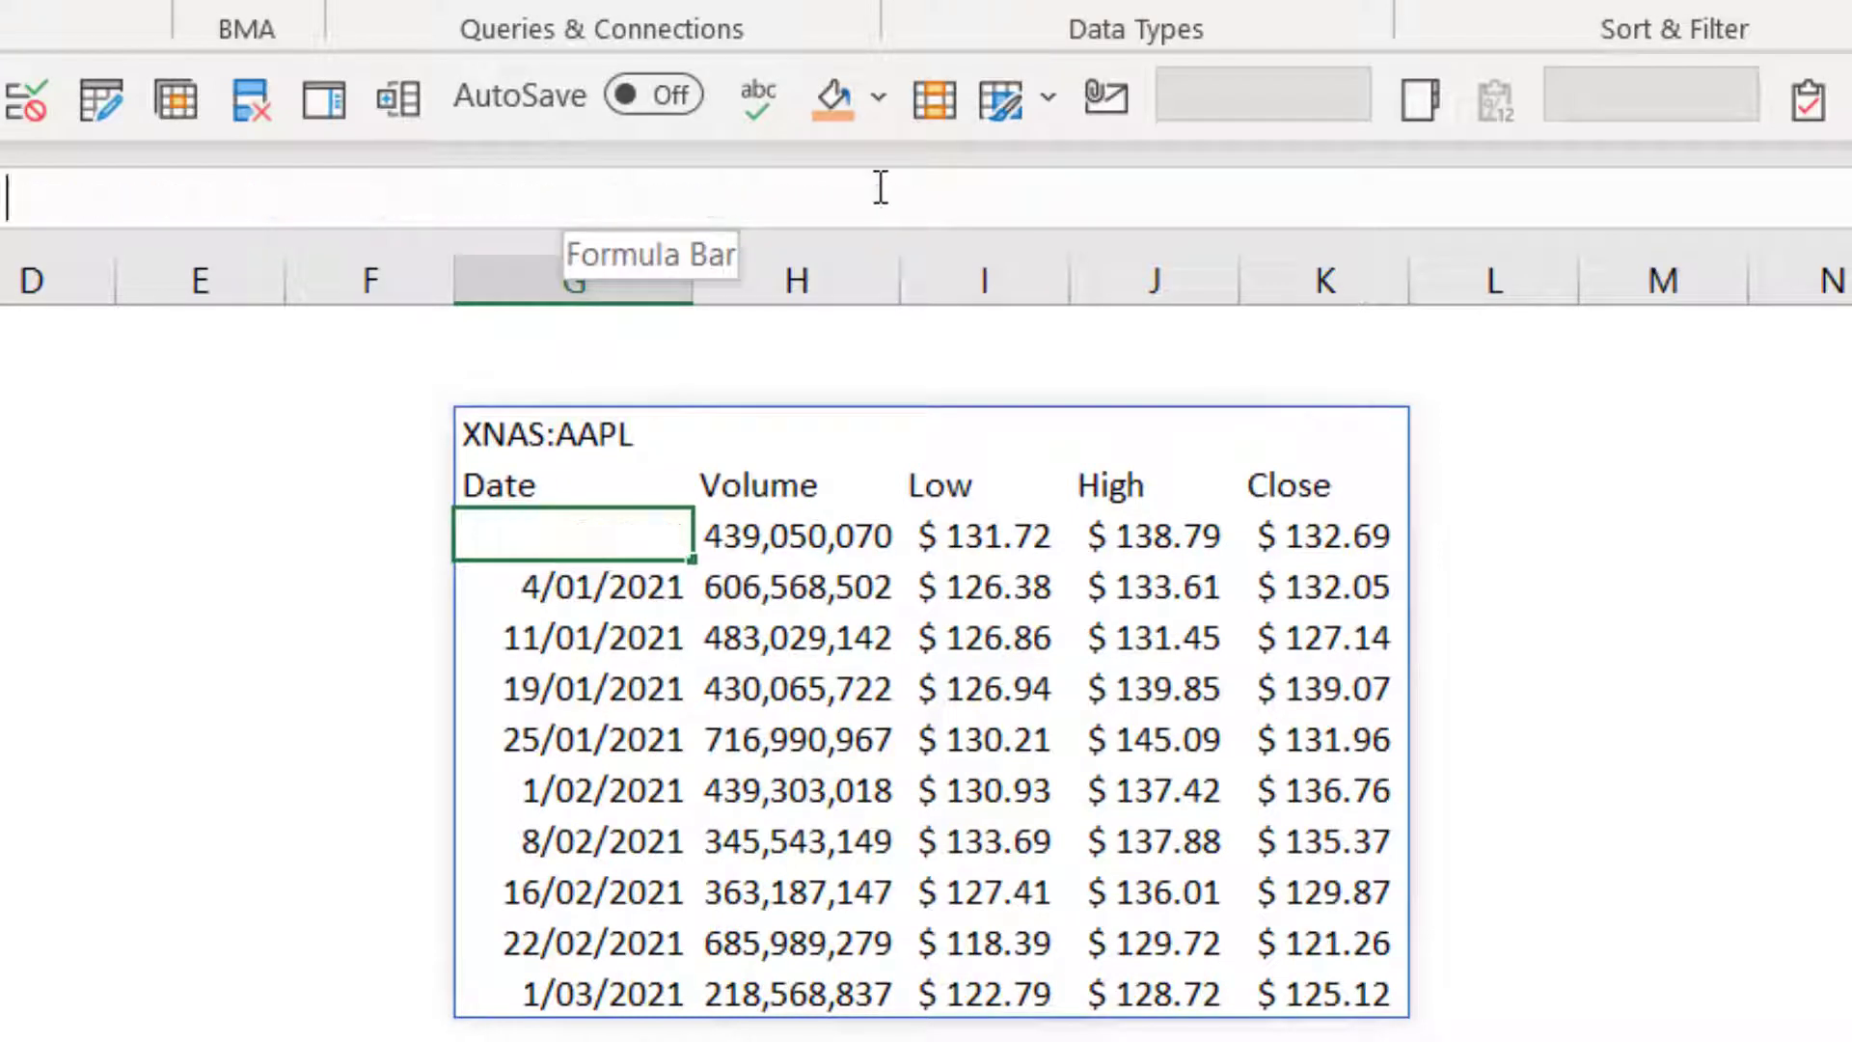
click(618, 434)
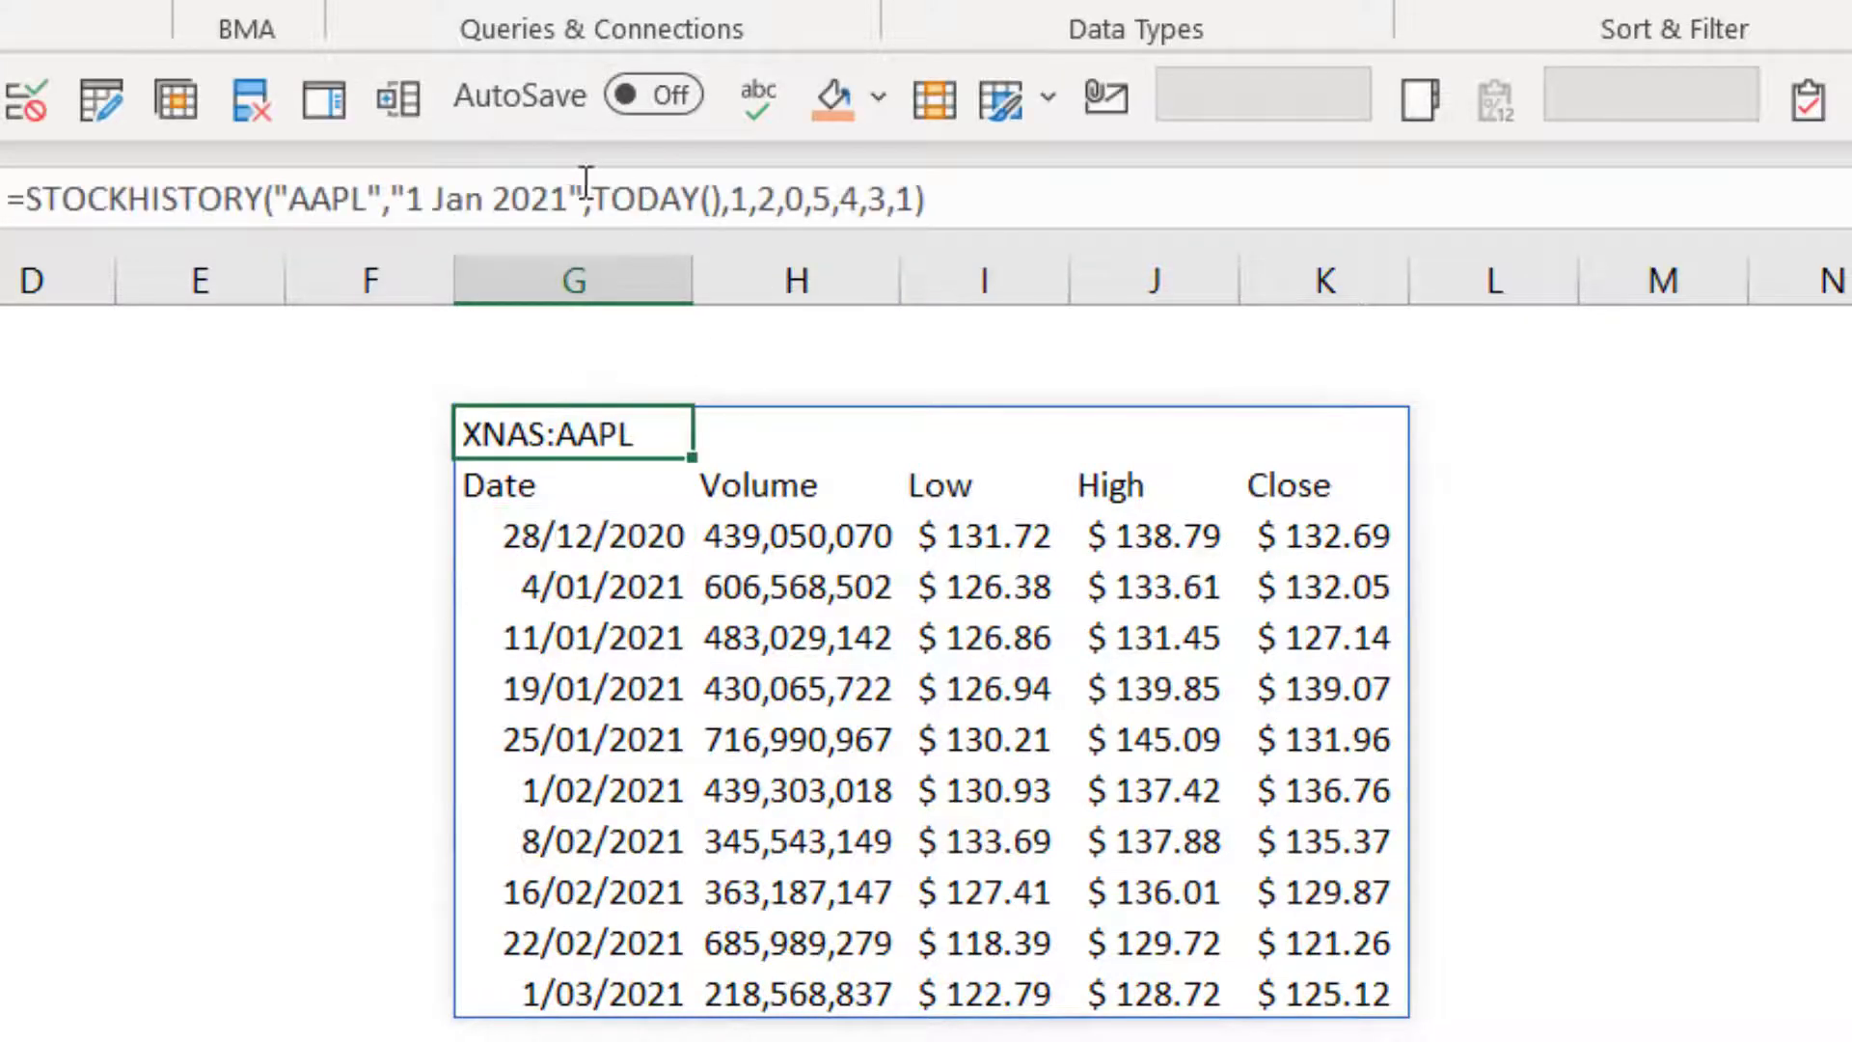
drag(582, 203, 906, 222)
key(BackSpace)
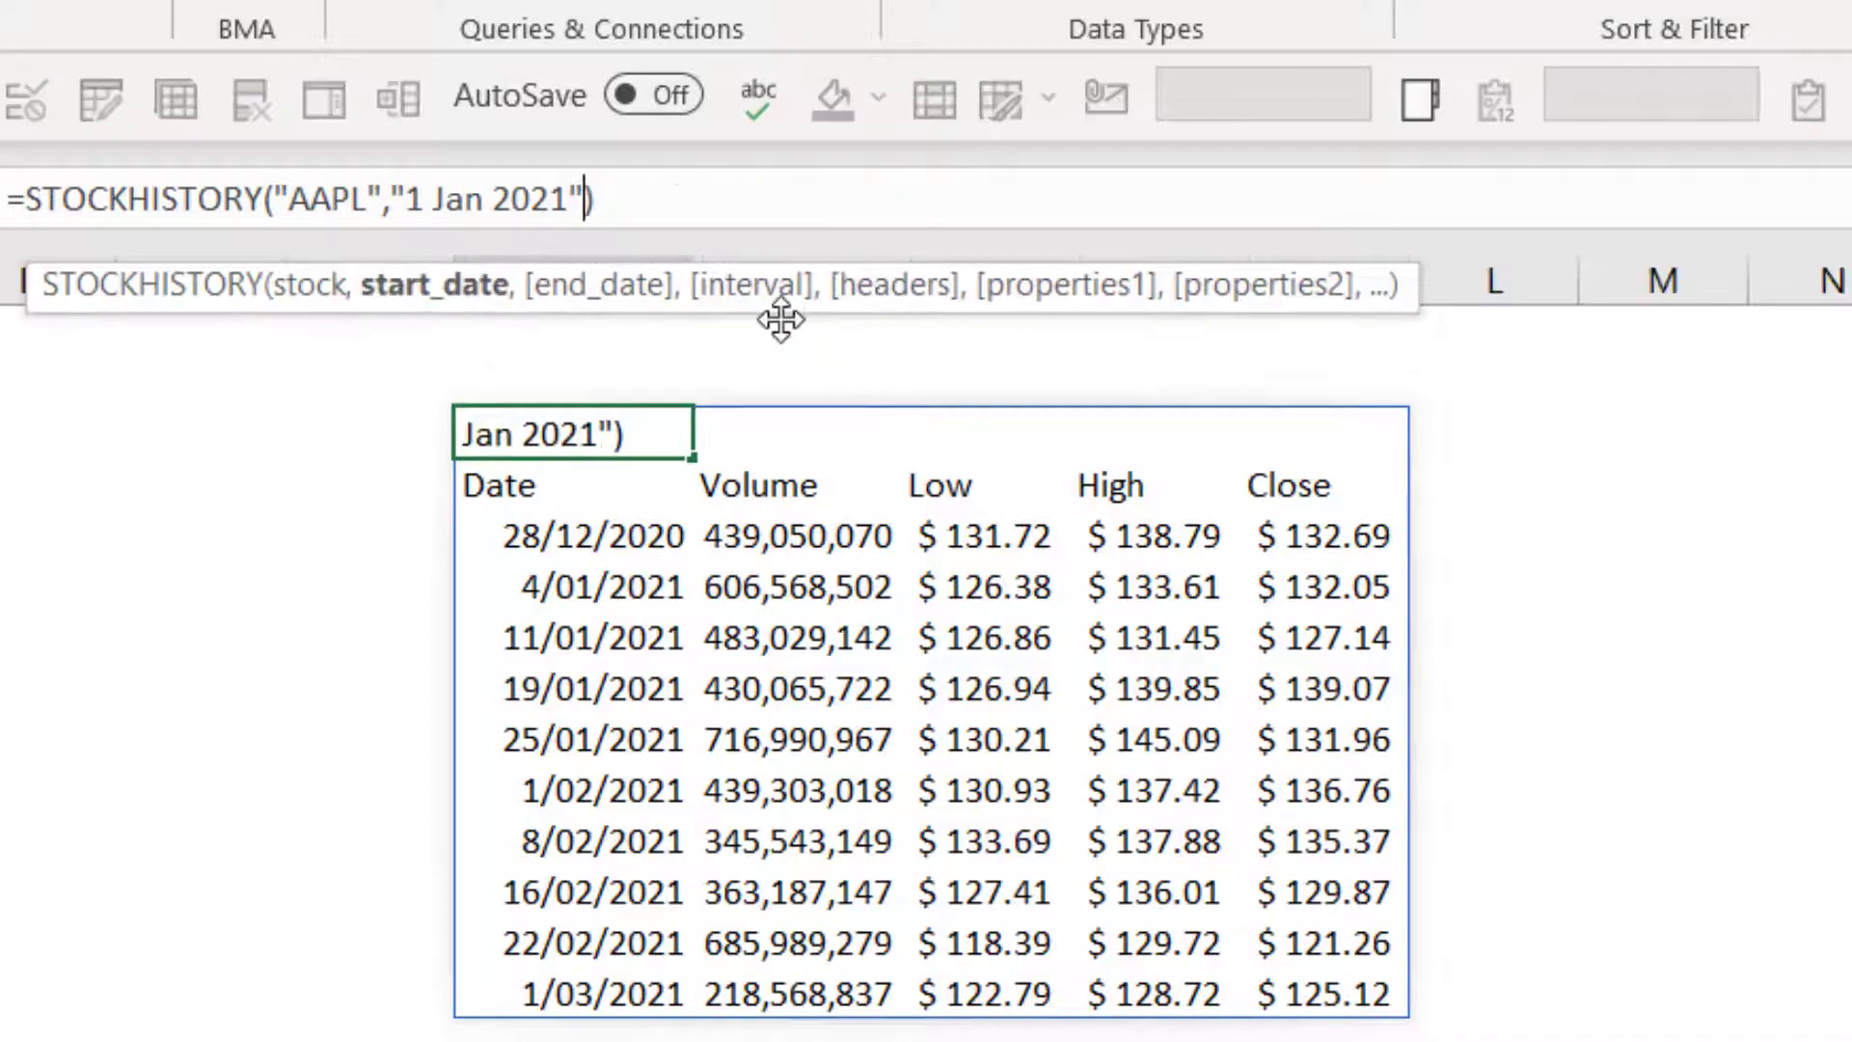
key(Return)
key(Up)
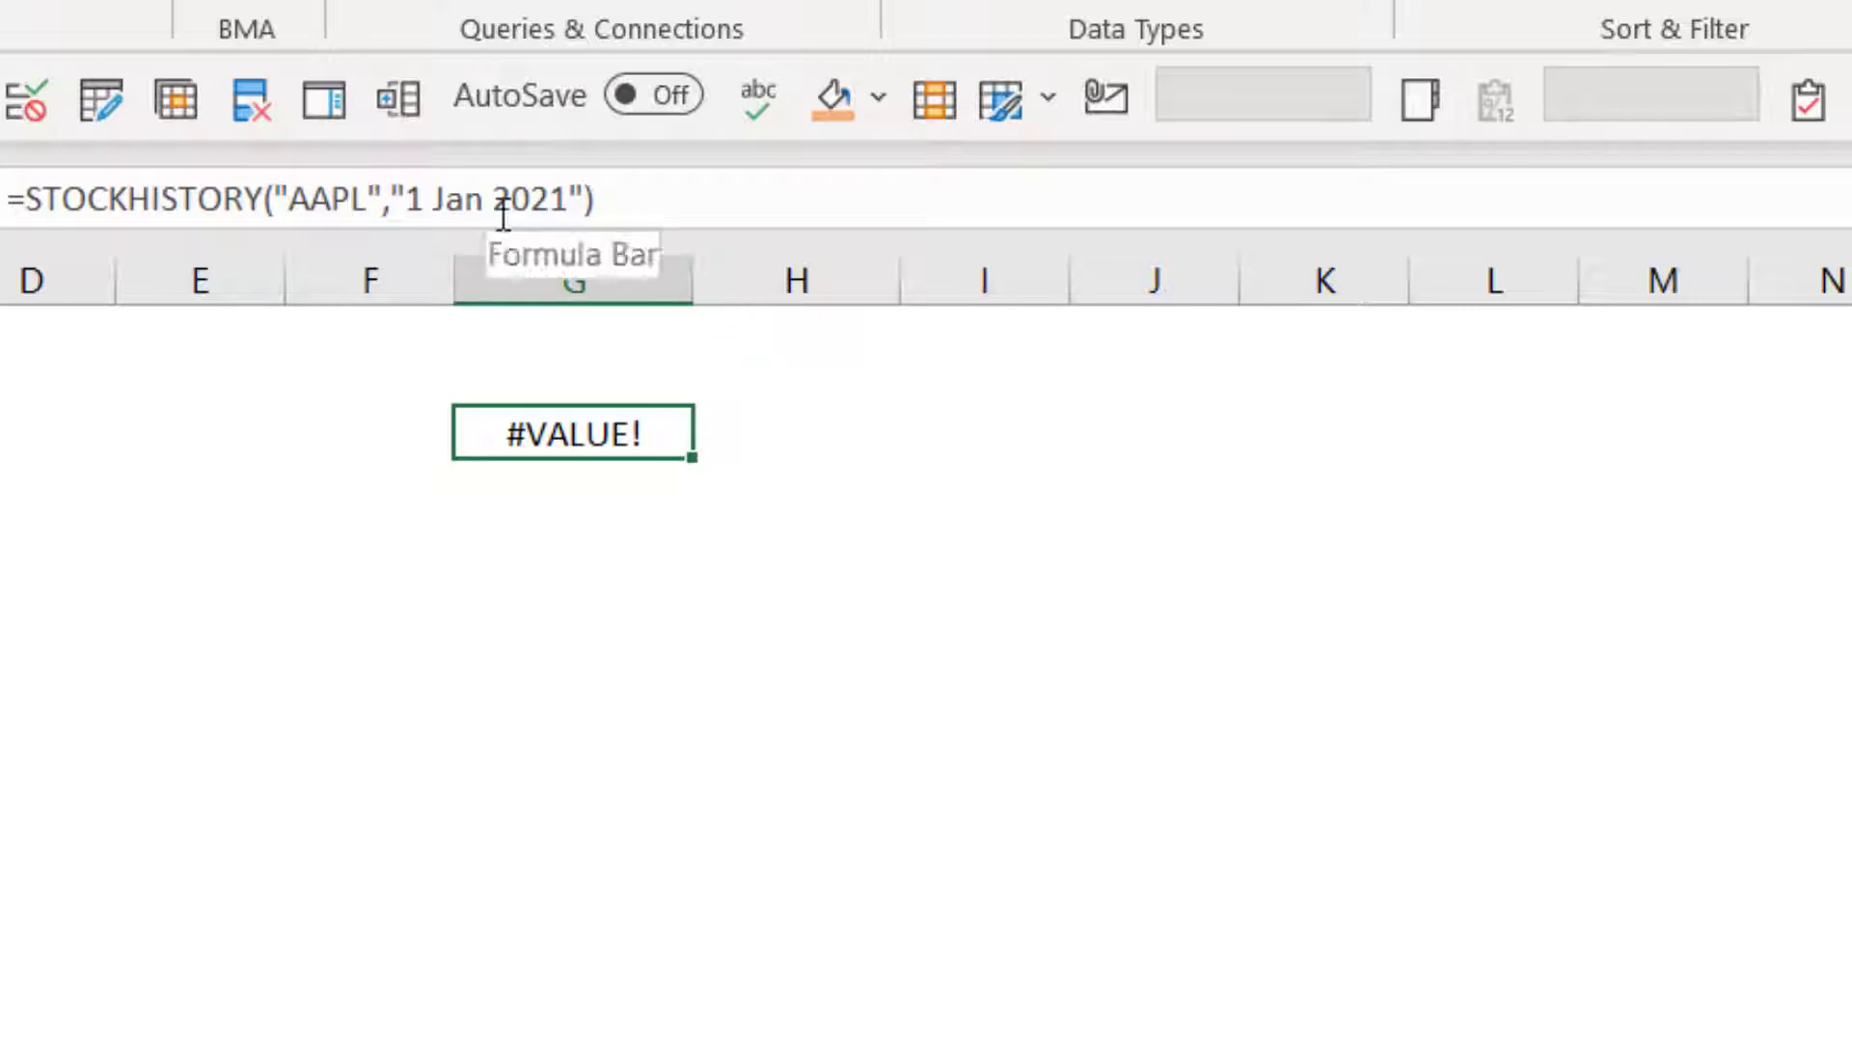
Step: Recommit the AAPL formula extended with ,TODAY(),1,2,0,5,4,3,1
click(577, 187)
key(Right)
key(Right)
key(ctrl+Return)
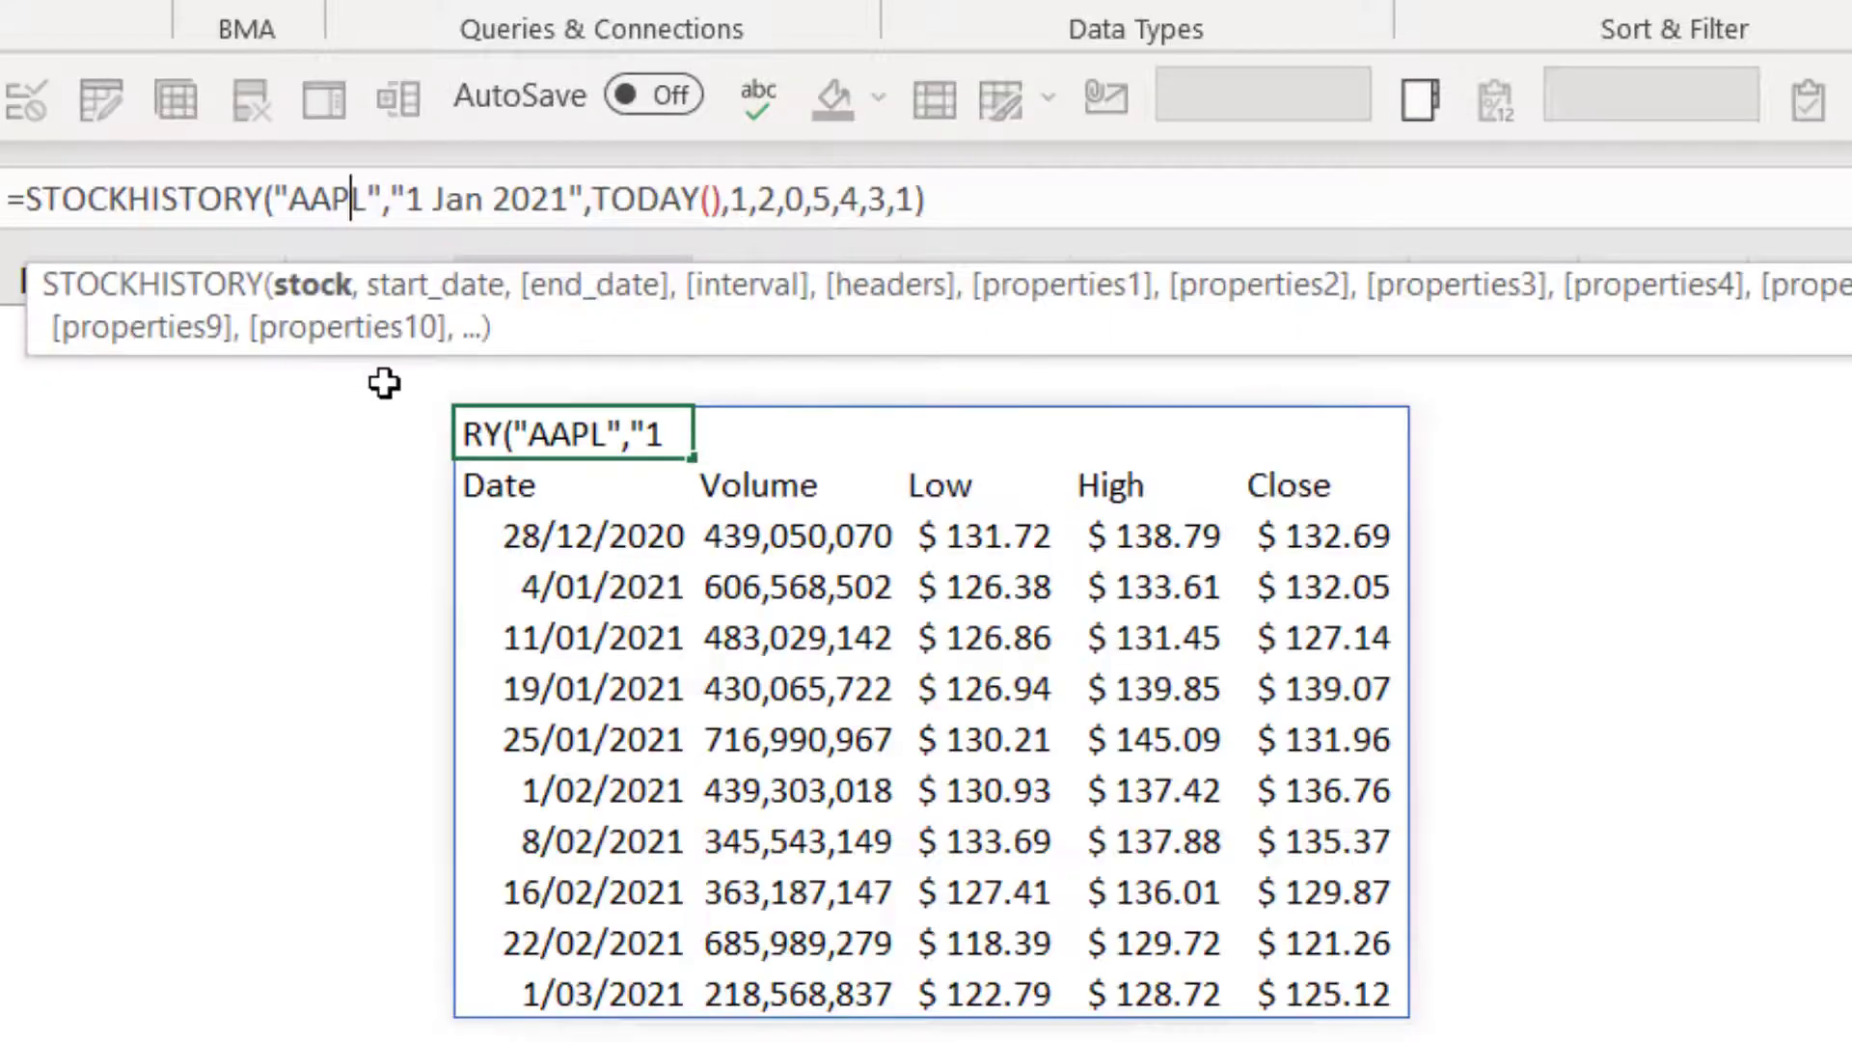
Step: Swap the AAPL ticker for USDEUR to get weekly euro rates of about €0.81–0.84
key(Right)
key(shift+Left)
key(shift+Left)
key(shift+Left)
key(shift+Left)
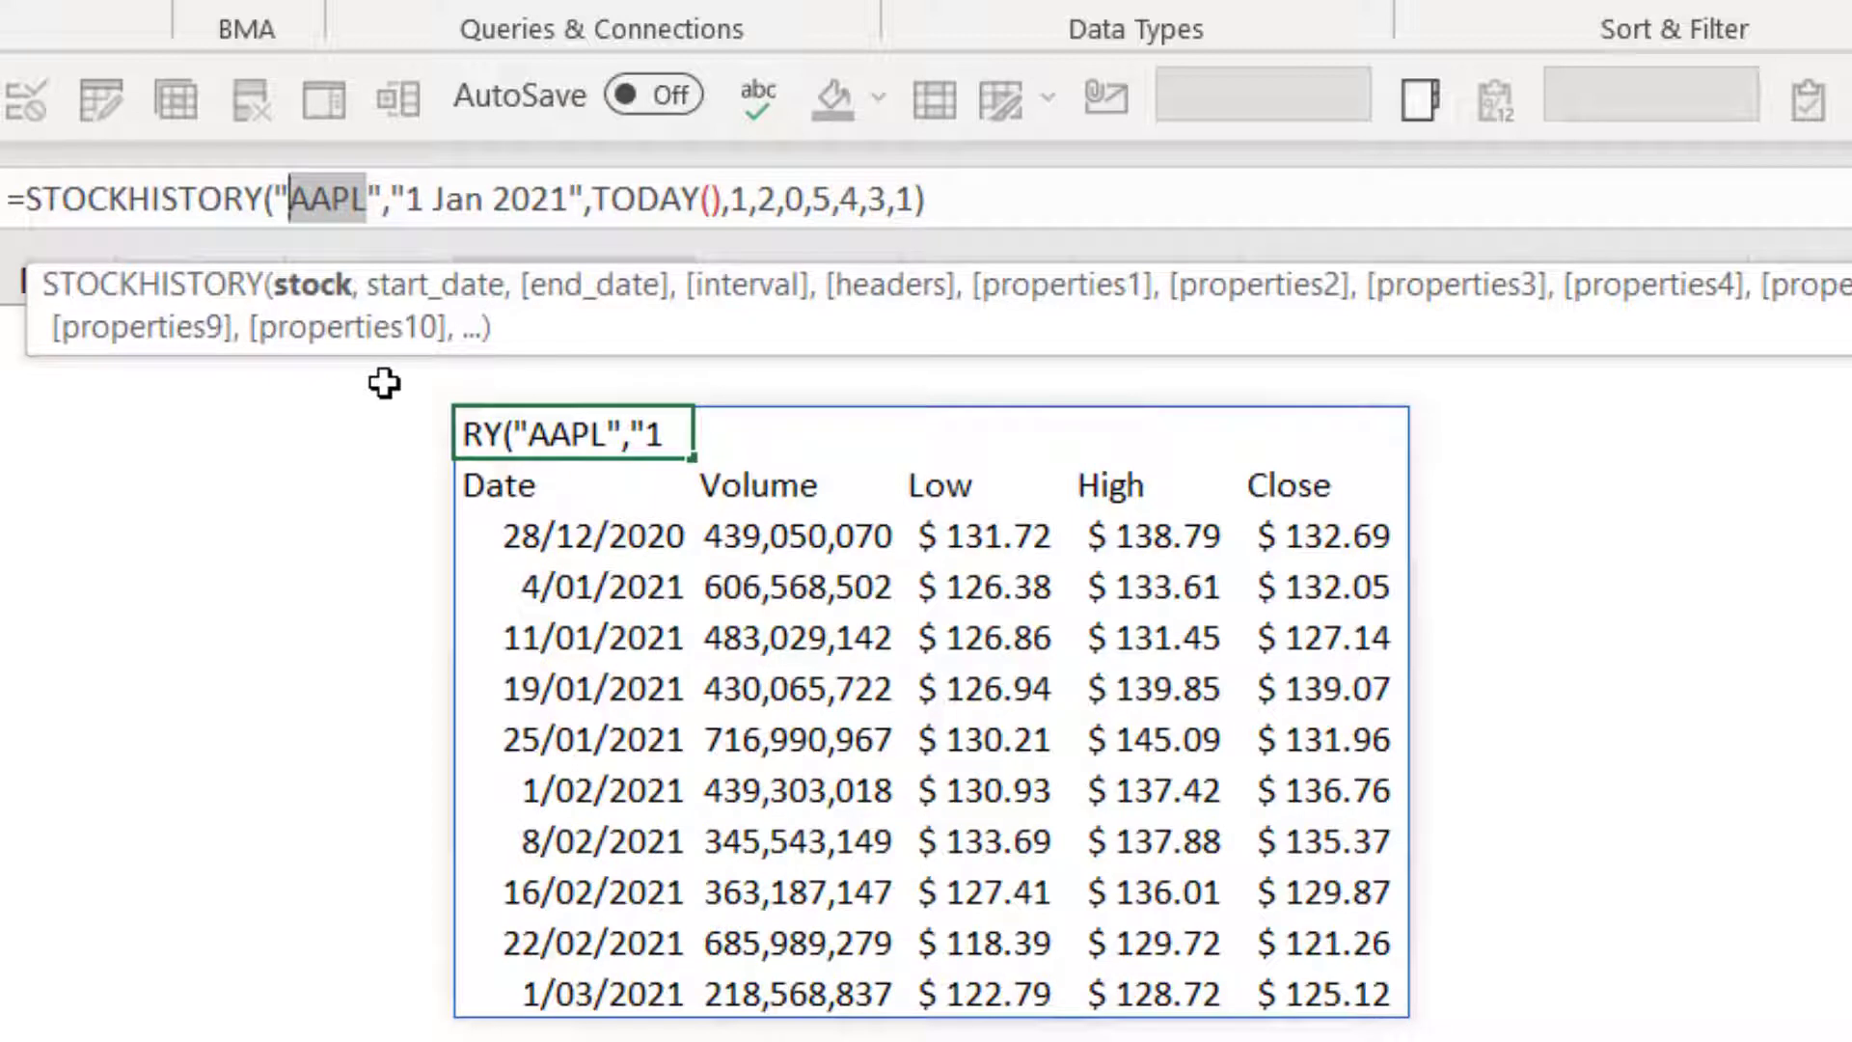
text(USDEUR)
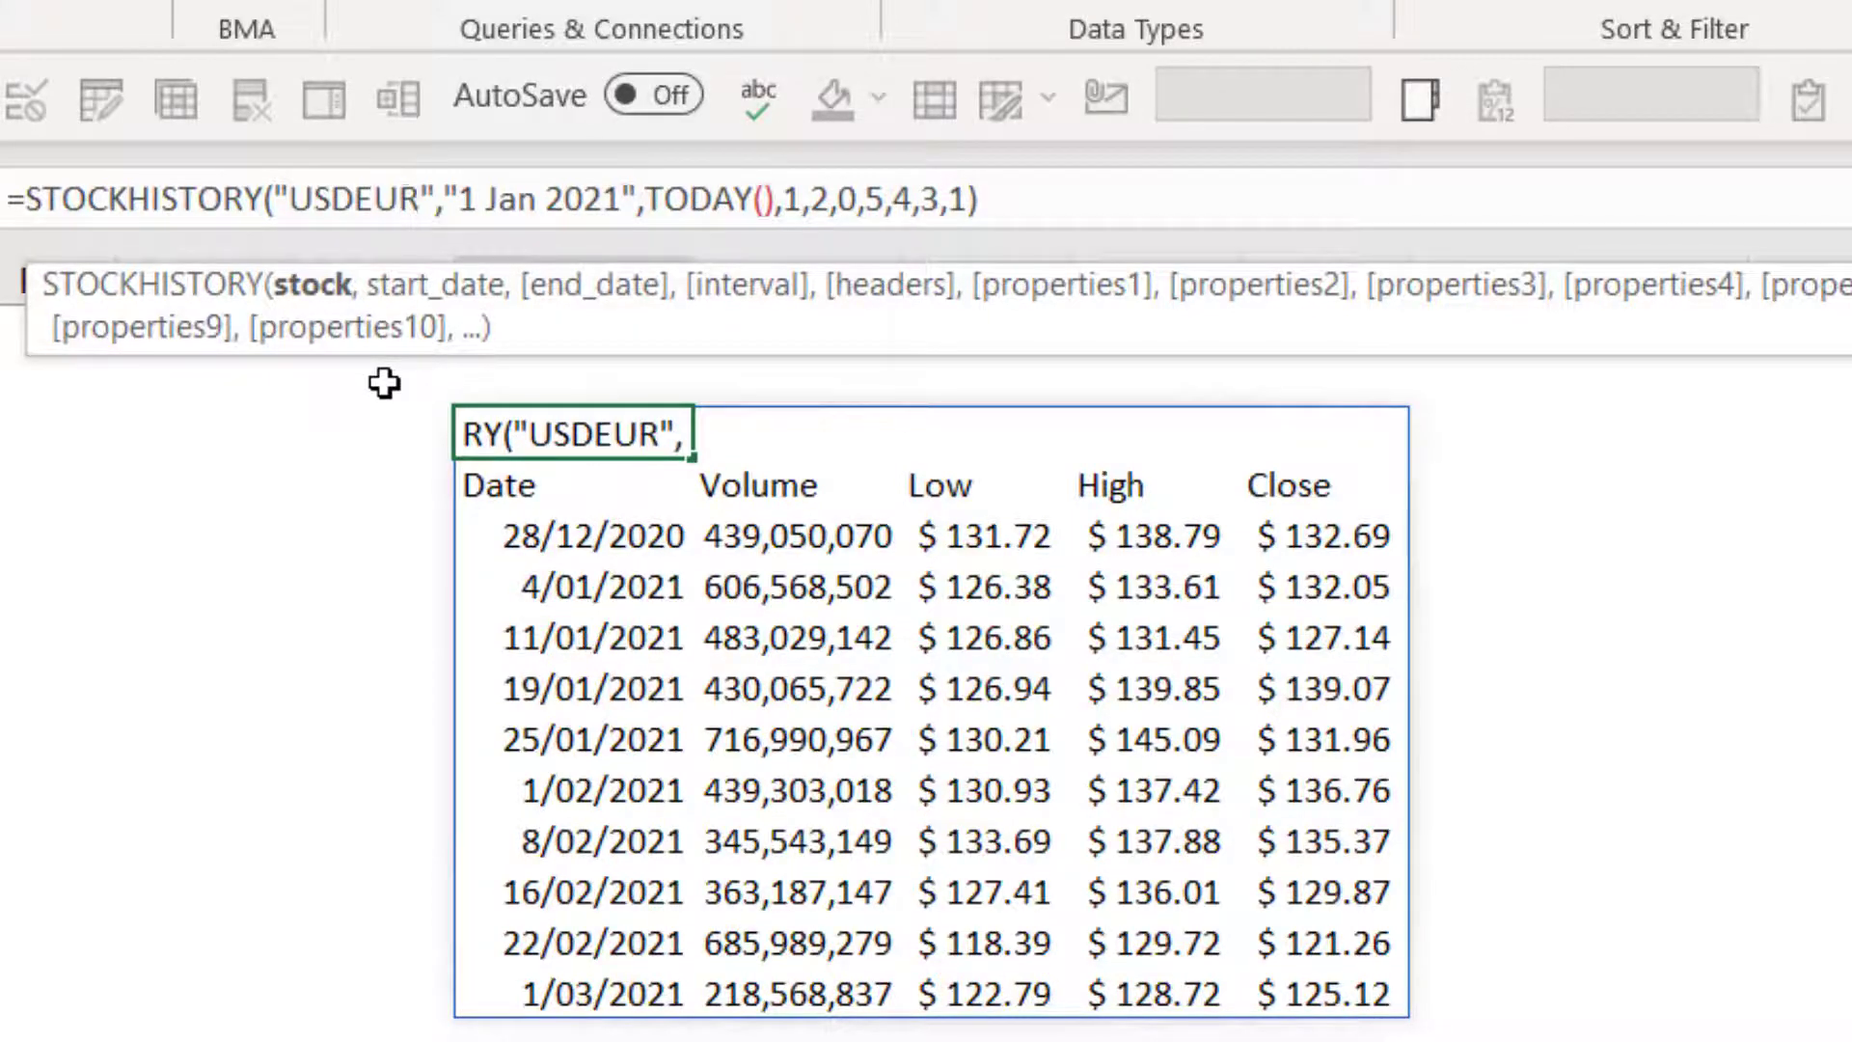
key(ctrl+Return)
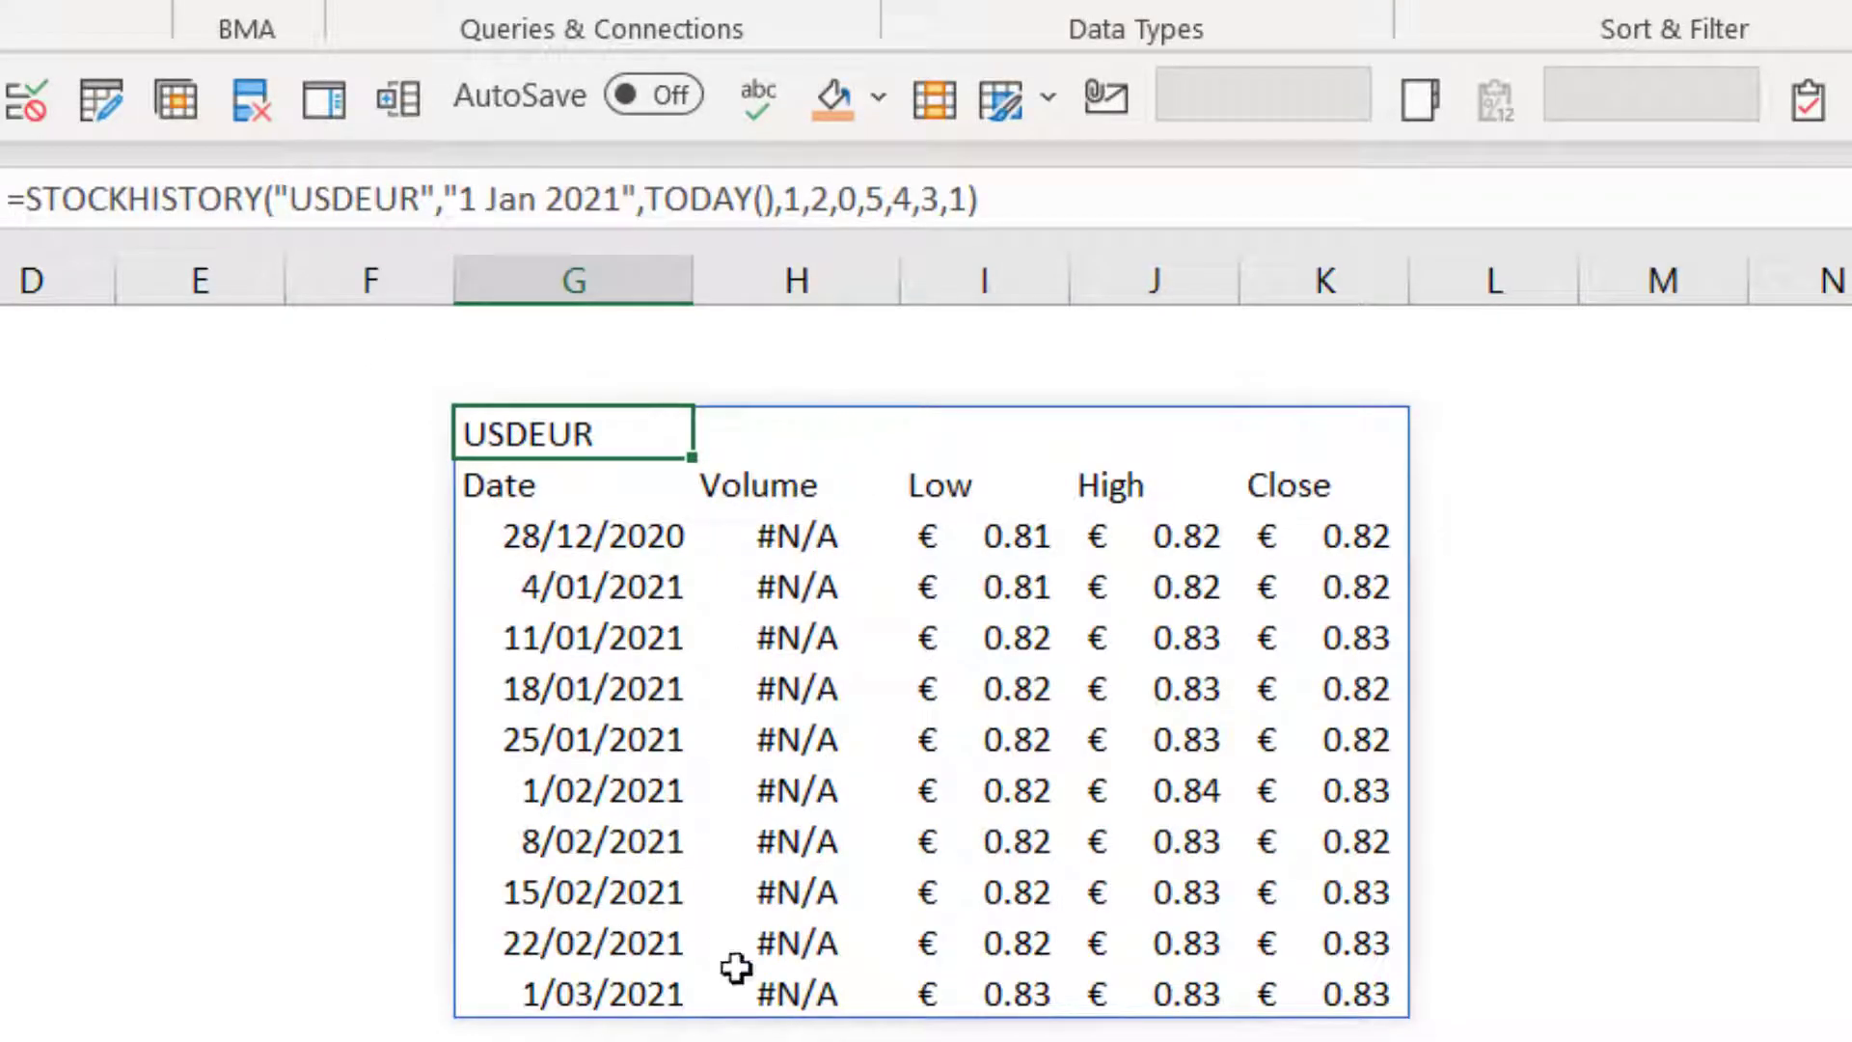
Step: Enter USDEUR in A7 and convert it to the Stocks data type
click(253, 467)
click(73, 461)
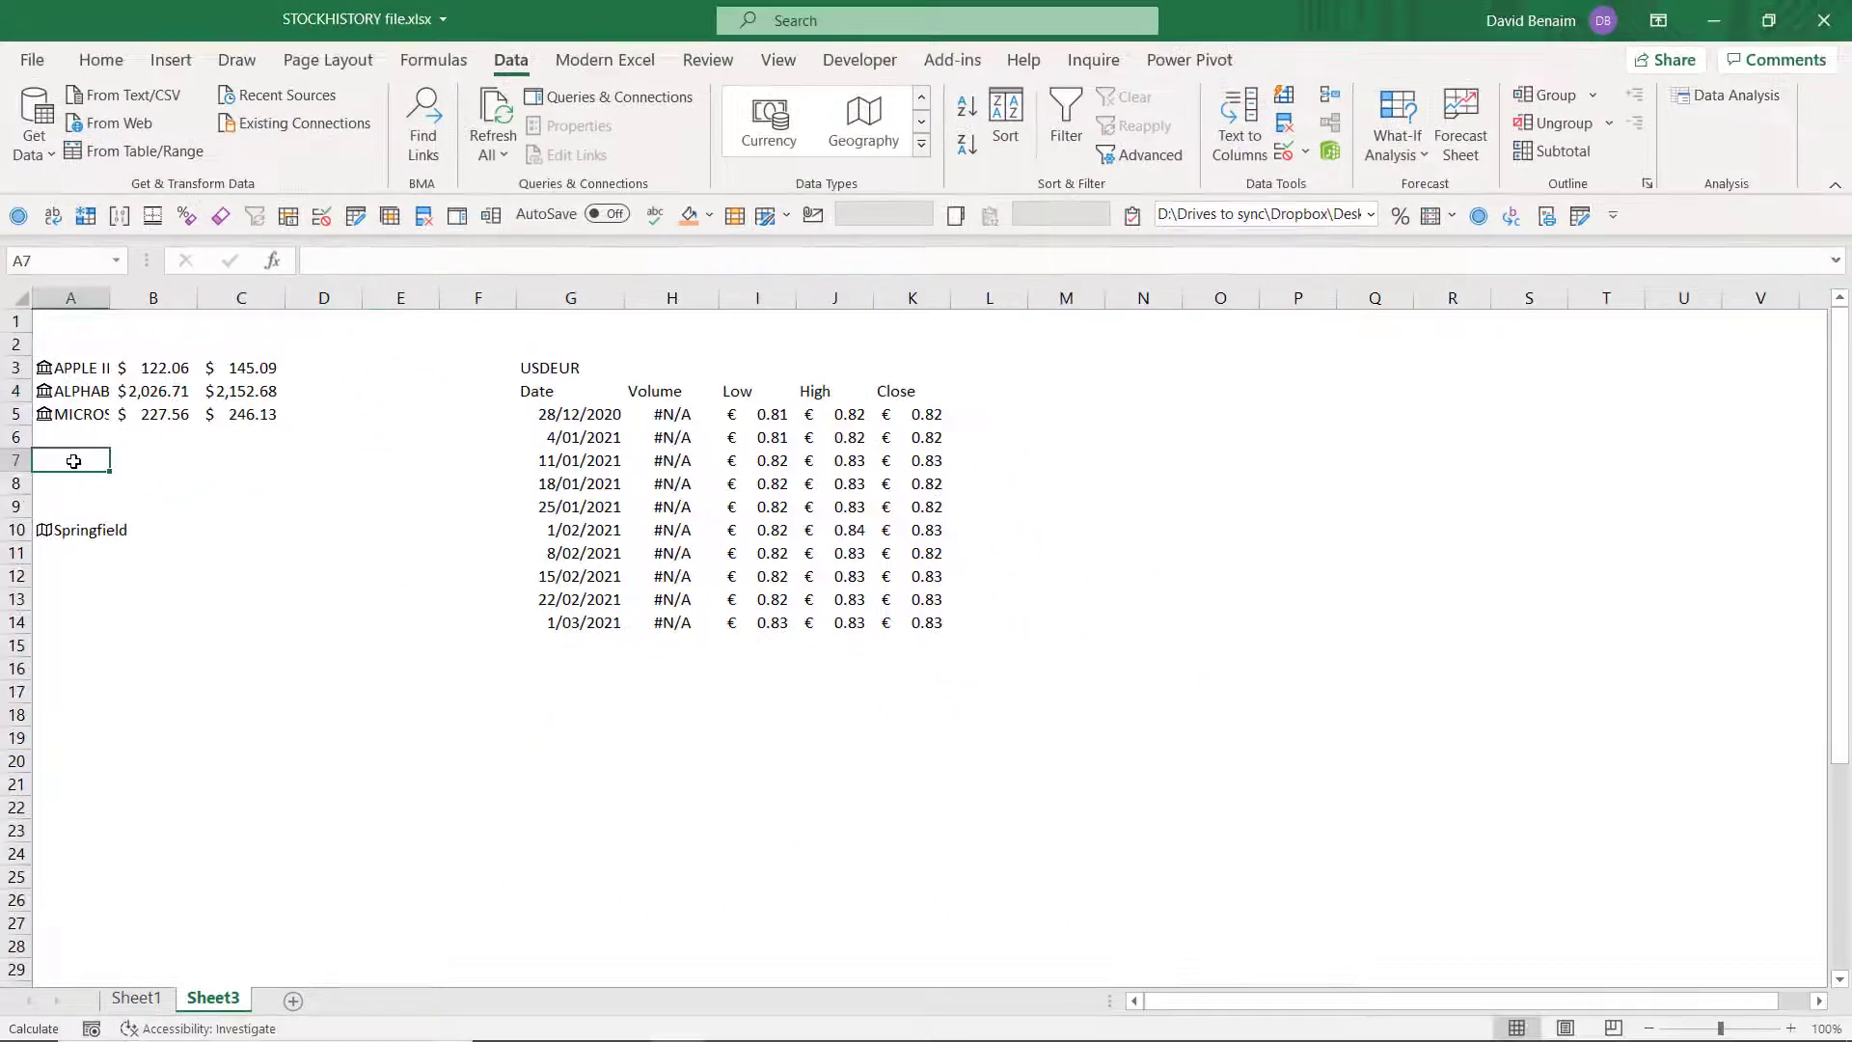
text(USDEUR)
click(73, 461)
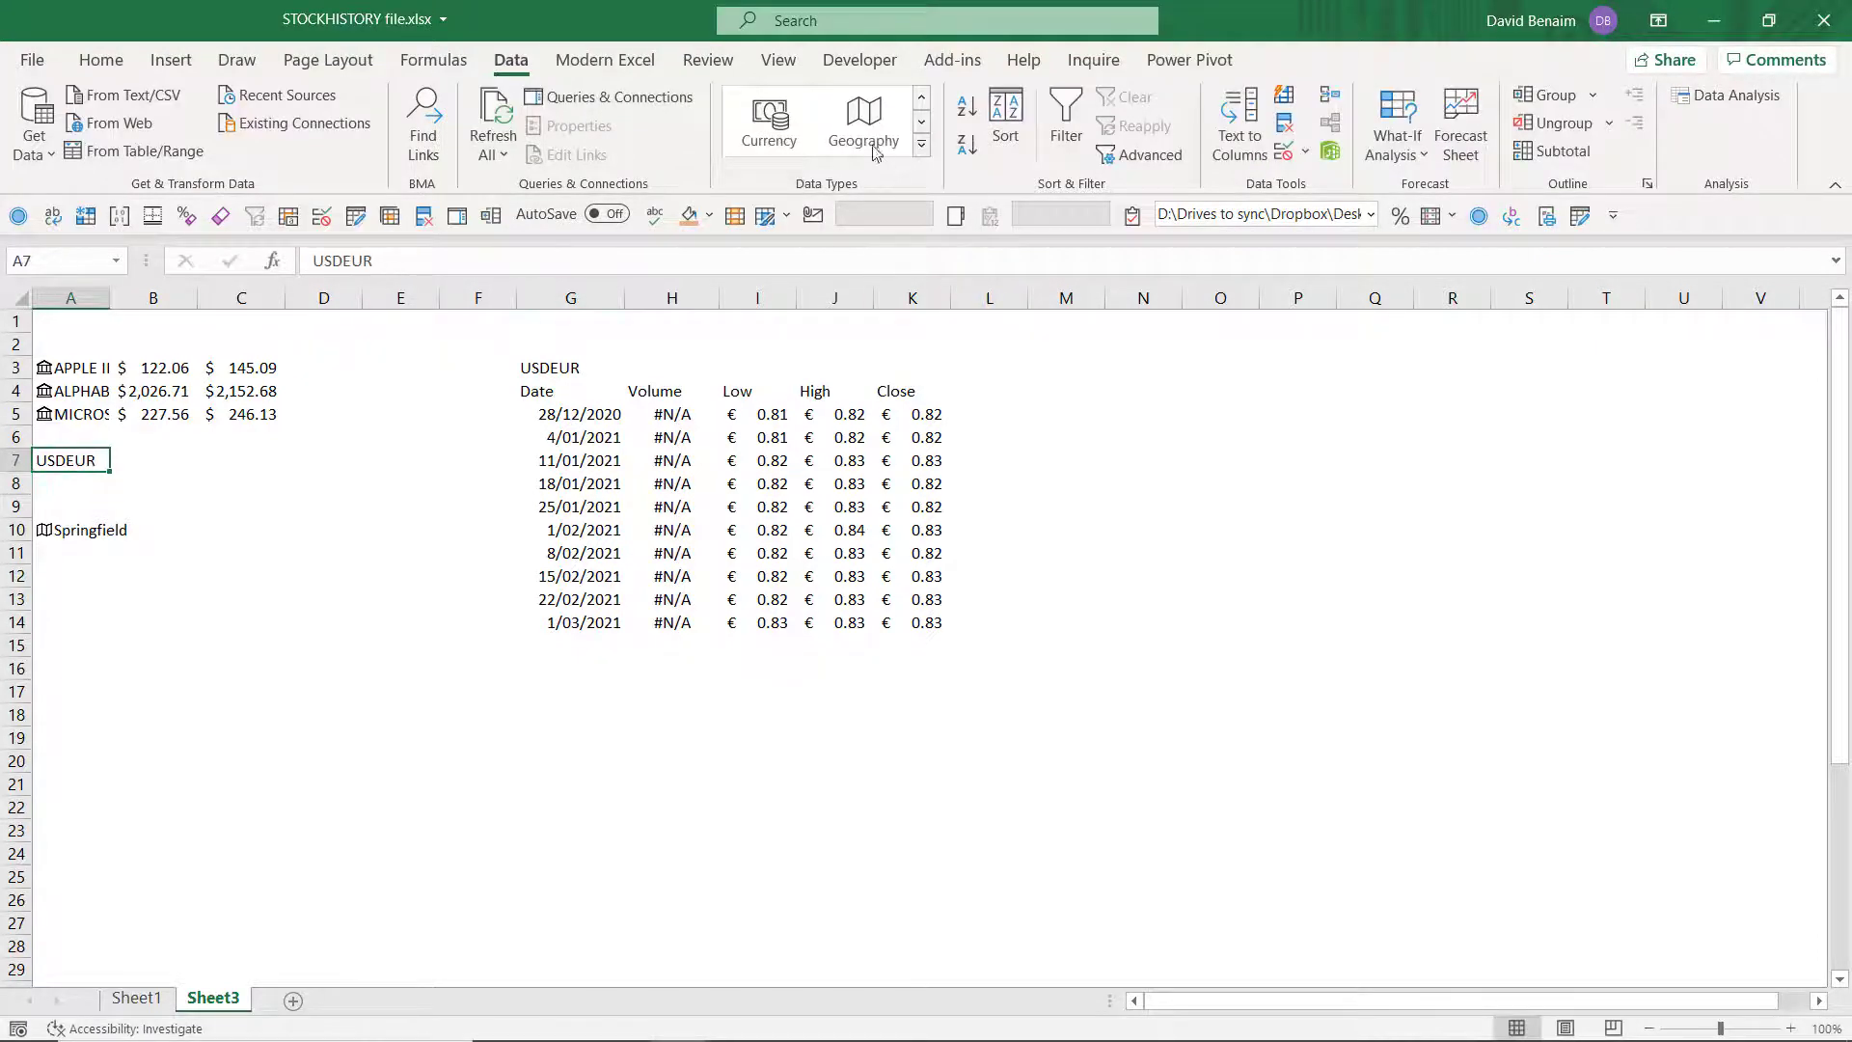
click(923, 98)
click(865, 121)
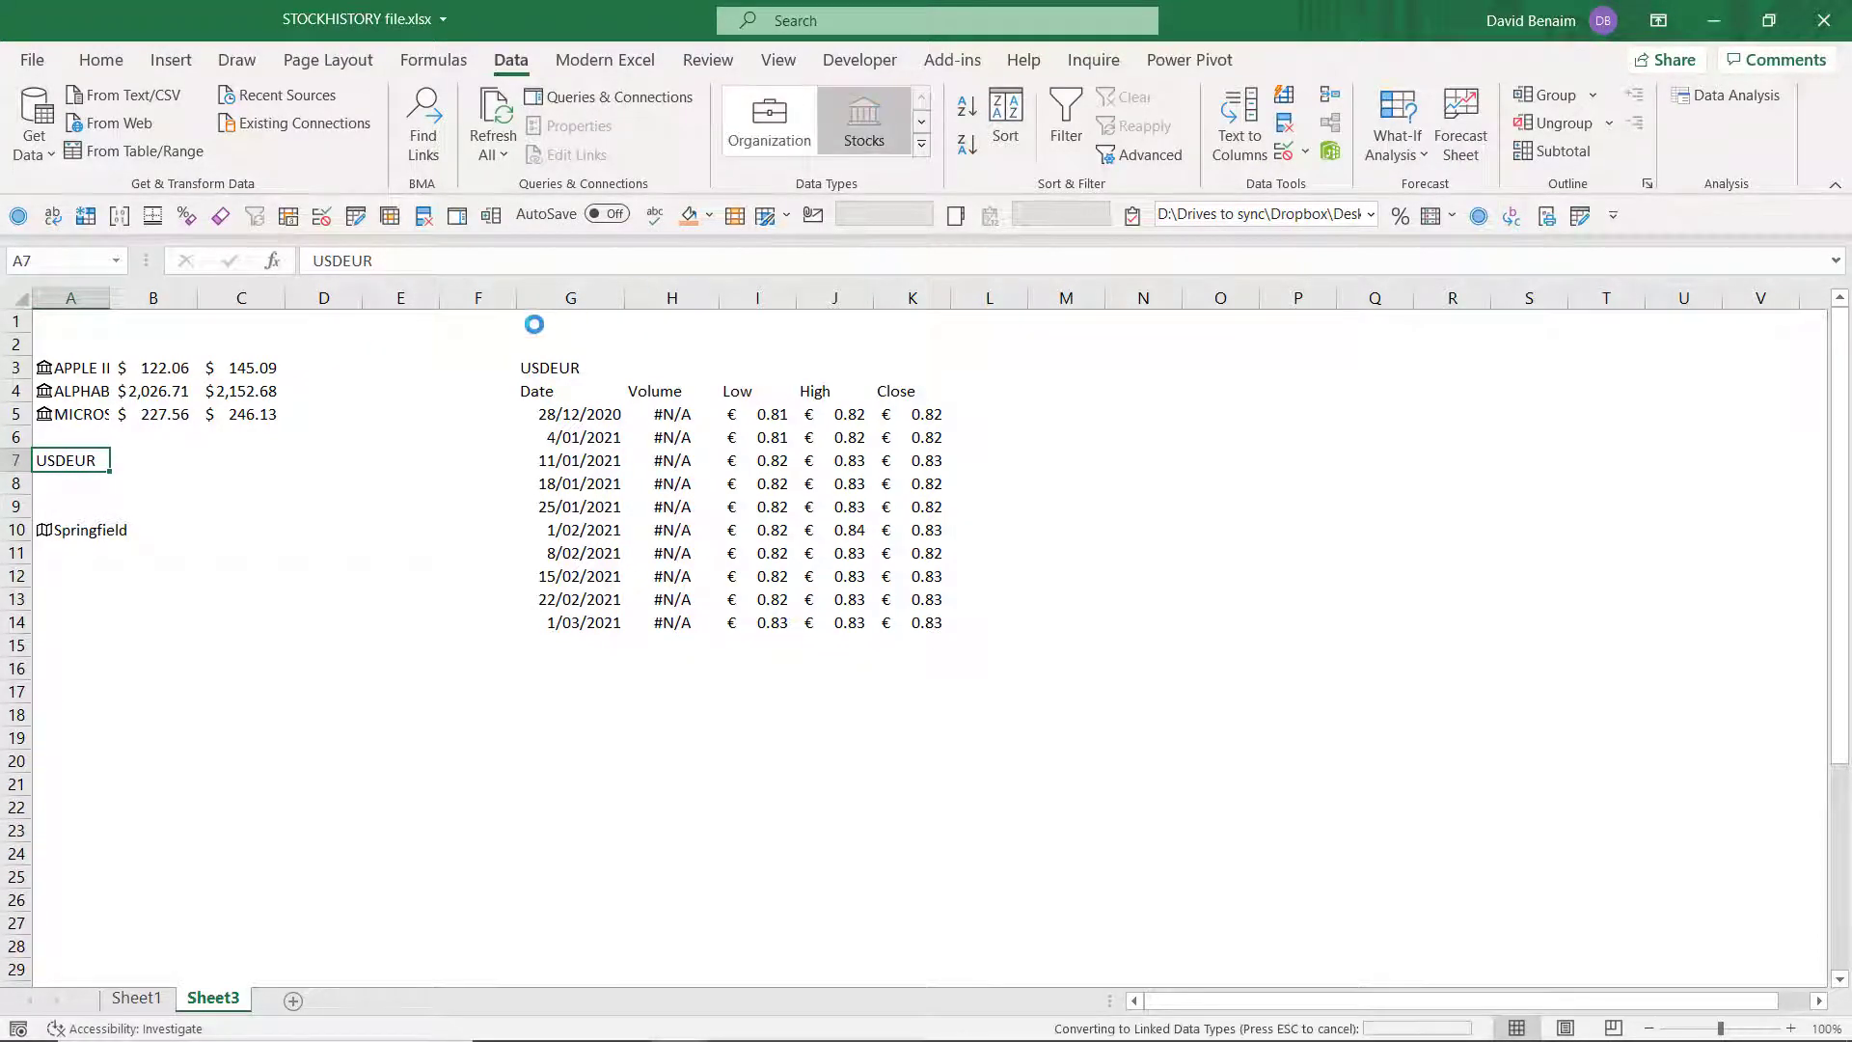
click(922, 122)
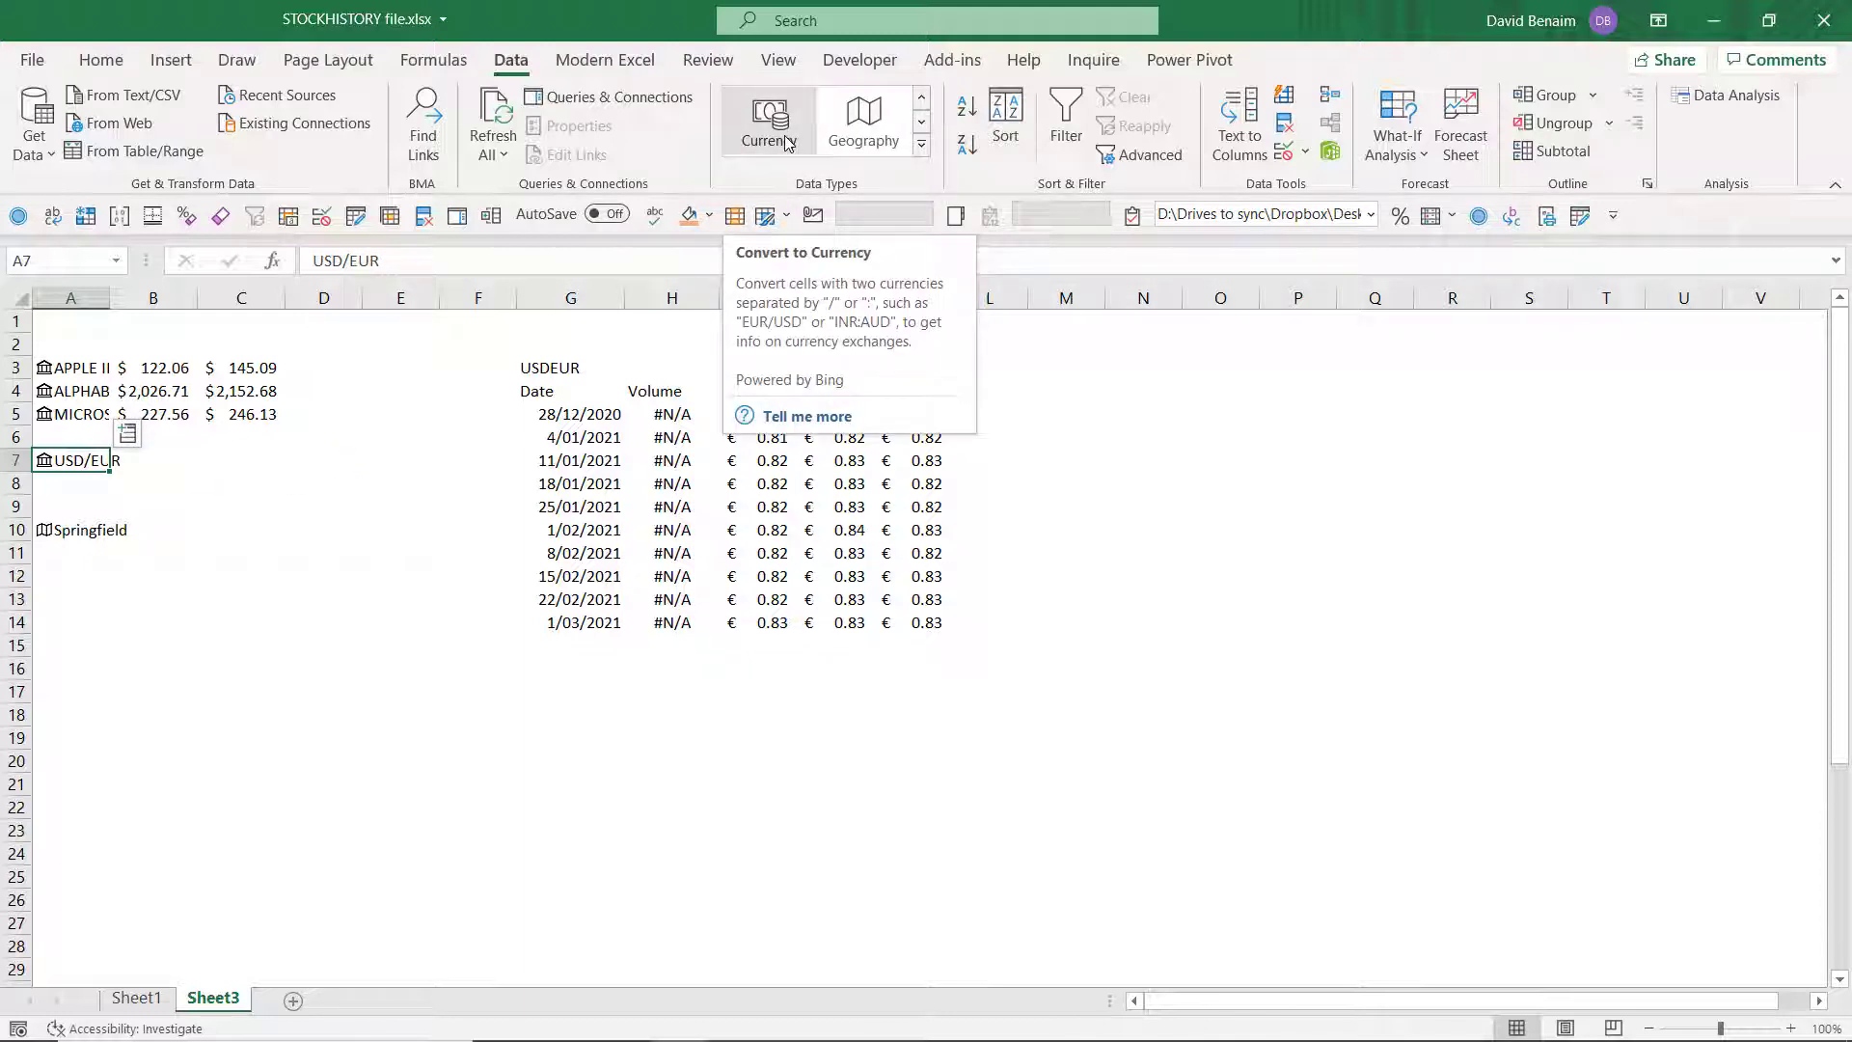
click(924, 98)
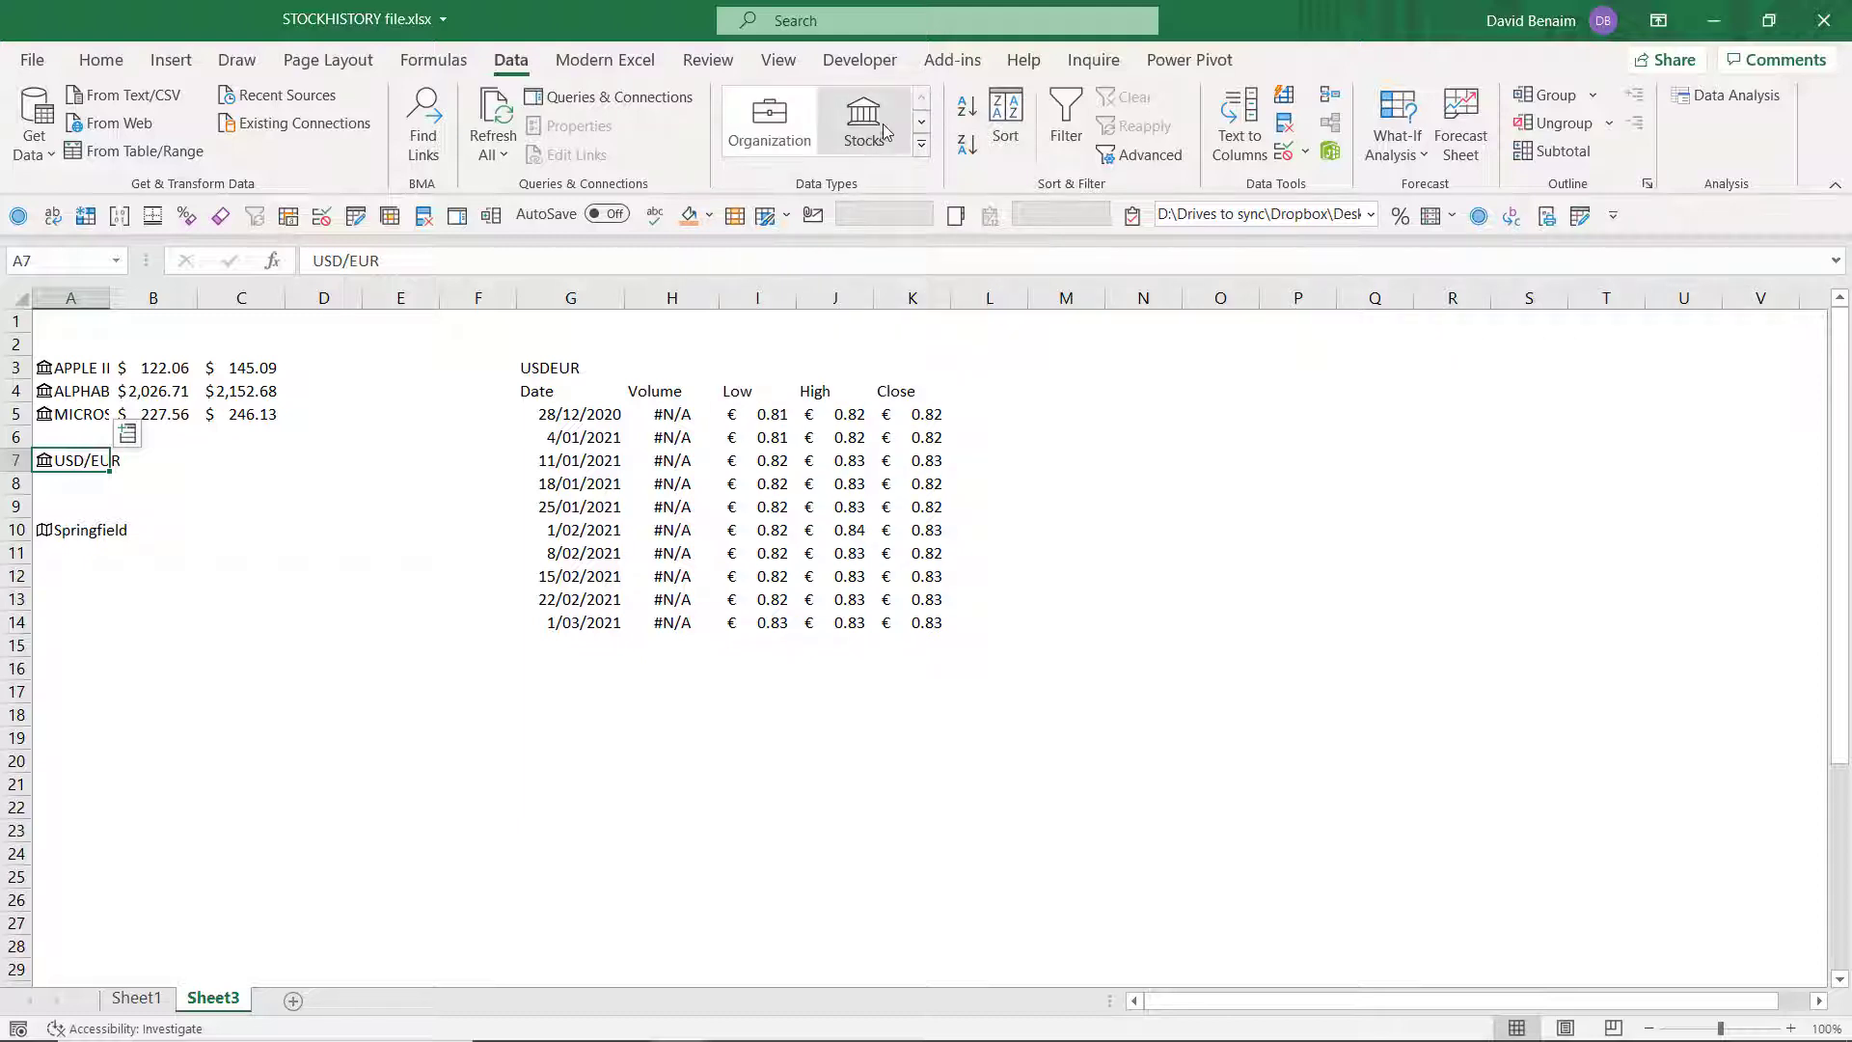
Step: Review the USD/EUR field list and its US Dollar/Euro FX Cross Rate data card
click(133, 436)
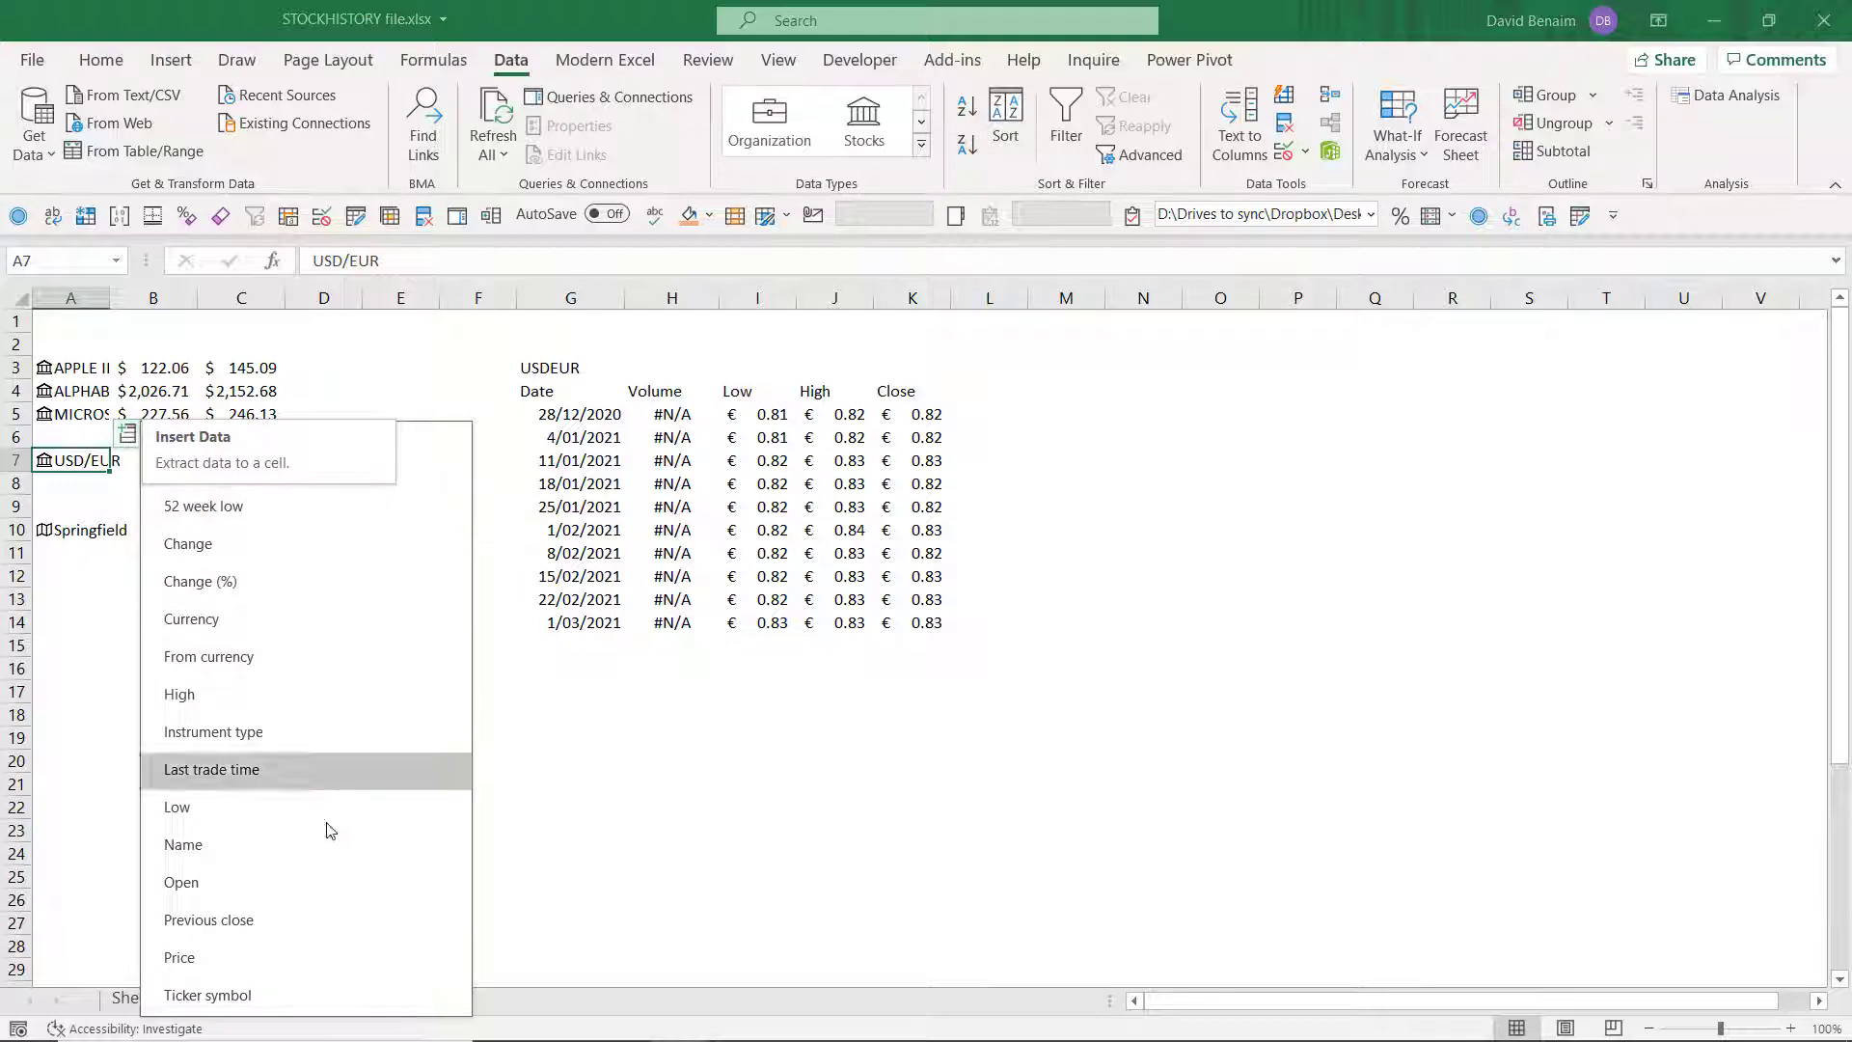
click(45, 461)
scroll(263, 613, down, 3)
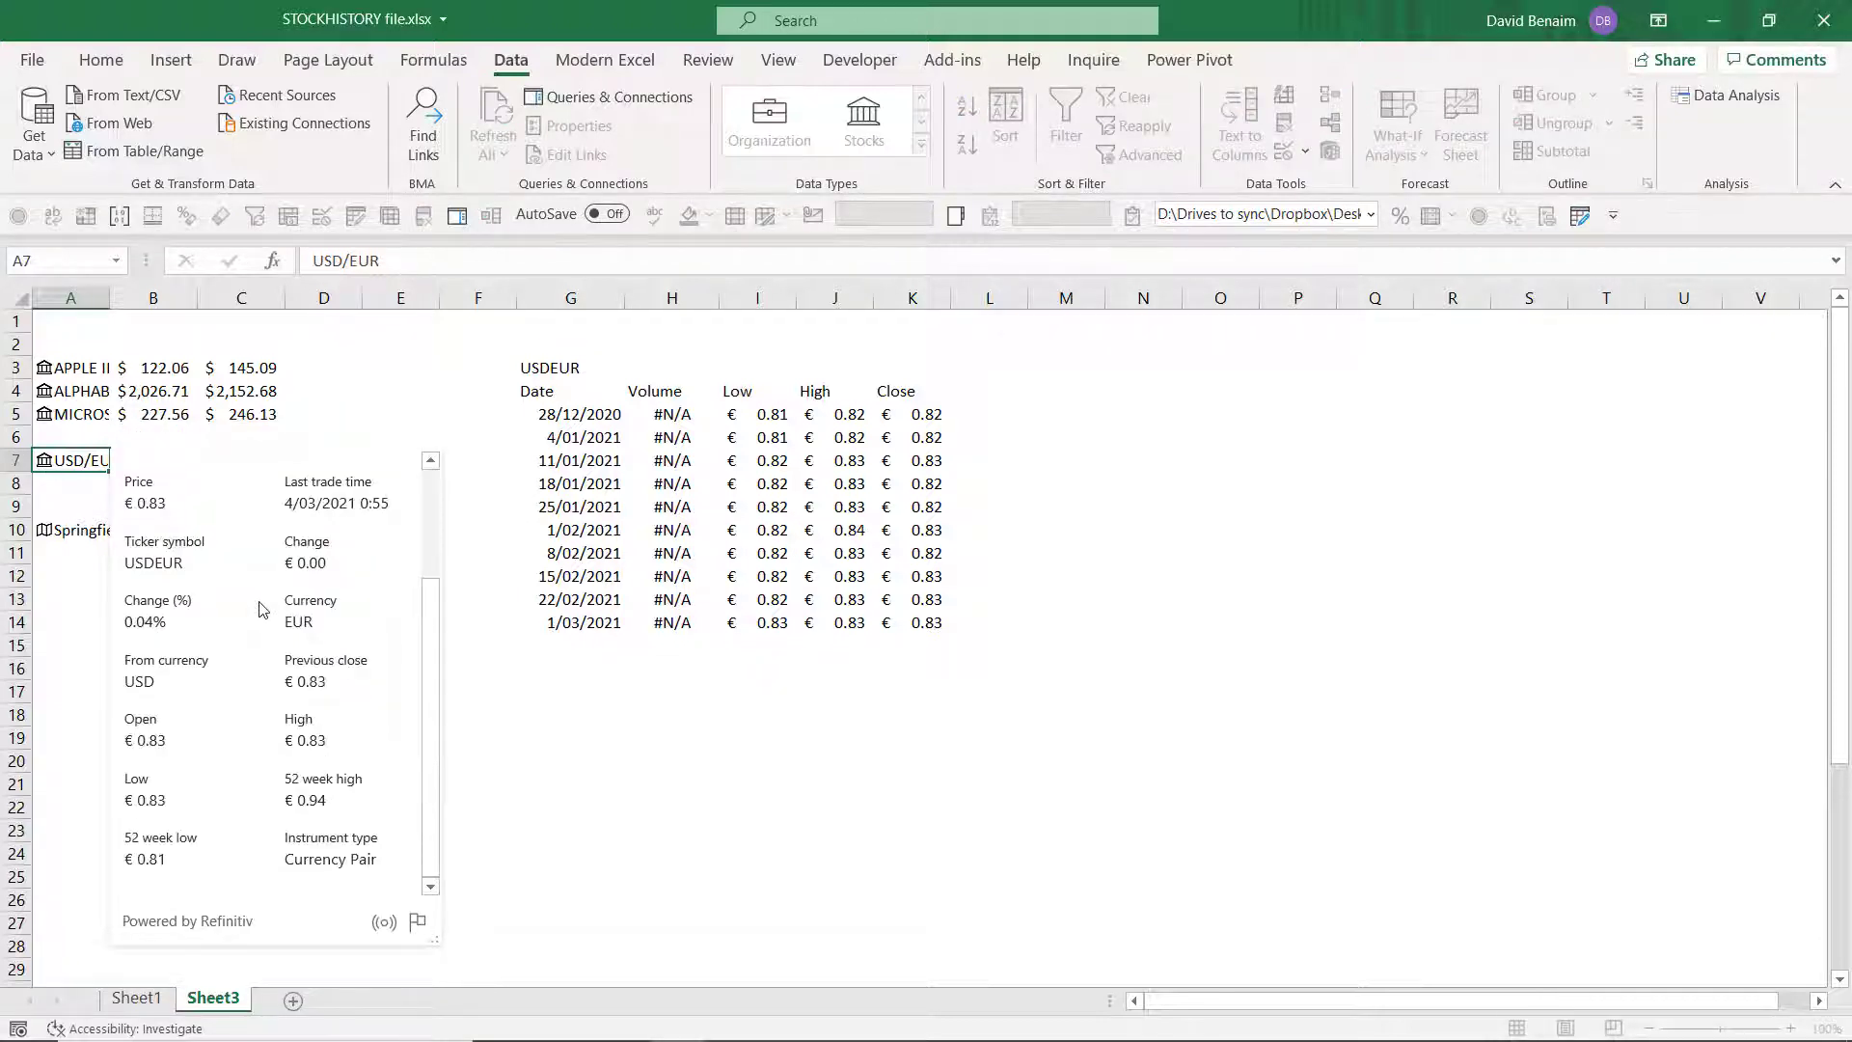
mouse_move(260, 612)
scroll(318, 528, up, 3)
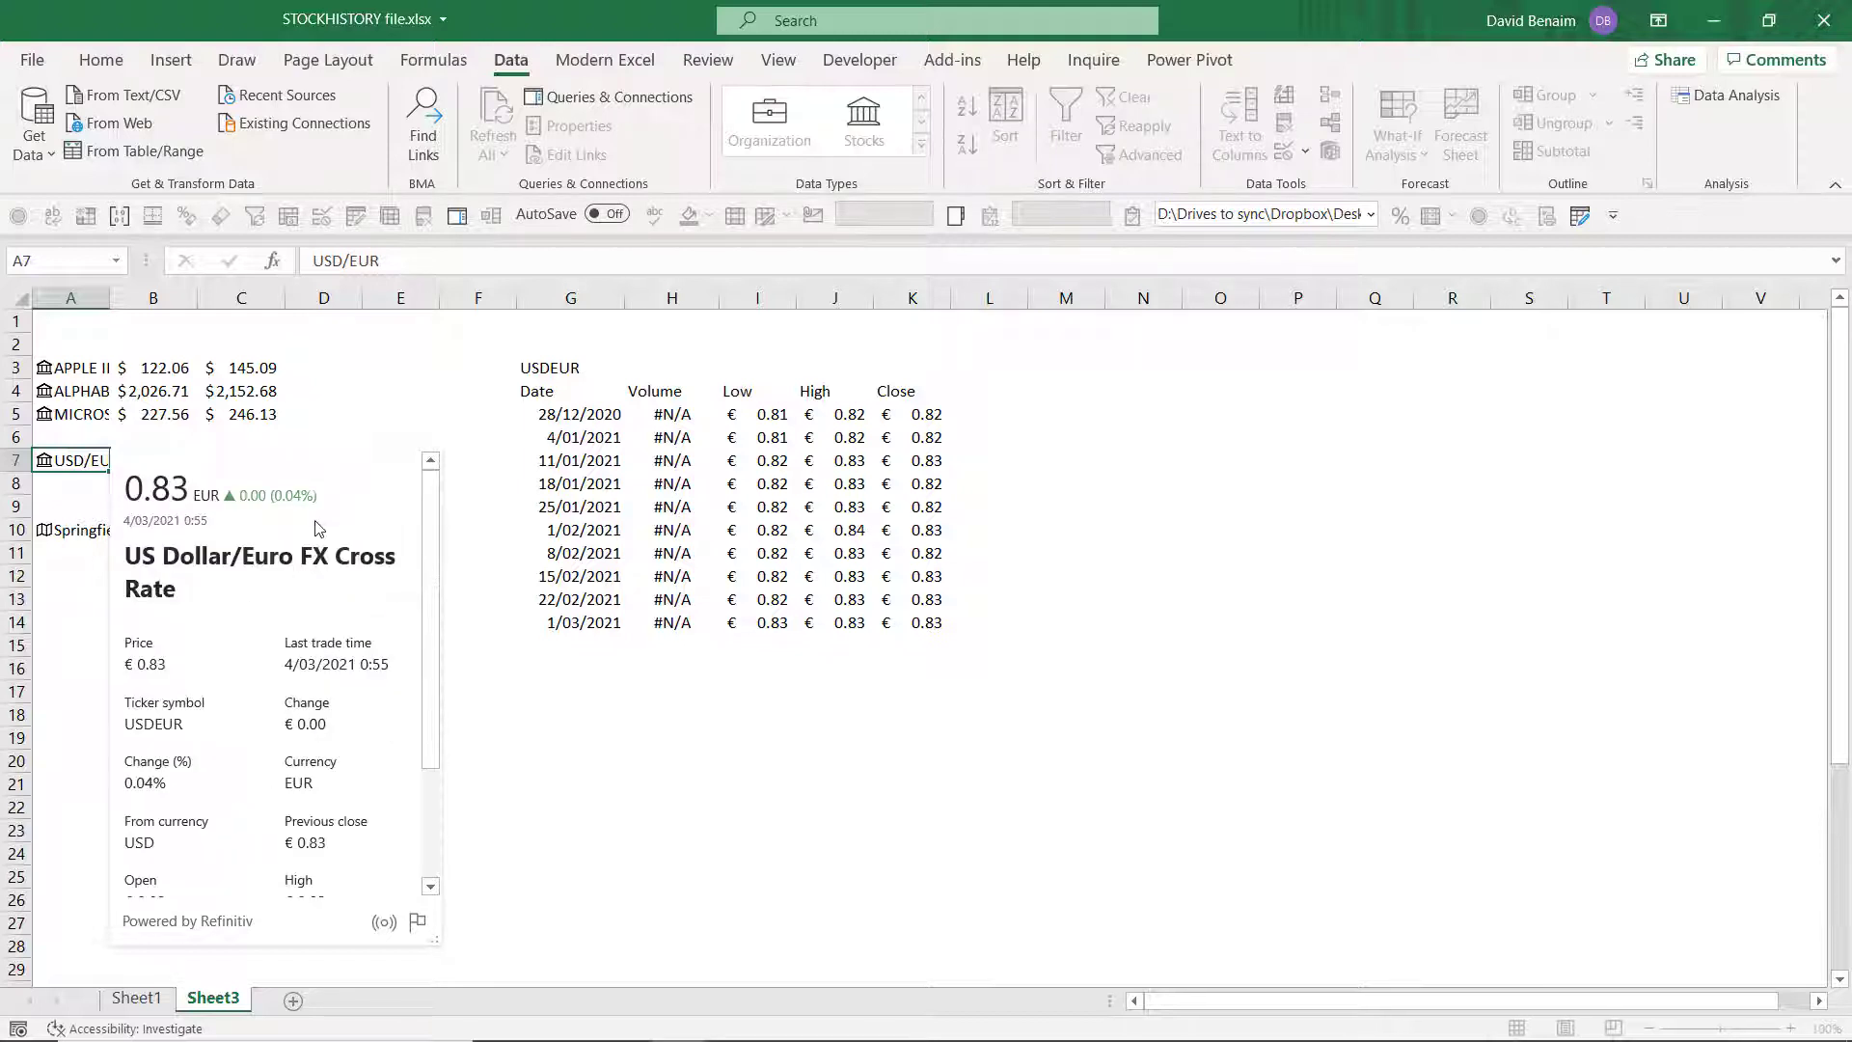
click(98, 376)
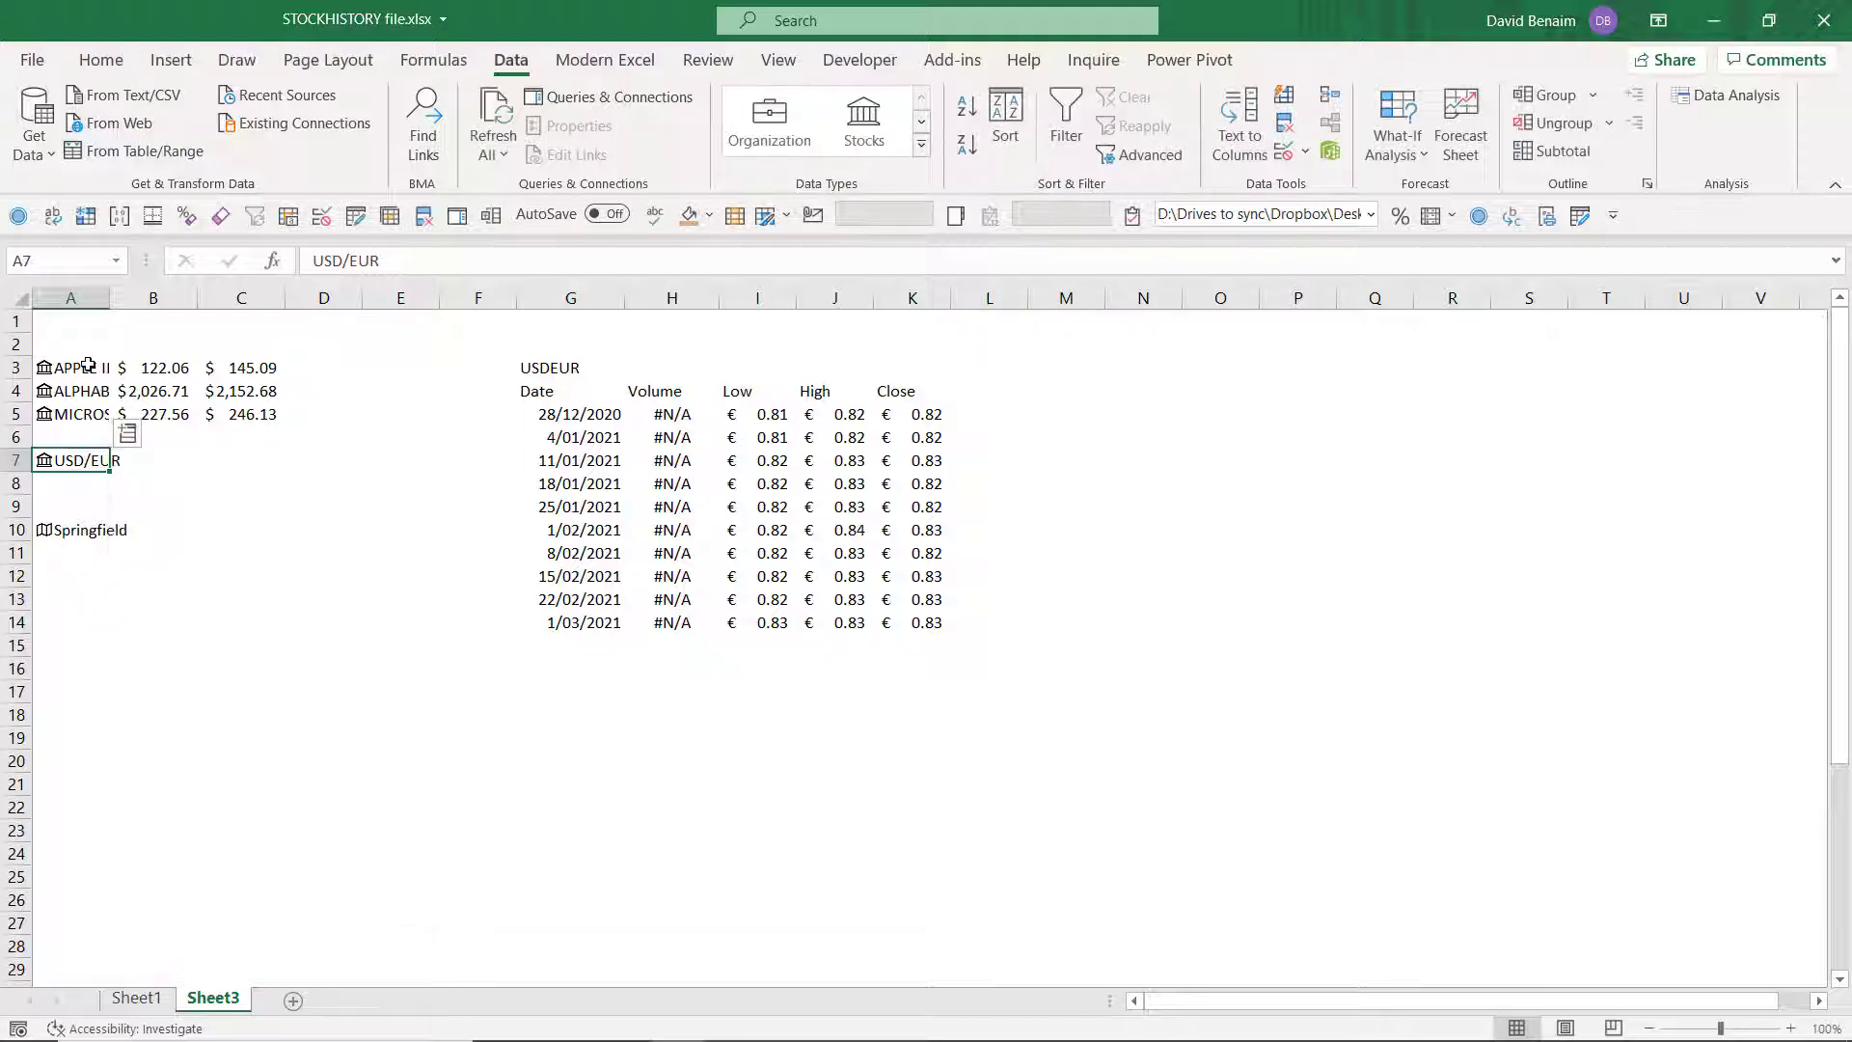
click(87, 368)
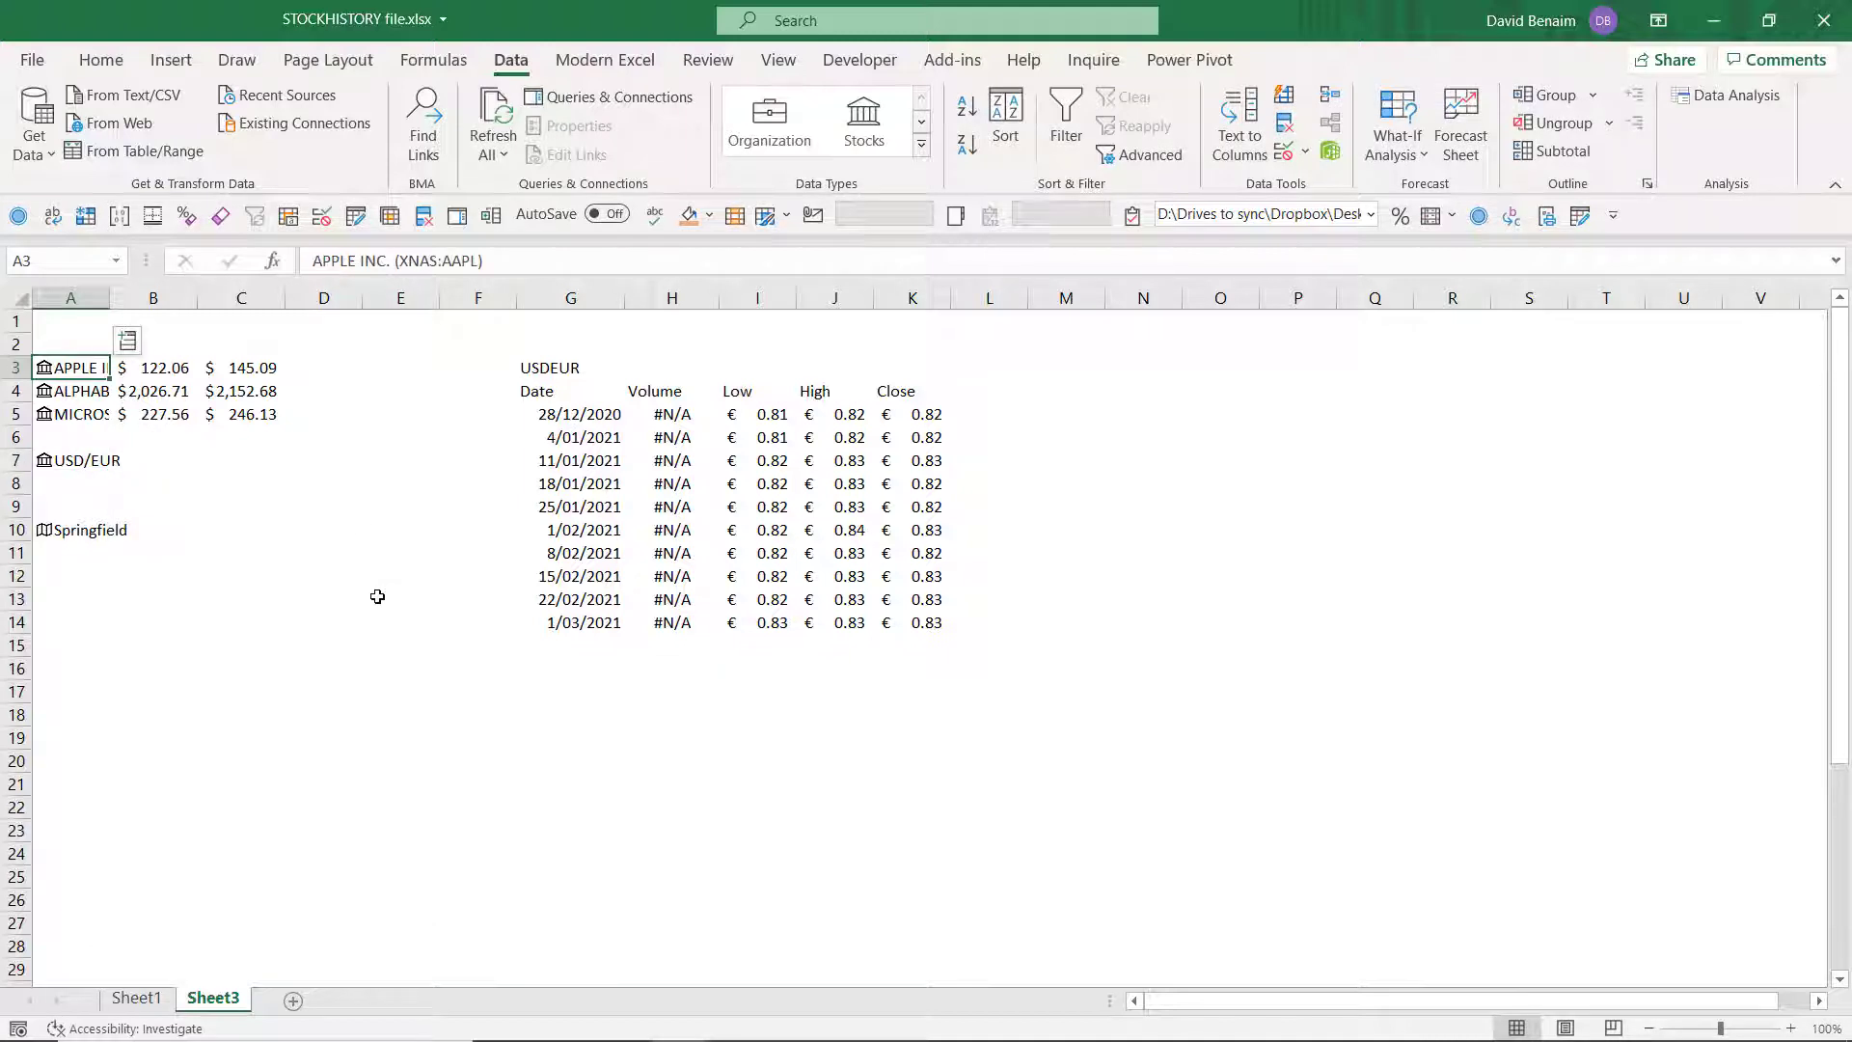
key(Right)
key(Right)
key(Right)
key(Right)
key(Right)
key(Right)
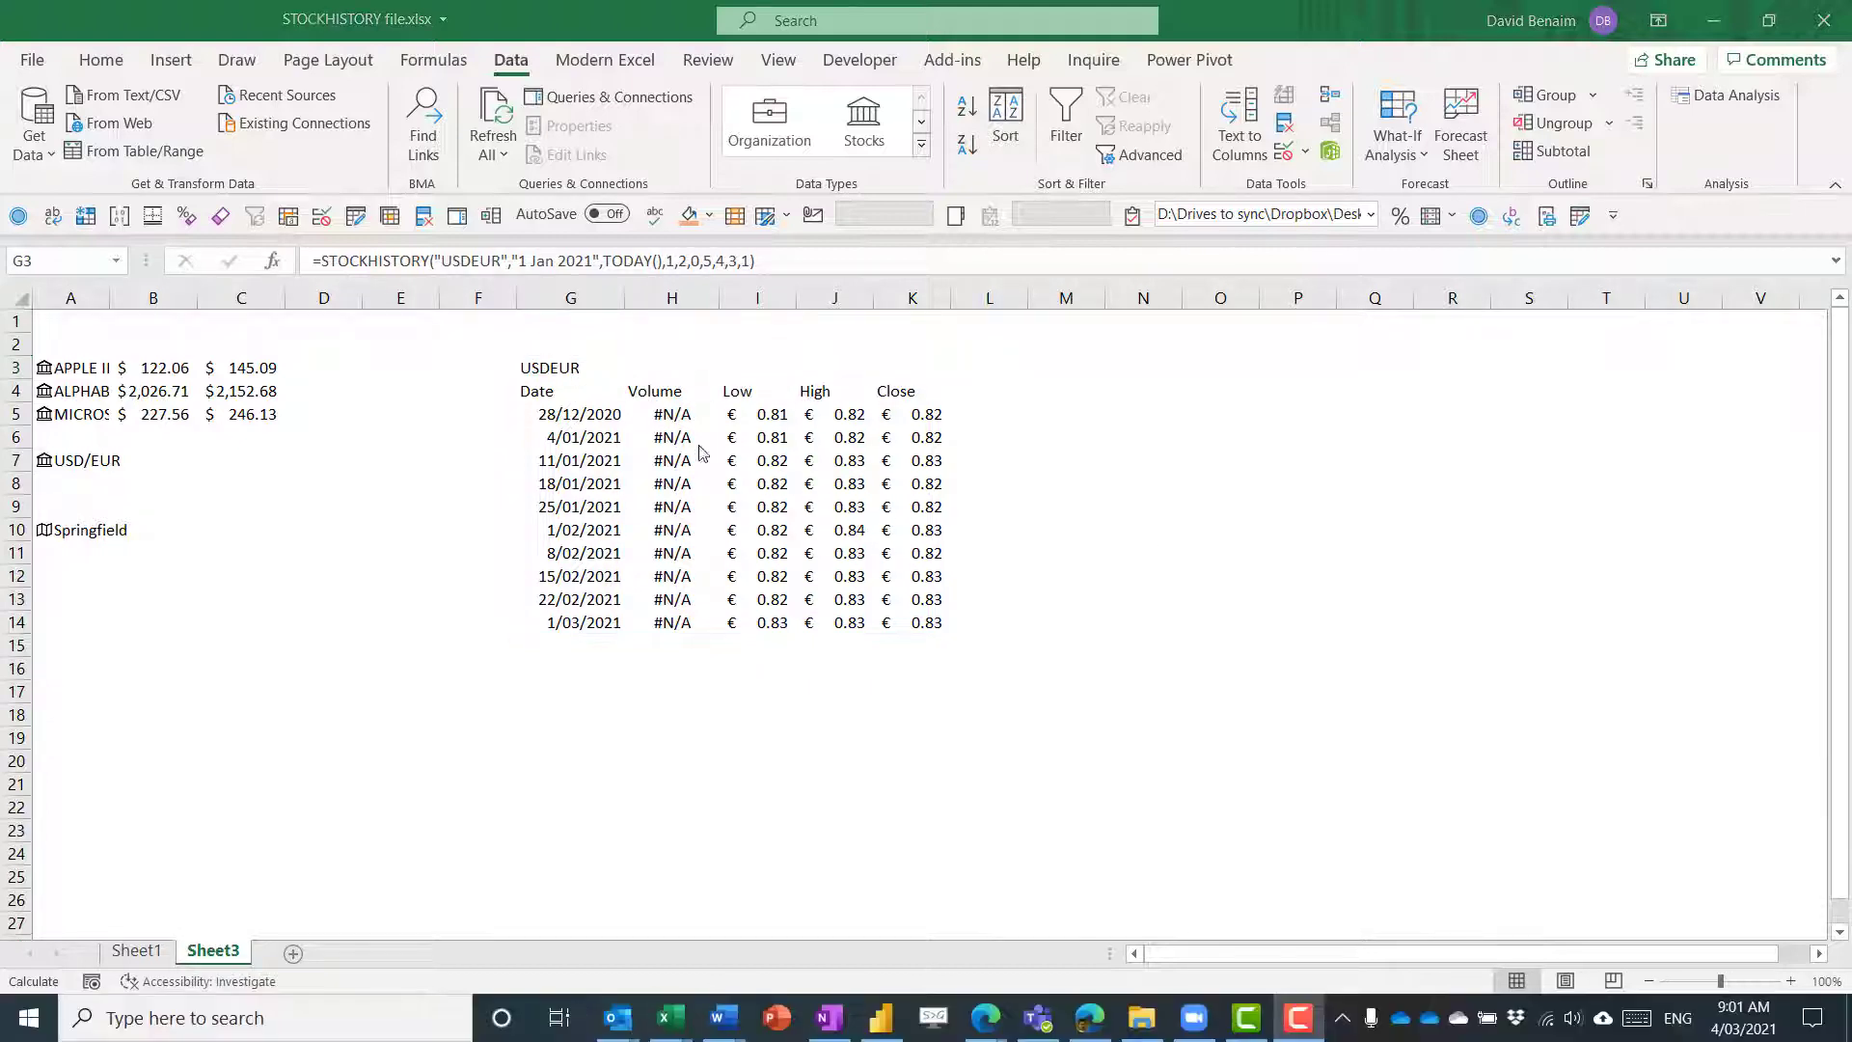
Step: Compare the USDEUR Close value with the currency converter on Sheet1
click(888, 421)
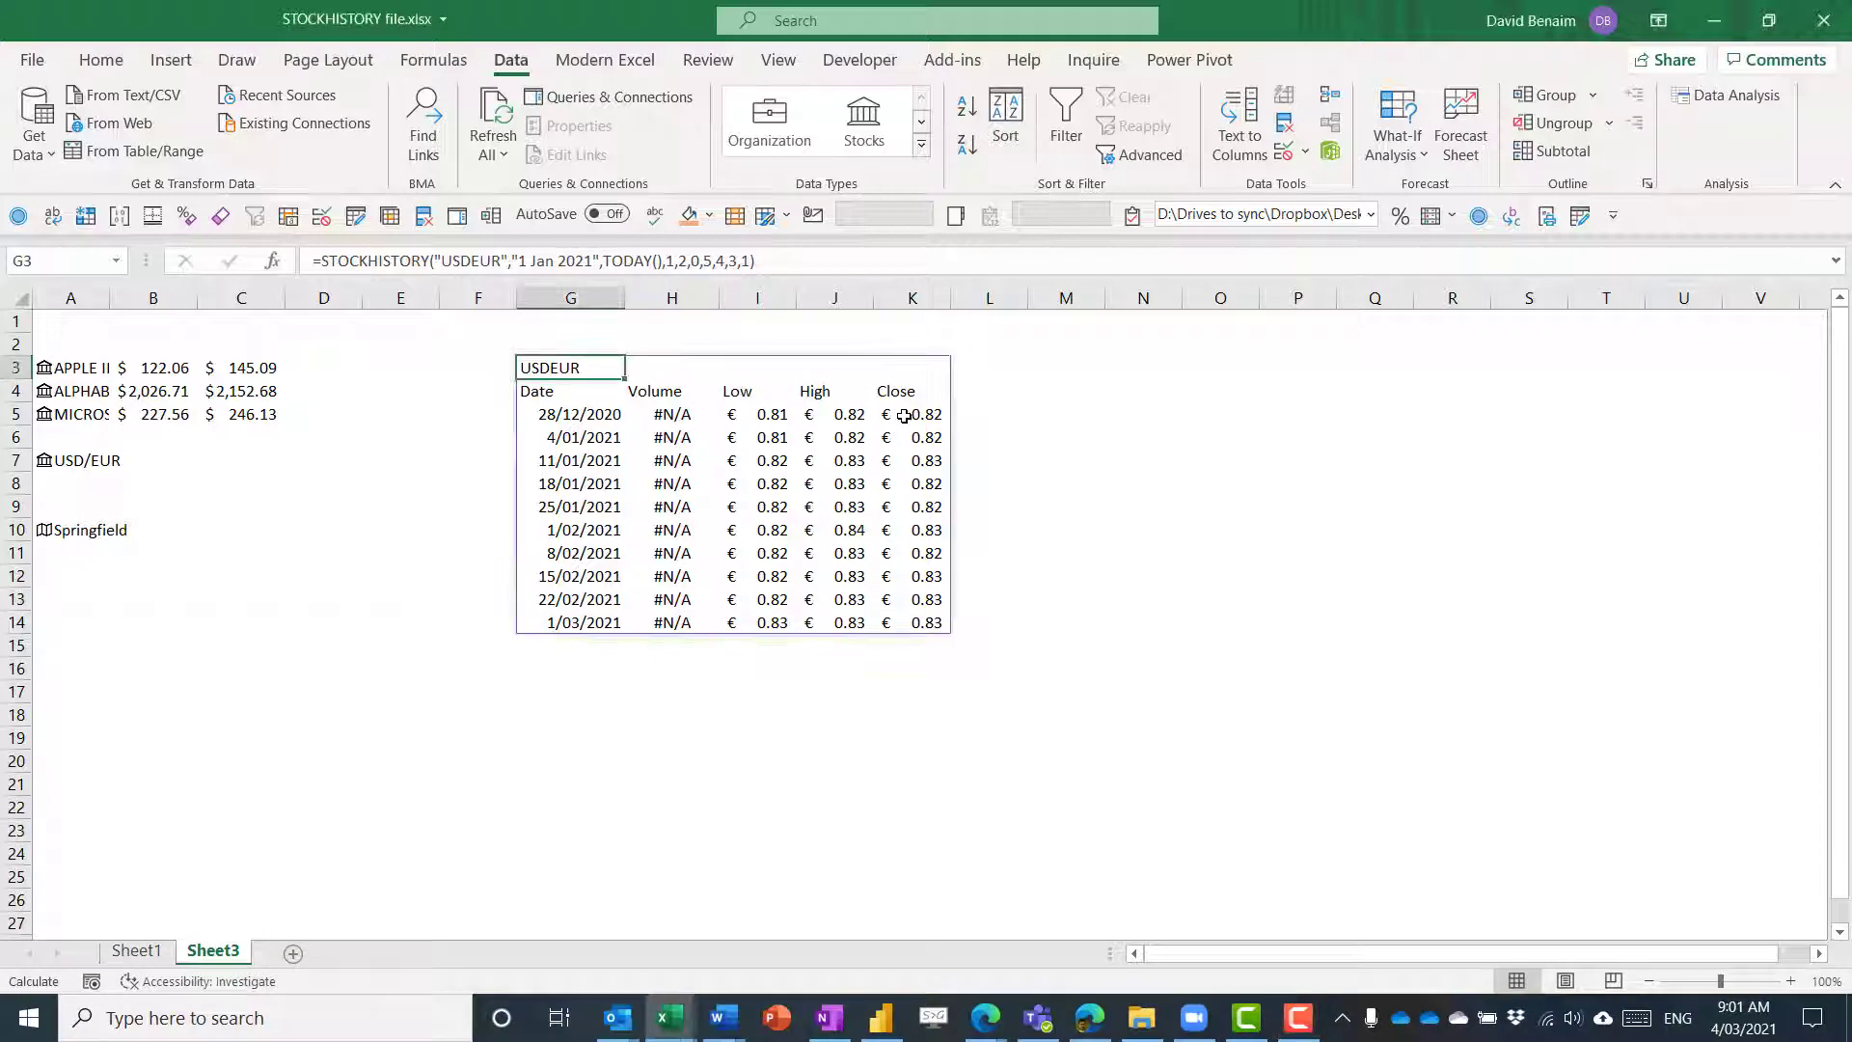
click(137, 952)
click(631, 577)
click(213, 952)
Step: Change G3 to =STOCKHISTORY("USDEUR","5 Jan 2021",,,0,1) so it returns only €0.81
click(569, 367)
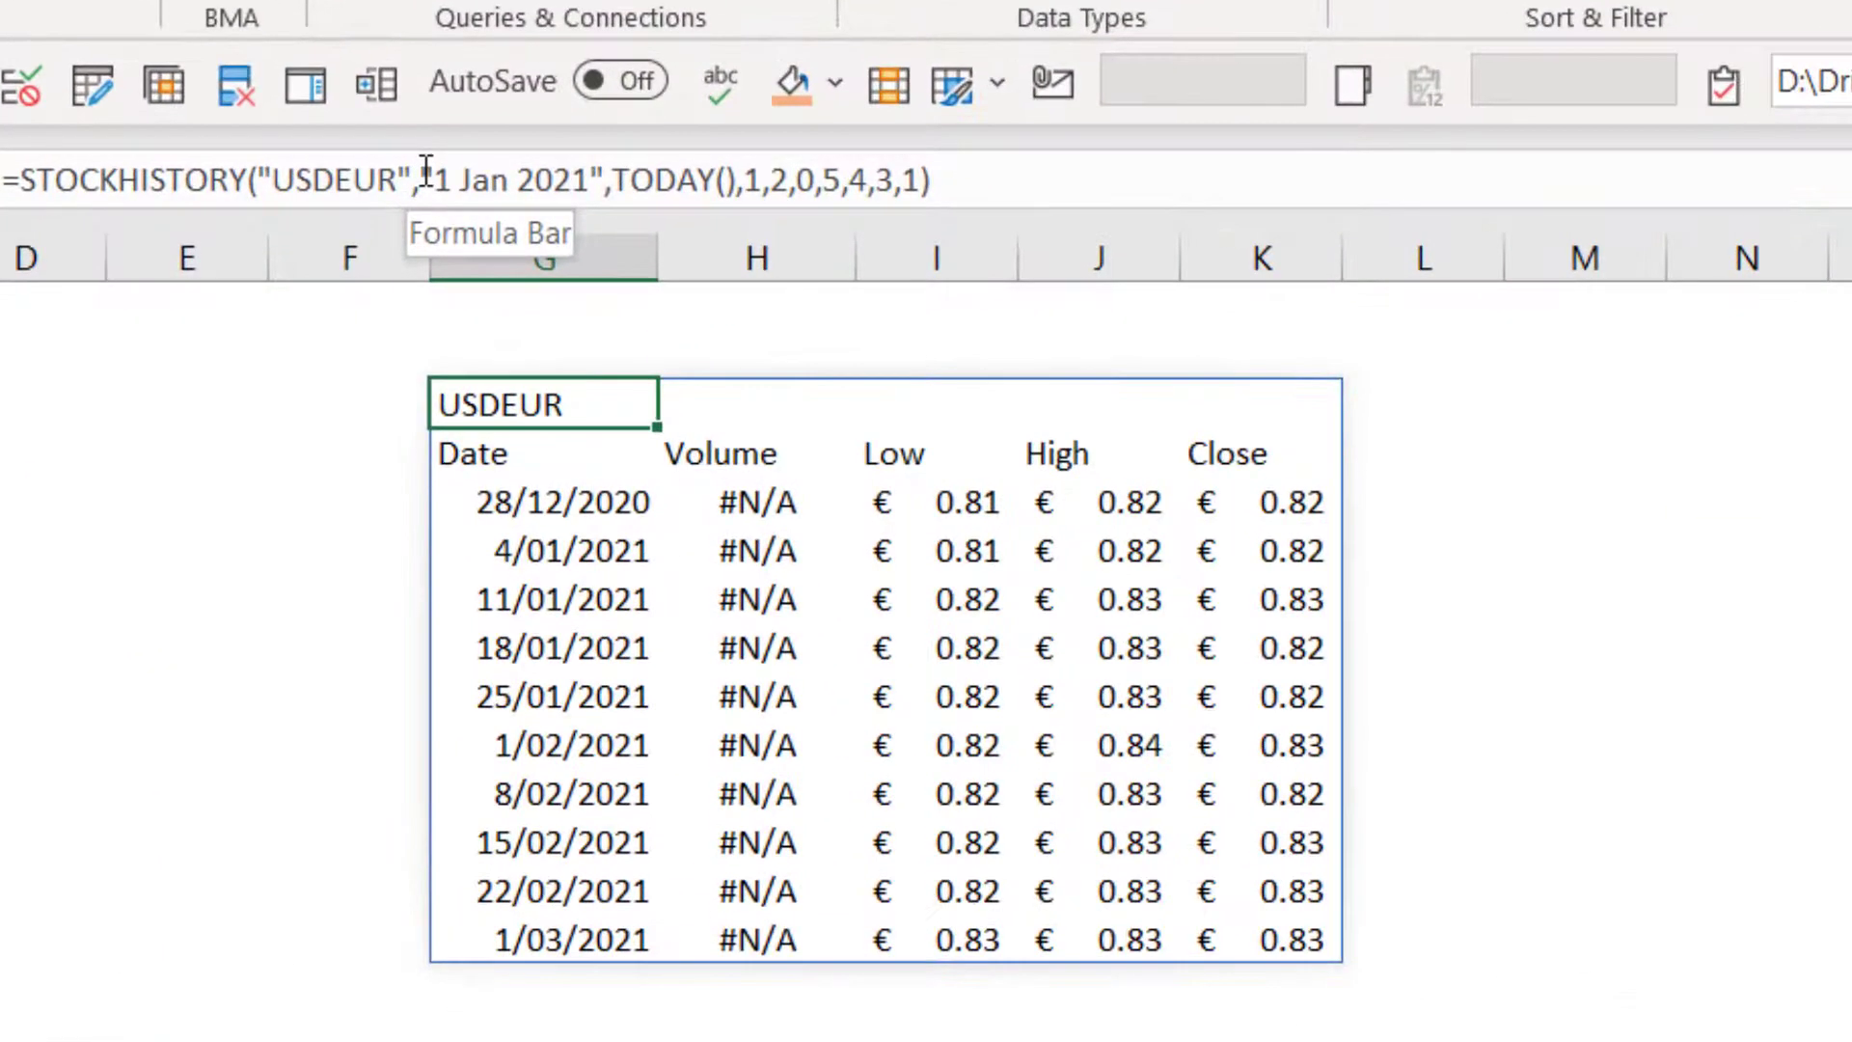
drag(425, 171, 1088, 178)
text("USDEUR",)
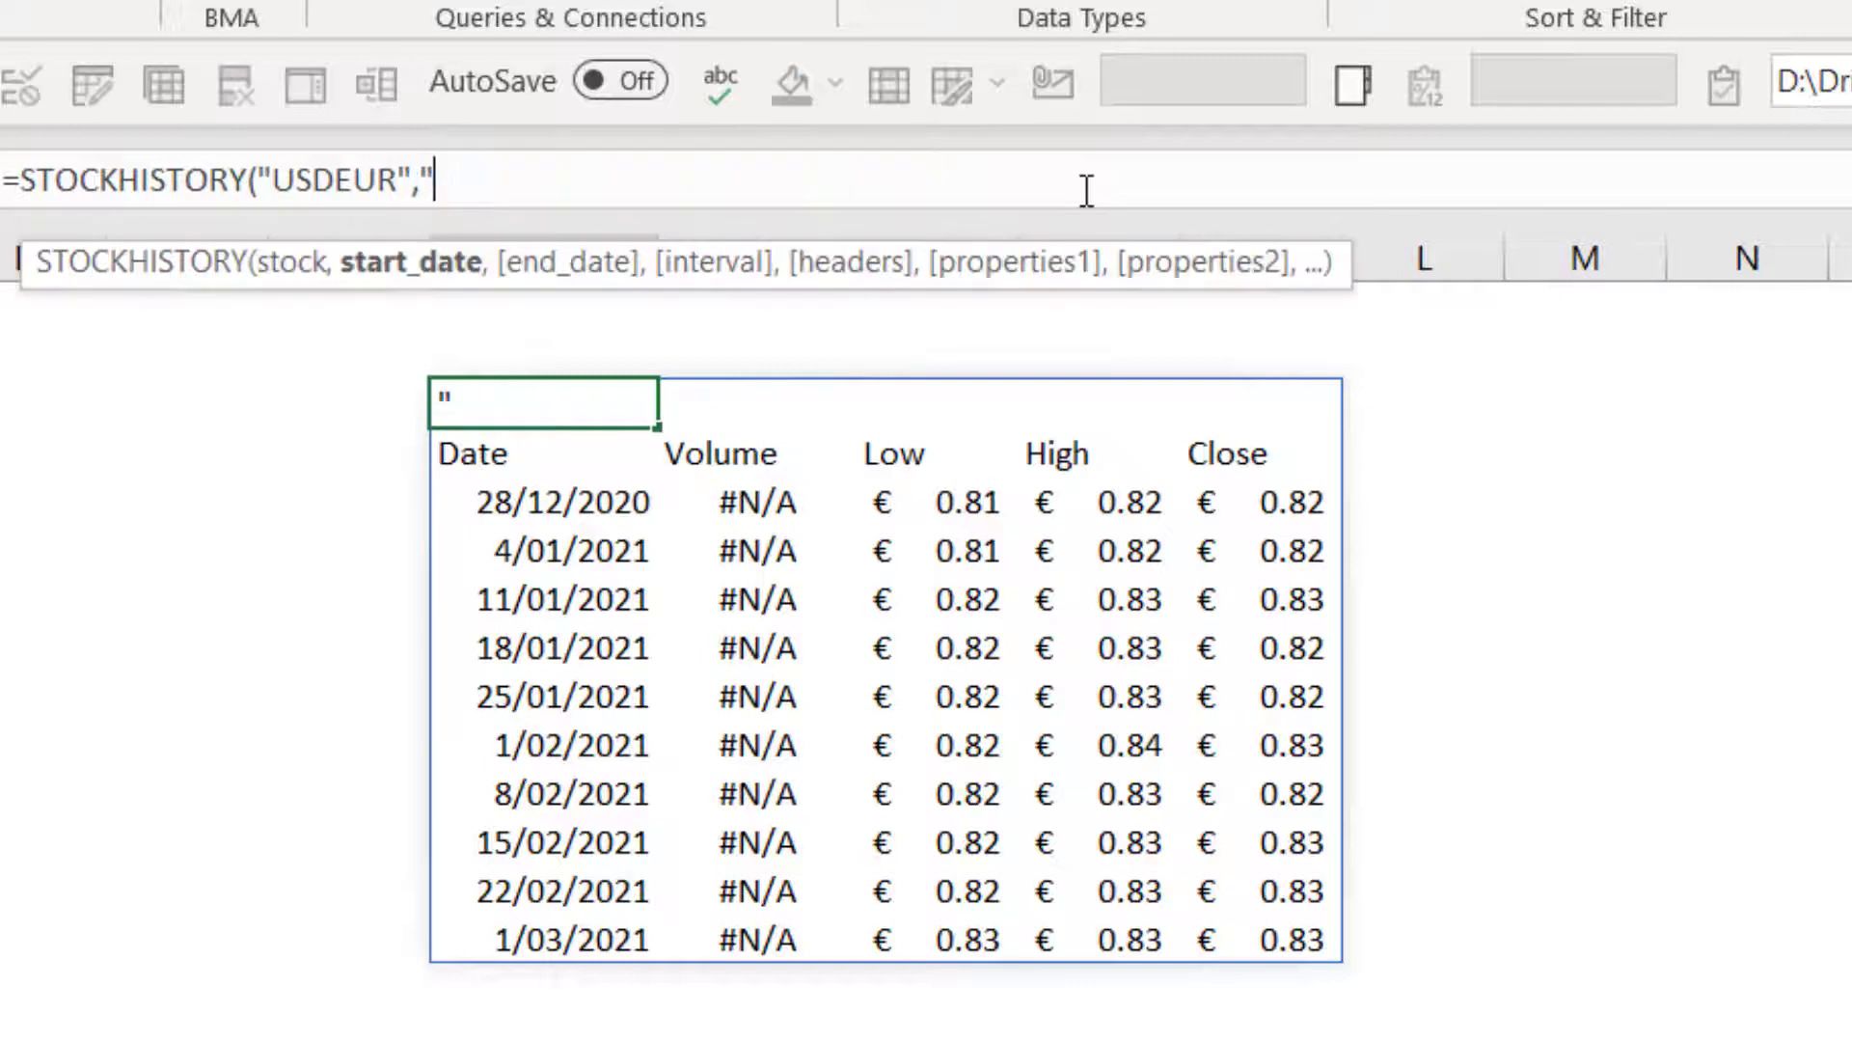
text(5 Jan 2021)
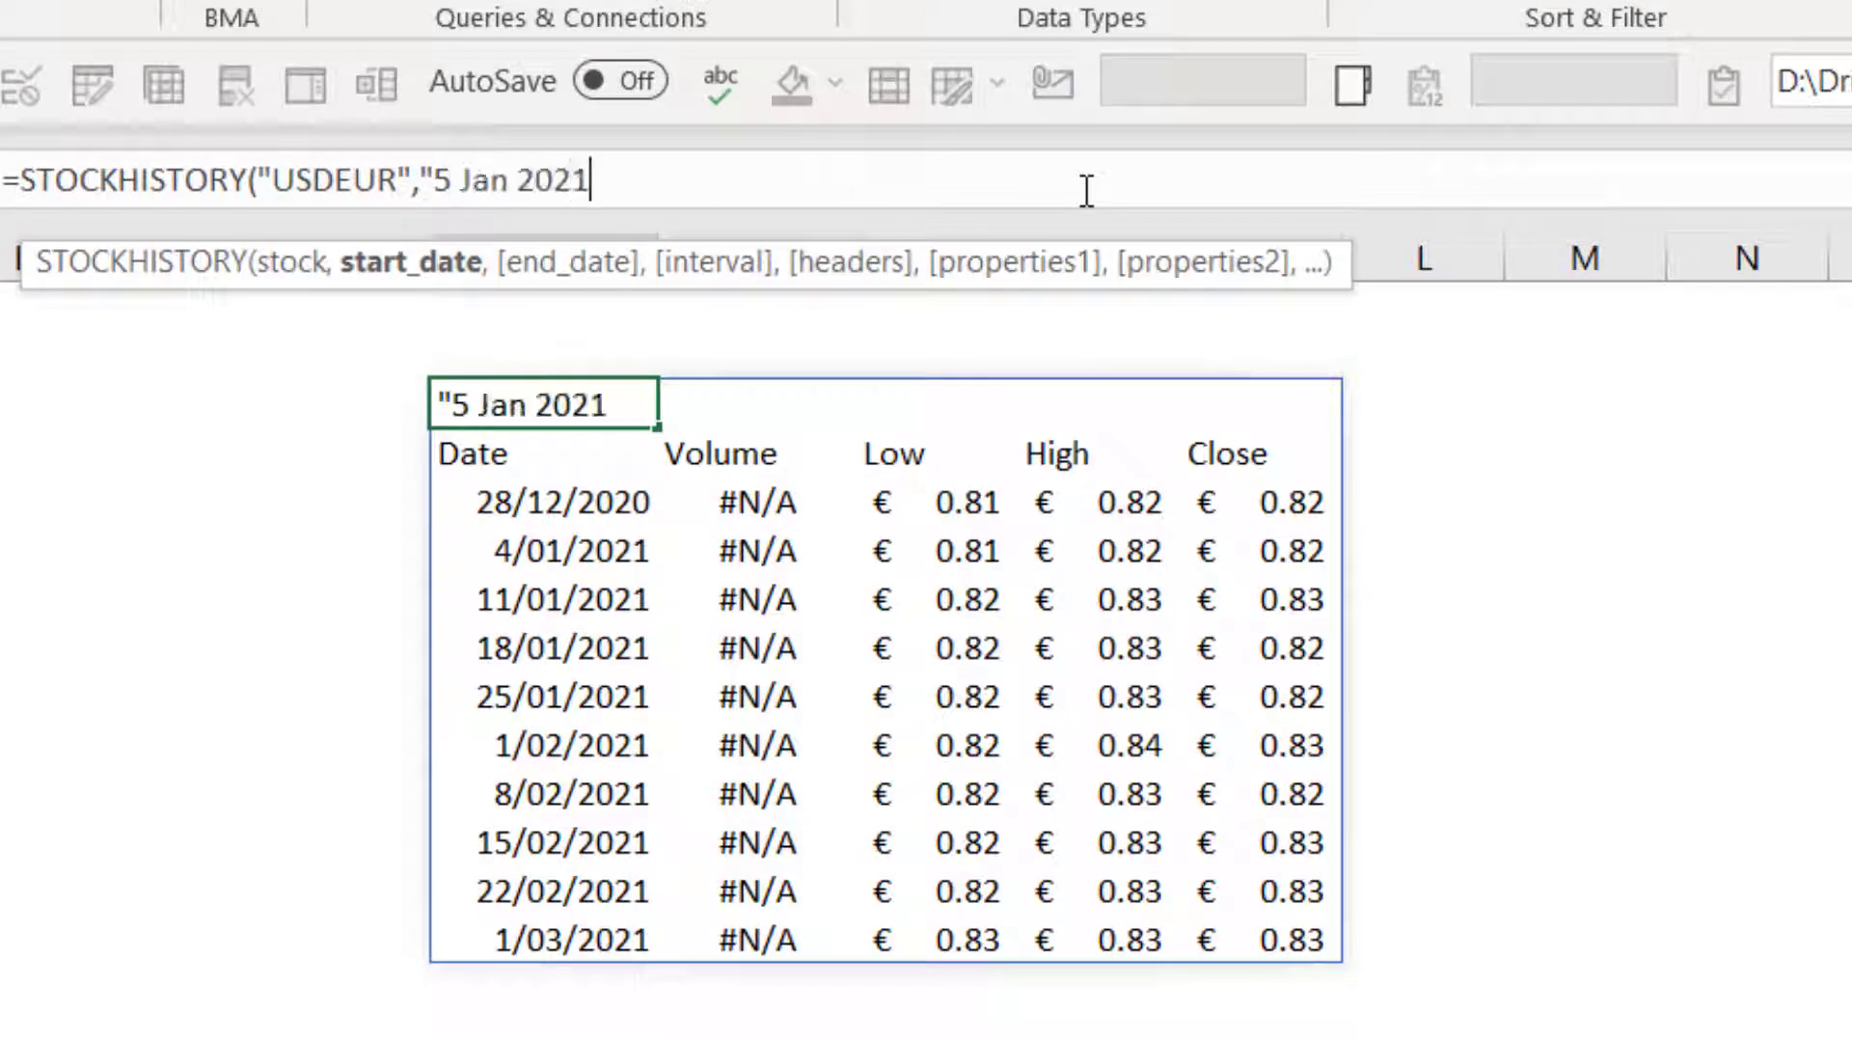
text(",)
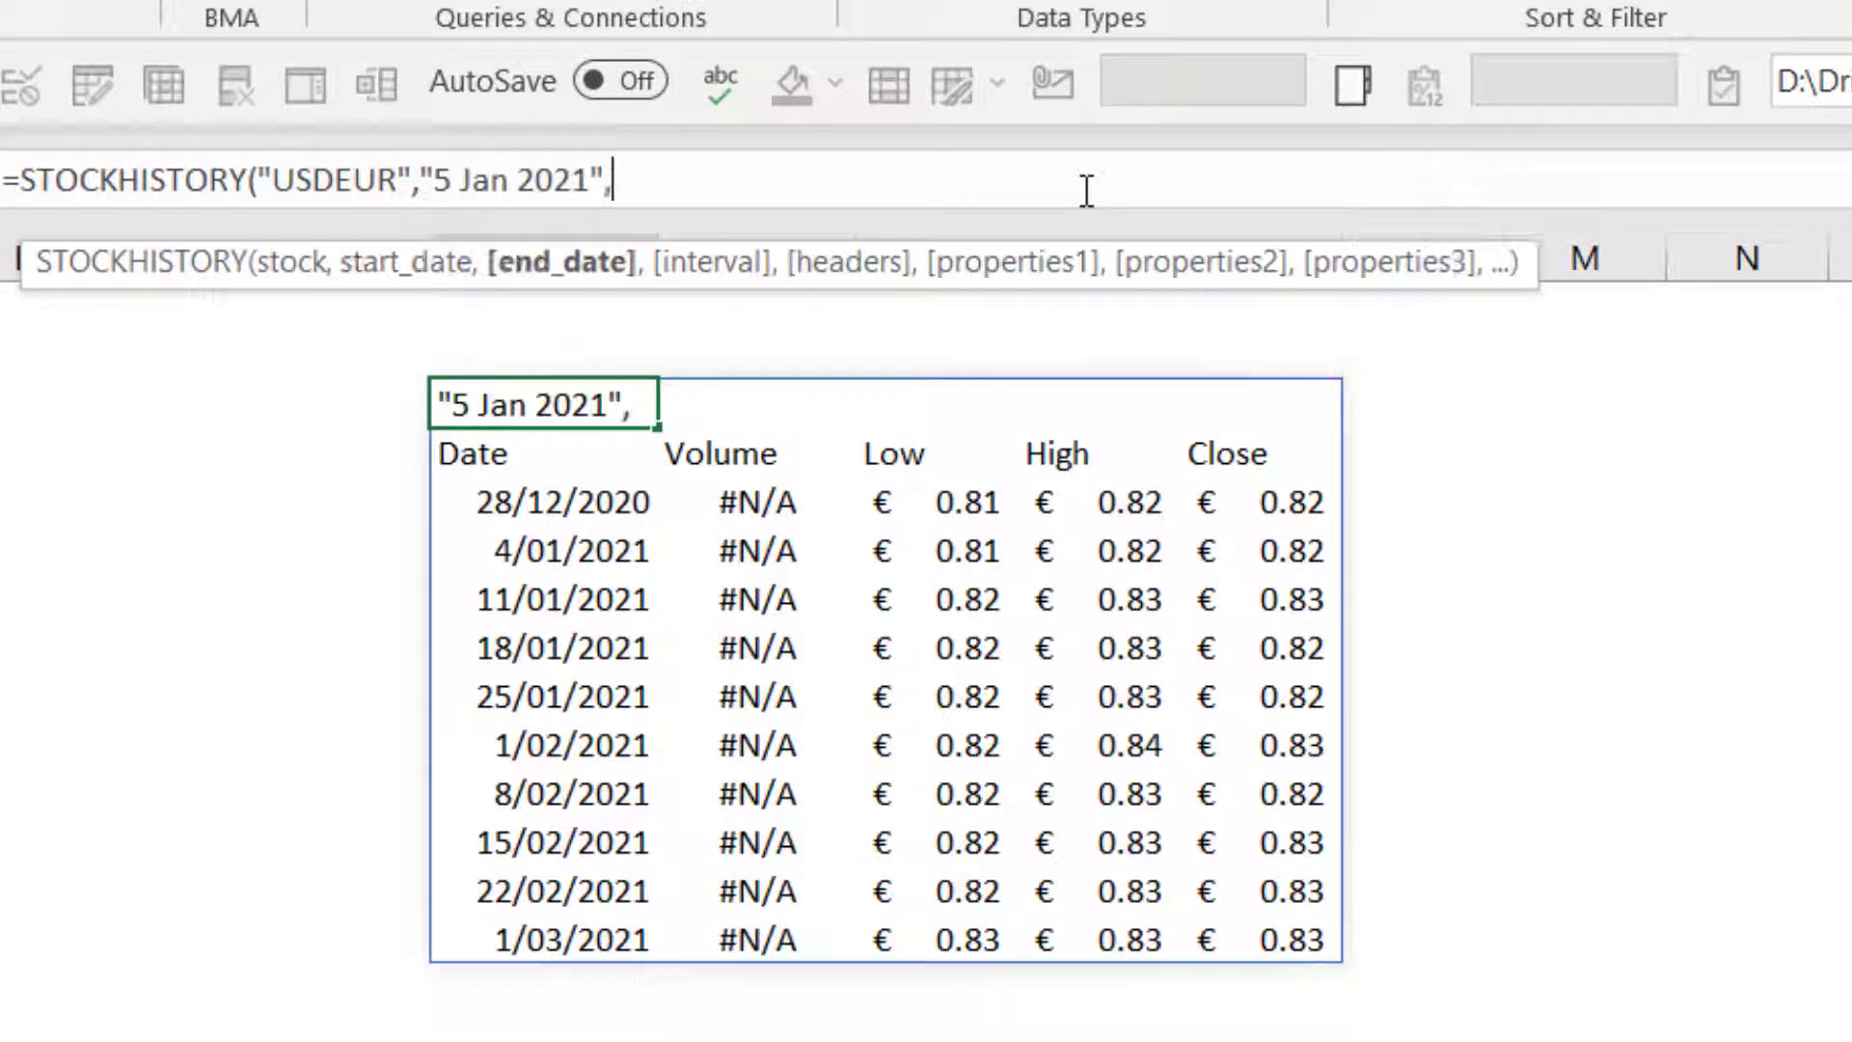
text(,)
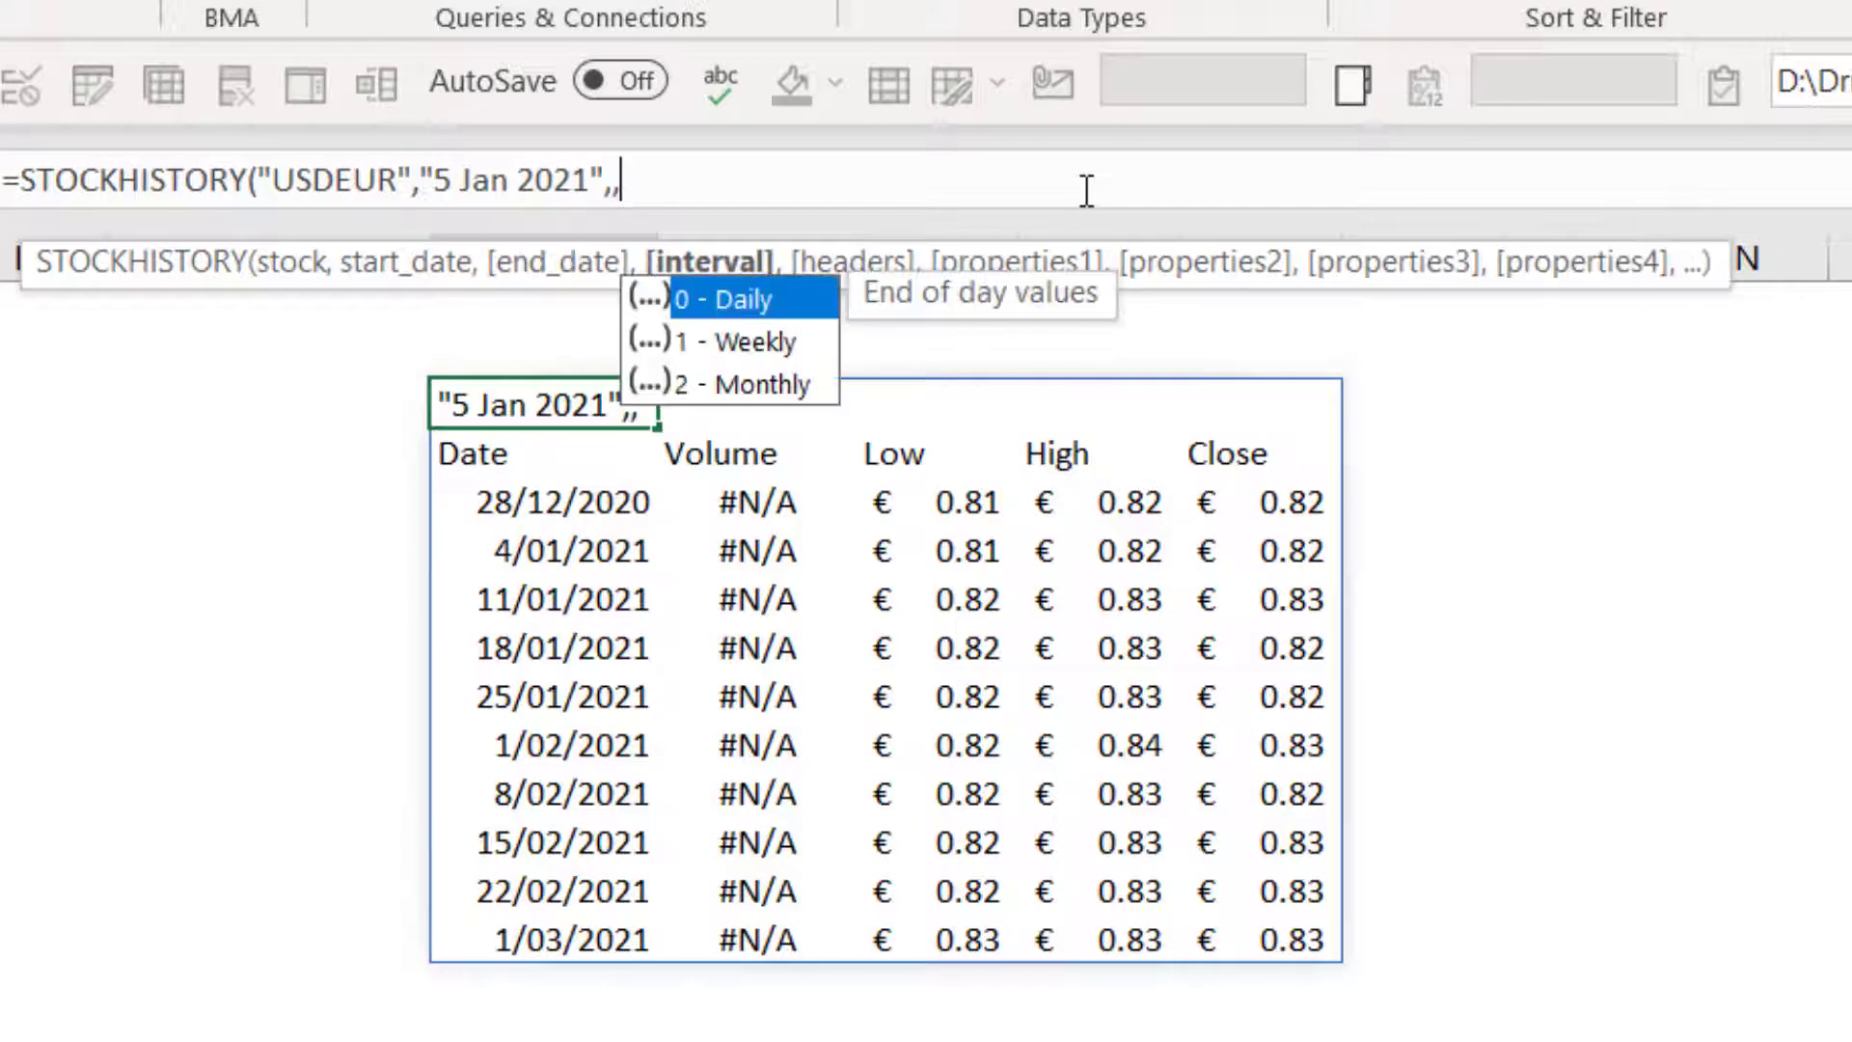
text(,)
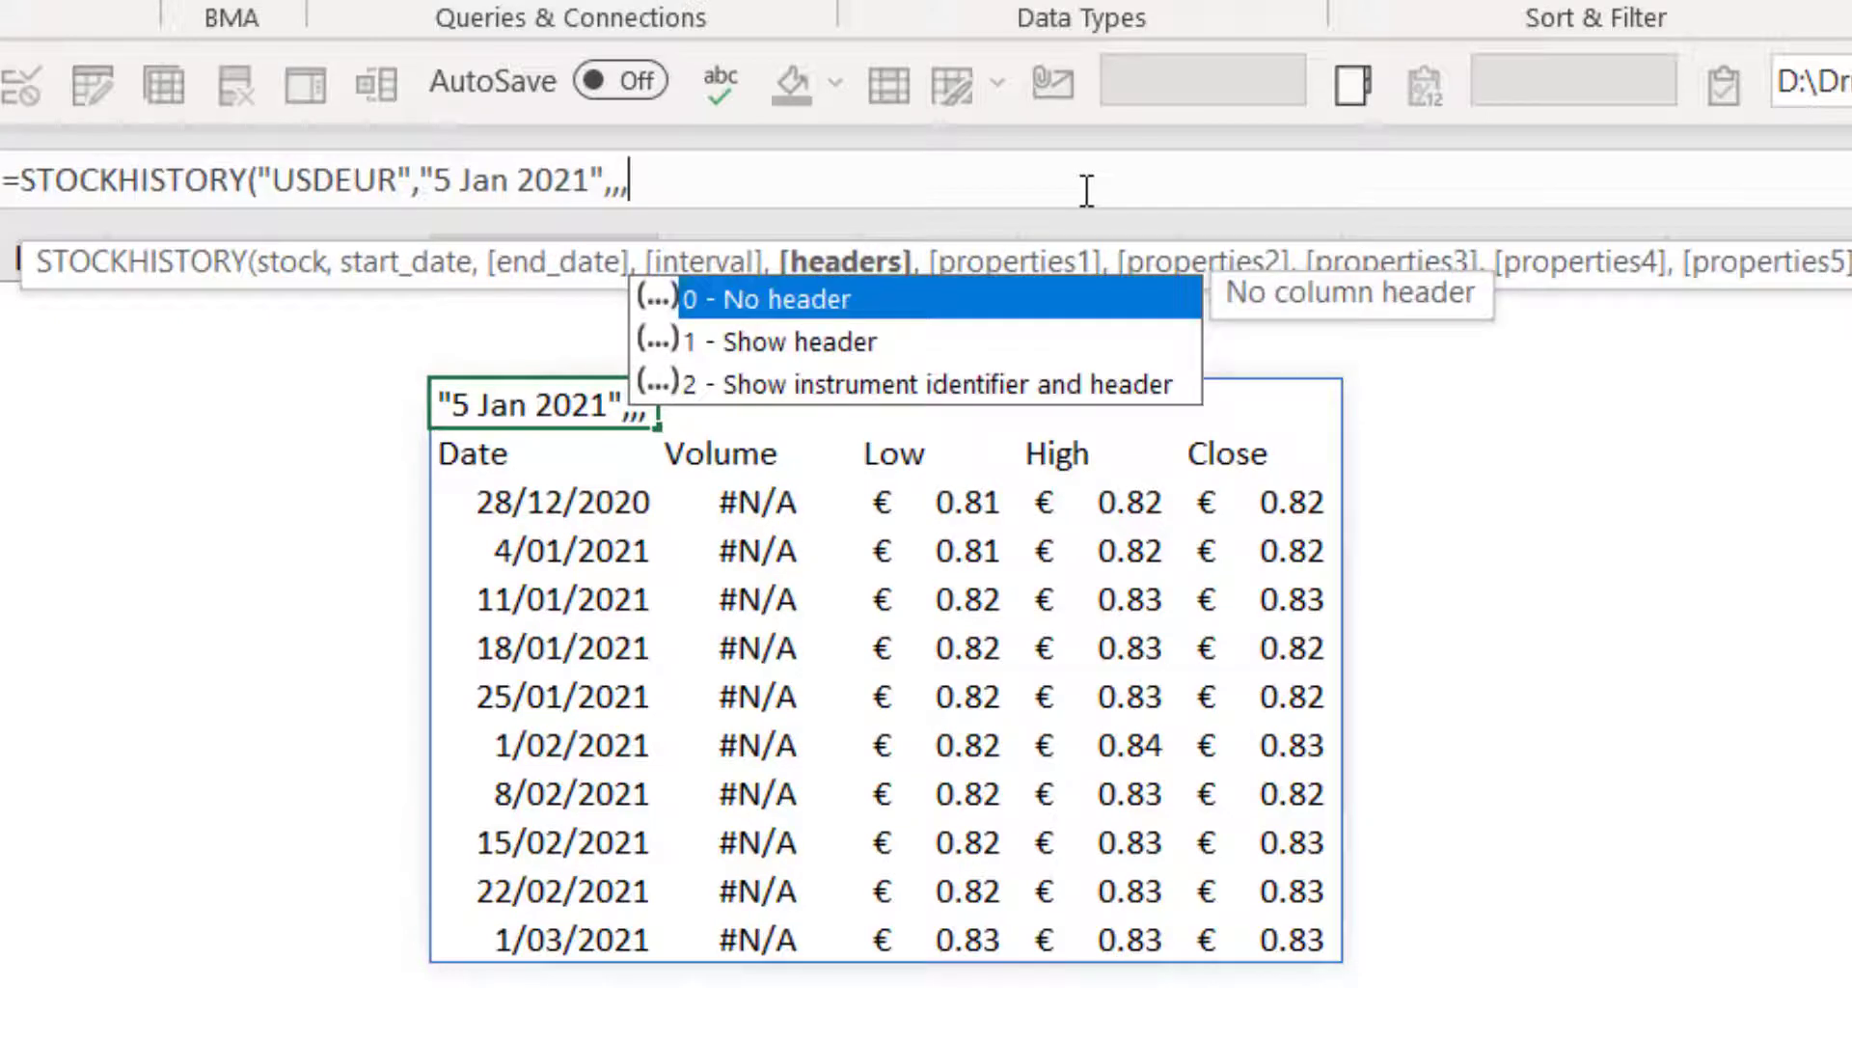
text(0,)
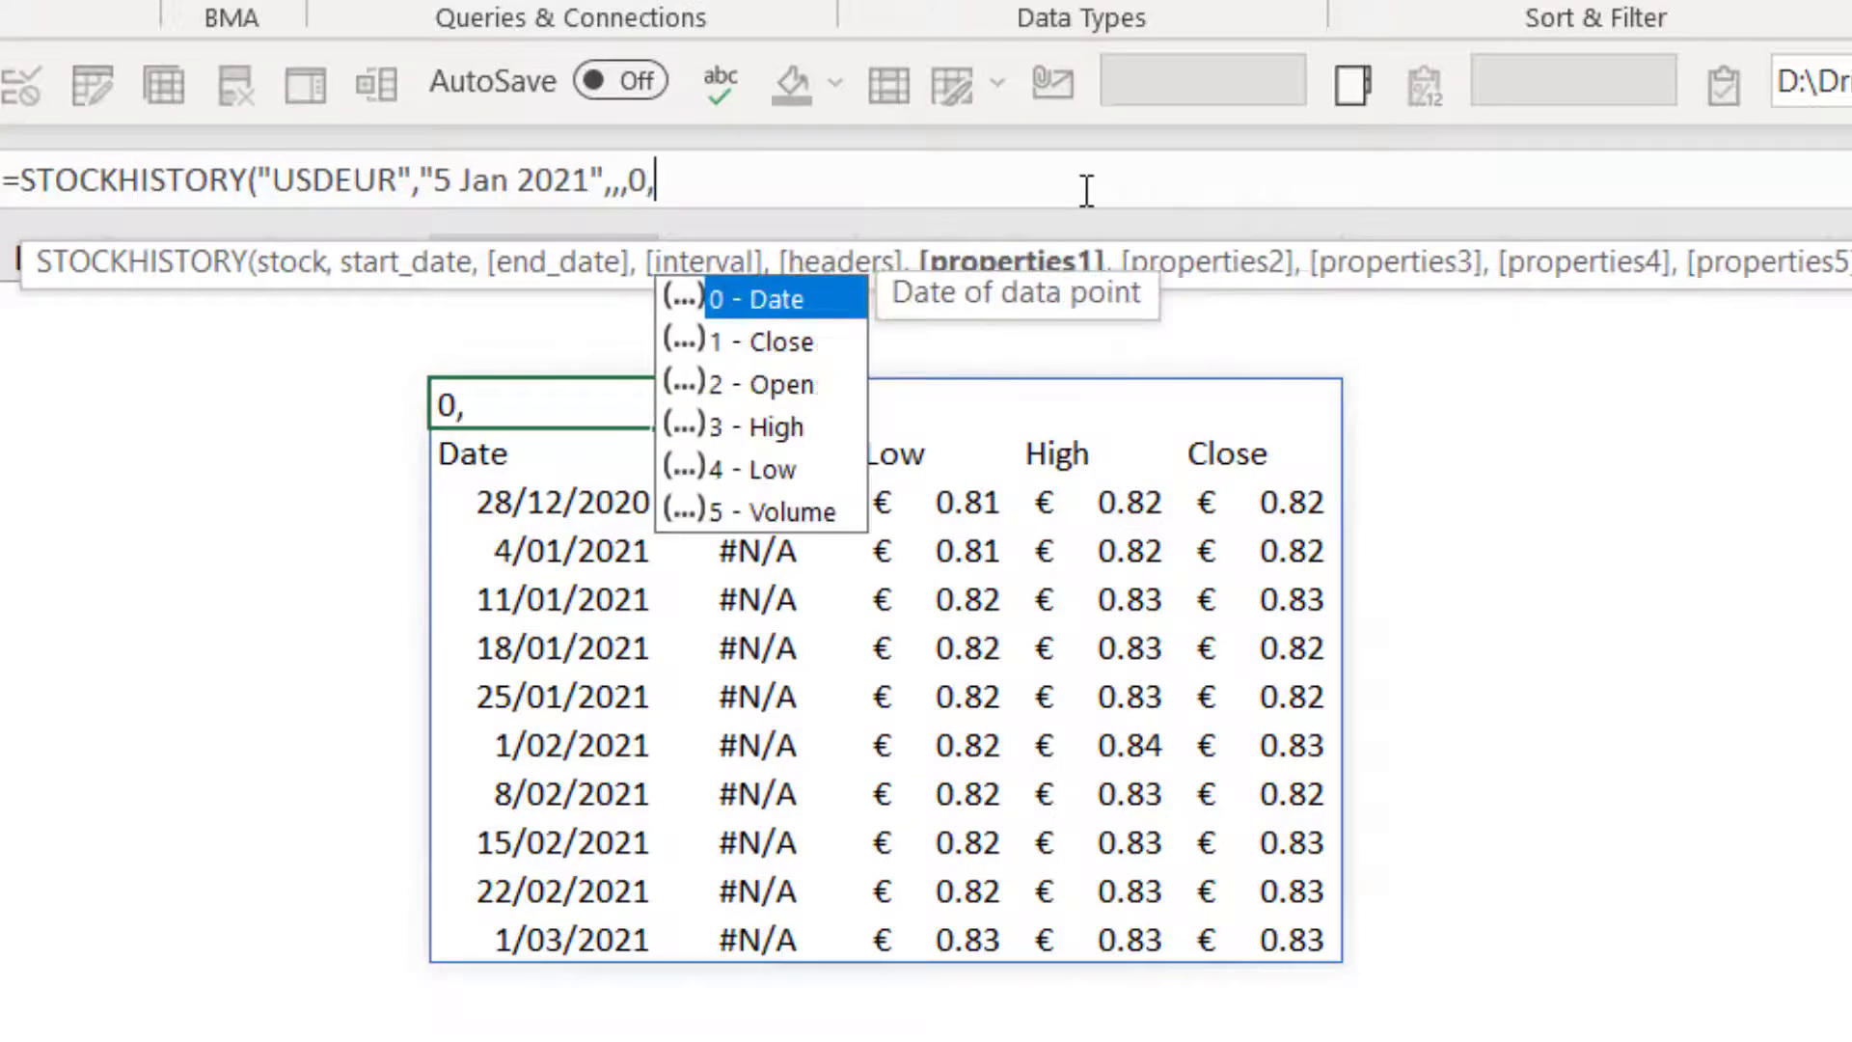
text(1))
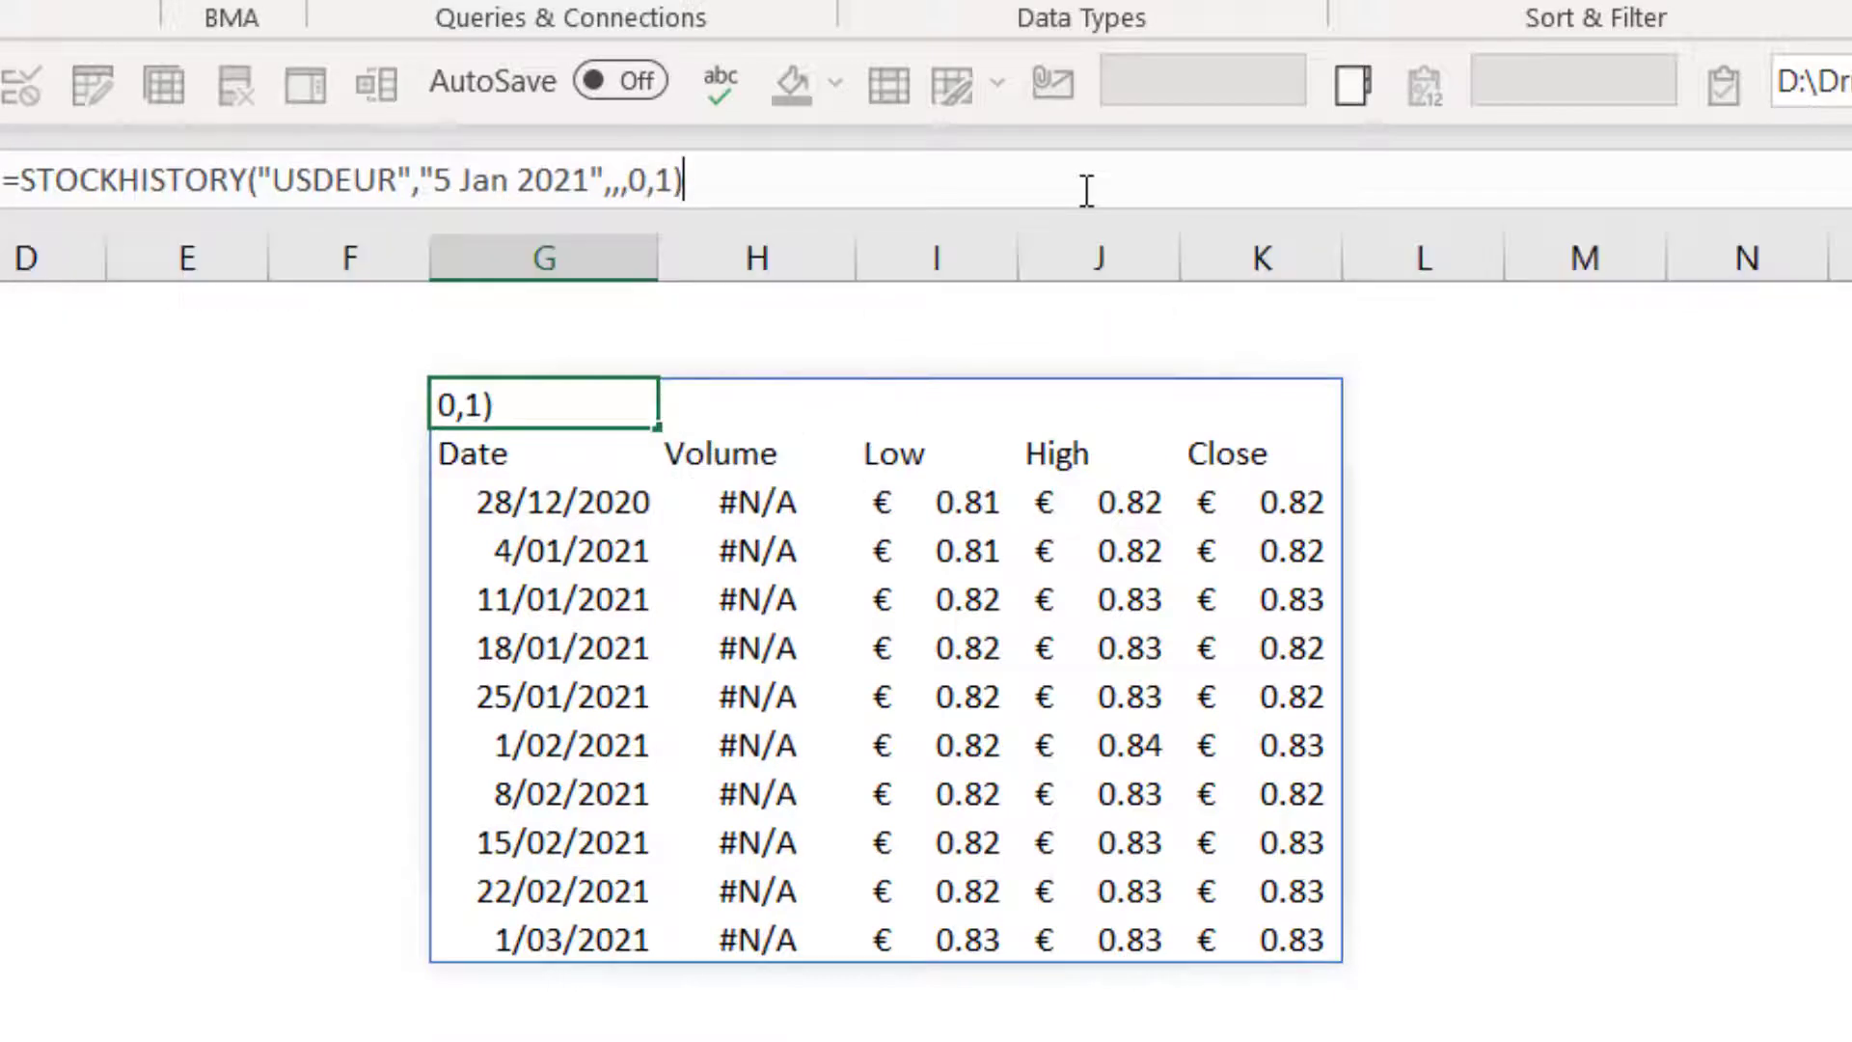
key(Return)
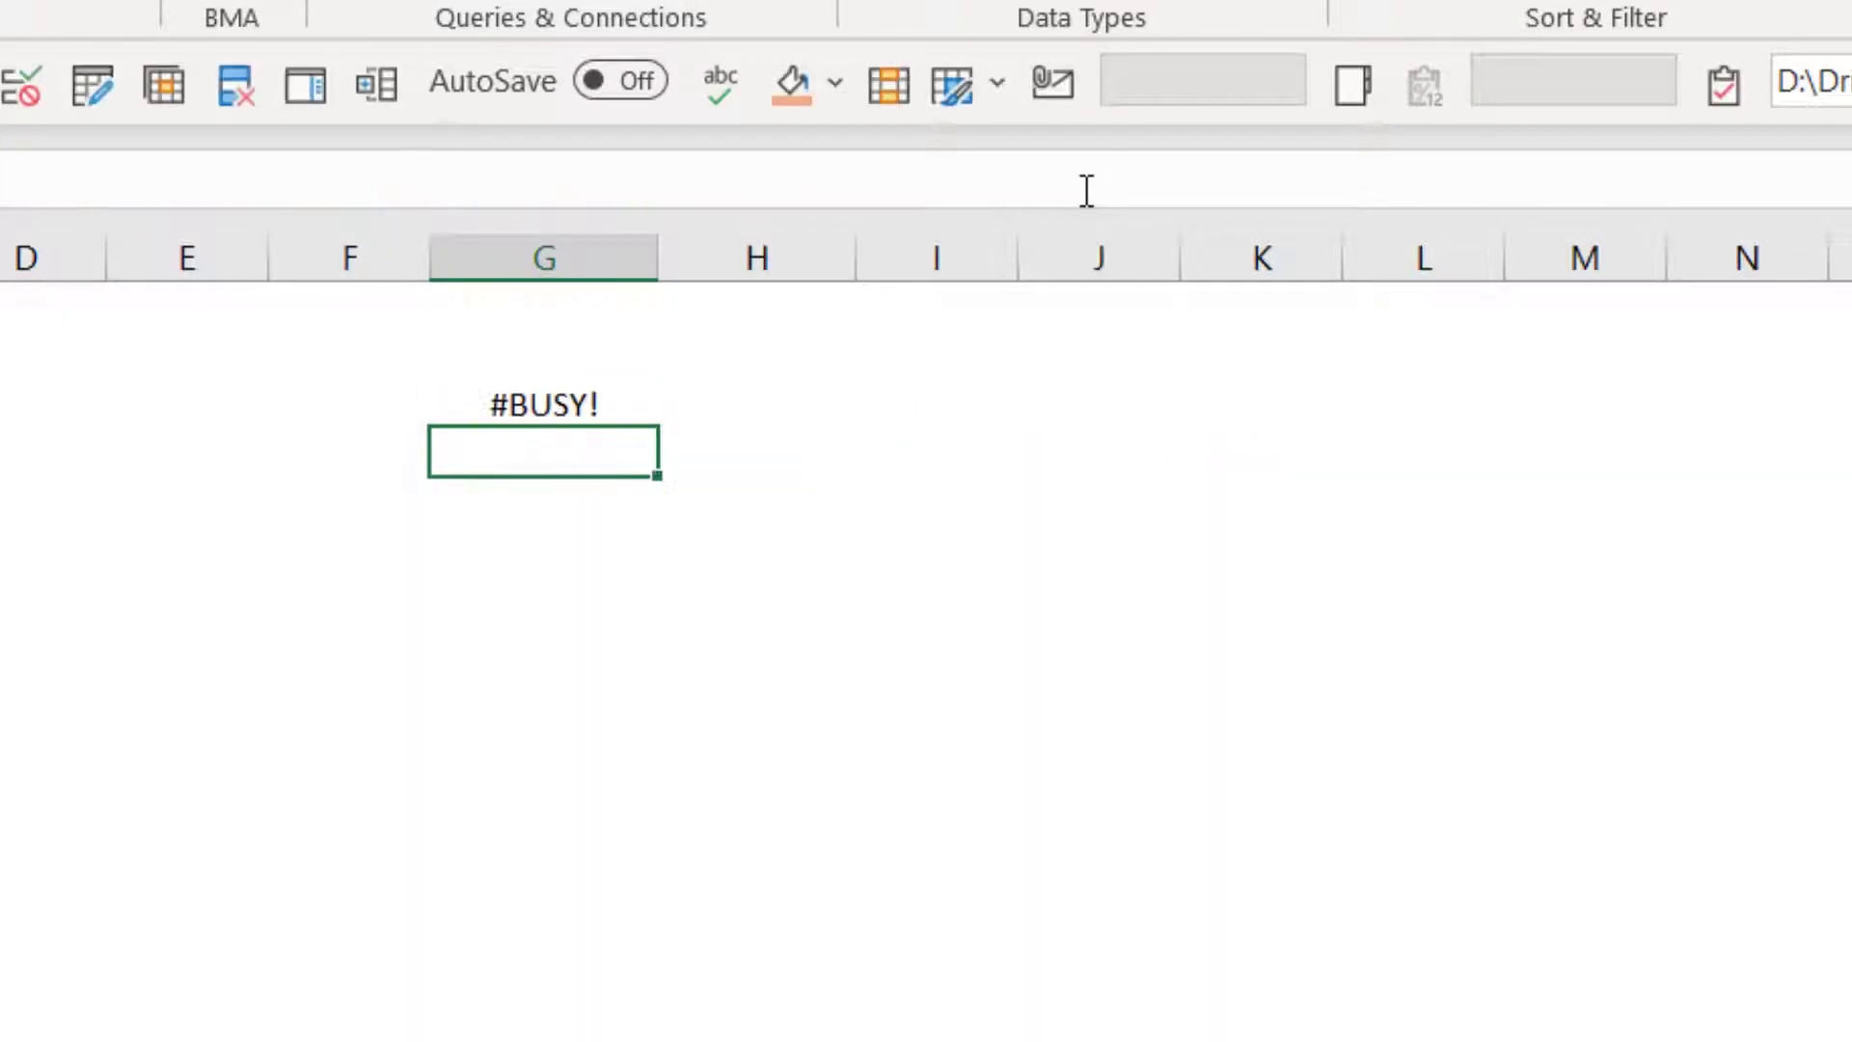
key(Up)
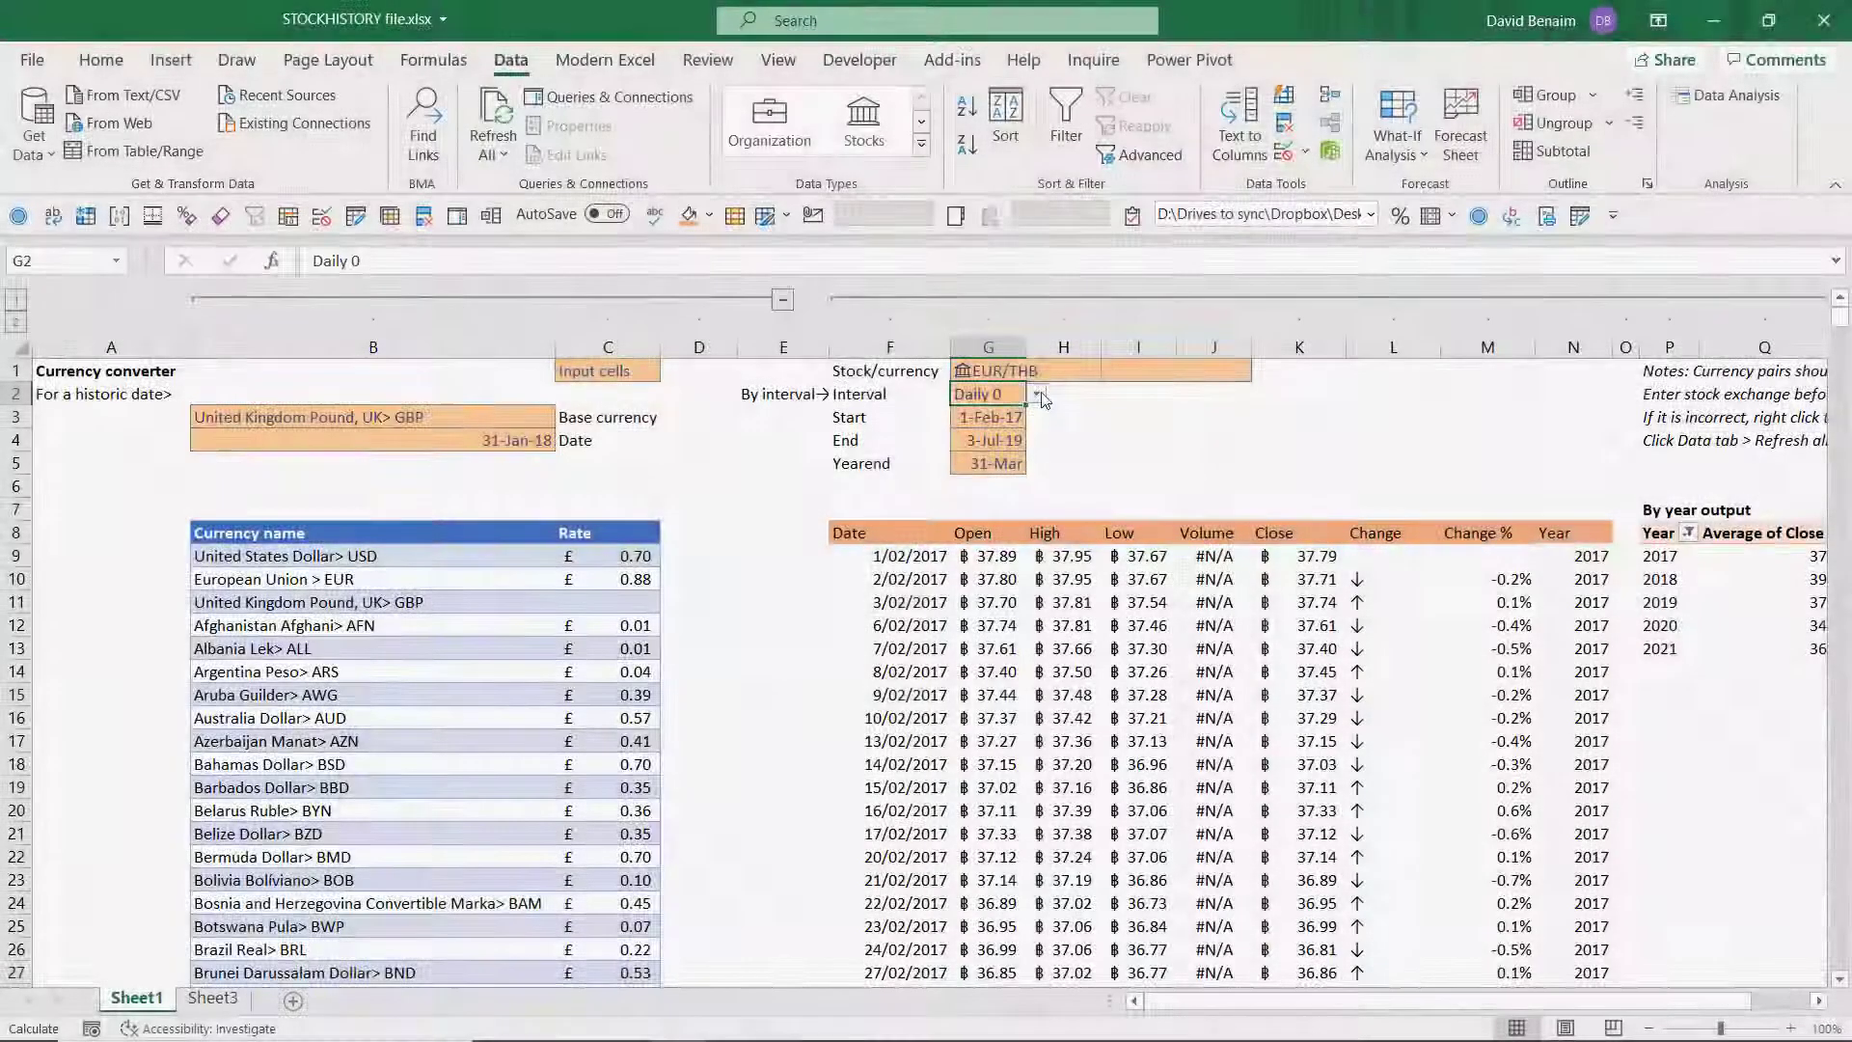
Step: Keep the Daily interval and review the EUR/THB data card in G1
click(1037, 395)
click(1040, 395)
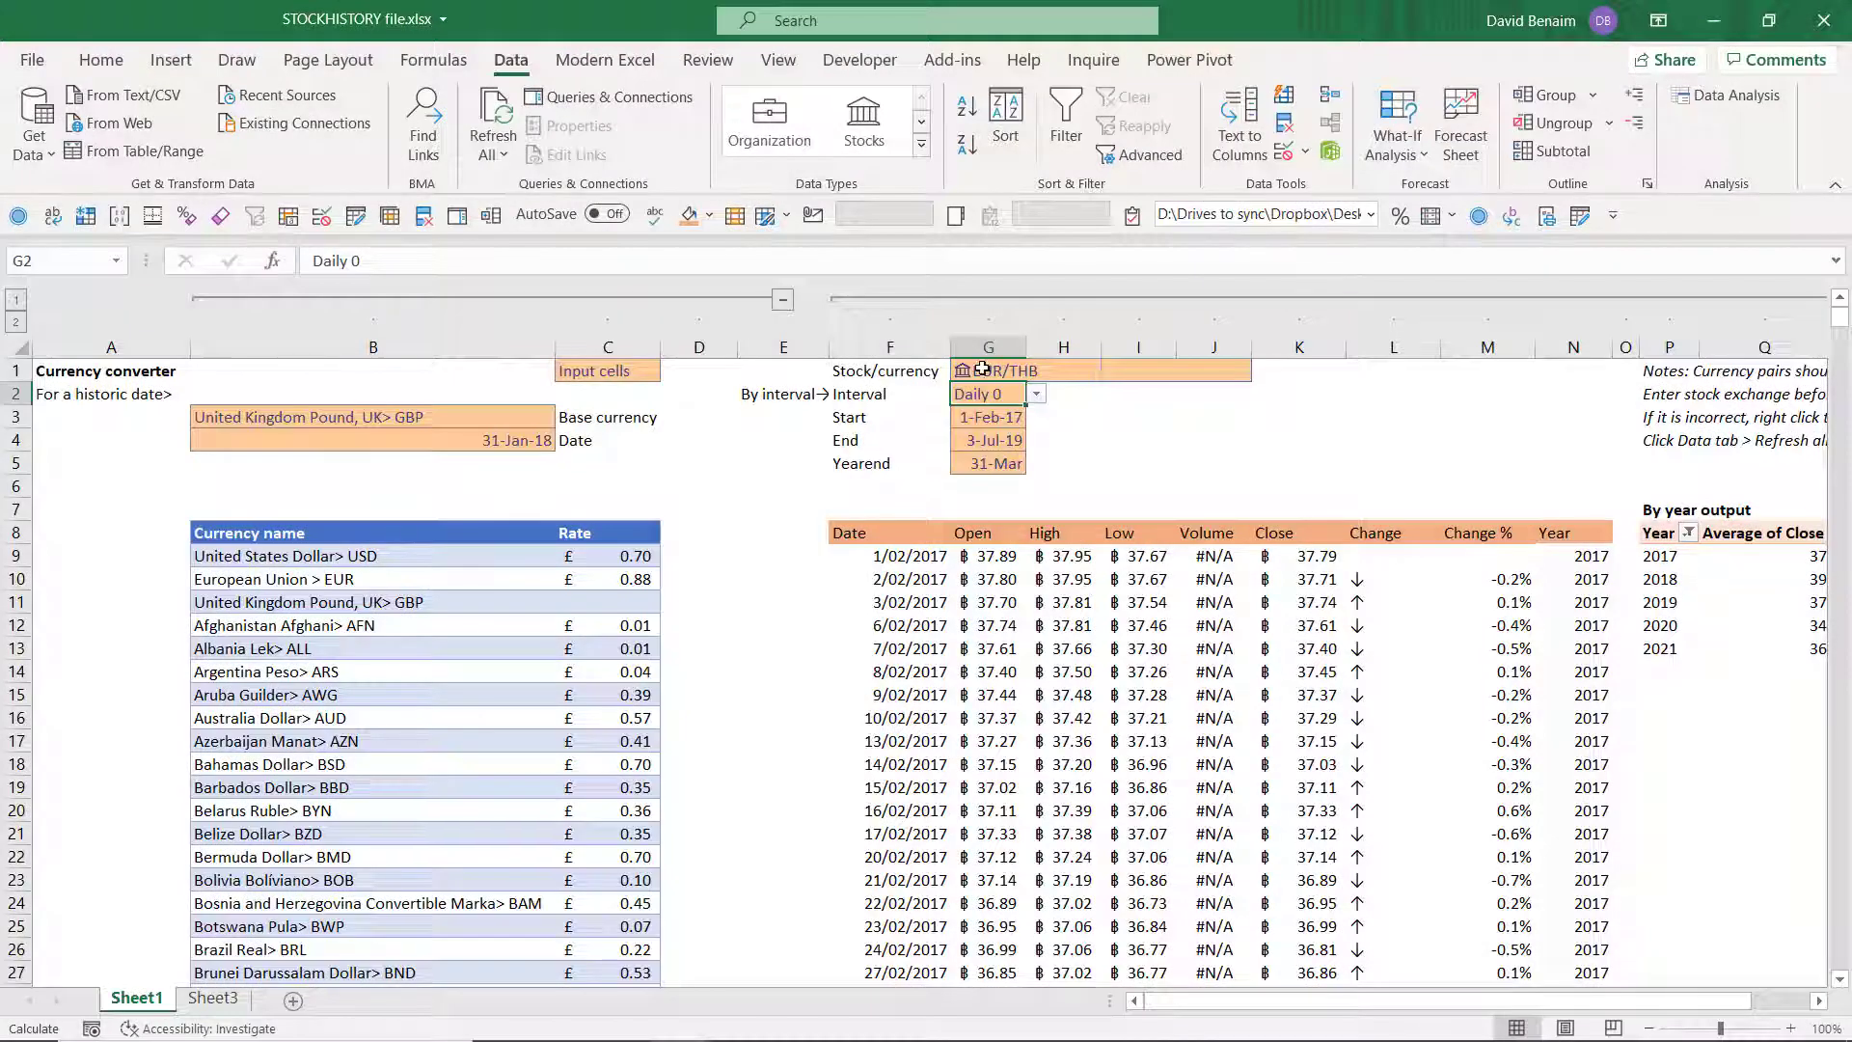
click(982, 369)
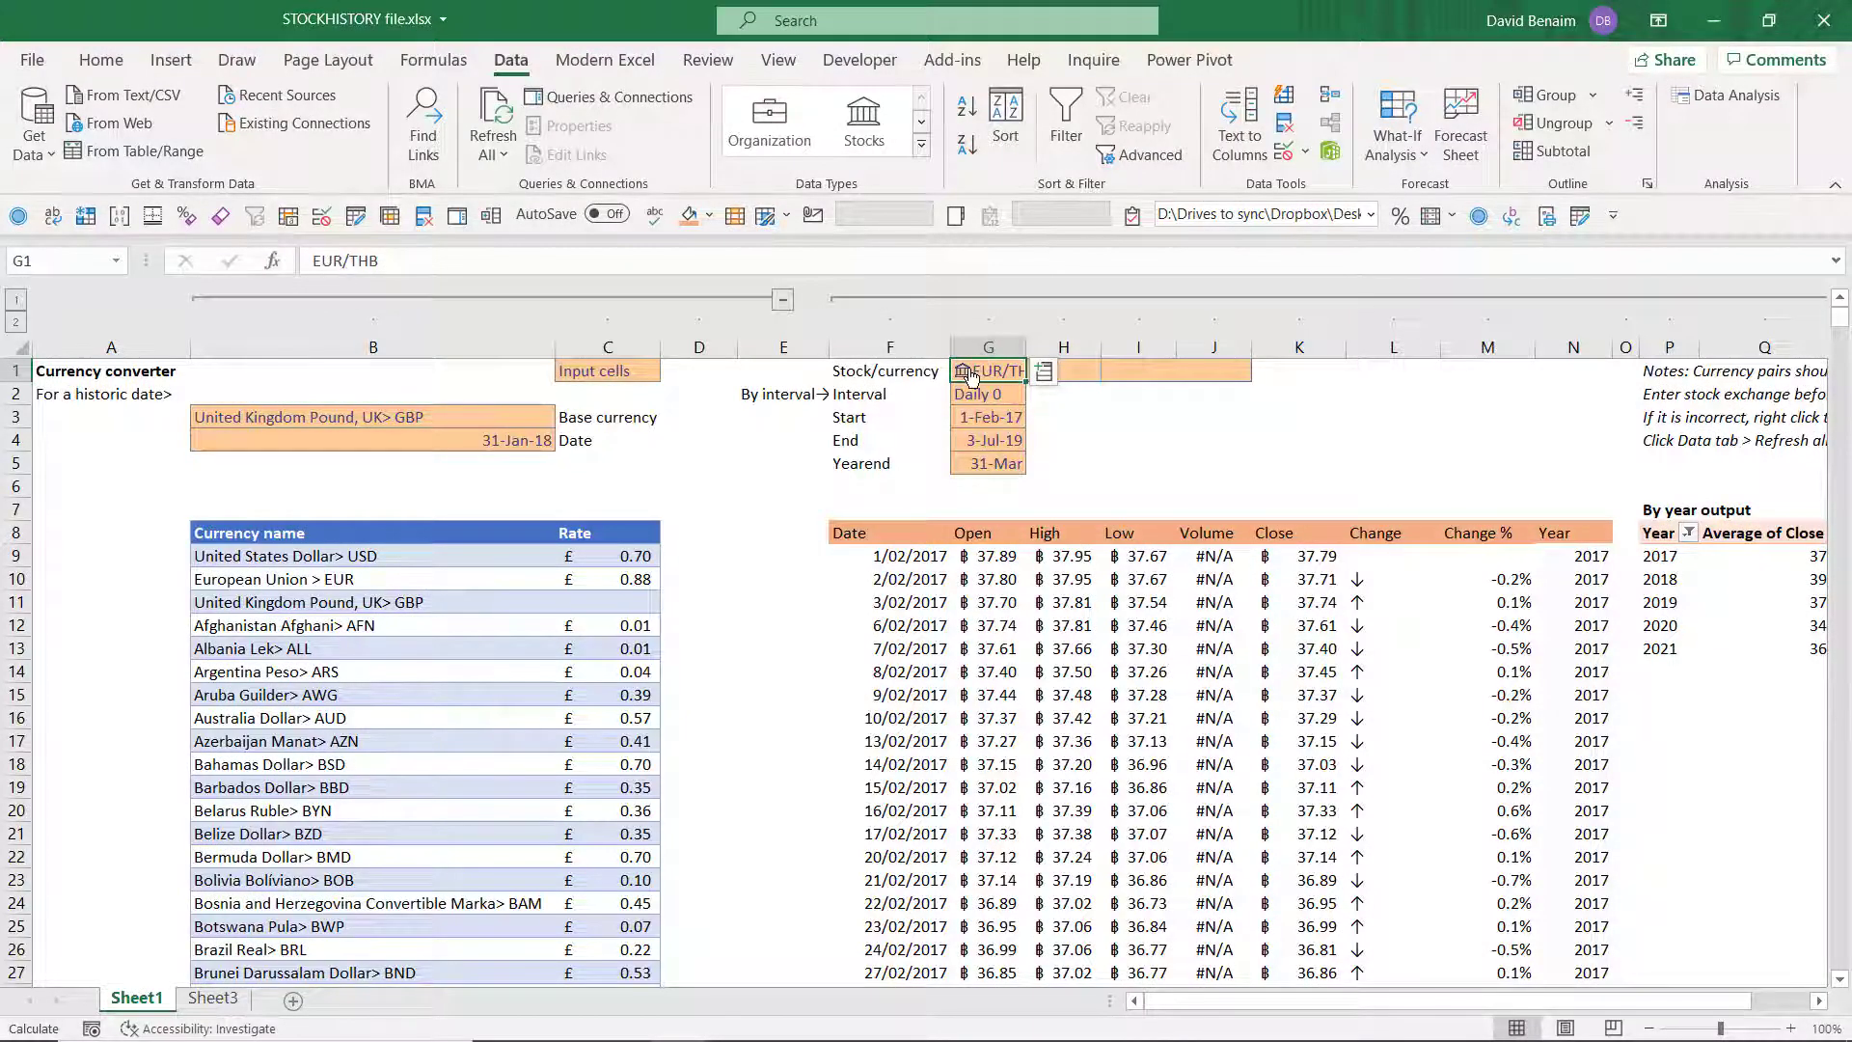
click(963, 375)
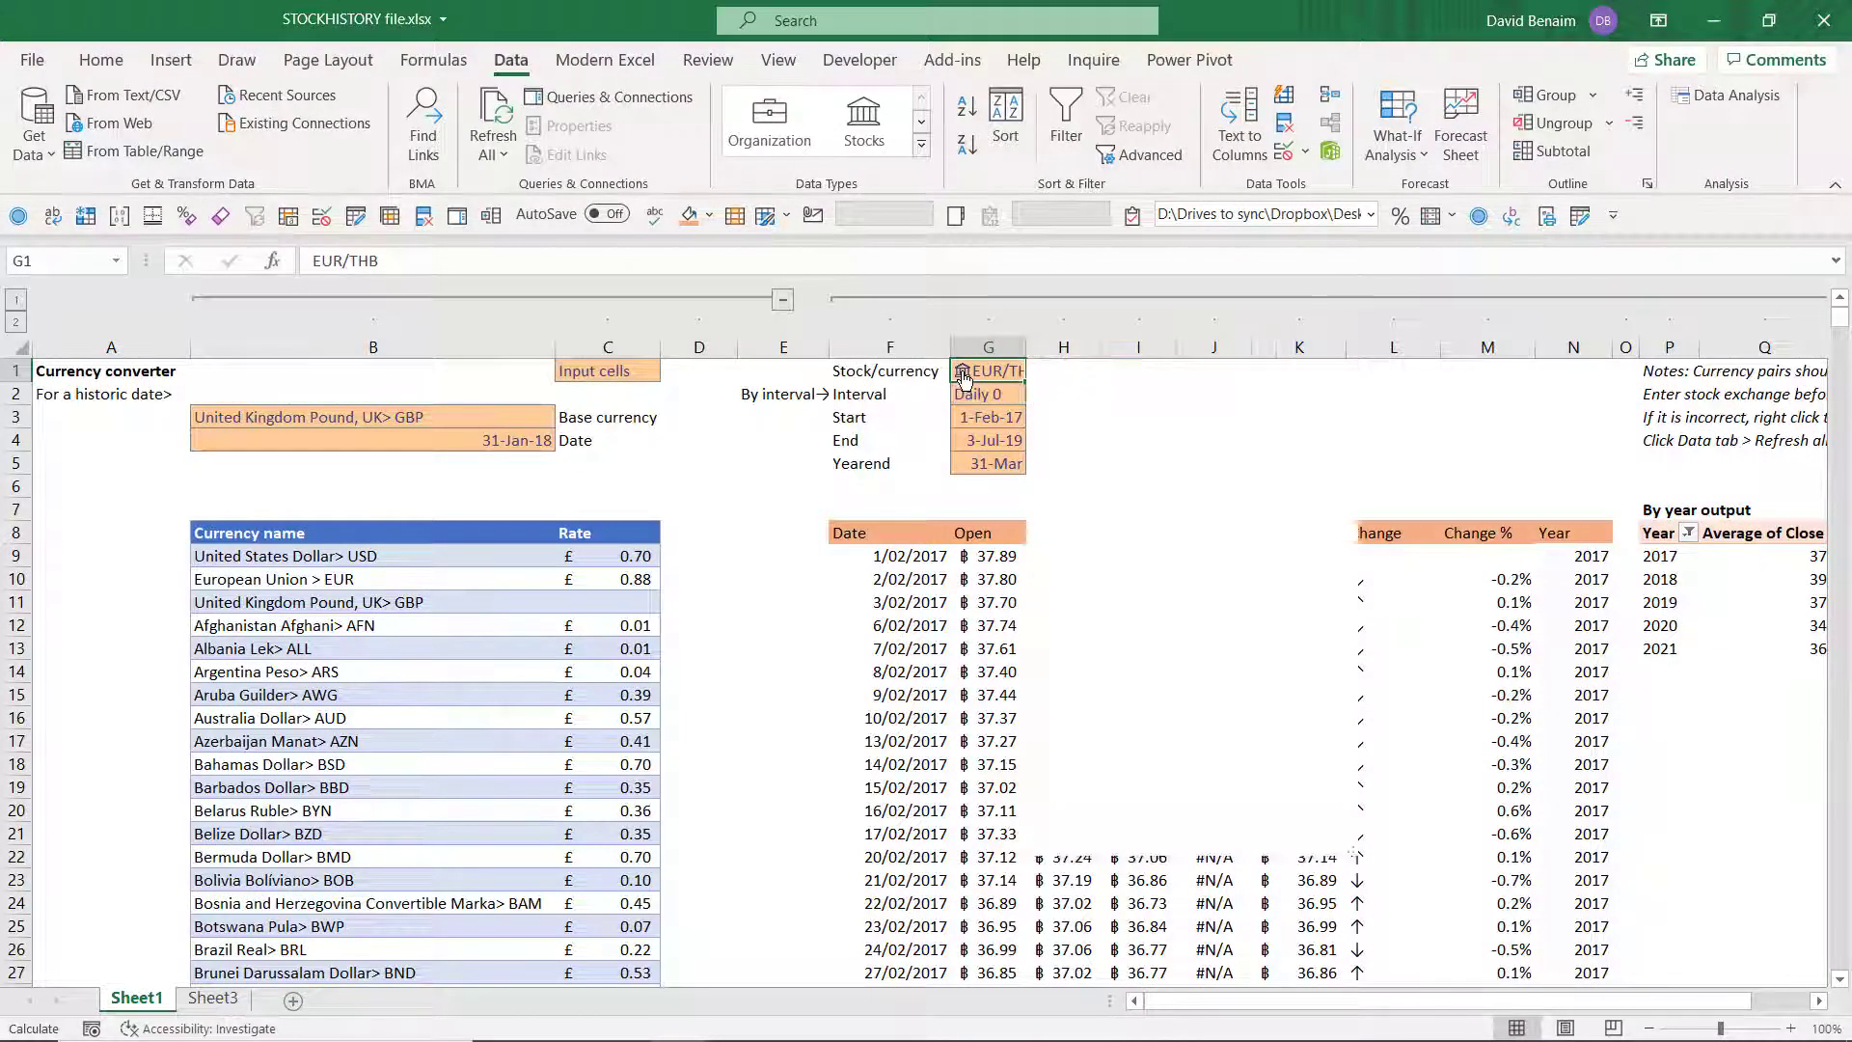
key(Escape)
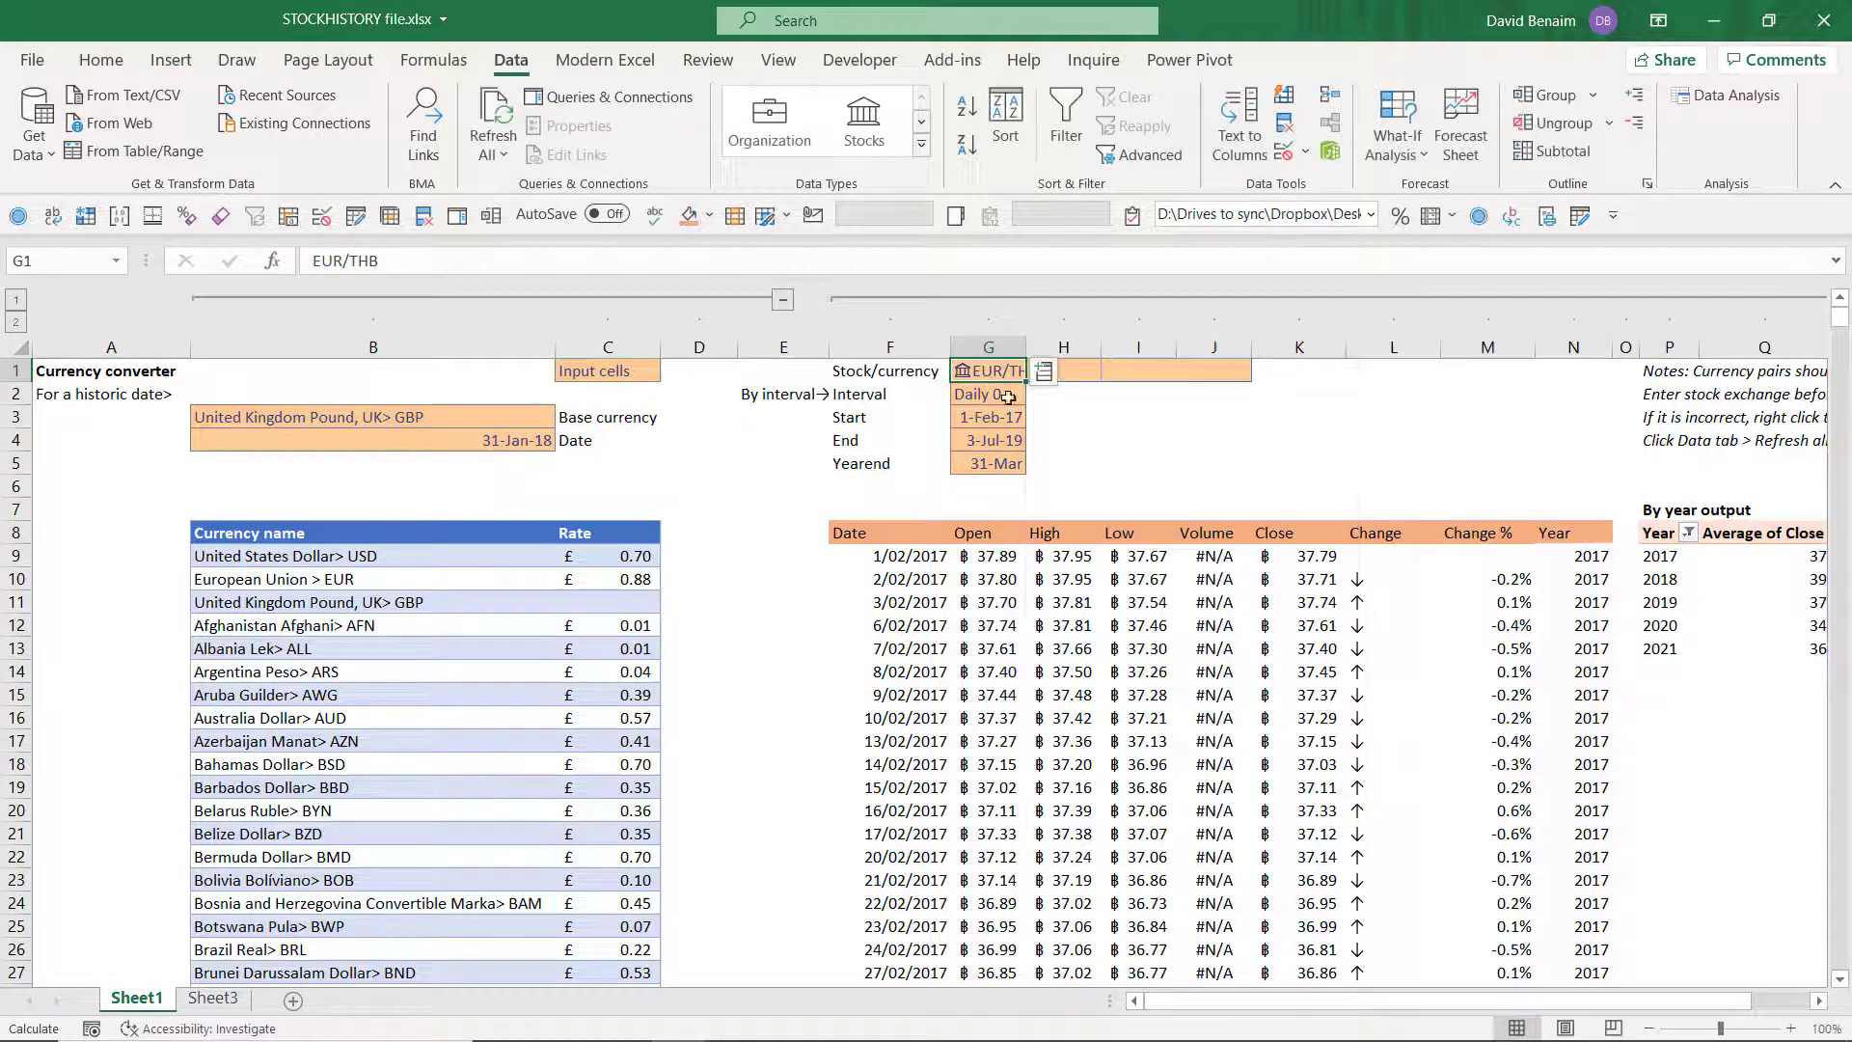
Step: Enter Microsoft in G1 as the stock to look up
text(Micro)
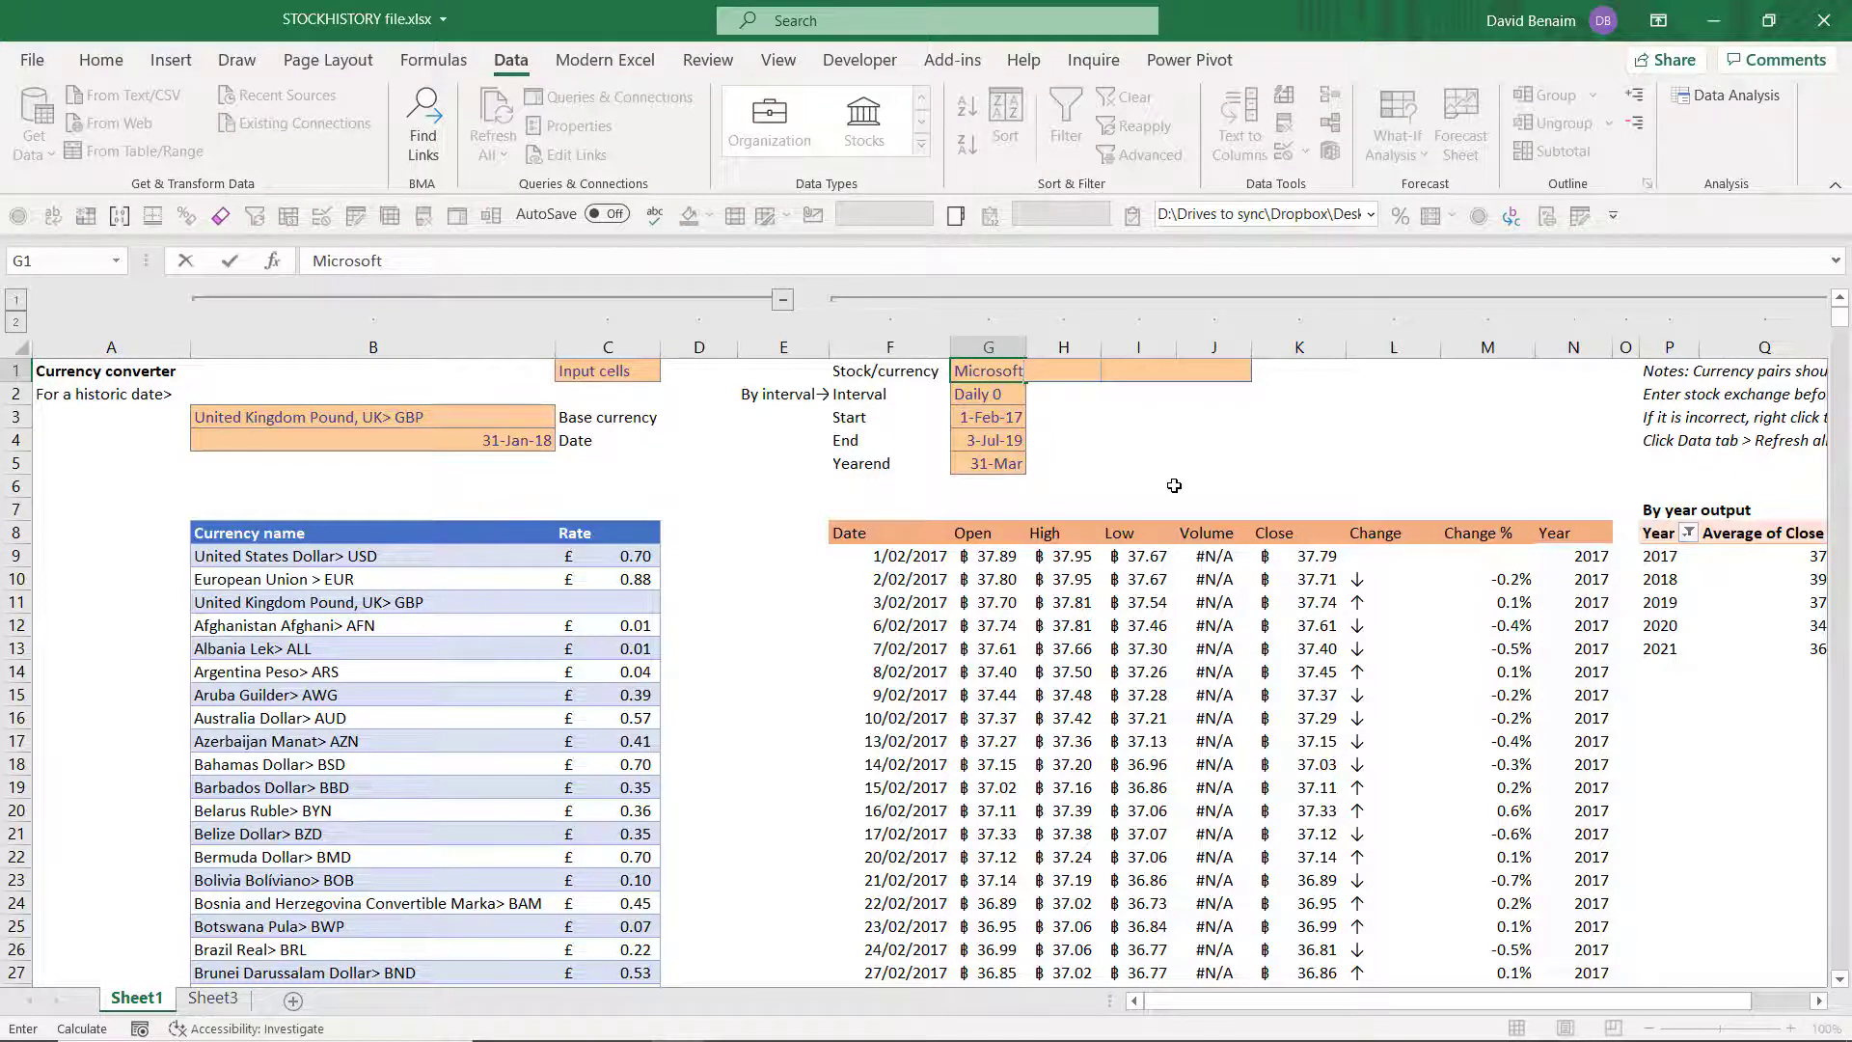
text(soft)
key(Return)
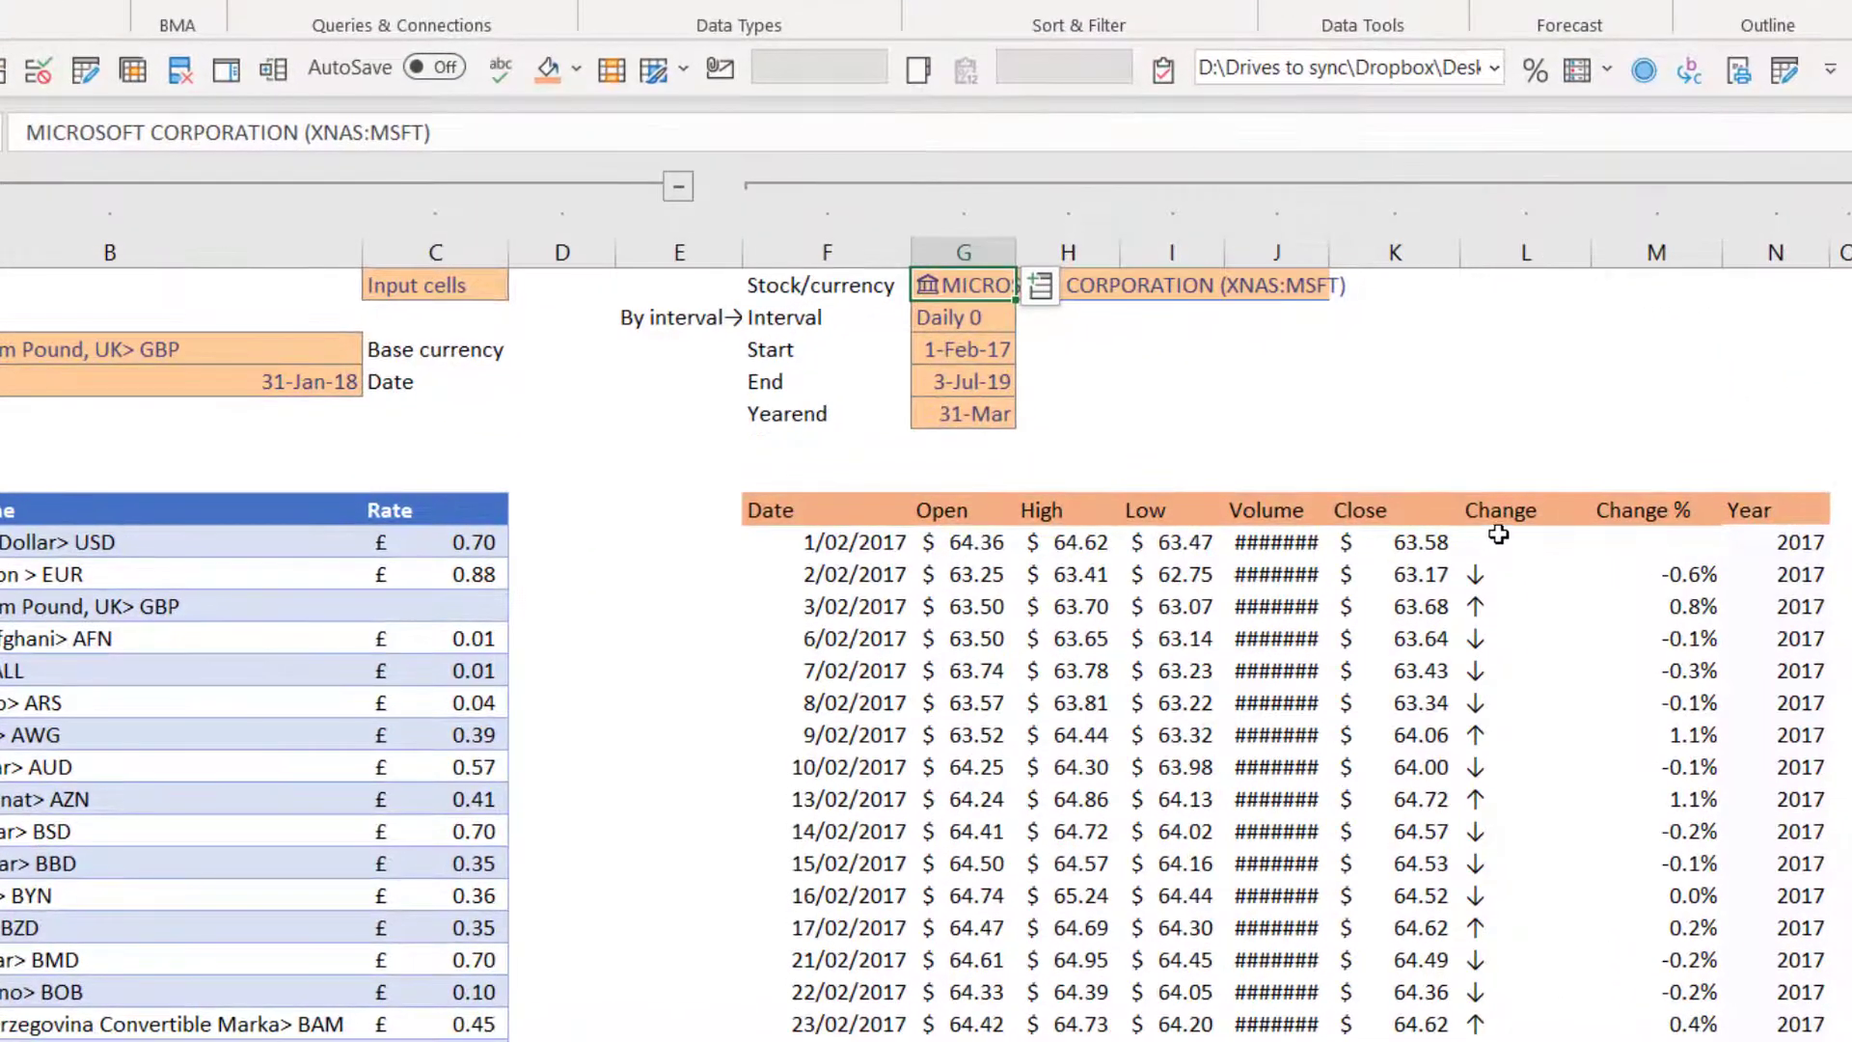
drag(1490, 506, 1757, 509)
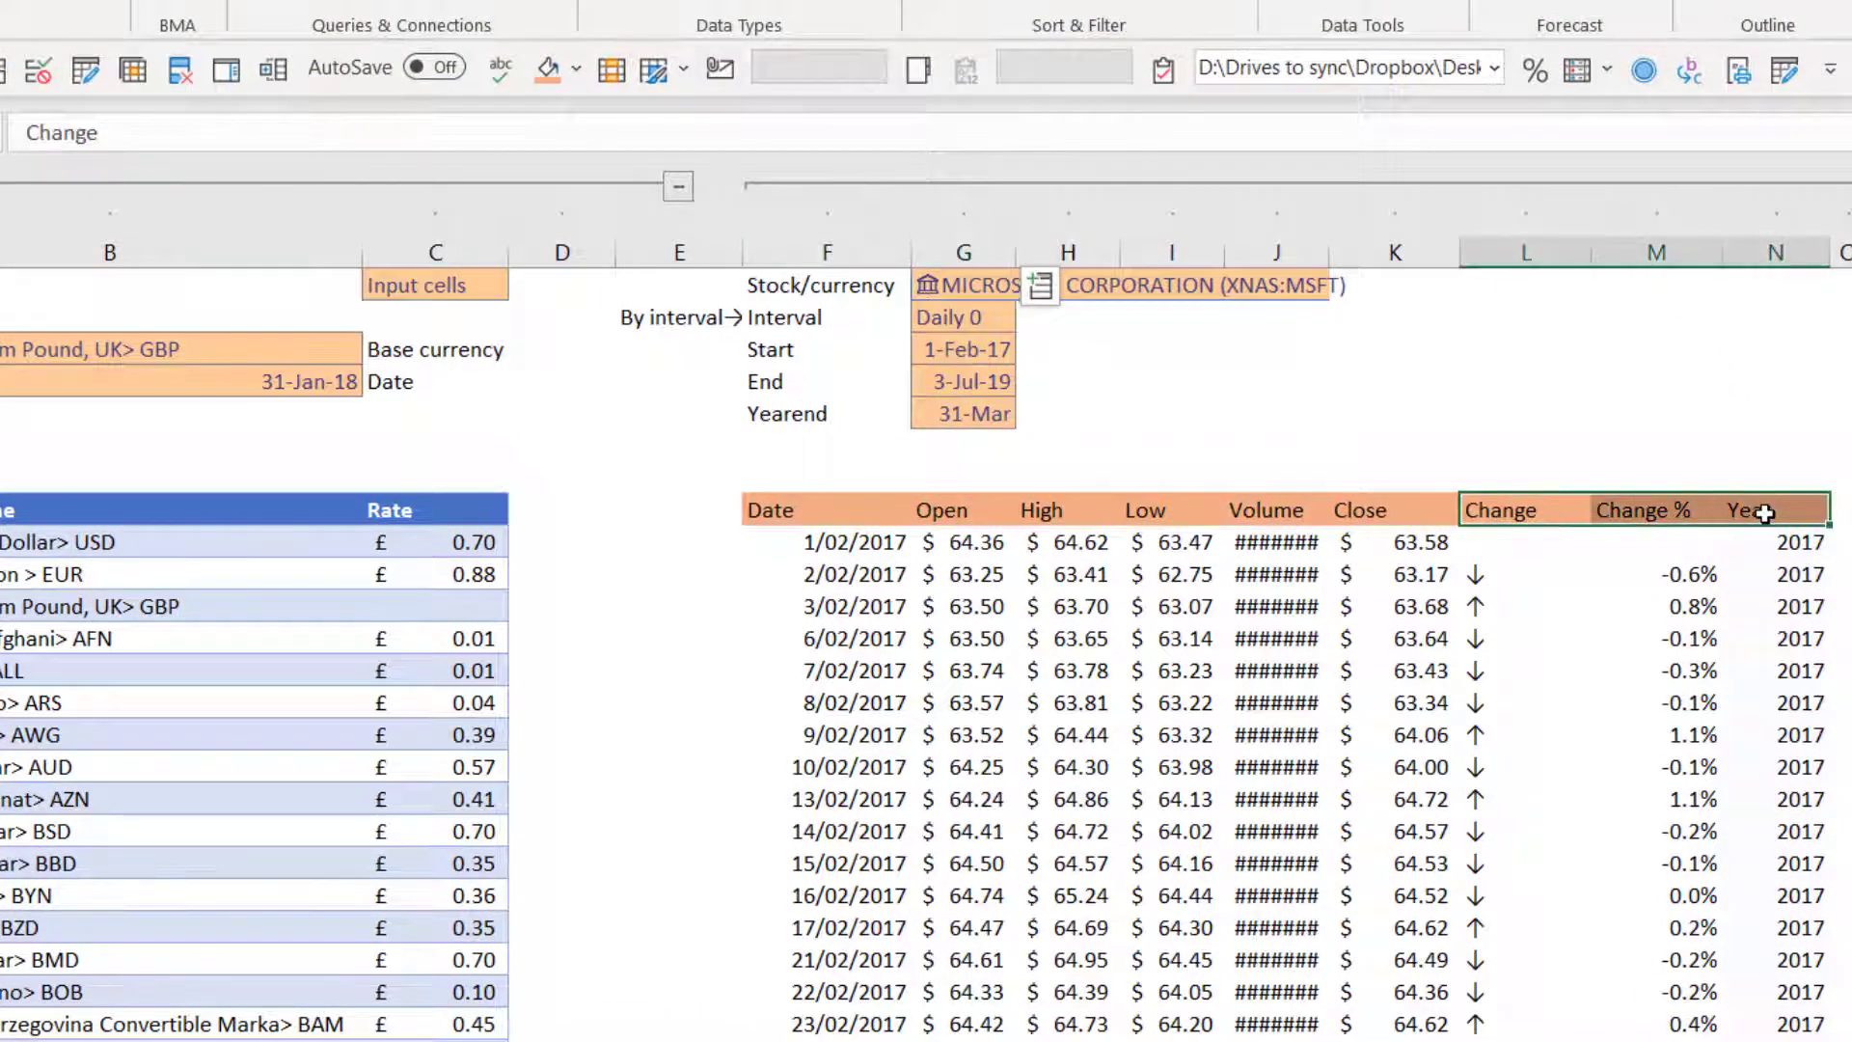
click(1496, 544)
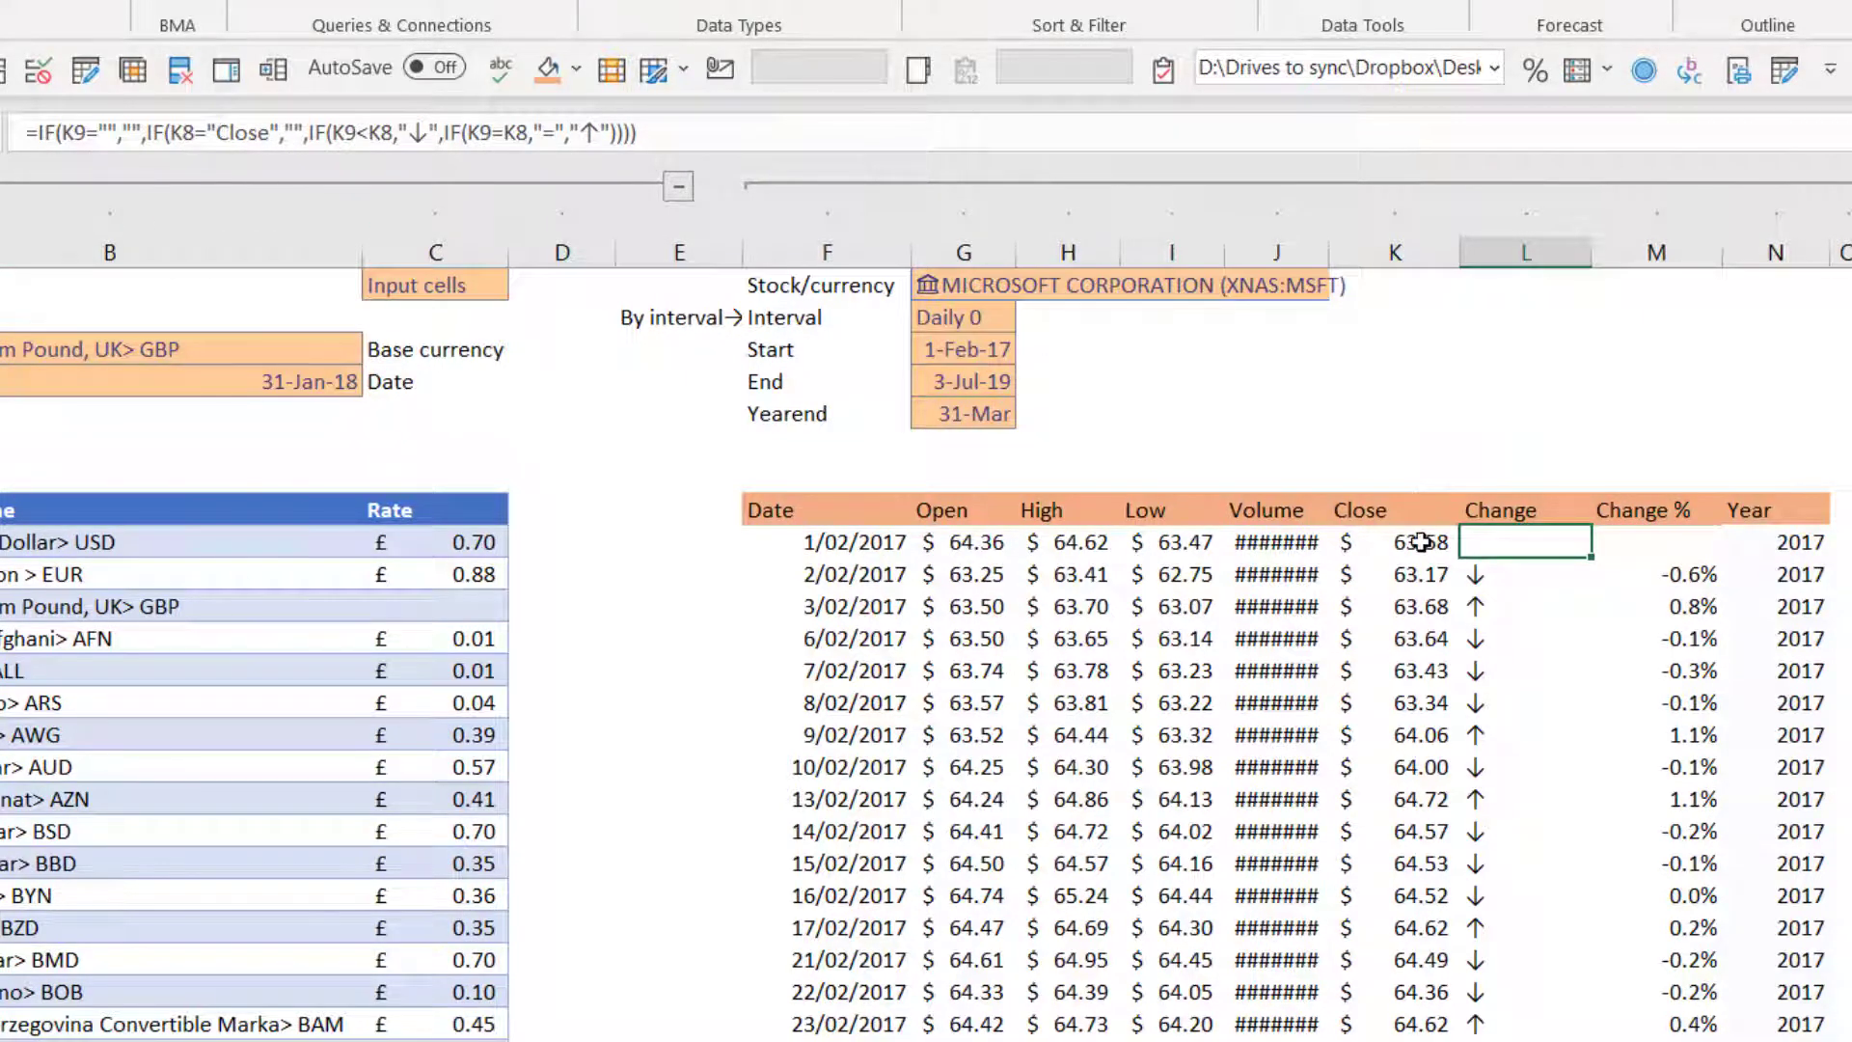
scroll(1515, 645, down, 12)
scroll(1512, 648, down, 18)
scroll(1479, 640, up, 20)
click(1667, 549)
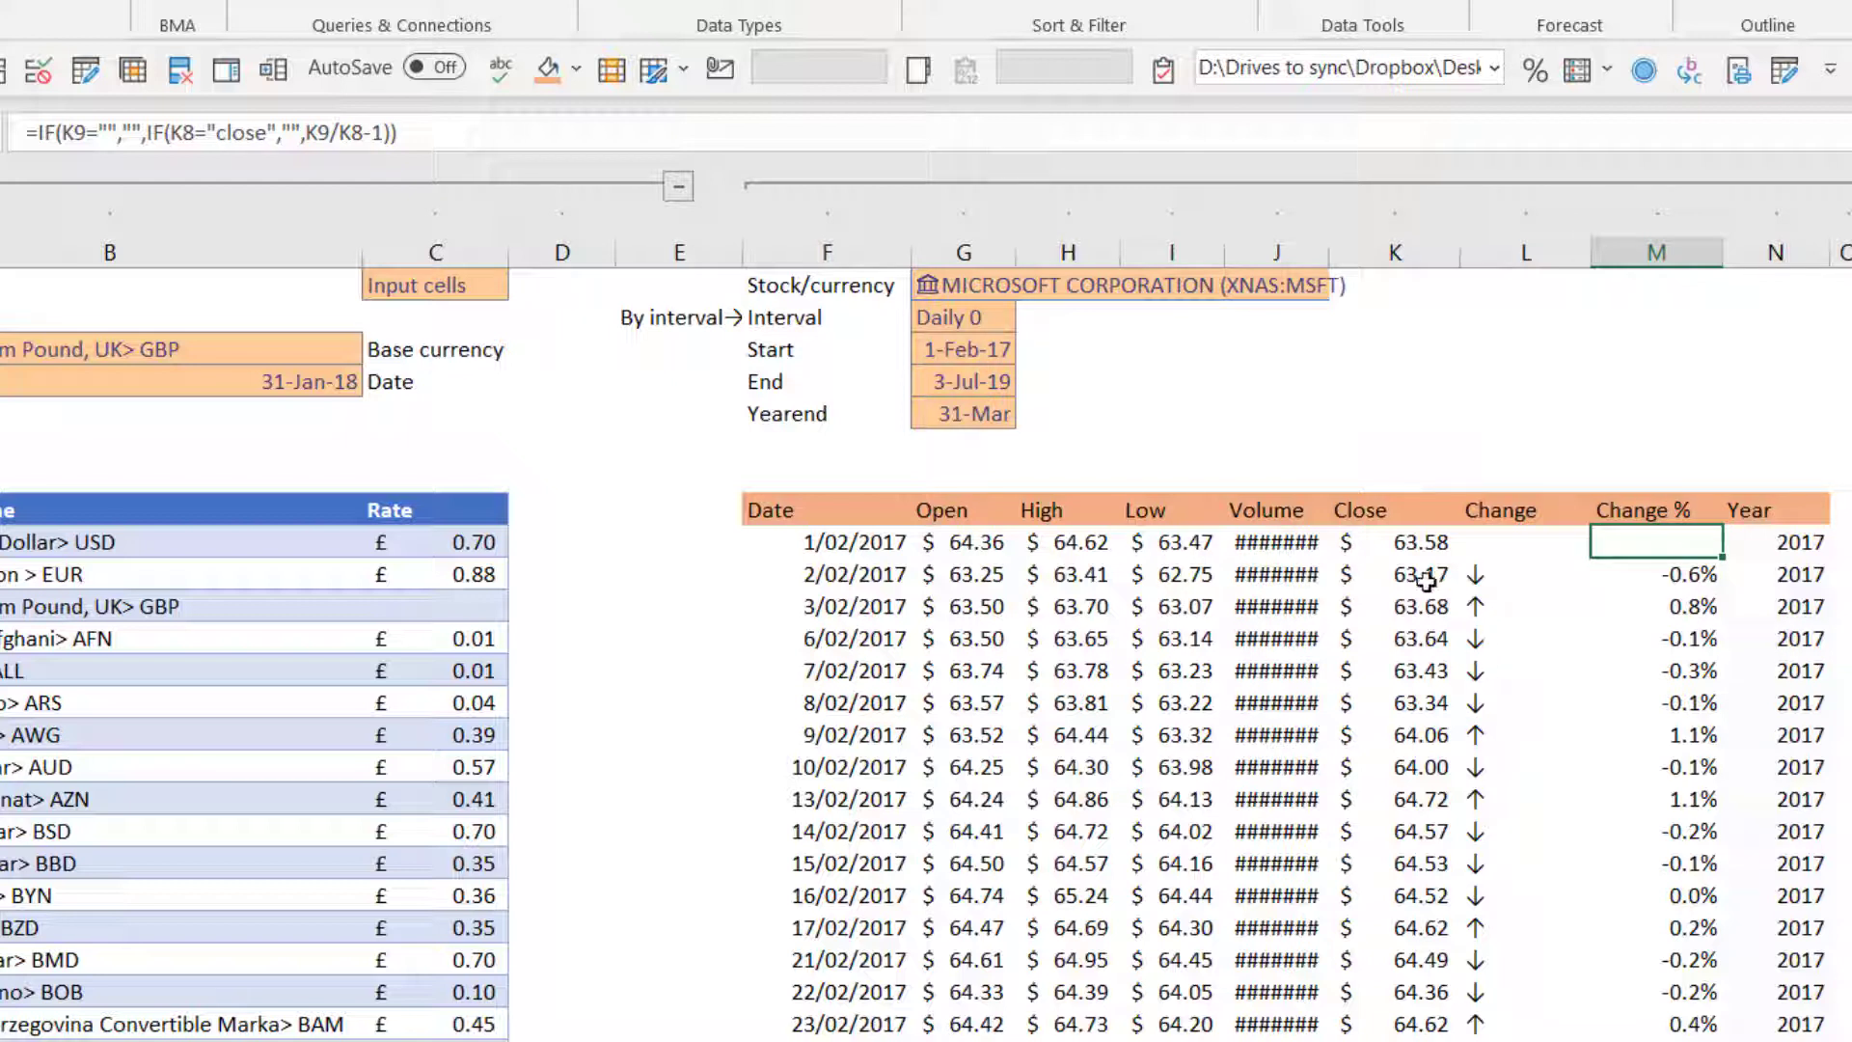
click(1675, 577)
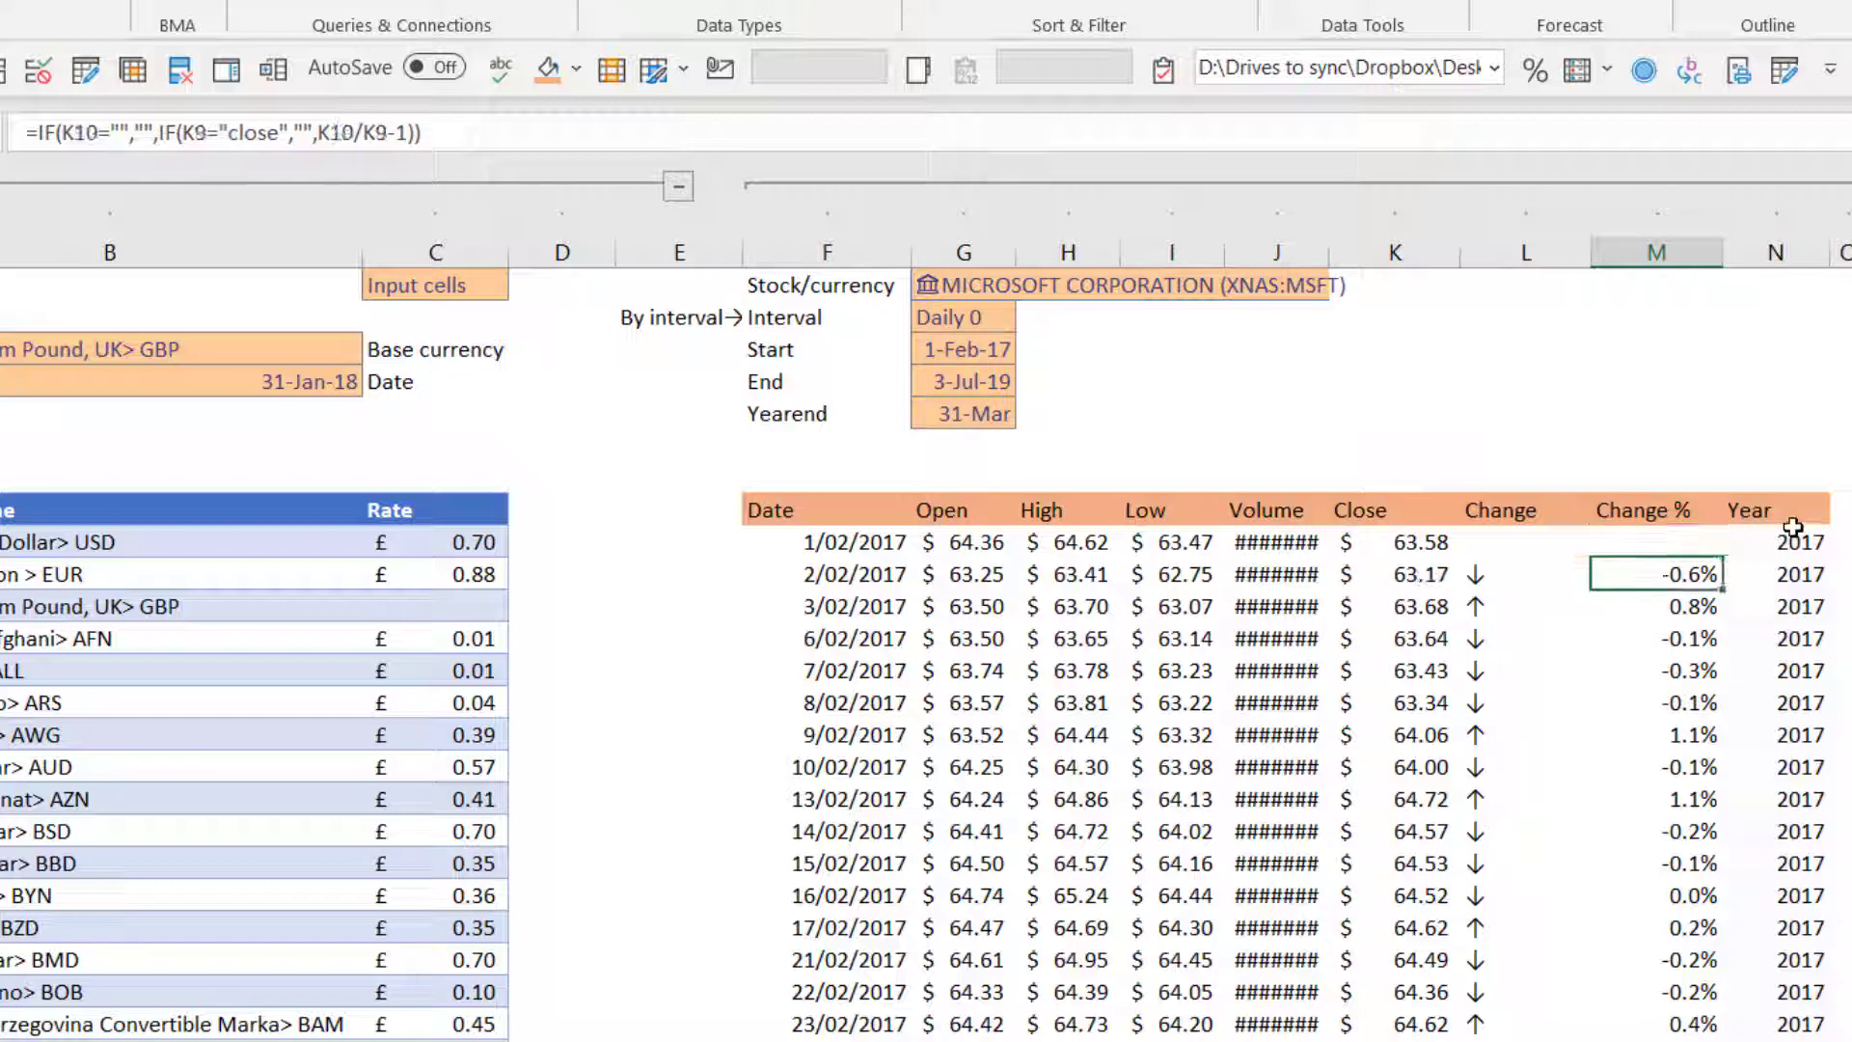
click(1792, 576)
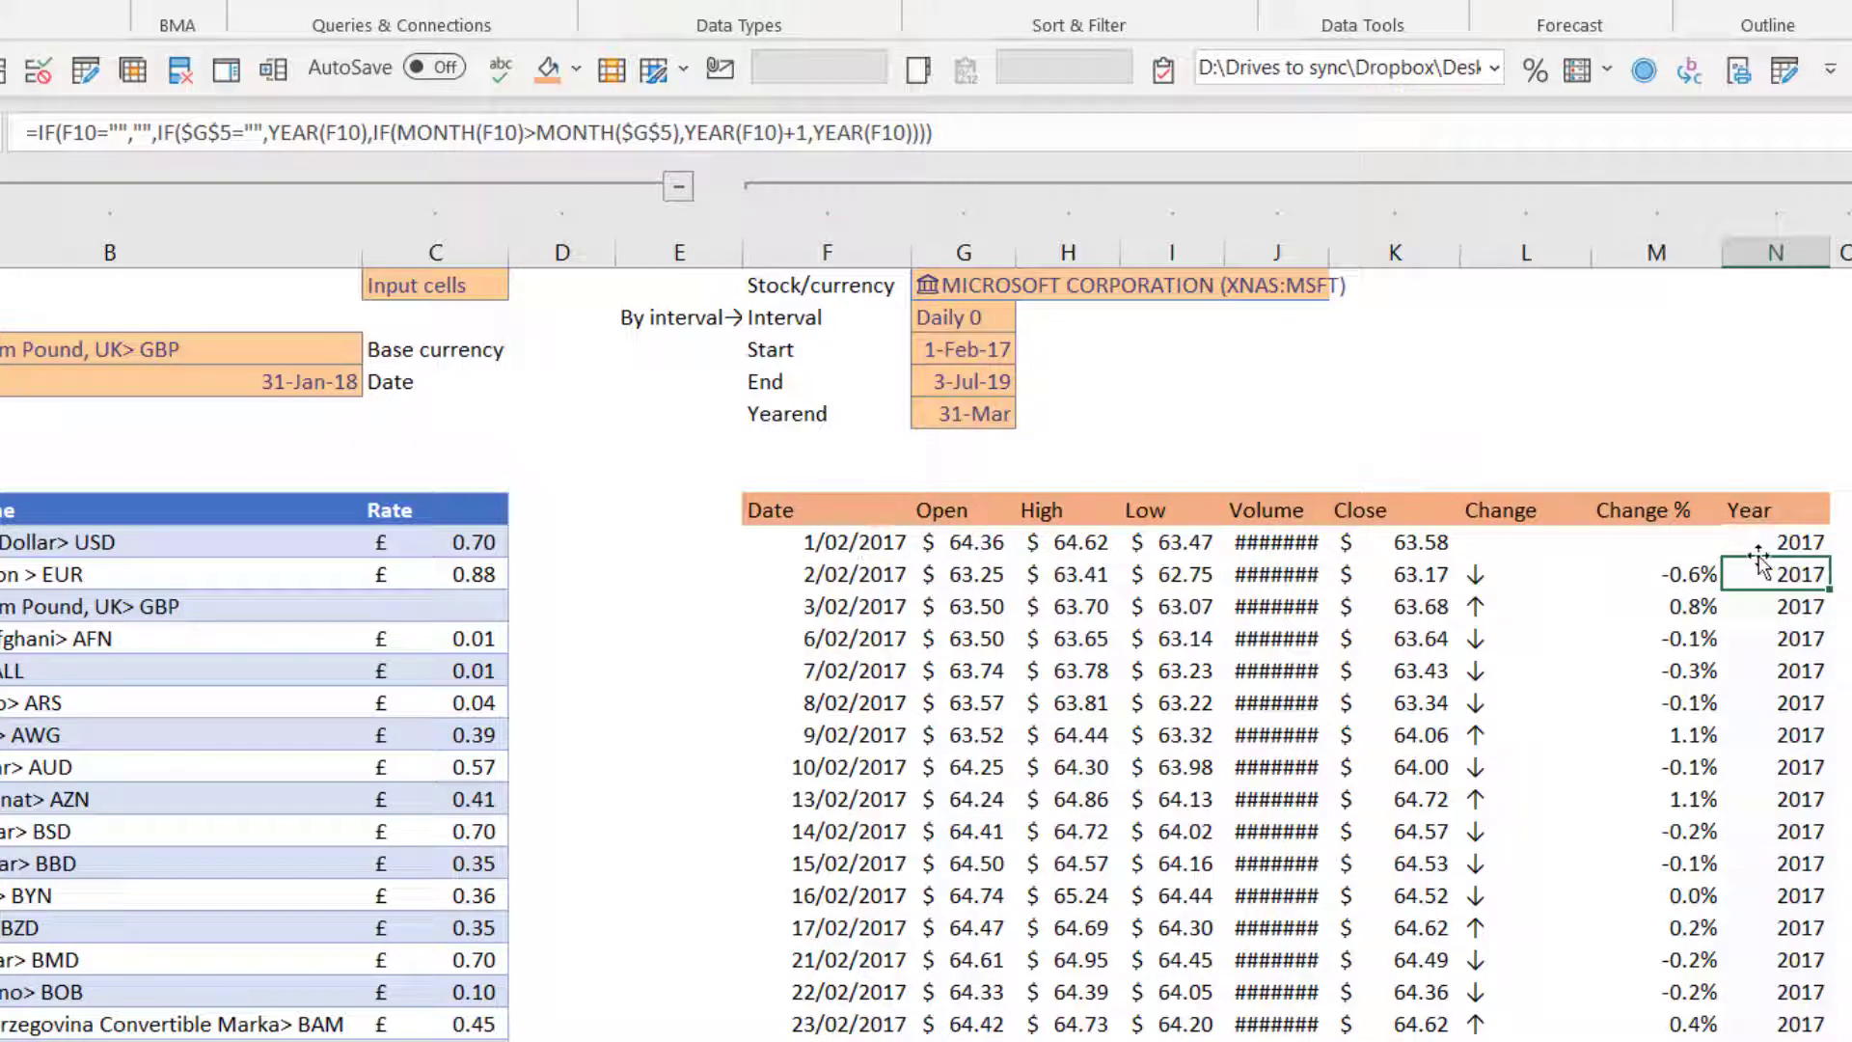
scroll(1773, 667, down, 12)
scroll(1773, 667, up, 12)
click(1840, 413)
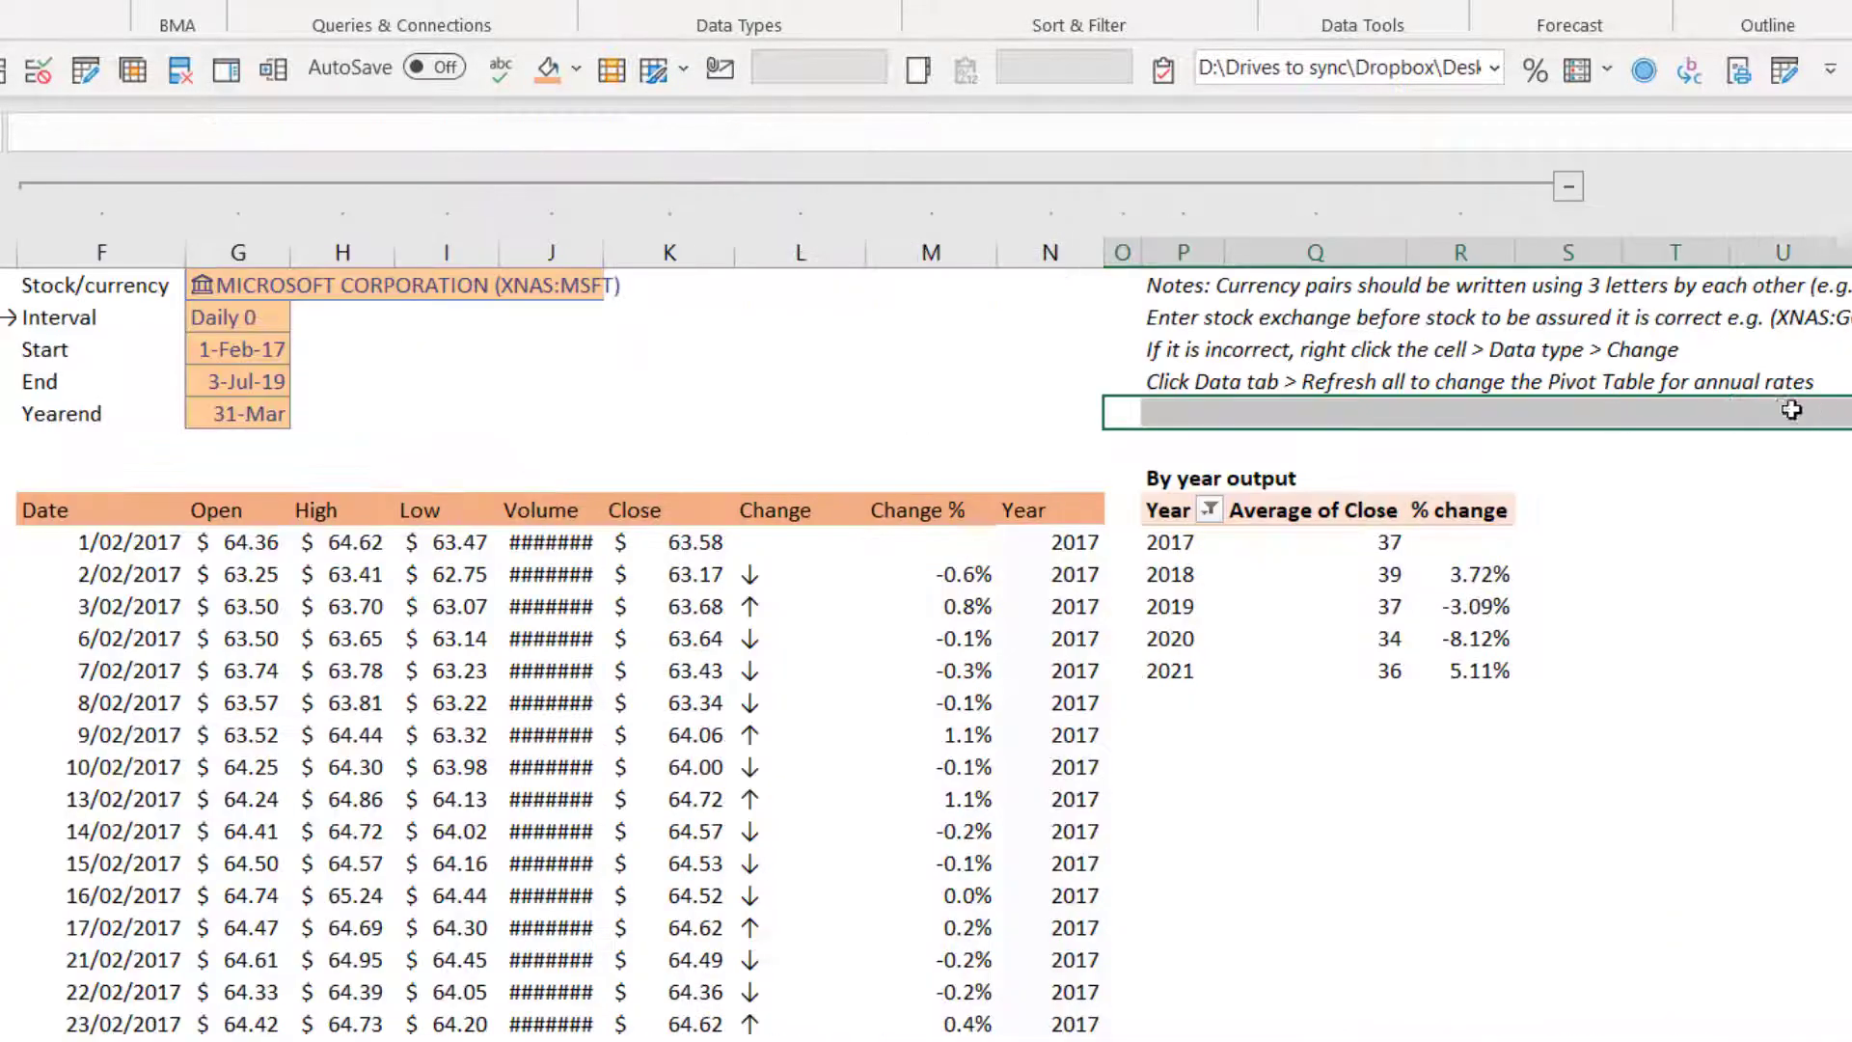
Step: Insert a pivot table from price table F8:N5000 on the existing worksheet at P17
click(1273, 546)
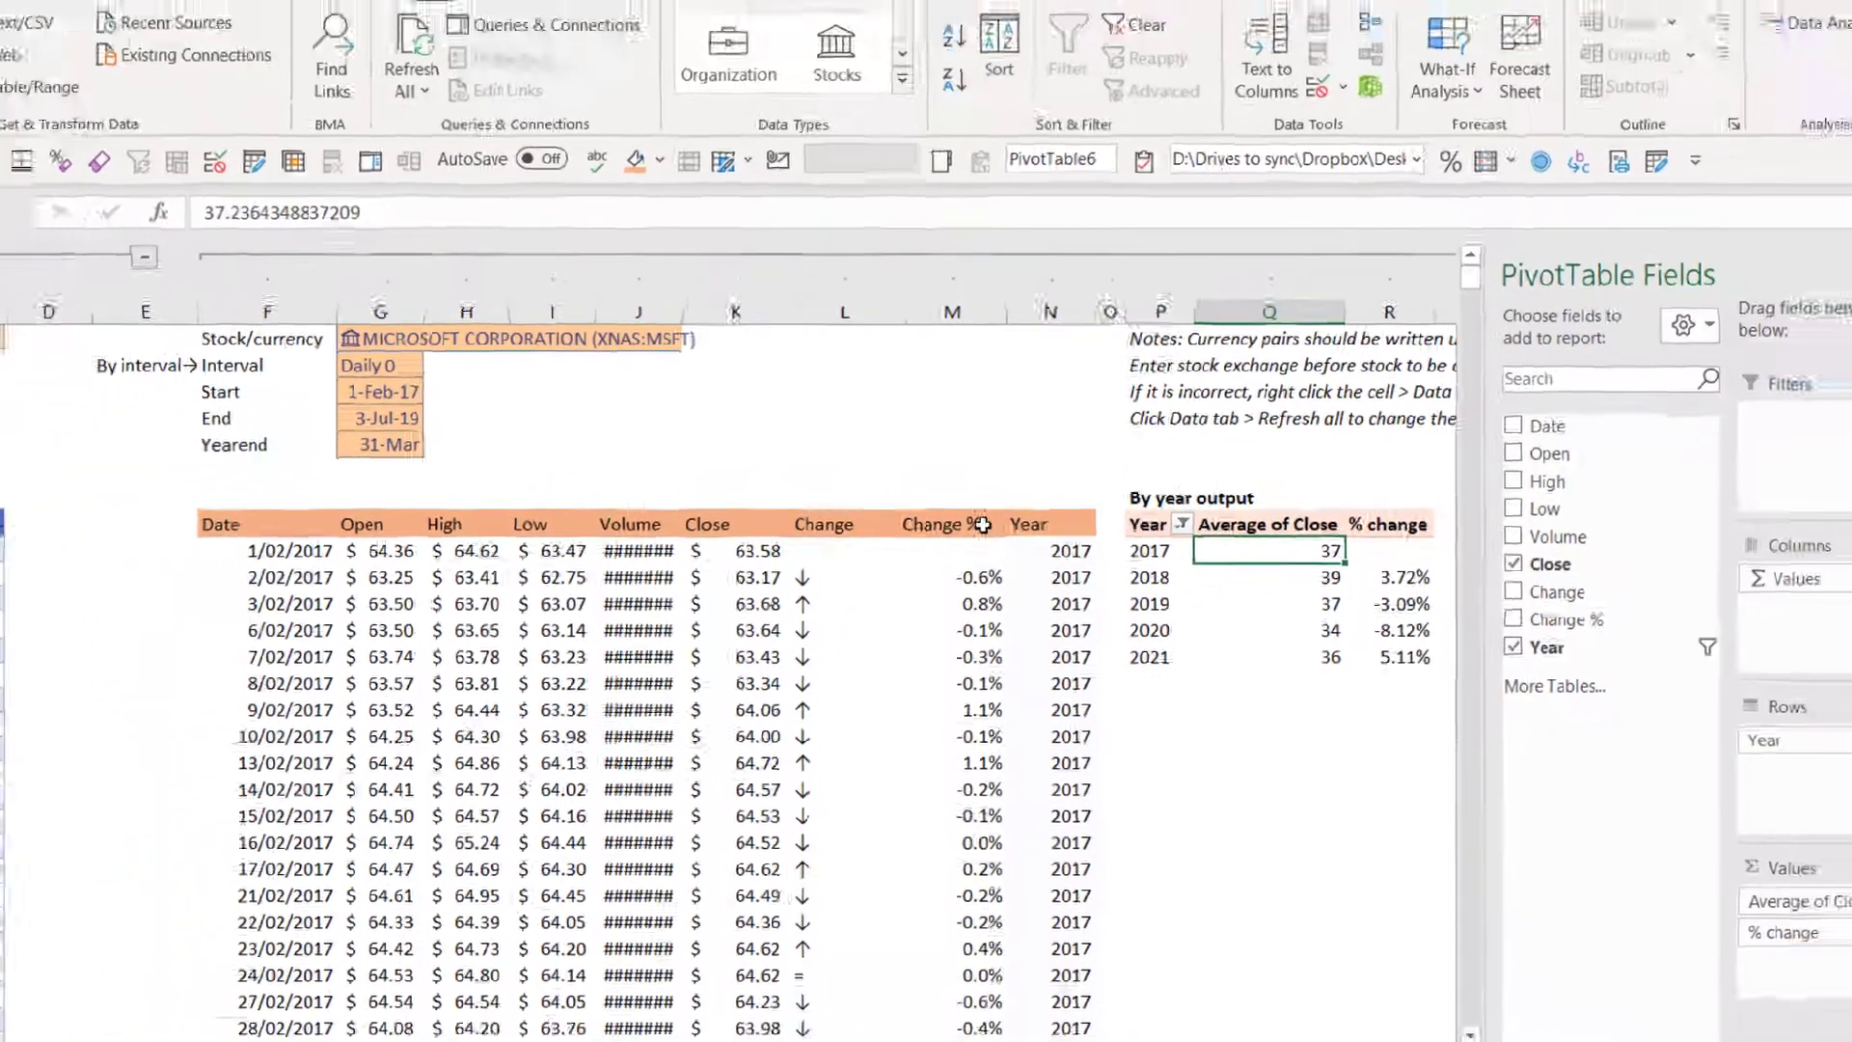
click(969, 509)
key(ctrl+a)
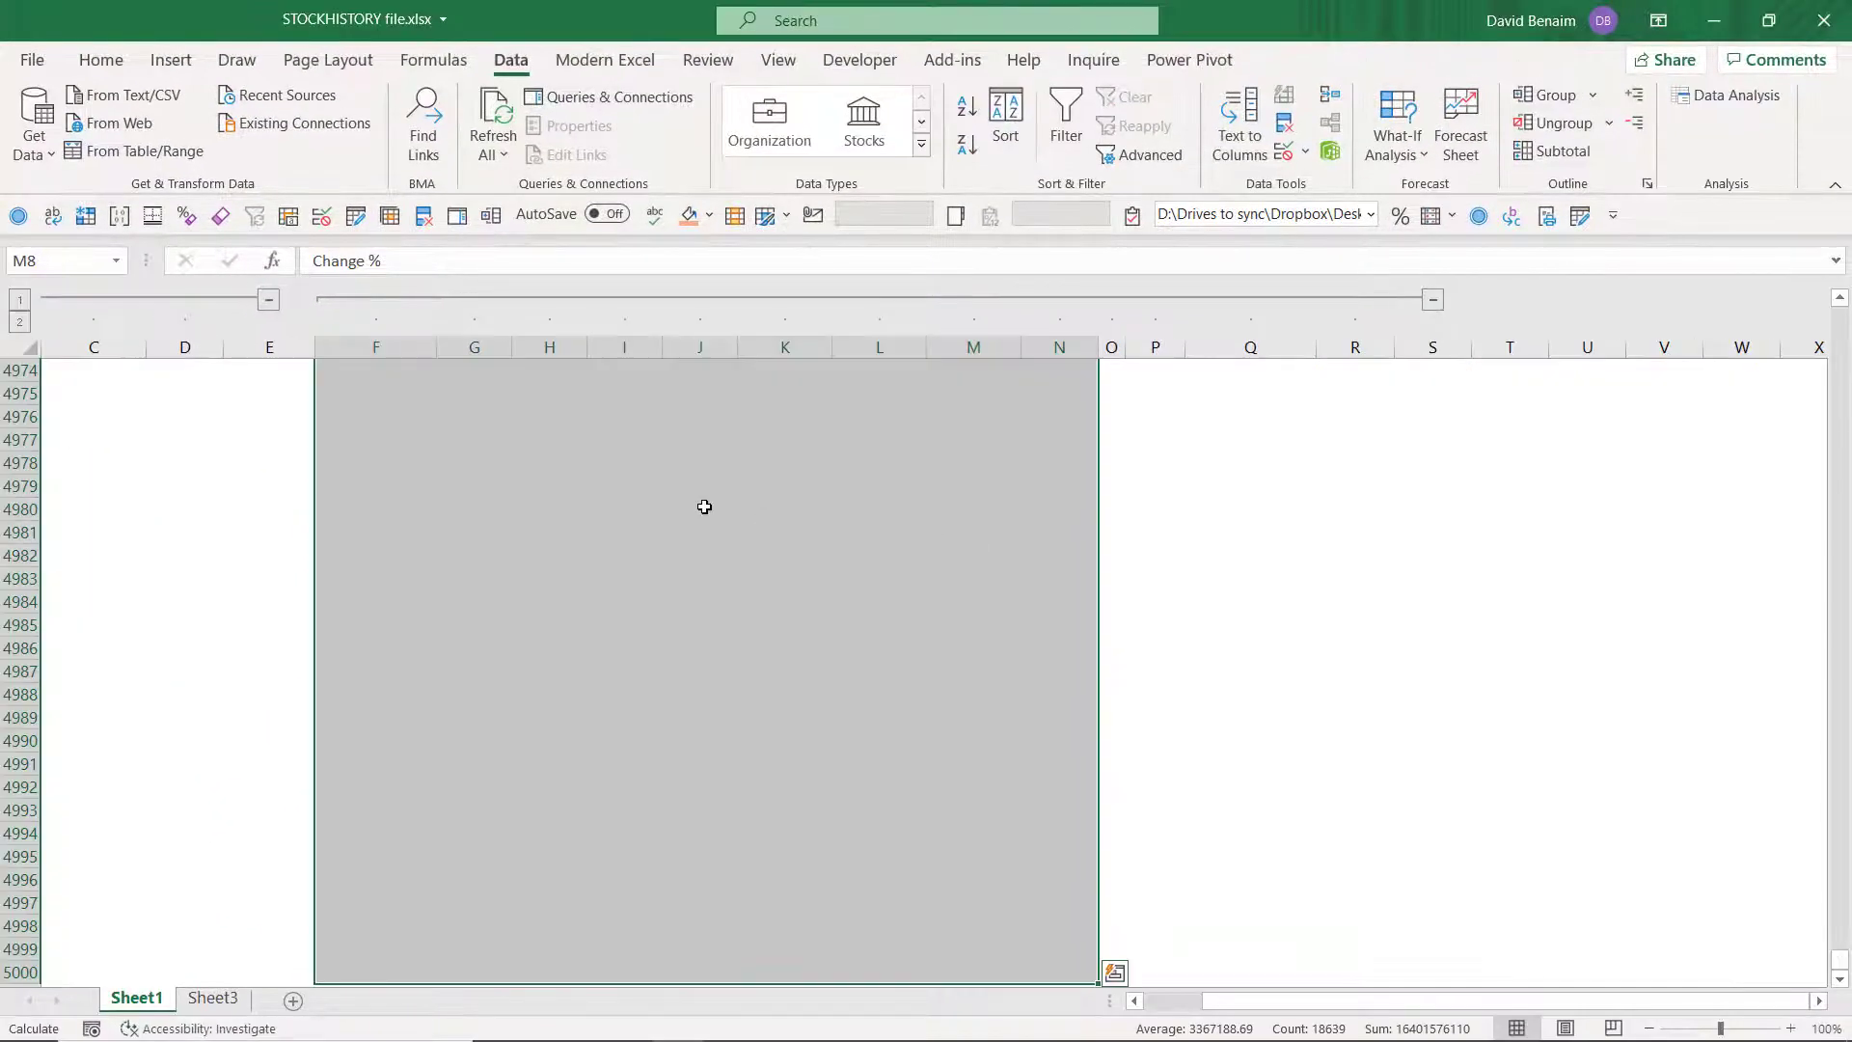
click(170, 59)
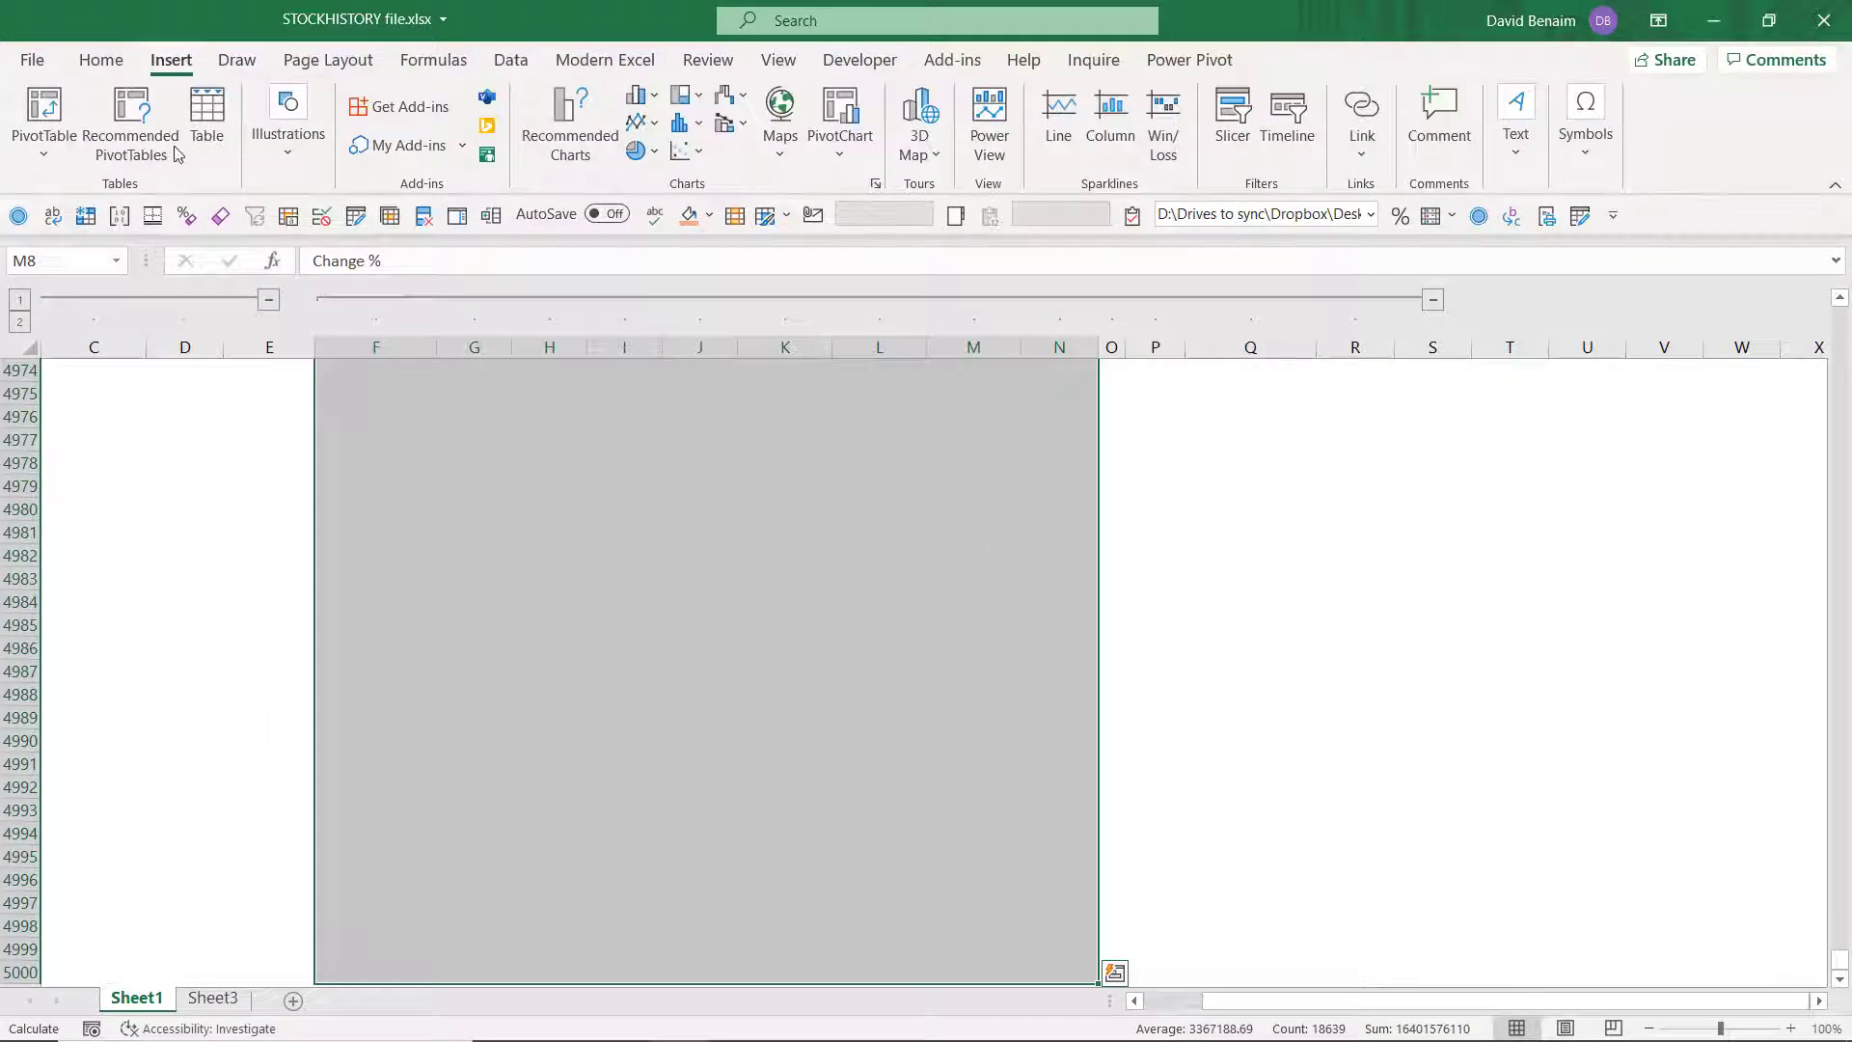
click(45, 107)
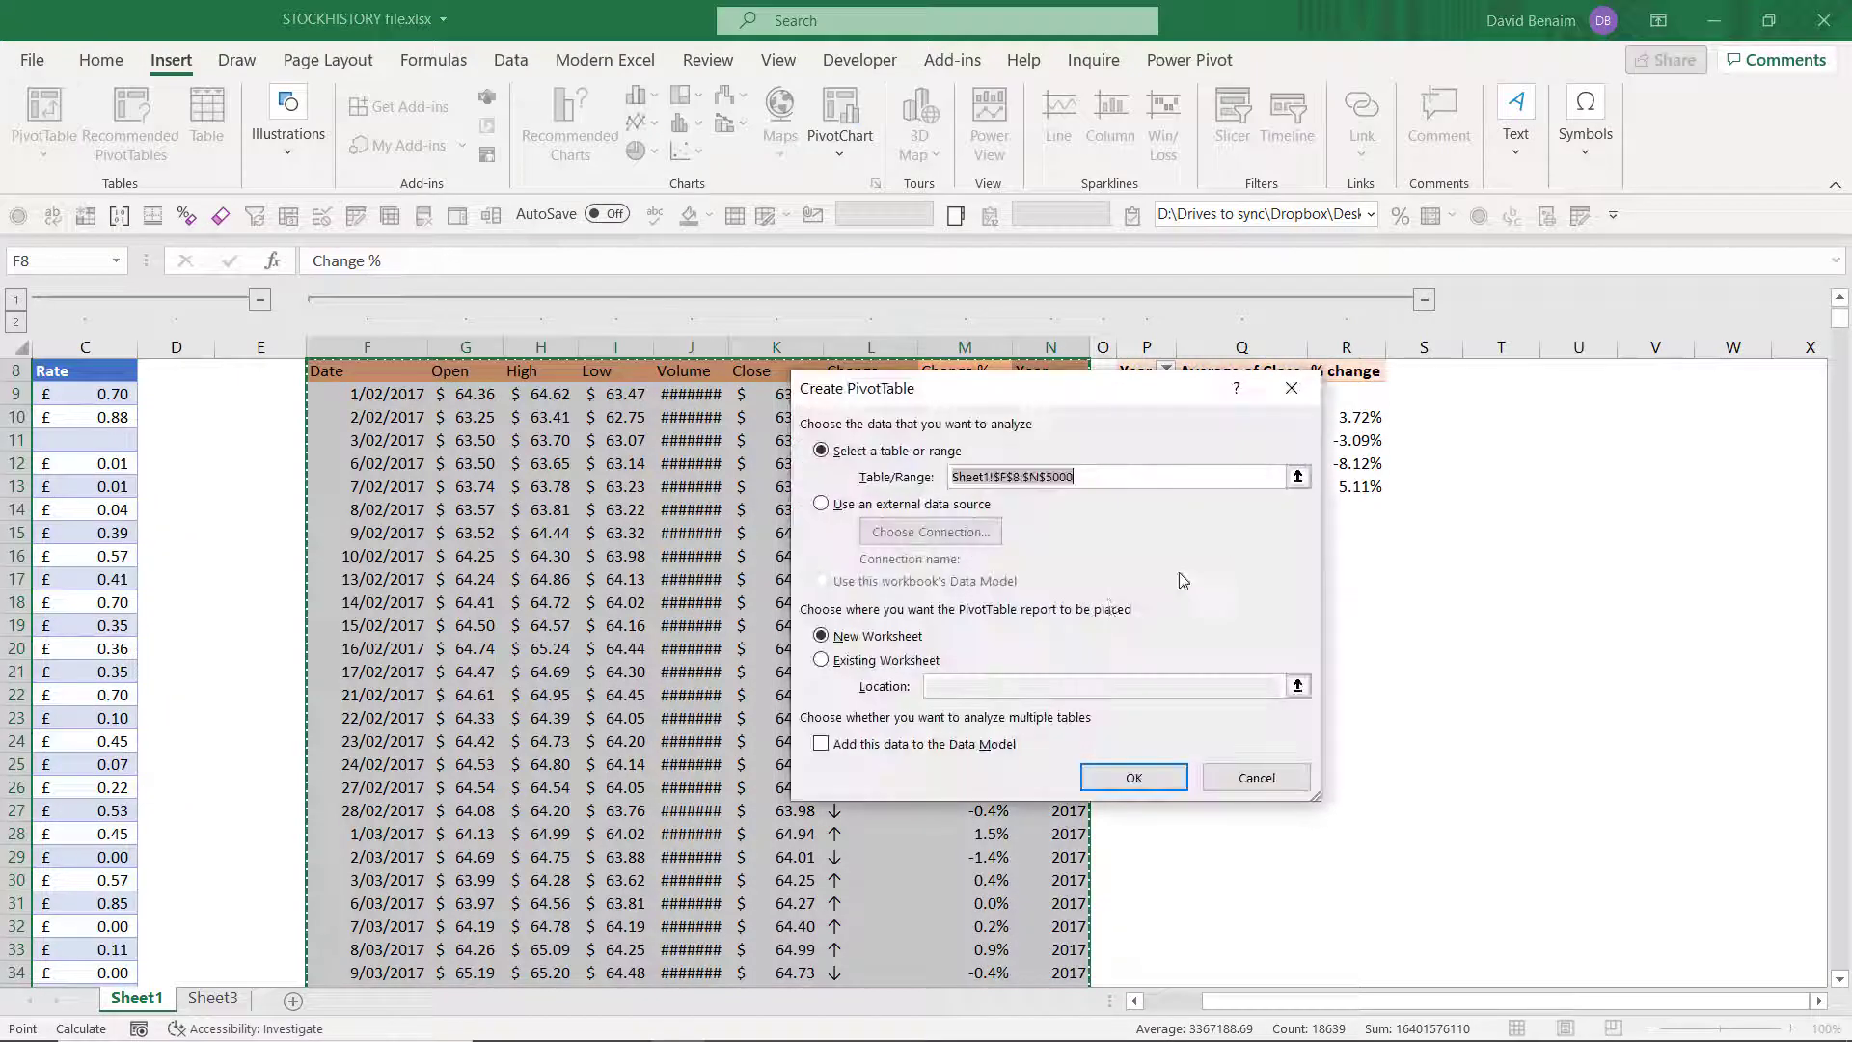
click(879, 660)
click(1297, 686)
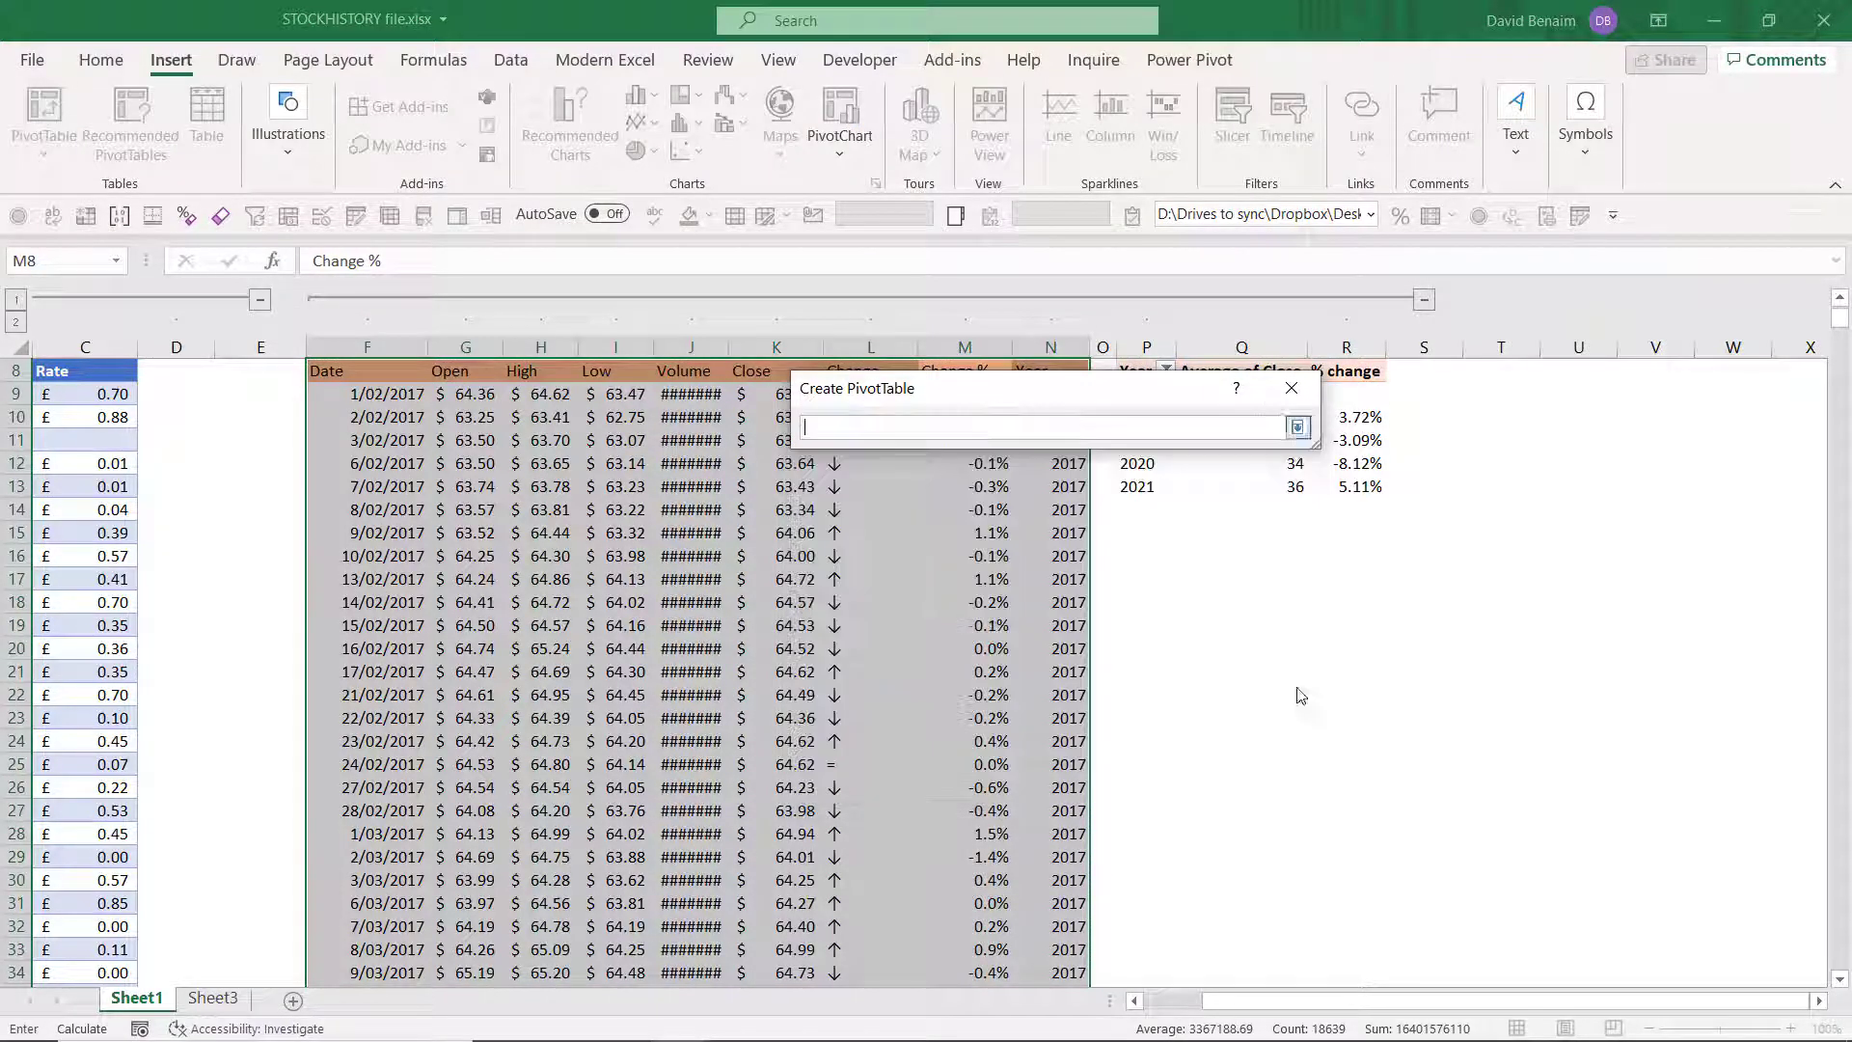
click(1157, 579)
key(Return)
key(Return)
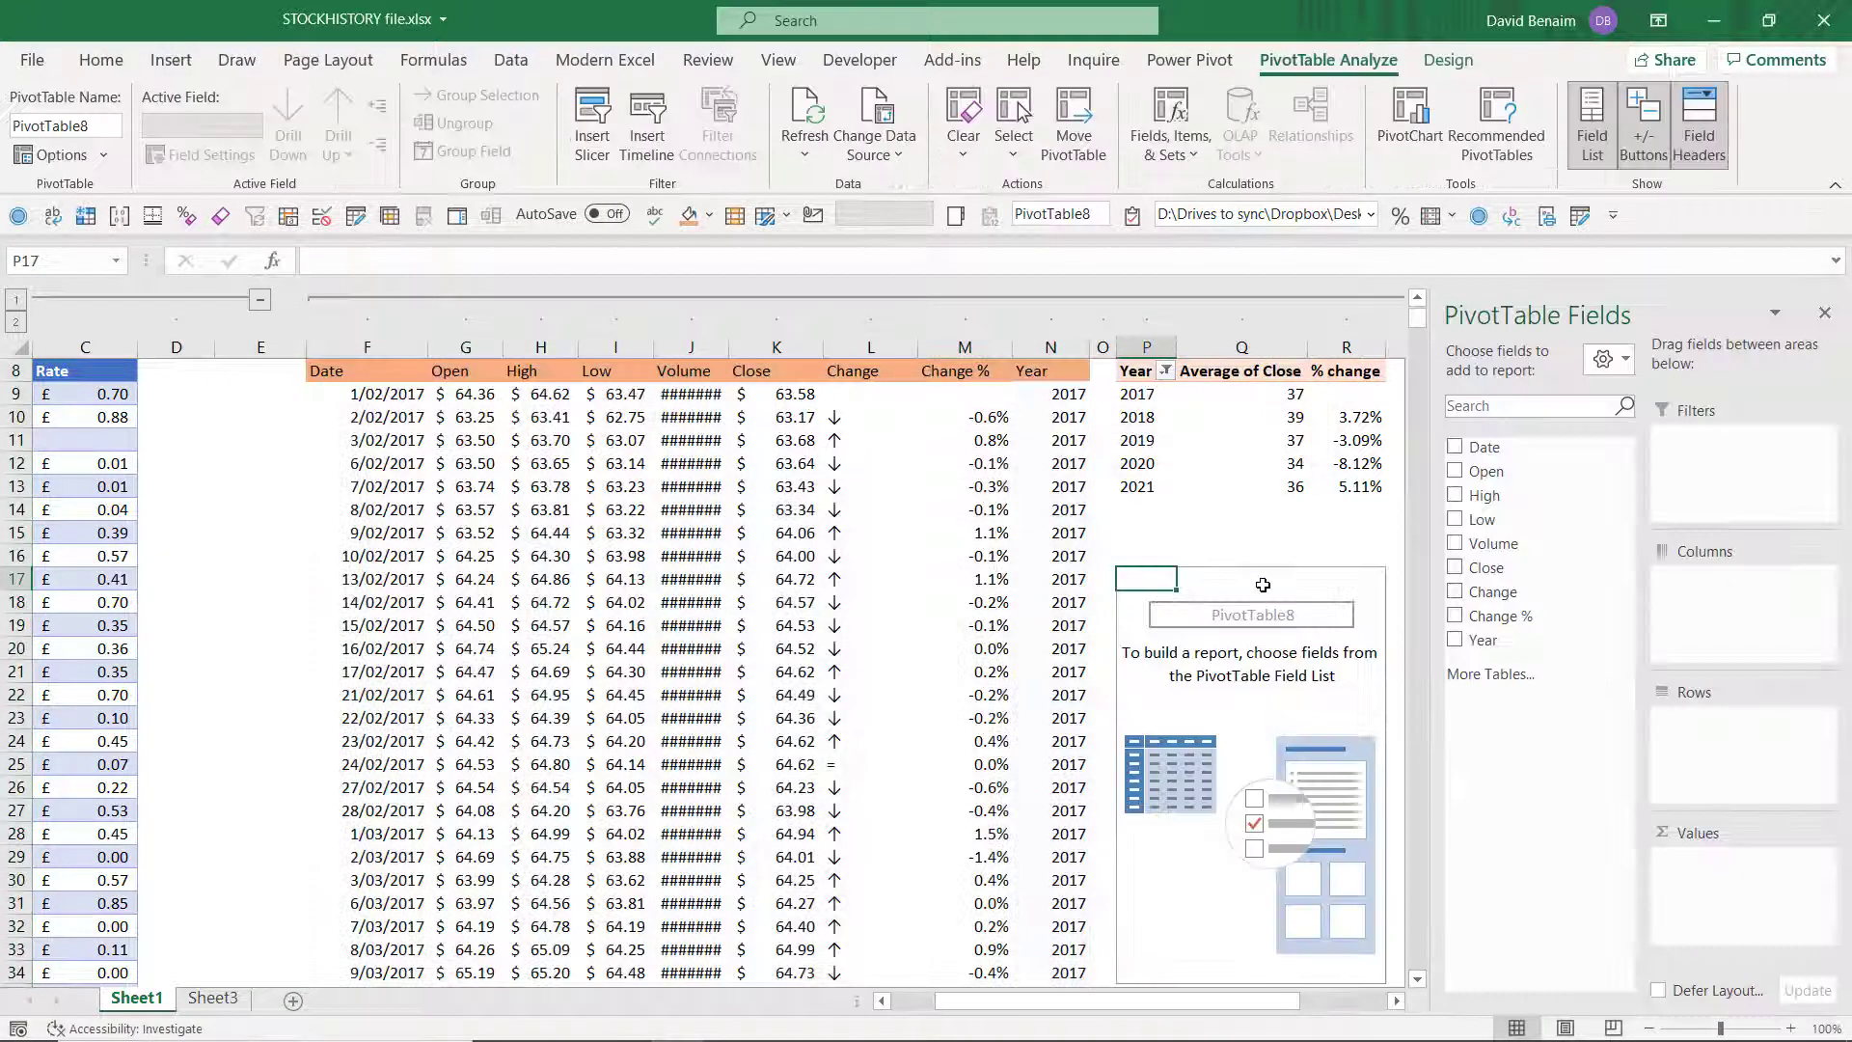
Step: Add Year as pivot rows and filter out the (blank) year
click(1455, 641)
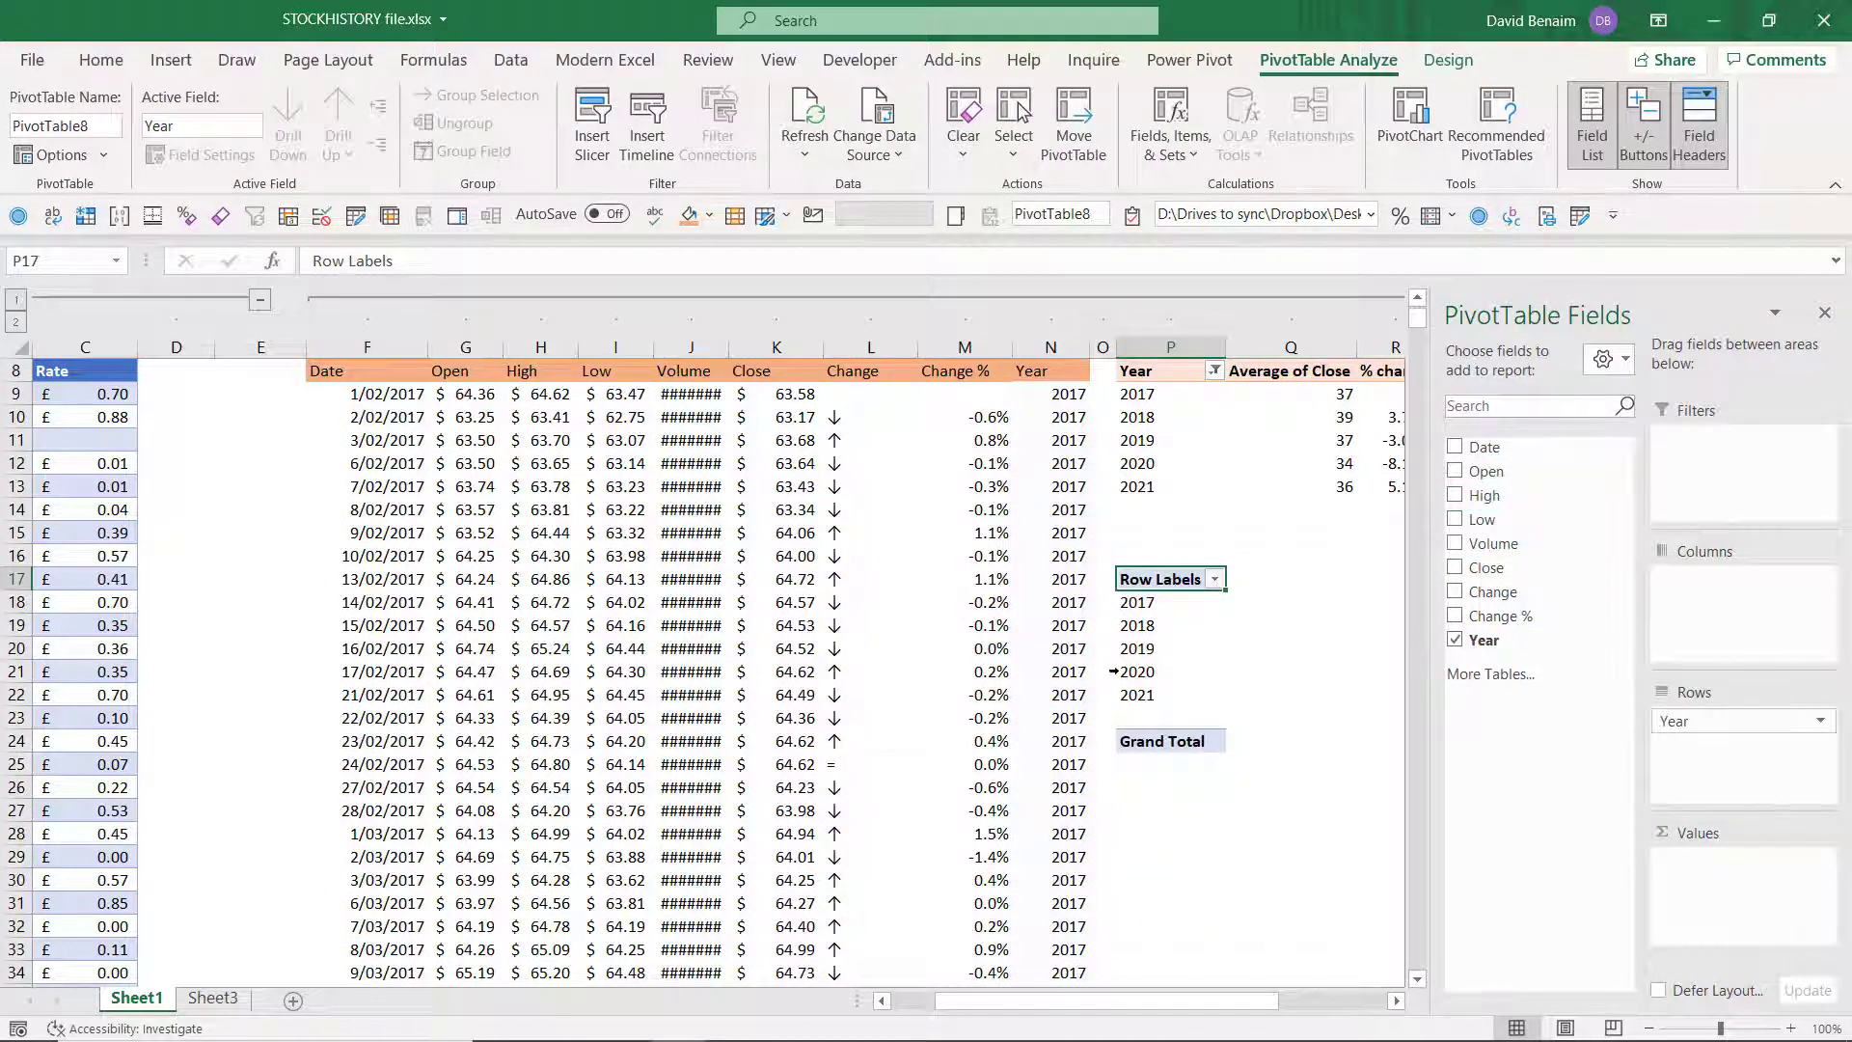
click(1216, 580)
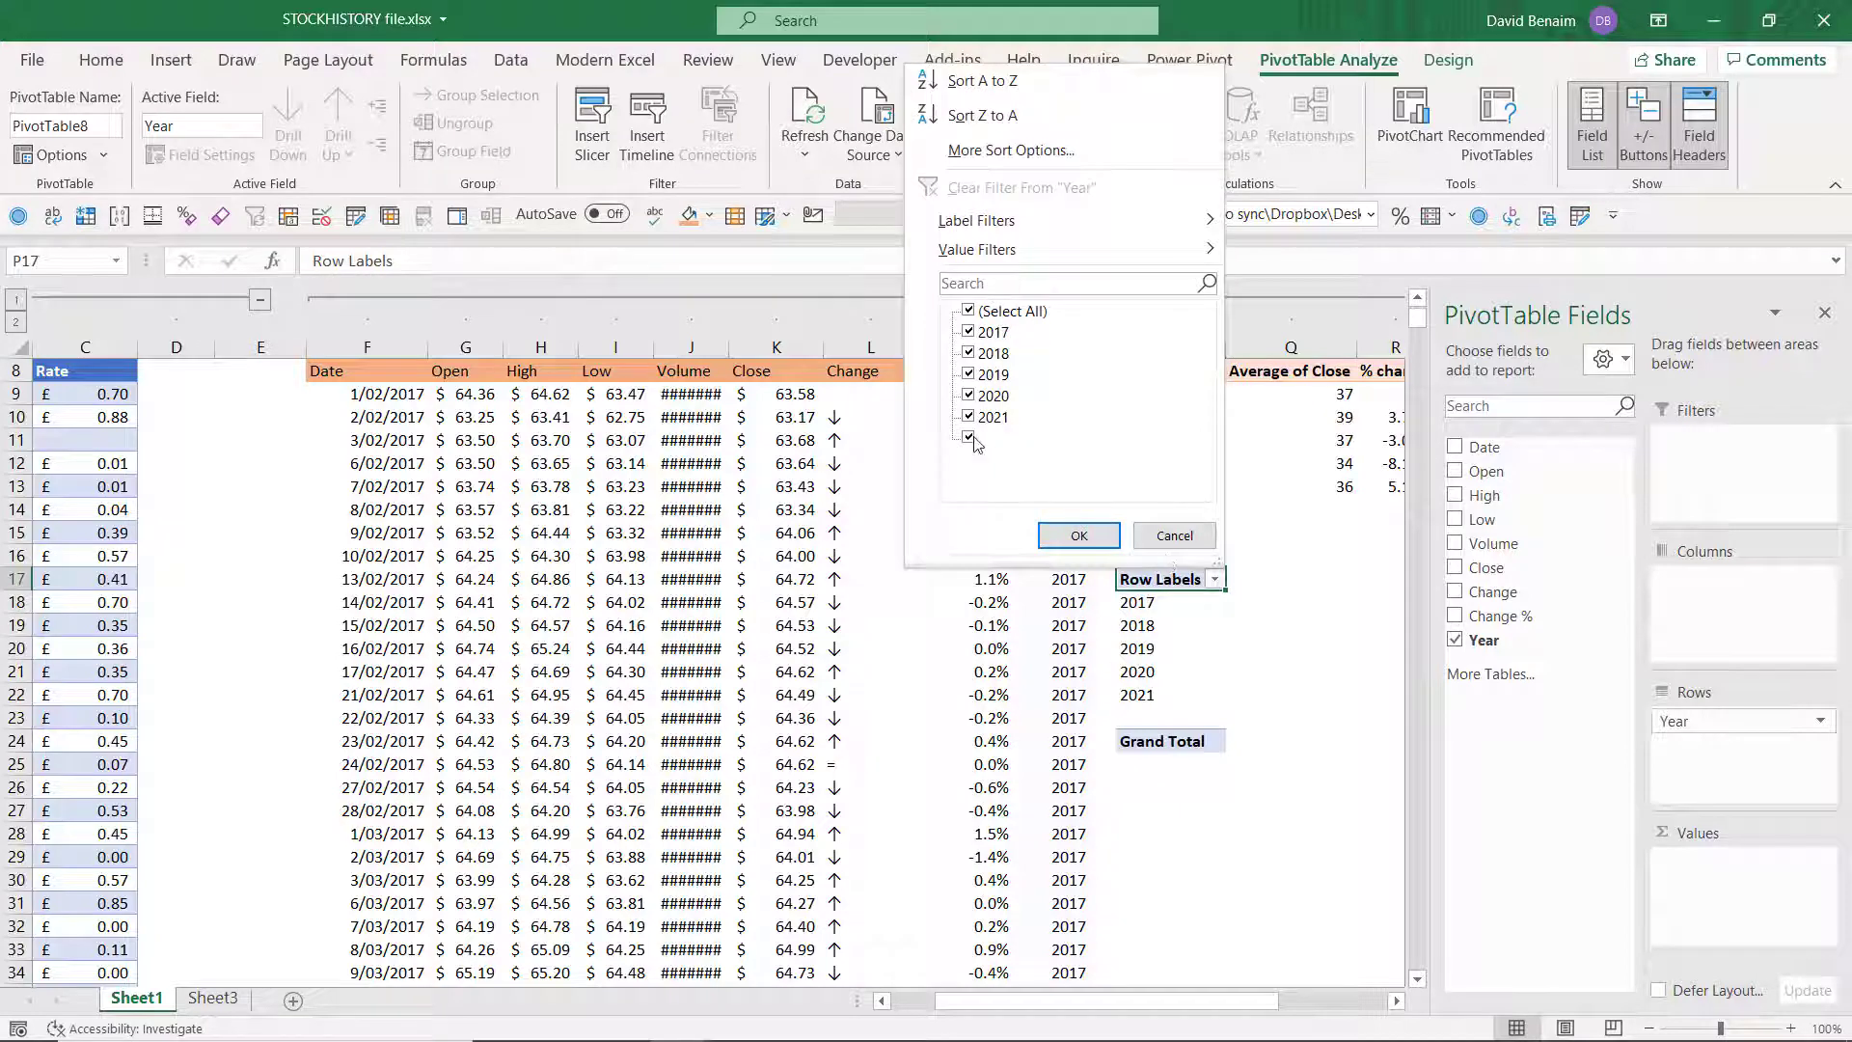
click(969, 439)
click(1079, 535)
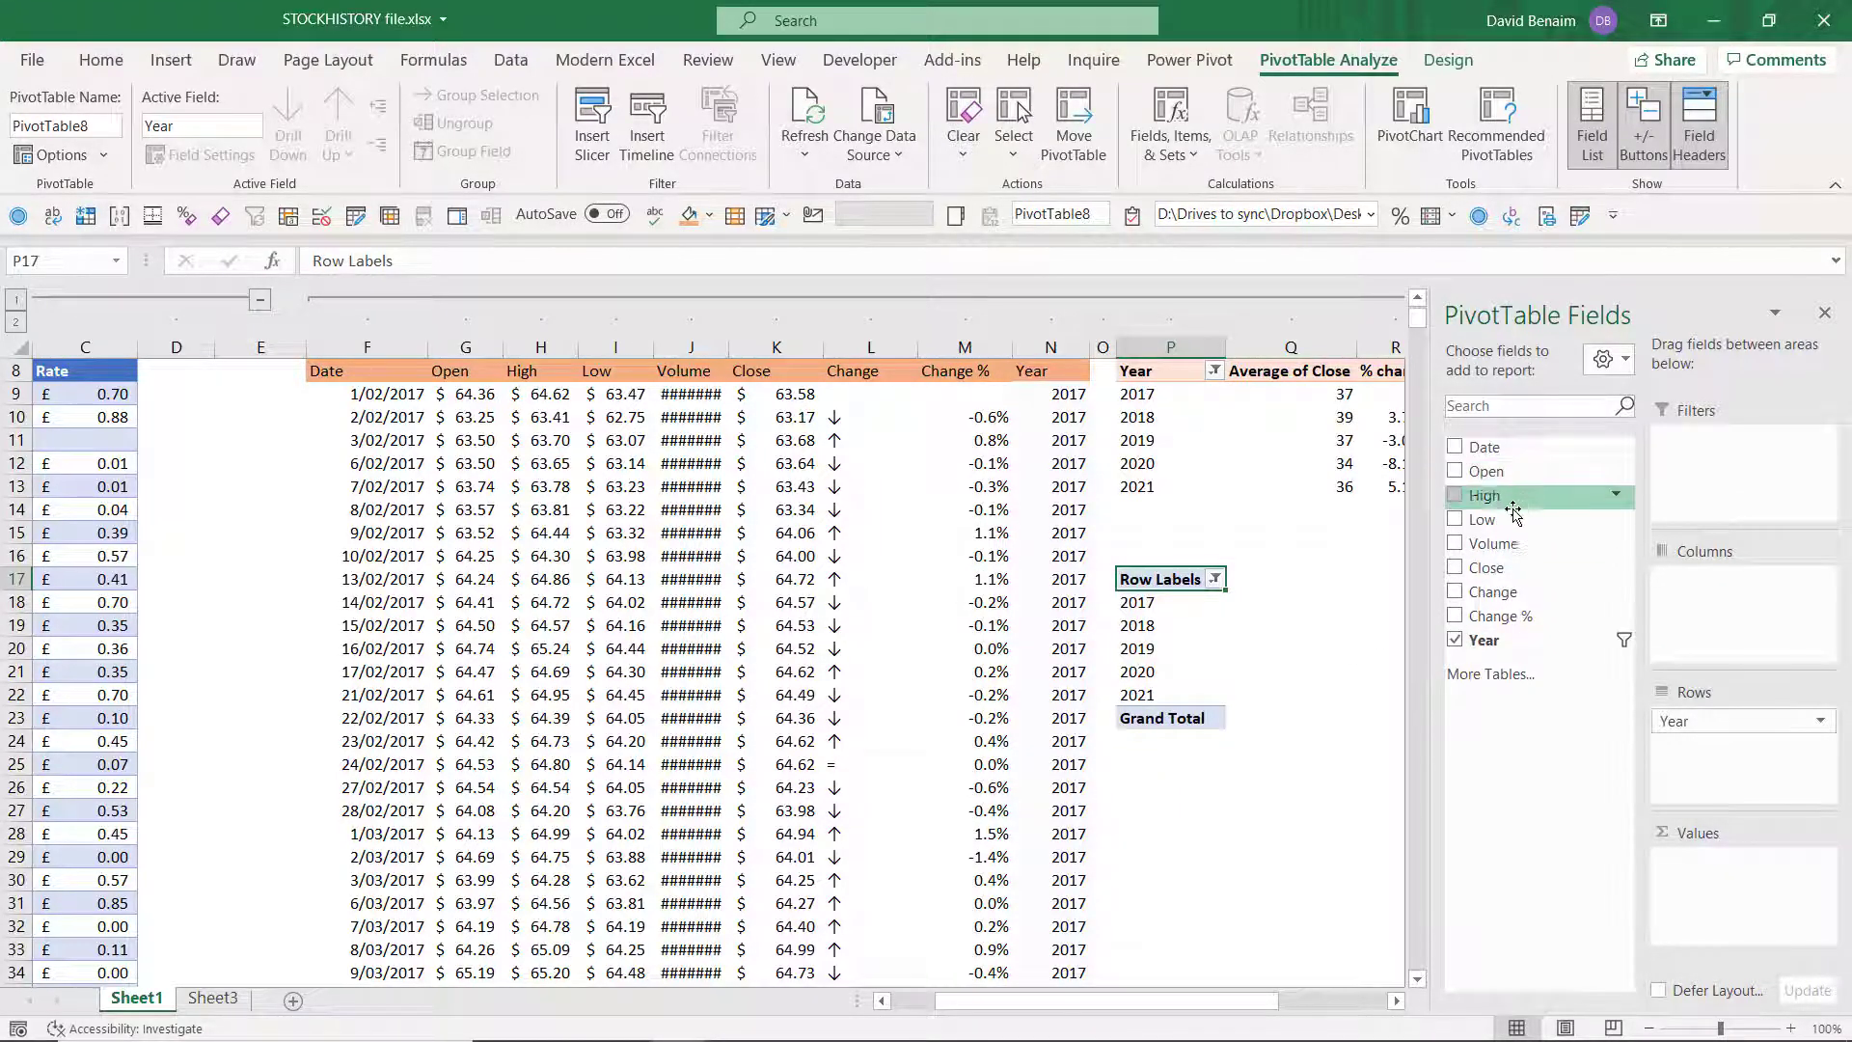
Step: Add Close to the pivot values twice as two Sum of Close columns
drag(1534, 603, 1726, 917)
drag(1486, 568, 1663, 816)
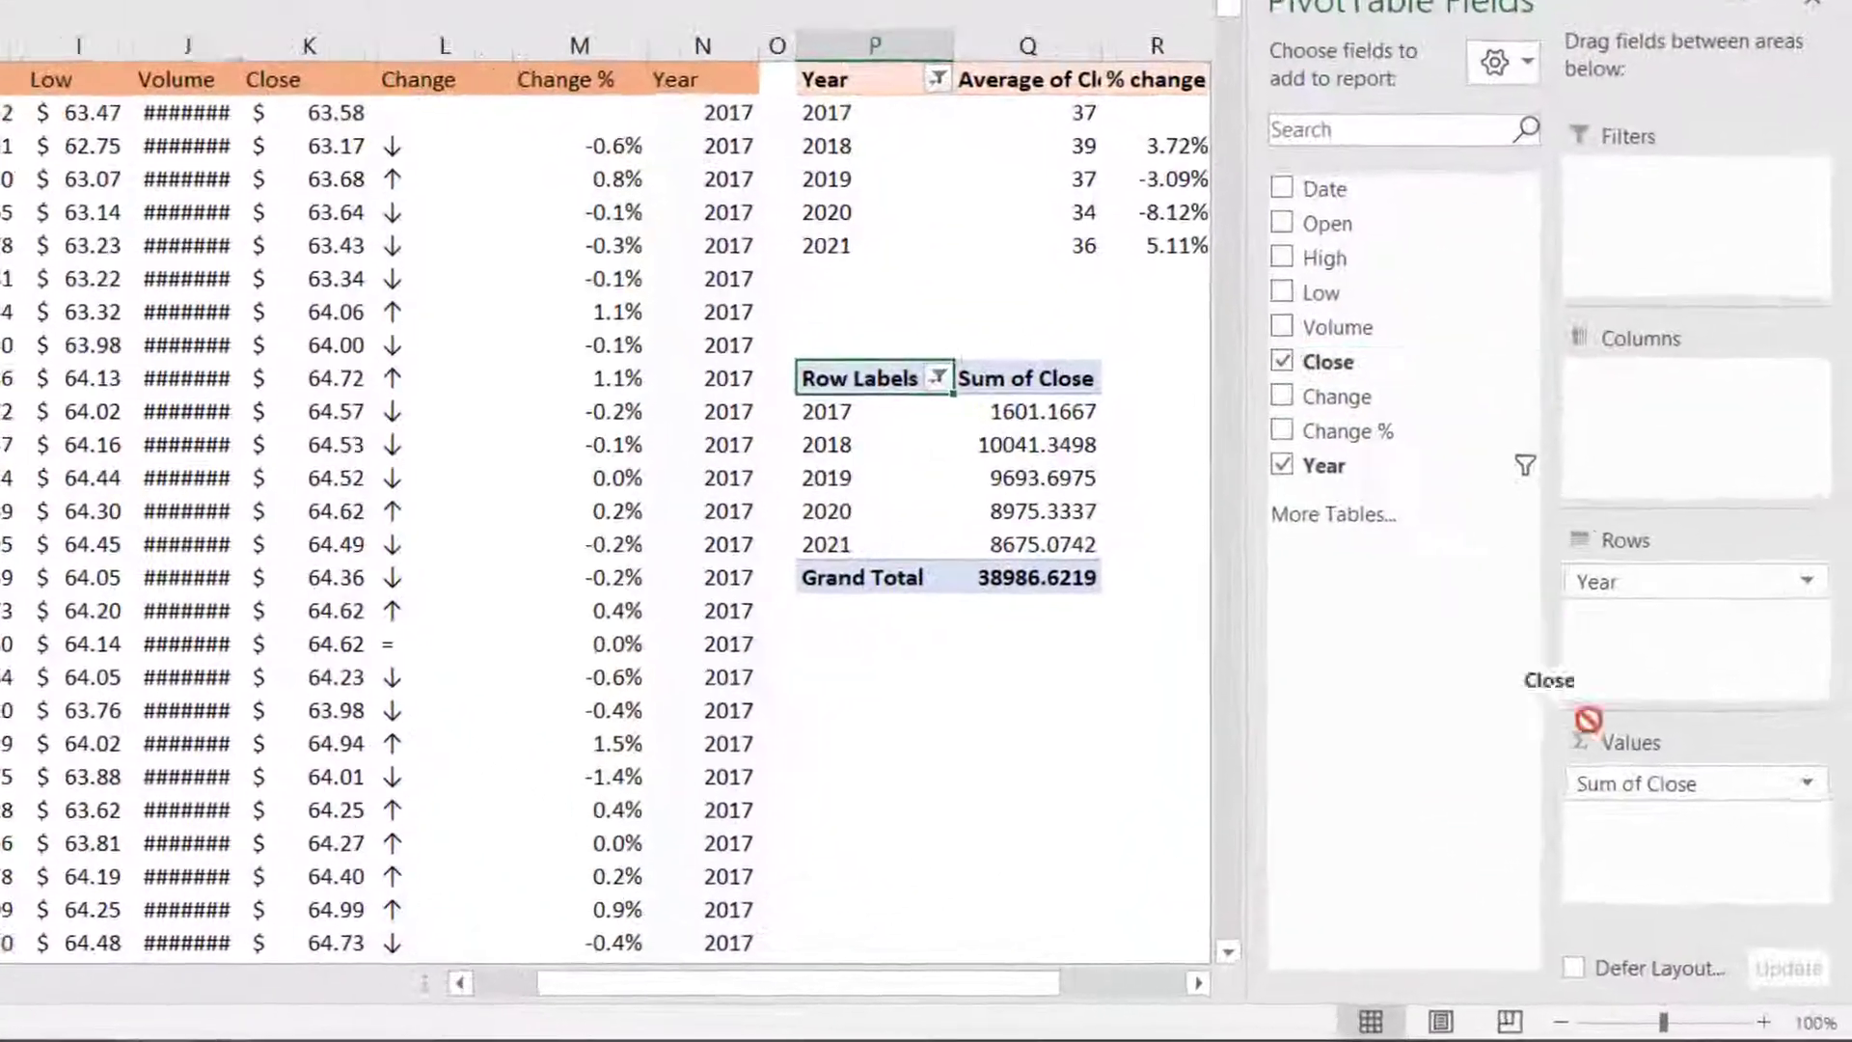
drag(1589, 719, 1669, 868)
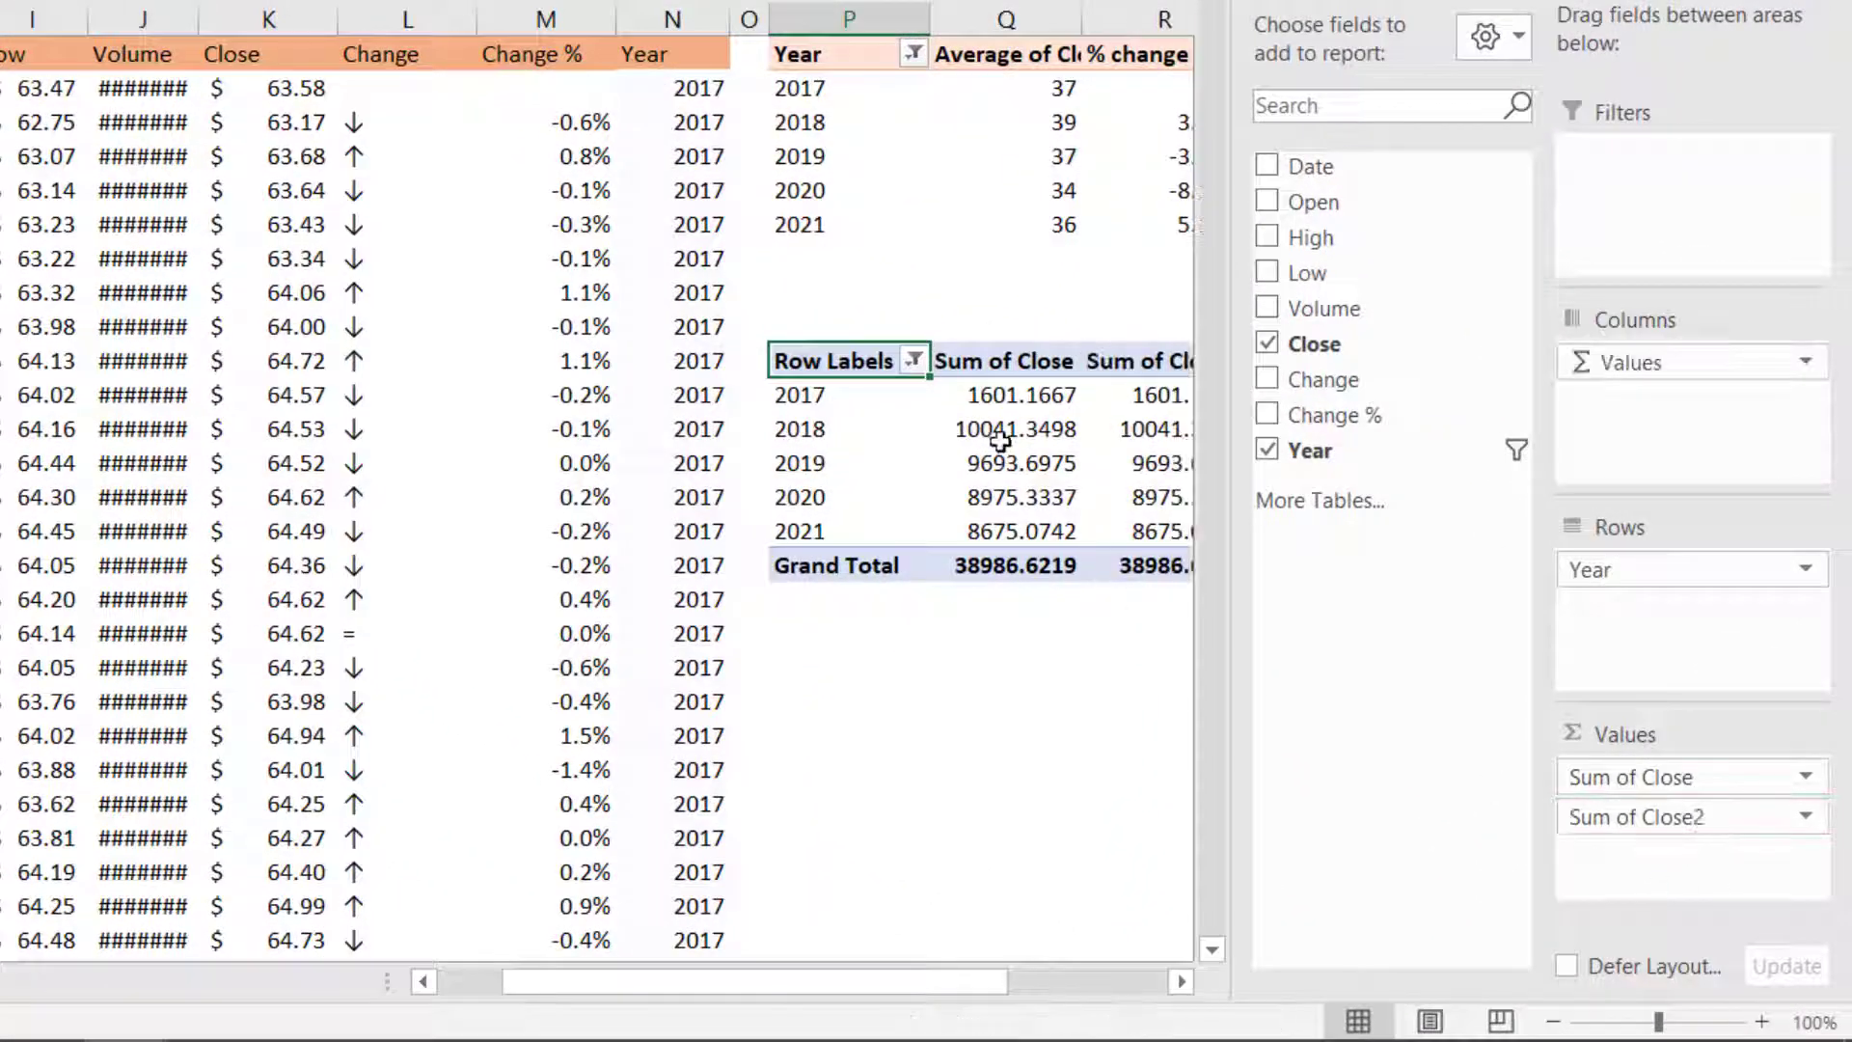
Step: Summarize both Close value columns as Average instead of Sum
right_click(1020, 395)
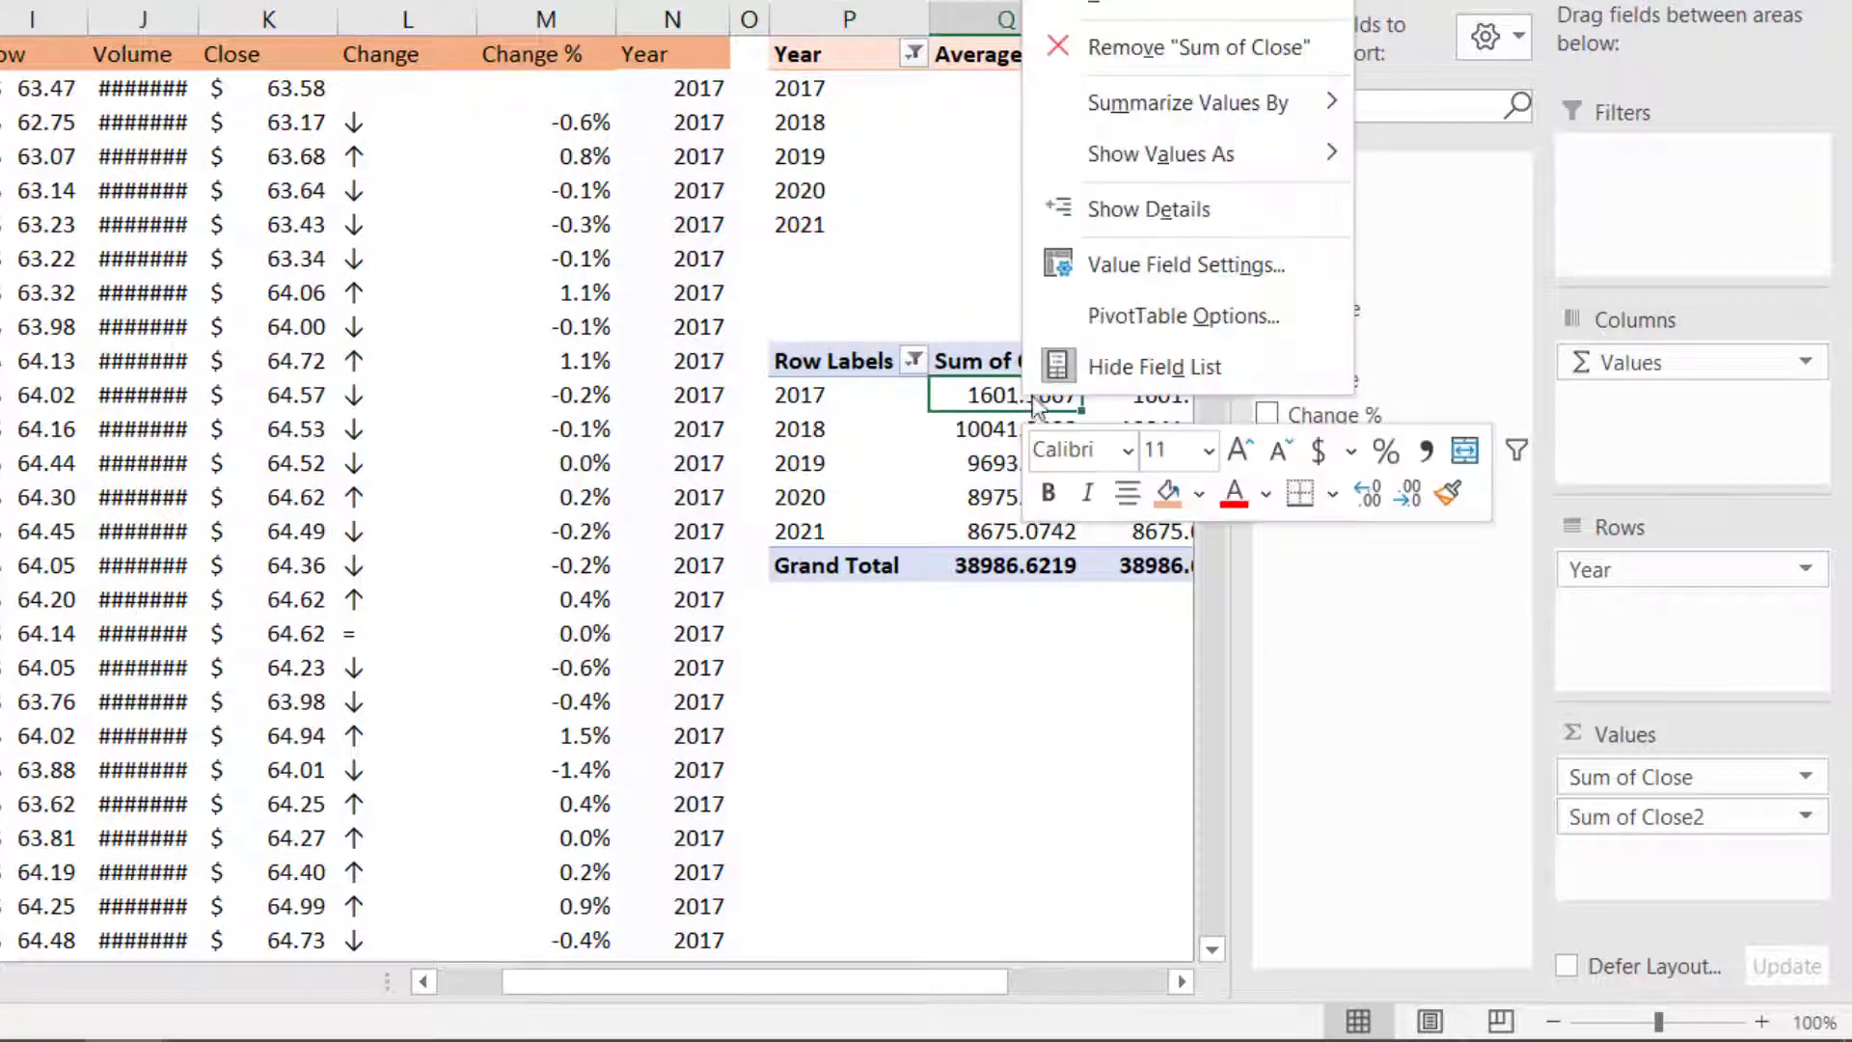
mouse_move(1119, 106)
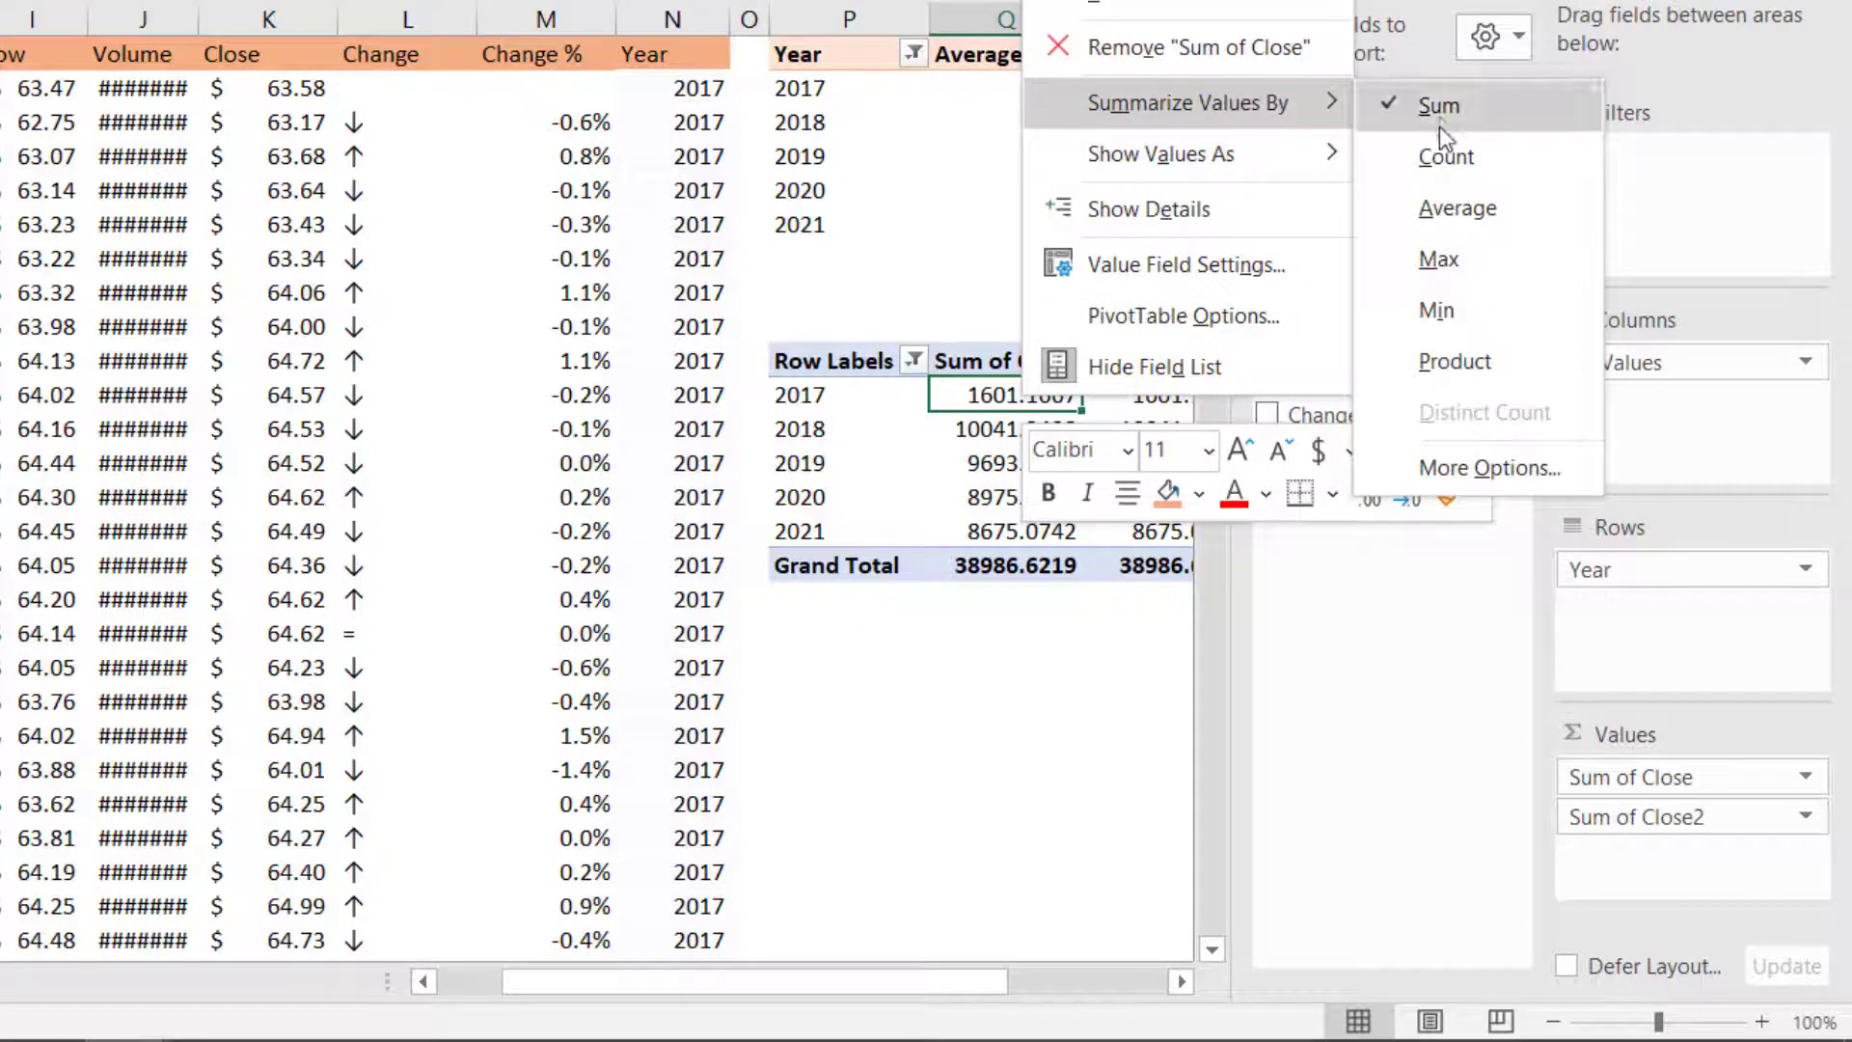
click(1445, 206)
right_click(1157, 396)
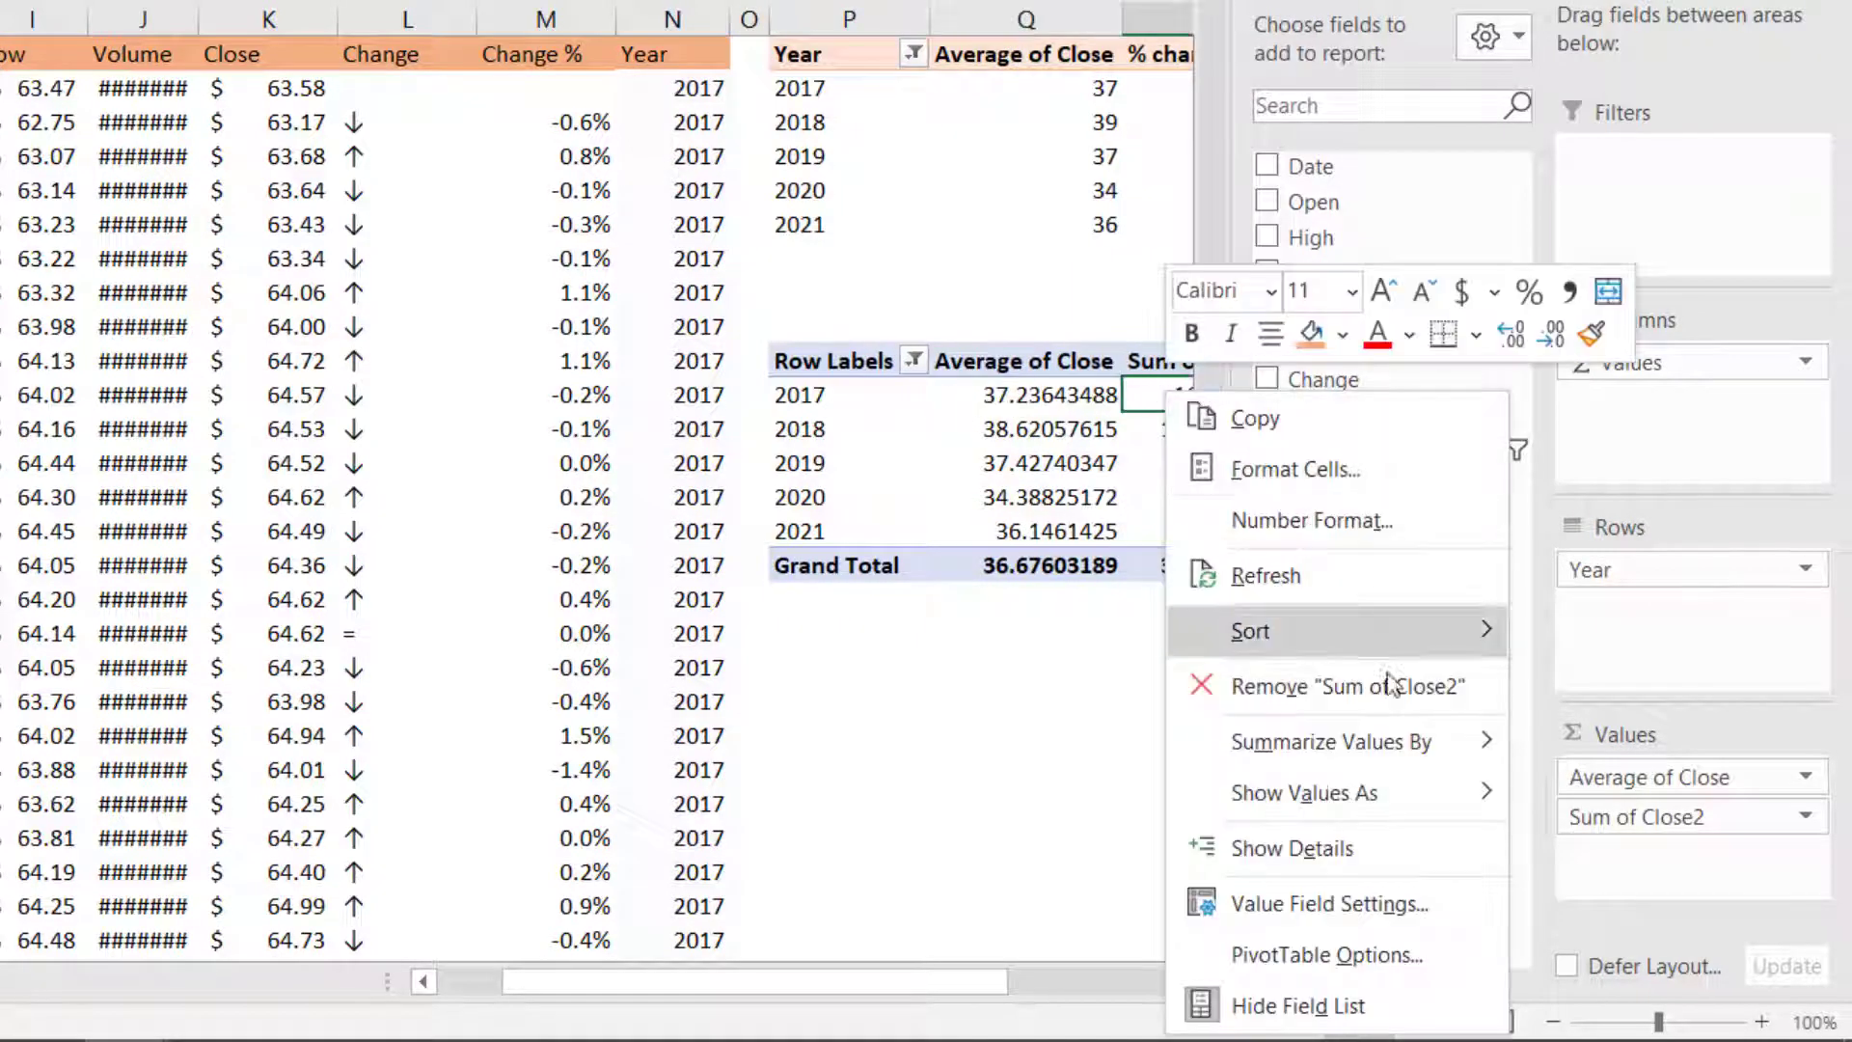
mouse_move(1421, 748)
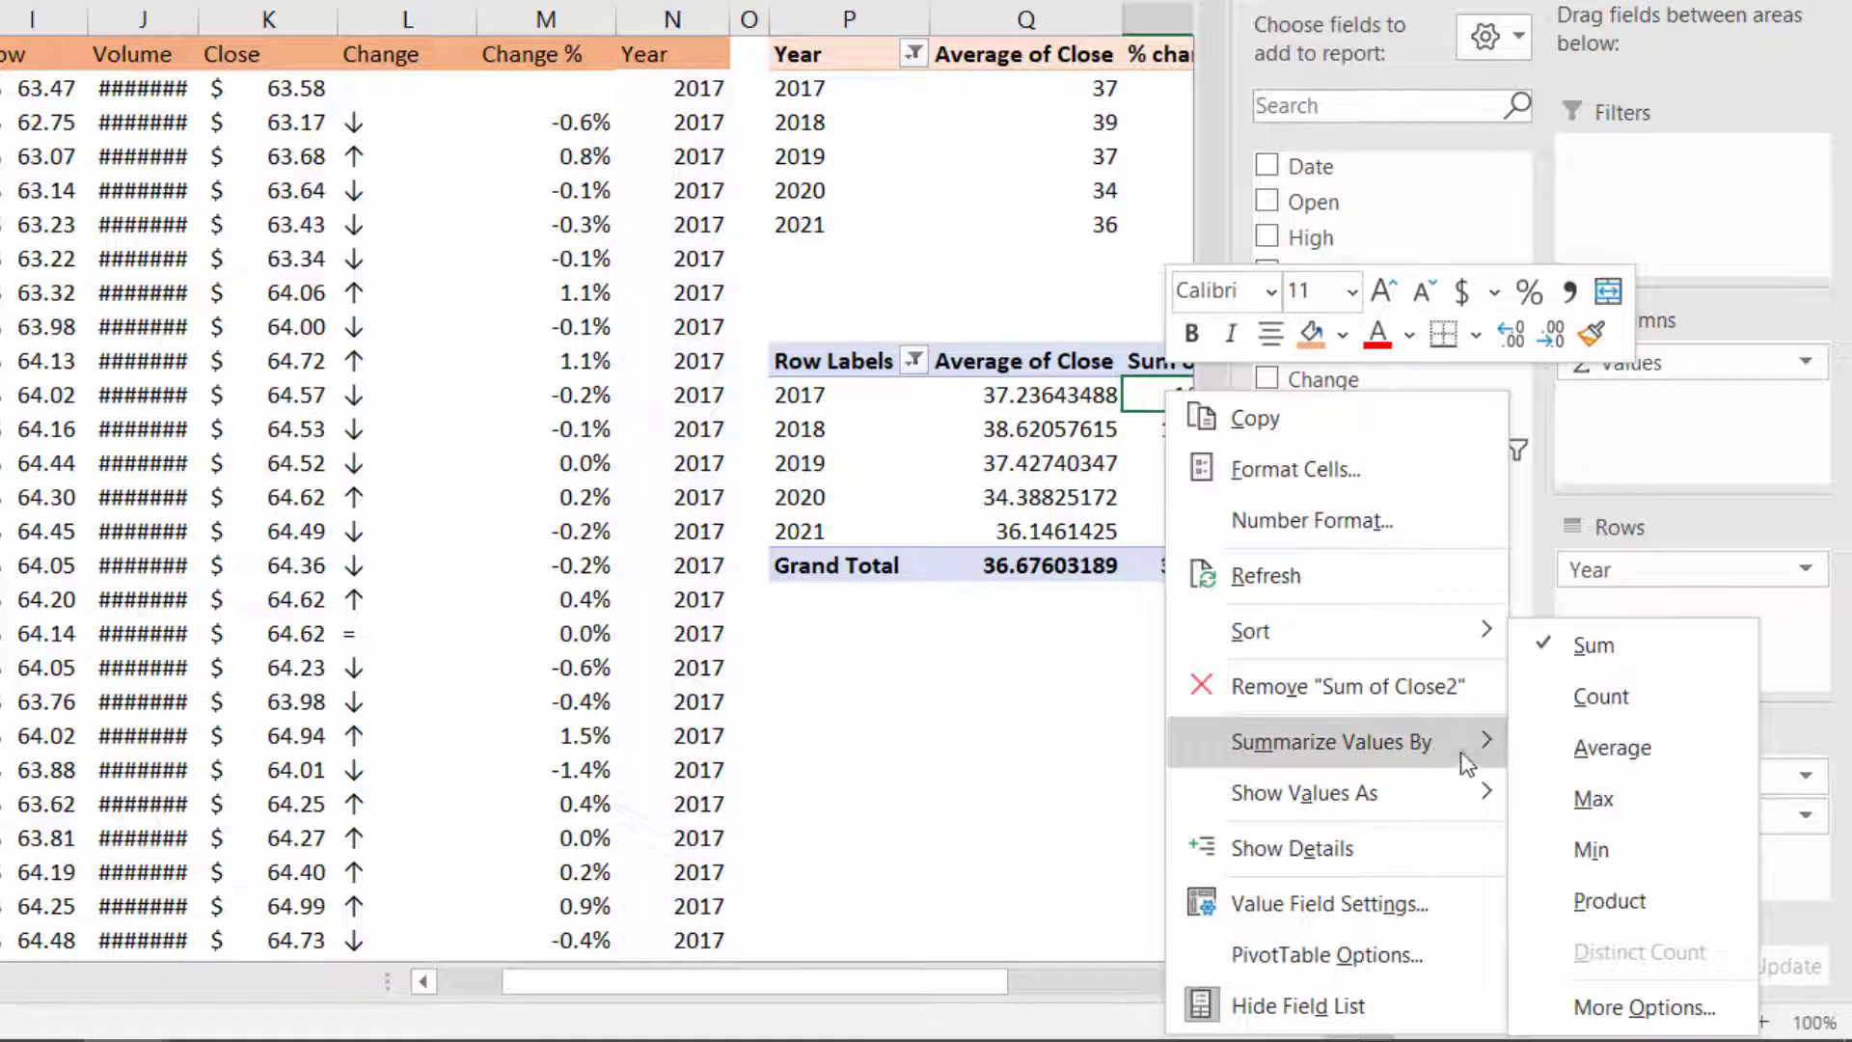
click(1582, 748)
mouse_move(964, 665)
mouse_down()
mouse_move(1302, 650)
mouse_move(964, 660)
mouse_up()
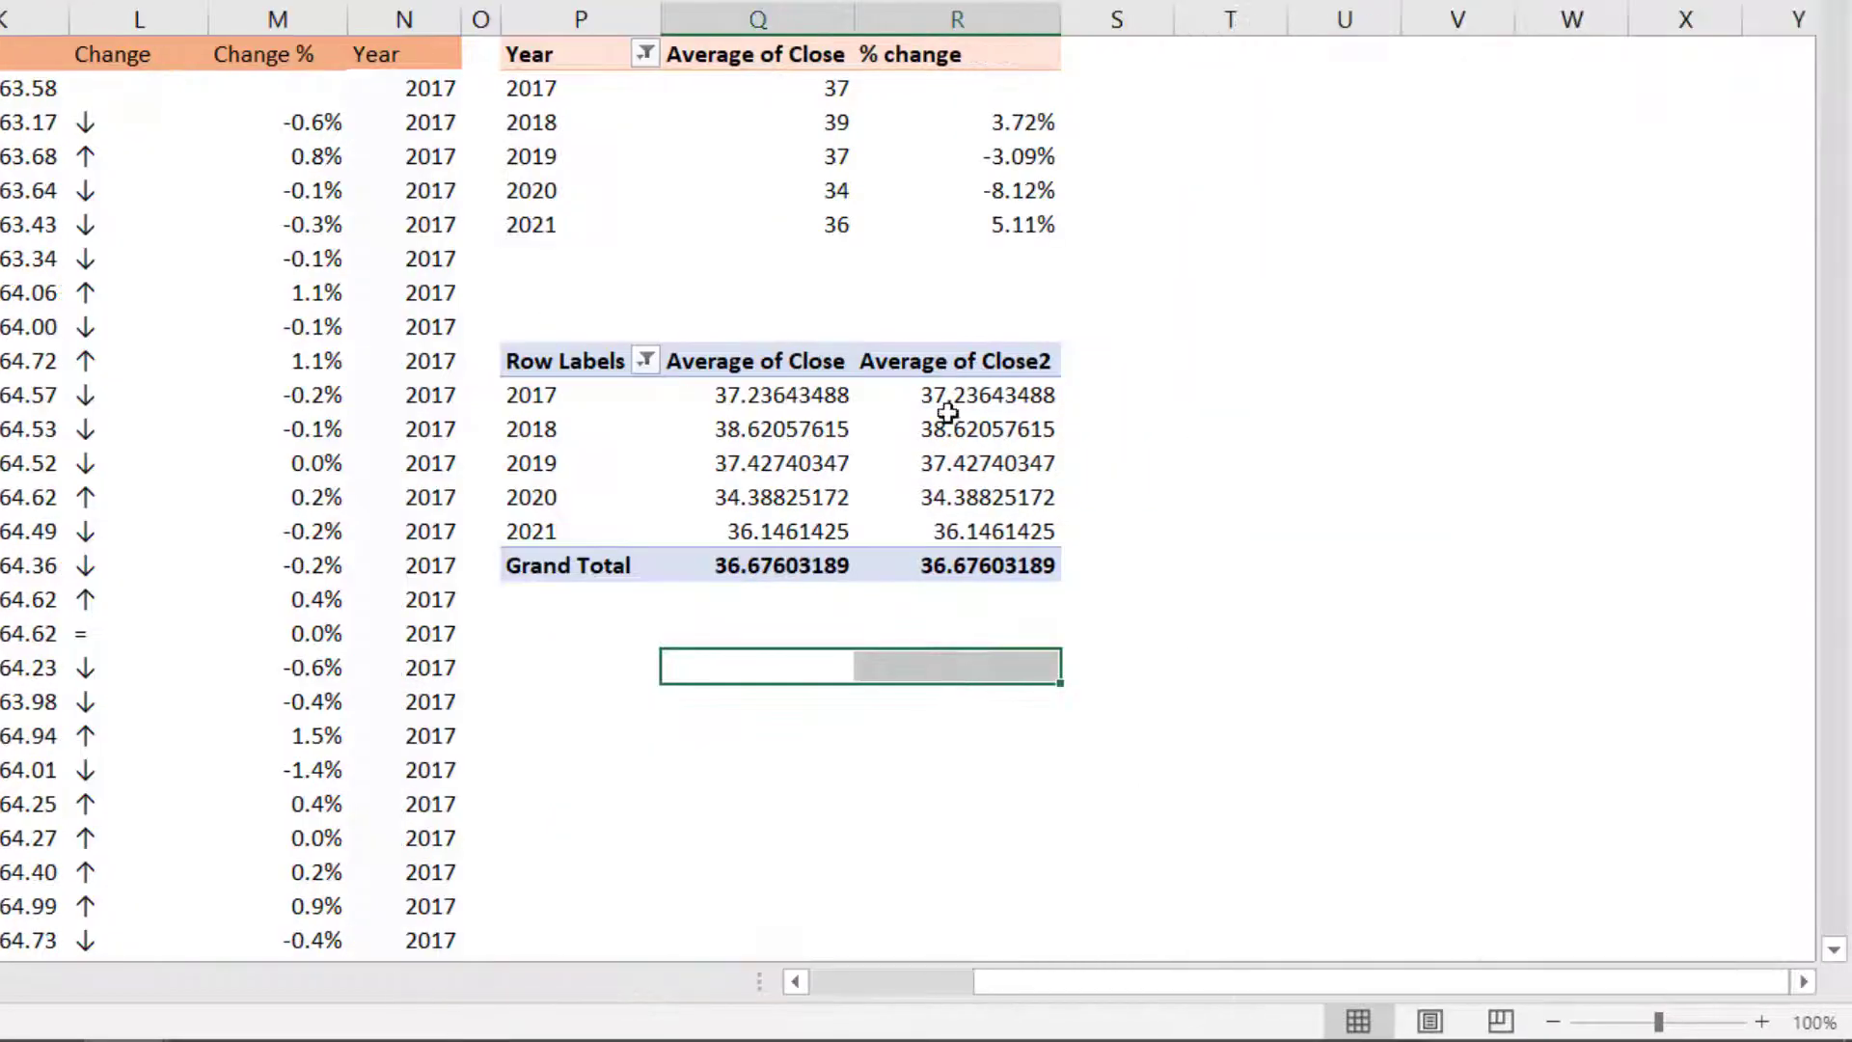
Step: Show Average of Close2 as % Difference From, choosing the base year
right_click(948, 414)
mouse_move(1171, 168)
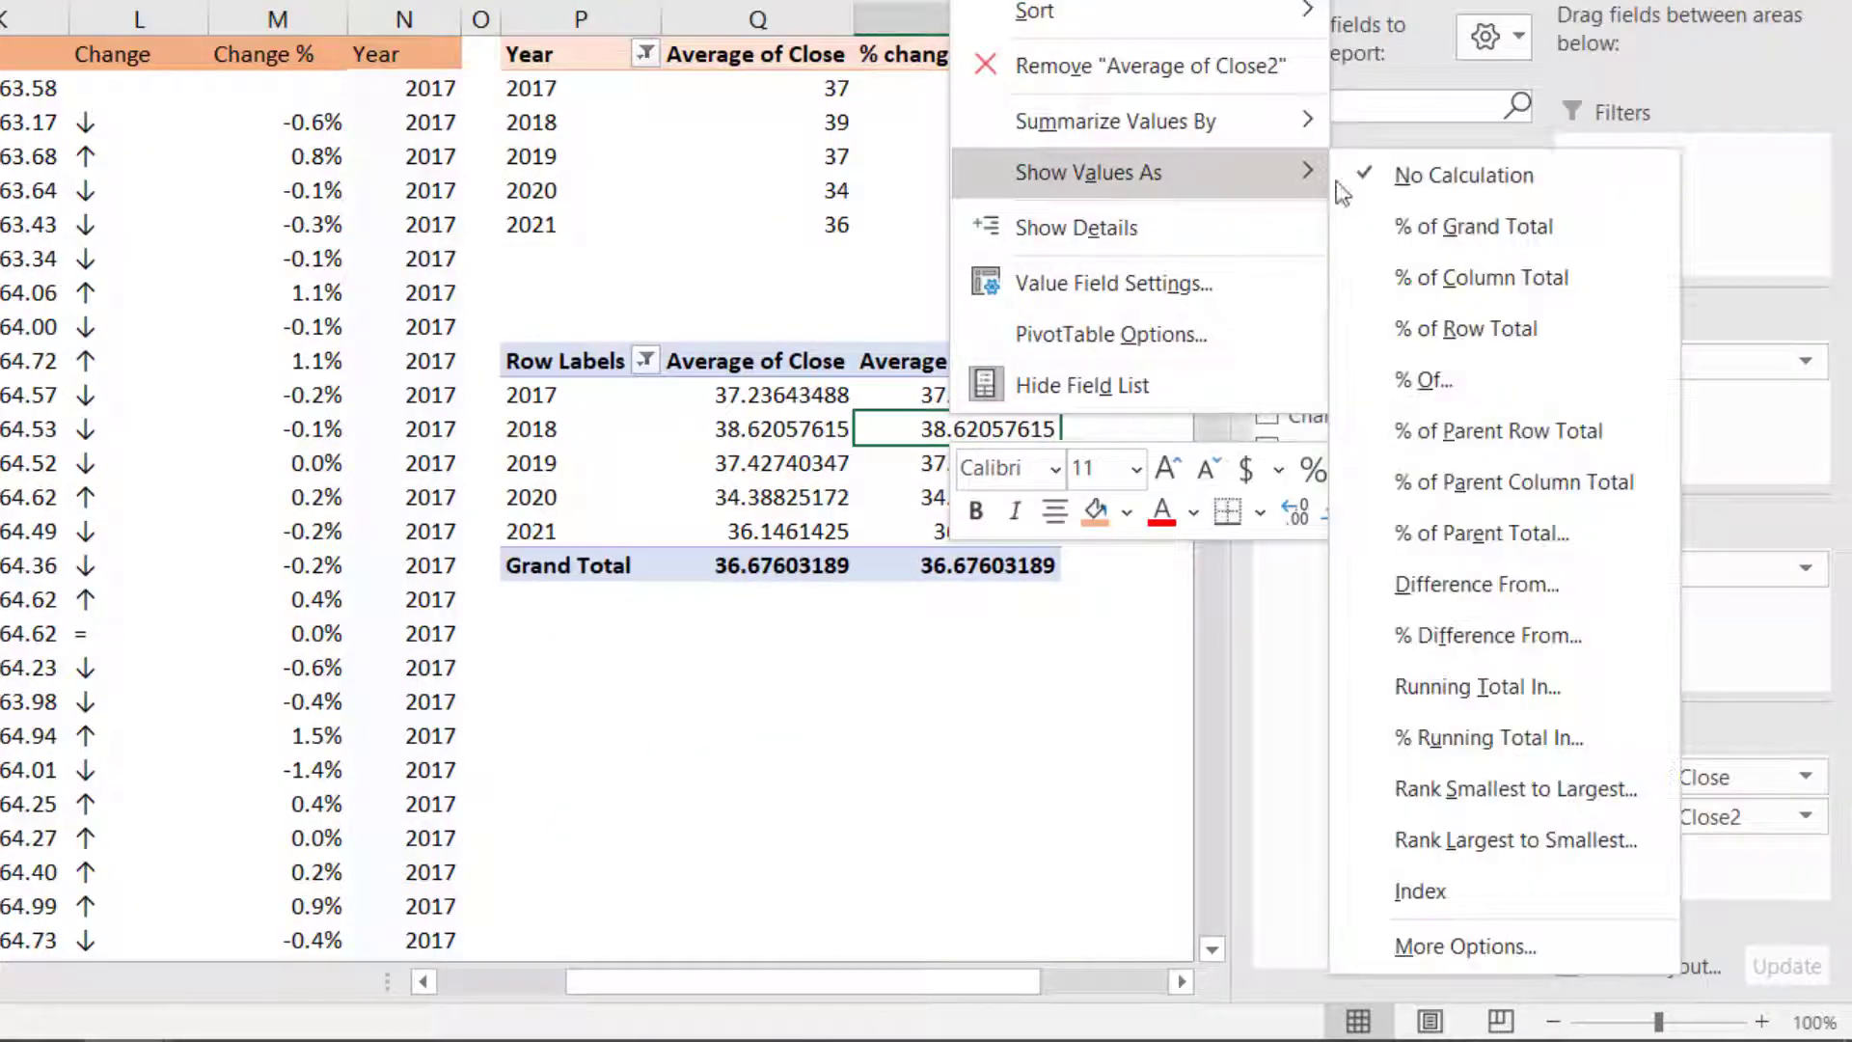
click(1526, 629)
click(614, 471)
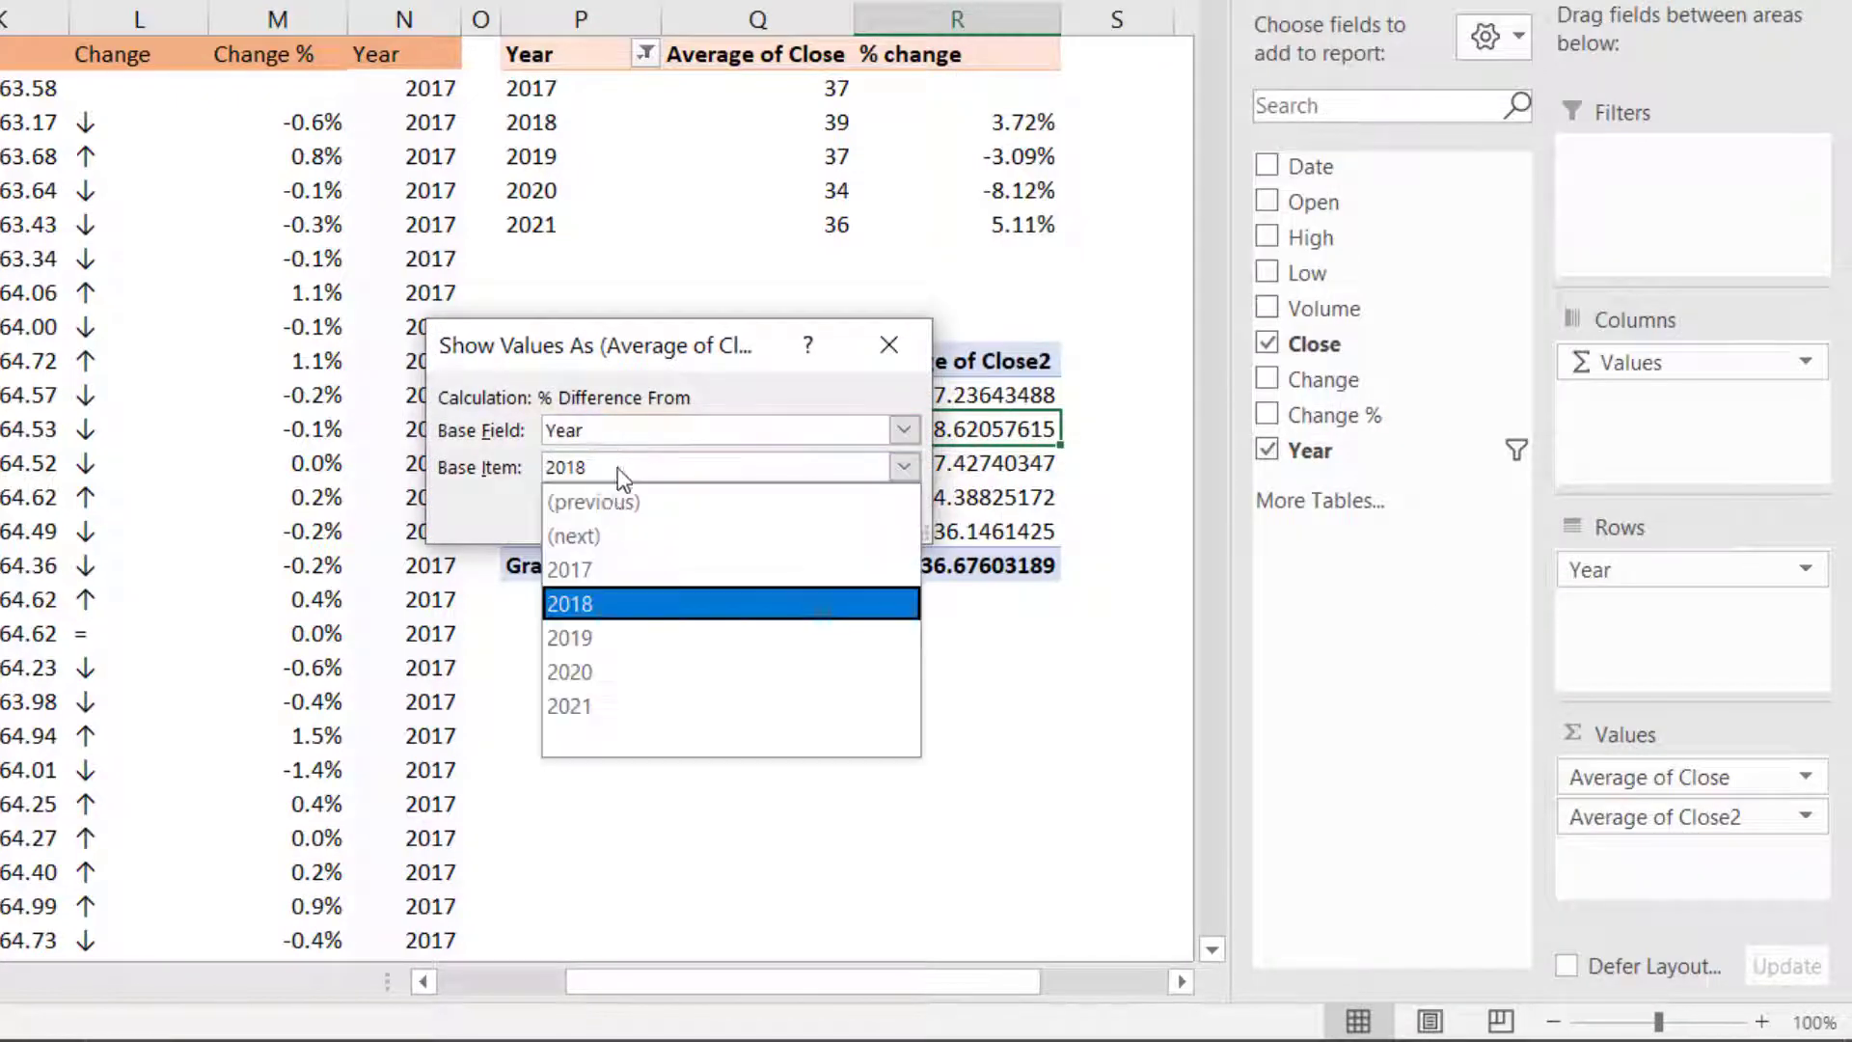